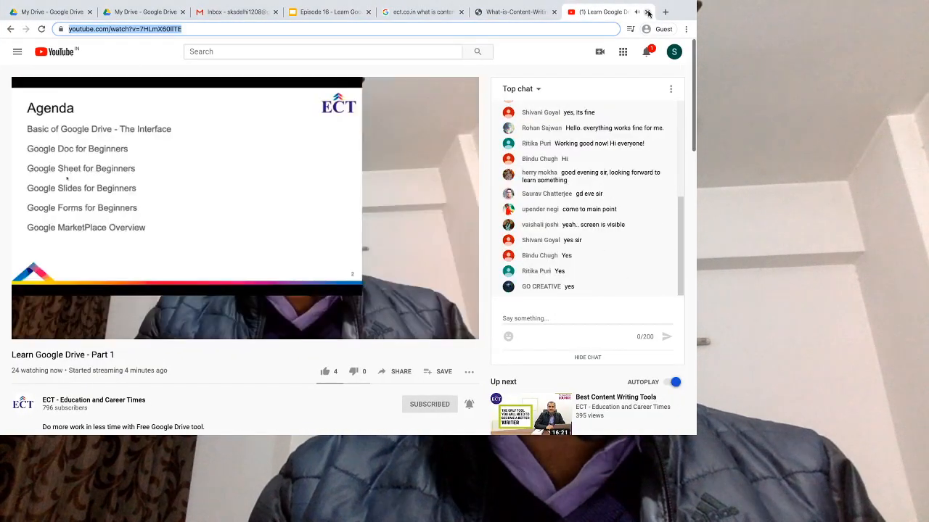
Close the YouTube tab streaming 'Learn Google Drive - Part 1', leaving a blank tab.
{"action": "left_click", "coordinate": [647, 12]}
Paste the copied code into a new tab, then discard that tab.
{"action": "key", "text": "ctrl+t"}
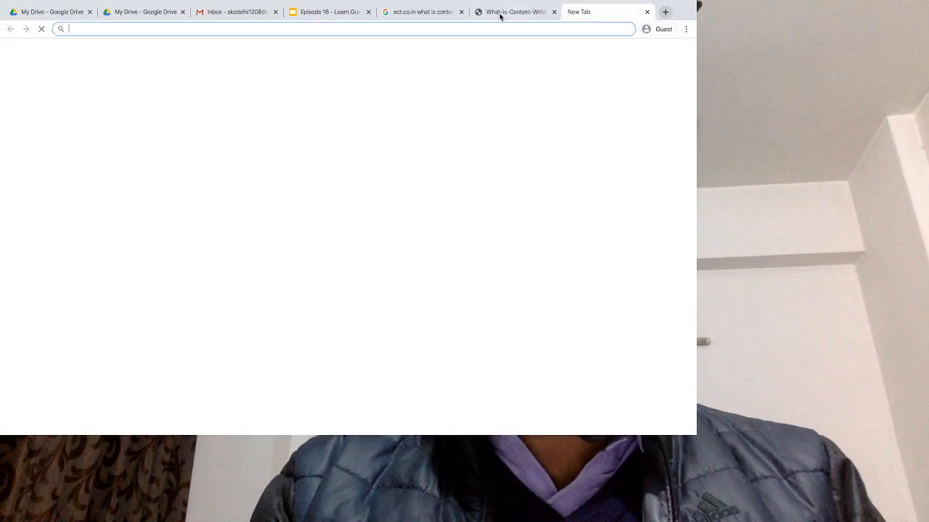
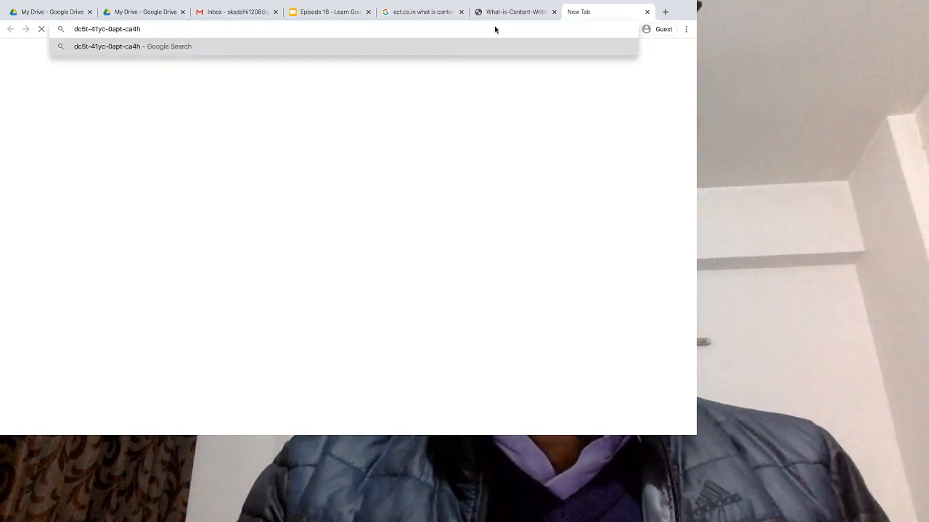
{"action": "left_click", "coordinate": [647, 11]}
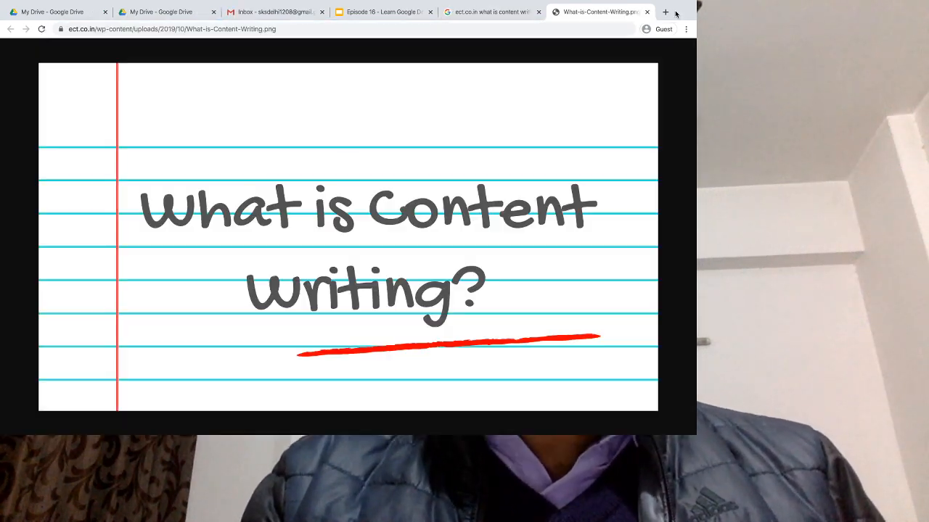
Load drive.google.com in a new tab, then return to the Episode 16 presentation.
{"action": "left_click", "coordinate": [666, 12]}
{"action": "type", "text": "d"}
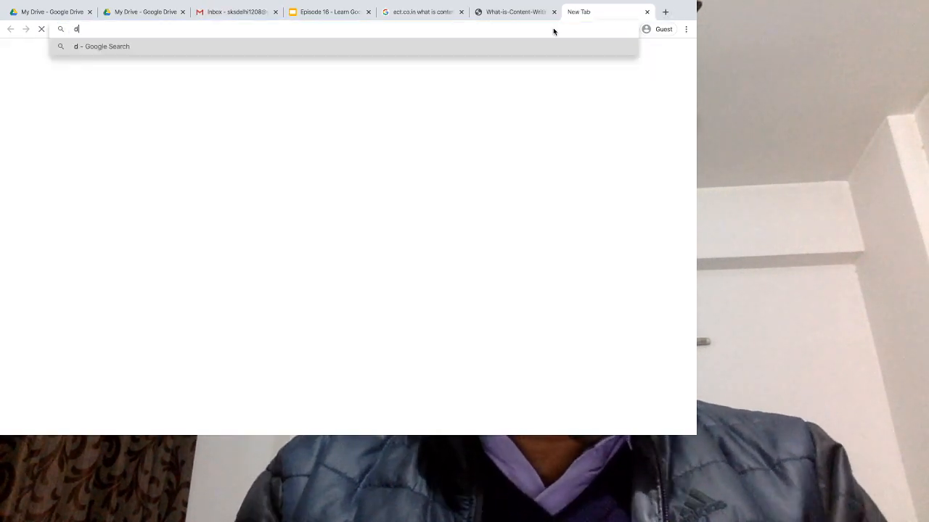
{"action": "type", "text": "rive.google.com"}
{"action": "key", "text": "Return"}
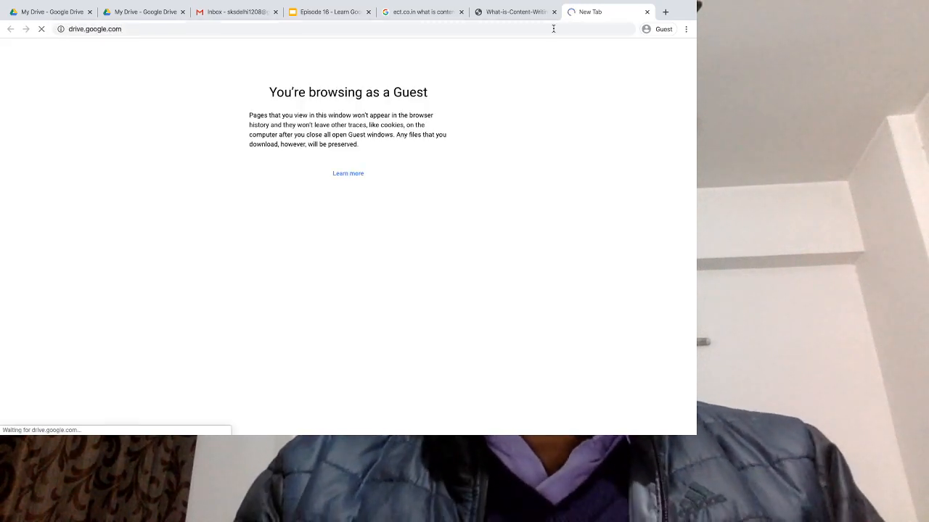
{"action": "left_click", "coordinate": [321, 11]}
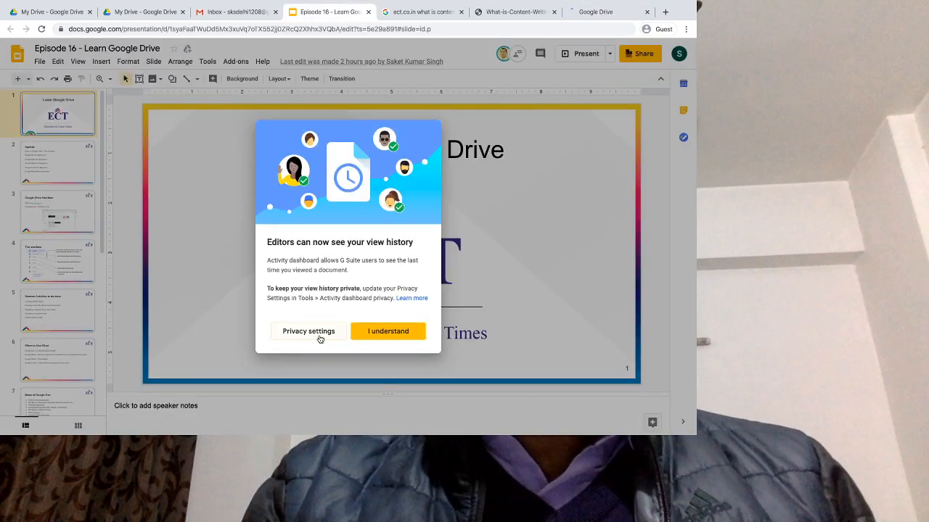
Dismiss the view-history notice and briefly present the slideshow full-screen.
{"action": "left_click", "coordinate": [384, 332]}
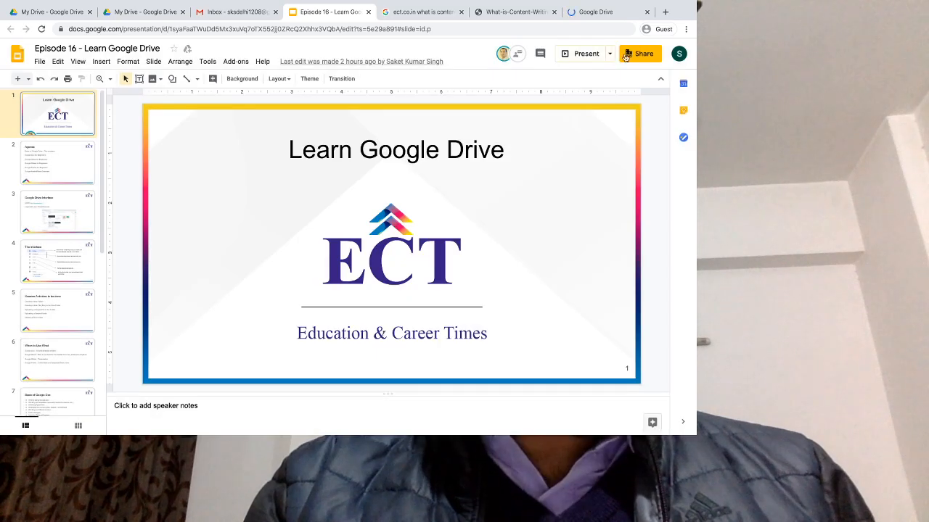
{"action": "left_click", "coordinate": [571, 56]}
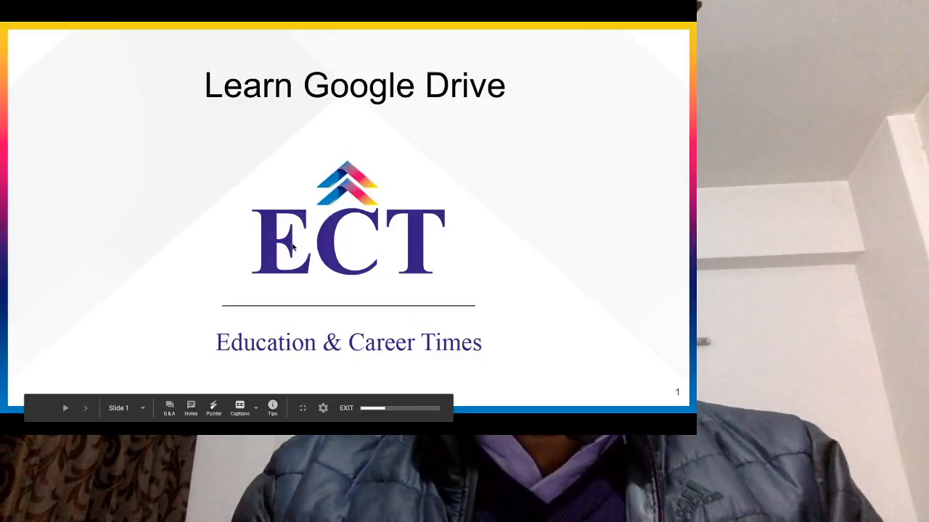
{"action": "key", "text": "Escape"}
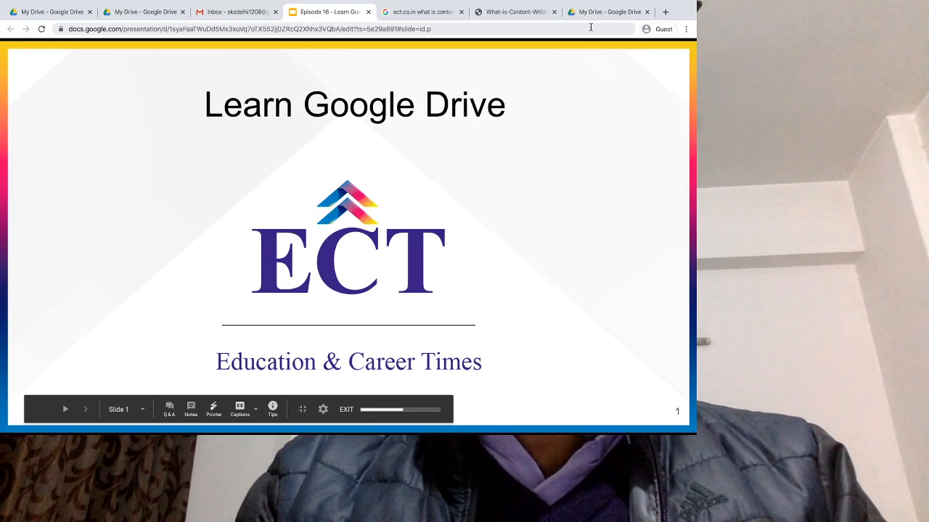
Close the Inbox tab, show slide 3 'Google Drive Interface', then bring My Drive forward.
{"action": "left_click", "coordinate": [593, 14]}
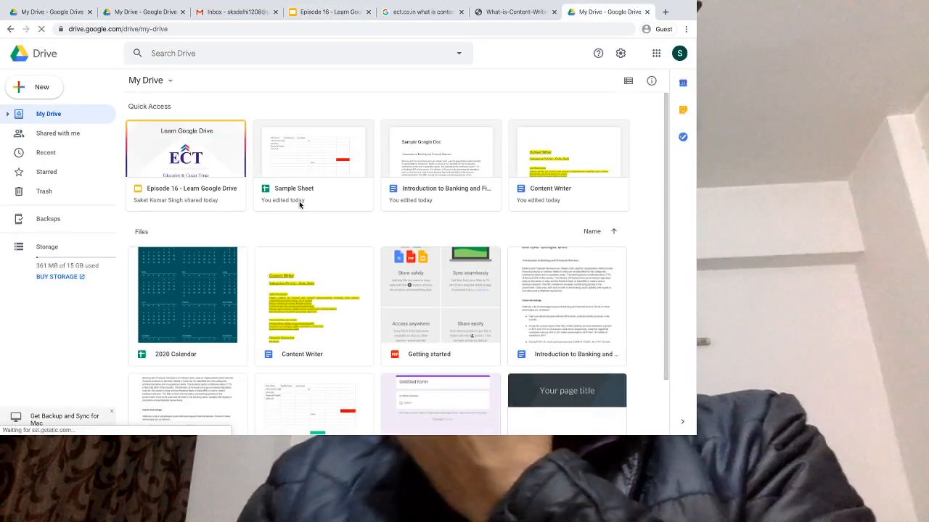
{"action": "left_click", "coordinate": [276, 13]}
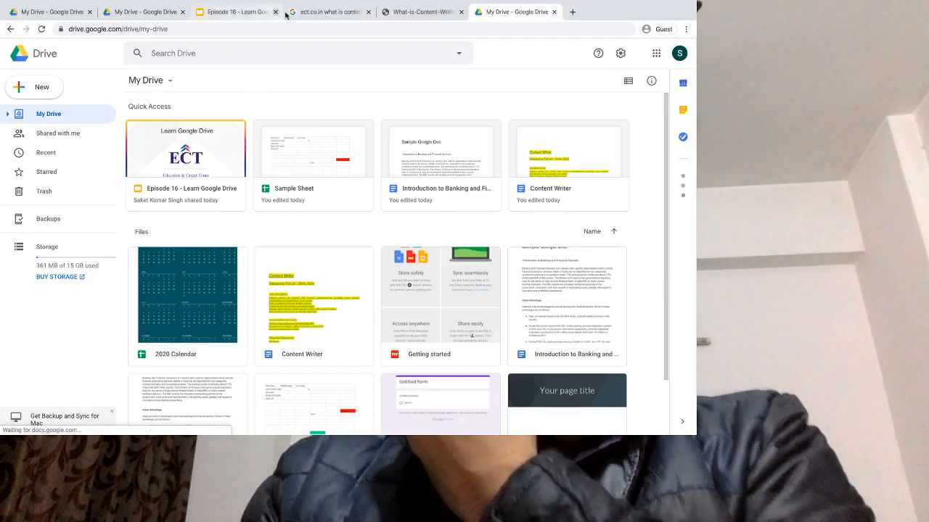
{"action": "left_click", "coordinate": [258, 12]}
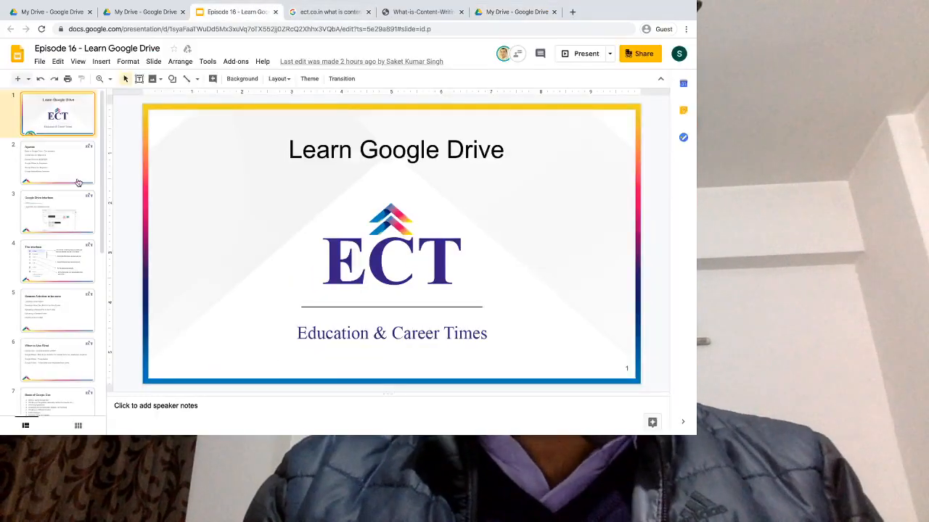
{"action": "left_click", "coordinate": [42, 214]}
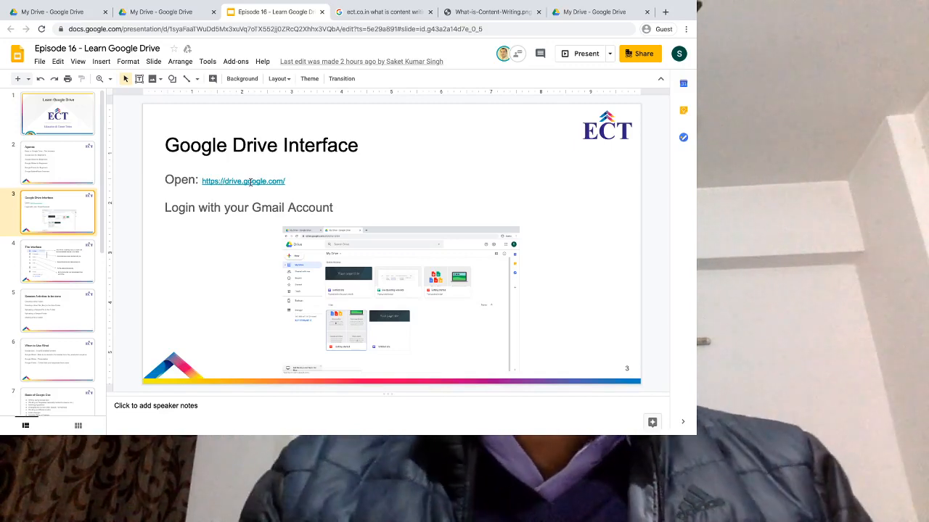
{"action": "left_click", "coordinate": [575, 17]}
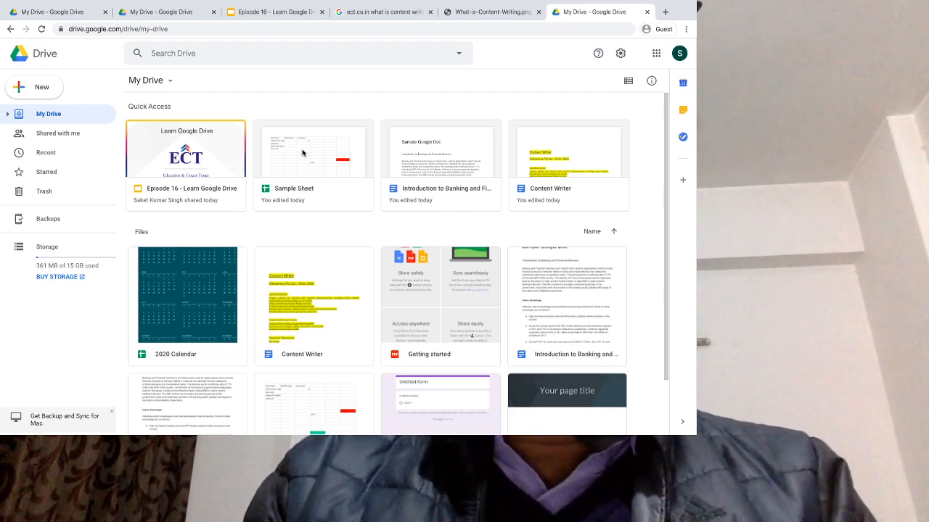
Scroll through the My Drive files, then return to the Episode 16 presentation.
{"action": "scroll", "coordinate": [378, 285], "scroll_direction": "down", "scroll_amount": 2}
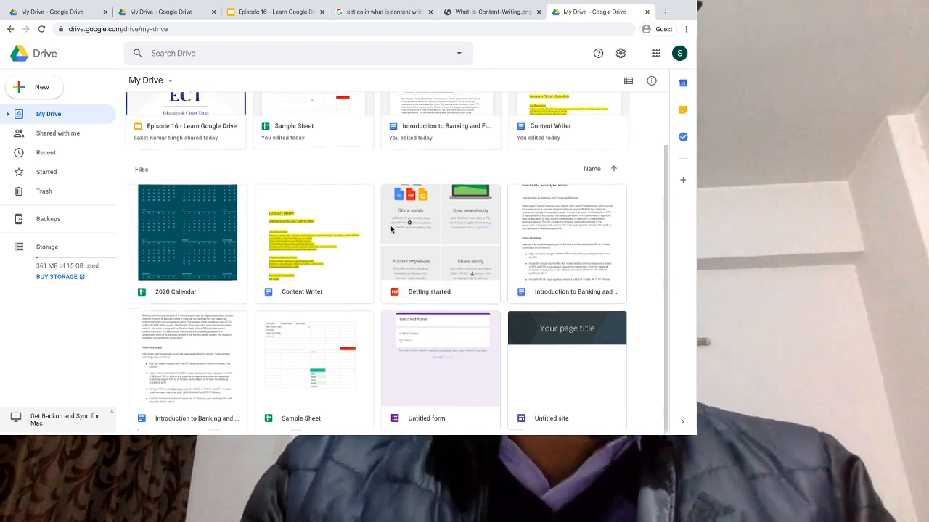
{"action": "scroll", "coordinate": [390, 229], "scroll_direction": "up", "scroll_amount": 1}
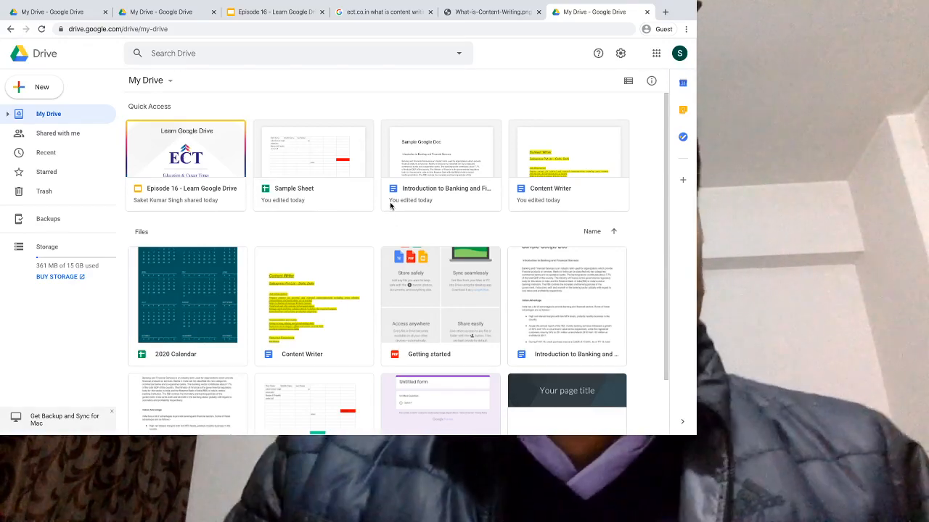
{"action": "left_click", "coordinate": [274, 13]}
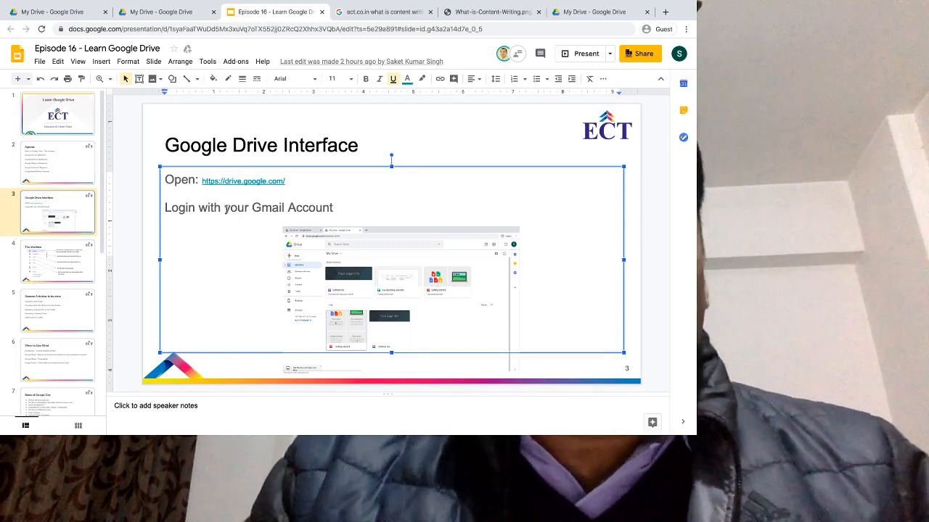
Show slide 4, 'The Interface', in the presentation, then return to the My Drive listing.
{"action": "left_click", "coordinate": [595, 12]}
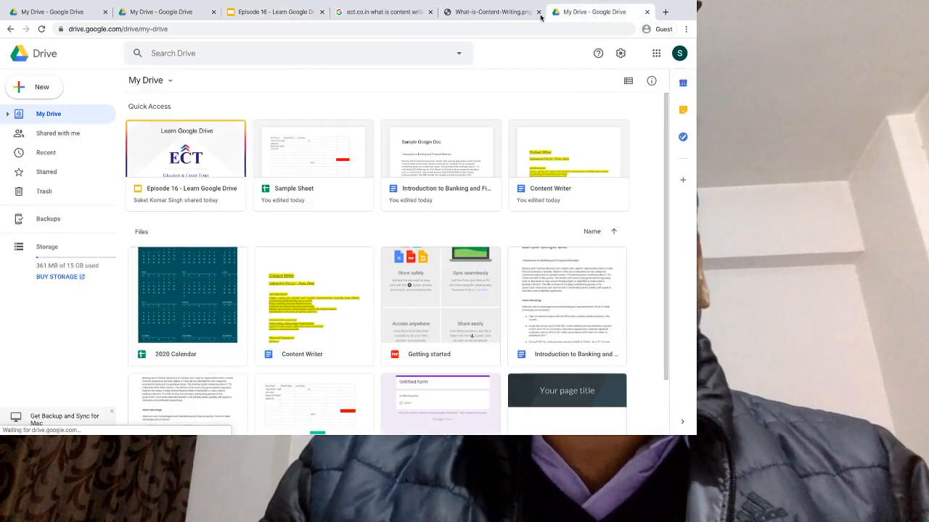
{"action": "left_click", "coordinate": [241, 13]}
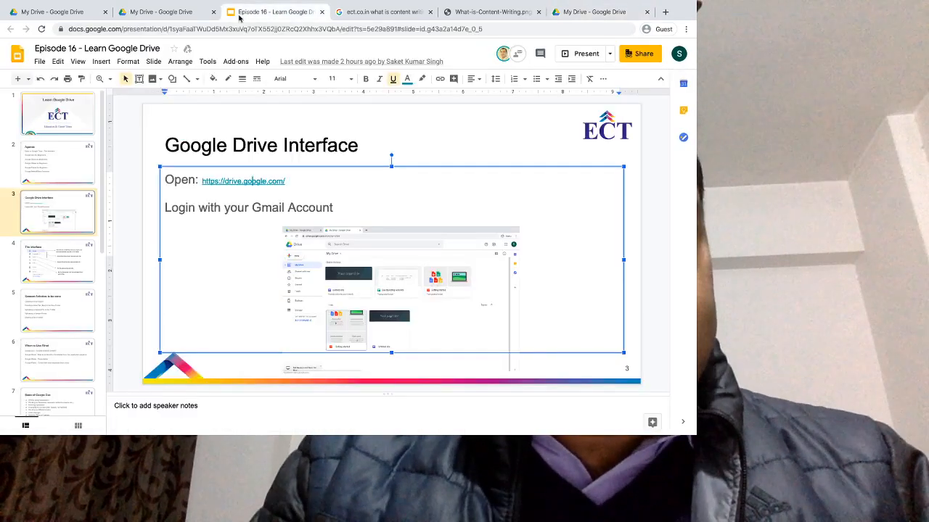
{"action": "left_click", "coordinate": [63, 259]}
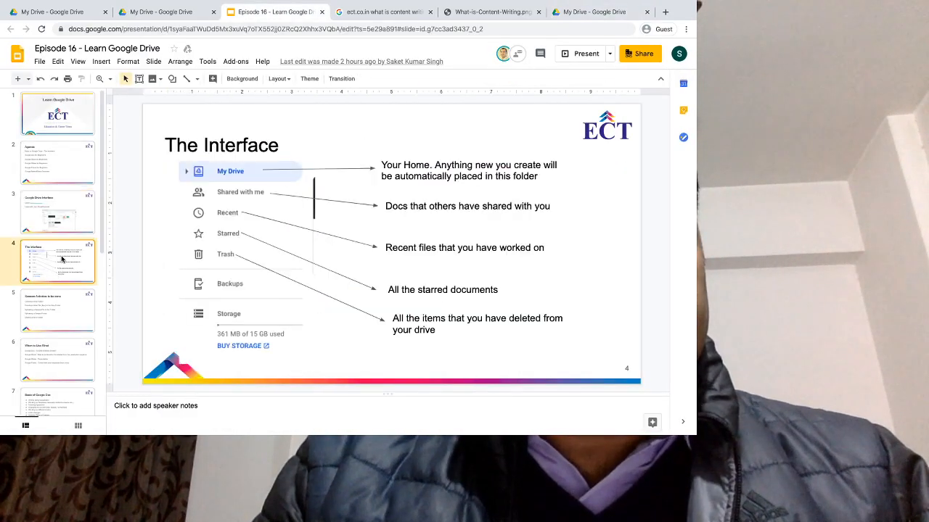
{"action": "left_click", "coordinate": [577, 13]}
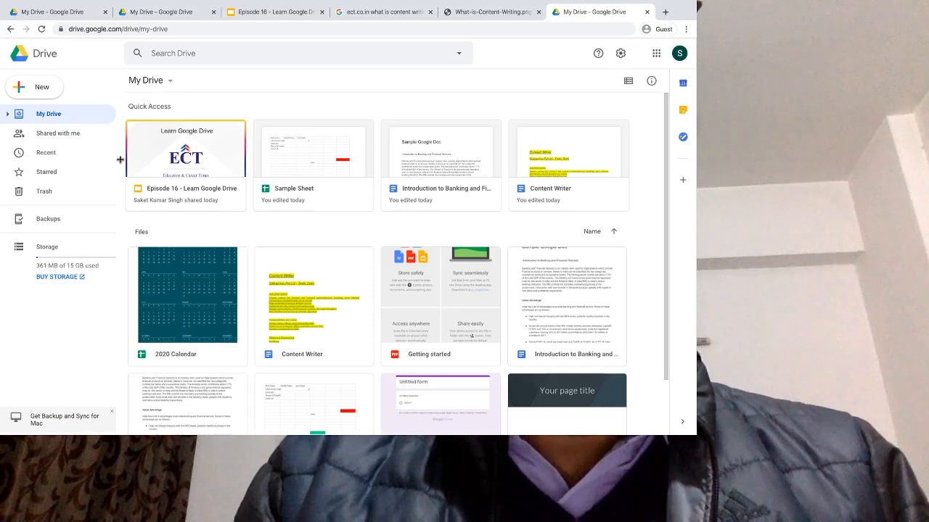
Browse the Shared with me, Recent and Starred views in Drive.
{"action": "left_click", "coordinate": [63, 142]}
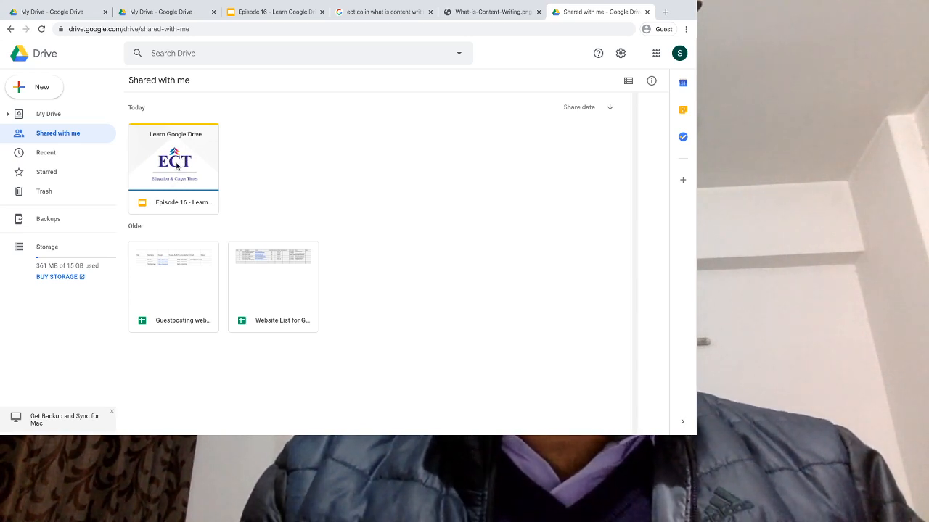
{"action": "left_click", "coordinate": [48, 159]}
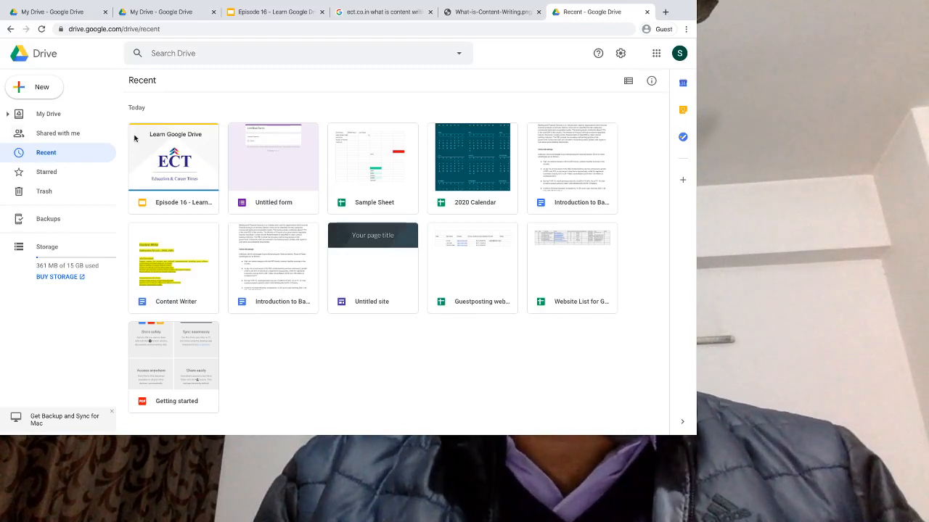
{"action": "left_click", "coordinate": [48, 175]}
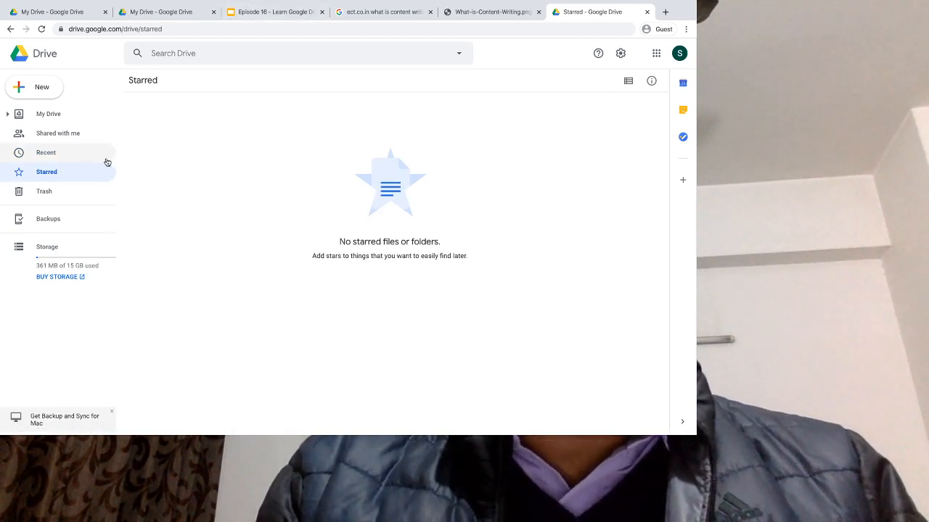
Return to the other My Drive tab and select the Content Writer document.
{"action": "left_click", "coordinate": [151, 14]}
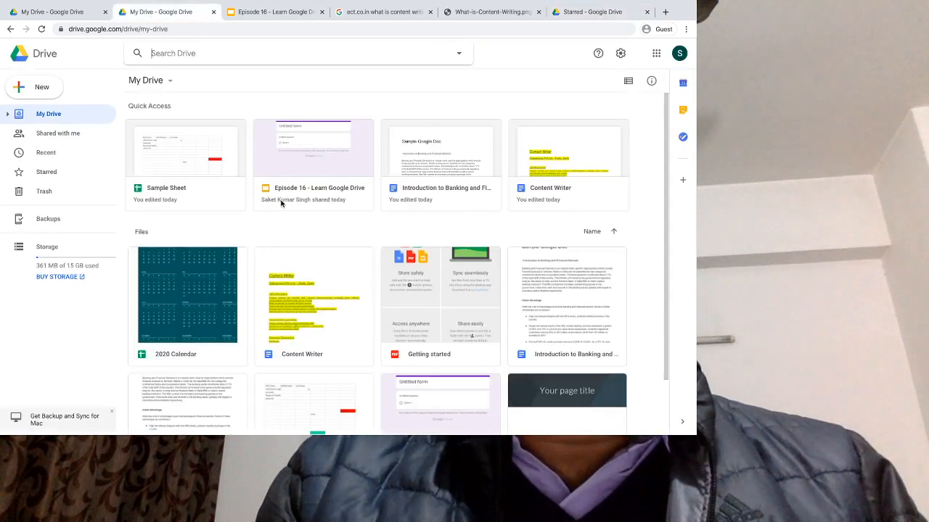
{"action": "left_click", "coordinate": [390, 341]}
{"action": "left_click", "coordinate": [299, 309]}
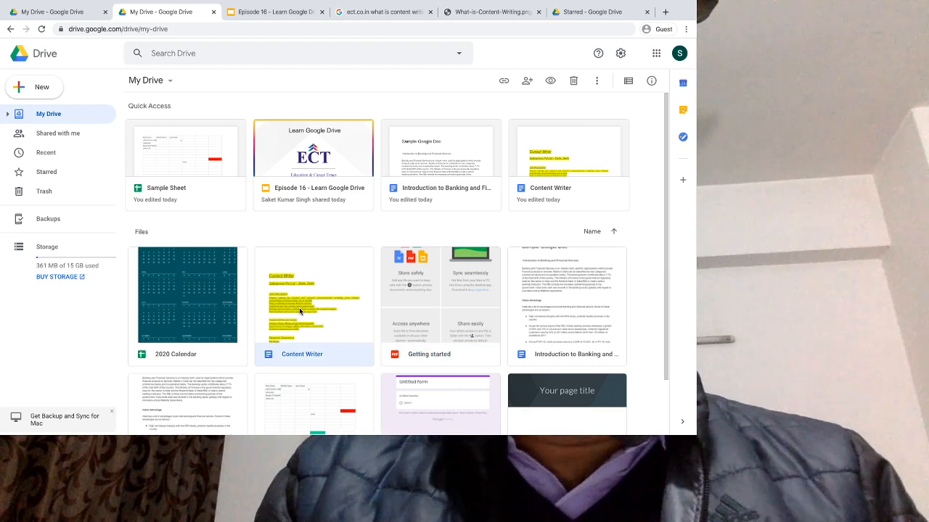
Star the Content Writer file and check it under Starred.
{"action": "right_click", "coordinate": [299, 307]}
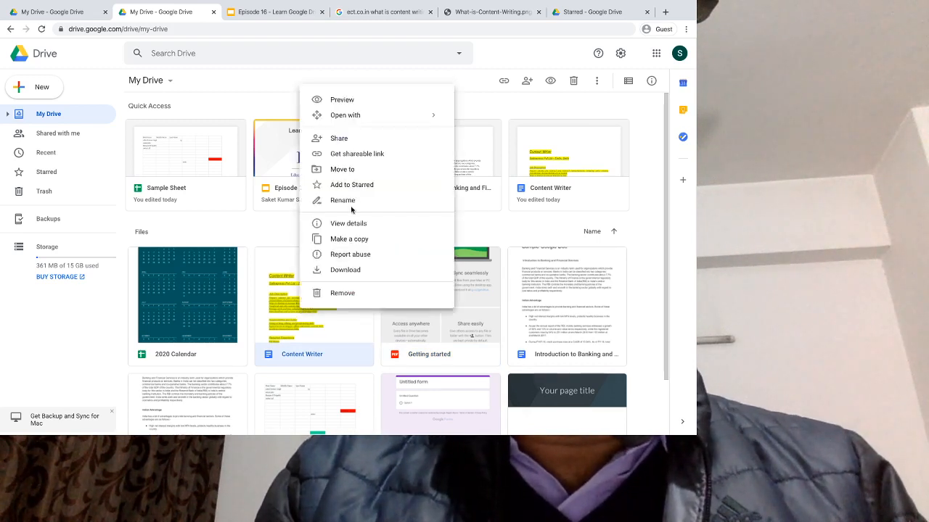
{"action": "left_click", "coordinate": [350, 185]}
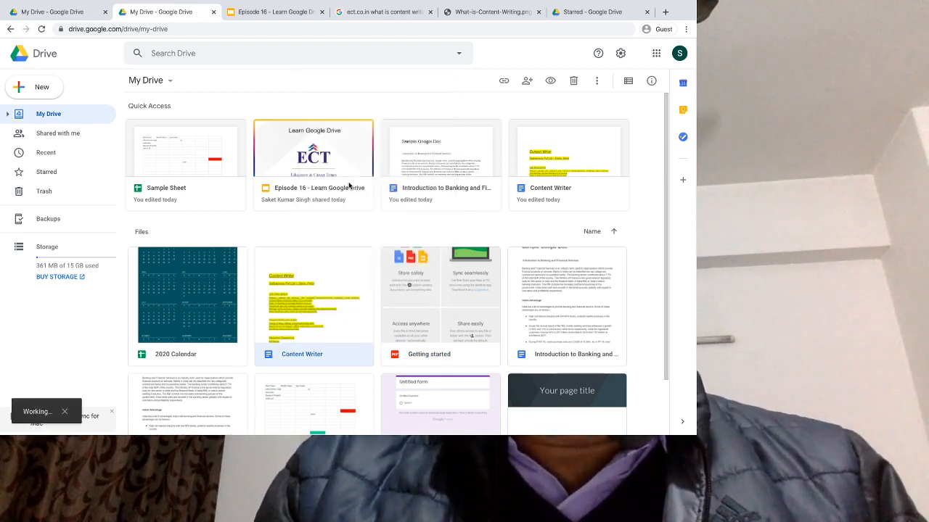
{"action": "left_click", "coordinate": [47, 174]}
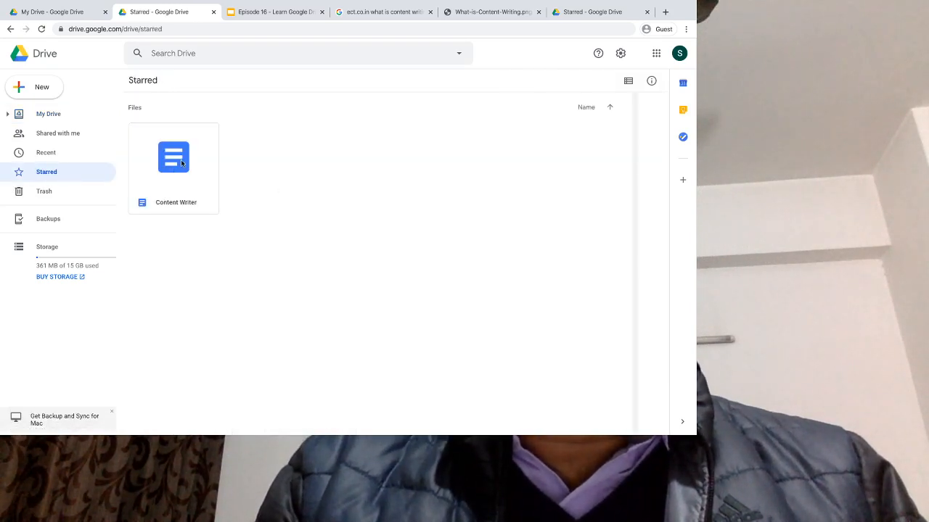
Check the Trash view, dismiss the tip, and return to My Drive and the presentation.
{"action": "left_click", "coordinate": [45, 192]}
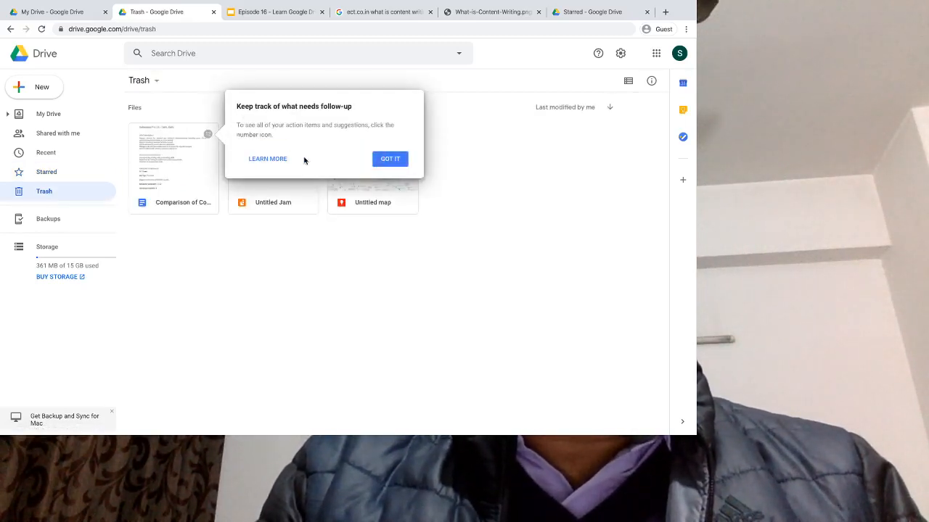
{"action": "left_click", "coordinate": [390, 158]}
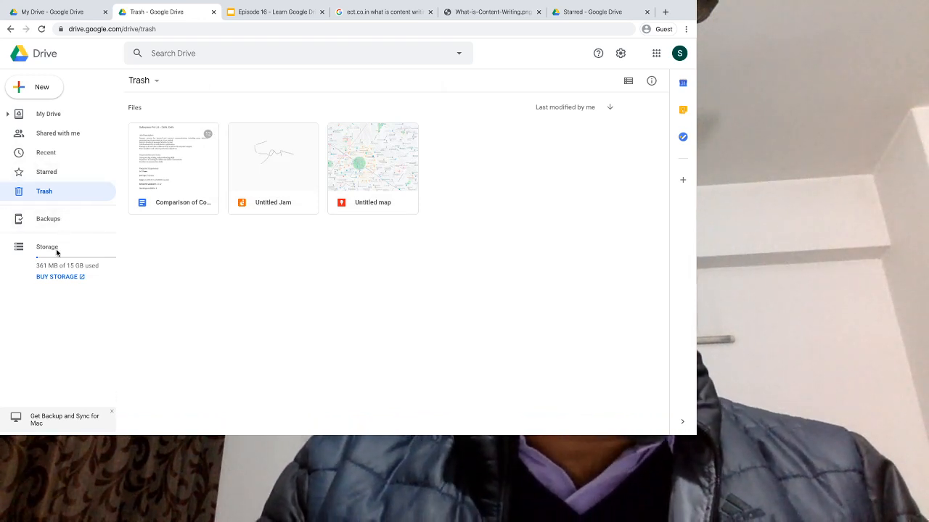
{"action": "left_click", "coordinate": [46, 114]}
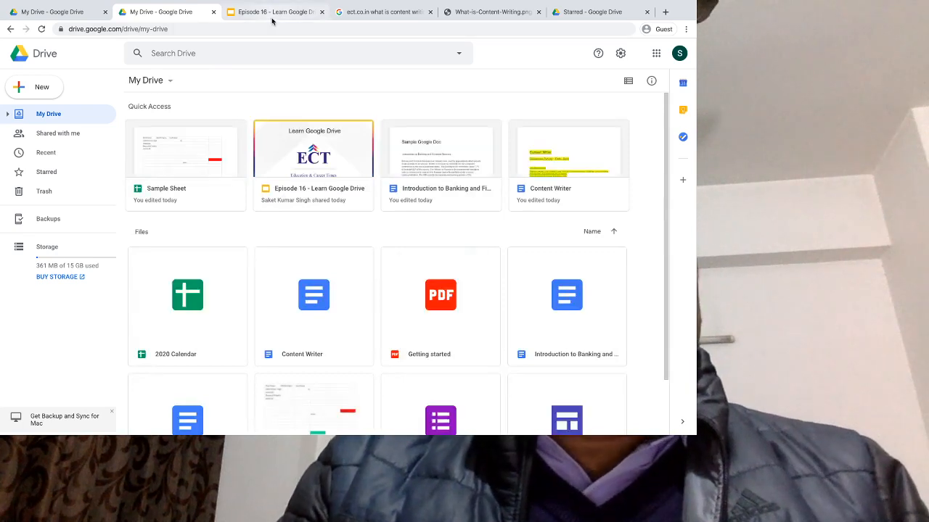
{"action": "left_click", "coordinate": [272, 13]}
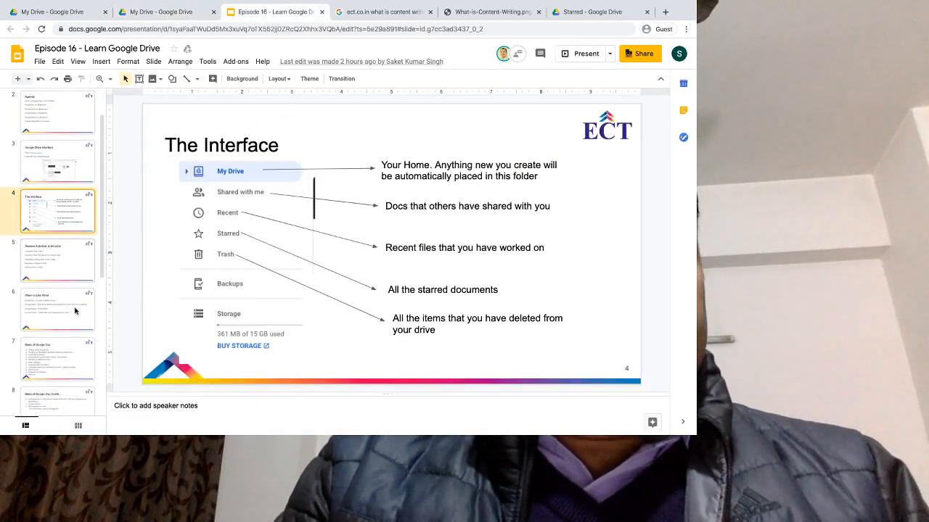
Show slide 5, 'Session Activities to be done', then switch to the Starred Drive tab.
{"action": "left_click", "coordinate": [51, 262]}
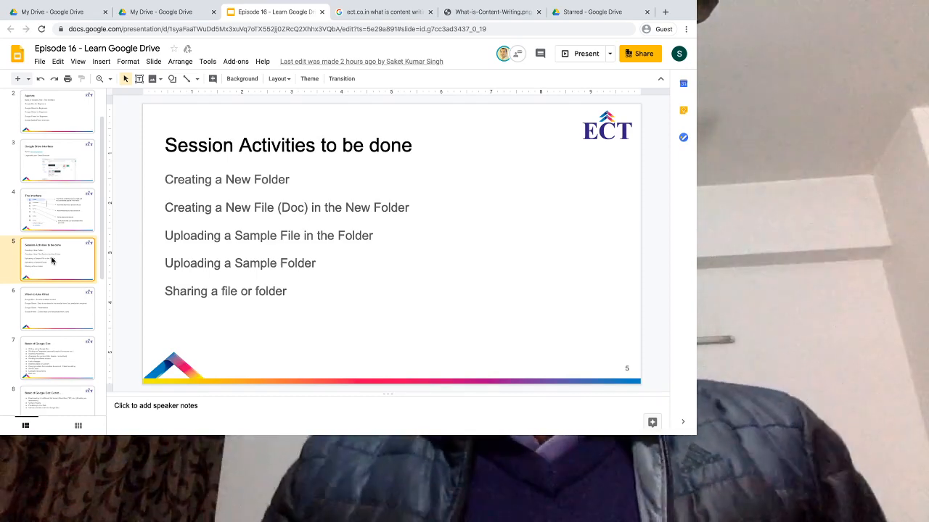
{"action": "left_click", "coordinate": [598, 10]}
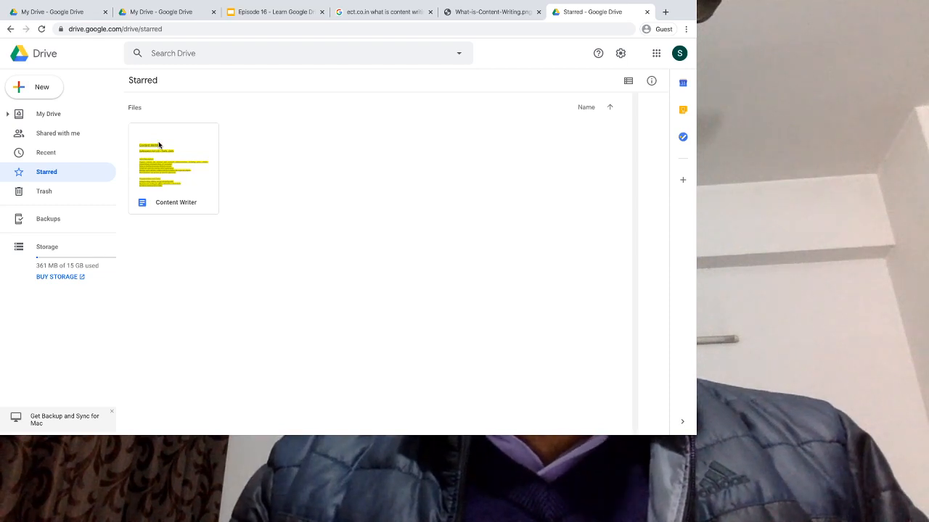
Create a new folder named 'Test Folder'.
{"action": "left_click", "coordinate": [41, 88]}
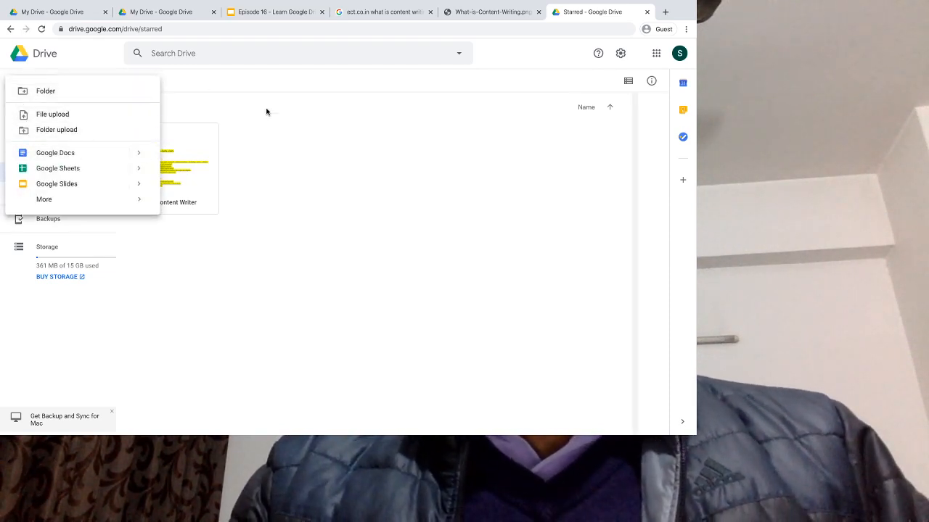
{"action": "left_click", "coordinate": [321, 83]}
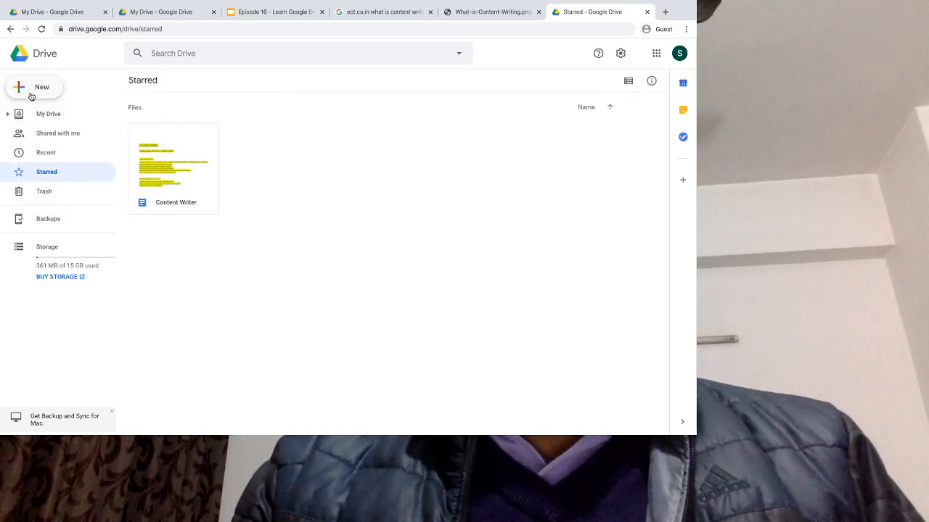
{"action": "left_click", "coordinate": [33, 91]}
{"action": "left_click", "coordinate": [49, 92]}
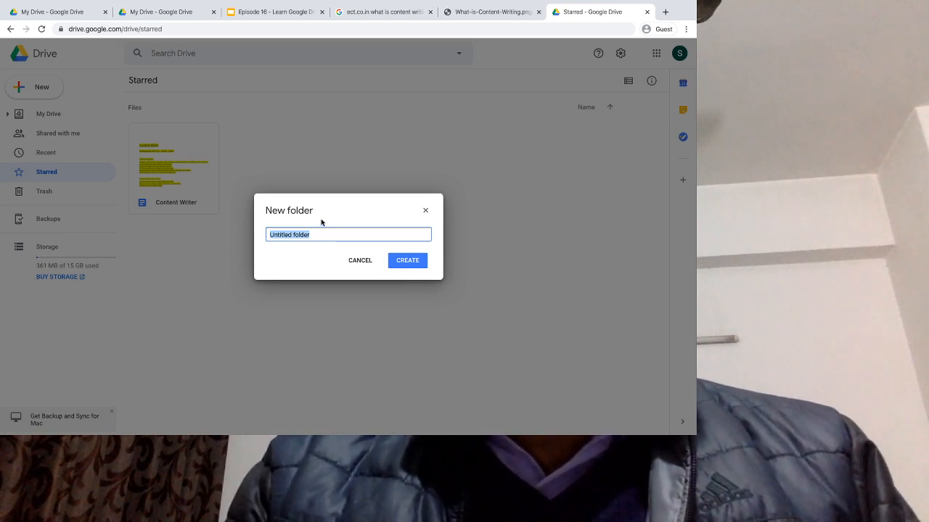
{"action": "type", "text": "Test Fold"}
{"action": "left_click", "coordinate": [421, 262]}
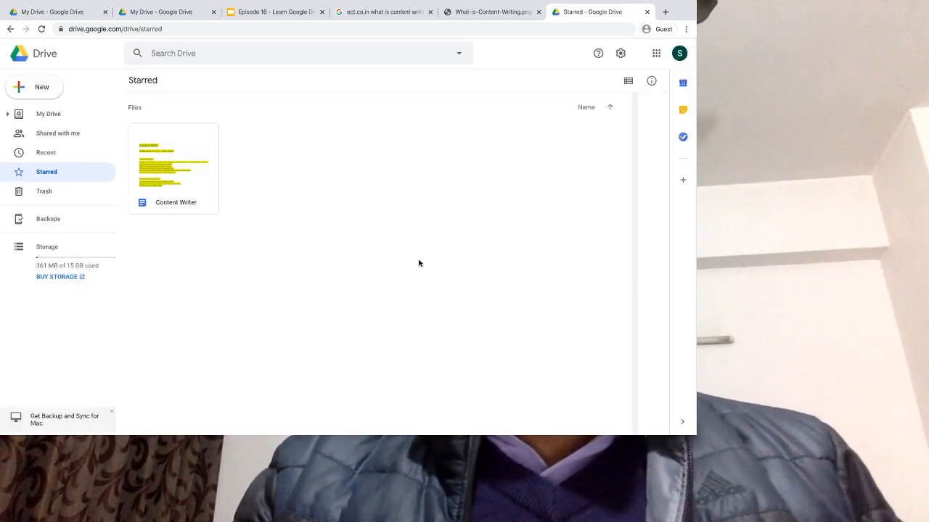
Back in My Drive, create a folder named 'Test 1' and open it.
{"action": "left_click", "coordinate": [56, 116]}
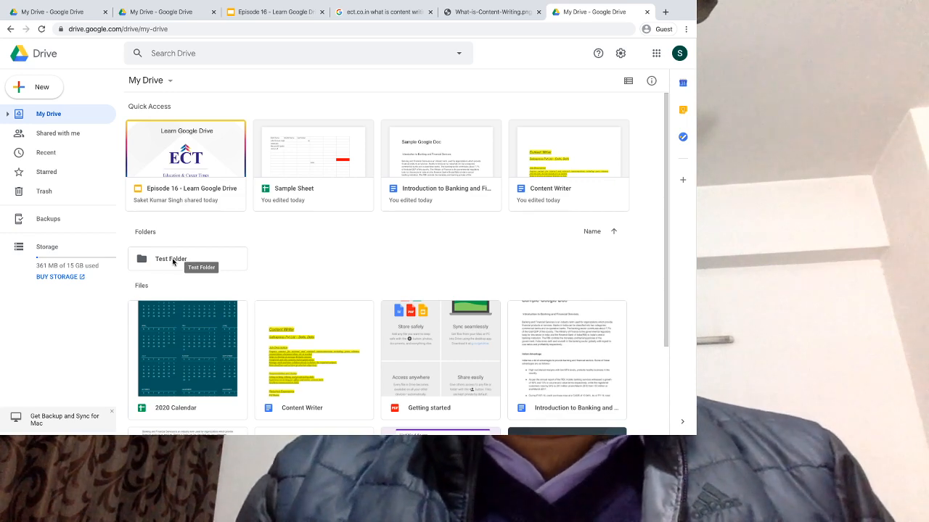
{"action": "left_click", "coordinate": [45, 88]}
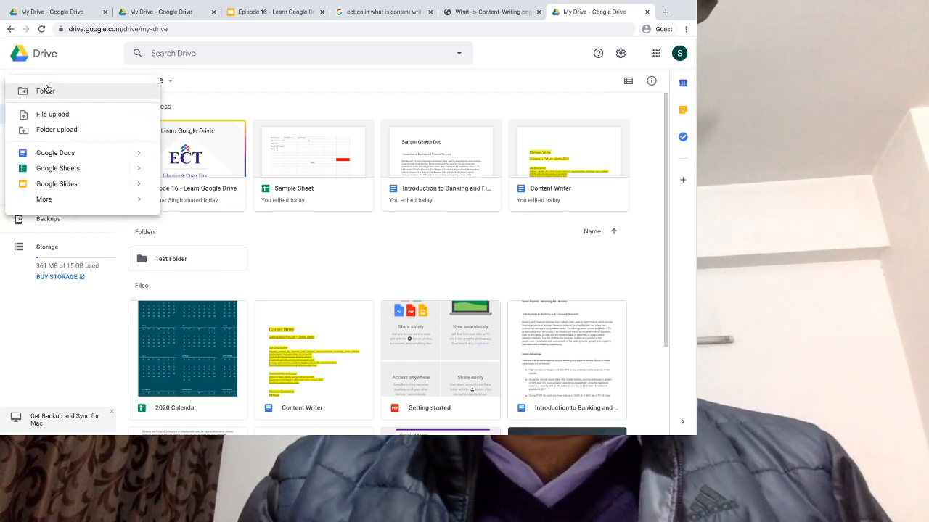
{"action": "left_click", "coordinate": [46, 91]}
{"action": "type", "text": "Test 1"}
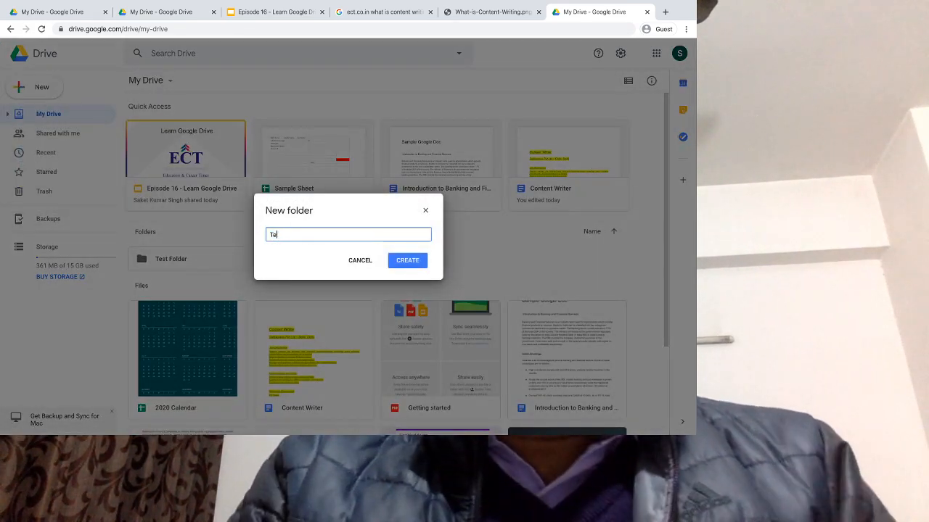
{"action": "left_click", "coordinate": [414, 263]}
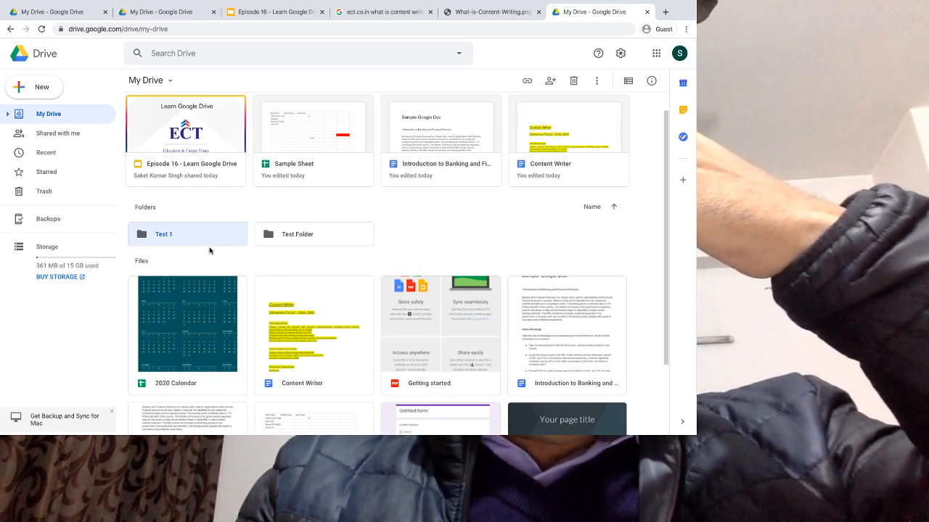
{"action": "double_click", "coordinate": [165, 237]}
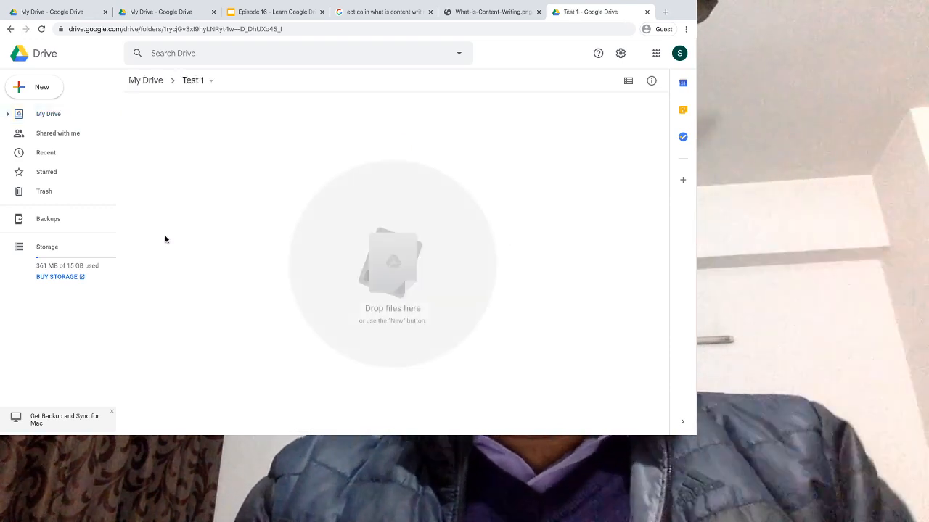
Upload Learn Comma Rules.jpg from the Desktop into the Test 1 folder.
{"action": "left_click", "coordinate": [41, 91]}
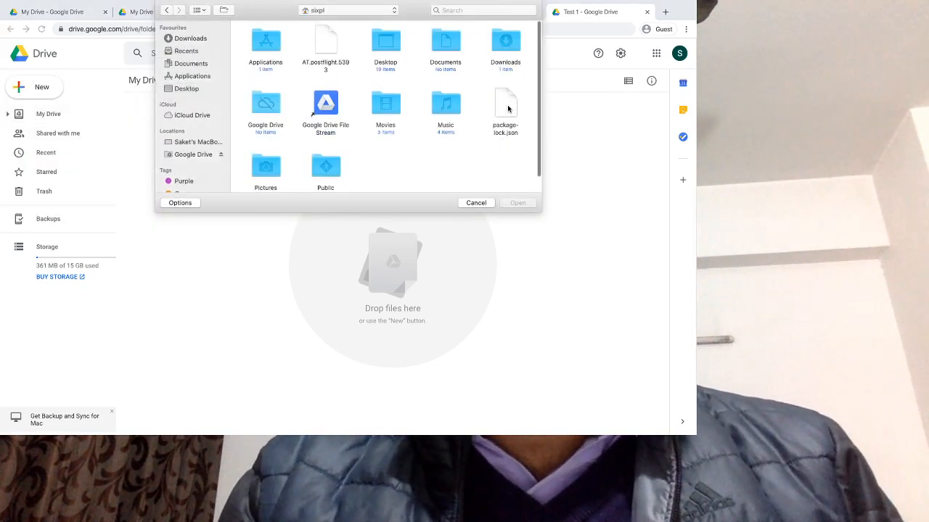
{"action": "left_click", "coordinate": [323, 10]}
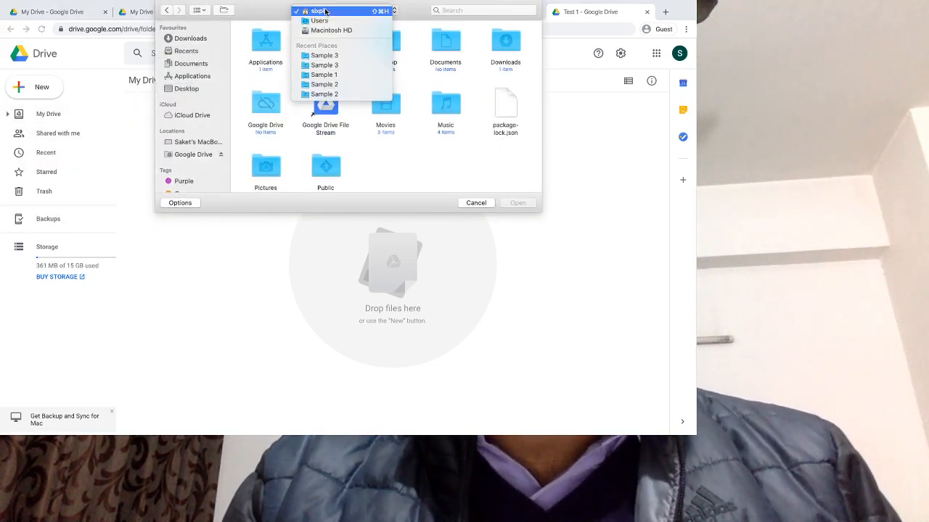
{"action": "left_click", "coordinate": [338, 11]}
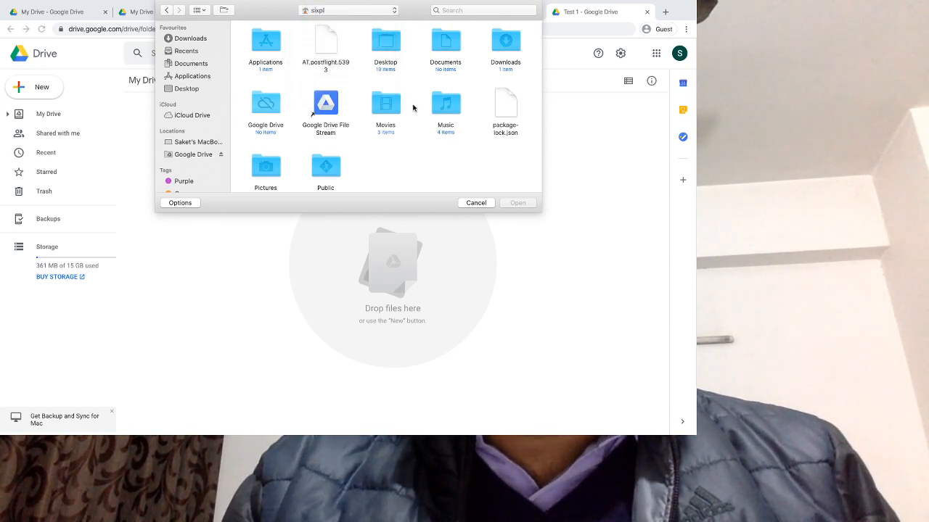
{"action": "double_click", "coordinate": [394, 48]}
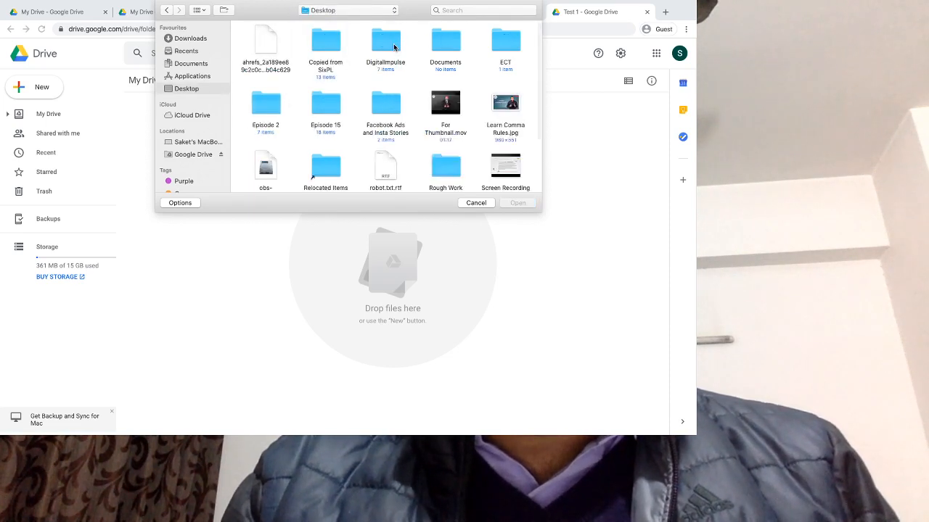
{"action": "double_click", "coordinate": [505, 109]}
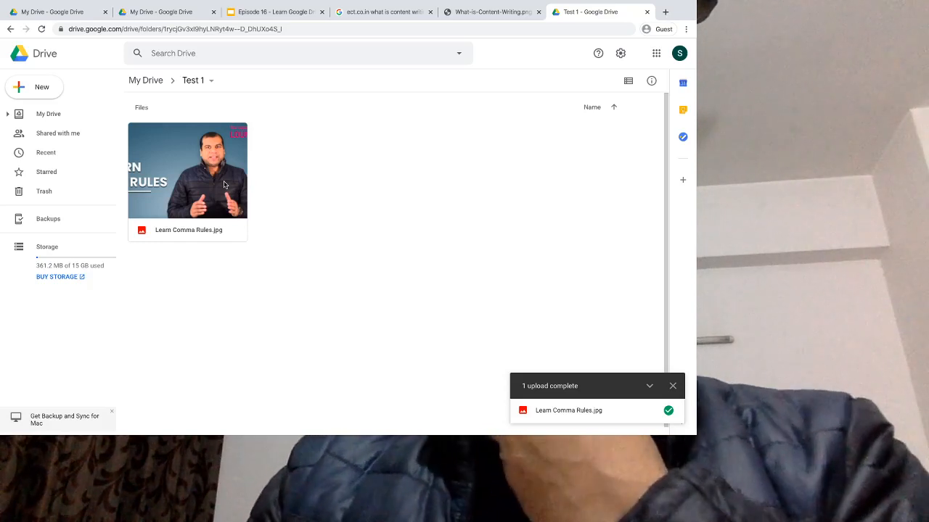
Share Learn Comma Rules.jpg in Test 1 by sending an invitation to the recipient's e-mail address.
{"action": "left_click", "coordinate": [204, 175]}
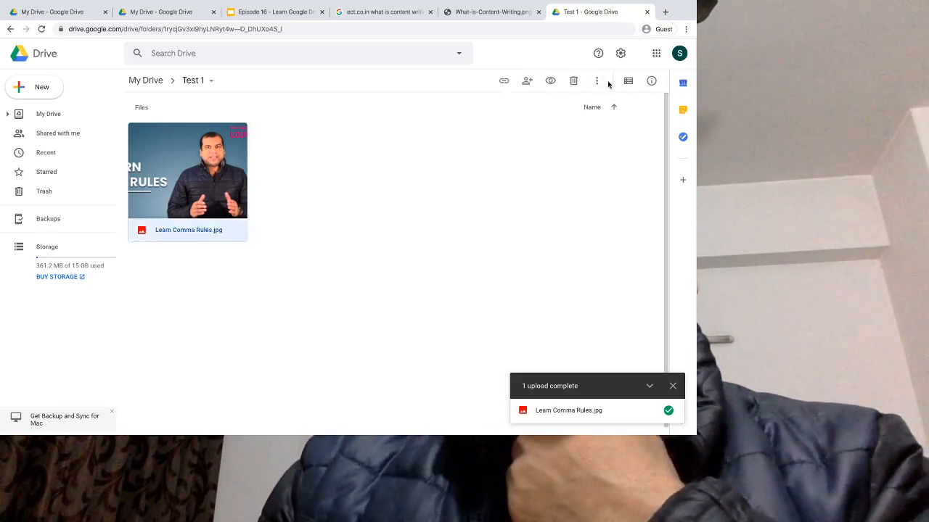
{"action": "left_click", "coordinate": [528, 86]}
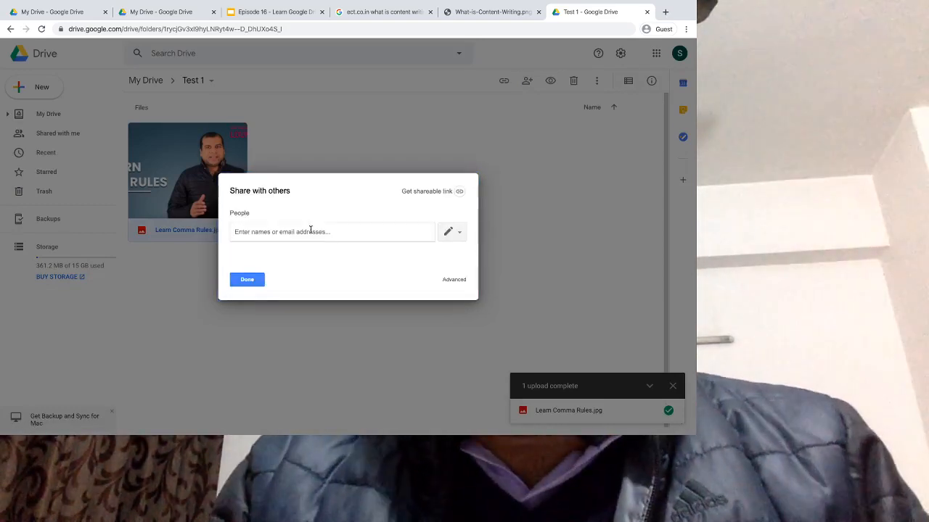
{"action": "type", "text": "sfaj"}
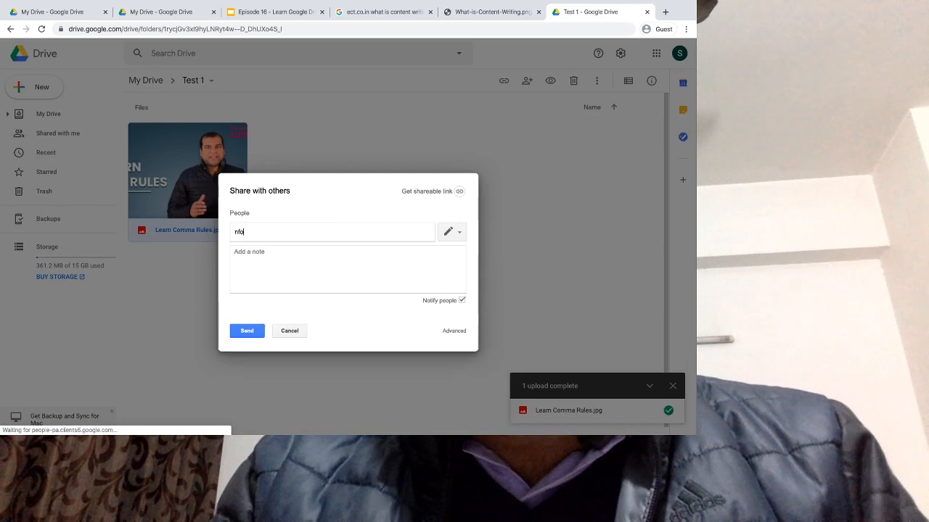
{"action": "key", "text": "BackSpace"}
{"action": "key", "text": "BackSpace"}
{"action": "key", "text": "BackSpace"}
{"action": "key", "text": "BackSpace"}
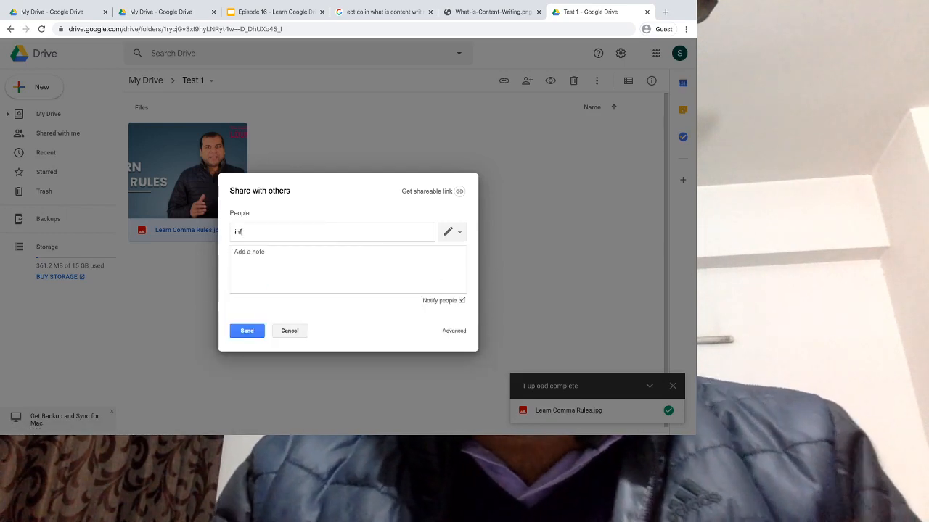
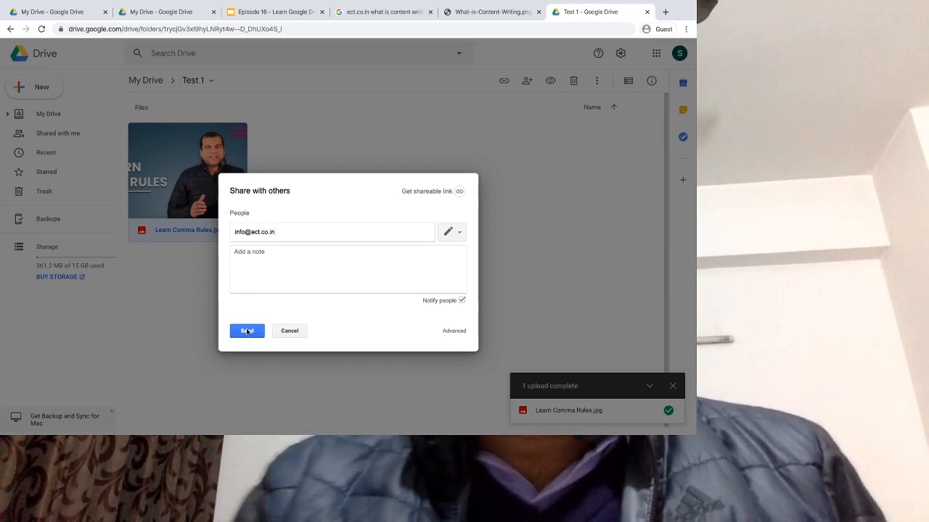
{"action": "left_click", "coordinate": [248, 330]}
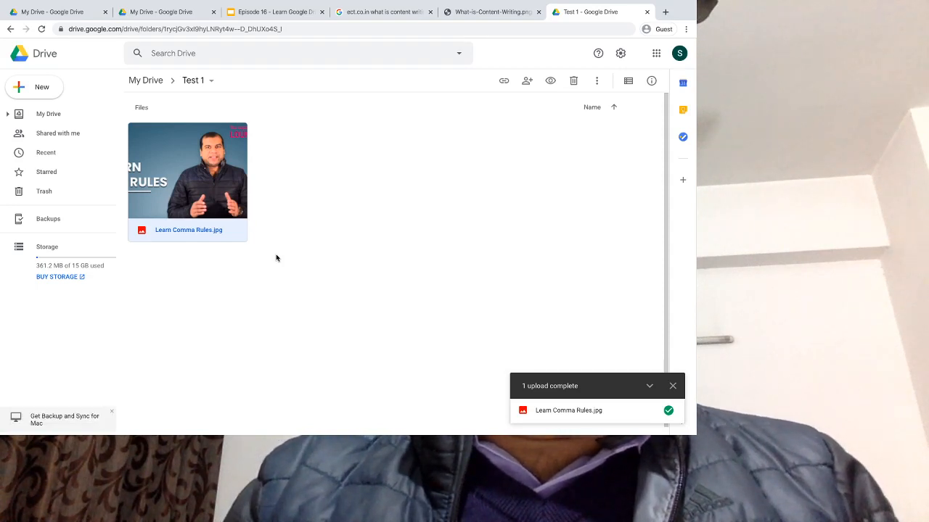
From My Drive, enter Test 1, create a new Google Doc, and bring up its Untitled document tab.
{"action": "left_click", "coordinate": [66, 114]}
{"action": "left_click", "coordinate": [273, 13]}
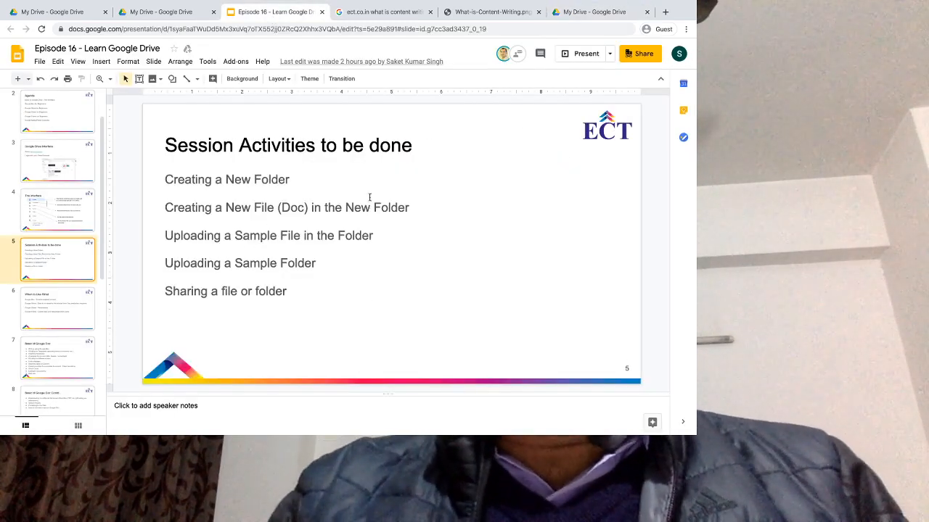
{"action": "left_click", "coordinate": [576, 11]}
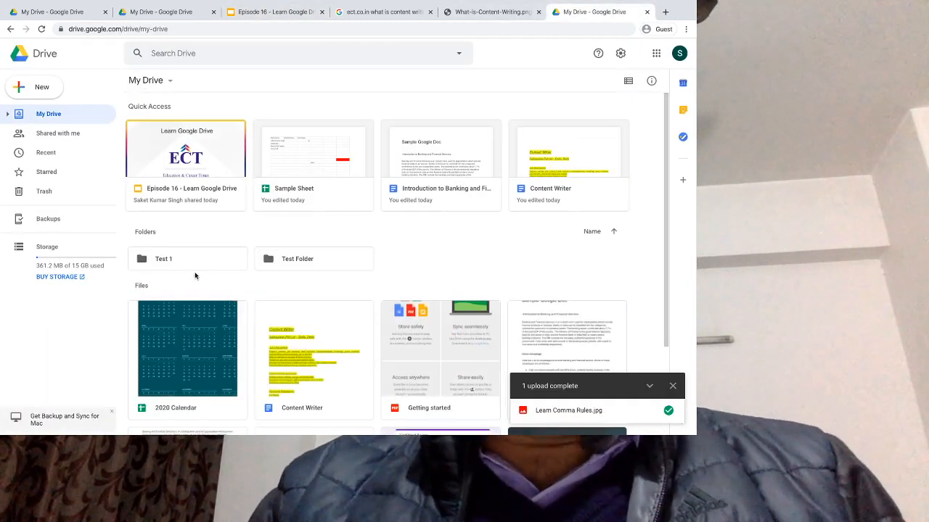
{"action": "double_click", "coordinate": [169, 264]}
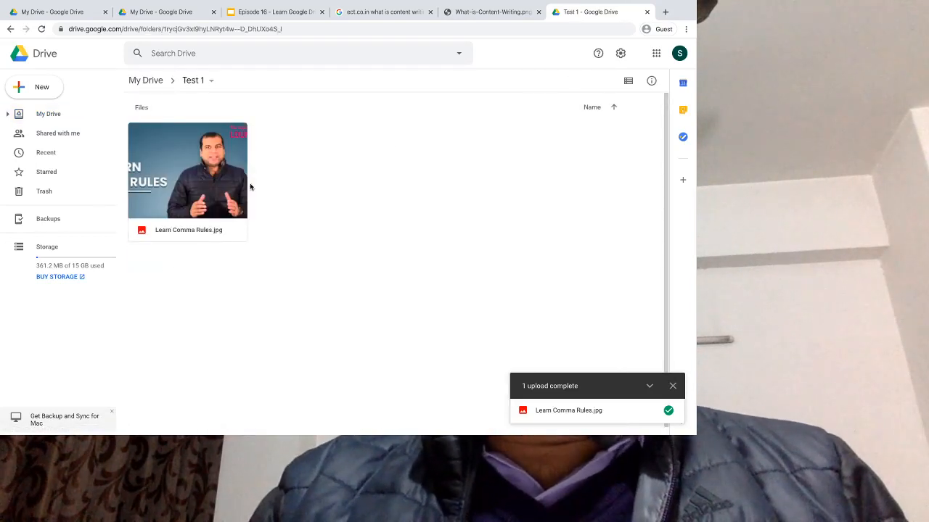
{"action": "left_click", "coordinate": [35, 89]}
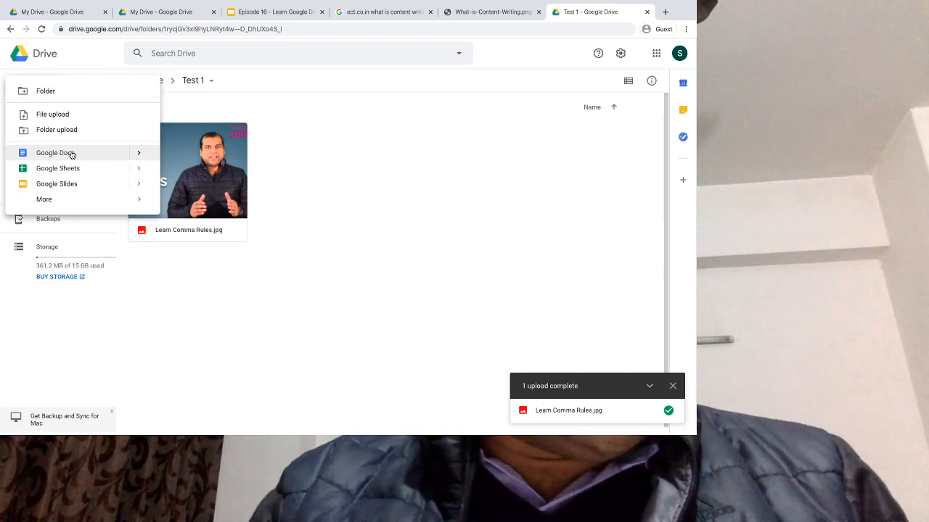
{"action": "left_click", "coordinate": [71, 154]}
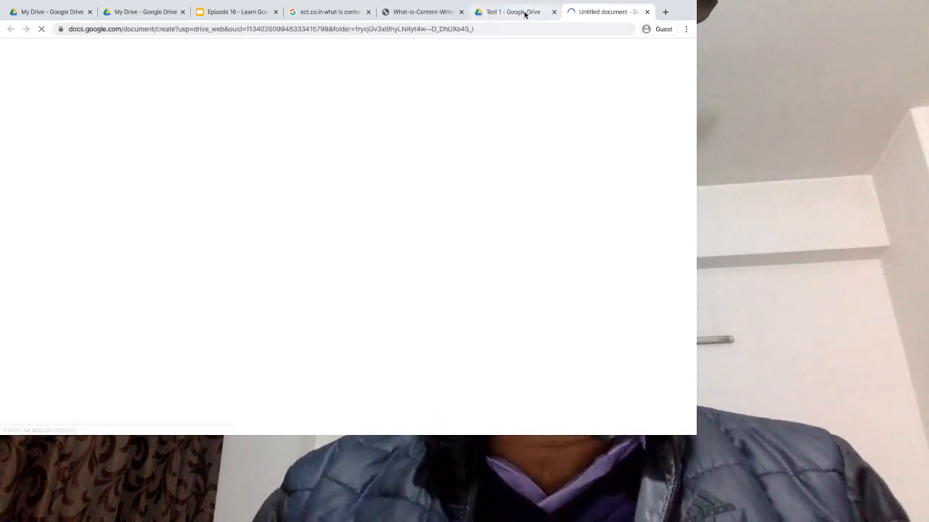
{"action": "left_click", "coordinate": [525, 14]}
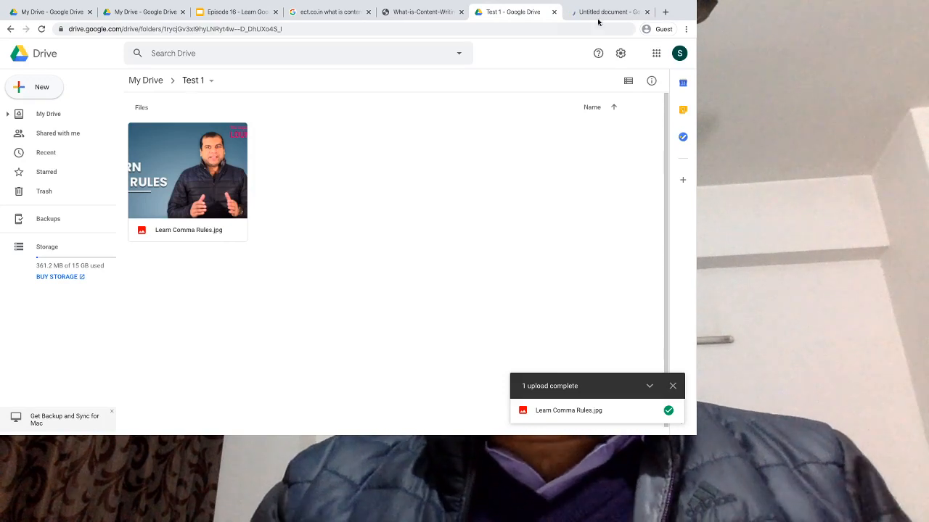
{"action": "left_click", "coordinate": [602, 13]}
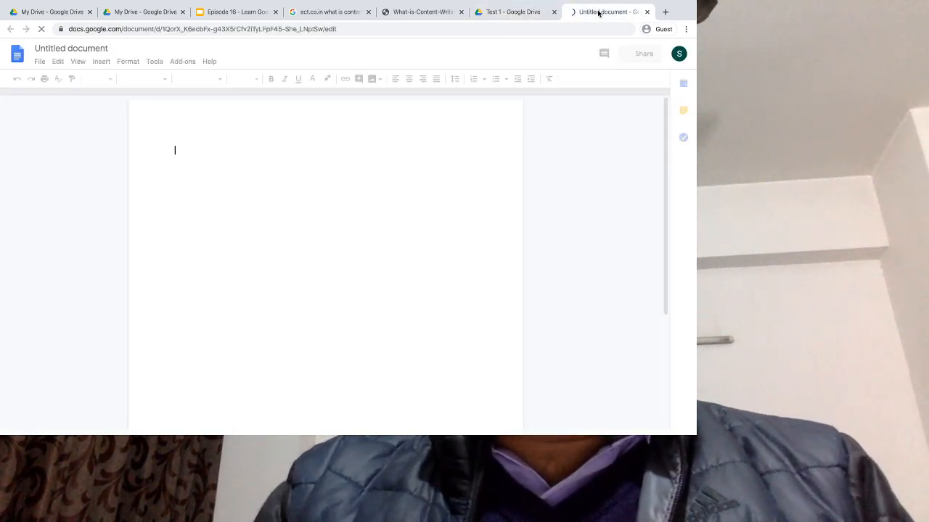
Write 'Test Document' in the body and title the file 'Test Document', then return to Test 1.
{"action": "left_click", "coordinate": [84, 50]}
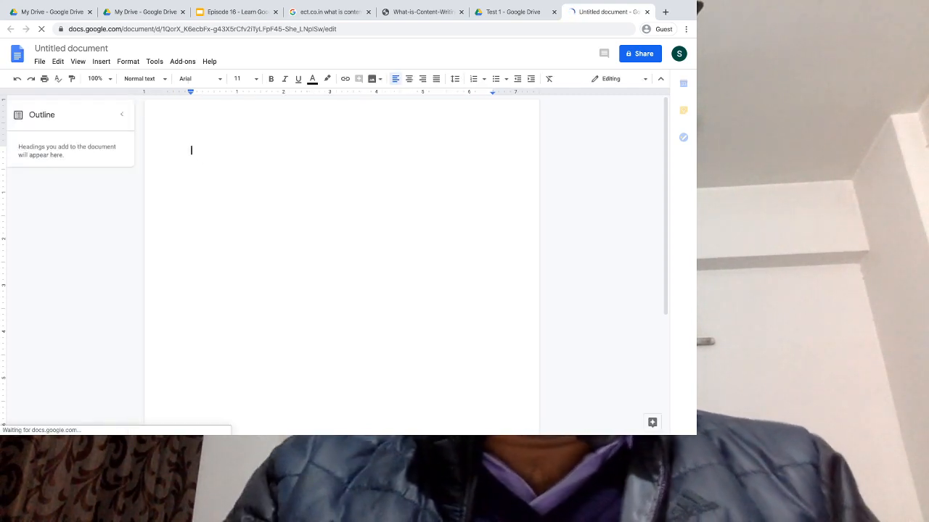
{"action": "type", "text": "Test "}
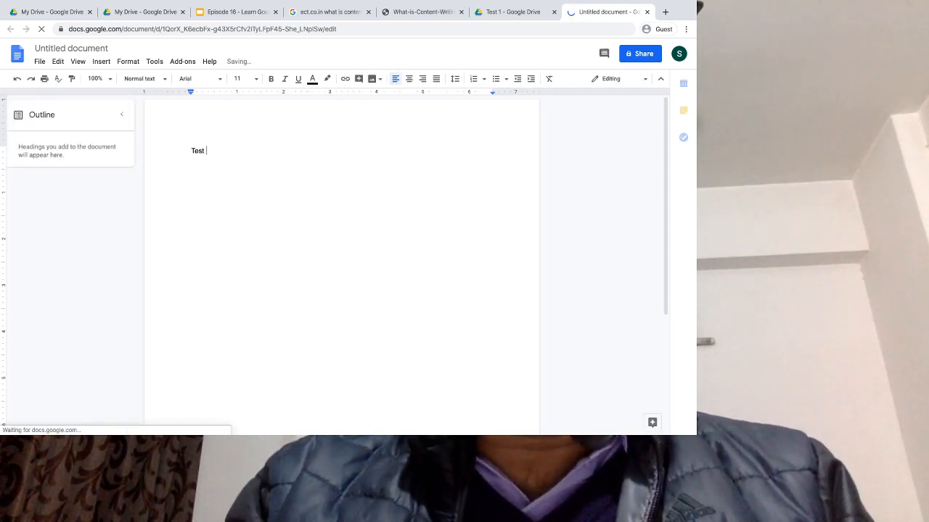
{"action": "type", "text": "Document"}
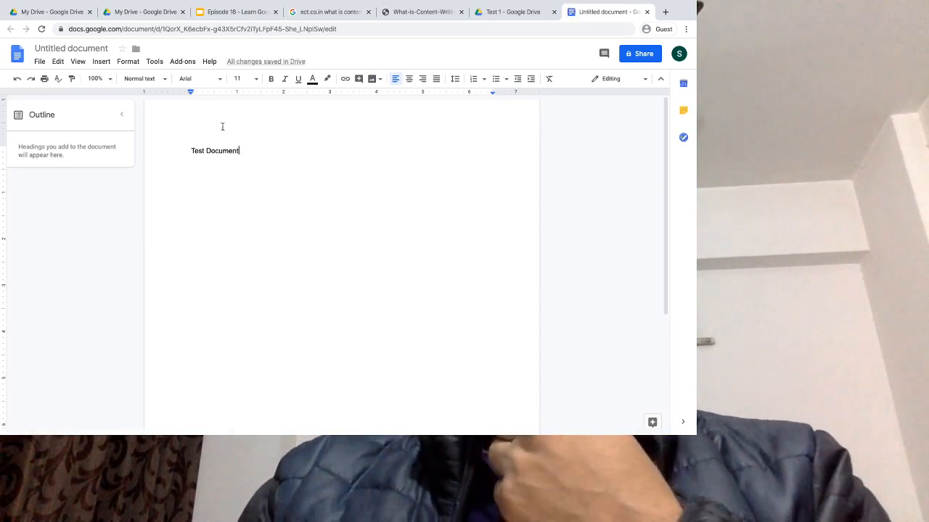
{"action": "left_click", "coordinate": [69, 50]}
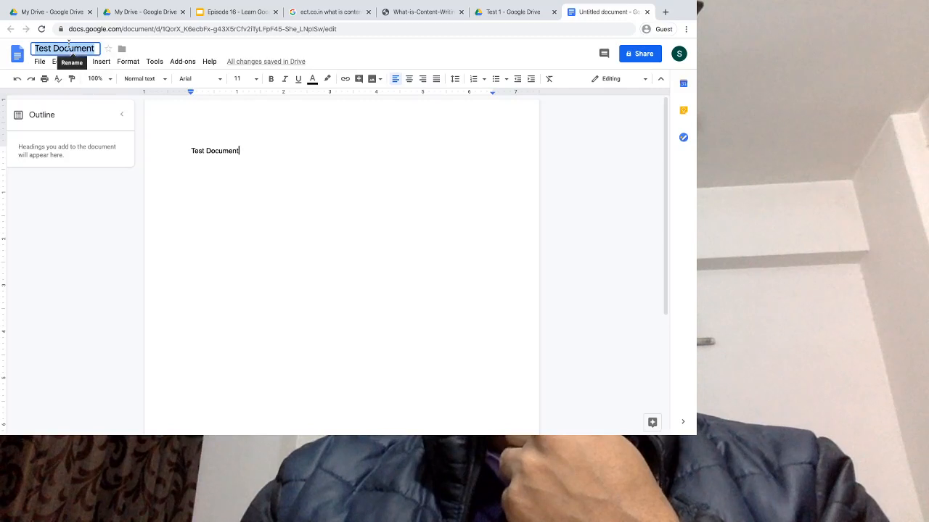
{"action": "key", "text": "Return"}
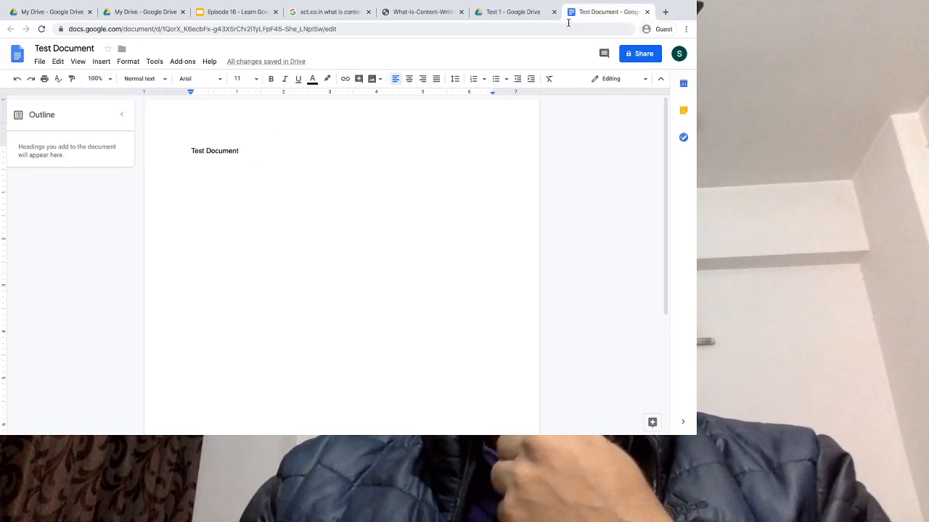
{"action": "left_click", "coordinate": [508, 12]}
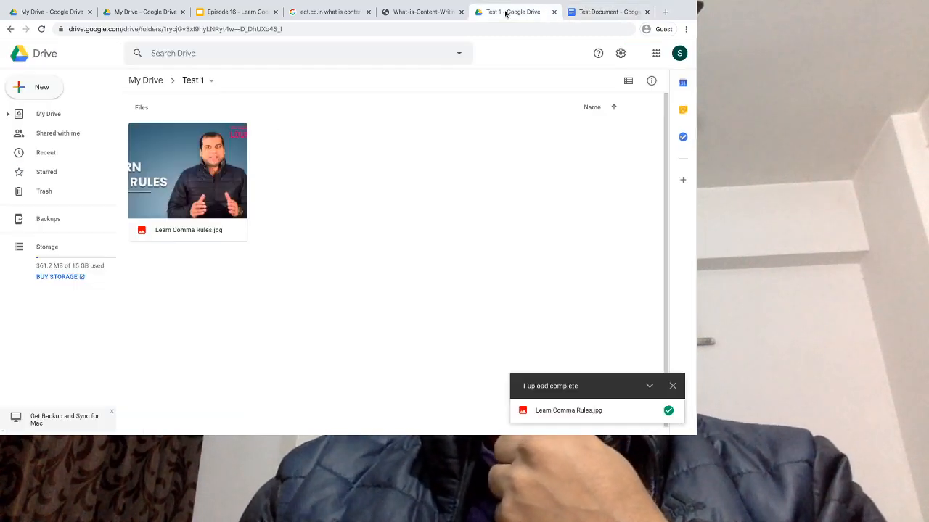
Refresh Test 1 through My Drive to list Test Document, then return to the Episode 16 slides.
{"action": "left_click", "coordinate": [142, 82]}
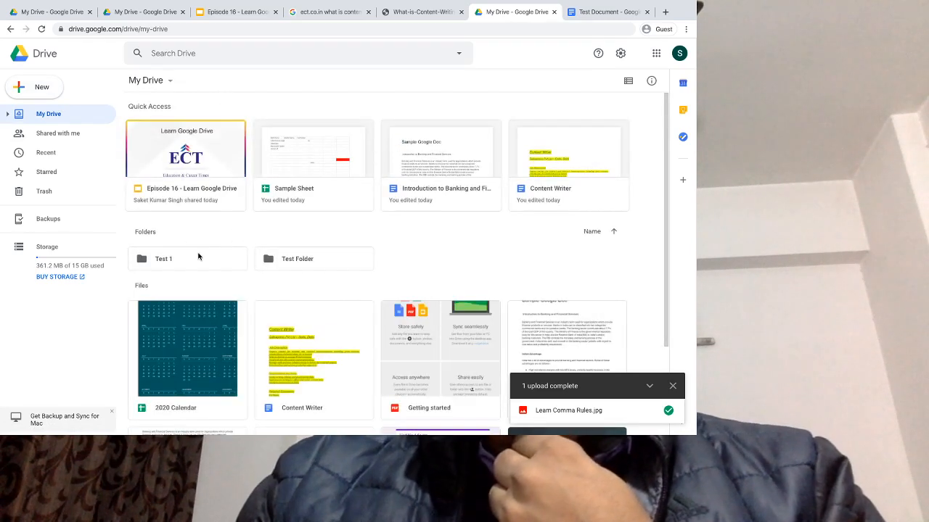
{"action": "double_click", "coordinate": [194, 262]}
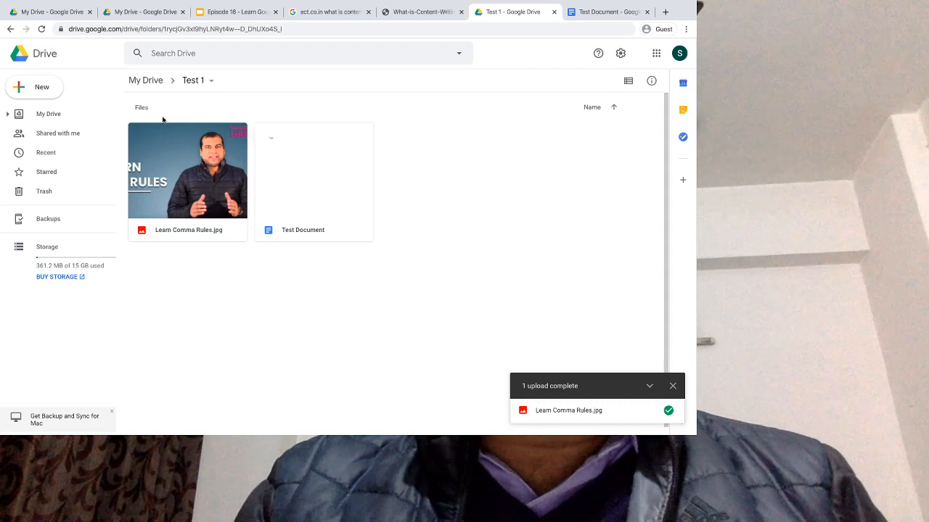
{"action": "left_click", "coordinate": [223, 12]}
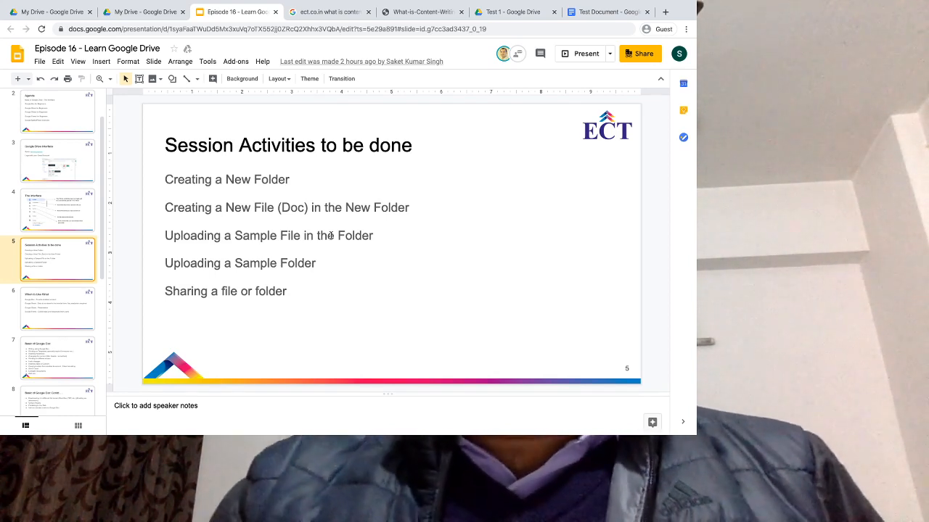
Switch from the Episode 16 slides back to the Test Document tab.
{"action": "left_click", "coordinate": [600, 13]}
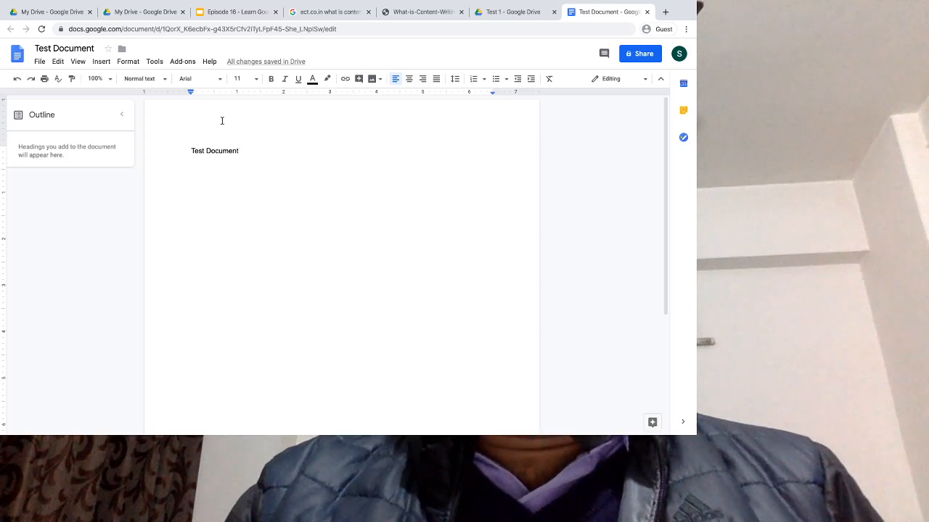
Add the suggested e-mail recipient to Test Document and turn on anyone-with-the-link viewing.
{"action": "left_click", "coordinate": [650, 54]}
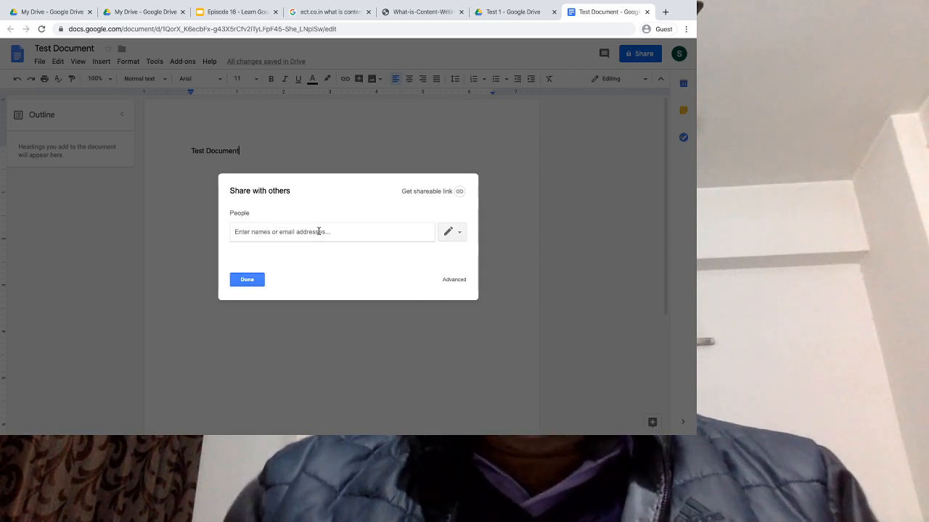
{"action": "left_click", "coordinate": [318, 232]}
{"action": "type", "text": "info@"}
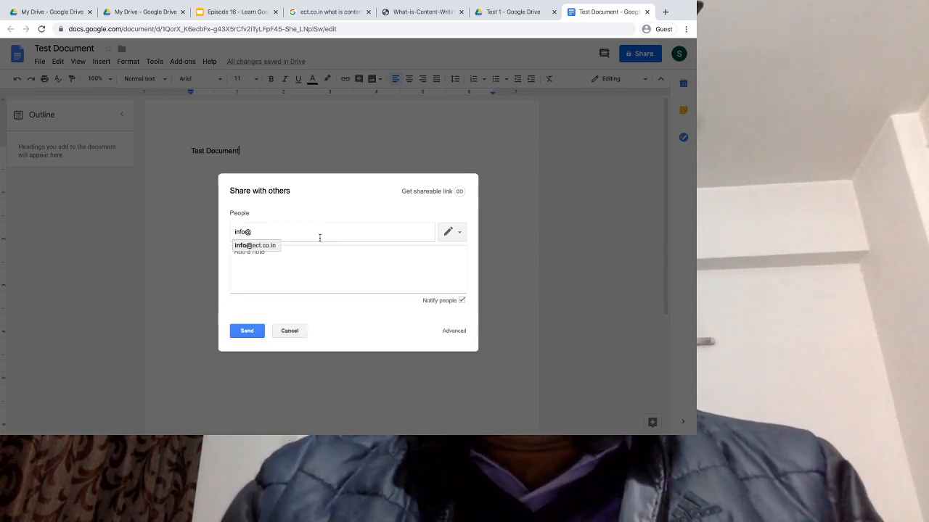
{"action": "left_click", "coordinate": [274, 247]}
{"action": "left_click", "coordinate": [273, 265]}
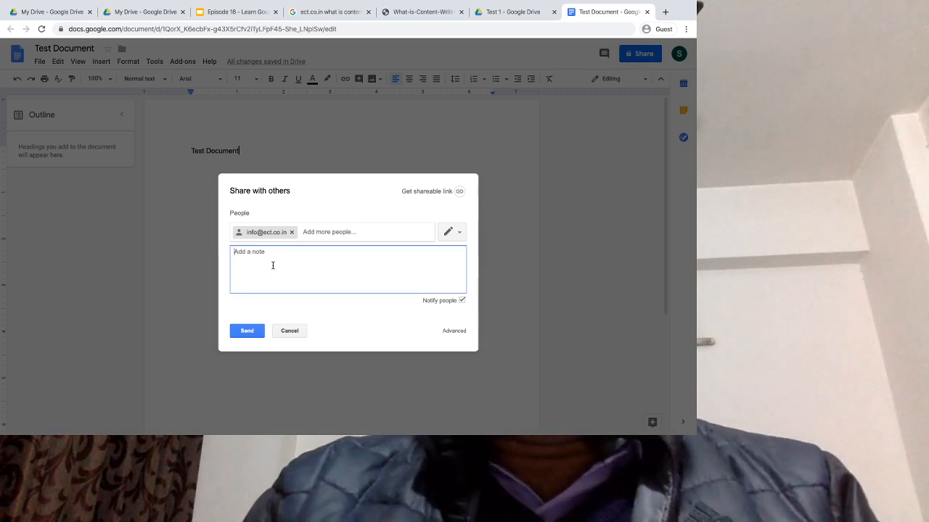
{"action": "left_click", "coordinate": [459, 193]}
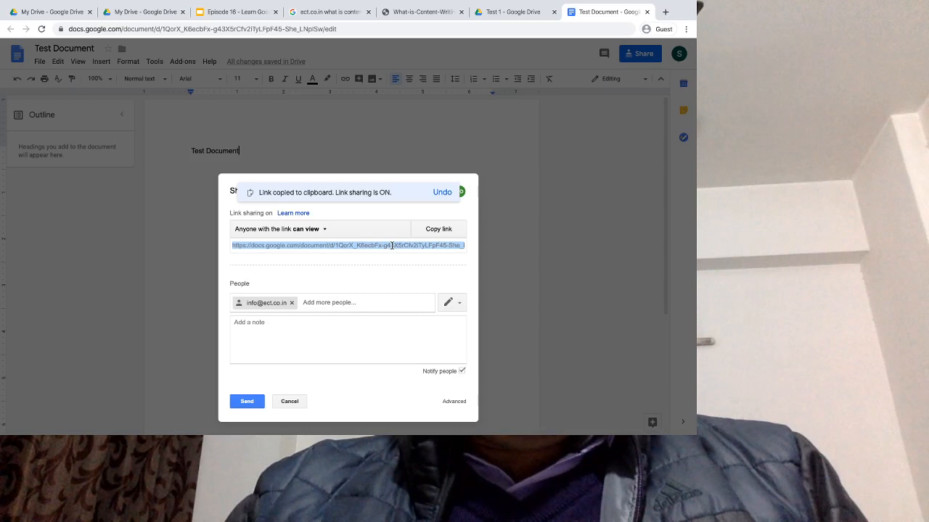
{"action": "left_click", "coordinate": [665, 11]}
Load Test Document's shared link in the new tab, then show slide 6, 'When to Use What'.
{"action": "key", "text": "Return"}
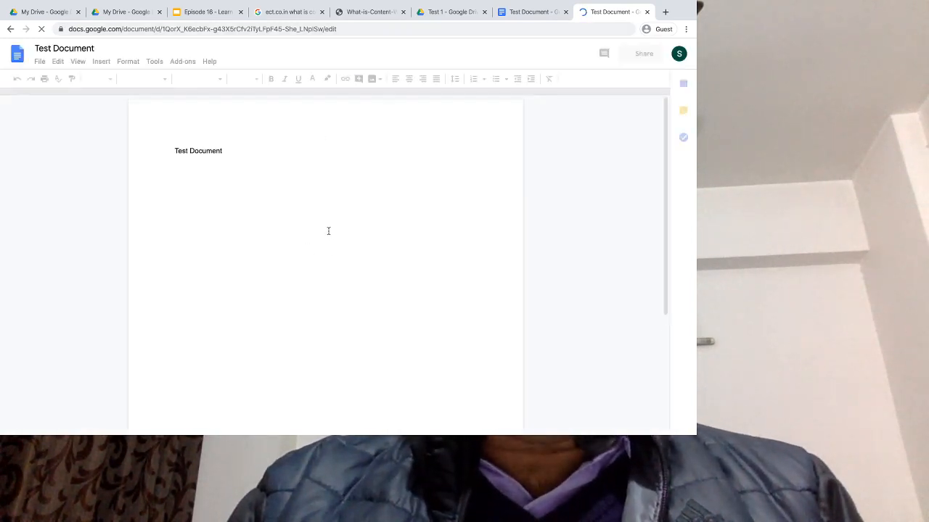
{"action": "left_click", "coordinate": [205, 12]}
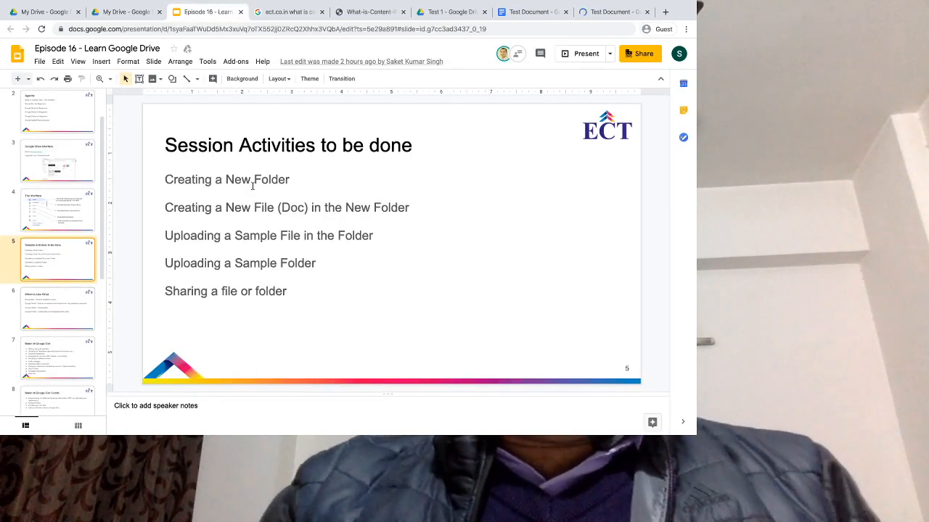
{"action": "left_click", "coordinate": [58, 321]}
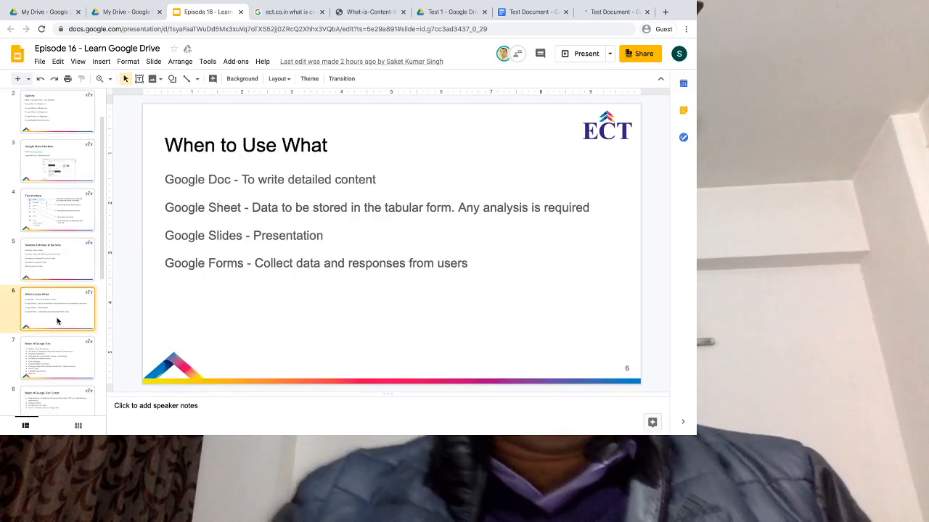
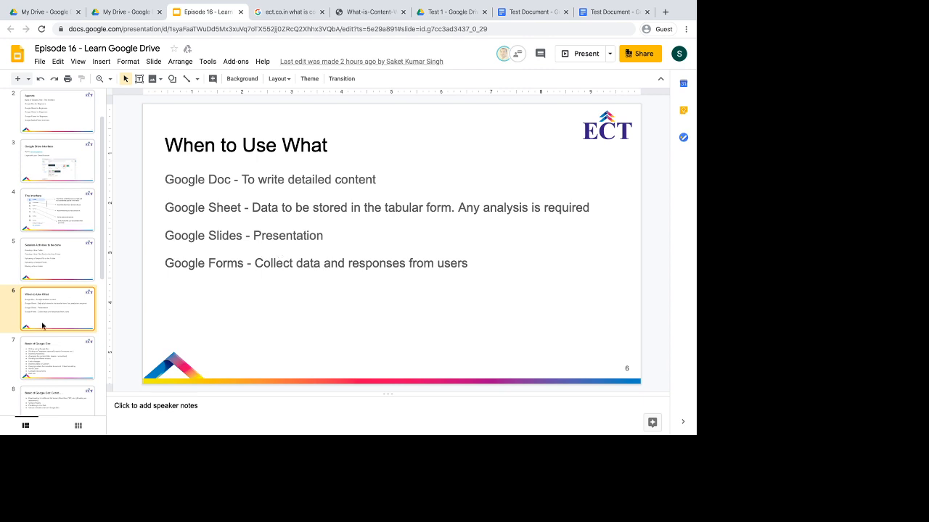
Show the 'Basic of Google Doc' slide, then move between Test Document and the Test 1 Drive folder.
{"action": "left_click", "coordinate": [45, 355]}
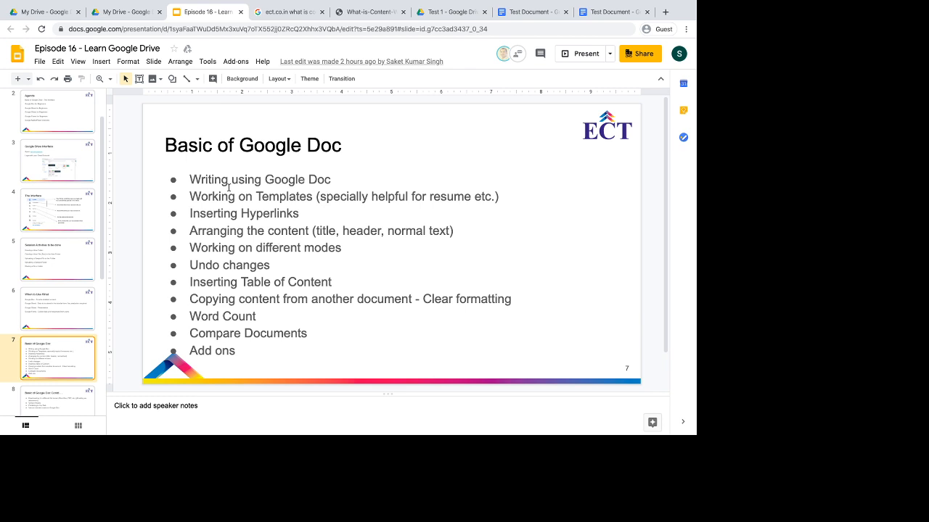
{"action": "left_click", "coordinate": [596, 12]}
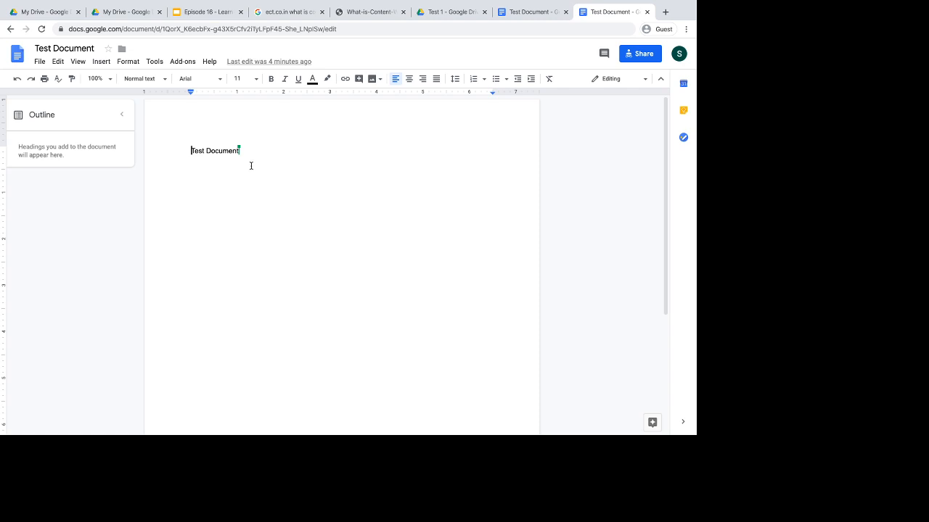
{"action": "left_click", "coordinate": [211, 12]}
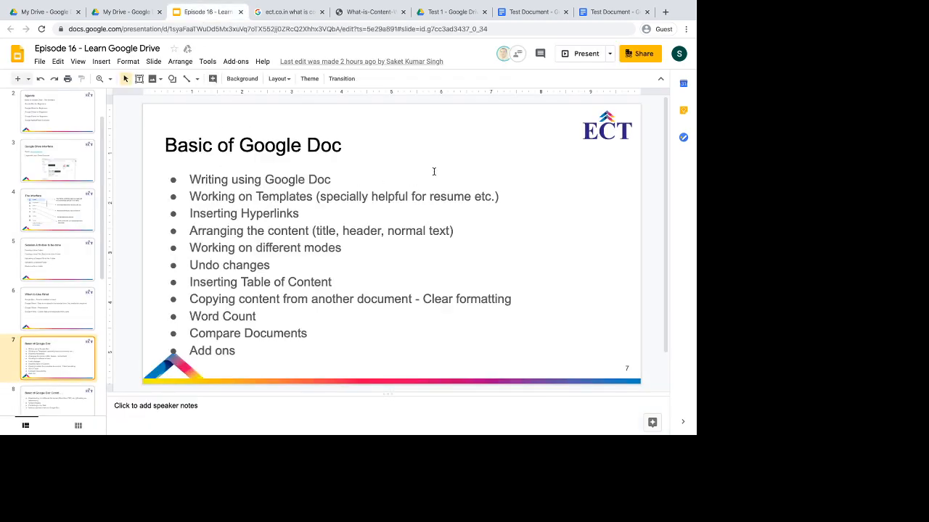
{"action": "left_click", "coordinate": [437, 12]}
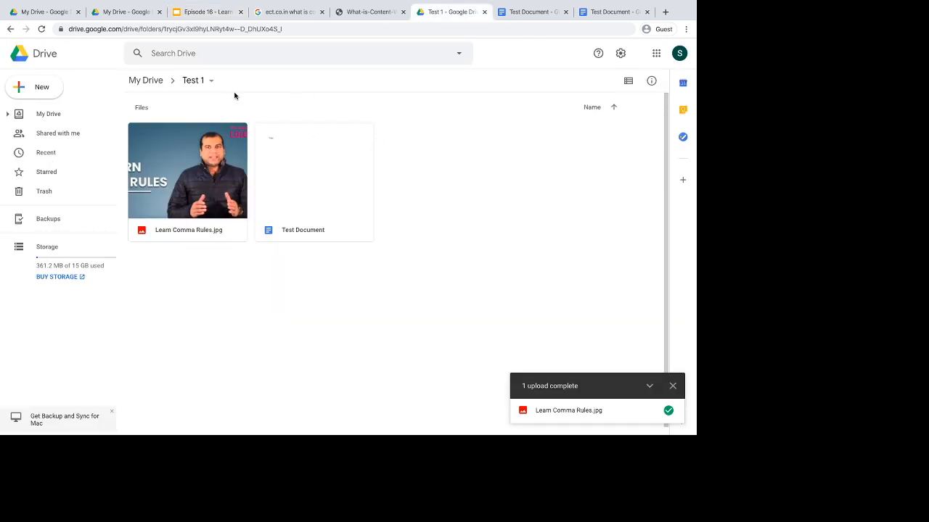
{"action": "left_click", "coordinate": [610, 11]}
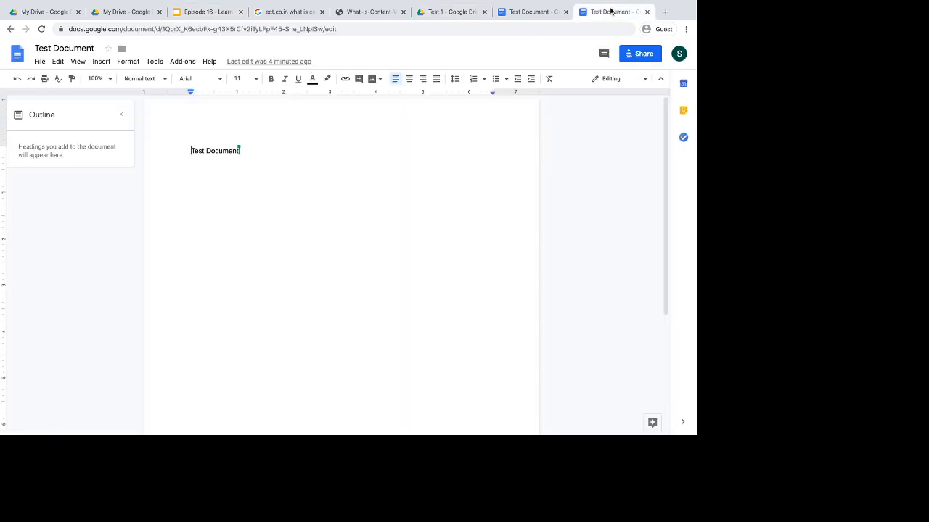
{"action": "left_click", "coordinate": [445, 7]}
Choose Google Docs > From a template in Drive's New menu to open the template gallery.
{"action": "left_click", "coordinate": [46, 88]}
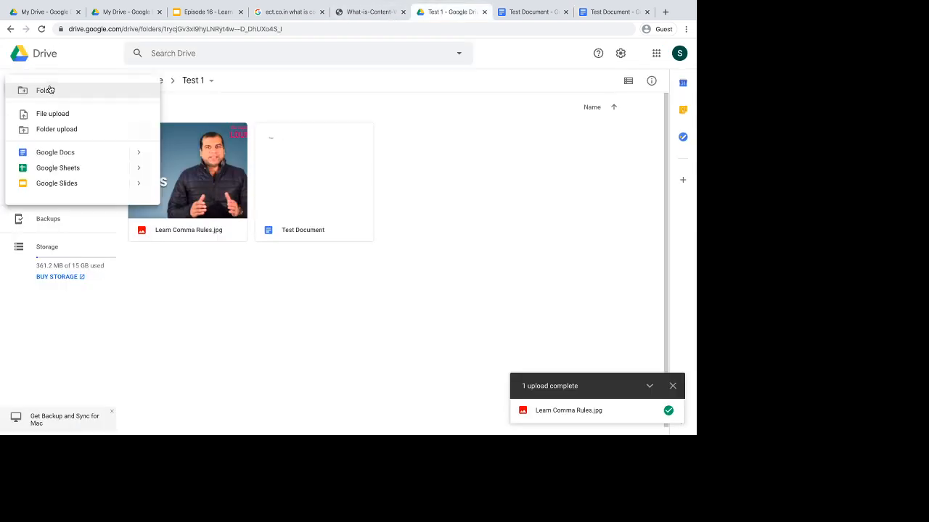
{"action": "mouse_move", "coordinate": [138, 155]}
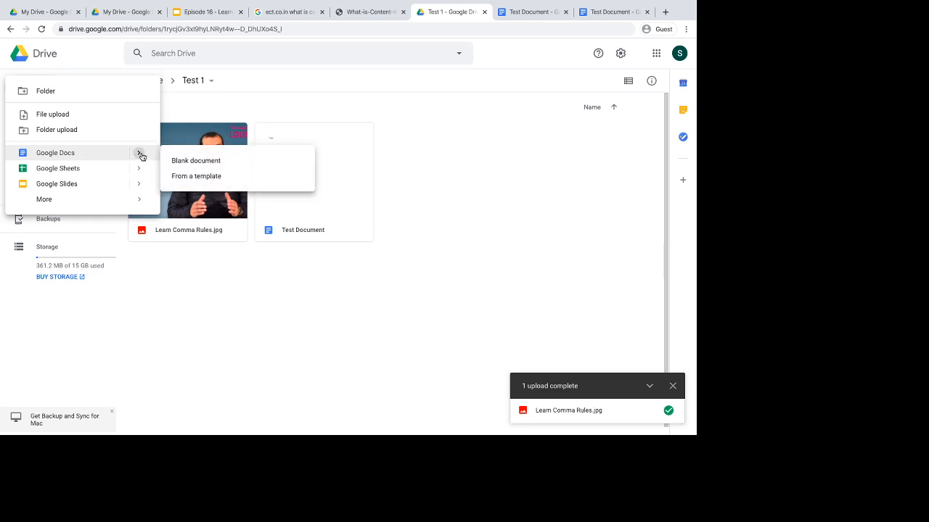
{"action": "left_click", "coordinate": [194, 178]}
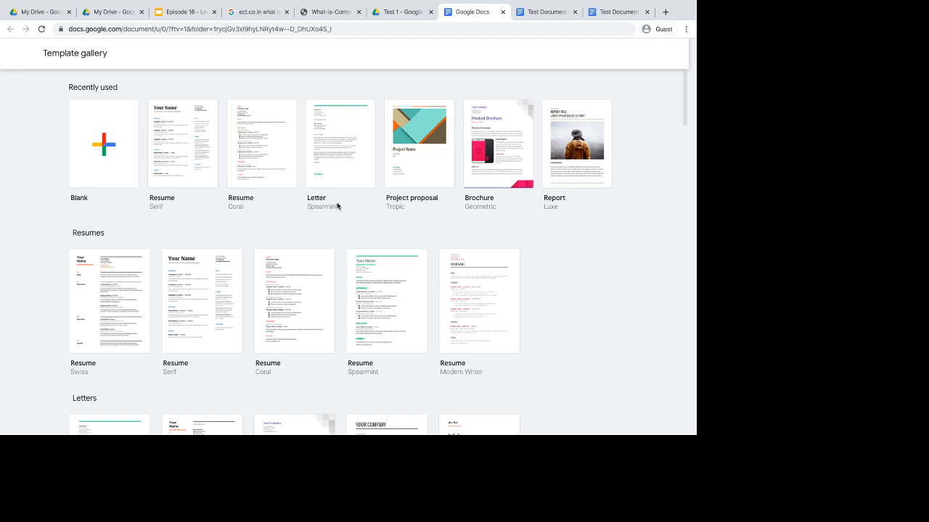
Scroll down to the Work templates and create a document from Brochure (Geometric).
{"action": "scroll", "coordinate": [443, 200], "scroll_direction": "down", "scroll_amount": 1}
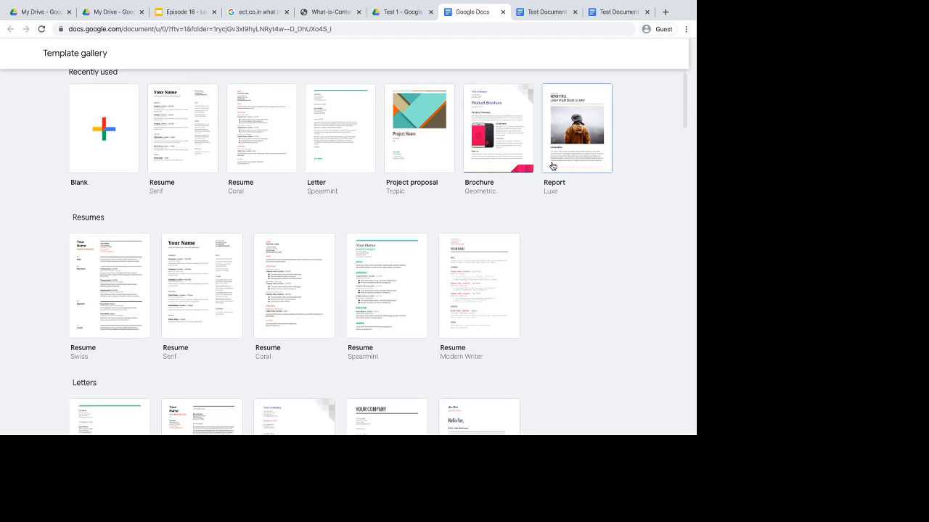
{"action": "scroll", "coordinate": [239, 285], "scroll_direction": "down", "scroll_amount": 3}
{"action": "scroll", "coordinate": [240, 284], "scroll_direction": "down", "scroll_amount": 5}
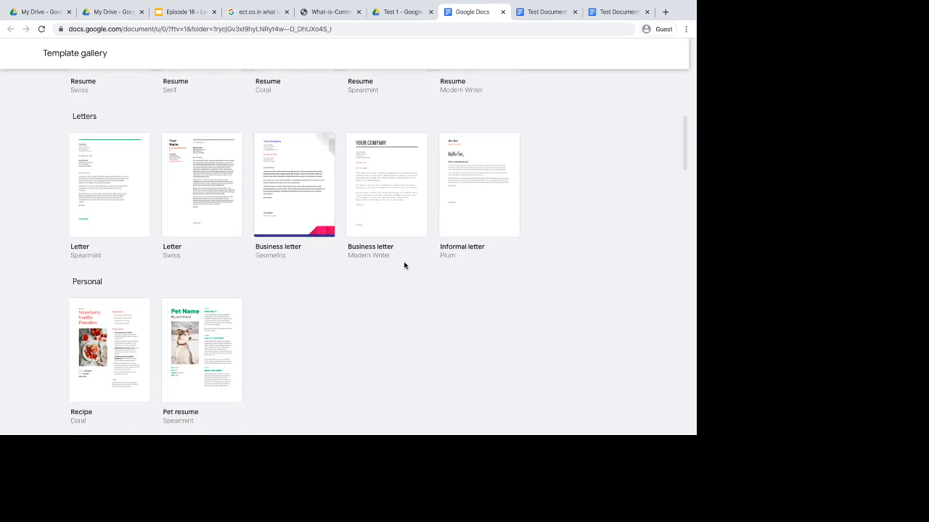
{"action": "scroll", "coordinate": [404, 265], "scroll_direction": "down", "scroll_amount": 3}
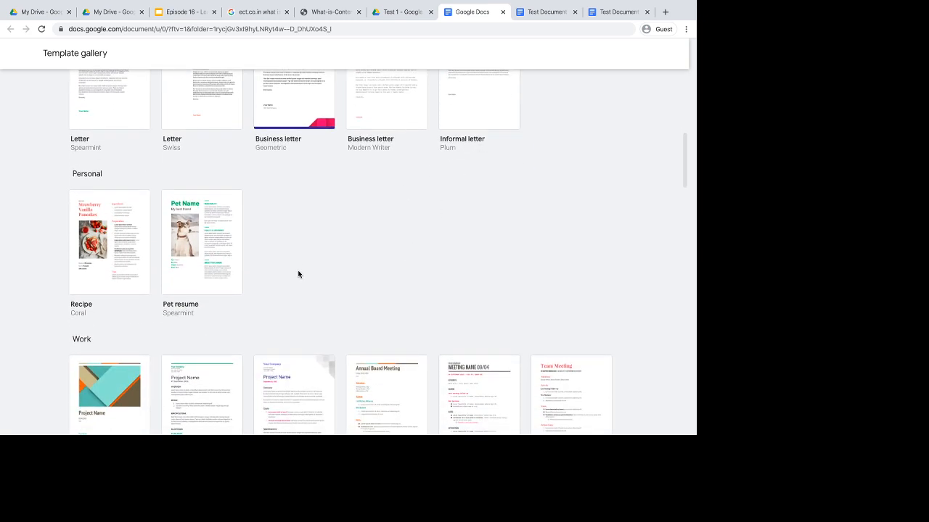
{"action": "scroll", "coordinate": [298, 273], "scroll_direction": "down", "scroll_amount": 5}
{"action": "scroll", "coordinate": [299, 276], "scroll_direction": "down", "scroll_amount": 3}
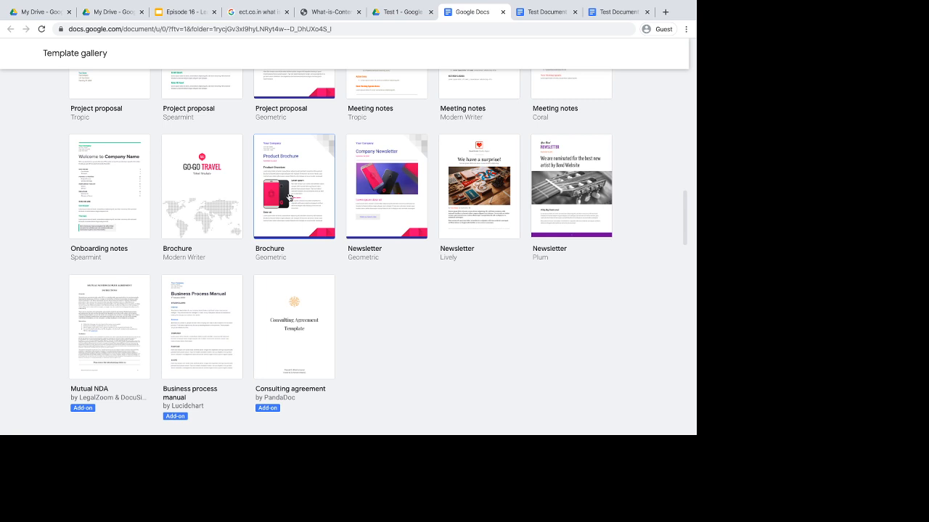
{"action": "left_click", "coordinate": [302, 216]}
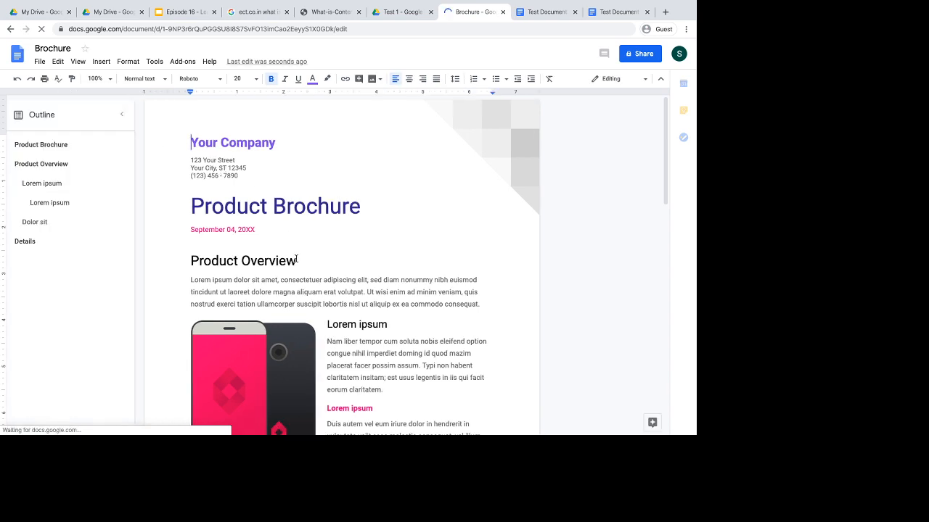
Look through the Brochure's Product Brochure text and footer banner, then go back to the Episode 16 slides.
{"action": "left_click", "coordinate": [361, 304]}
{"action": "scroll", "coordinate": [361, 305], "scroll_direction": "down", "scroll_amount": 2}
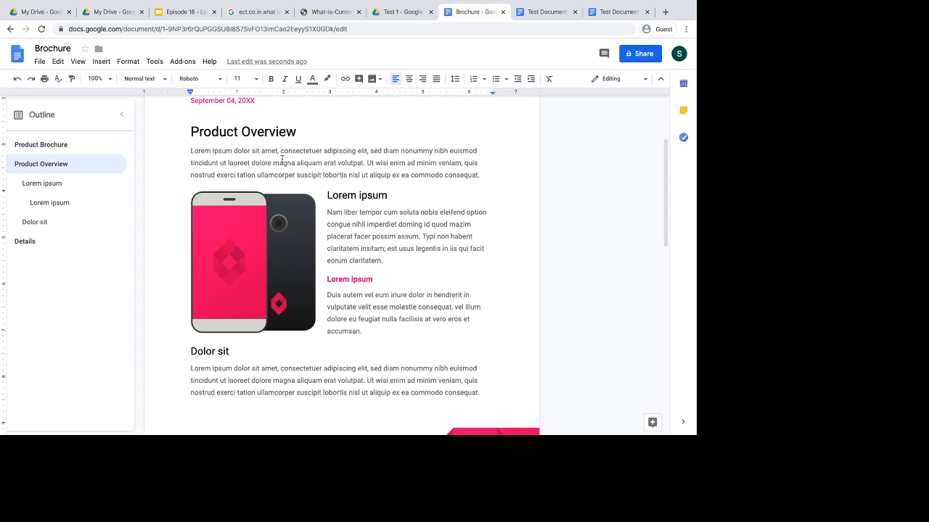
{"action": "scroll", "coordinate": [315, 208], "scroll_direction": "down", "scroll_amount": 1}
{"action": "scroll", "coordinate": [315, 209], "scroll_direction": "down", "scroll_amount": 3}
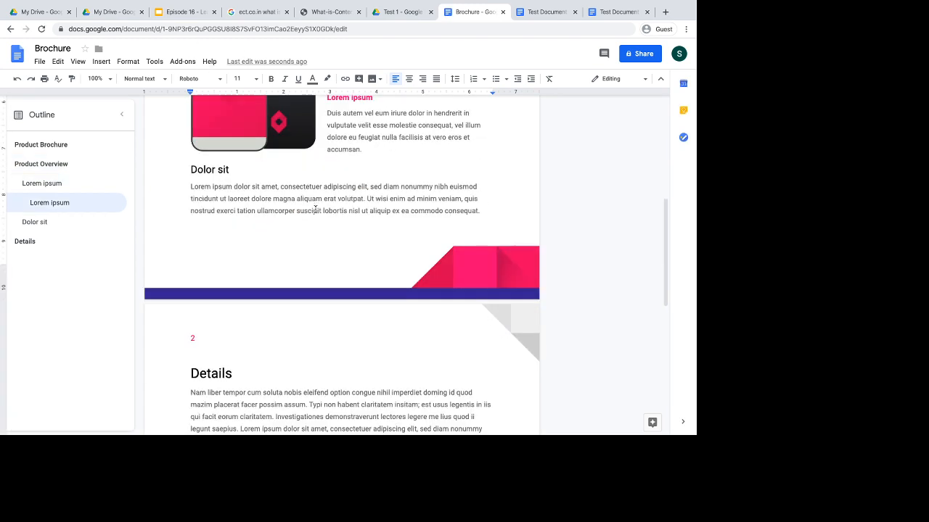
{"action": "left_click", "coordinate": [476, 268]}
{"action": "scroll", "coordinate": [445, 120], "scroll_direction": "up", "scroll_amount": 5}
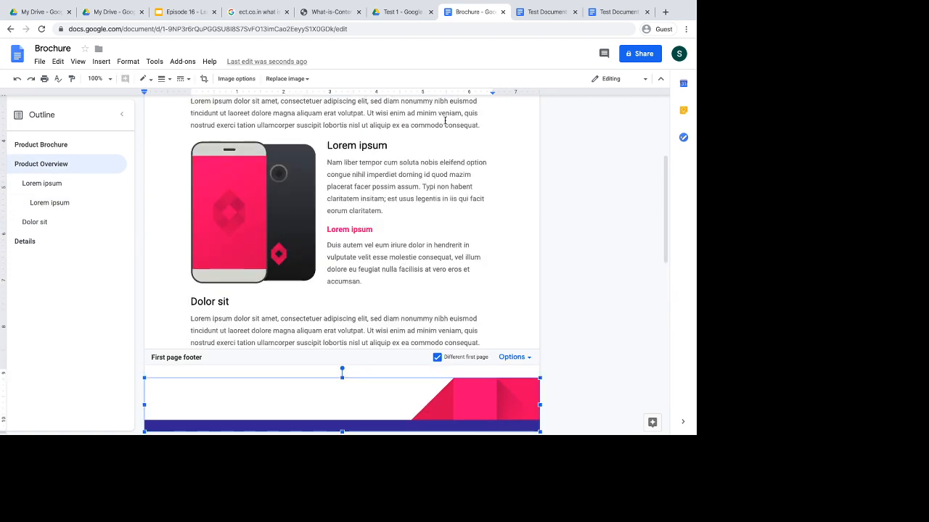
{"action": "left_click", "coordinate": [166, 13]}
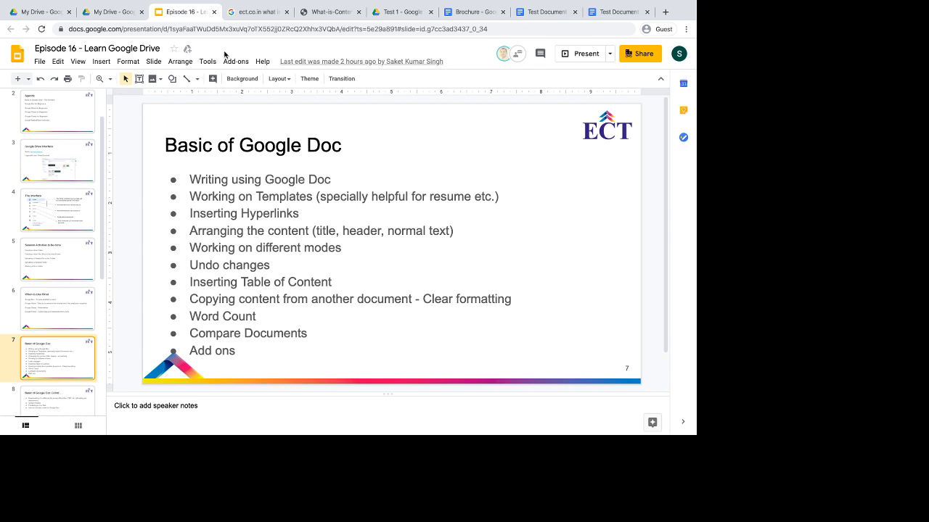
Open 'Introduction to Banking and Financial Services 1' from the My Drive file list.
{"action": "left_click", "coordinate": [106, 19]}
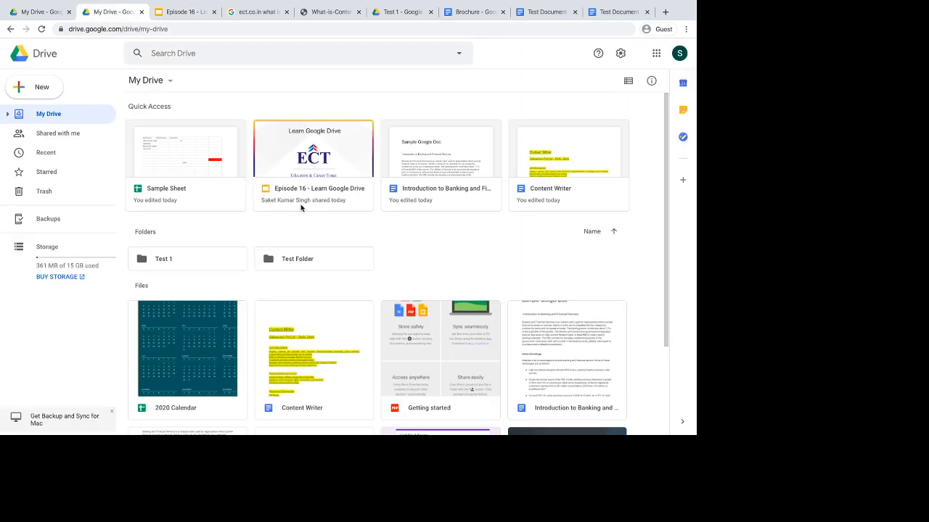
{"action": "scroll", "coordinate": [500, 339], "scroll_direction": "down", "scroll_amount": 2}
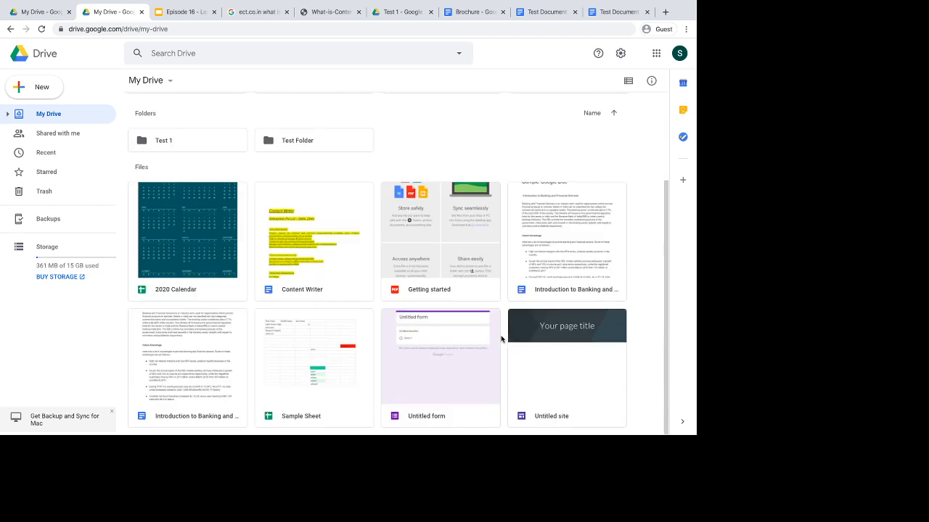
{"action": "double_click", "coordinate": [585, 251]}
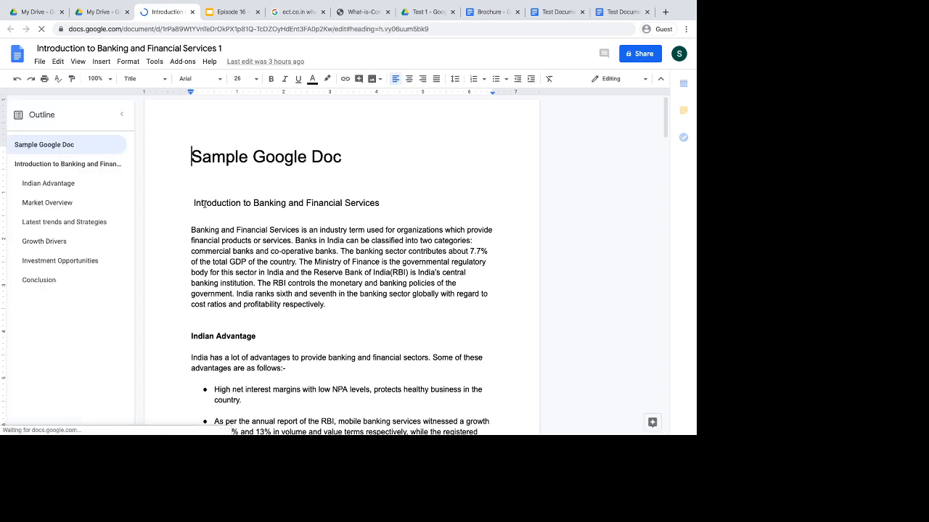
Keep the 'Sample Google Doc' title in the Title style.
{"action": "triple_click", "coordinate": [204, 204]}
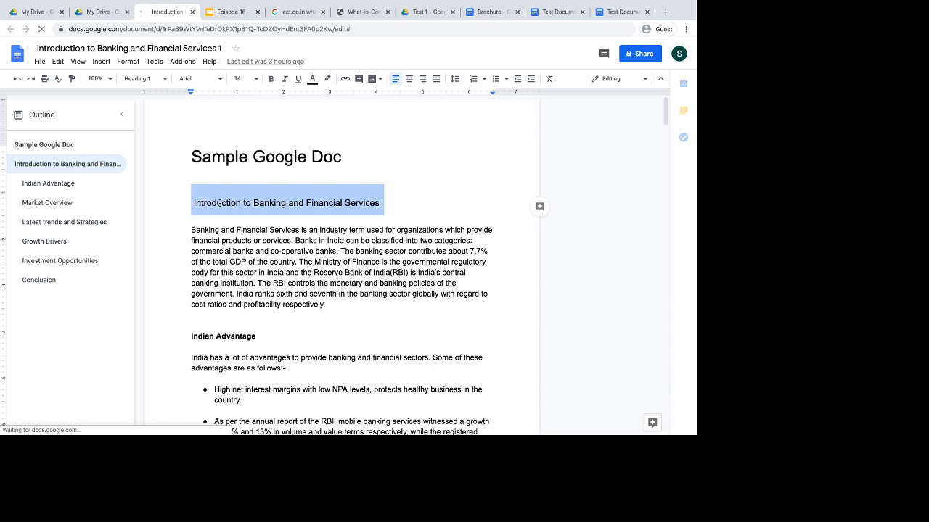
{"action": "double_click", "coordinate": [248, 152]}
{"action": "triple_click", "coordinate": [262, 156]}
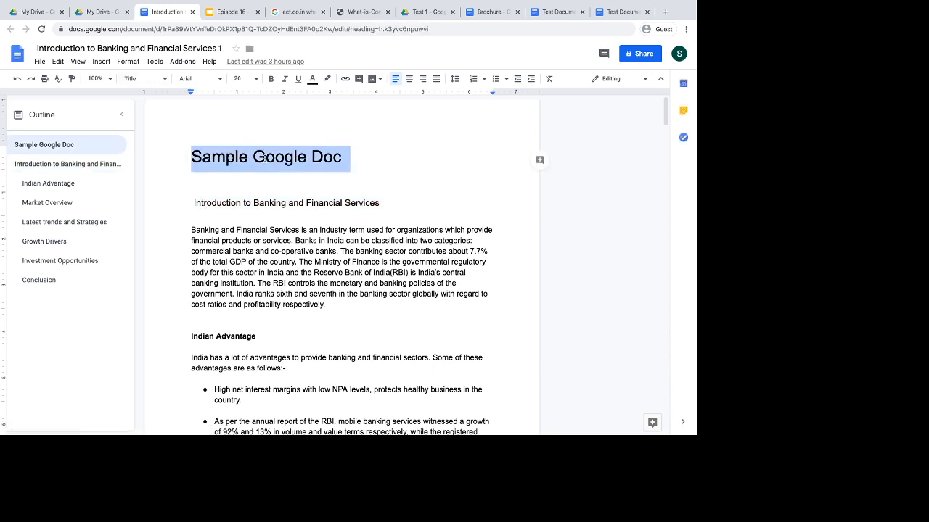
{"action": "left_click", "coordinate": [140, 78]}
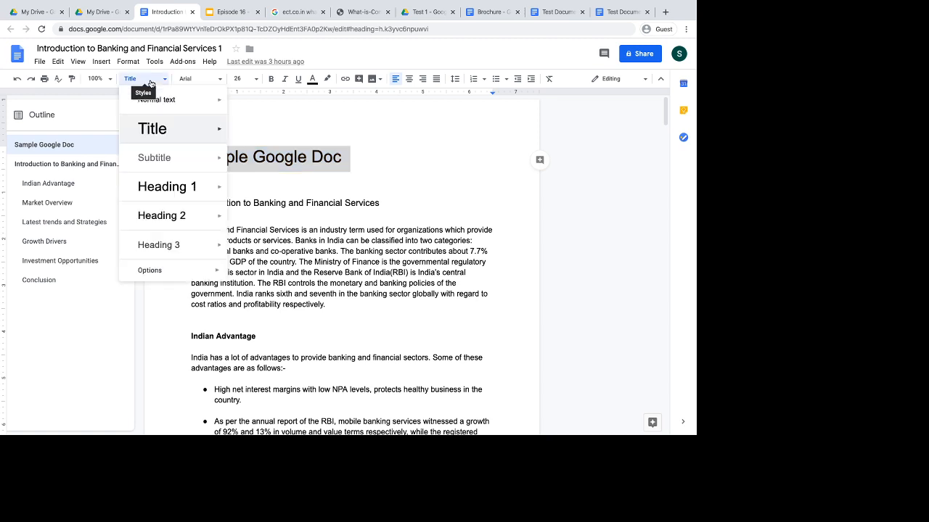
{"action": "left_click", "coordinate": [154, 134]}
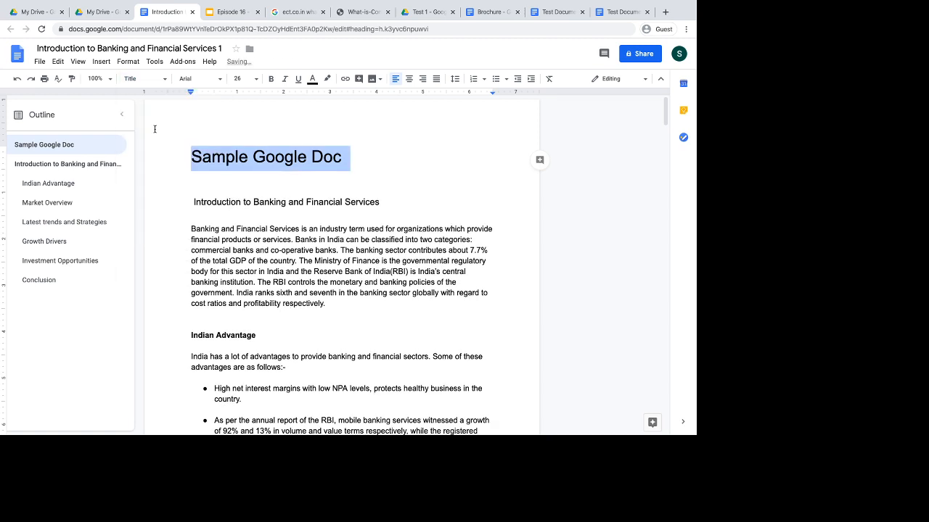
Make 'Introduction to Banking and Financial Services', 'Indian Advantage' and 'Market Overview' Heading 1.
{"action": "triple_click", "coordinate": [211, 202]}
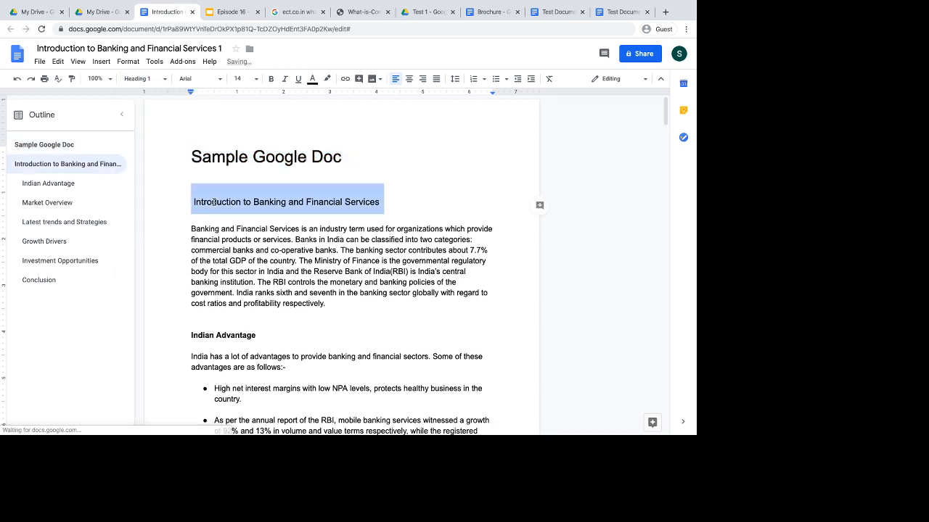
{"action": "left_click", "coordinate": [147, 78]}
{"action": "left_click", "coordinate": [160, 188]}
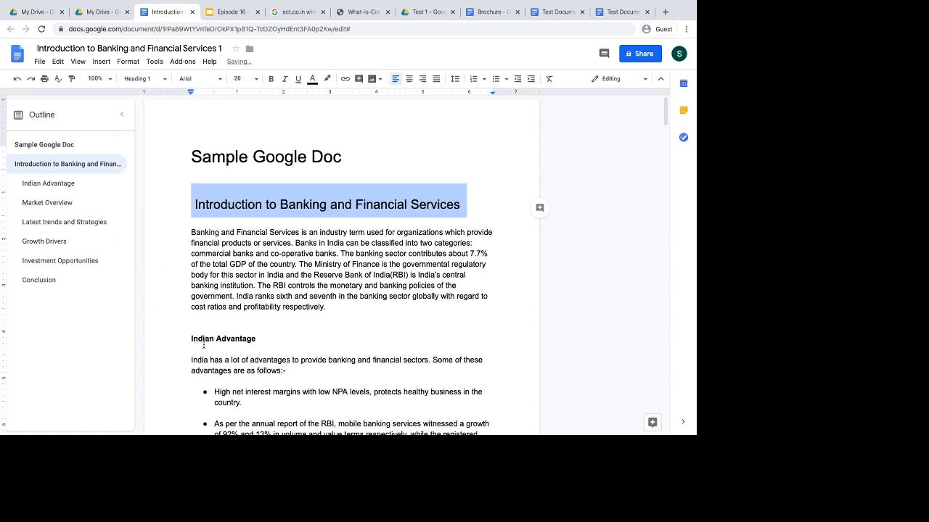
{"action": "scroll", "coordinate": [204, 341], "scroll_direction": "down", "scroll_amount": 3}
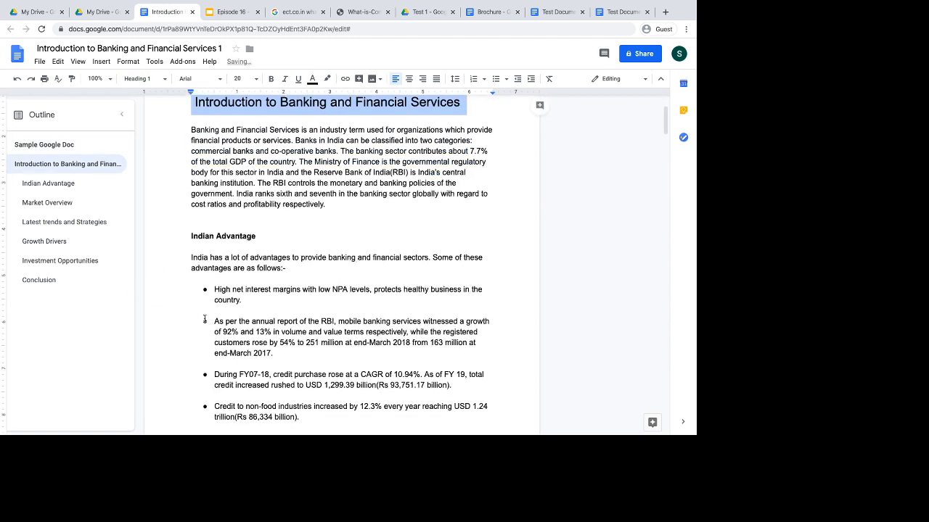
{"action": "triple_click", "coordinate": [215, 238]}
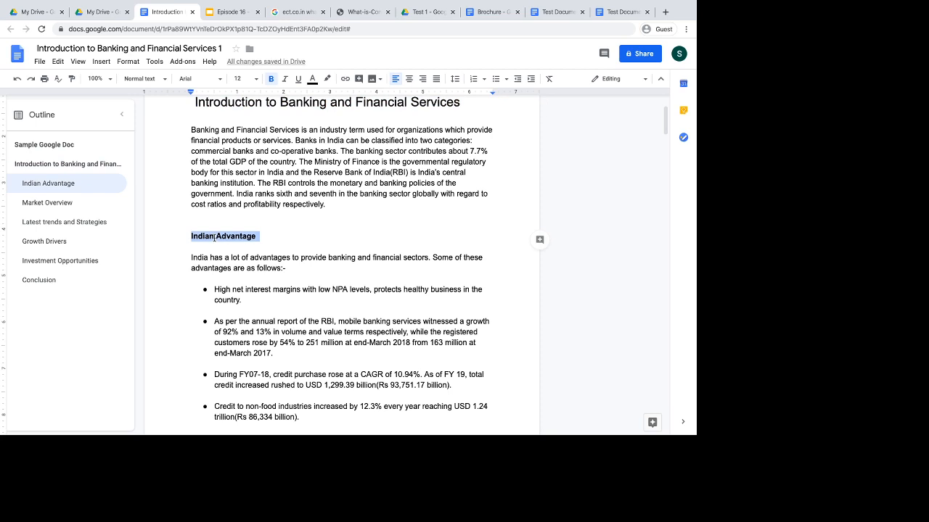
{"action": "left_click", "coordinate": [153, 82]}
{"action": "left_click", "coordinate": [161, 189]}
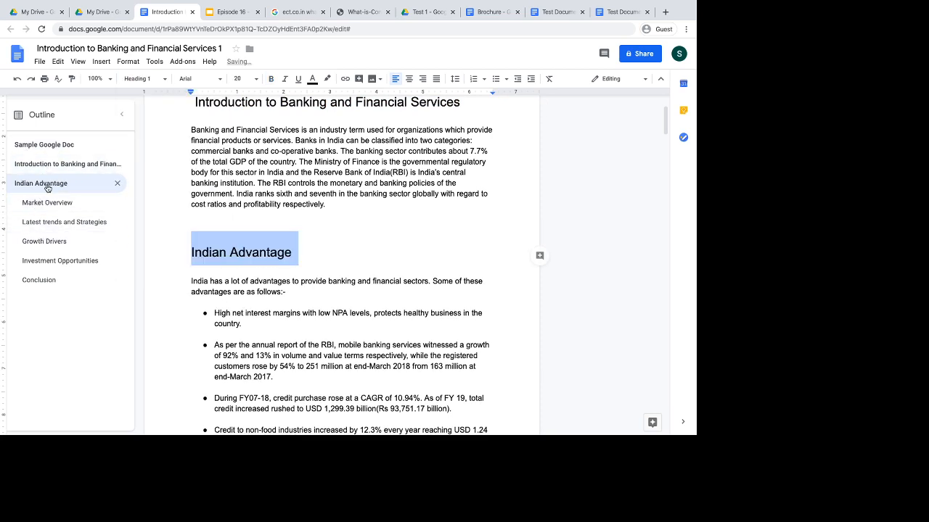
{"action": "scroll", "coordinate": [246, 273], "scroll_direction": "down", "scroll_amount": 5}
{"action": "scroll", "coordinate": [247, 273], "scroll_direction": "down", "scroll_amount": 4}
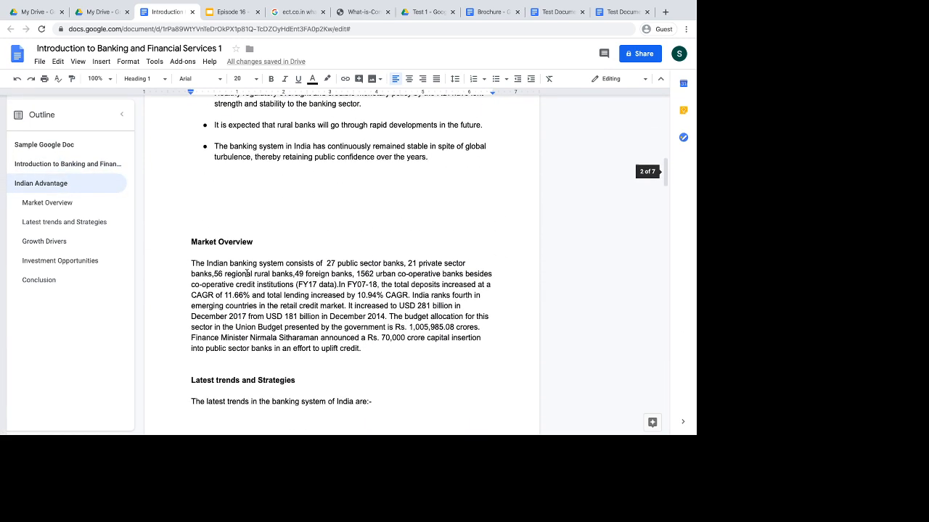
{"action": "triple_click", "coordinate": [214, 226]}
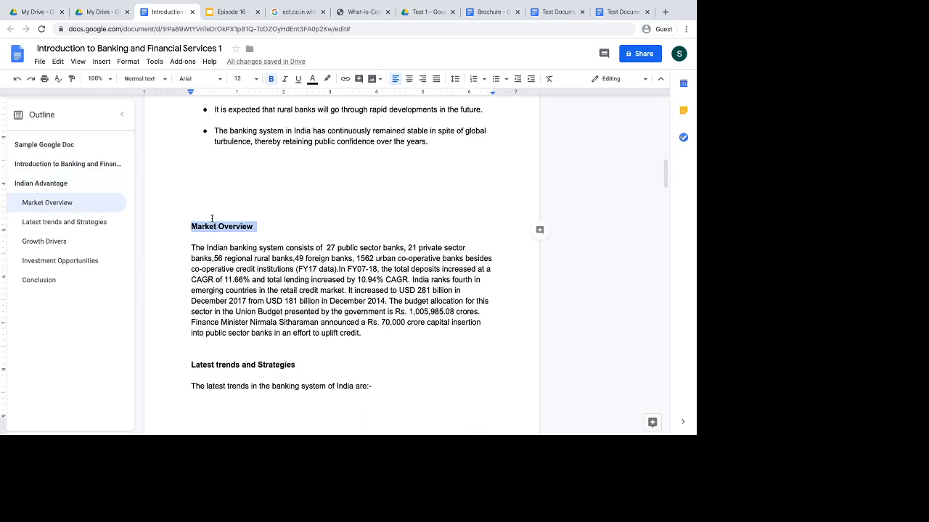
{"action": "left_click", "coordinate": [152, 81]}
{"action": "left_click", "coordinate": [164, 193]}
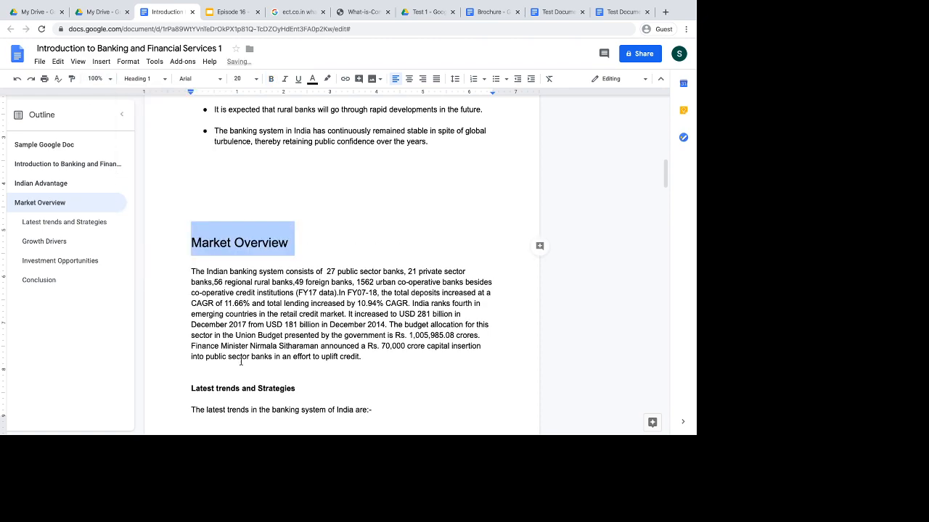
Demote Indian Advantage, Market Overview and Latest trends and Strategies to Heading 2.
{"action": "scroll", "coordinate": [241, 360], "scroll_direction": "down", "scroll_amount": 3}
{"action": "scroll", "coordinate": [231, 215], "scroll_direction": "up", "scroll_amount": 10}
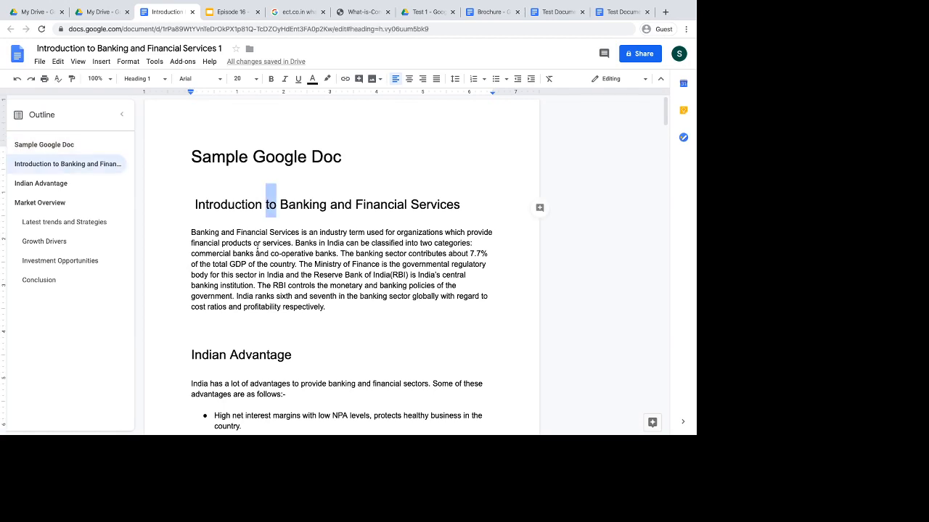
{"action": "scroll", "coordinate": [270, 206], "scroll_direction": "down", "scroll_amount": 3}
{"action": "triple_click", "coordinate": [230, 211]}
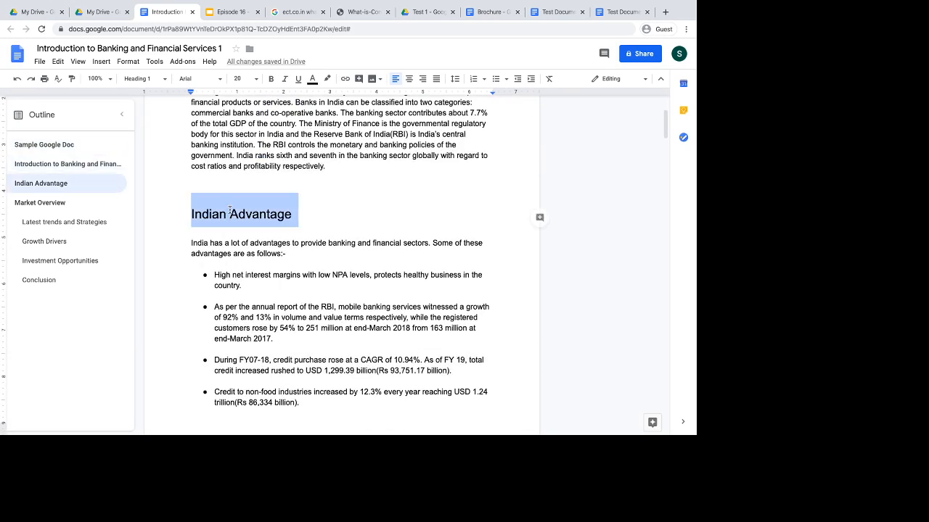
{"action": "left_click", "coordinate": [162, 79]}
{"action": "left_click", "coordinate": [165, 214]}
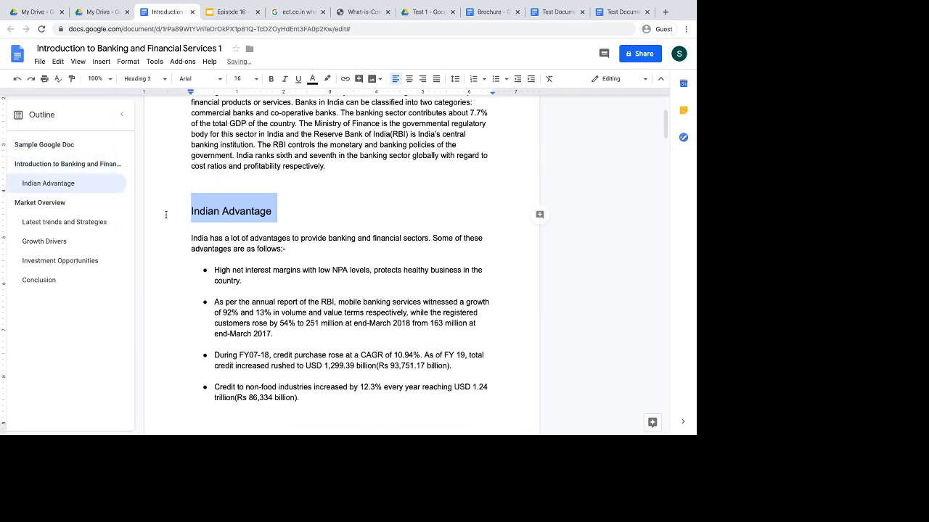
{"action": "scroll", "coordinate": [249, 279], "scroll_direction": "down", "scroll_amount": 5}
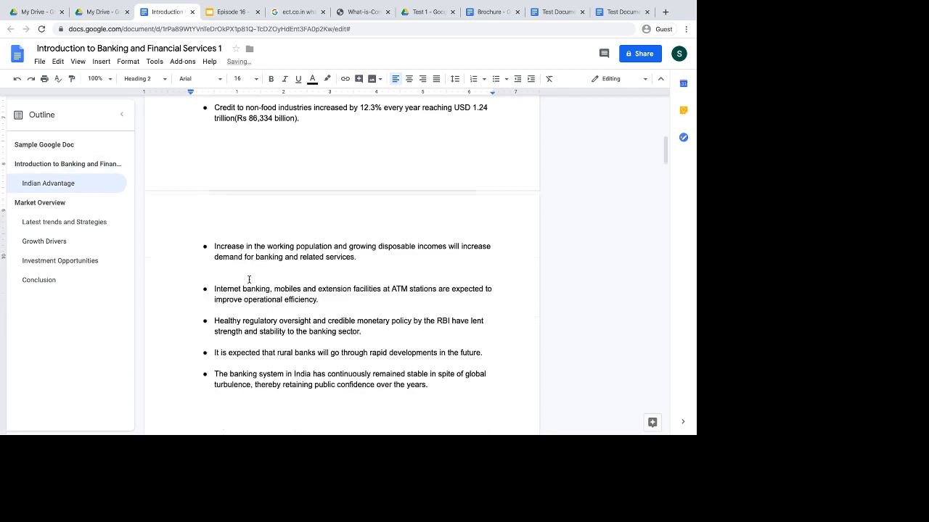
{"action": "scroll", "coordinate": [249, 279], "scroll_direction": "down", "scroll_amount": 2}
{"action": "triple_click", "coordinate": [224, 244]}
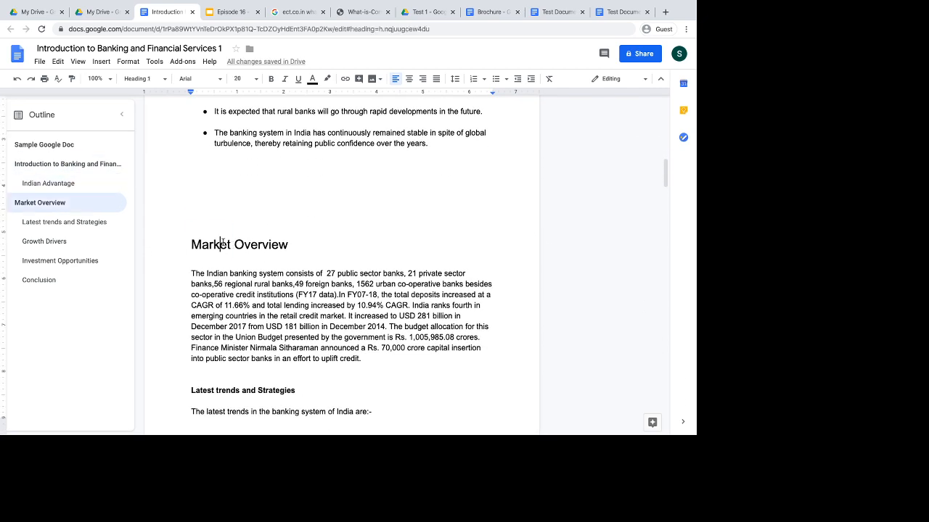
{"action": "left_click", "coordinate": [140, 78]}
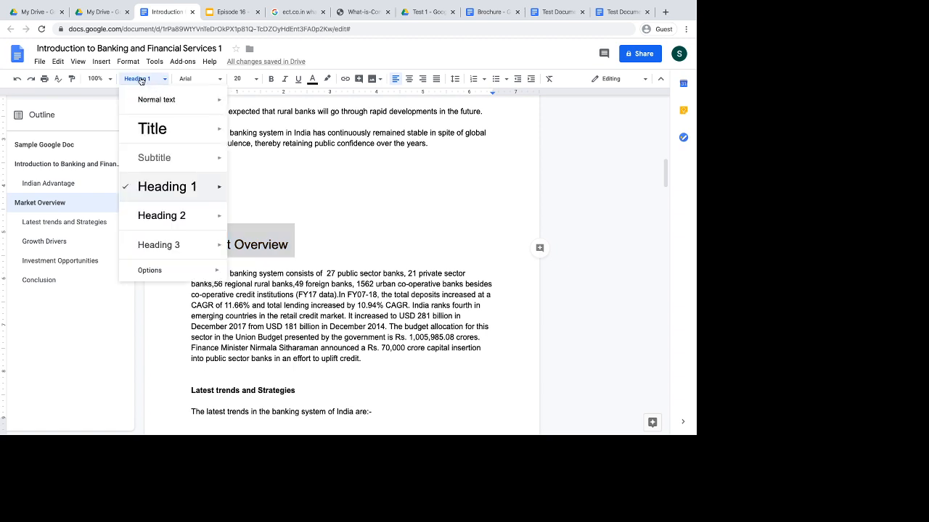
{"action": "left_click", "coordinate": [161, 217]}
{"action": "scroll", "coordinate": [254, 335], "scroll_direction": "down", "scroll_amount": 3}
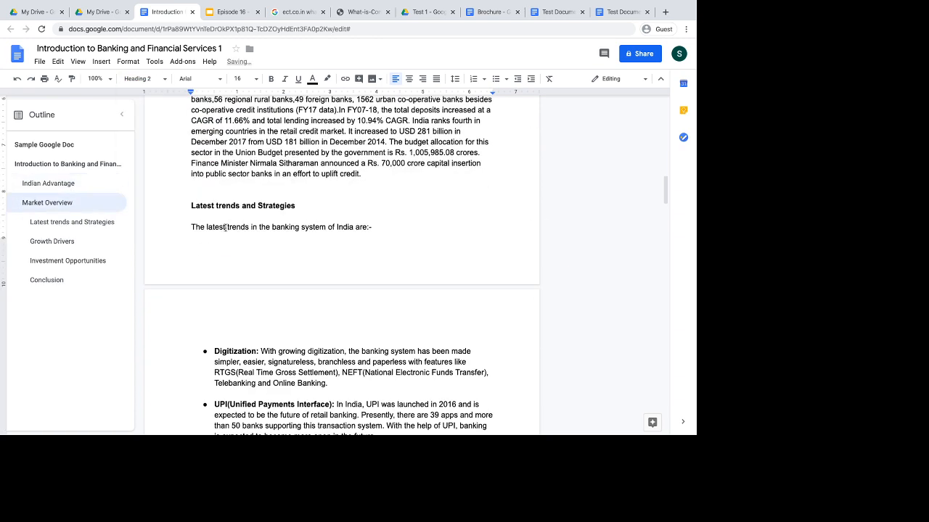
{"action": "triple_click", "coordinate": [221, 202]}
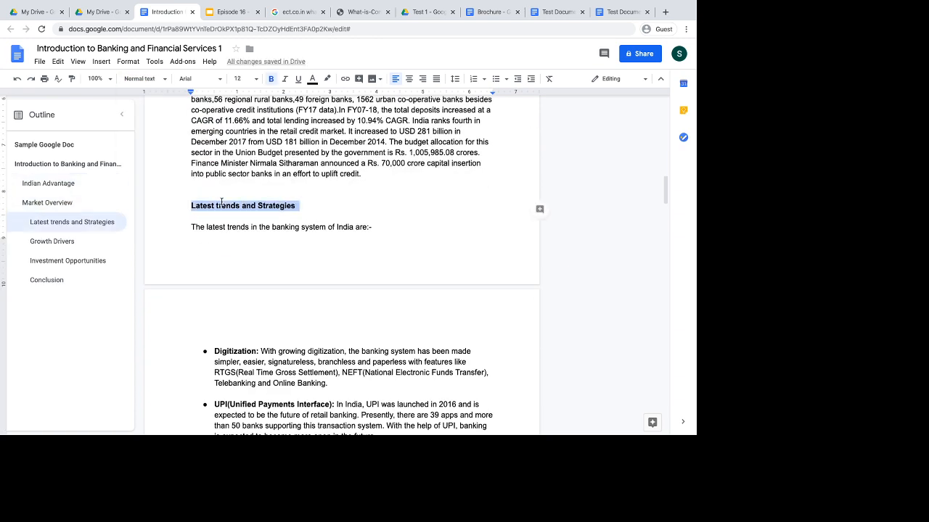
{"action": "left_click", "coordinate": [140, 78]}
{"action": "left_click", "coordinate": [166, 218]}
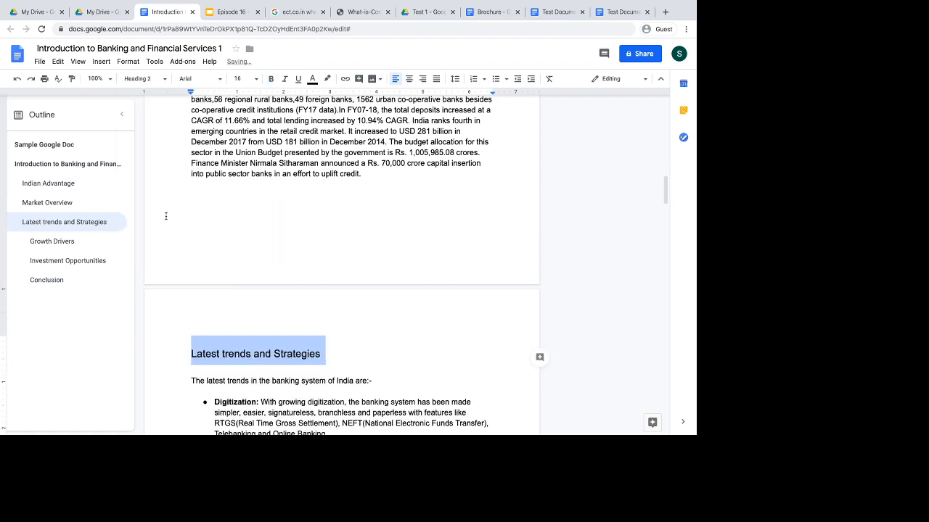
Turn the Digitization, UPI and Blockchain bullet lead-ins into Heading 3.
{"action": "scroll", "coordinate": [235, 305], "scroll_direction": "down", "scroll_amount": 4}
{"action": "left_click_drag", "start_coordinate": [214, 131], "coordinate": [257, 131]}
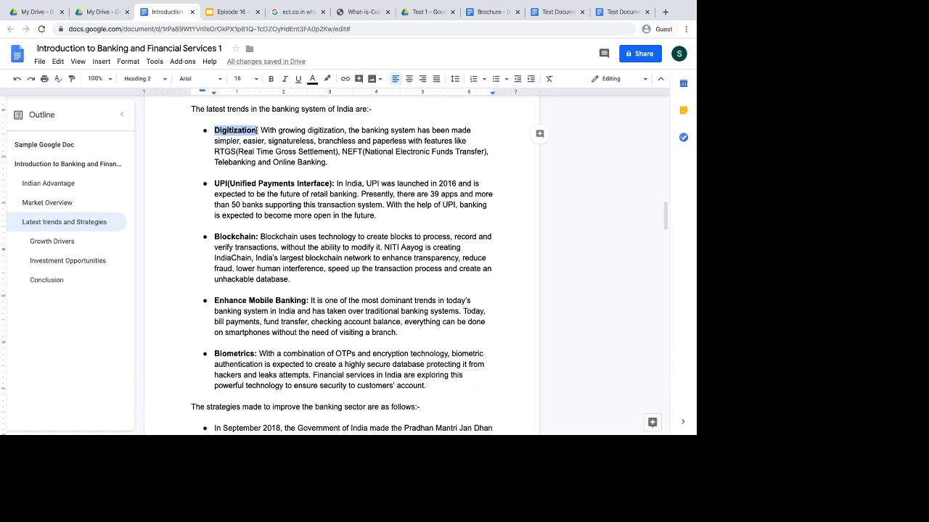
{"action": "left_click", "coordinate": [142, 78]}
{"action": "left_click", "coordinate": [169, 249]}
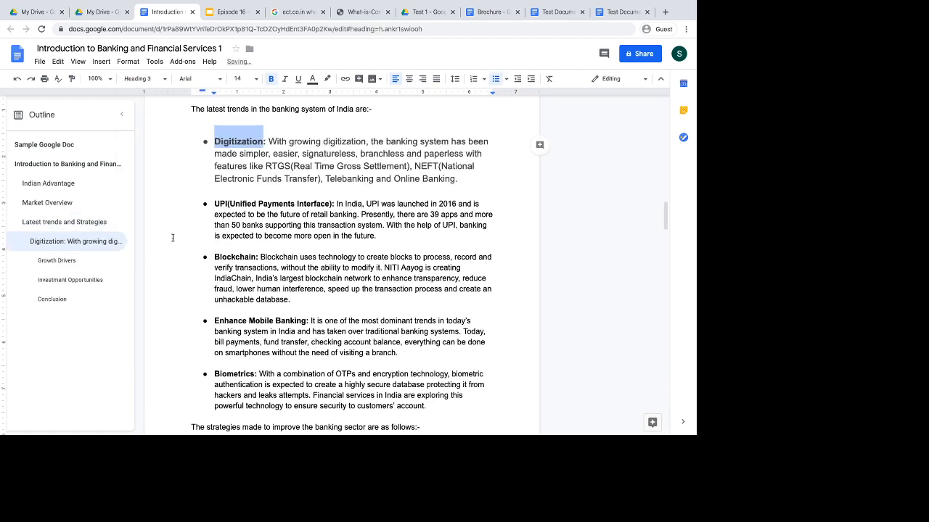
{"action": "left_click_drag", "start_coordinate": [215, 204], "coordinate": [335, 204]}
{"action": "left_click", "coordinate": [141, 78]}
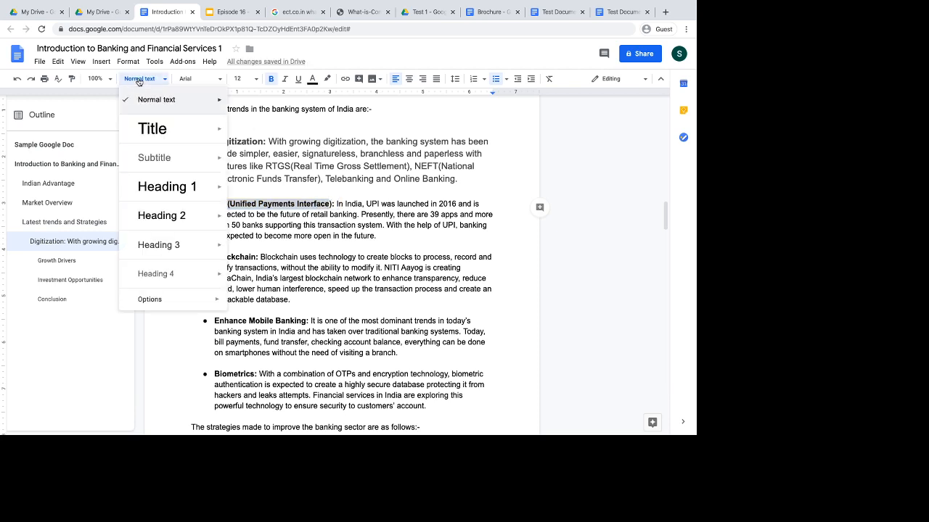
{"action": "left_click", "coordinate": [154, 246]}
{"action": "left_click_drag", "start_coordinate": [214, 289], "coordinate": [257, 290]}
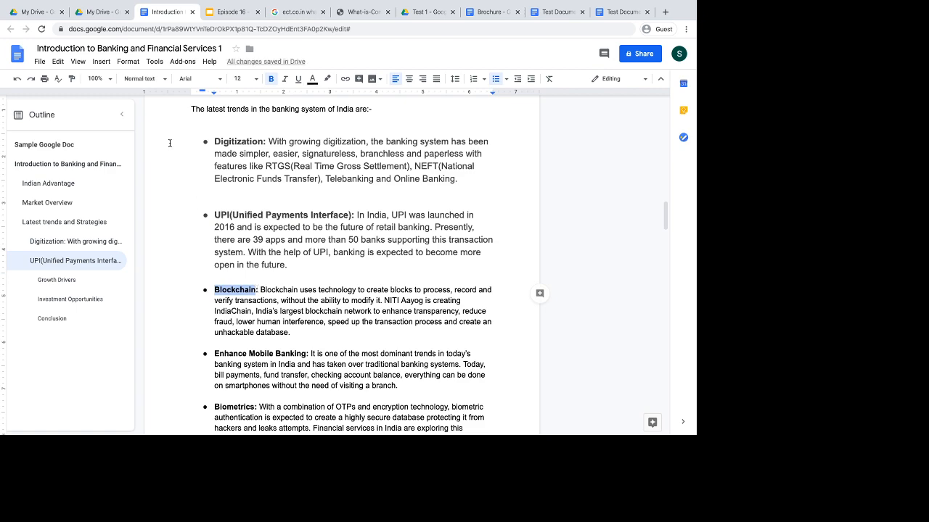
{"action": "left_click", "coordinate": [148, 79]}
{"action": "left_click", "coordinate": [164, 243]}
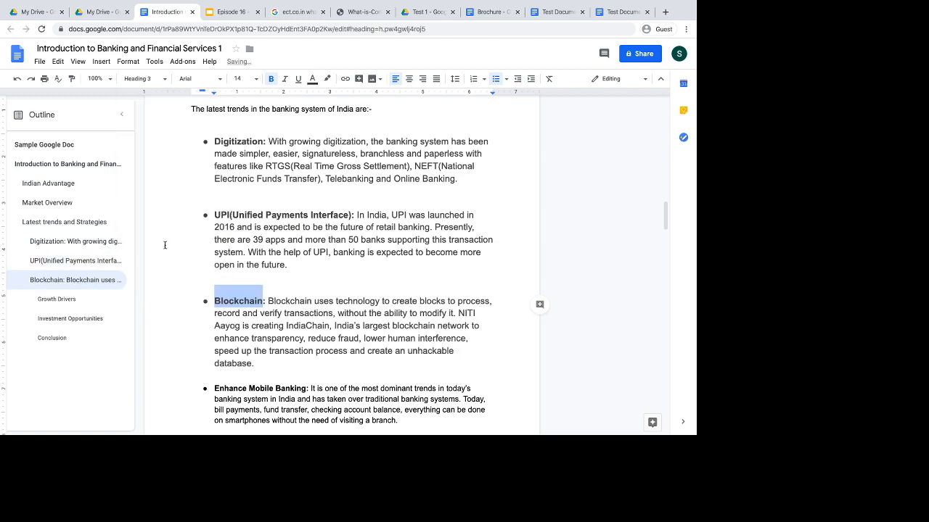
Set the Growth Drivers section heading to Heading 2.
{"action": "scroll", "coordinate": [243, 292], "scroll_direction": "down", "scroll_amount": 5}
{"action": "scroll", "coordinate": [242, 256], "scroll_direction": "down", "scroll_amount": 4}
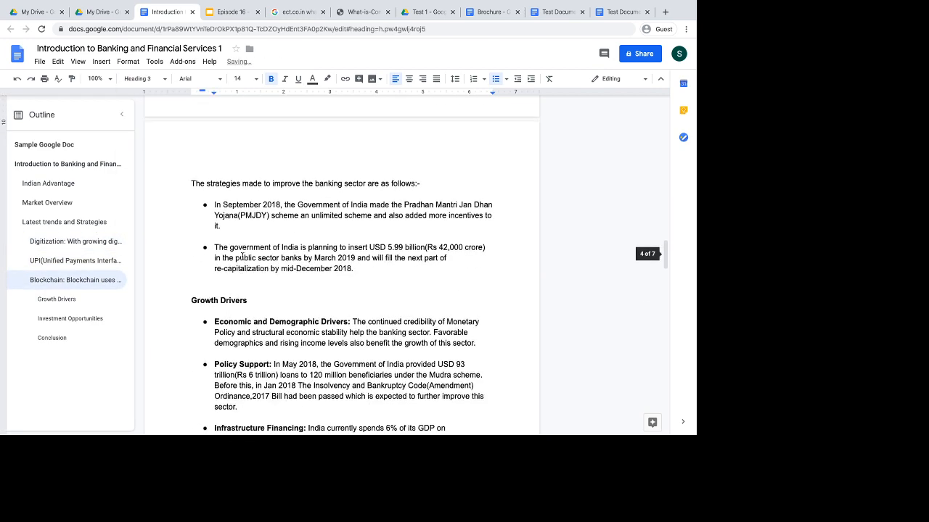
{"action": "left_click", "coordinate": [211, 260]}
{"action": "triple_click", "coordinate": [211, 260]}
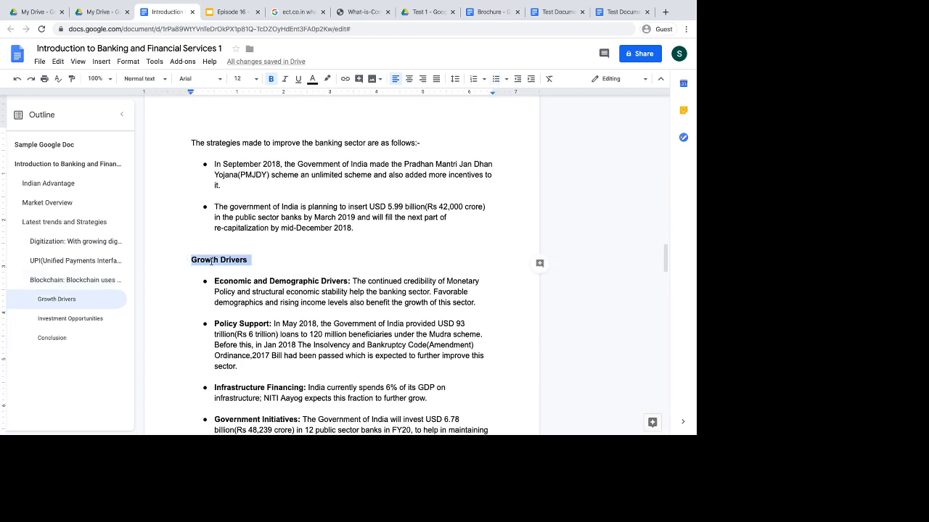
{"action": "left_click", "coordinate": [149, 78]}
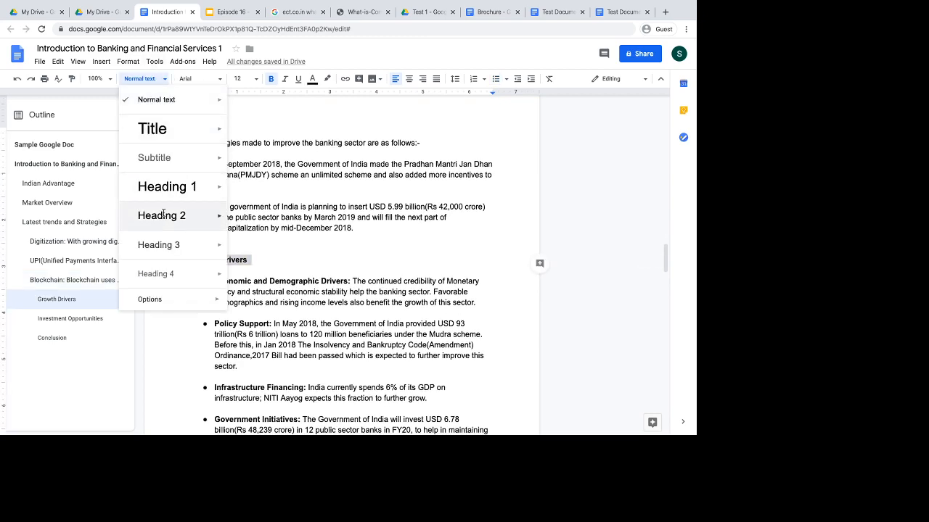
{"action": "left_click", "coordinate": [163, 215]}
{"action": "scroll", "coordinate": [247, 327], "scroll_direction": "down", "scroll_amount": 3}
{"action": "scroll", "coordinate": [247, 327], "scroll_direction": "up", "scroll_amount": 2}
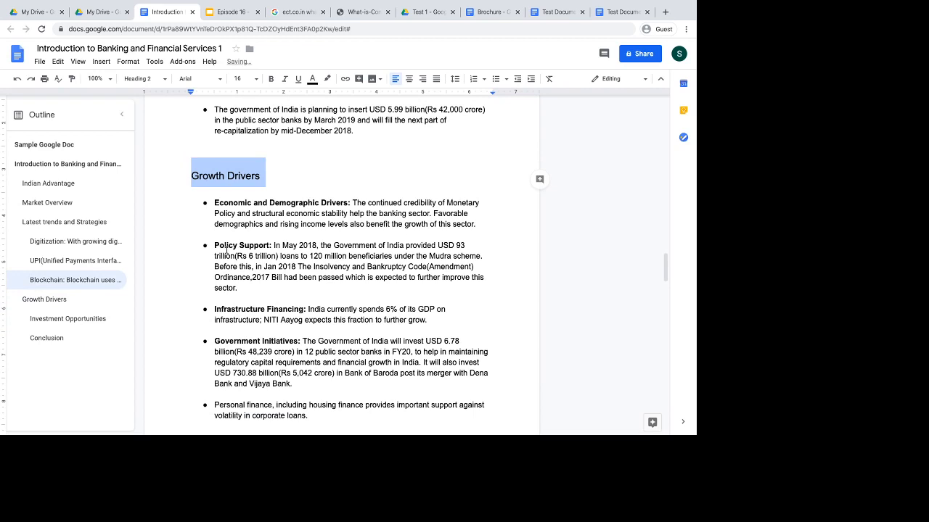
Make the Economic and Demographic Drivers, Policy Support and Infrastructure Financing lead-ins Heading 3.
{"action": "left_click_drag", "start_coordinate": [214, 207], "coordinate": [349, 200]}
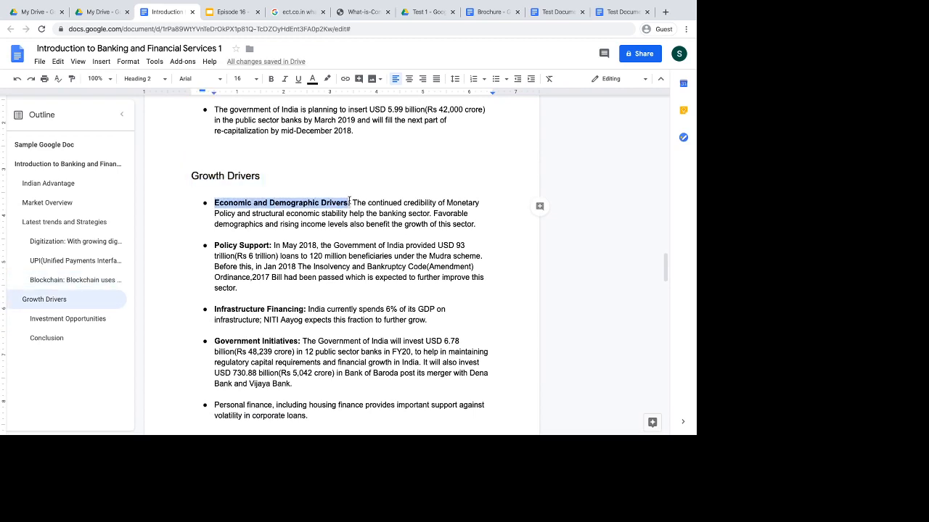
{"action": "left_click", "coordinate": [139, 79]}
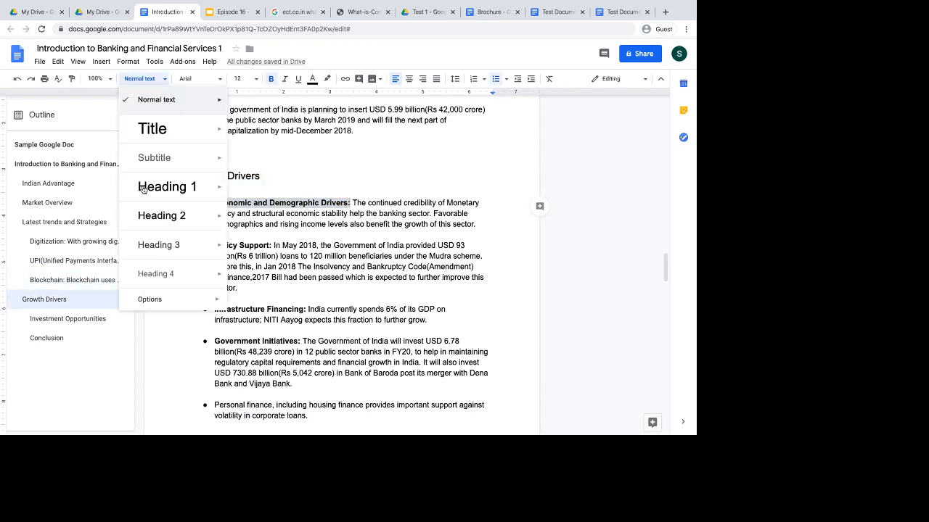
{"action": "left_click", "coordinate": [157, 245]}
{"action": "left_click_drag", "start_coordinate": [215, 276], "coordinate": [272, 276]}
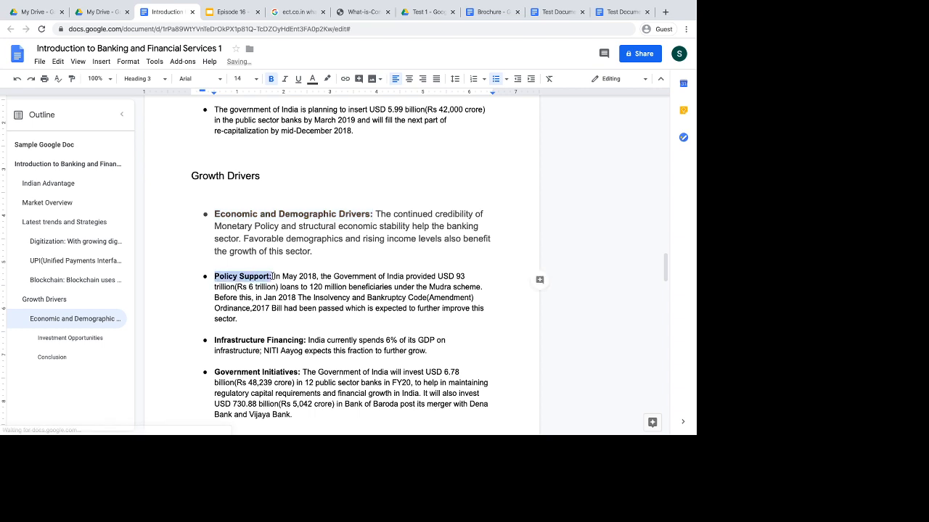
{"action": "left_click", "coordinate": [140, 79]}
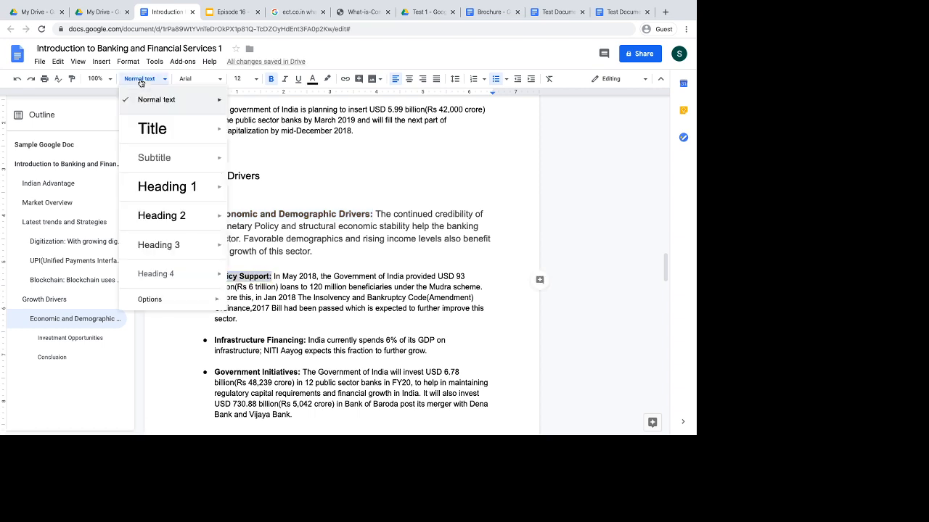
{"action": "left_click", "coordinate": [167, 244]}
{"action": "scroll", "coordinate": [238, 295], "scroll_direction": "down", "scroll_amount": 5}
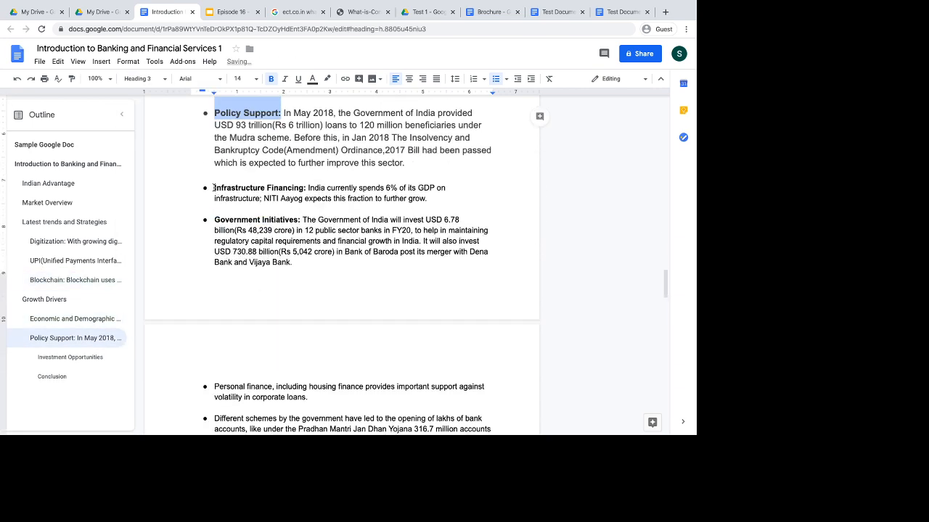
{"action": "left_click_drag", "start_coordinate": [213, 187], "coordinate": [306, 188]}
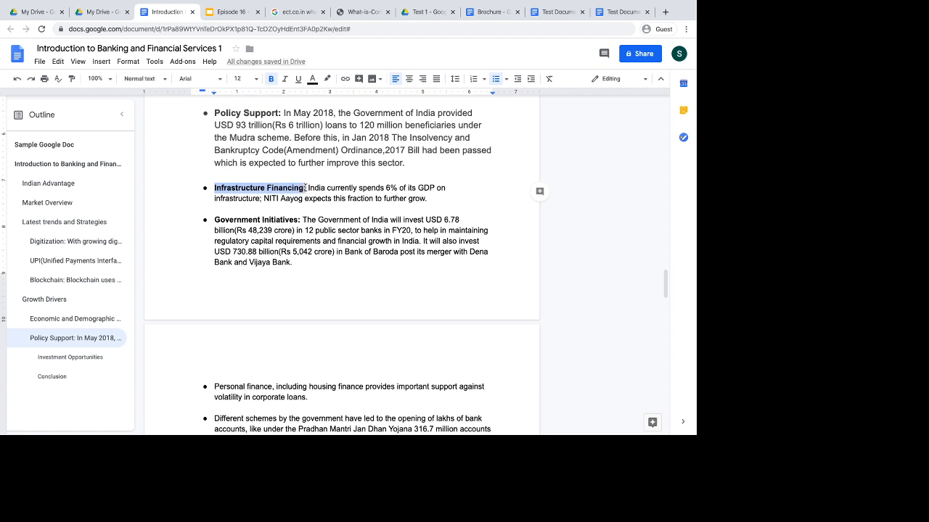
{"action": "left_click", "coordinate": [149, 79]}
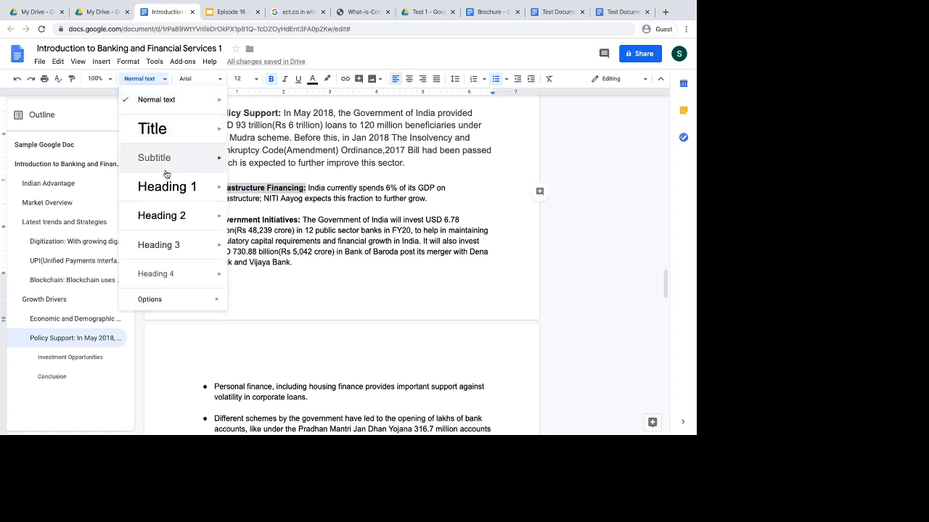
{"action": "left_click", "coordinate": [161, 245]}
{"action": "scroll", "coordinate": [244, 198], "scroll_direction": "up", "scroll_amount": 20}
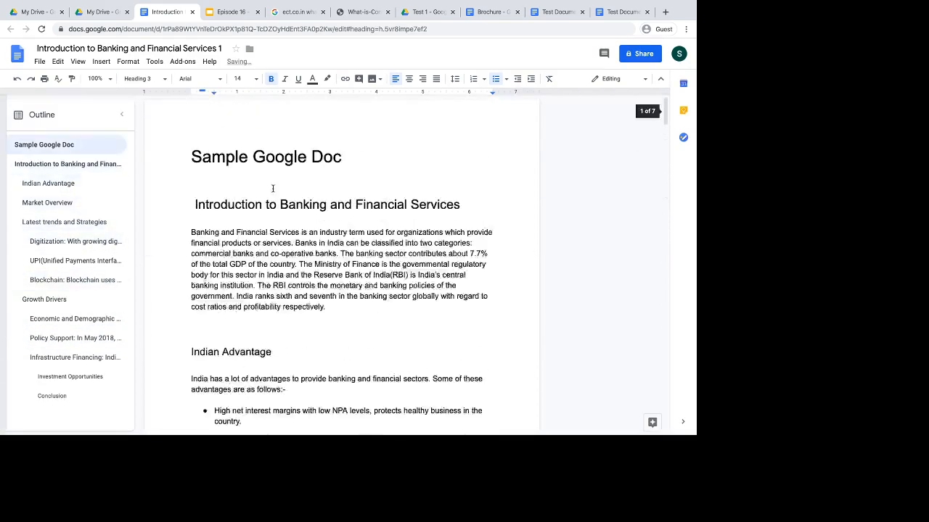
Add an empty Normal text line above the document title.
{"action": "left_click", "coordinate": [54, 243]}
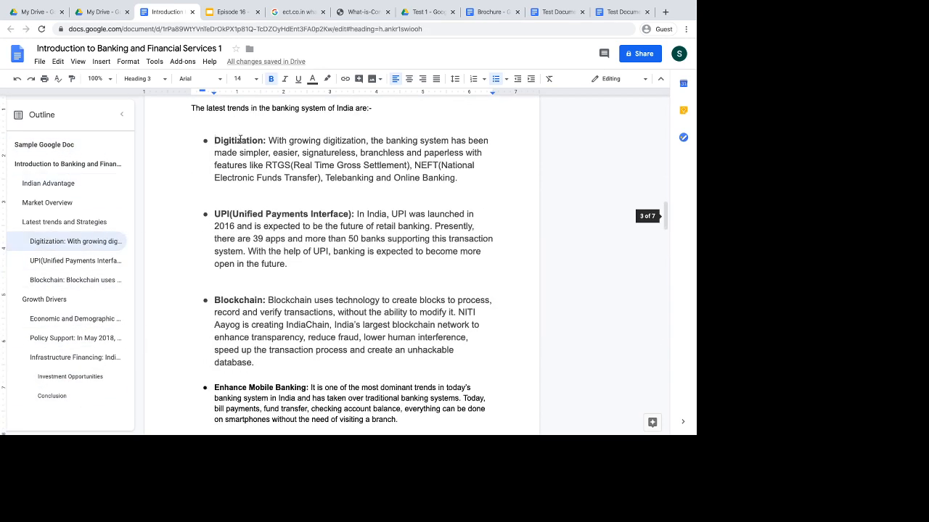
{"action": "left_click", "coordinate": [94, 144]}
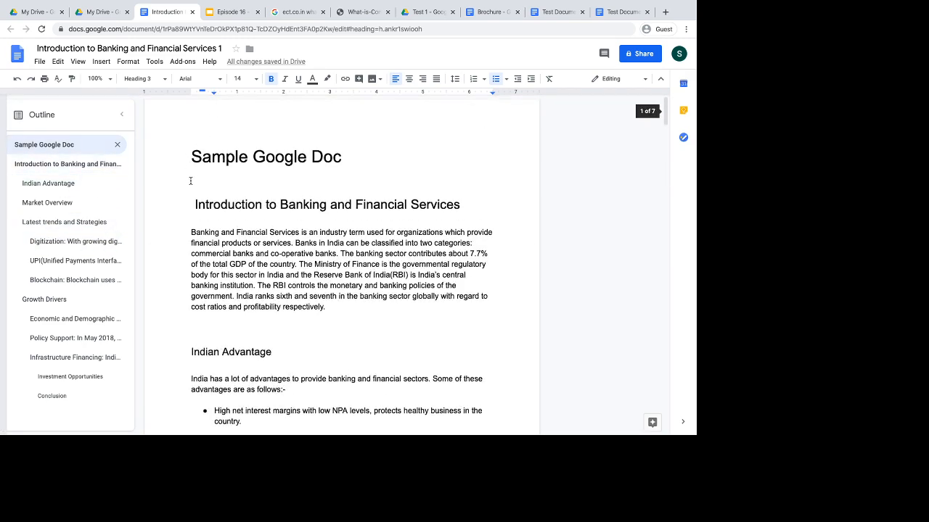
{"action": "left_click", "coordinate": [190, 181]}
{"action": "left_click", "coordinate": [190, 154]}
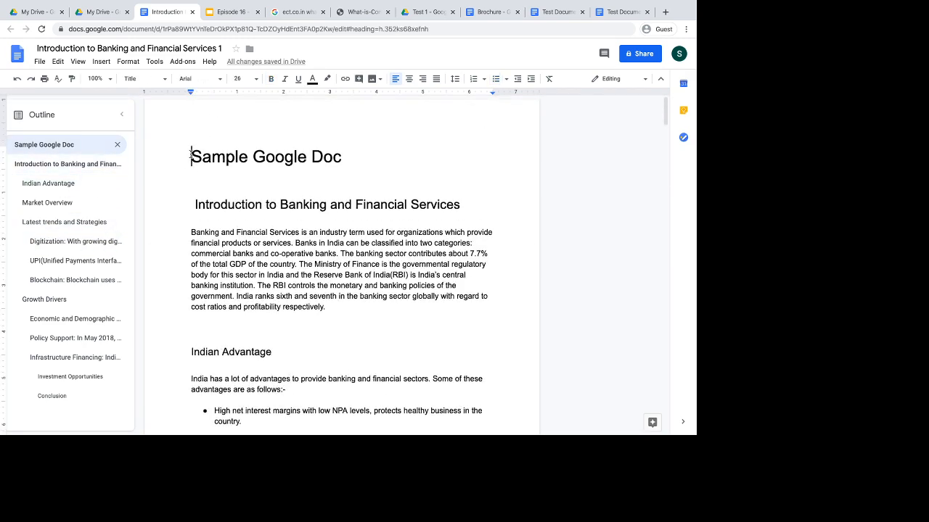
{"action": "key", "text": "Return"}
{"action": "key", "text": "Return"}
{"action": "key", "text": "Return"}
{"action": "key", "text": "Return"}
{"action": "key", "text": "Return"}
{"action": "key", "text": "Up"}
{"action": "key", "text": "Up"}
{"action": "key", "text": "Up"}
{"action": "key", "text": "Up"}
{"action": "key", "text": "Up"}
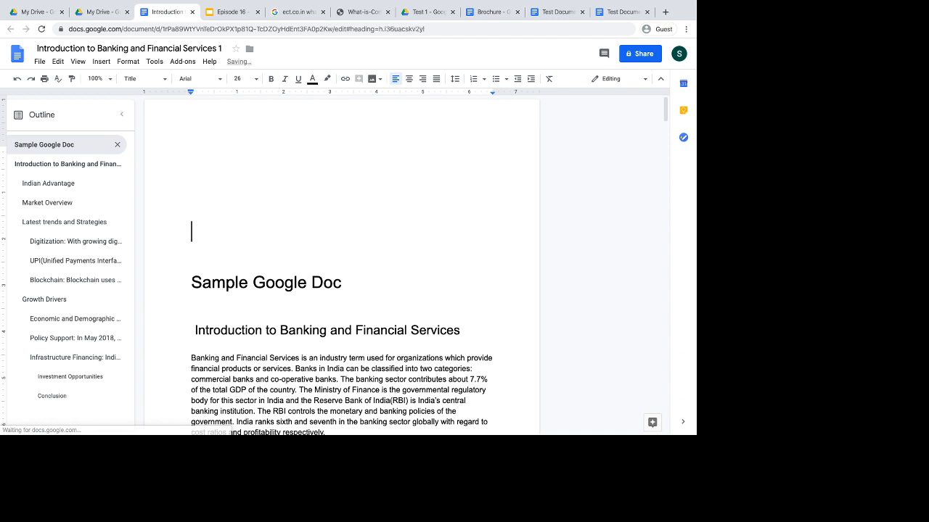
{"action": "left_click", "coordinate": [143, 78]}
{"action": "left_click", "coordinate": [149, 98]}
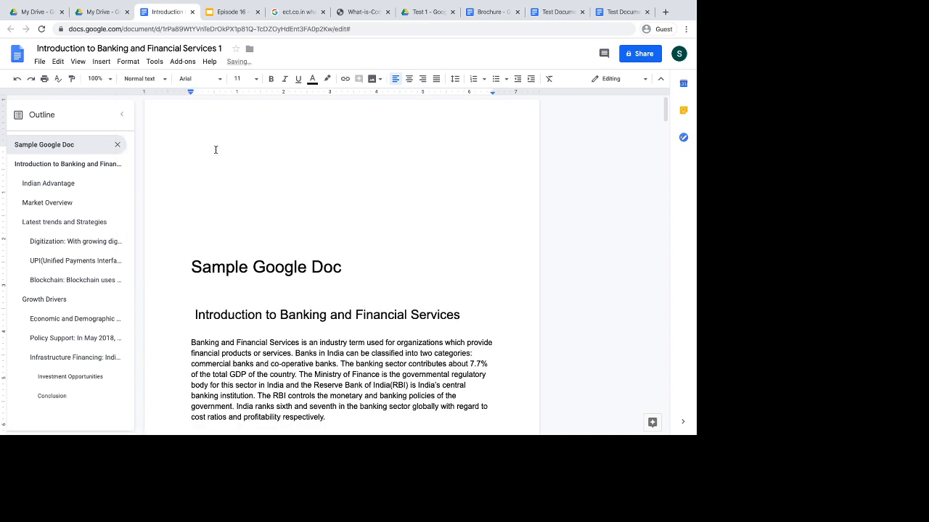
Insert a table of contents with page numbers there and check its Digitization link.
{"action": "left_click", "coordinate": [100, 61]}
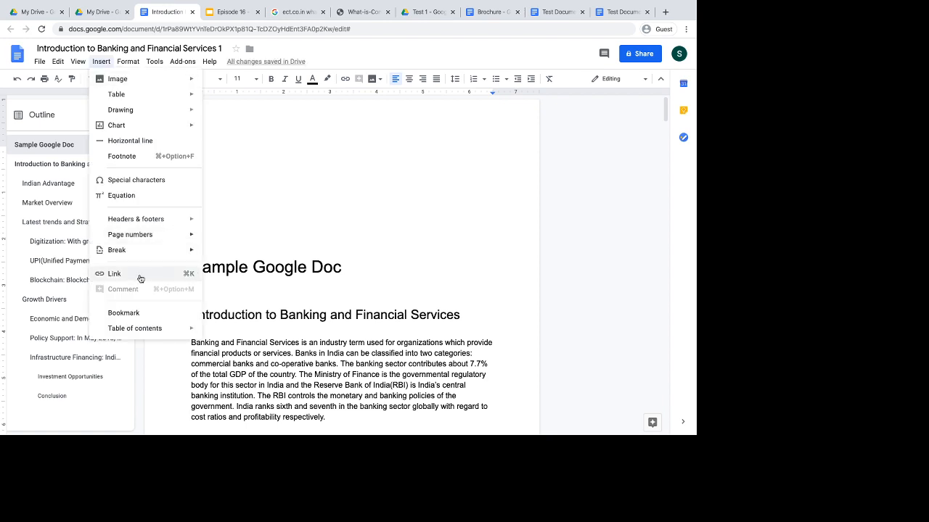
{"action": "mouse_move", "coordinate": [161, 330]}
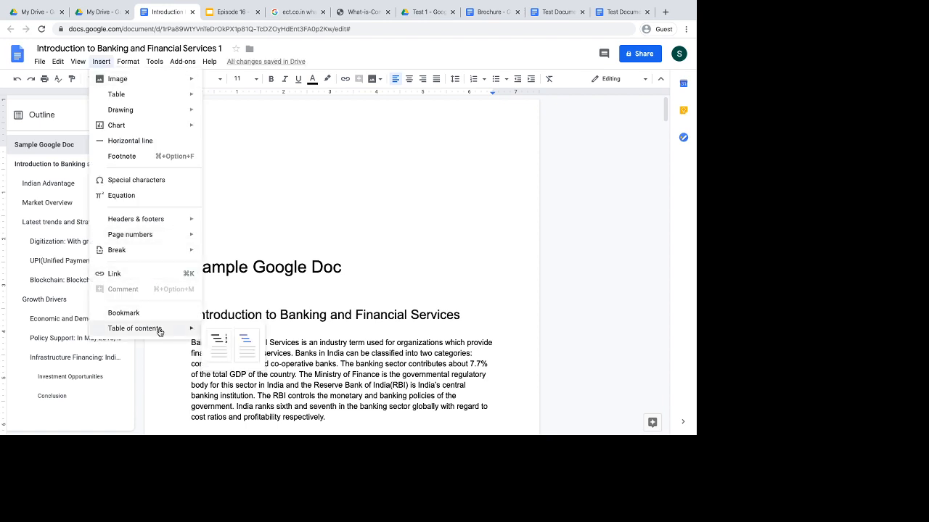
{"action": "left_click", "coordinate": [217, 340]}
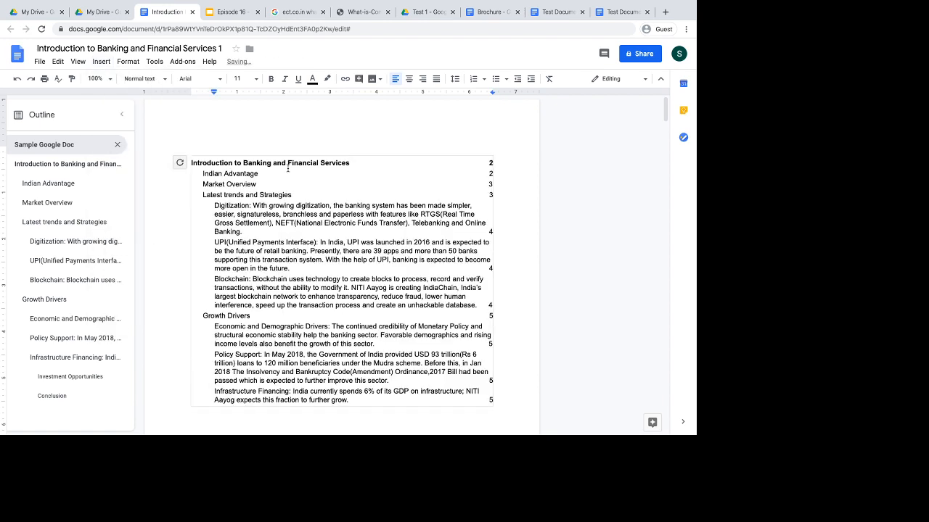
{"action": "scroll", "coordinate": [270, 194], "scroll_direction": "down", "scroll_amount": 3}
{"action": "scroll", "coordinate": [289, 170], "scroll_direction": "up", "scroll_amount": 3}
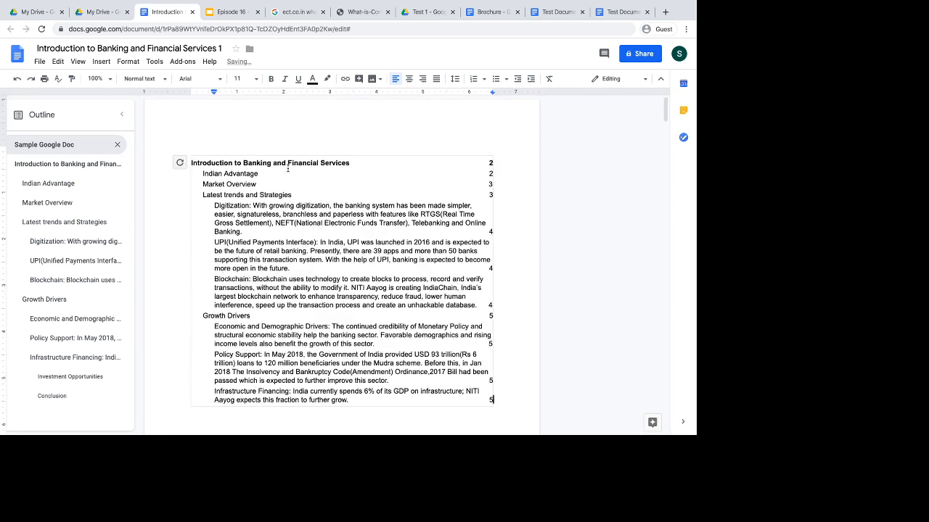
{"action": "left_click", "coordinate": [234, 207]}
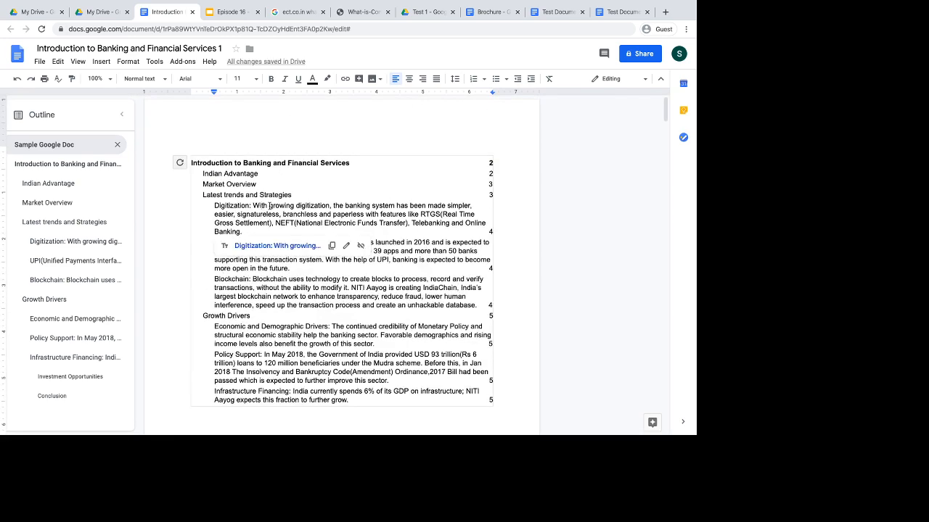
{"action": "scroll", "coordinate": [254, 205], "scroll_direction": "down", "scroll_amount": 15}
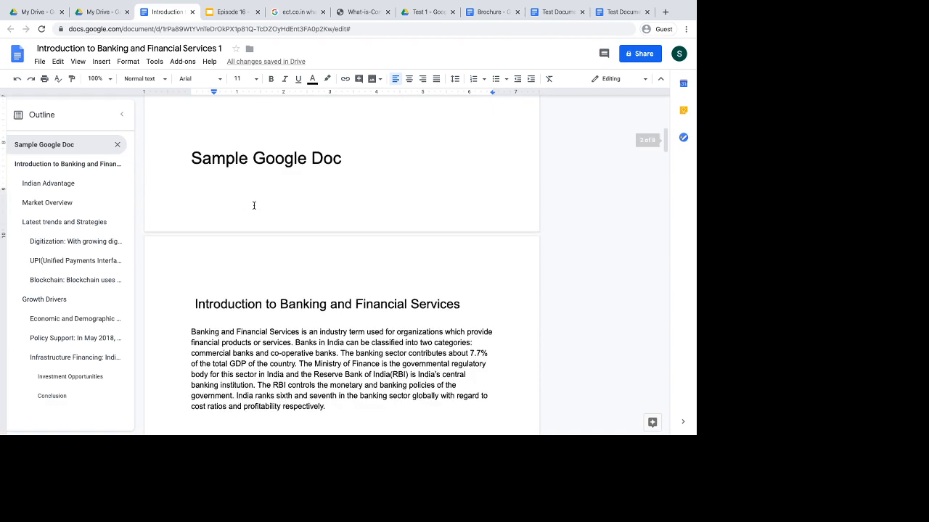
{"action": "scroll", "coordinate": [254, 205], "scroll_direction": "down", "scroll_amount": 8}
Split the Digitization and UPI descriptions from their labels and make them Normal text.
{"action": "scroll", "coordinate": [253, 205], "scroll_direction": "up", "scroll_amount": 4}
{"action": "left_click", "coordinate": [268, 231]}
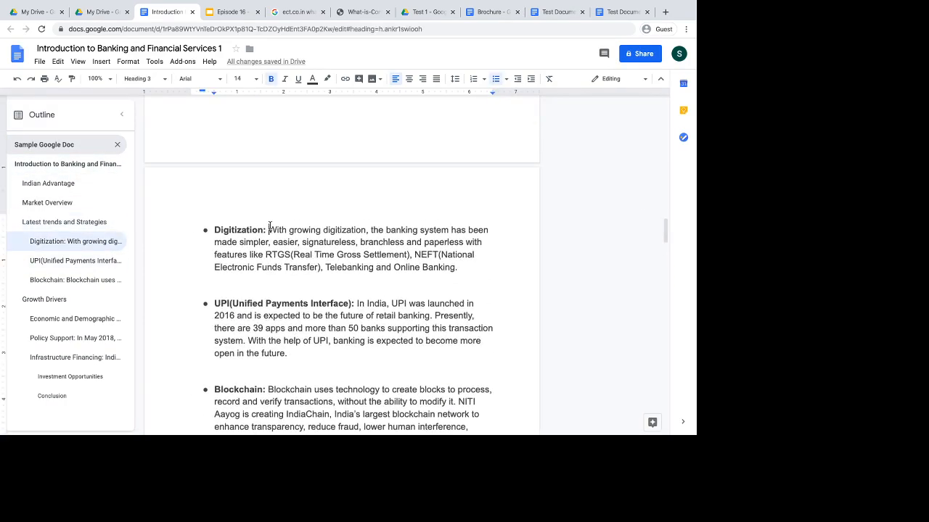
{"action": "key", "text": "Return"}
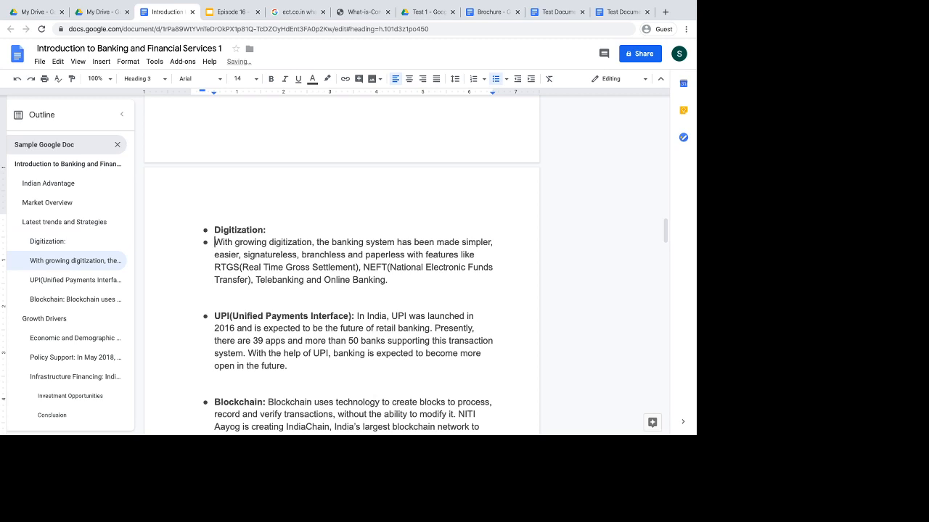
{"action": "left_click_drag", "start_coordinate": [215, 242], "coordinate": [400, 282]}
{"action": "left_click", "coordinate": [144, 80]}
{"action": "left_click", "coordinate": [145, 99]}
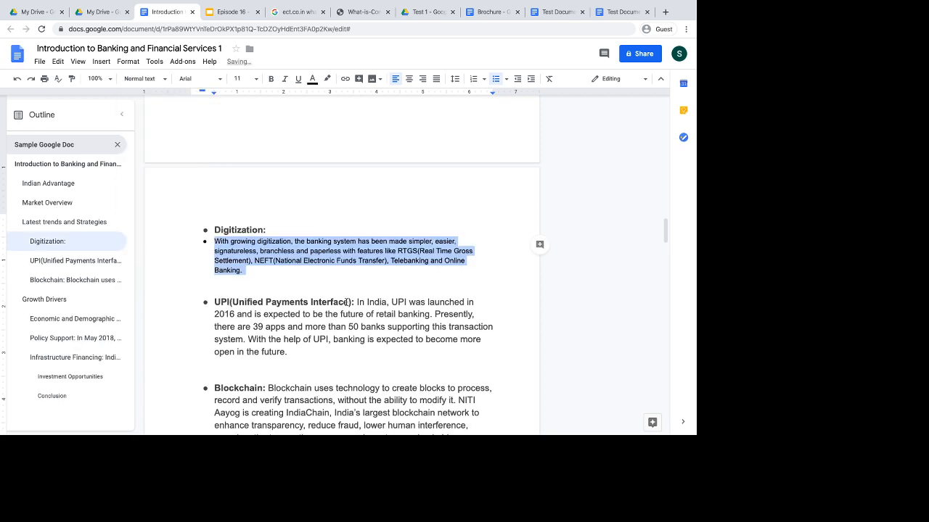
{"action": "left_click", "coordinate": [357, 303]}
{"action": "key", "text": "Return"}
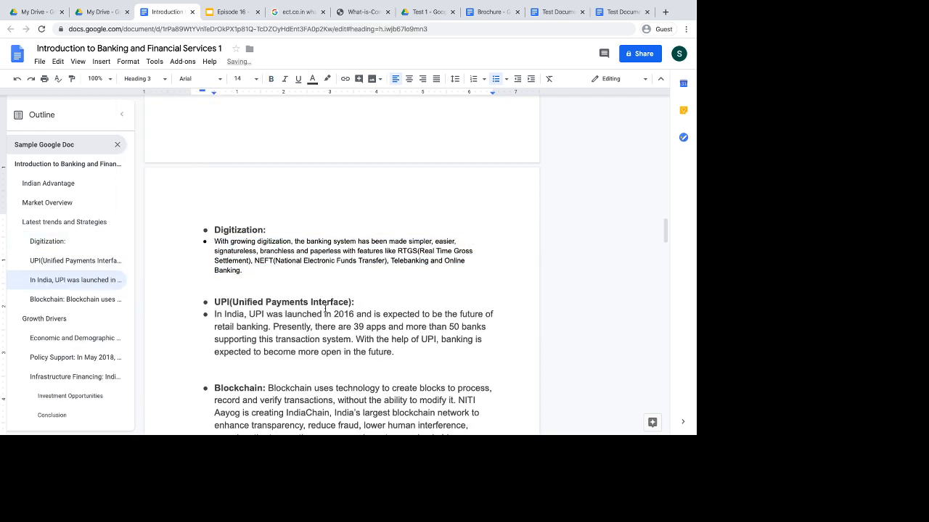
{"action": "left_click_drag", "start_coordinate": [214, 315], "coordinate": [399, 352]}
{"action": "left_click", "coordinate": [143, 78]}
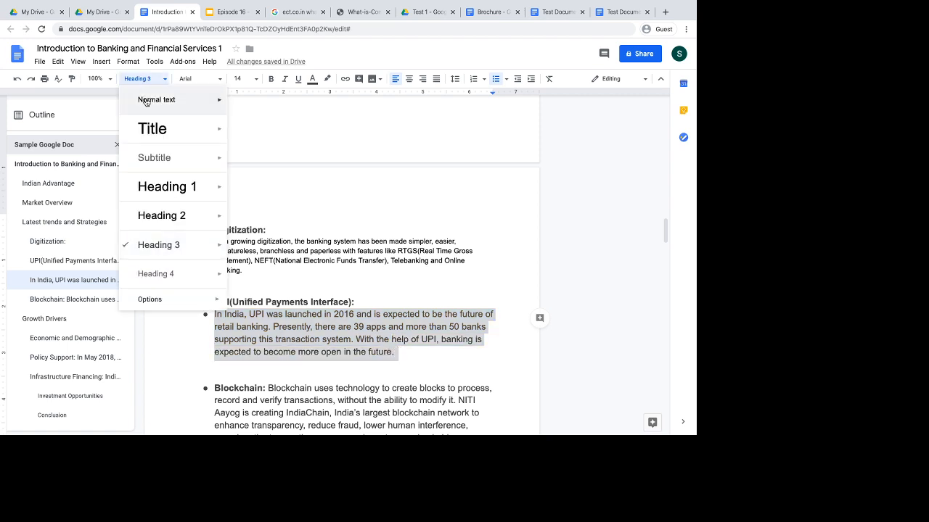
{"action": "left_click", "coordinate": [149, 99]}
Make the Blockchain description paragraph Normal text.
{"action": "scroll", "coordinate": [240, 301], "scroll_direction": "down", "scroll_amount": 4}
{"action": "left_click_drag", "start_coordinate": [269, 233], "coordinate": [247, 309]}
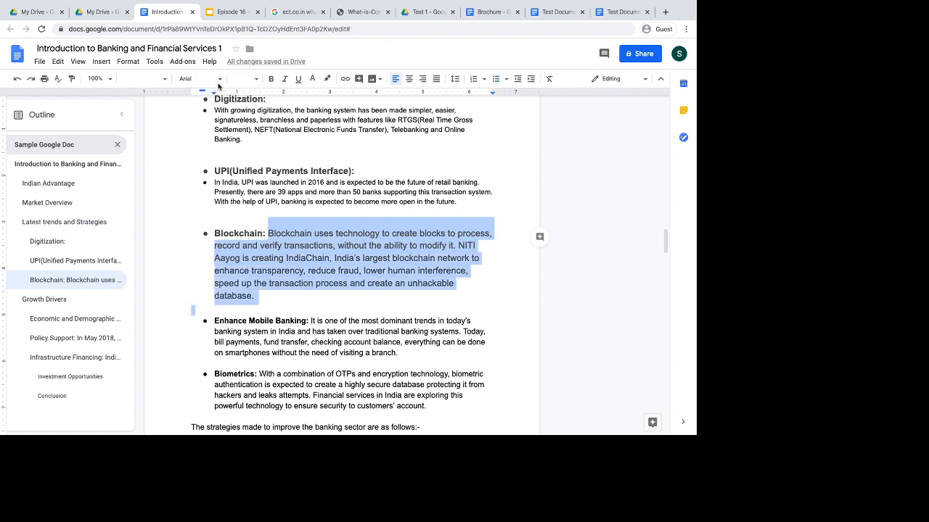
{"action": "left_click", "coordinate": [151, 78]}
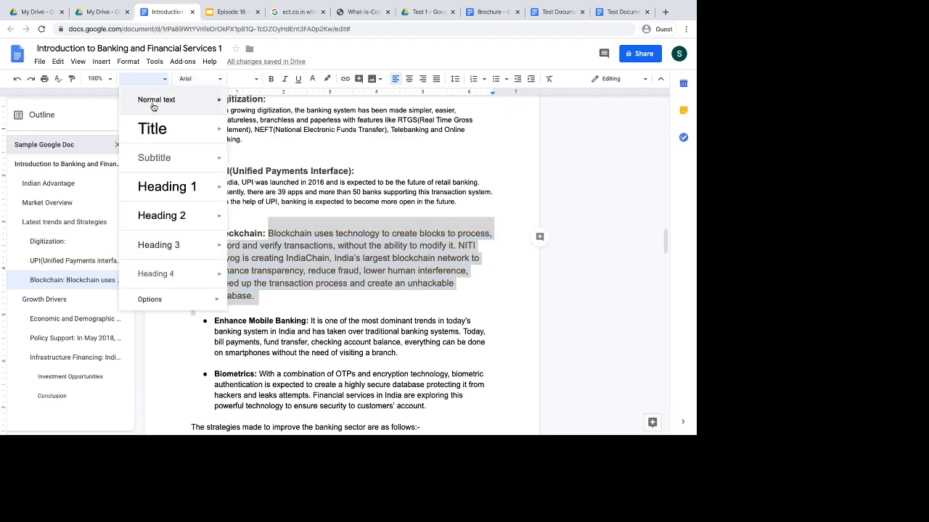
{"action": "left_click", "coordinate": [153, 100]}
{"action": "left_click", "coordinate": [333, 250]}
{"action": "scroll", "coordinate": [333, 249], "scroll_direction": "up", "scroll_amount": 20}
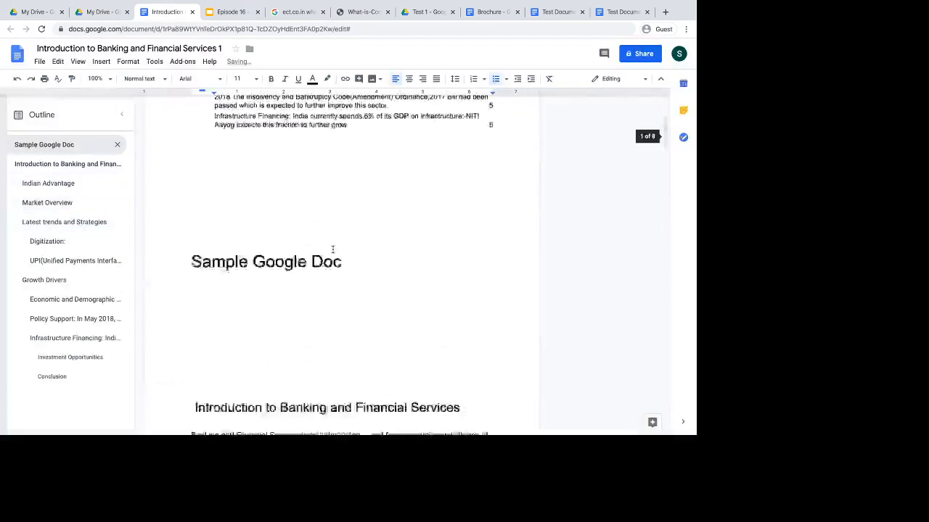
Update the table of contents and review its refreshed Digitization and UPI entries.
{"action": "left_click", "coordinate": [283, 163]}
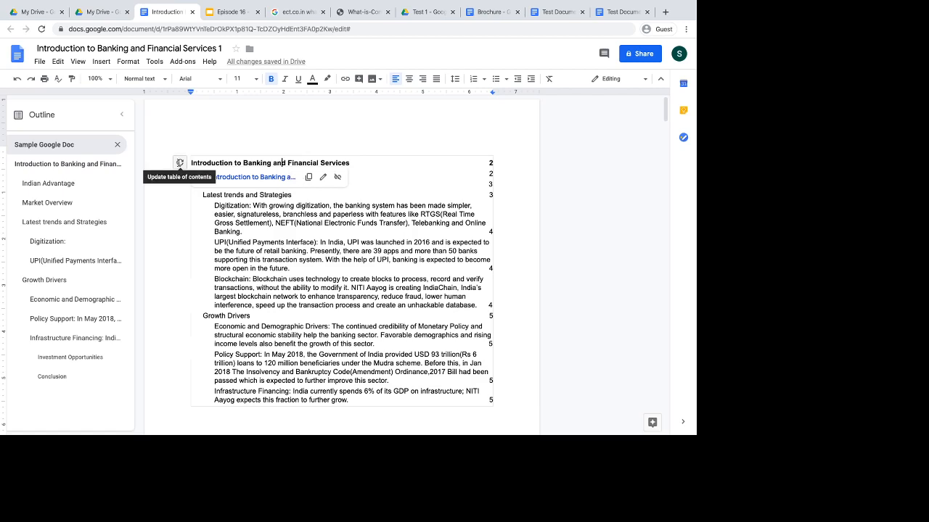
{"action": "left_click", "coordinate": [179, 164]}
{"action": "left_click", "coordinate": [325, 283]}
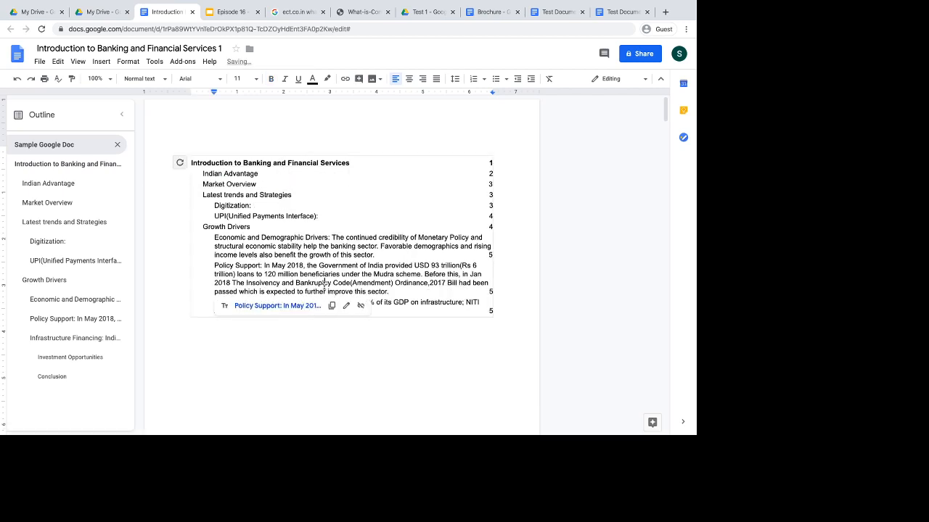
{"action": "scroll", "coordinate": [324, 285], "scroll_direction": "down", "scroll_amount": 5}
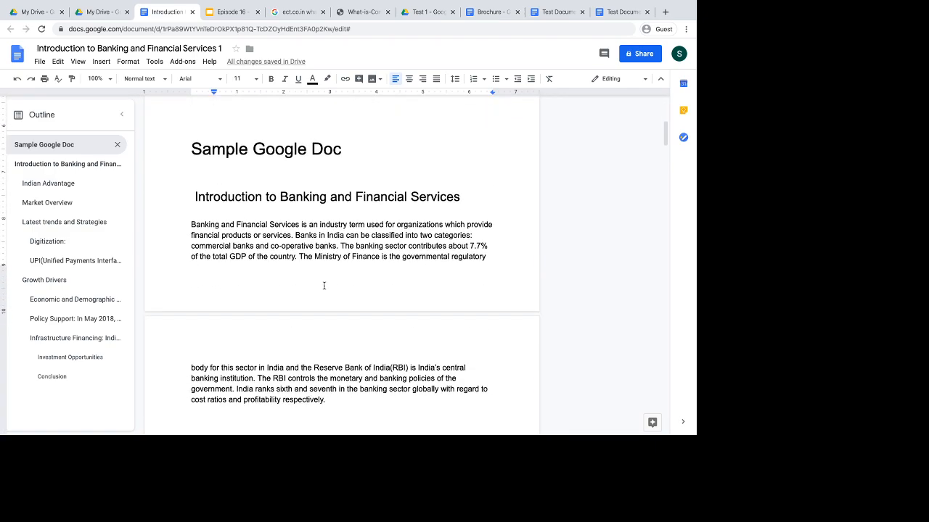
{"action": "scroll", "coordinate": [324, 285], "scroll_direction": "down", "scroll_amount": 8}
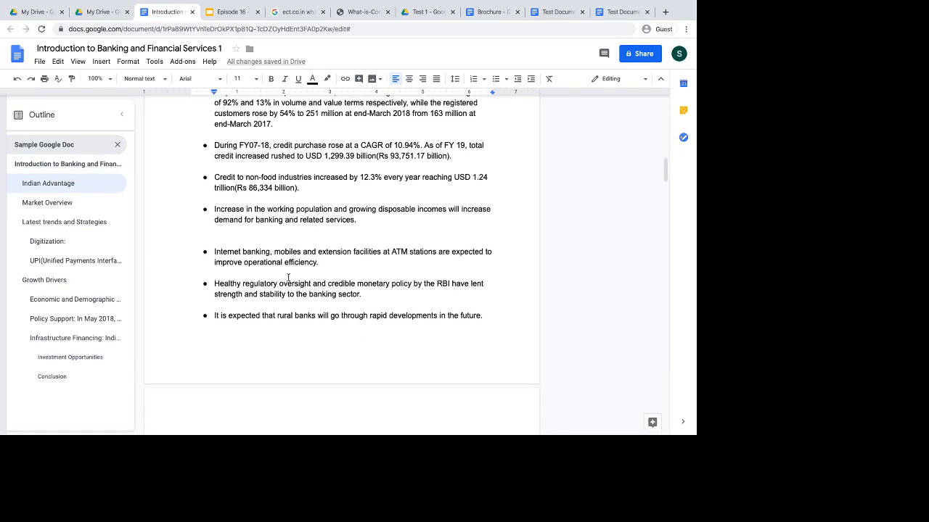
{"action": "scroll", "coordinate": [279, 194], "scroll_direction": "up", "scroll_amount": 12}
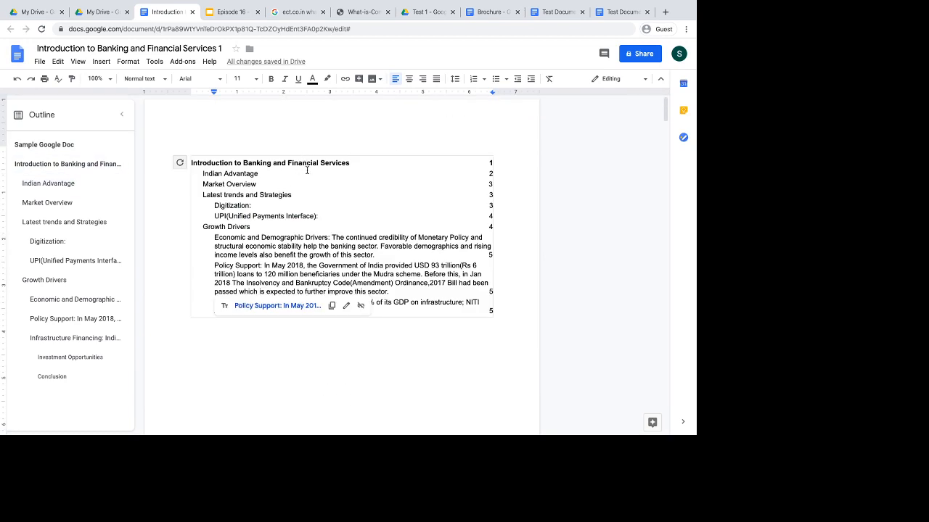
{"action": "scroll", "coordinate": [398, 252], "scroll_direction": "down", "scroll_amount": 1}
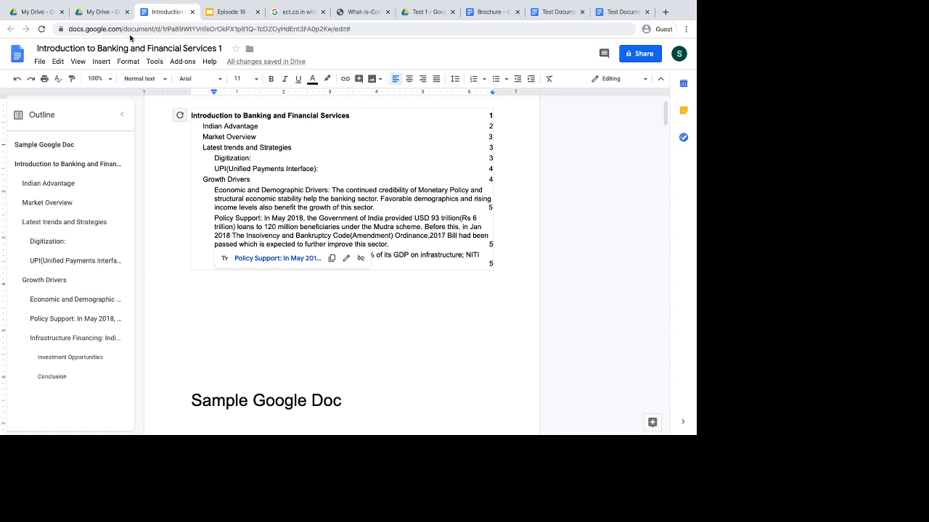
{"action": "left_click", "coordinate": [100, 13]}
{"action": "left_click", "coordinate": [224, 12]}
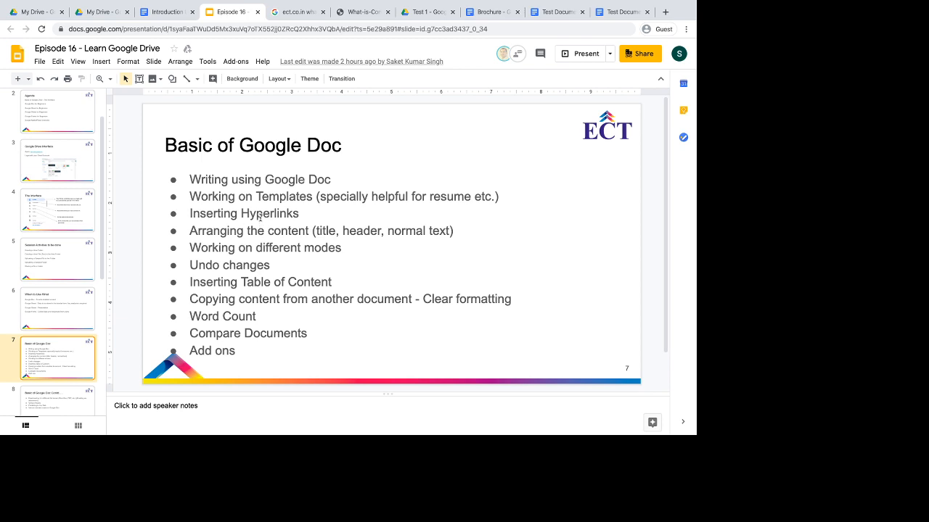
{"action": "left_click", "coordinate": [260, 214]}
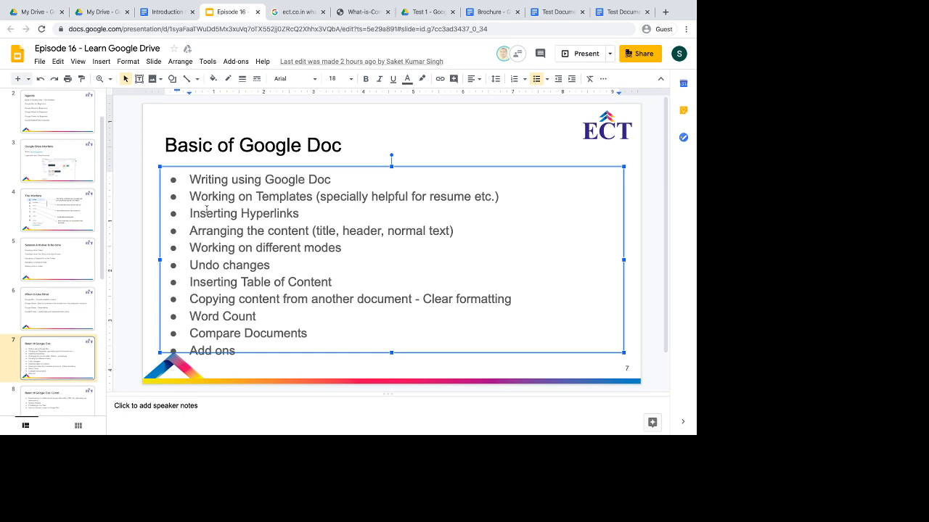
{"action": "left_click", "coordinate": [172, 18]}
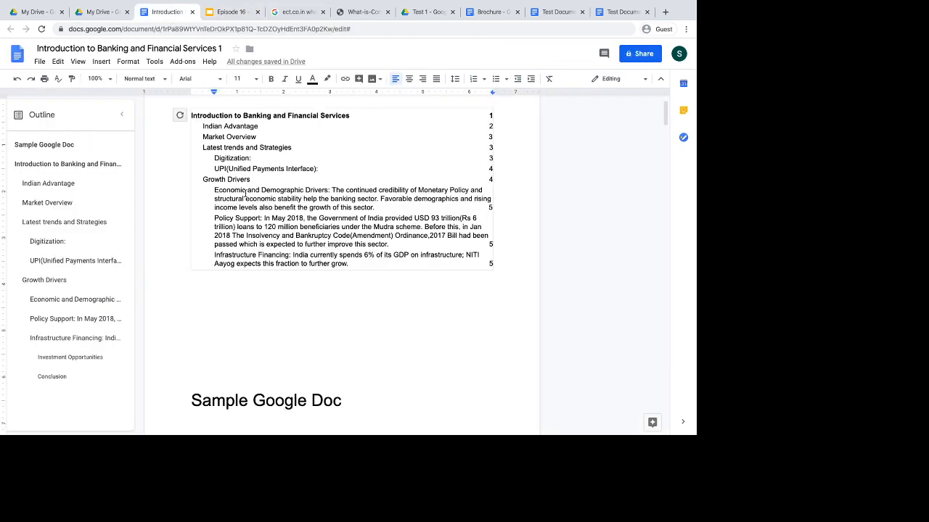
Link the words 'India has' under Indian Advantage to ect.co.in.
{"action": "scroll", "coordinate": [239, 222], "scroll_direction": "down", "scroll_amount": 10}
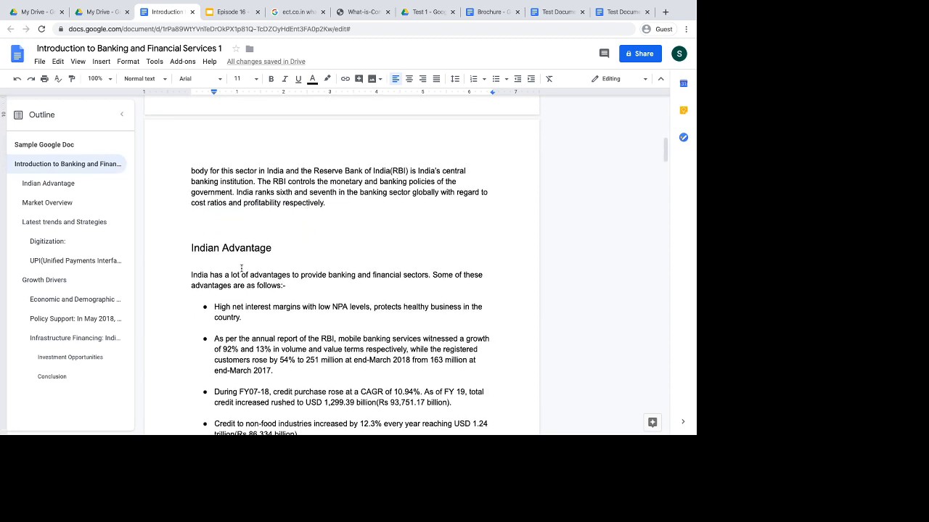
{"action": "scroll", "coordinate": [242, 269], "scroll_direction": "down", "scroll_amount": 2}
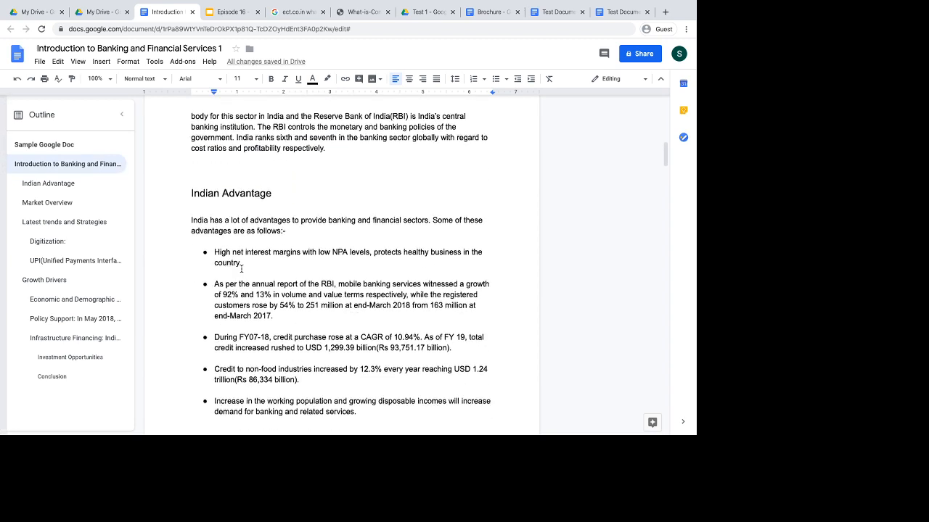
{"action": "left_click", "coordinate": [191, 210]}
{"action": "left_click_drag", "start_coordinate": [191, 210], "coordinate": [223, 210]}
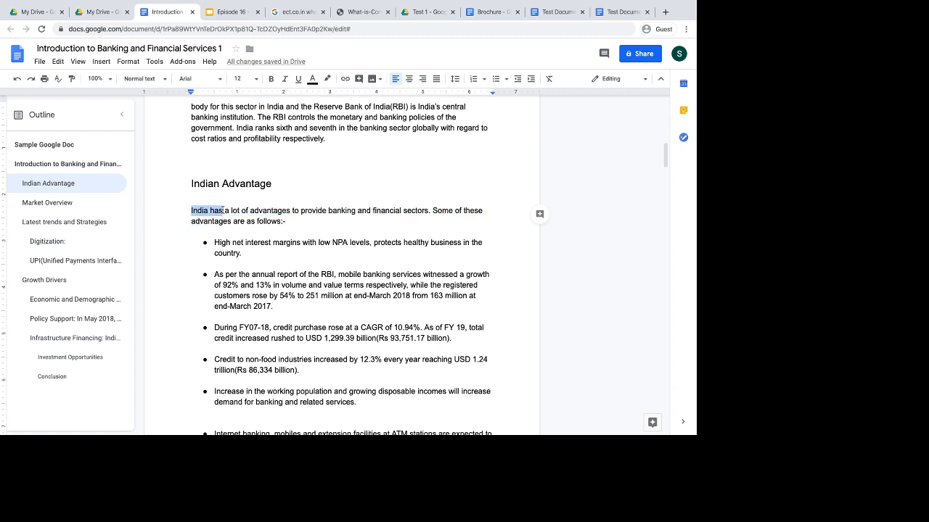
{"action": "left_click", "coordinate": [345, 79]}
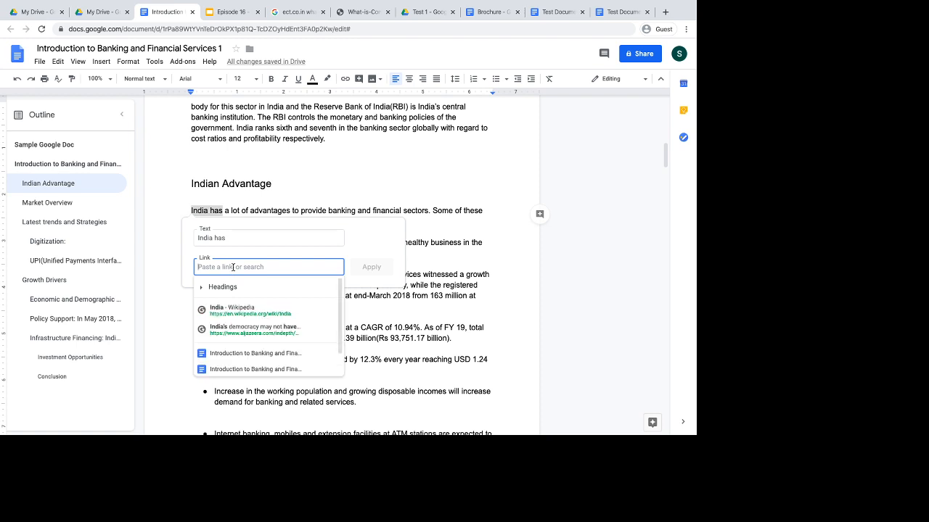
{"action": "type", "text": "ect.co.in"}
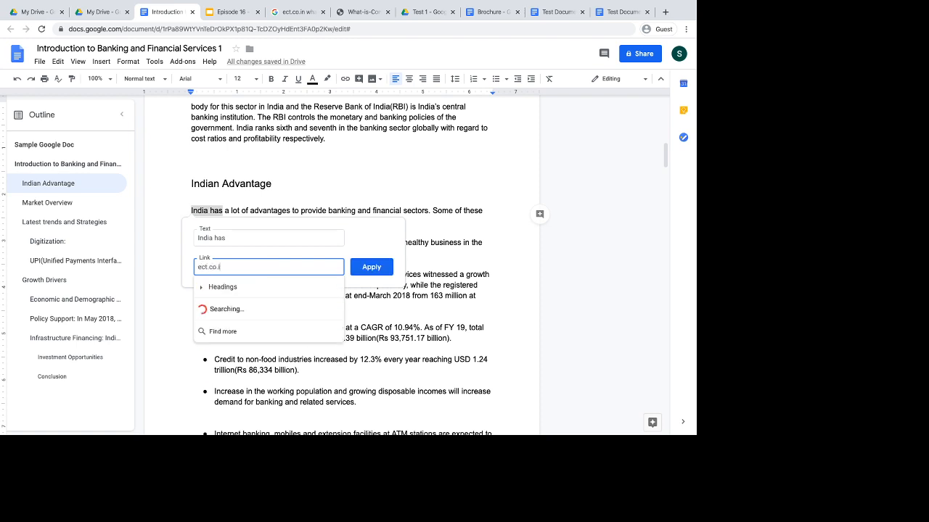
{"action": "left_click", "coordinate": [366, 265]}
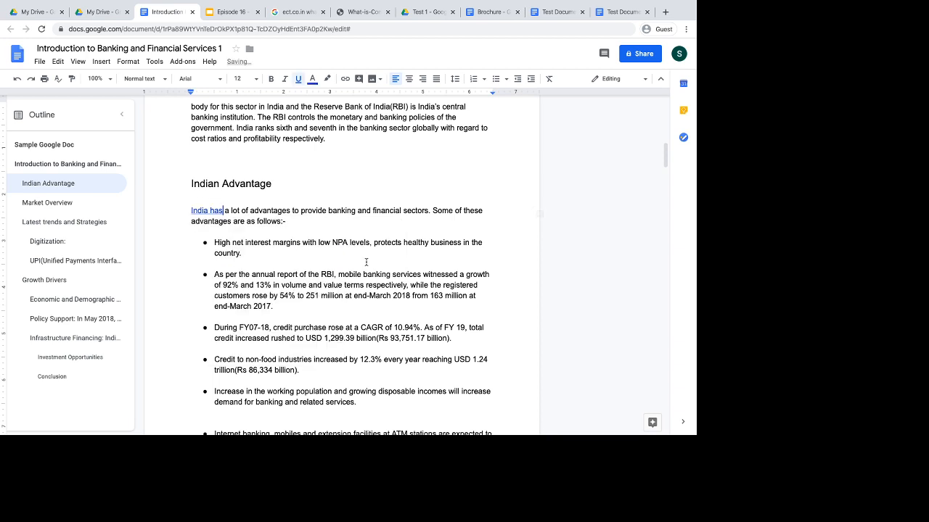
Open the ect.co.in link in a new tab to confirm it works, then return to the document.
{"action": "left_click", "coordinate": [201, 212]}
{"action": "left_click", "coordinate": [217, 227]}
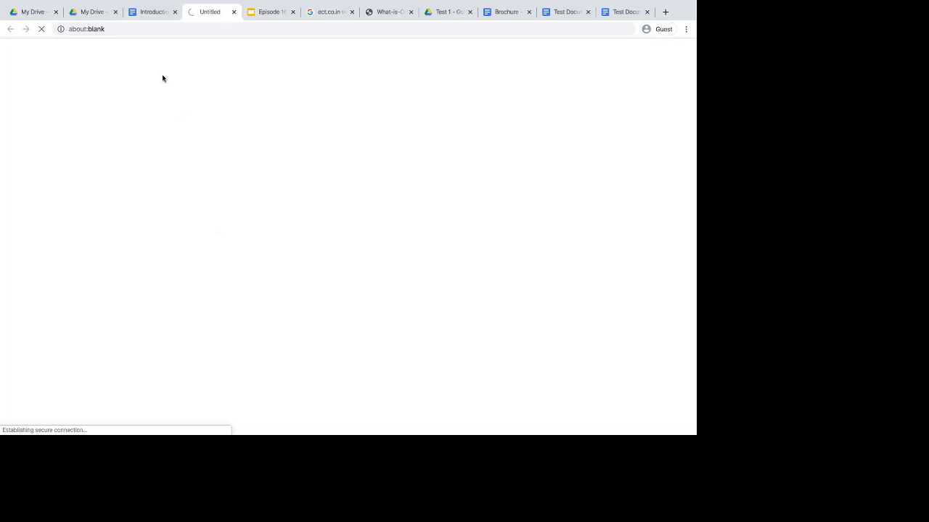
{"action": "left_click", "coordinate": [145, 18]}
{"action": "scroll", "coordinate": [305, 218], "scroll_direction": "down", "scroll_amount": 2}
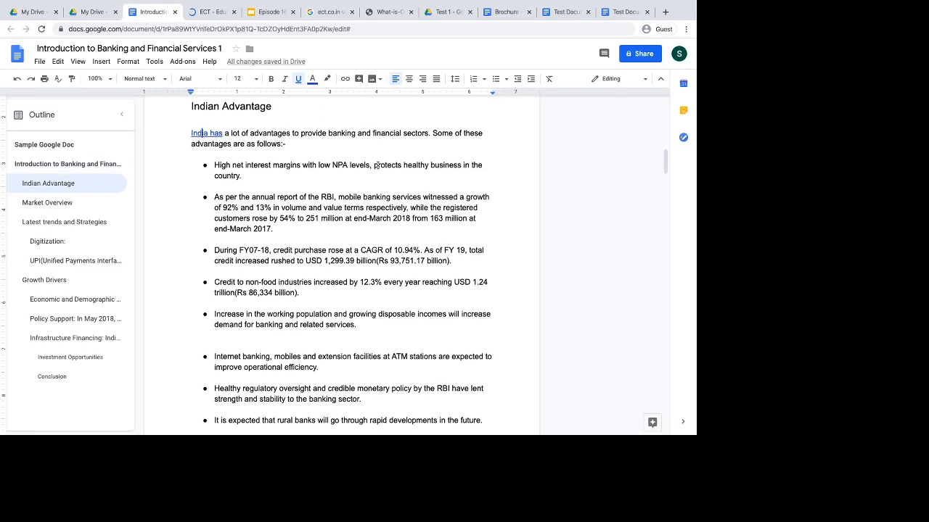
Link 'protects healthy' in the first Indian Advantage bullet to ect.co.in, then view the Episode 16 slides.
{"action": "left_click_drag", "start_coordinate": [373, 165], "coordinate": [431, 165]}
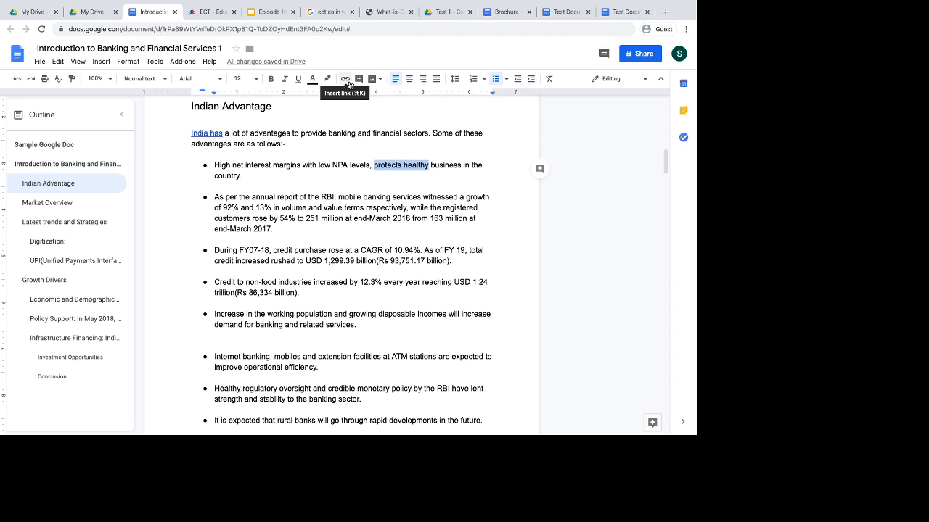
{"action": "right_click", "coordinate": [394, 165]}
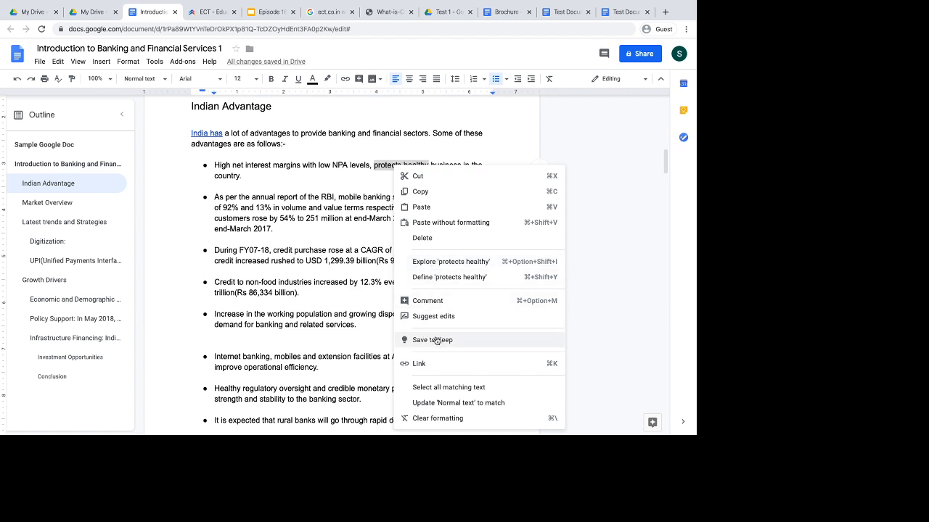
{"action": "left_click", "coordinate": [428, 364]}
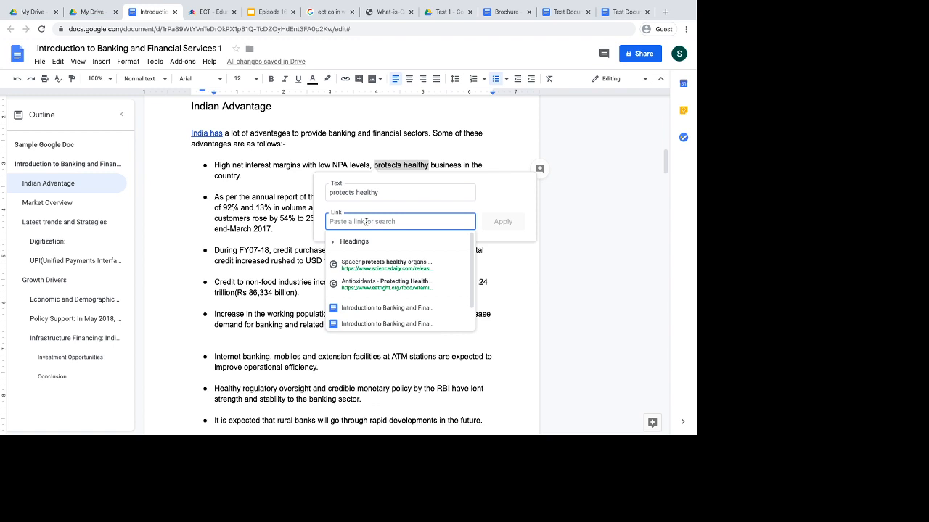
{"action": "type", "text": "ec"}
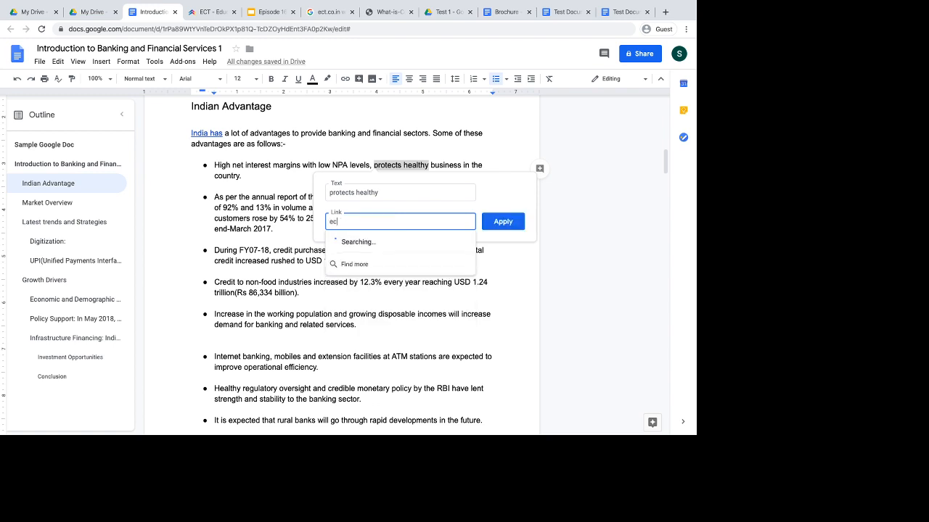
{"action": "type", "text": "t.co.in"}
{"action": "left_click", "coordinate": [500, 222]}
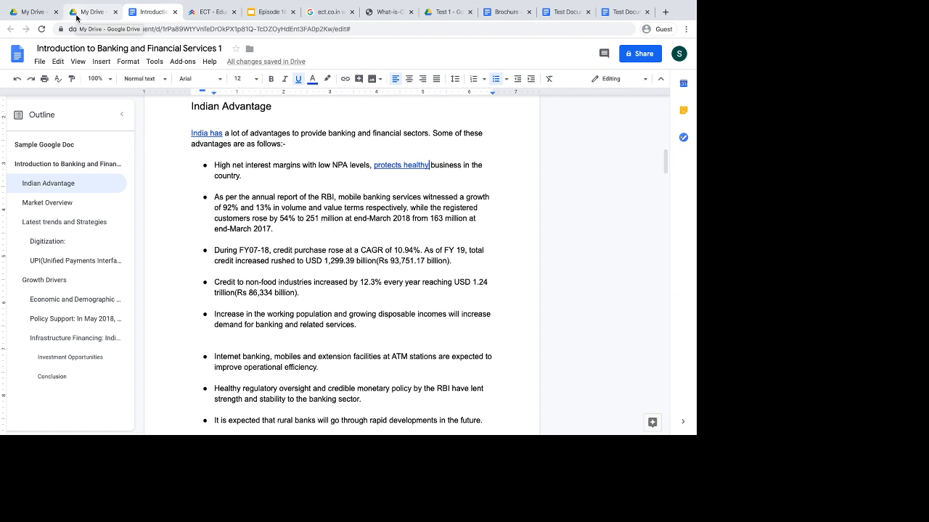
{"action": "left_click", "coordinate": [266, 12]}
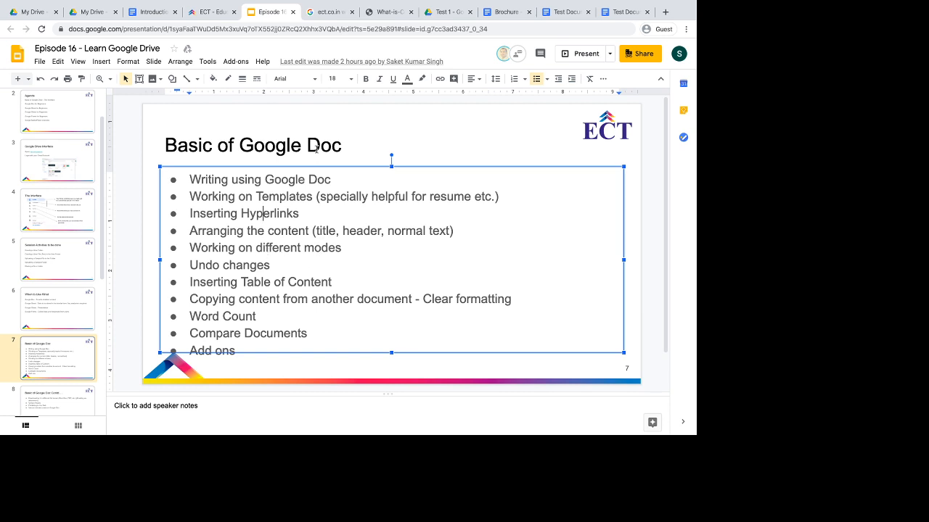
Back in the banking document, switch the editing mode to Suggesting.
{"action": "left_click", "coordinate": [143, 12]}
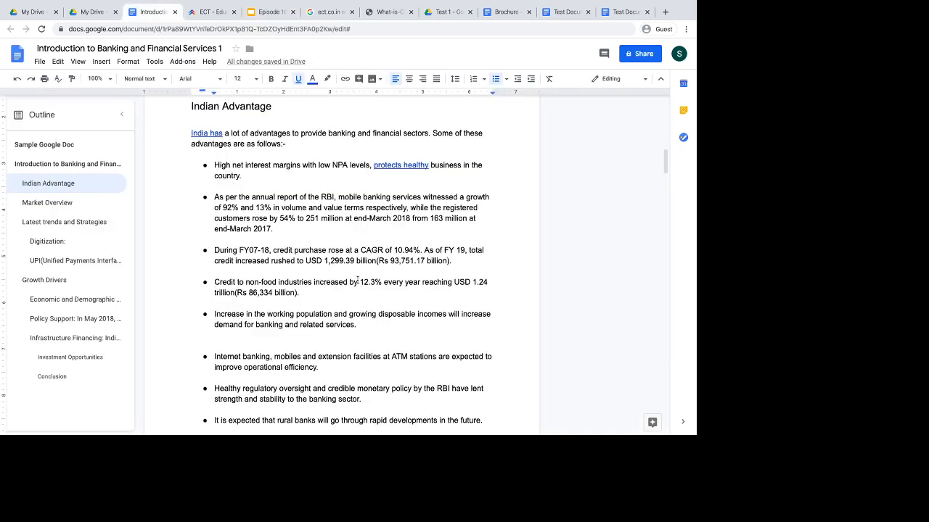
{"action": "scroll", "coordinate": [361, 296], "scroll_direction": "up", "scroll_amount": 10}
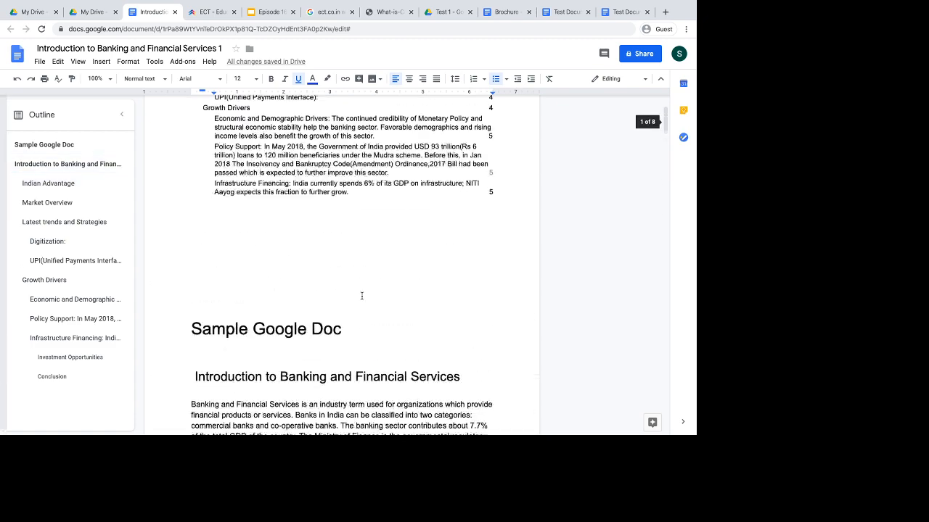
{"action": "left_click", "coordinate": [621, 80]}
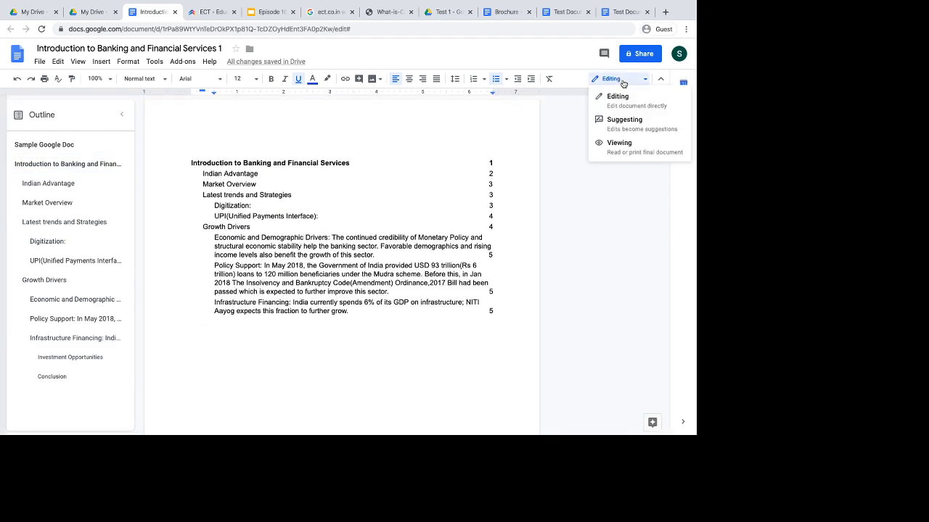
{"action": "left_click", "coordinate": [632, 126]}
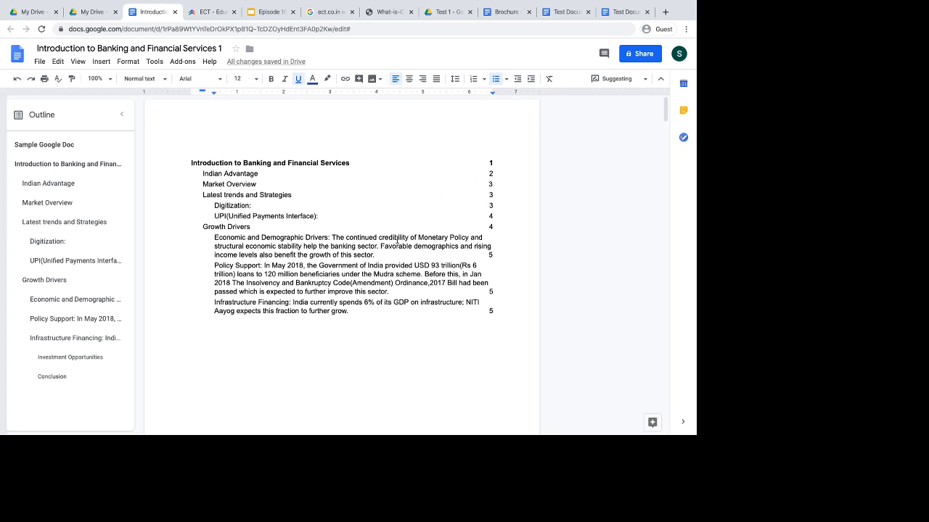
{"action": "scroll", "coordinate": [397, 242], "scroll_direction": "down", "scroll_amount": 5}
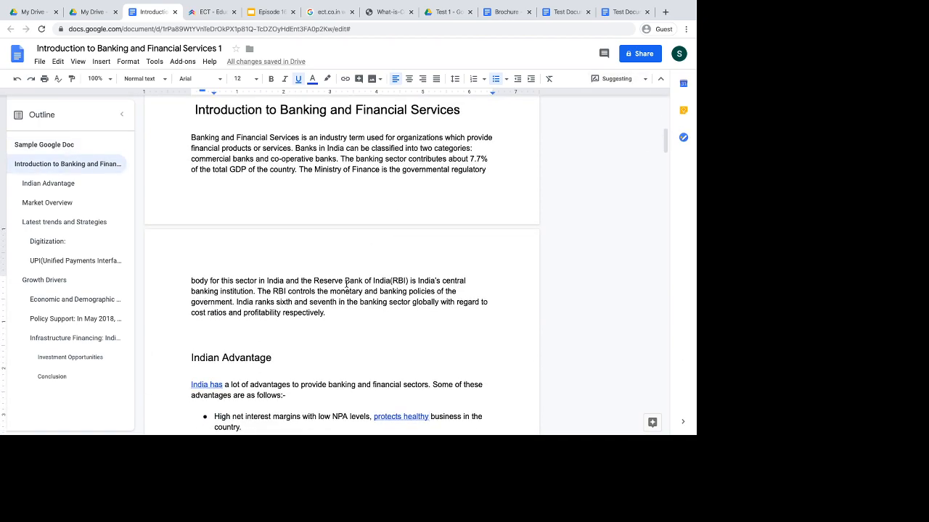
Mark the Rs. 70,000 crore capital insertion clause after 'credit.' in Market Overview as a suggested deletion.
{"action": "scroll", "coordinate": [346, 284], "scroll_direction": "down", "scroll_amount": 8}
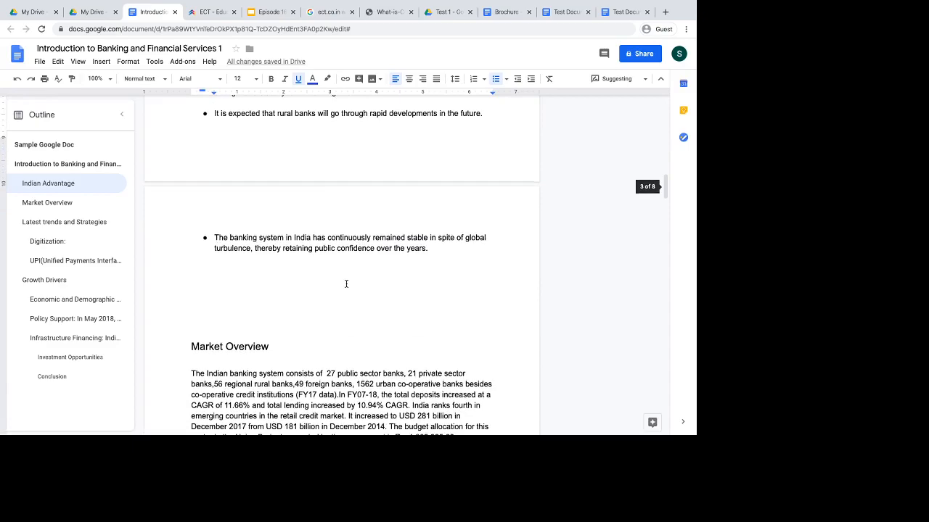
{"action": "scroll", "coordinate": [346, 283], "scroll_direction": "down", "scroll_amount": 5}
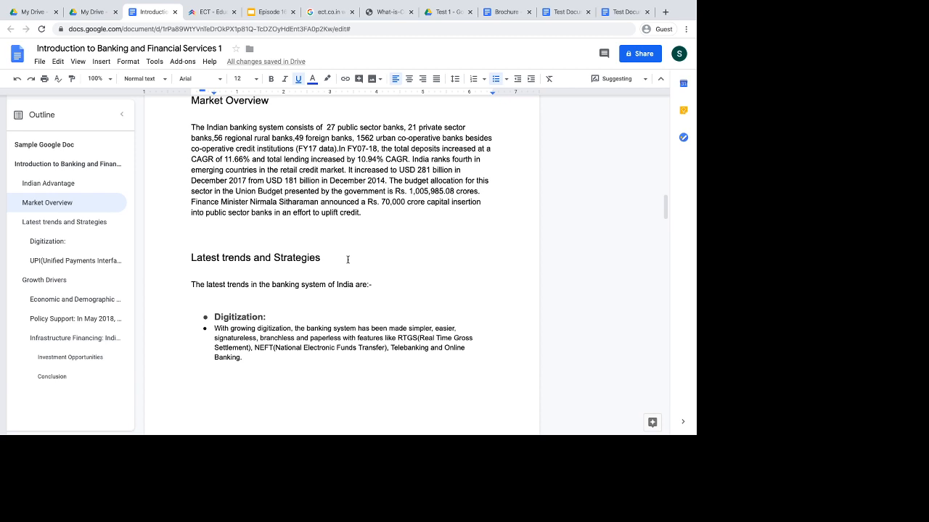
{"action": "scroll", "coordinate": [347, 259], "scroll_direction": "down", "scroll_amount": 1}
{"action": "scroll", "coordinate": [347, 259], "scroll_direction": "up", "scroll_amount": 2}
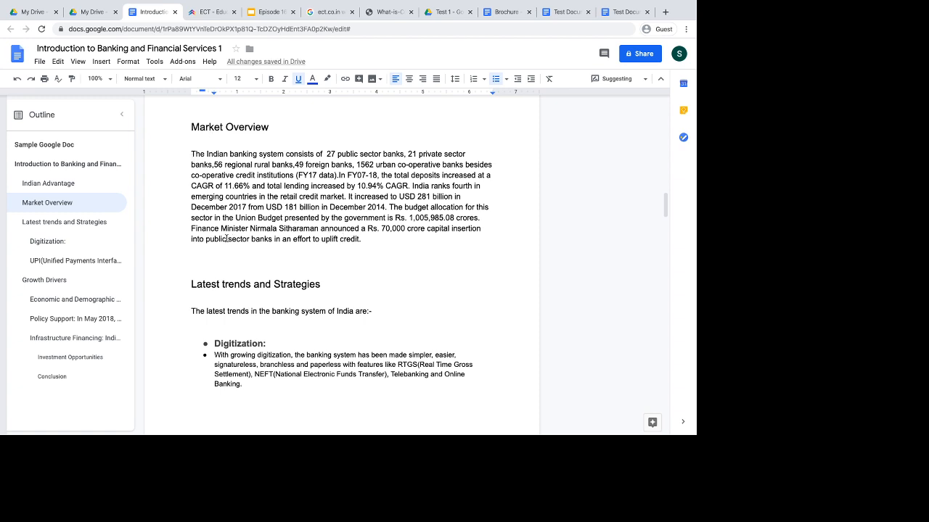
{"action": "left_click", "coordinate": [361, 238]}
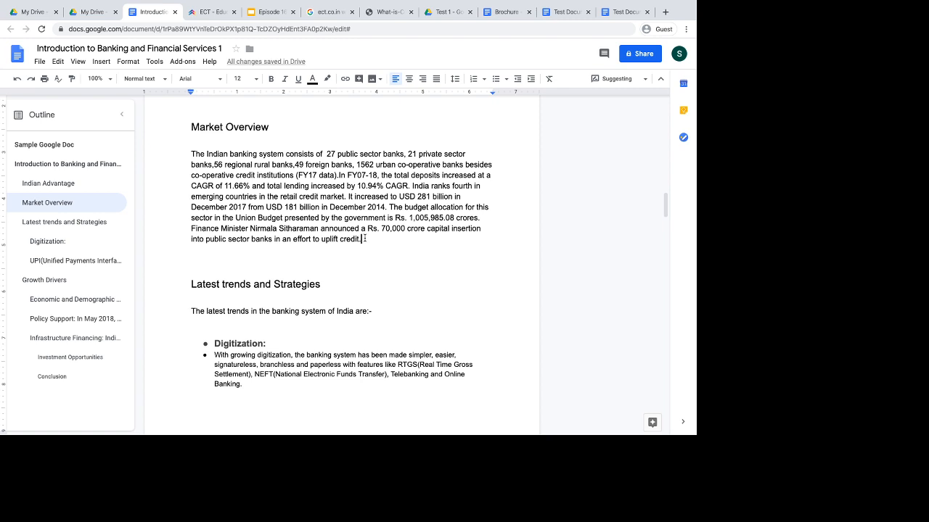
{"action": "key", "text": "BackSpace"}
{"action": "key", "text": "BackSpace"}
{"action": "key", "text": "BackSpace"}
{"action": "key", "text": "BackSpace"}
{"action": "key", "text": "BackSpace"}
{"action": "key", "text": "BackSpace"}
{"action": "key", "text": "BackSpace"}
{"action": "key", "text": "BackSpace"}
{"action": "key", "text": "BackSpace"}
{"action": "key", "text": "BackSpace"}
{"action": "key", "text": "BackSpace"}
{"action": "key", "text": "BackSpace"}
{"action": "key", "text": "BackSpace"}
{"action": "key", "text": "BackSpace"}
{"action": "key", "text": "BackSpace"}
{"action": "key", "text": "BackSpace"}
{"action": "key", "text": "BackSpace"}
{"action": "key", "text": "BackSpace"}
{"action": "key", "text": "BackSpace"}
{"action": "key", "text": "BackSpace"}
{"action": "key", "text": "BackSpace"}
{"action": "key", "text": "BackSpace"}
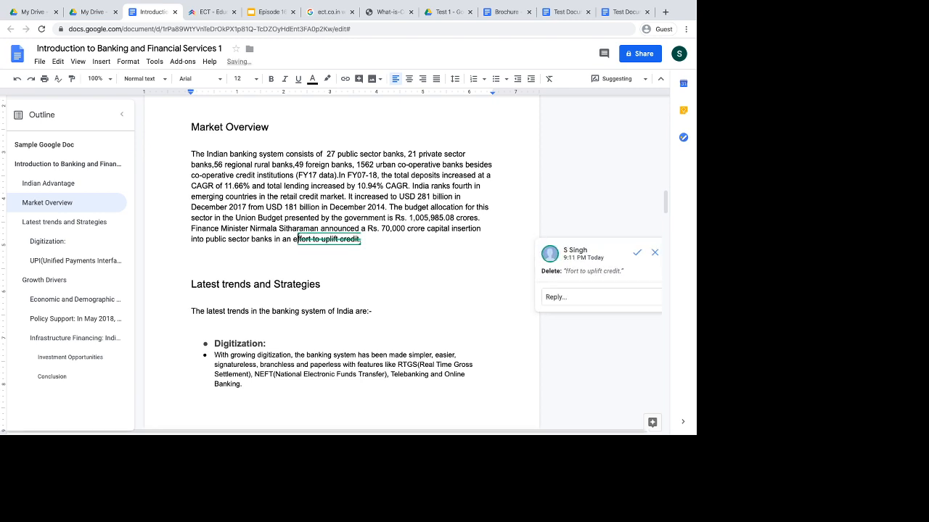
{"action": "key", "text": "BackSpace"}
{"action": "key", "text": "BackSpace"}
{"action": "key", "text": "BackSpace"}
{"action": "key", "text": "BackSpace"}
{"action": "key", "text": "BackSpace"}
{"action": "key", "text": "BackSpace"}
{"action": "key", "text": "BackSpace"}
{"action": "key", "text": "BackSpace"}
{"action": "key", "text": "BackSpace"}
{"action": "key", "text": "BackSpace"}
{"action": "key", "text": "BackSpace"}
{"action": "key", "text": "BackSpace"}
{"action": "key", "text": "BackSpace"}
{"action": "key", "text": "BackSpace"}
{"action": "key", "text": "BackSpace"}
{"action": "key", "text": "BackSpace"}
{"action": "key", "text": "BackSpace"}
{"action": "key", "text": "BackSpace"}
{"action": "key", "text": "BackSpace"}
{"action": "key", "text": "BackSpace"}
{"action": "key", "text": "BackSpace"}
{"action": "key", "text": "BackSpace"}
{"action": "key", "text": "BackSpace"}
{"action": "key", "text": "BackSpace"}
{"action": "key", "text": "BackSpace"}
{"action": "key", "text": "BackSpace"}
{"action": "key", "text": "BackSpace"}
{"action": "key", "text": "BackSpace"}
{"action": "key", "text": "BackSpace"}
{"action": "key", "text": "BackSpace"}
{"action": "key", "text": "BackSpace"}
{"action": "key", "text": "BackSpace"}
{"action": "key", "text": "BackSpace"}
{"action": "key", "text": "BackSpace"}
{"action": "key", "text": "BackSpace"}
{"action": "key", "text": "BackSpace"}
{"action": "key", "text": "BackSpace"}
{"action": "key", "text": "BackSpace"}
{"action": "key", "text": "BackSpace"}
{"action": "key", "text": "BackSpace"}
{"action": "key", "text": "BackSpace"}
{"action": "key", "text": "BackSpace"}
{"action": "key", "text": "BackSpace"}
{"action": "key", "text": "BackSpace"}
{"action": "key", "text": "BackSpace"}
{"action": "key", "text": "BackSpace"}
{"action": "key", "text": "BackSpace"}
{"action": "key", "text": "BackSpace"}
{"action": "key", "text": "BackSpace"}
{"action": "key", "text": "BackSpace"}
{"action": "key", "text": "BackSpace"}
{"action": "key", "text": "BackSpace"}
{"action": "key", "text": "BackSpace"}
{"action": "key", "text": "BackSpace"}
{"action": "key", "text": "BackSpace"}
{"action": "key", "text": "BackSpace"}
{"action": "key", "text": "BackSpace"}
{"action": "key", "text": "BackSpace"}
{"action": "key", "text": "BackSpace"}
{"action": "key", "text": "BackSpace"}
{"action": "key", "text": "BackSpace"}
{"action": "key", "text": "BackSpace"}
{"action": "key", "text": "BackSpace"}
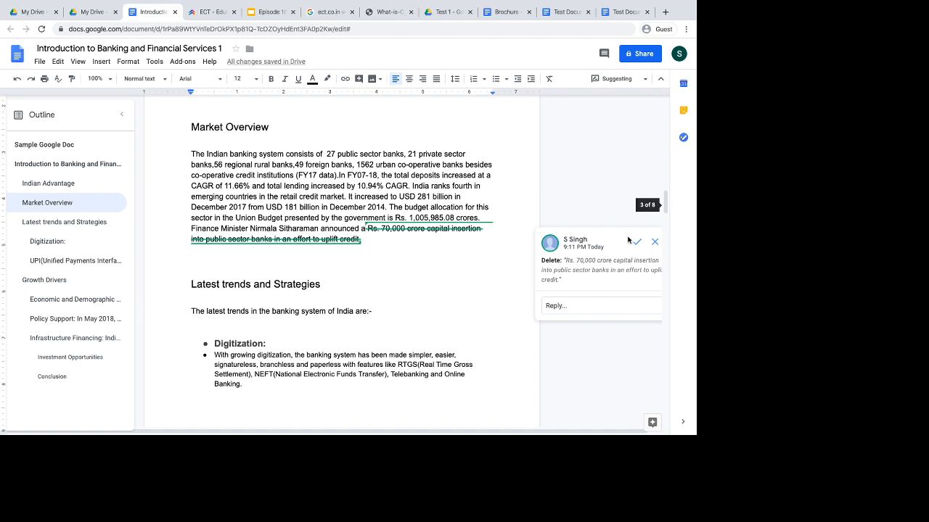
{"action": "left_click", "coordinate": [611, 81]}
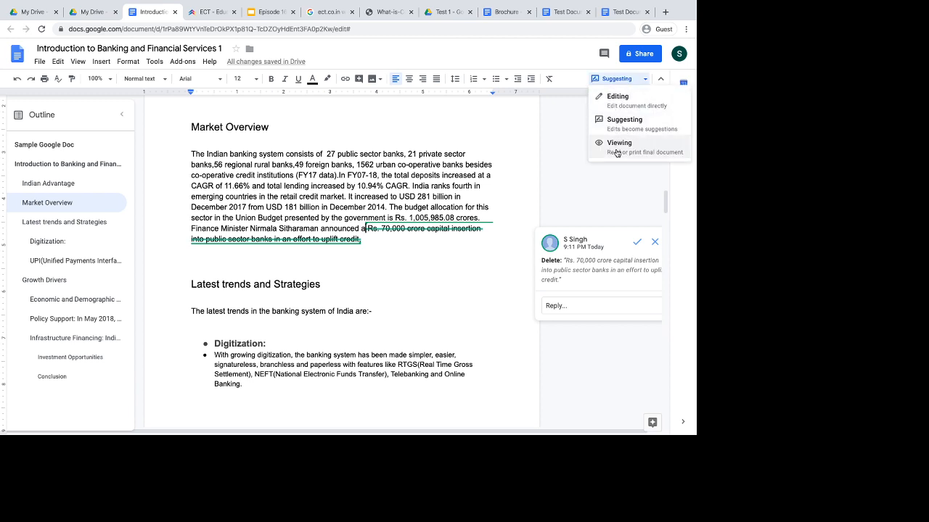
Switch the document back to Editing mode and bring up the Episode 16 'Basic of Google Doc' slide.
{"action": "left_click", "coordinate": [619, 102]}
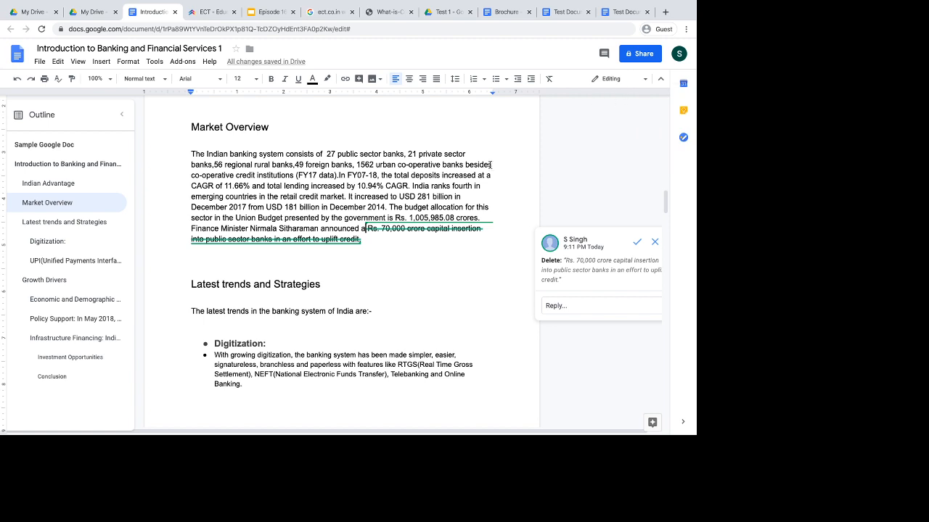
{"action": "left_click", "coordinate": [621, 79]}
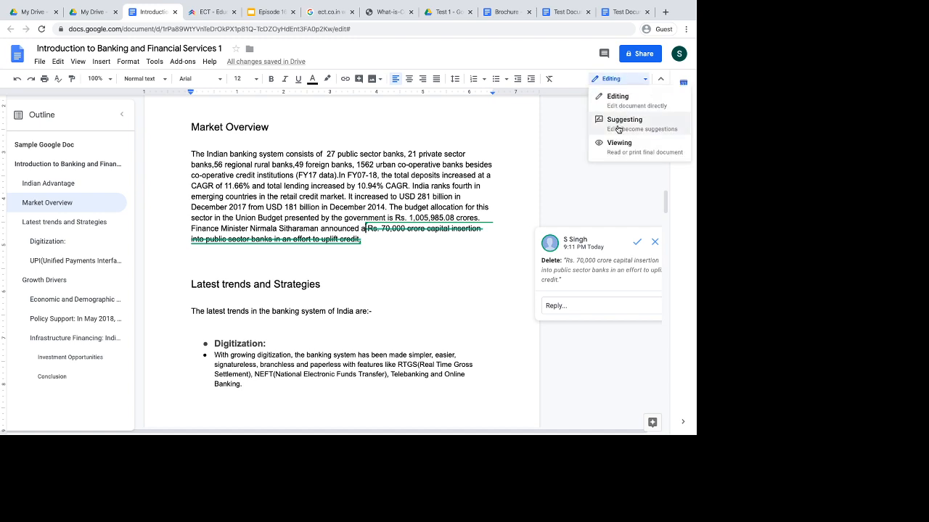
{"action": "left_click", "coordinate": [330, 198]}
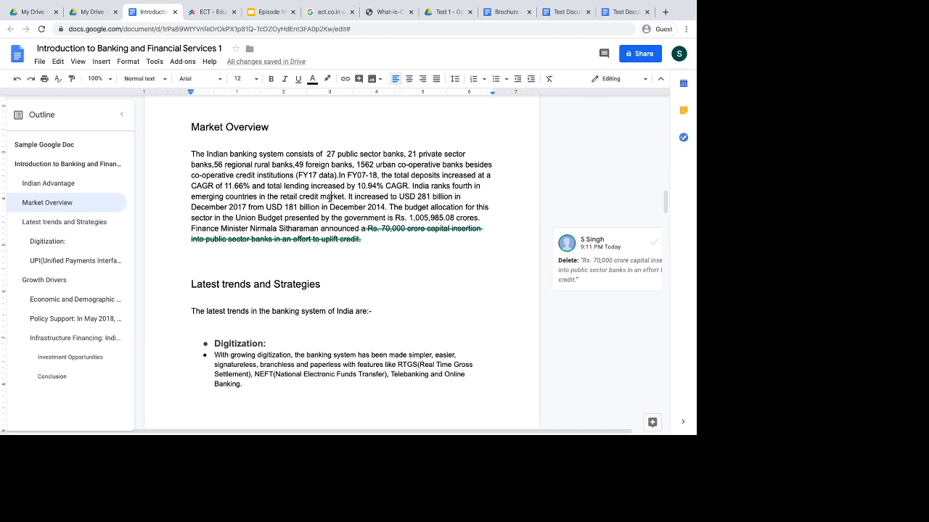
{"action": "scroll", "coordinate": [330, 198], "scroll_direction": "down", "scroll_amount": 4}
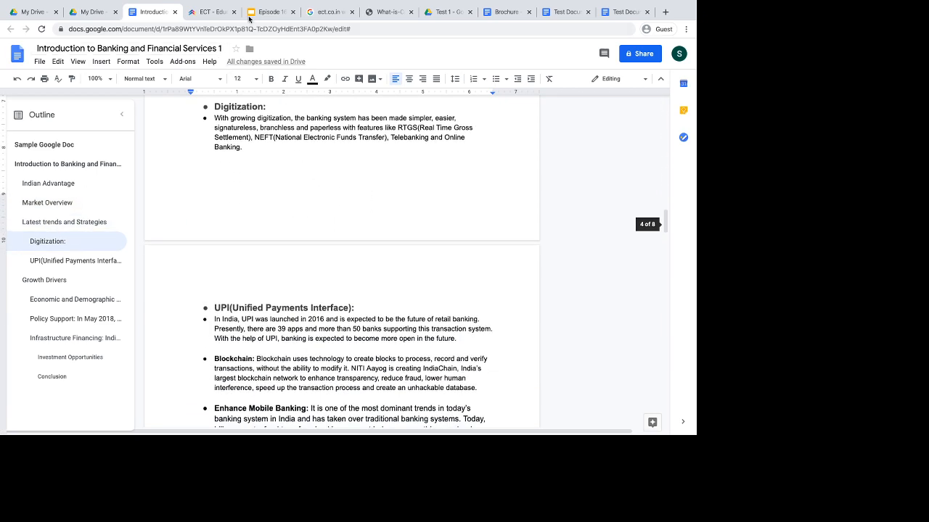
{"action": "left_click", "coordinate": [261, 12]}
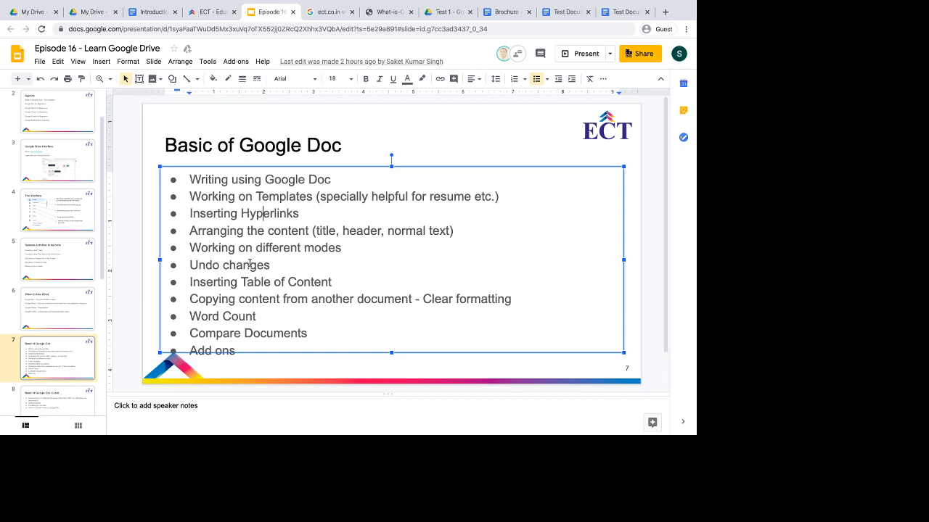
Undo the suggested deletion of the Rs. 70,000 crore wording with Edit > Undo.
{"action": "left_click", "coordinate": [504, 12]}
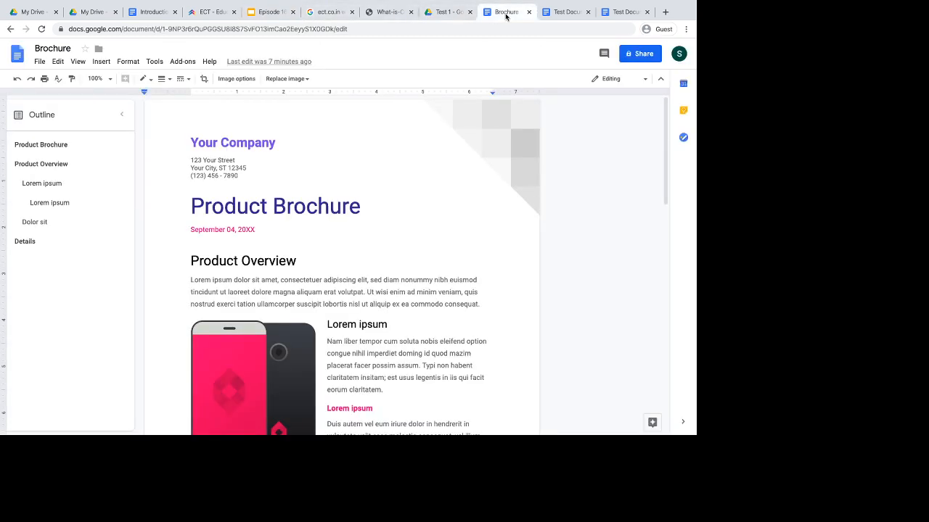
{"action": "left_click", "coordinate": [141, 12]}
{"action": "scroll", "coordinate": [319, 196], "scroll_direction": "up", "scroll_amount": 5}
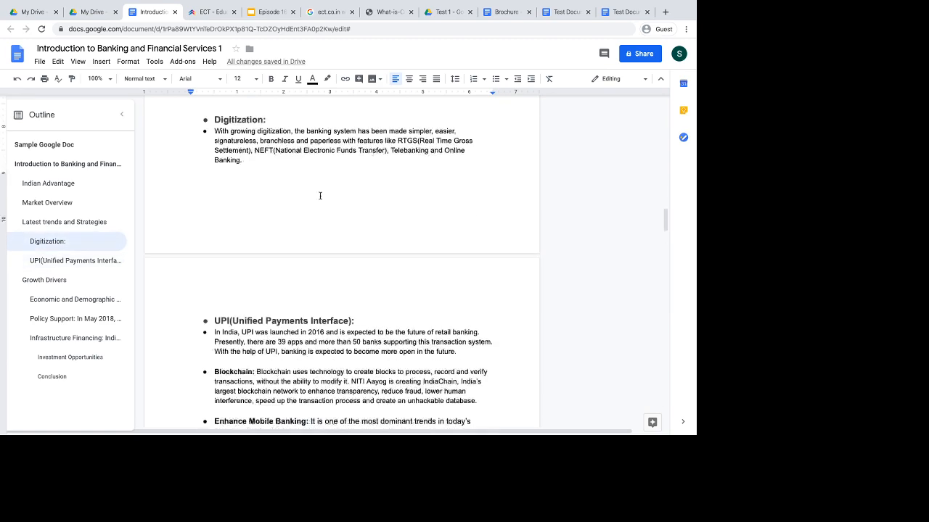
{"action": "left_click", "coordinate": [57, 61]}
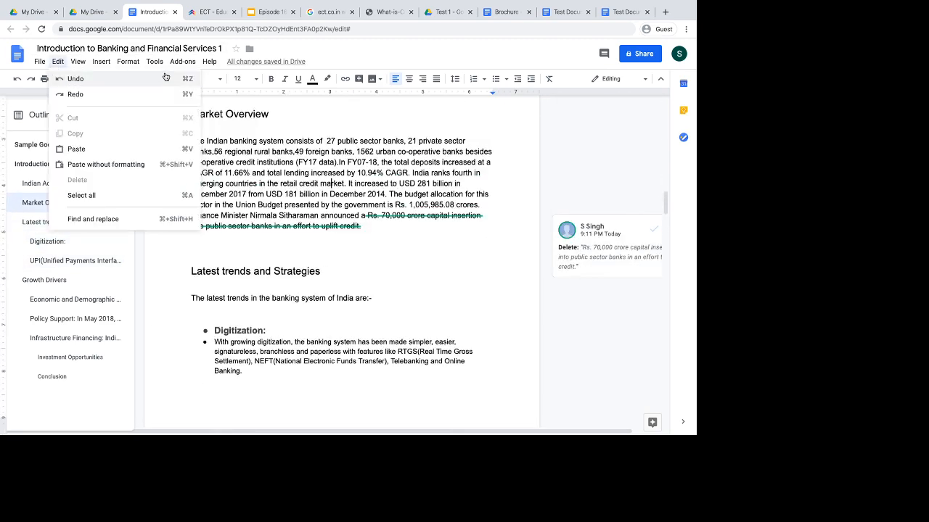
{"action": "left_click", "coordinate": [84, 80]}
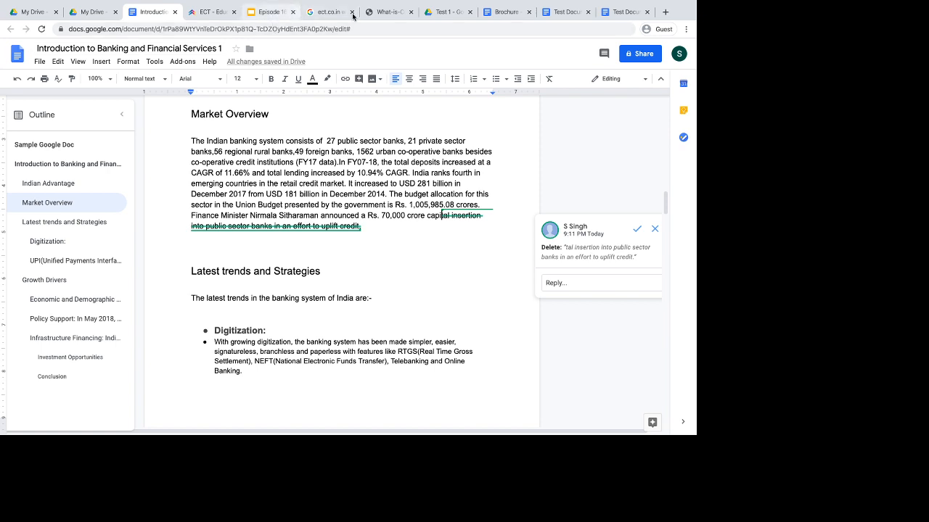
Check the Episode 16 slides, then put the cursor on the blank page after References.
{"action": "left_click", "coordinate": [261, 13]}
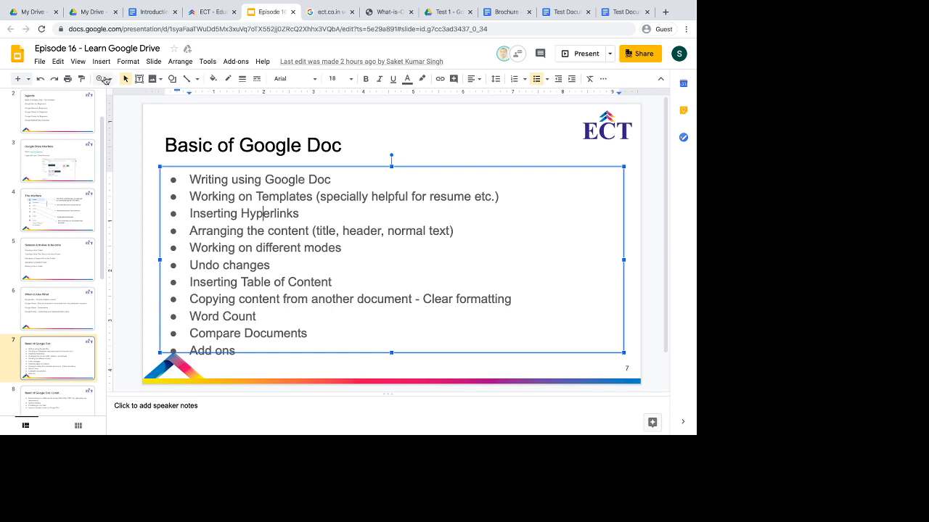
{"action": "left_click", "coordinate": [145, 15]}
{"action": "scroll", "coordinate": [274, 249], "scroll_direction": "down", "scroll_amount": 15}
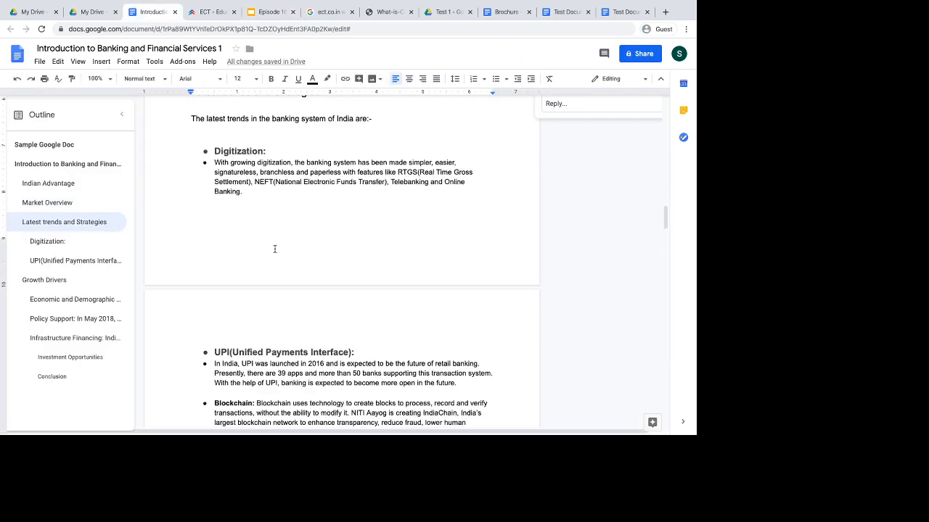
{"action": "scroll", "coordinate": [274, 248], "scroll_direction": "down", "scroll_amount": 20}
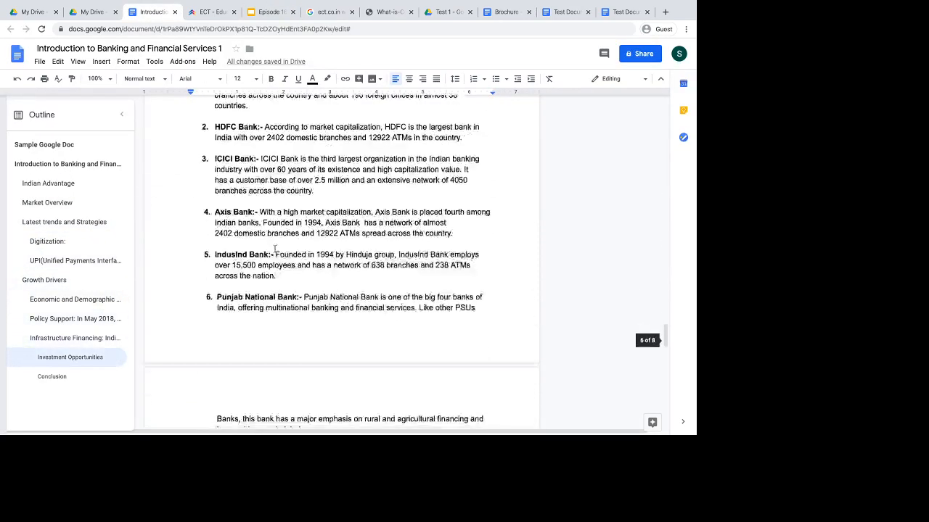
{"action": "scroll", "coordinate": [274, 252], "scroll_direction": "up", "scroll_amount": 2}
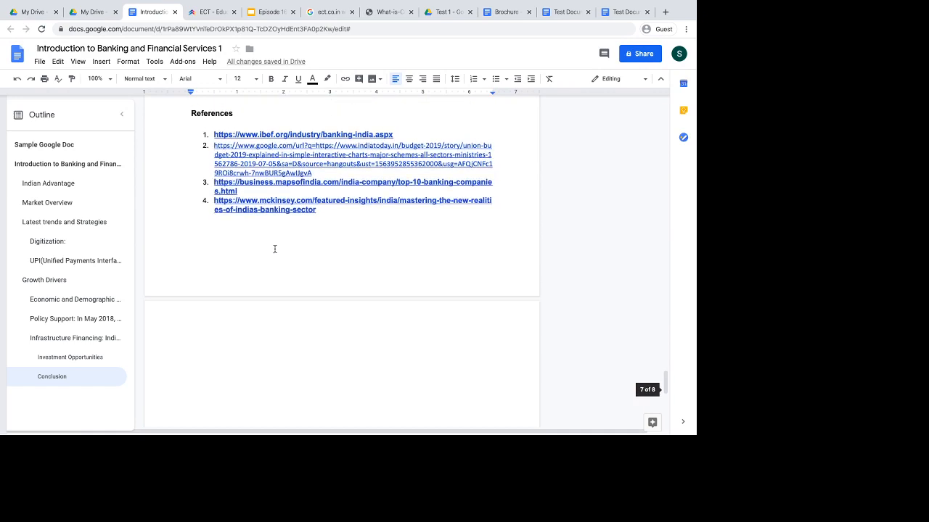
{"action": "left_click", "coordinate": [243, 333]}
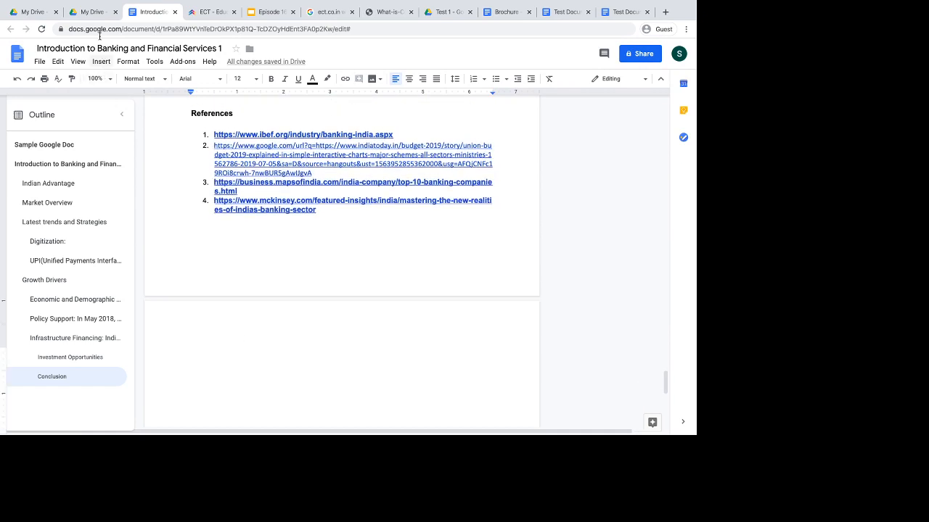
Open the Content Writer document from My Drive and select its entire job posting.
{"action": "left_click", "coordinate": [95, 13]}
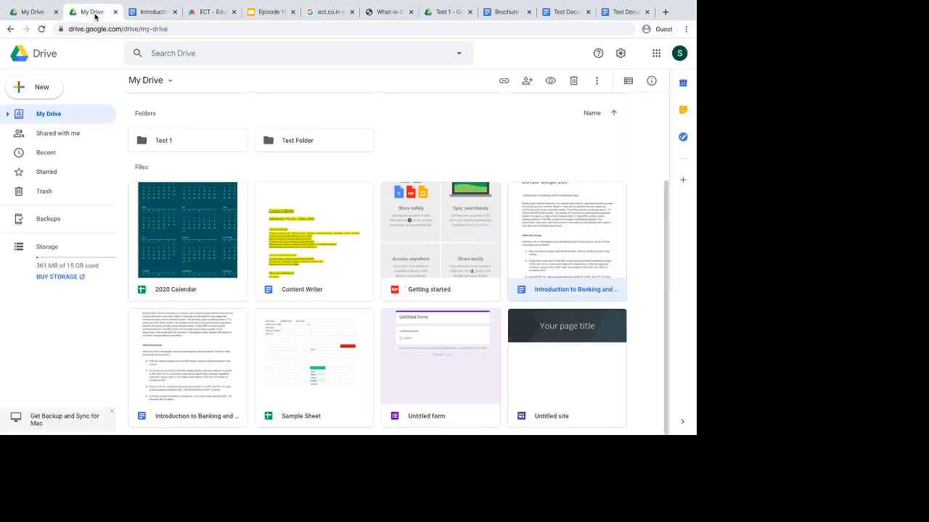
{"action": "double_click", "coordinate": [302, 260]}
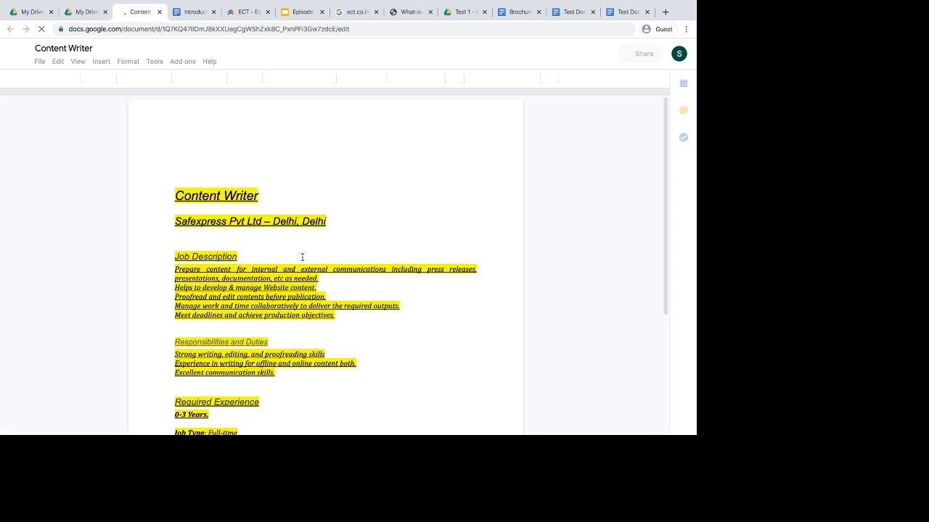
{"action": "scroll", "coordinate": [302, 258], "scroll_direction": "down", "scroll_amount": 1}
{"action": "scroll", "coordinate": [303, 257], "scroll_direction": "down", "scroll_amount": 1}
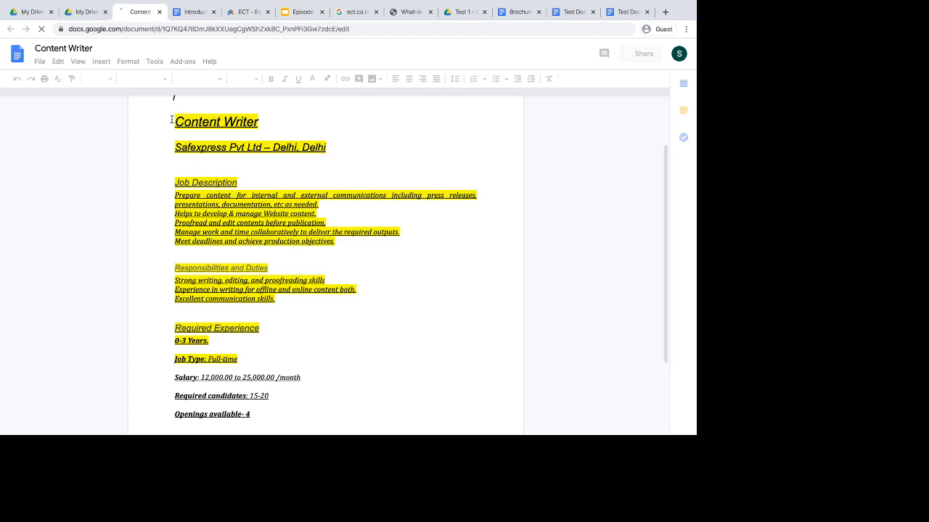
{"action": "left_click_drag", "start_coordinate": [237, 238], "coordinate": [279, 413]}
{"action": "key", "text": "ctrl+c"}
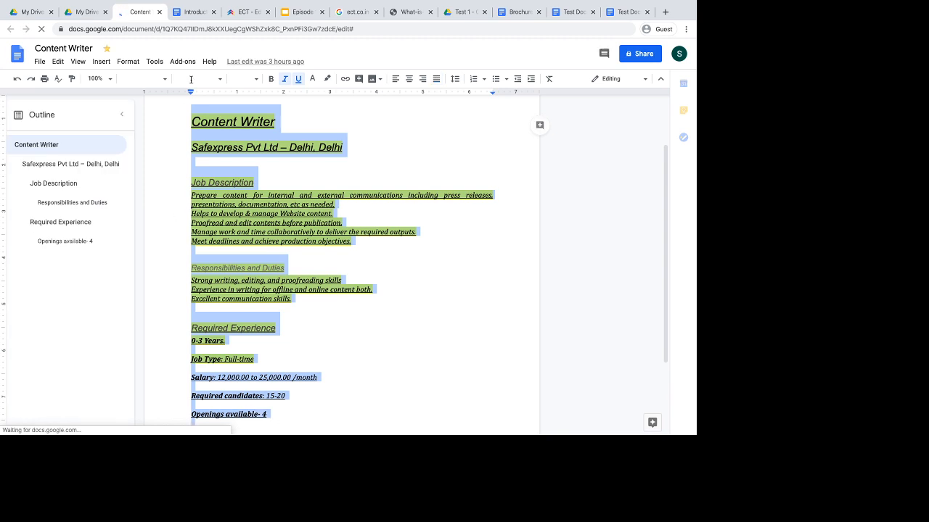
{"action": "left_click", "coordinate": [193, 12]}
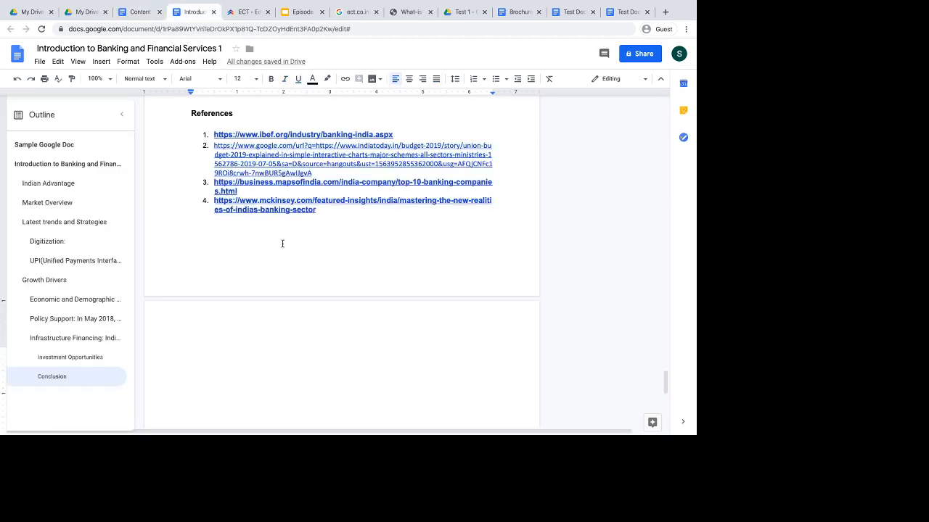
Paste the Content Writer posting with its yellow highlighting onto the blank last page.
{"action": "scroll", "coordinate": [282, 243], "scroll_direction": "down", "scroll_amount": 3}
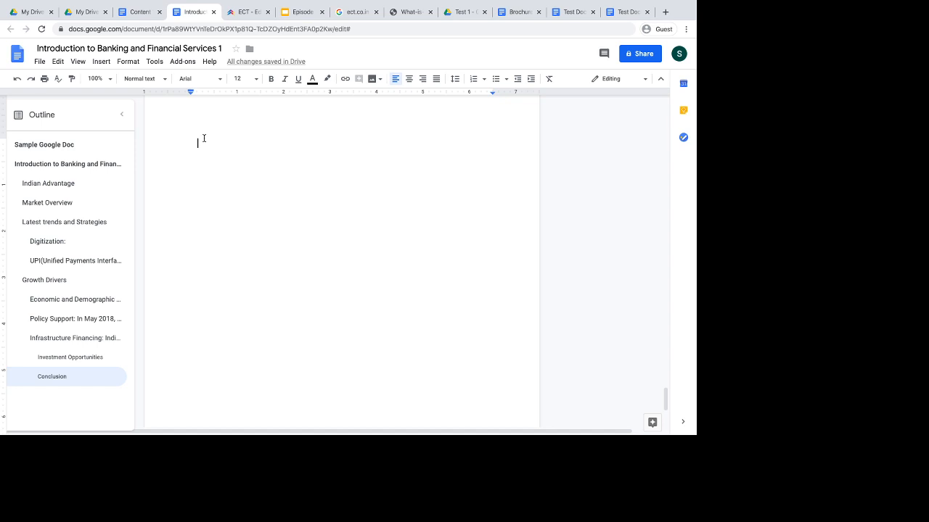
{"action": "right_click", "coordinate": [204, 138]}
{"action": "left_click", "coordinate": [232, 180]}
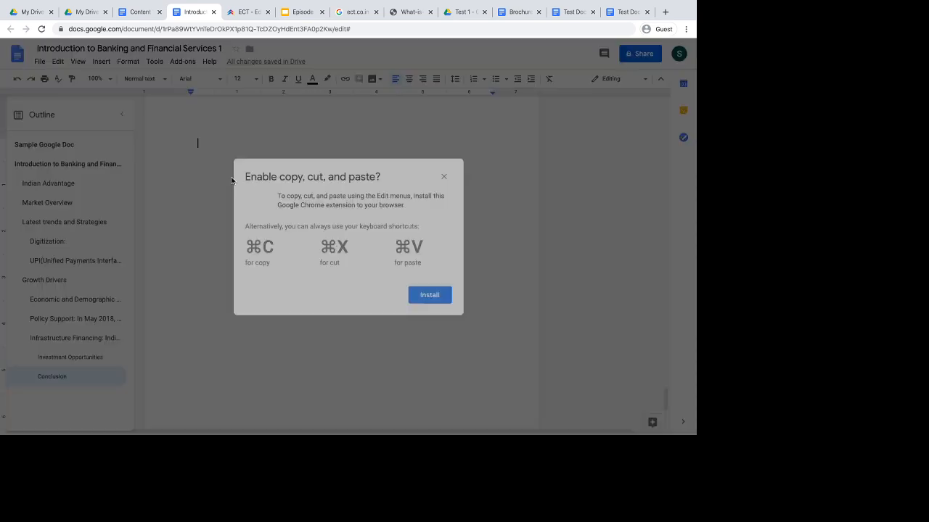
{"action": "left_click", "coordinate": [443, 177]}
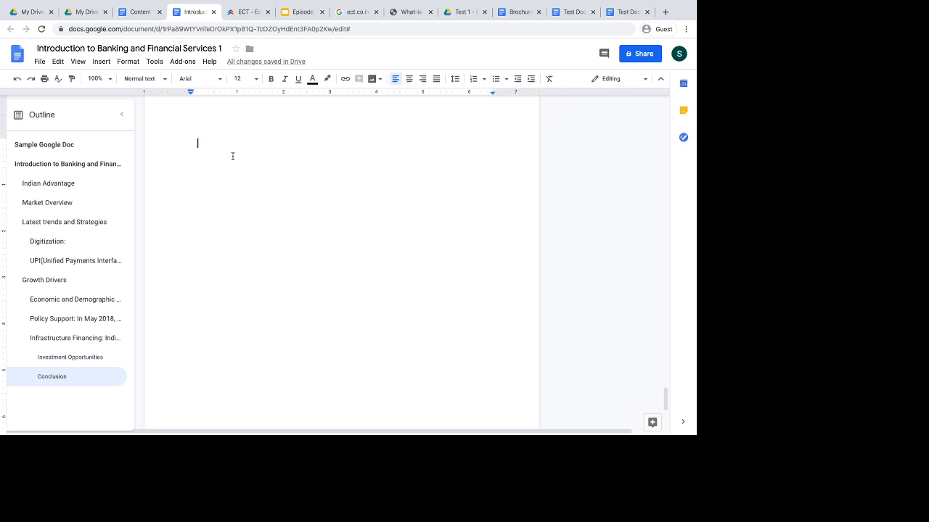
{"action": "key", "text": "ctrl+v"}
Scroll through the pasted posting and place the cursor on blank page 9.
{"action": "scroll", "coordinate": [293, 181], "scroll_direction": "up", "scroll_amount": 5}
{"action": "scroll", "coordinate": [294, 180], "scroll_direction": "down", "scroll_amount": 4}
{"action": "scroll", "coordinate": [294, 180], "scroll_direction": "down", "scroll_amount": 1}
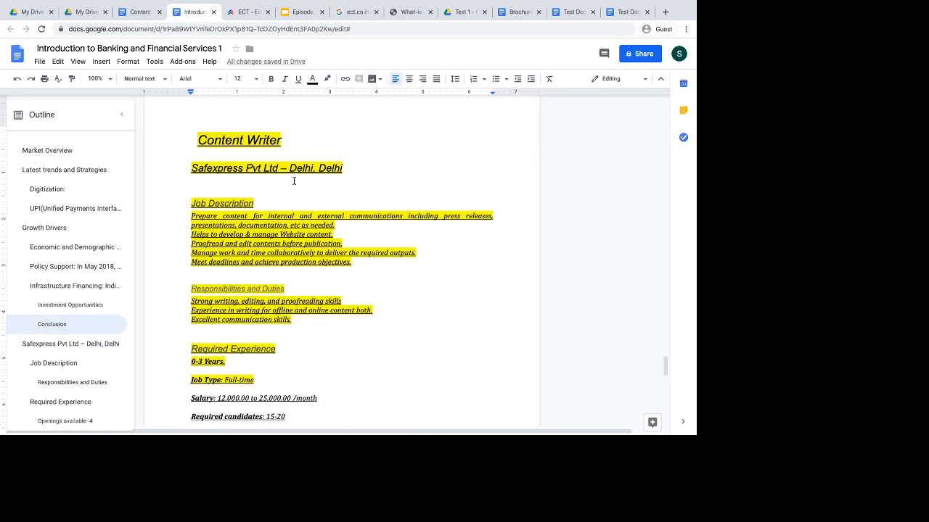
{"action": "scroll", "coordinate": [294, 181], "scroll_direction": "down", "scroll_amount": 3}
{"action": "scroll", "coordinate": [294, 181], "scroll_direction": "down", "scroll_amount": 3}
{"action": "scroll", "coordinate": [294, 181], "scroll_direction": "up", "scroll_amount": 8}
{"action": "scroll", "coordinate": [294, 180], "scroll_direction": "down", "scroll_amount": 3}
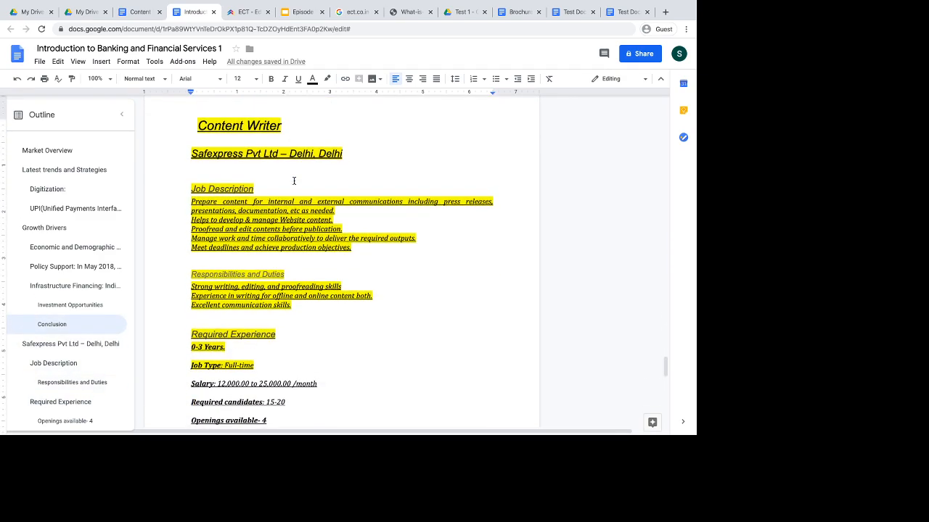
{"action": "scroll", "coordinate": [294, 180], "scroll_direction": "down", "scroll_amount": 2}
{"action": "scroll", "coordinate": [292, 179], "scroll_direction": "up", "scroll_amount": 3}
{"action": "scroll", "coordinate": [290, 177], "scroll_direction": "down", "scroll_amount": 1}
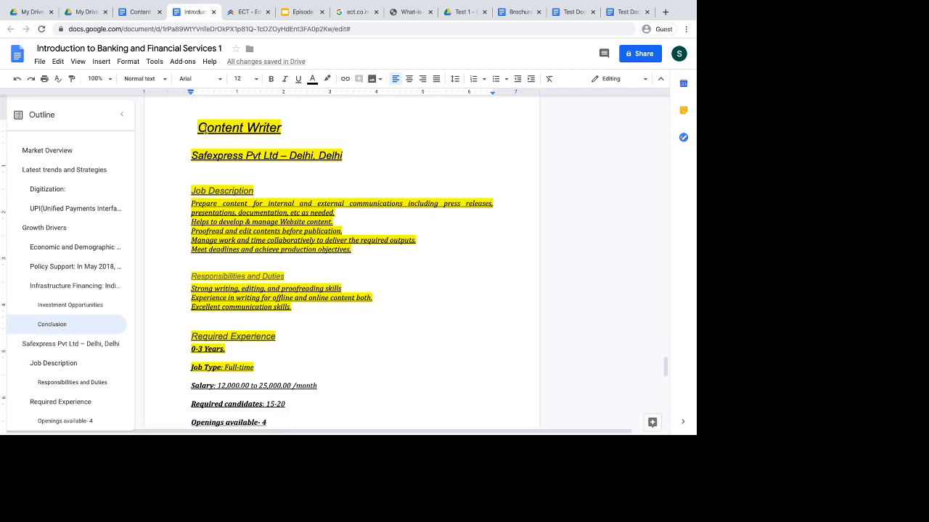
{"action": "scroll", "coordinate": [205, 129], "scroll_direction": "down", "scroll_amount": 10}
{"action": "left_click", "coordinate": [209, 172]}
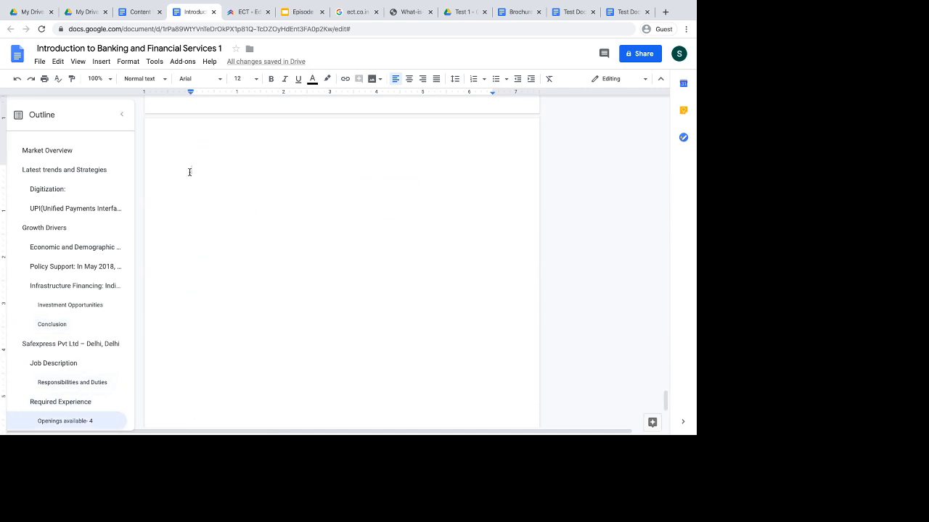
Try Paste without formatting and install the clipboard browser extension when prompted.
{"action": "right_click", "coordinate": [195, 168]}
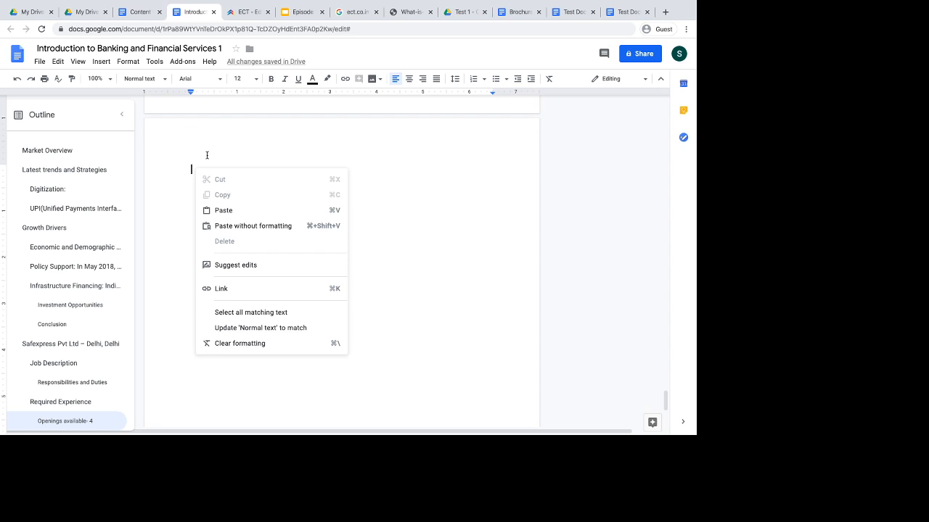
{"action": "left_click", "coordinate": [242, 226]}
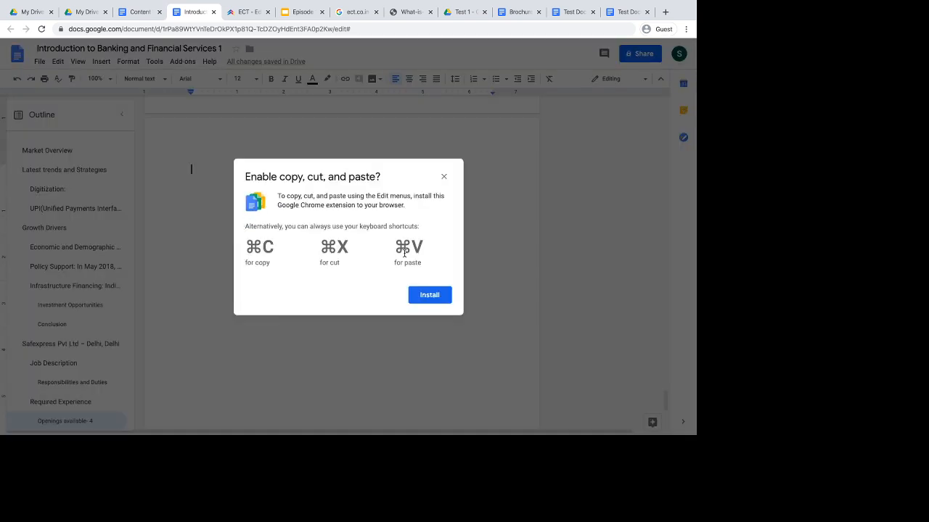
{"action": "left_click", "coordinate": [430, 295]}
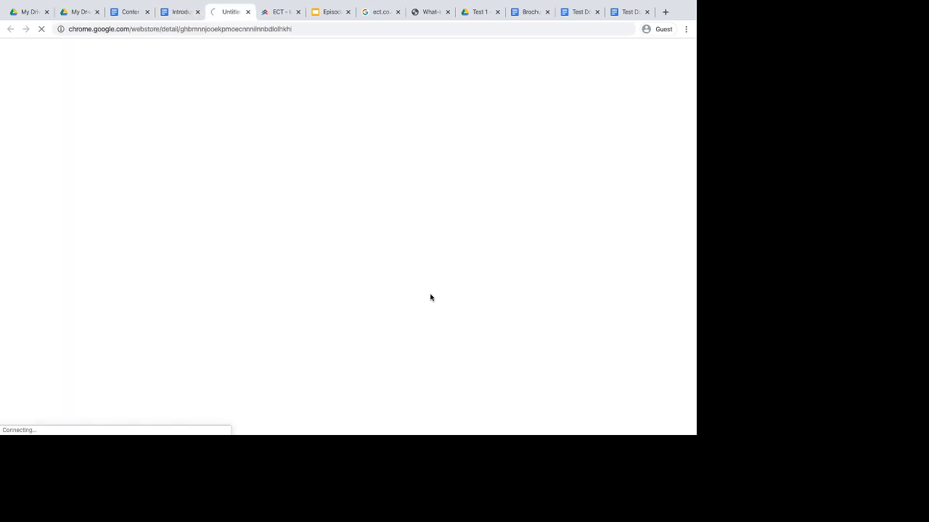
{"action": "mouse_move", "coordinate": [179, 10]}
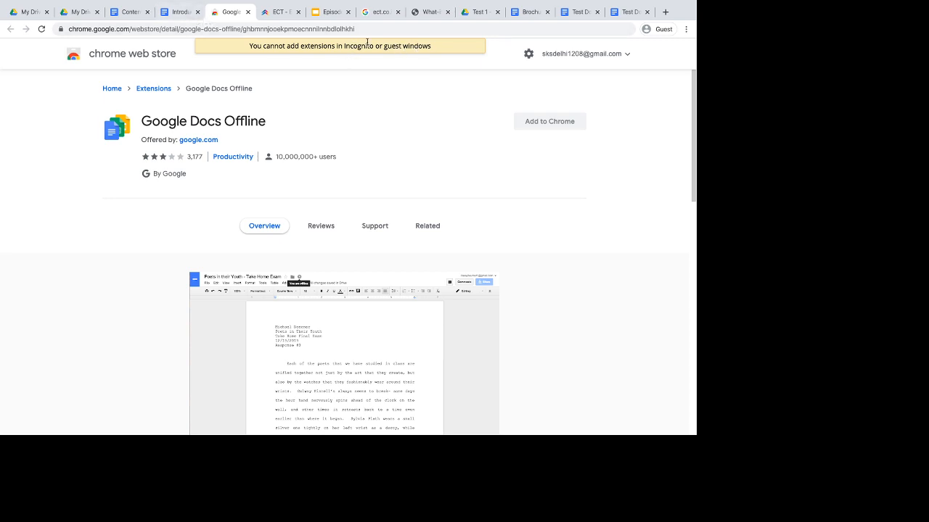
{"action": "left_click", "coordinate": [194, 13]}
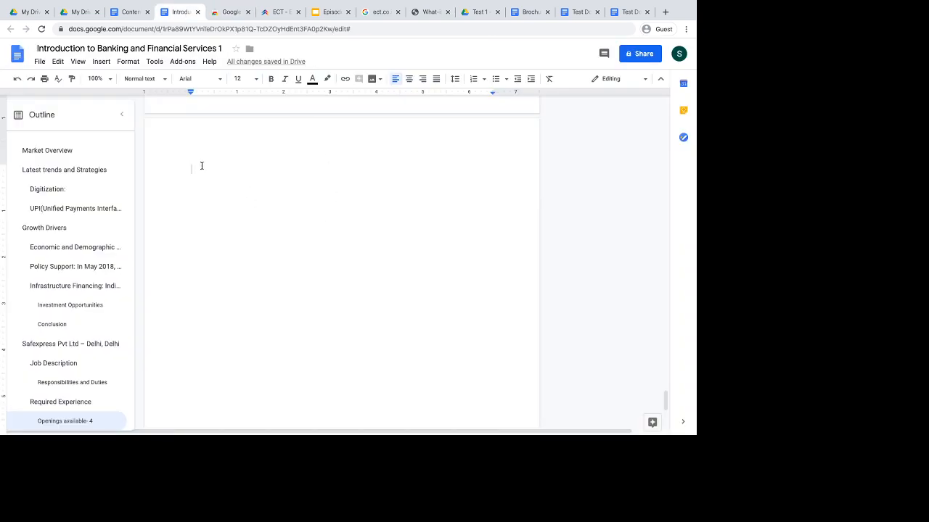
Paste a plain-text copy of the Content Writer posting on page 9 with Ctrl+Shift+V.
{"action": "right_click", "coordinate": [202, 166]}
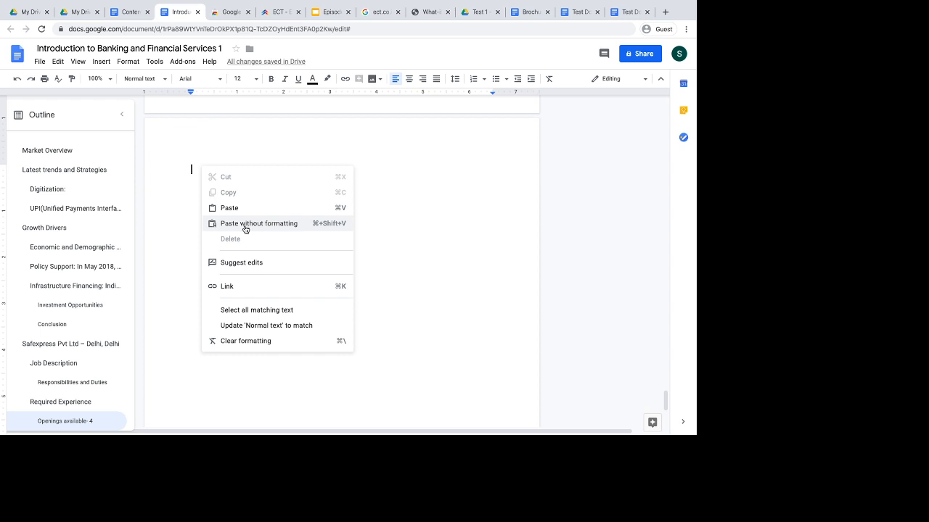
{"action": "left_click", "coordinate": [207, 151]}
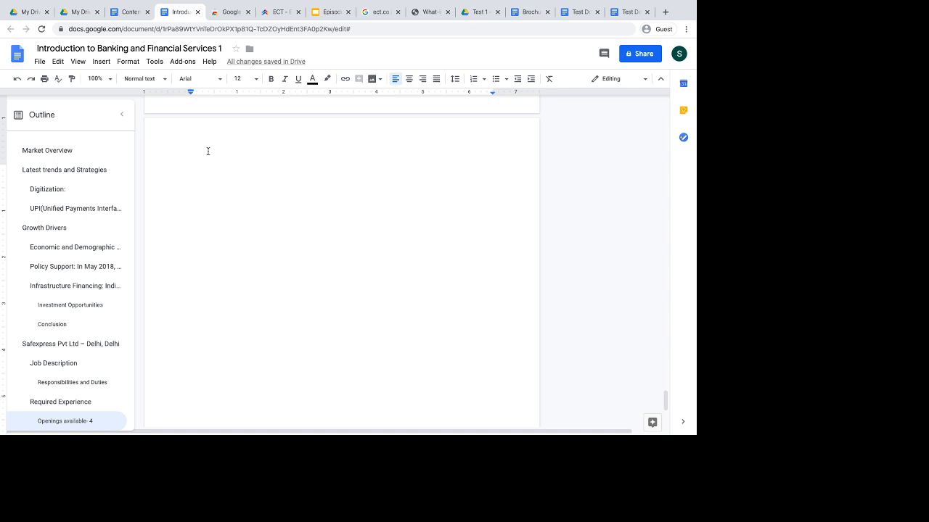
{"action": "key", "text": "ctrl+shift+v"}
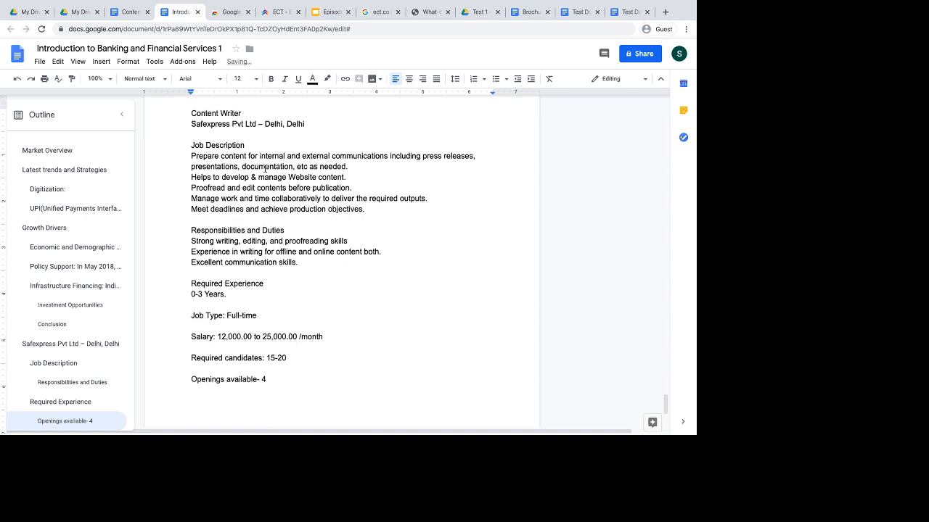
{"action": "scroll", "coordinate": [266, 168], "scroll_direction": "up", "scroll_amount": 1}
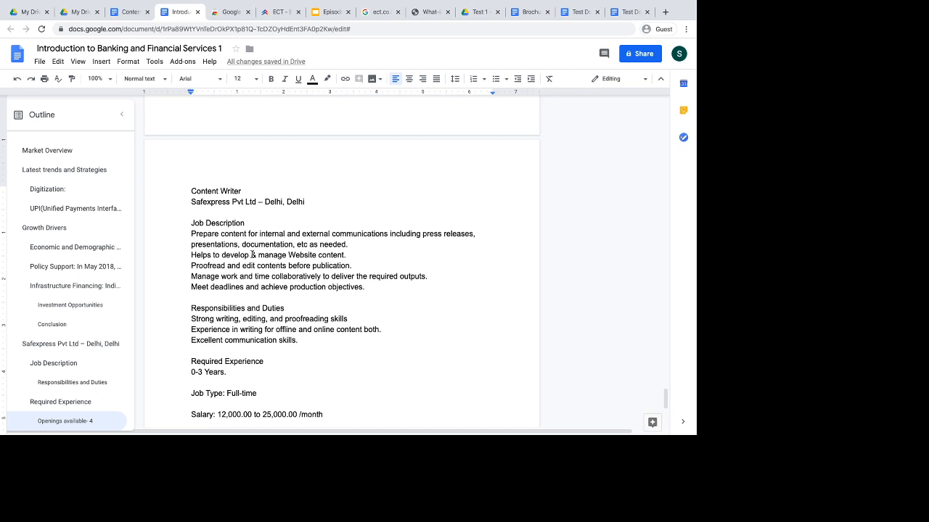
{"action": "right_click", "coordinate": [210, 172]}
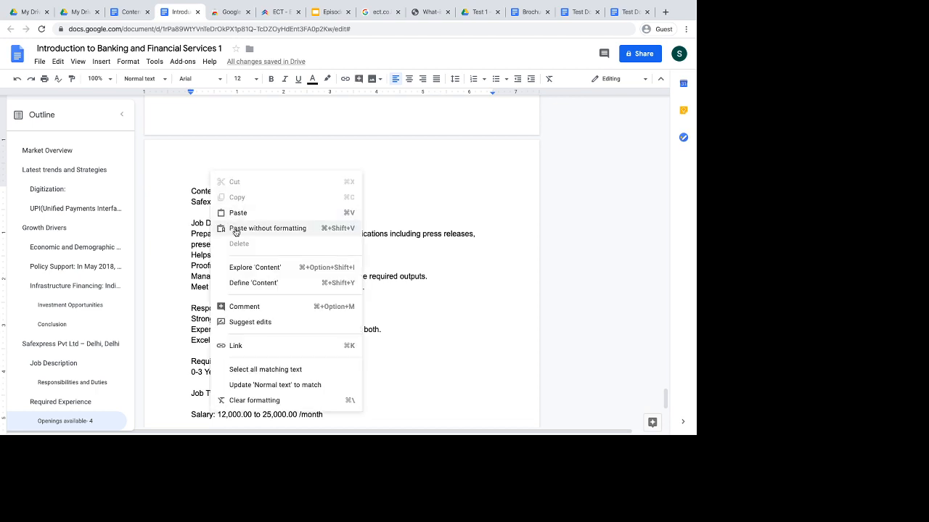
{"action": "left_click", "coordinate": [186, 220]}
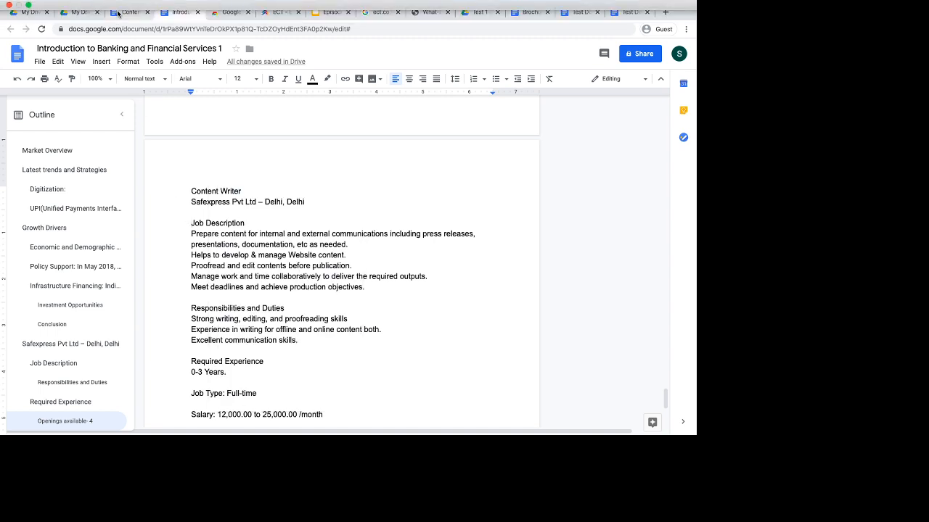
{"action": "left_click", "coordinate": [114, 12]}
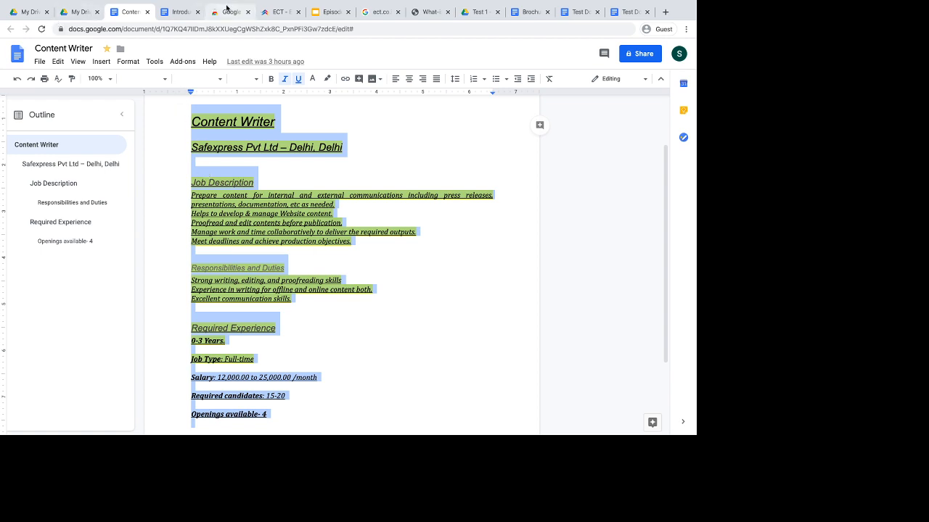
{"action": "left_click", "coordinate": [316, 13]}
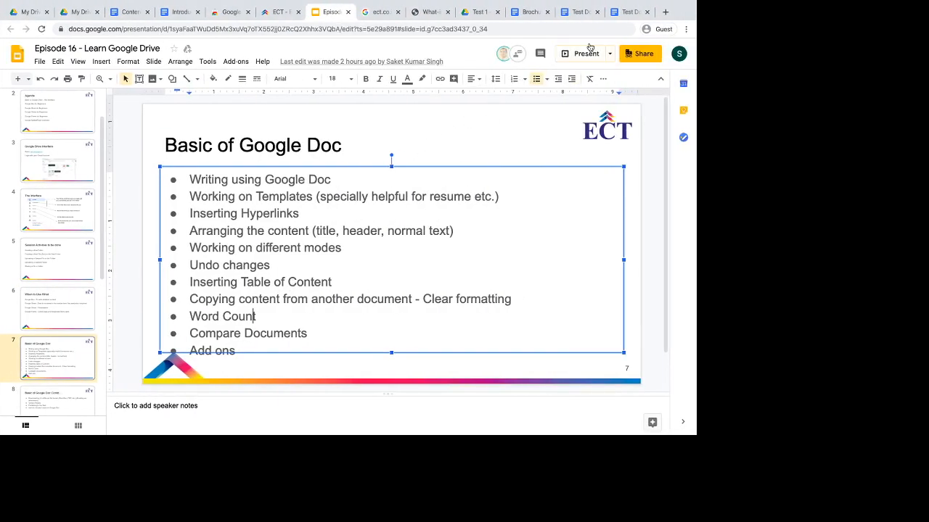
{"action": "left_click", "coordinate": [571, 16]}
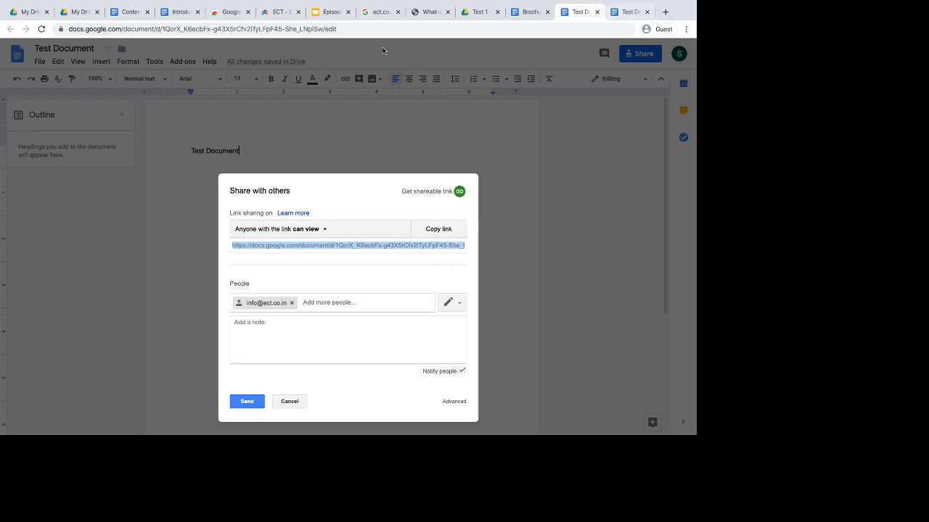
{"action": "left_click", "coordinate": [130, 13]}
{"action": "scroll", "coordinate": [292, 176], "scroll_direction": "up", "scroll_amount": 2}
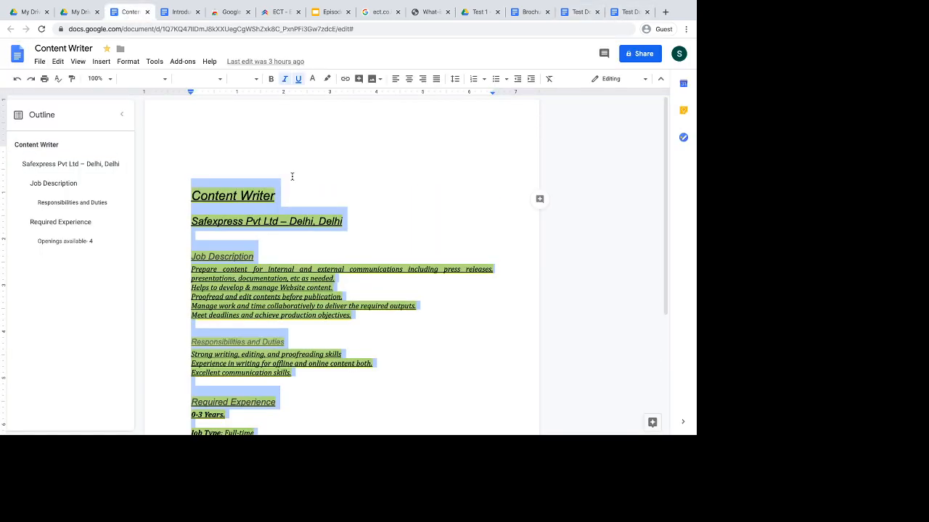
{"action": "left_click", "coordinate": [179, 12]}
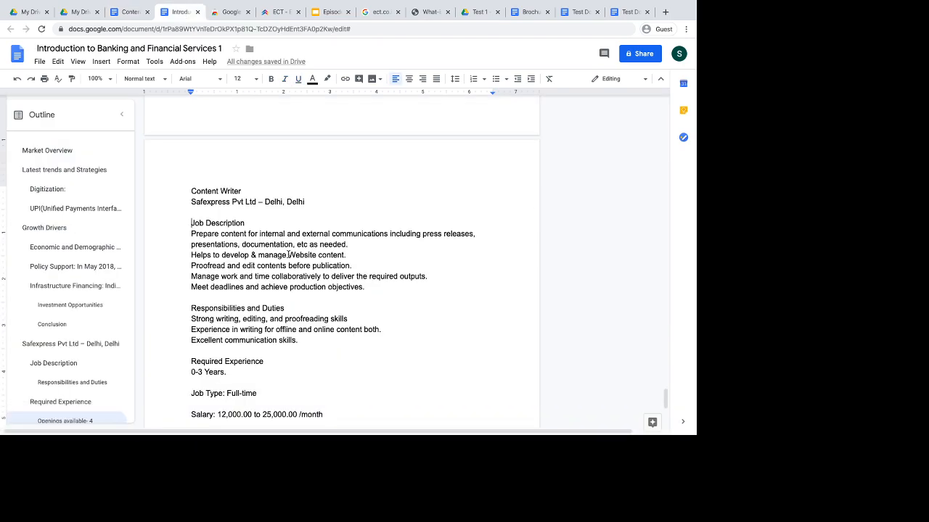
{"action": "scroll", "coordinate": [281, 233], "scroll_direction": "down", "scroll_amount": 4}
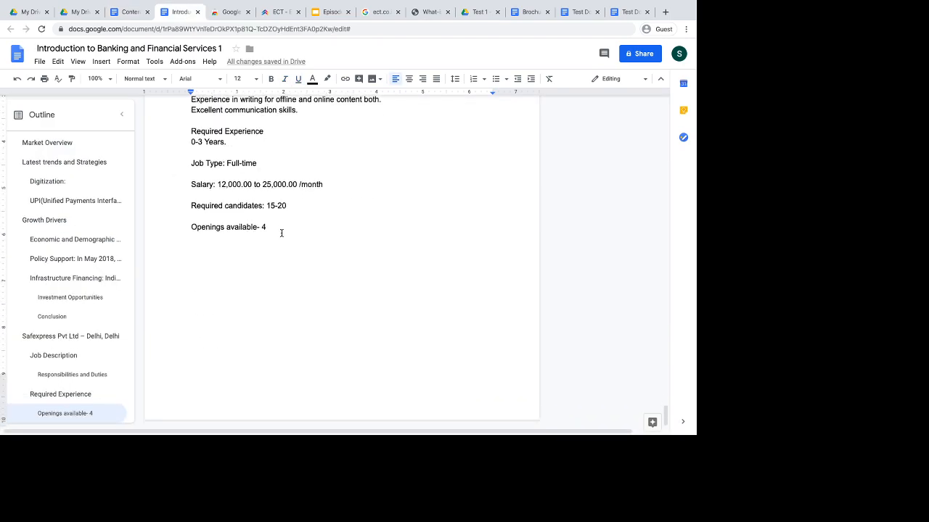
{"action": "scroll", "coordinate": [281, 233], "scroll_direction": "up", "scroll_amount": 20}
{"action": "scroll", "coordinate": [281, 233], "scroll_direction": "up", "scroll_amount": 15}
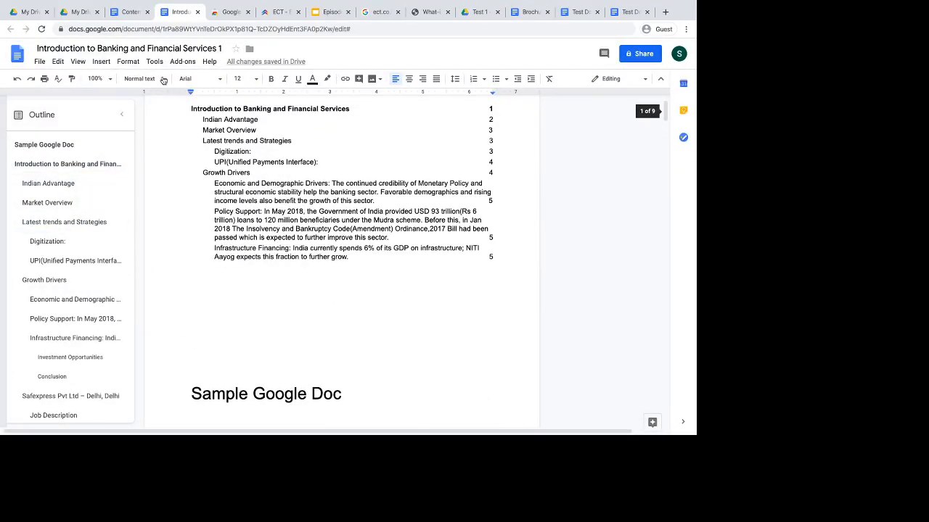
{"action": "scroll", "coordinate": [273, 177], "scroll_direction": "up", "scroll_amount": 1}
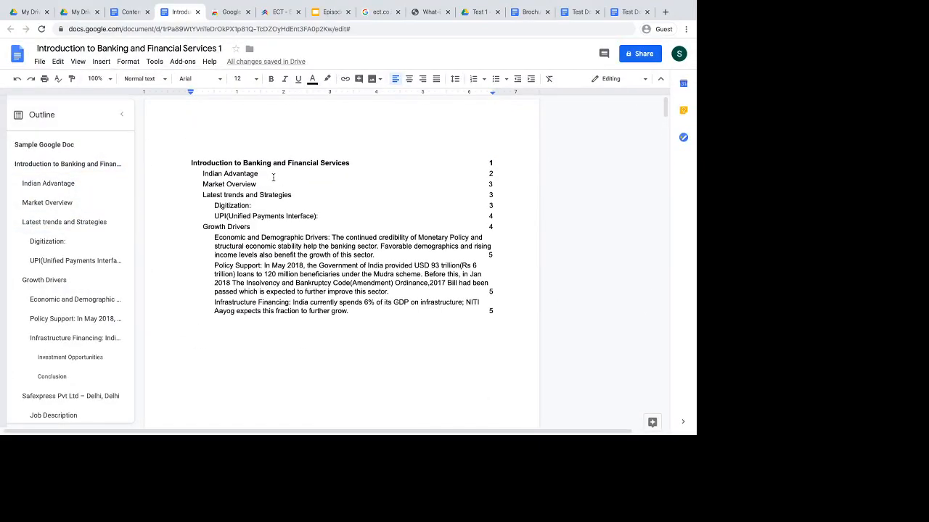
{"action": "left_click", "coordinate": [155, 62]}
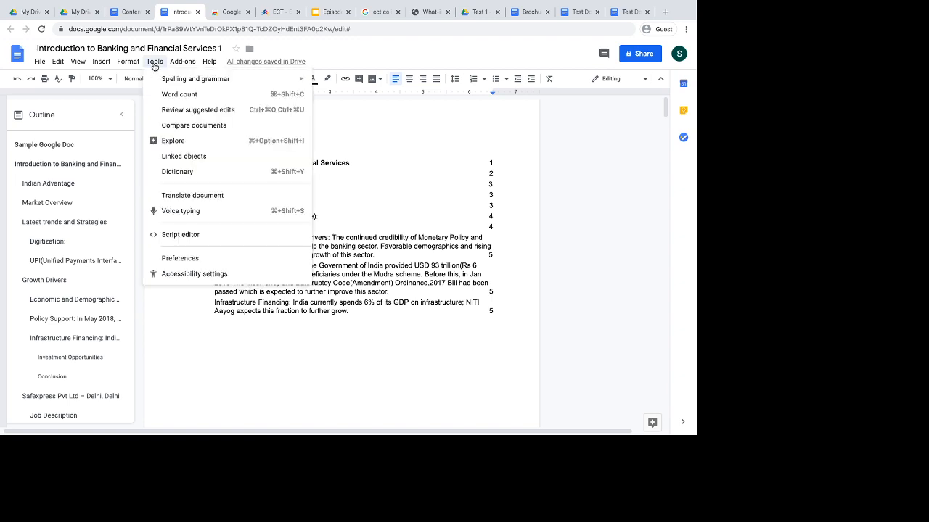
{"action": "left_click", "coordinate": [214, 95]}
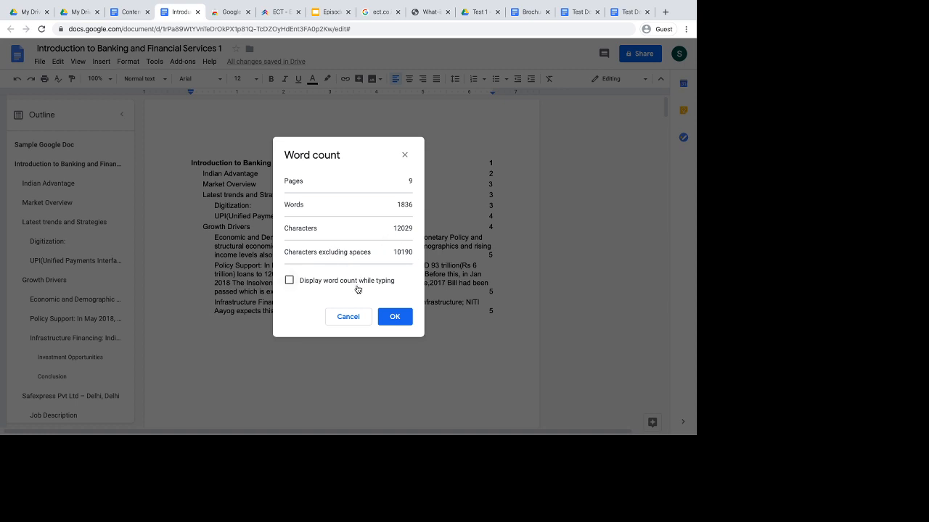
{"action": "left_click", "coordinate": [289, 282]}
{"action": "left_click", "coordinate": [396, 318]}
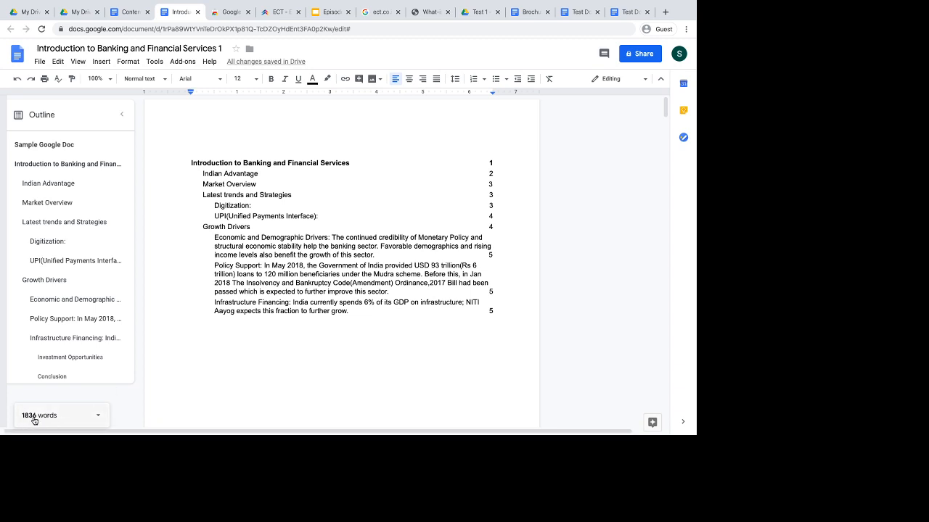
{"action": "left_click", "coordinate": [98, 415]}
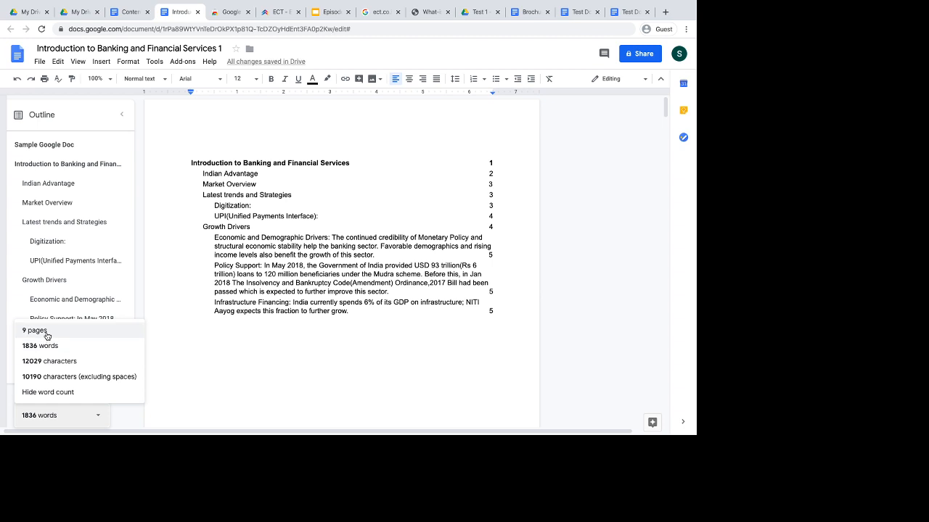
{"action": "left_click", "coordinate": [105, 415]}
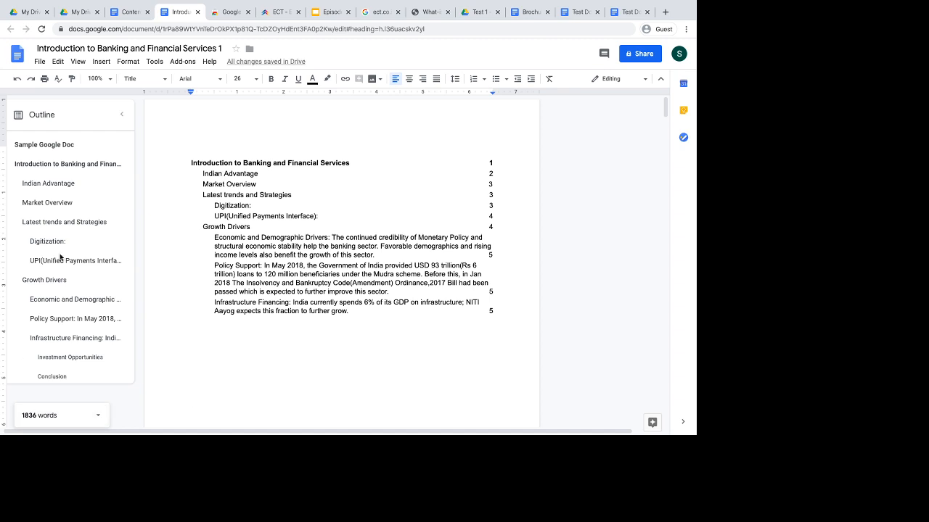
{"action": "left_click", "coordinate": [157, 61]}
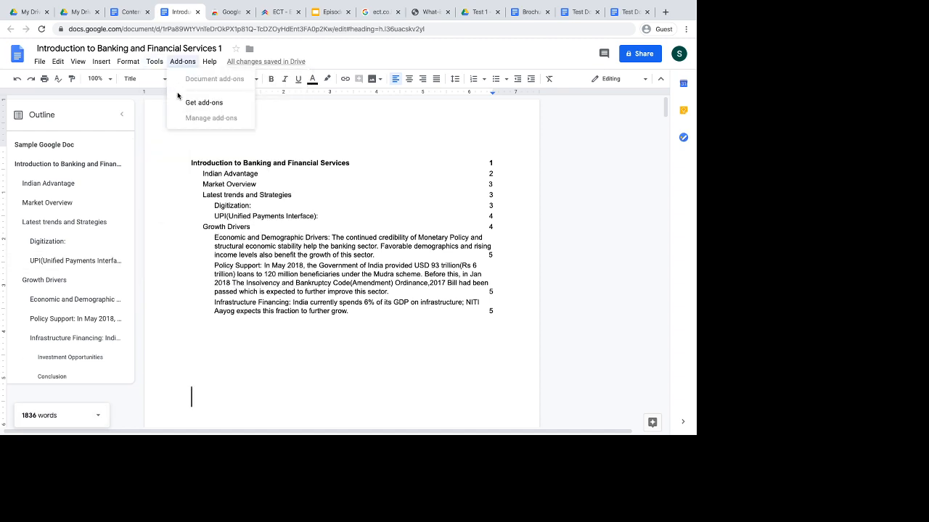
{"action": "left_click", "coordinate": [169, 95]}
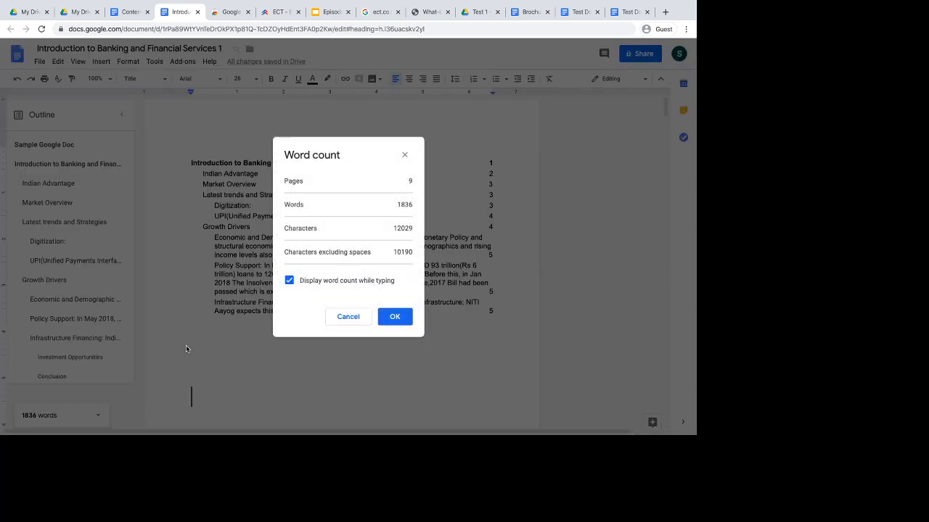
{"action": "left_click", "coordinate": [394, 316]}
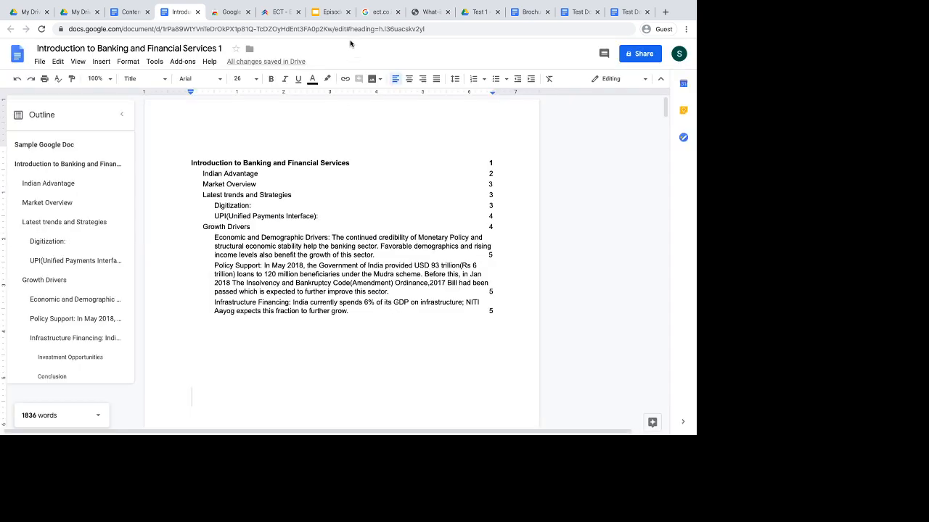
{"action": "left_click", "coordinate": [332, 14]}
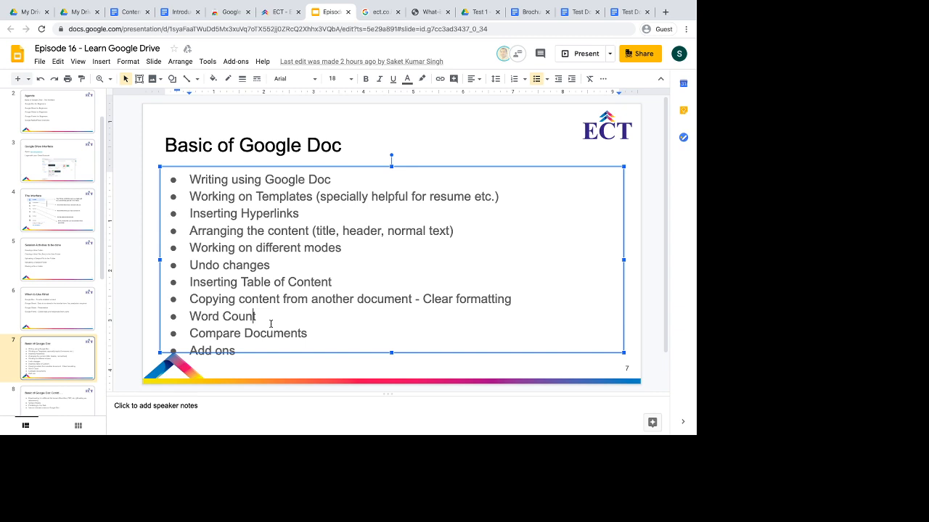
{"action": "left_click", "coordinate": [176, 12]}
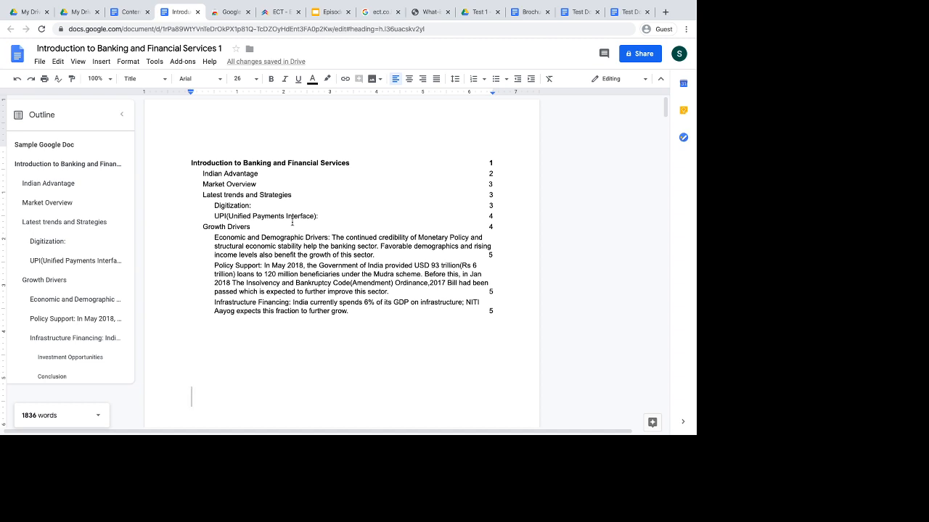
{"action": "scroll", "coordinate": [292, 222], "scroll_direction": "down", "scroll_amount": 5}
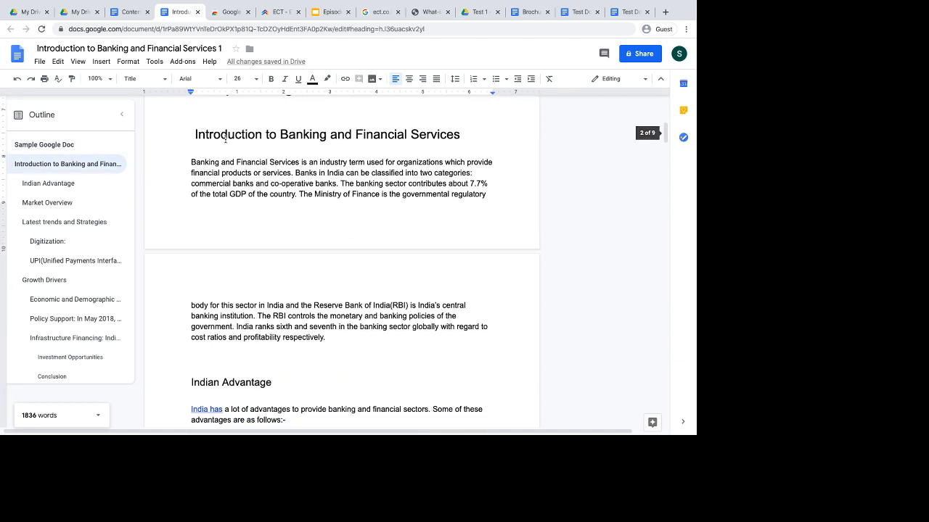
In Suggesting mode, delete the paragraph under Indian Advantage and accept the suggestion.
{"action": "scroll", "coordinate": [231, 314], "scroll_direction": "down", "scroll_amount": 3}
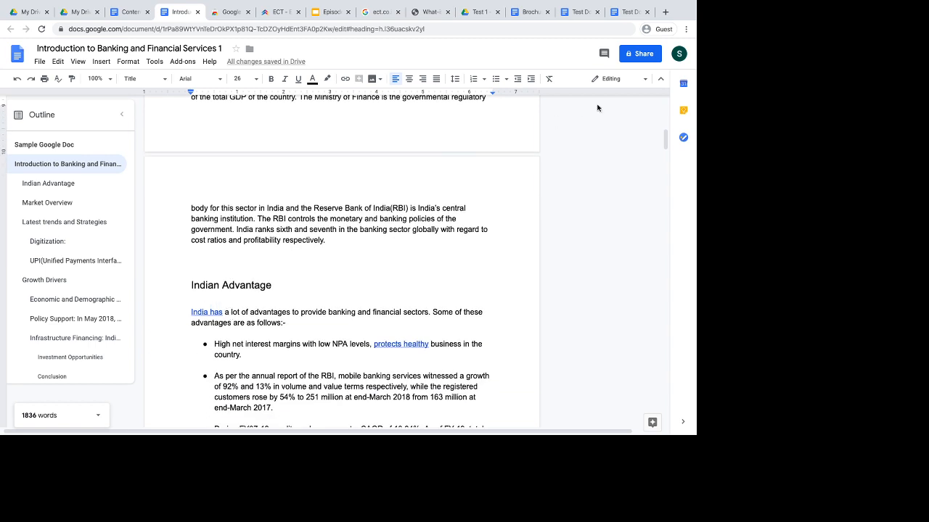
{"action": "left_click", "coordinate": [612, 78]}
{"action": "left_click", "coordinate": [618, 129]}
{"action": "left_click_drag", "start_coordinate": [191, 313], "coordinate": [304, 323]}
{"action": "key", "text": "Delete"}
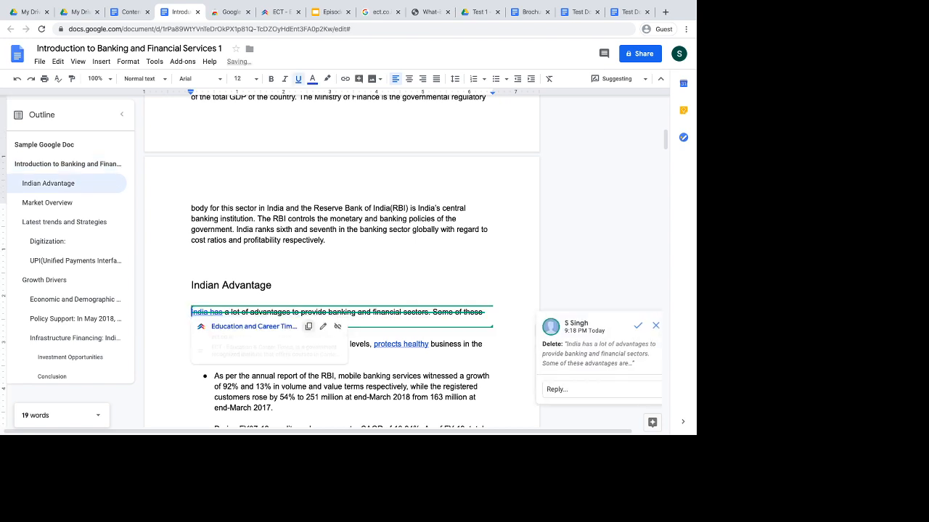
{"action": "left_click", "coordinate": [636, 327]}
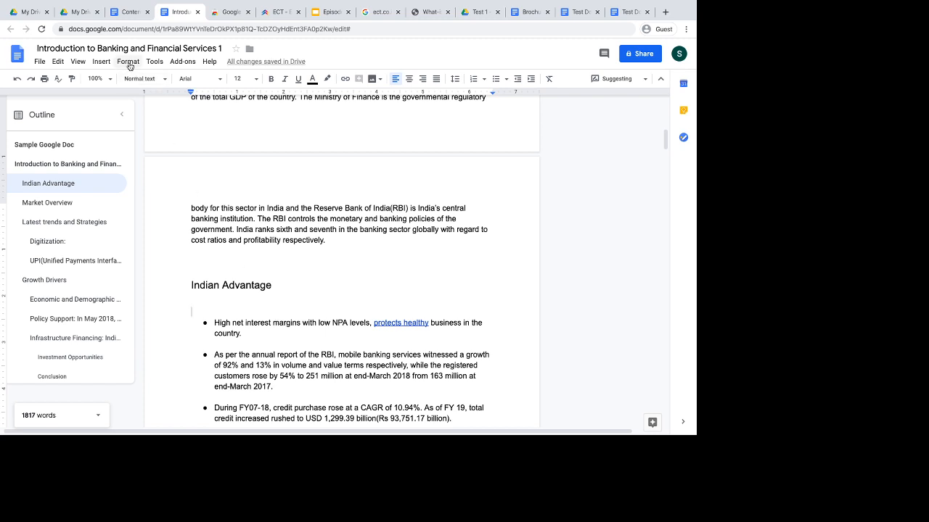
Compare against 'Introduction to Banking and Financial Services 2' with comments included, and open the result.
{"action": "left_click", "coordinate": [154, 62]}
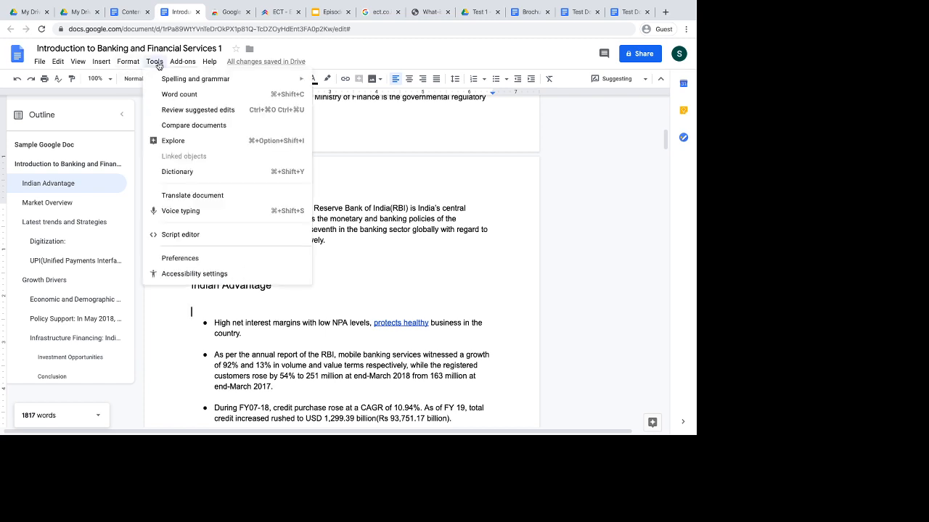
{"action": "left_click", "coordinate": [178, 128]}
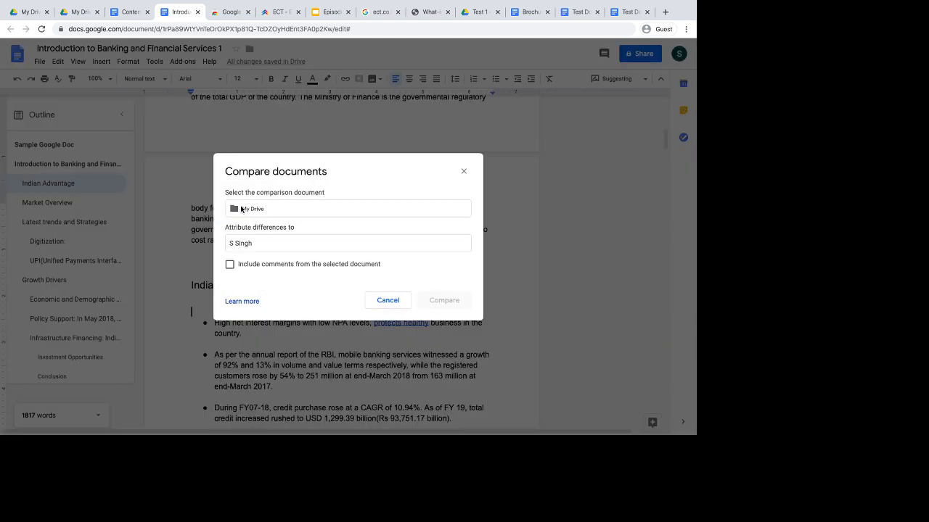
{"action": "left_click", "coordinate": [237, 210]}
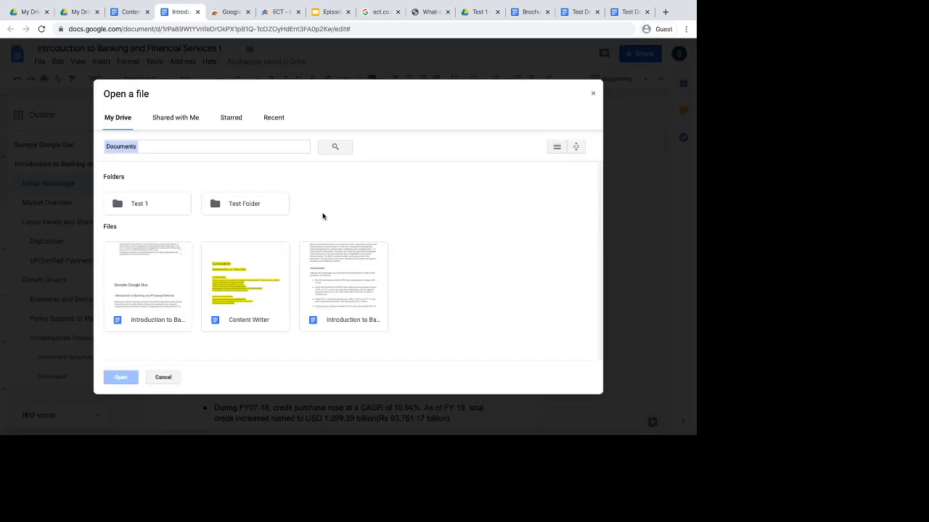
{"action": "left_click", "coordinate": [336, 280]}
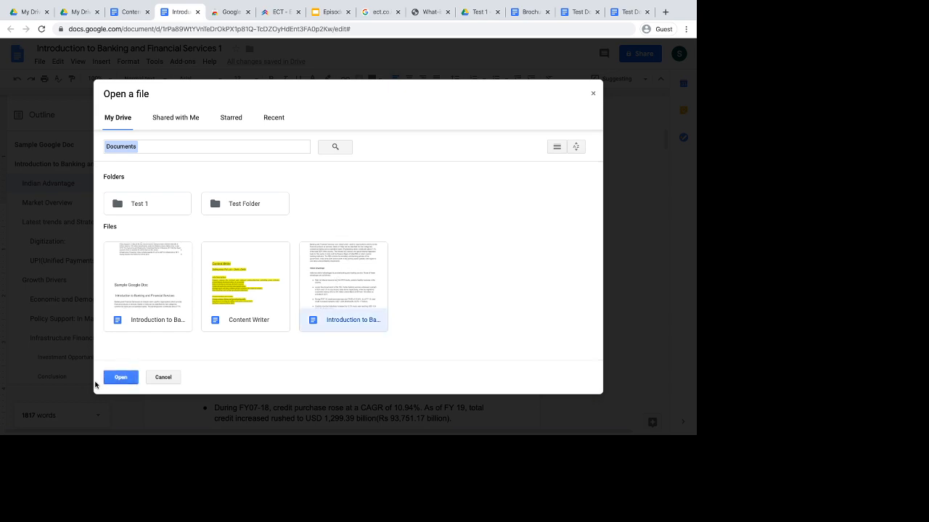
{"action": "left_click", "coordinate": [119, 379]}
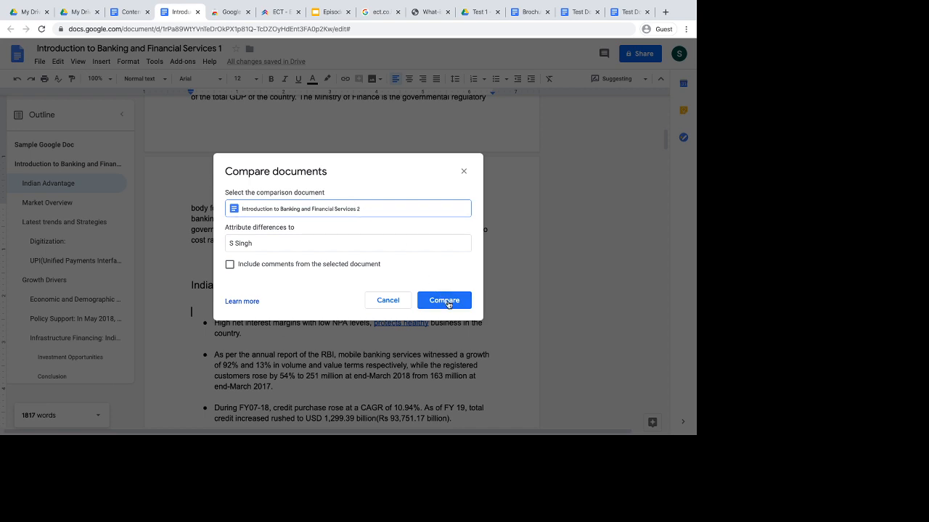
{"action": "left_click", "coordinate": [286, 266]}
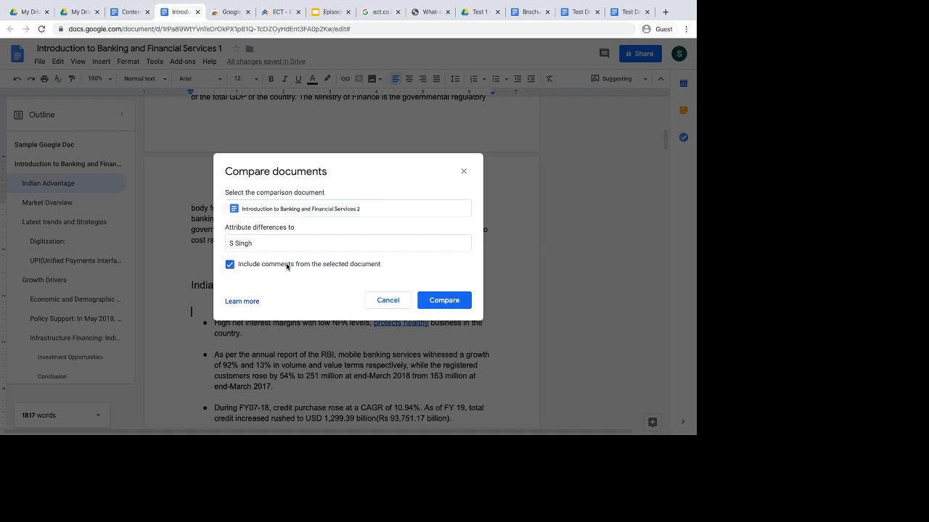
{"action": "left_click", "coordinate": [444, 302]}
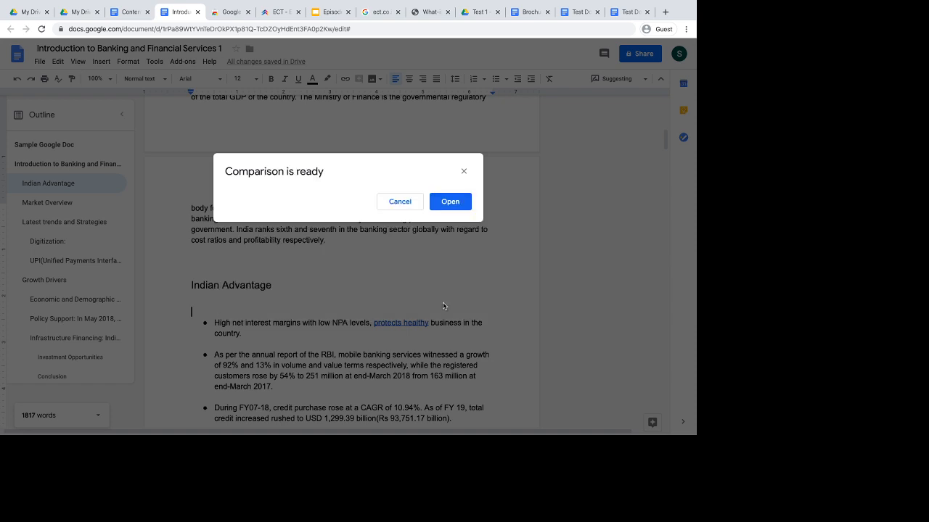
{"action": "left_click", "coordinate": [449, 201]}
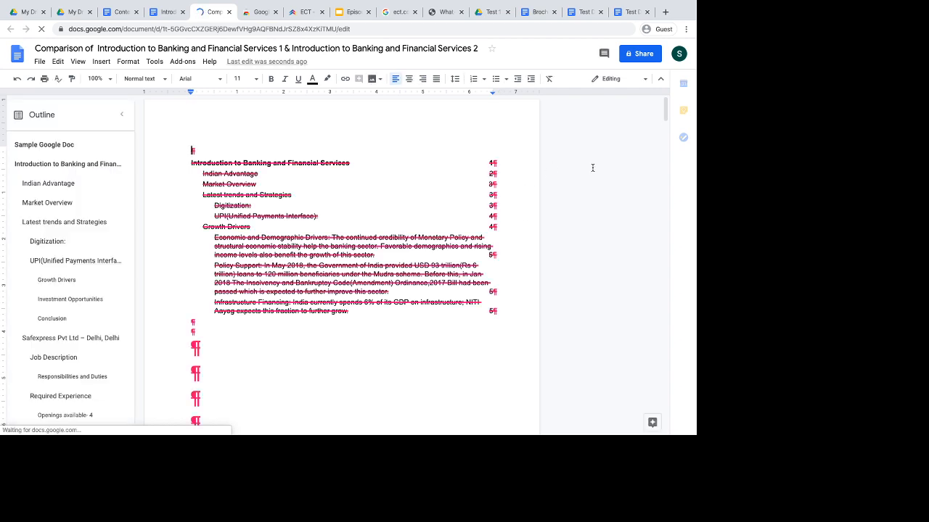
Look through the comparison's nine suggested differences, then close the comparison document.
{"action": "scroll", "coordinate": [365, 239], "scroll_direction": "down", "scroll_amount": 10}
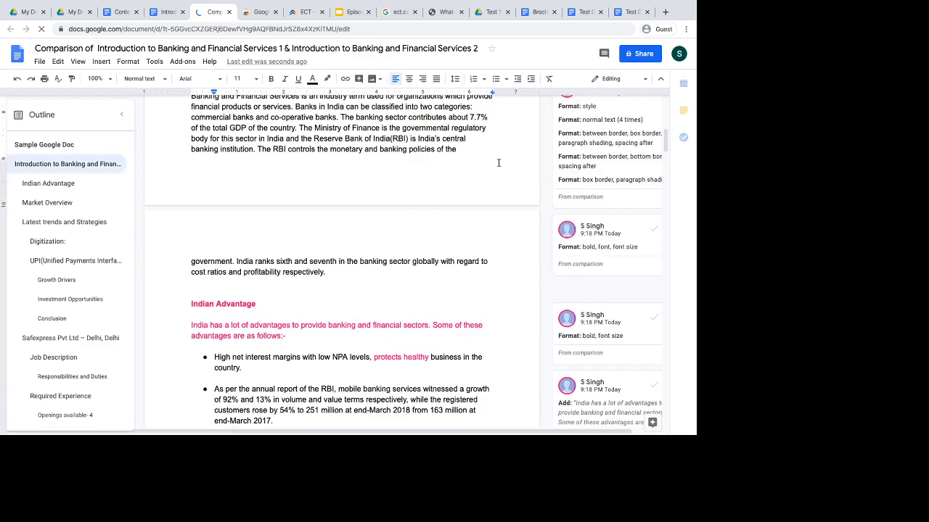
{"action": "scroll", "coordinate": [480, 190], "scroll_direction": "down", "scroll_amount": 5}
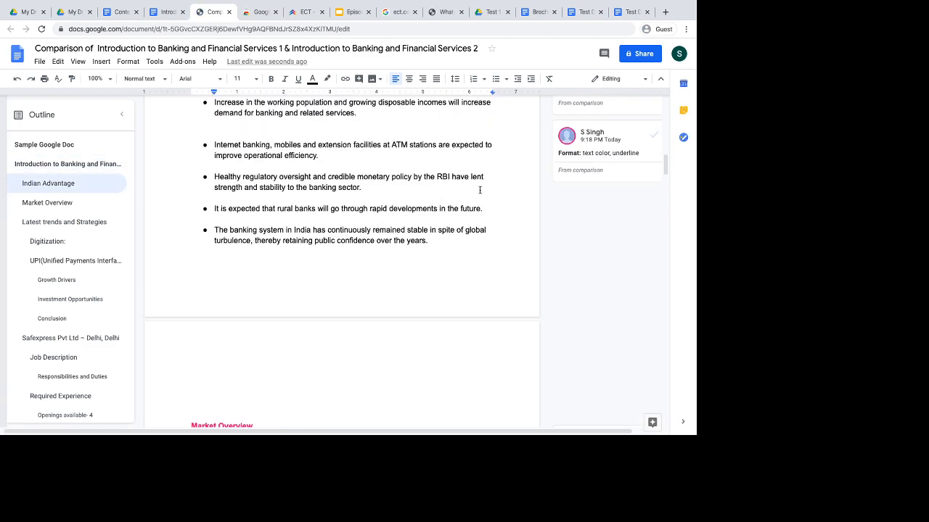
{"action": "scroll", "coordinate": [480, 190], "scroll_direction": "up", "scroll_amount": 5}
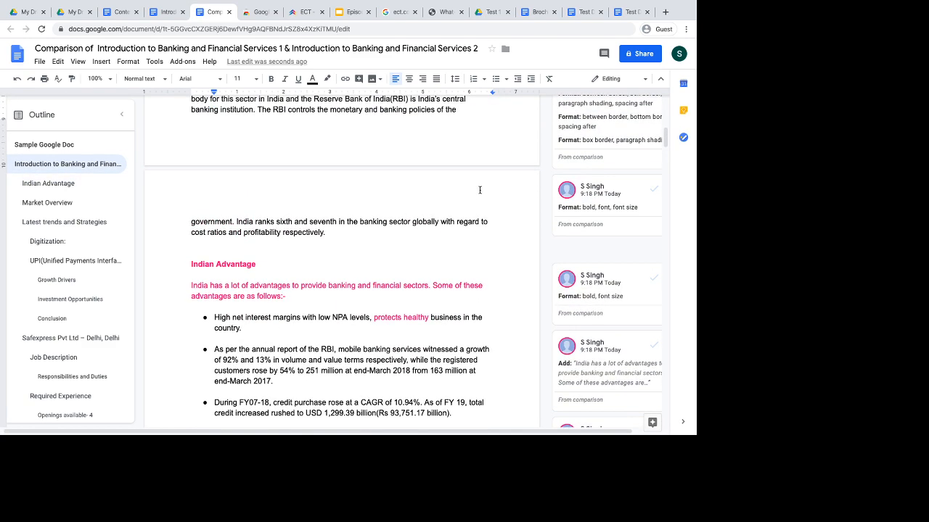
{"action": "scroll", "coordinate": [479, 190], "scroll_direction": "down", "scroll_amount": 20}
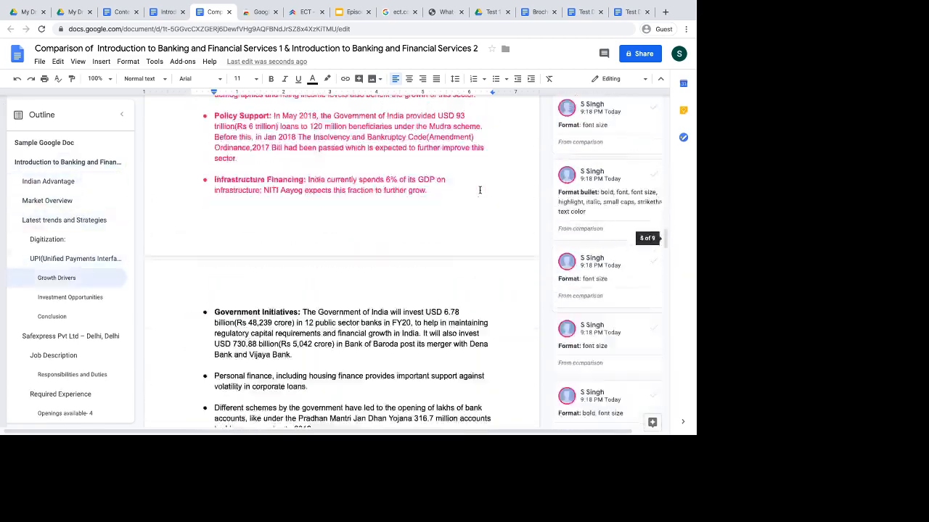
{"action": "scroll", "coordinate": [479, 190], "scroll_direction": "down", "scroll_amount": 15}
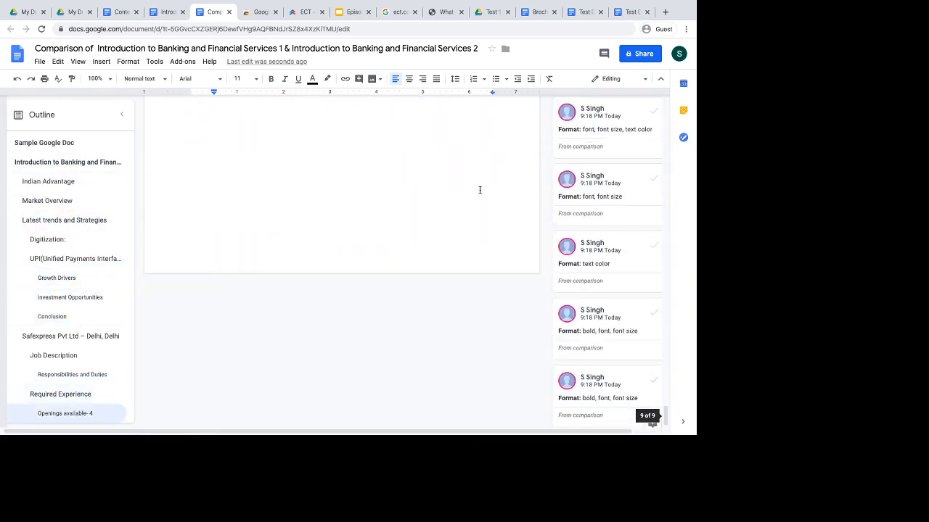
{"action": "scroll", "coordinate": [479, 190], "scroll_direction": "up", "scroll_amount": 8}
{"action": "scroll", "coordinate": [480, 190], "scroll_direction": "up", "scroll_amount": 20}
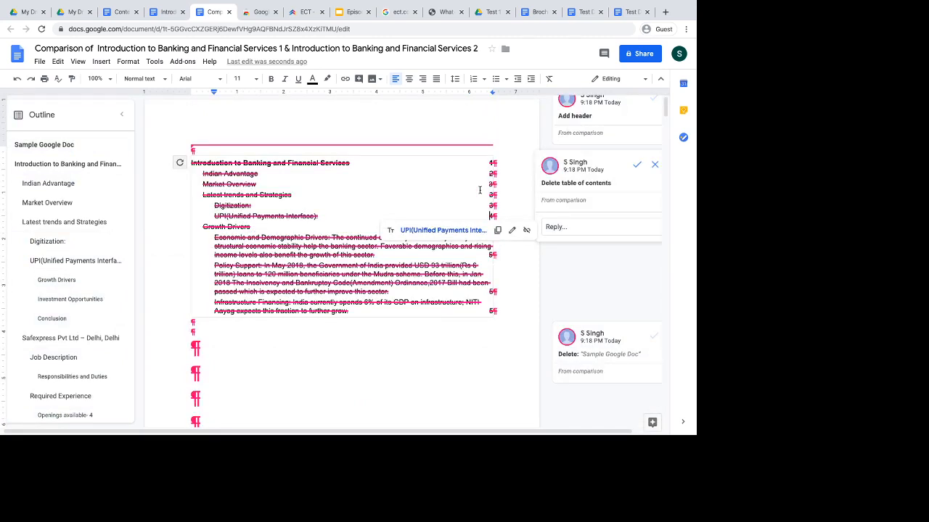
{"action": "left_click", "coordinate": [228, 12]}
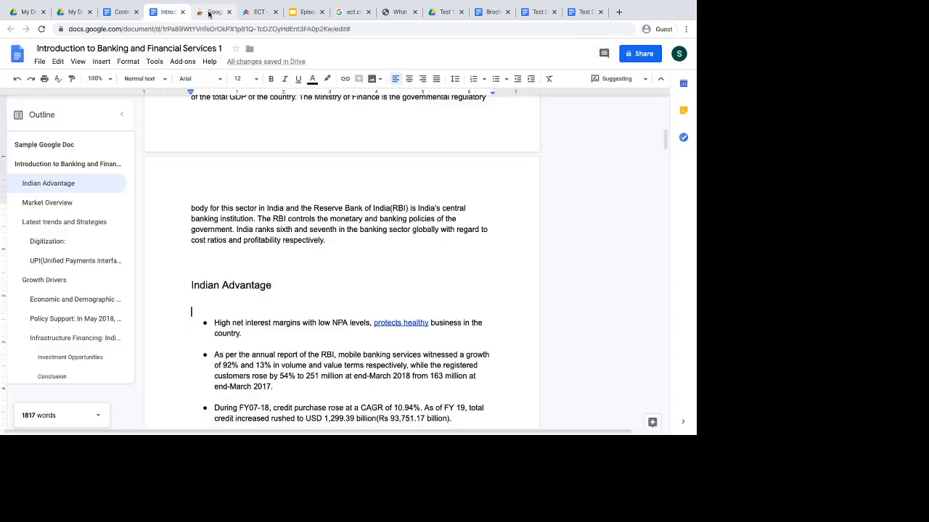
Restore the banking document to its January 23, 6:21 PM version from Version history.
{"action": "left_click", "coordinate": [253, 62]}
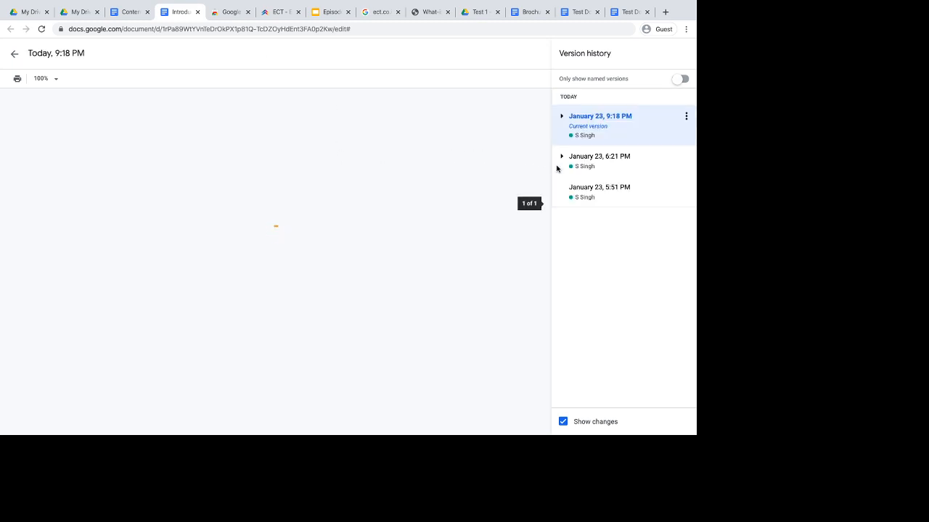
{"action": "left_click", "coordinate": [585, 120]}
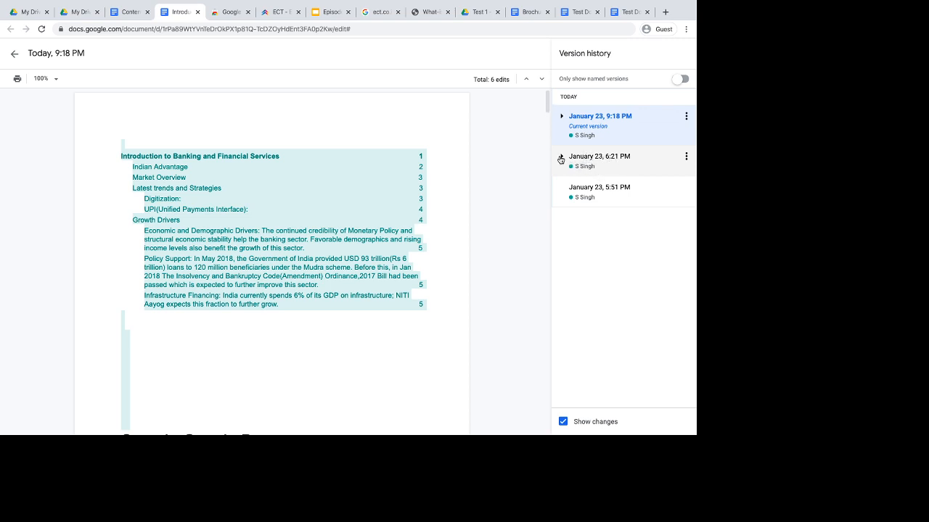
{"action": "left_click", "coordinate": [578, 161]}
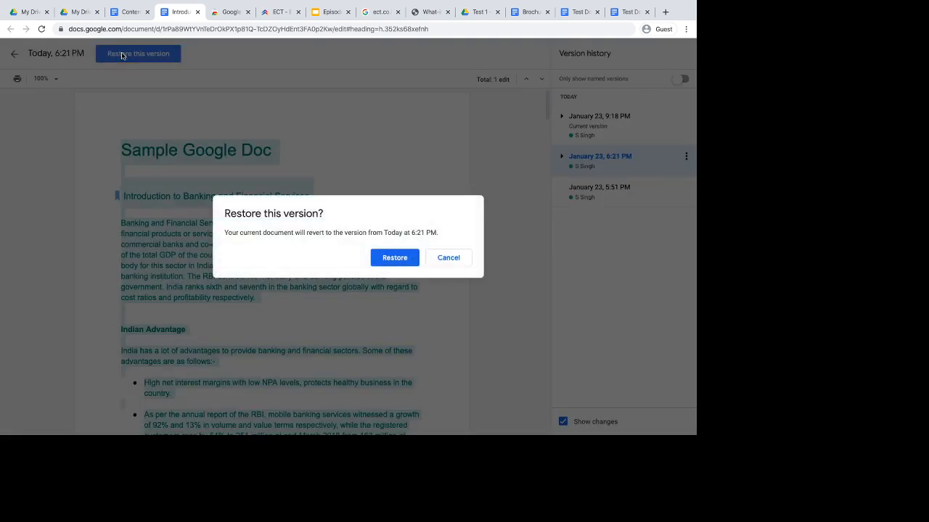
{"action": "left_click", "coordinate": [123, 57]}
{"action": "left_click", "coordinate": [386, 263]}
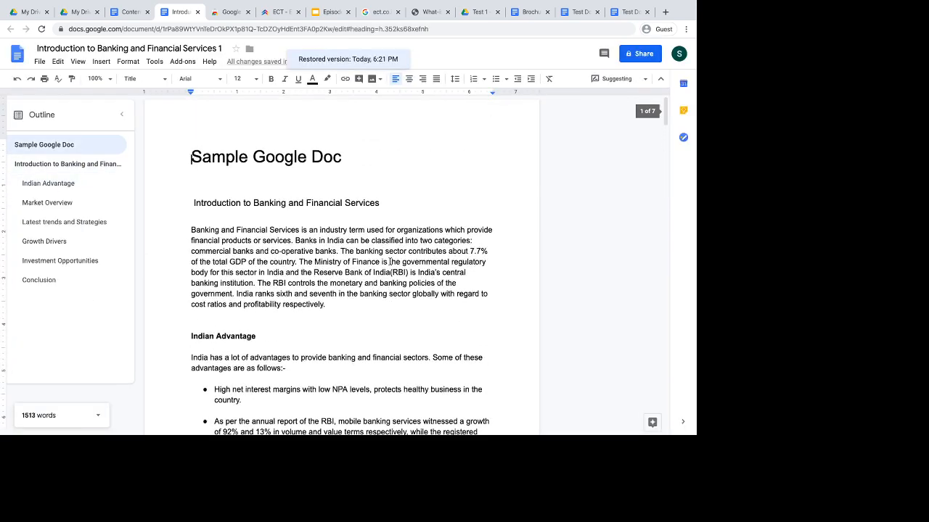
Make a copy of the banking document with its name ending in 3 instead of 1.
{"action": "left_click", "coordinate": [39, 60]}
{"action": "left_click", "coordinate": [69, 133]}
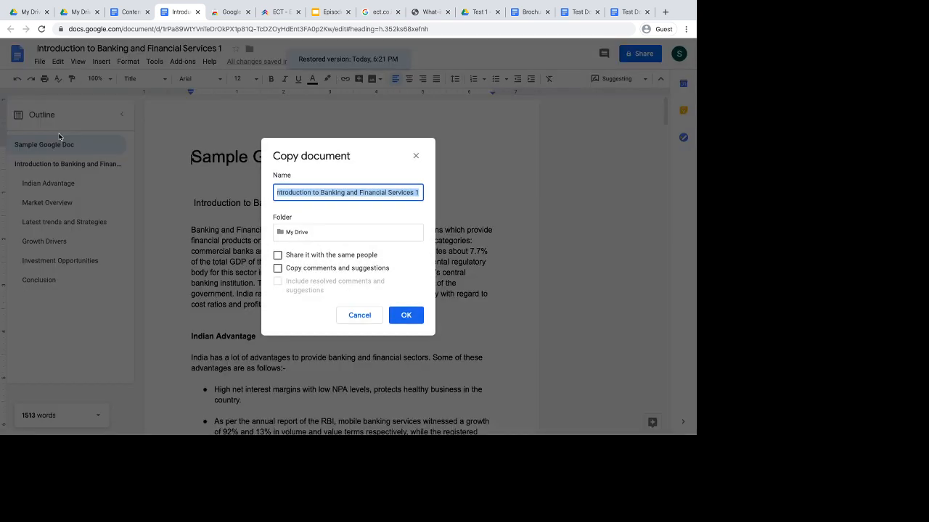
{"action": "left_click", "coordinate": [418, 192]}
{"action": "key", "text": "BackSpace"}
{"action": "key", "text": "BackSpace"}
{"action": "type", "text": "3"}
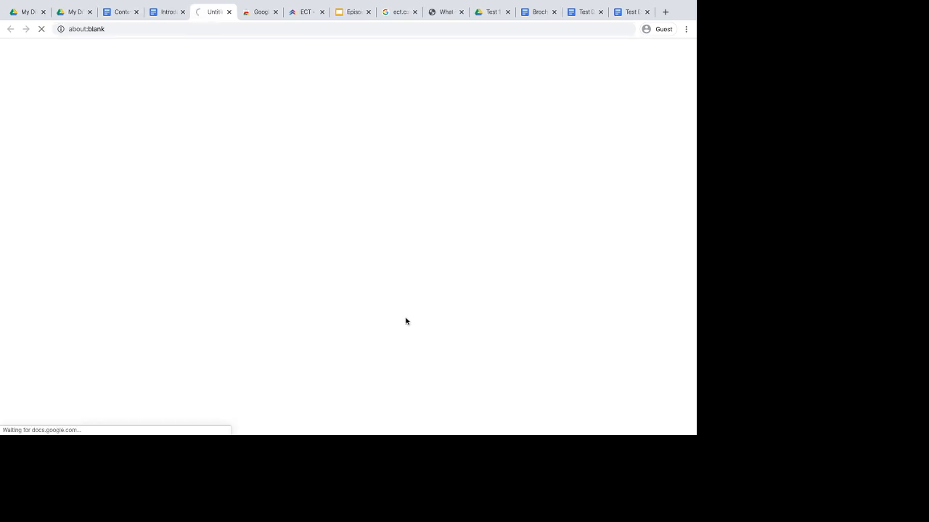
{"action": "left_click", "coordinate": [165, 20]}
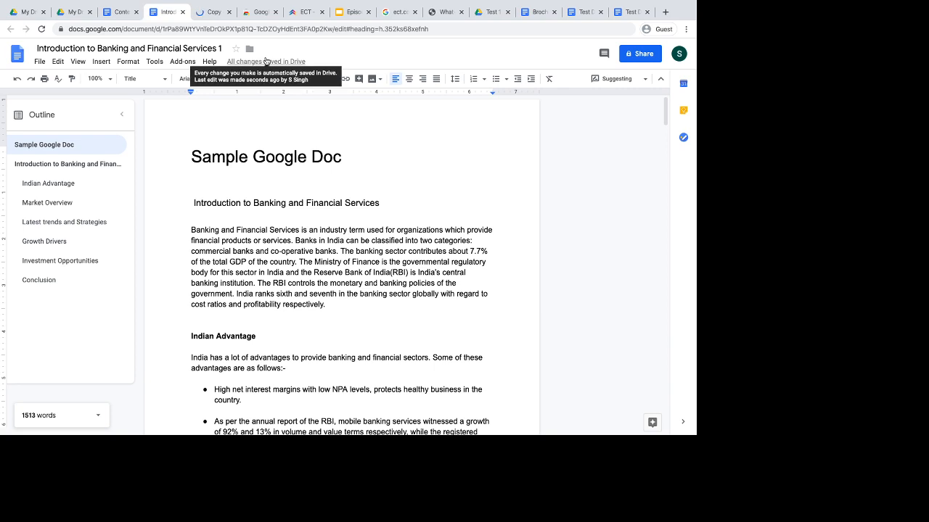
Restore the January 23, 9:18 PM version, which brings back the table of contents.
{"action": "left_click", "coordinate": [266, 61]}
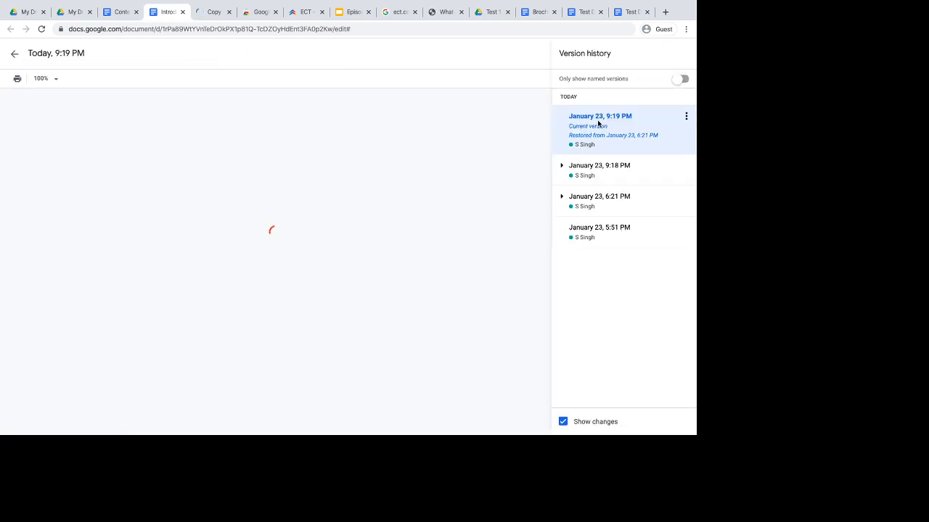
{"action": "left_click", "coordinate": [587, 168]}
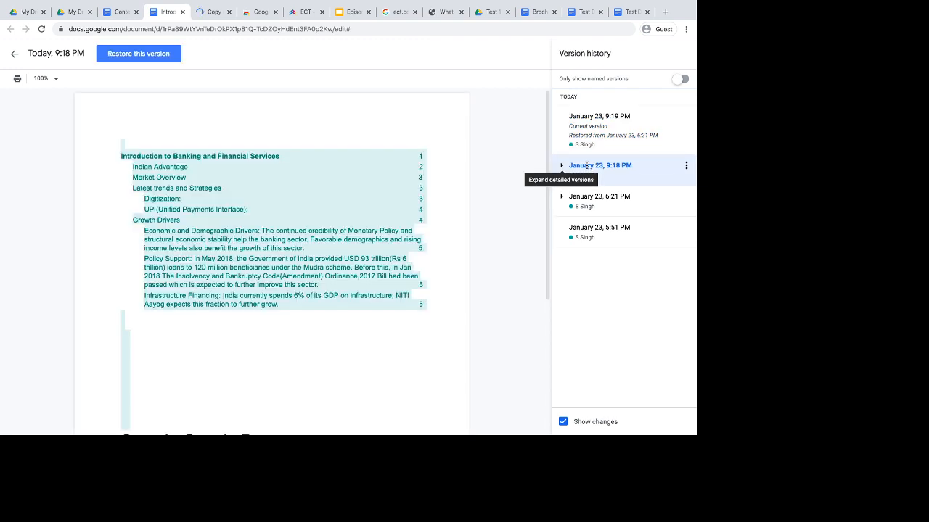
{"action": "left_click", "coordinate": [587, 166]}
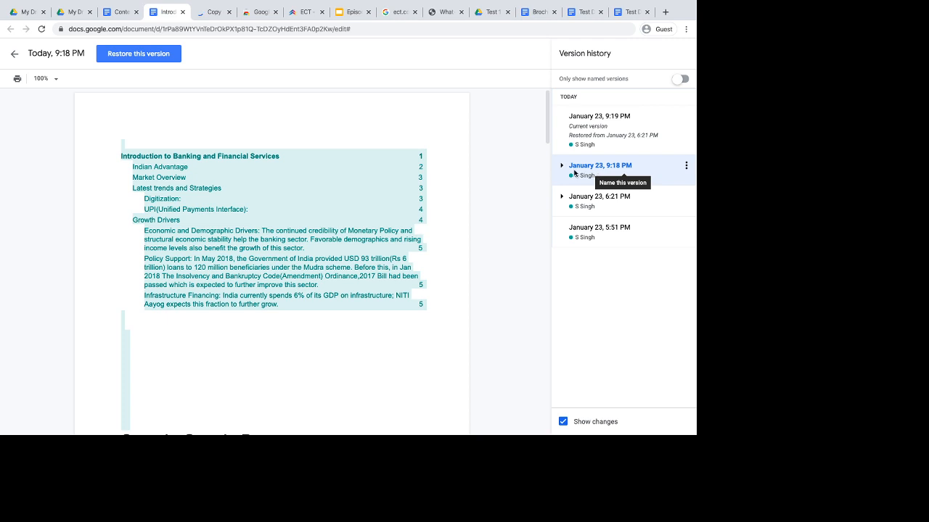
{"action": "left_click", "coordinate": [121, 56]}
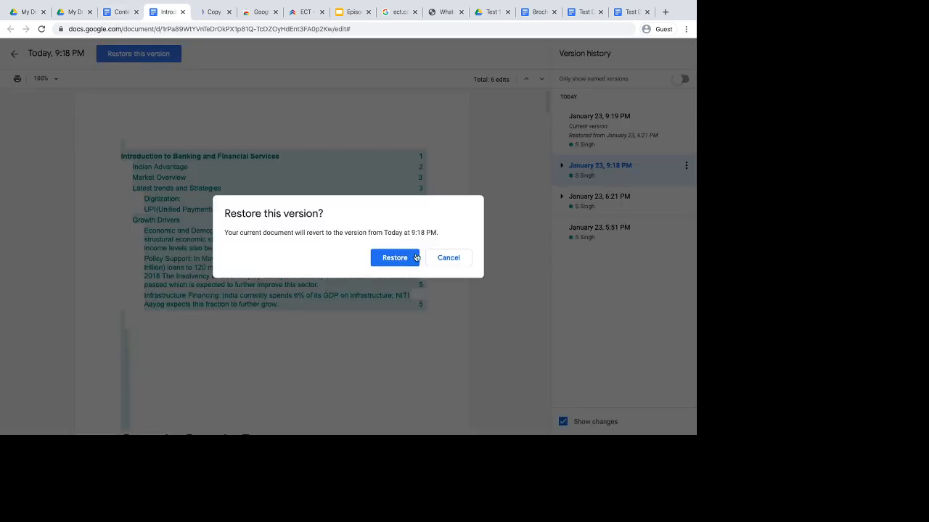
{"action": "key", "text": "Escape"}
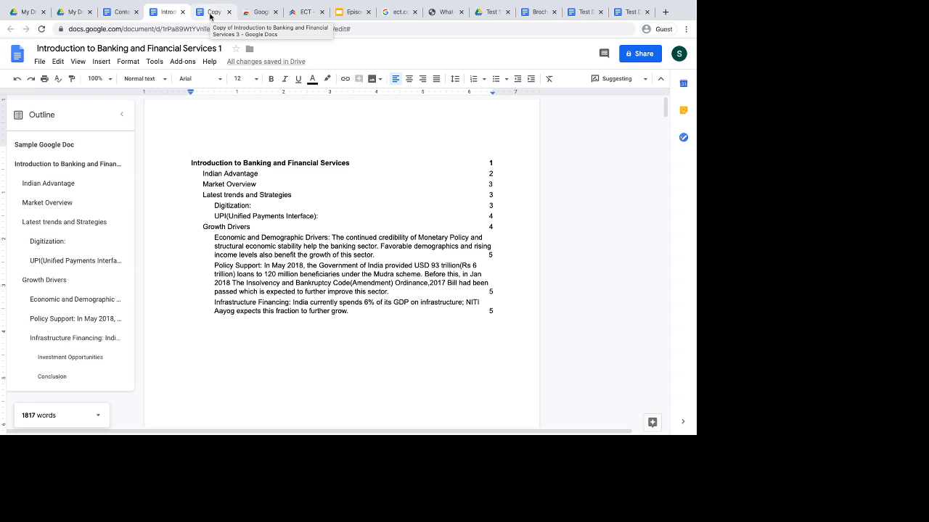
{"action": "left_click", "coordinate": [352, 13]}
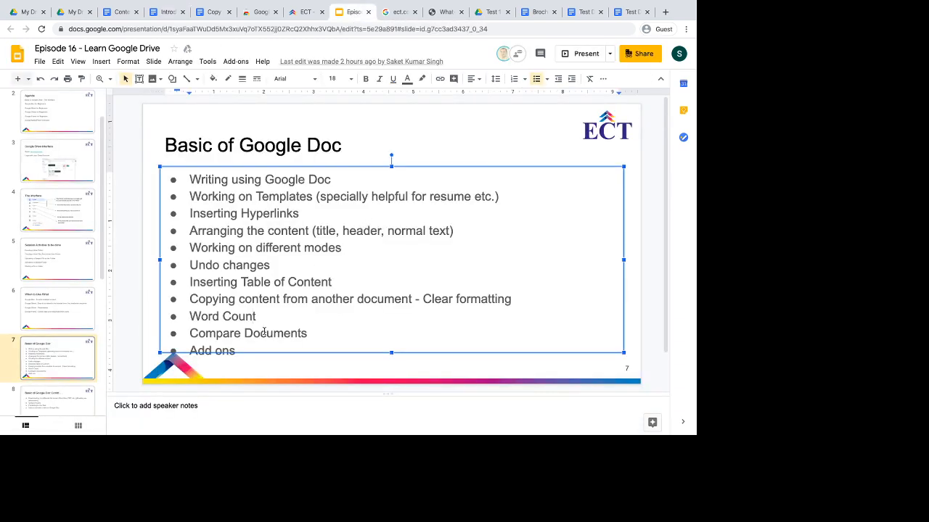
Look over the 'Basic of Google Doc' slide in Episode 16, then return to the banking document.
{"action": "scroll", "coordinate": [263, 332], "scroll_direction": "down", "scroll_amount": 1}
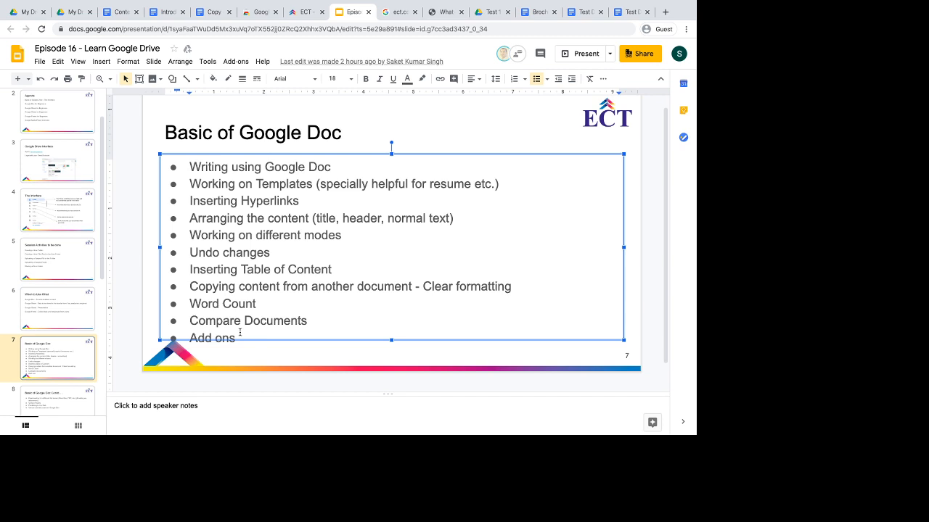
{"action": "left_click", "coordinate": [171, 13]}
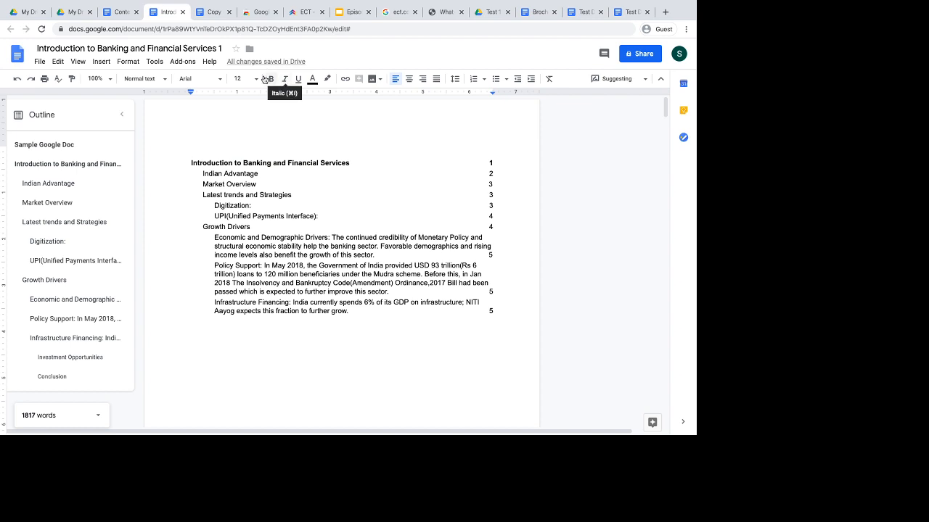
Find EasyBib Bibliography Creator under Add-ons > Get add-ons, start its install, and continue past the permission prompt.
{"action": "left_click", "coordinate": [187, 63]}
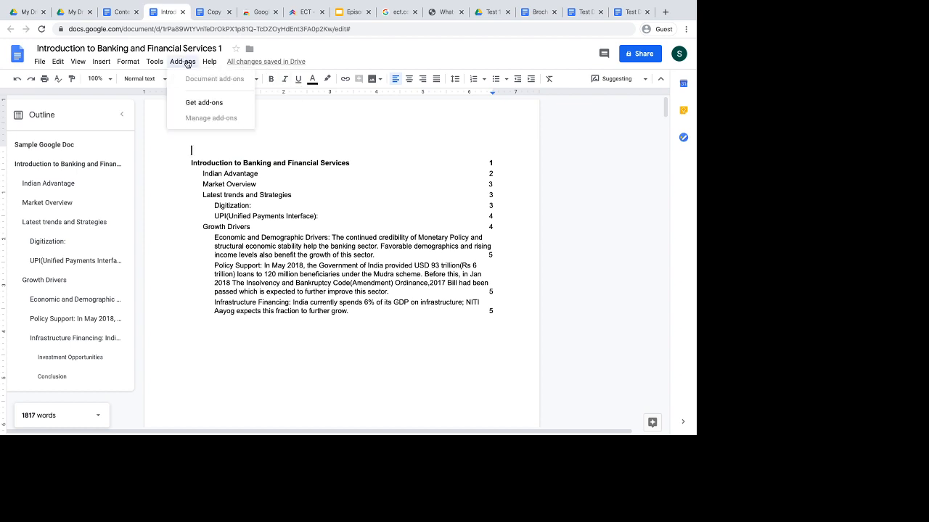
{"action": "left_click", "coordinate": [204, 104]}
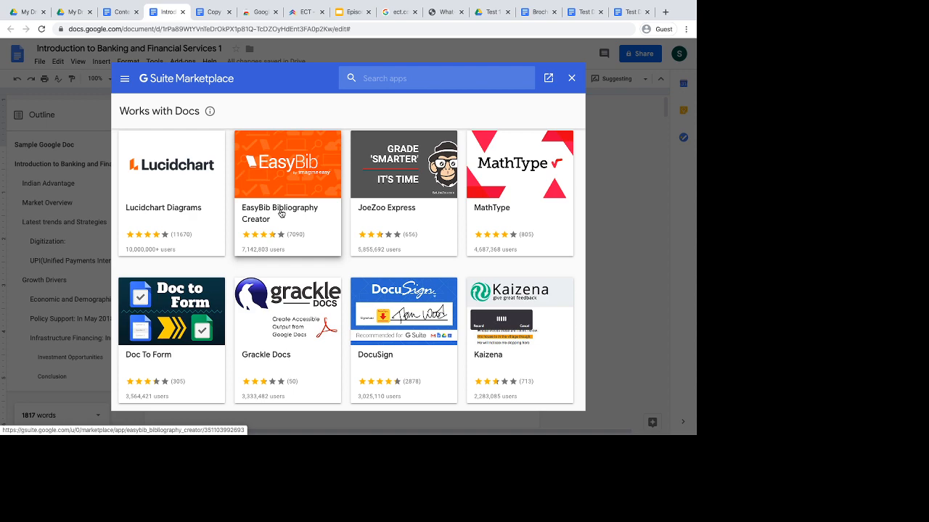
{"action": "left_click", "coordinate": [280, 212]}
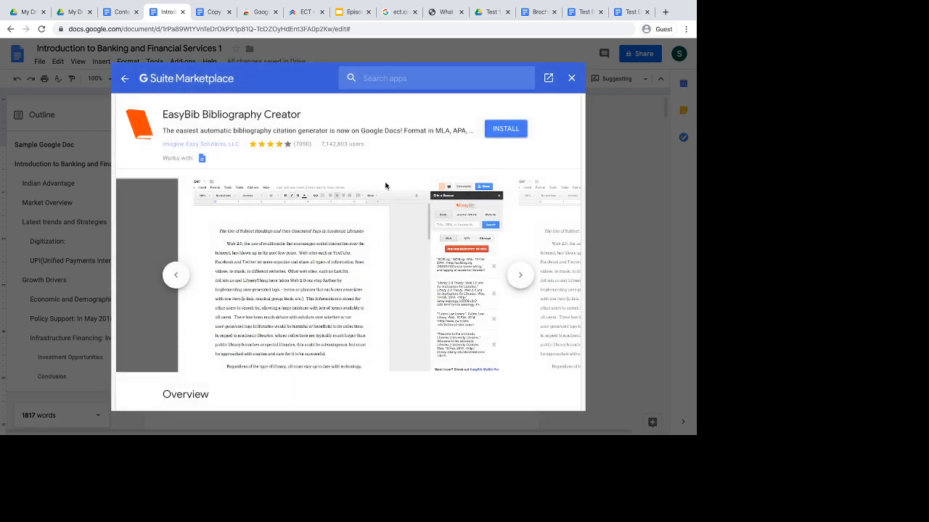
{"action": "left_click", "coordinate": [510, 130]}
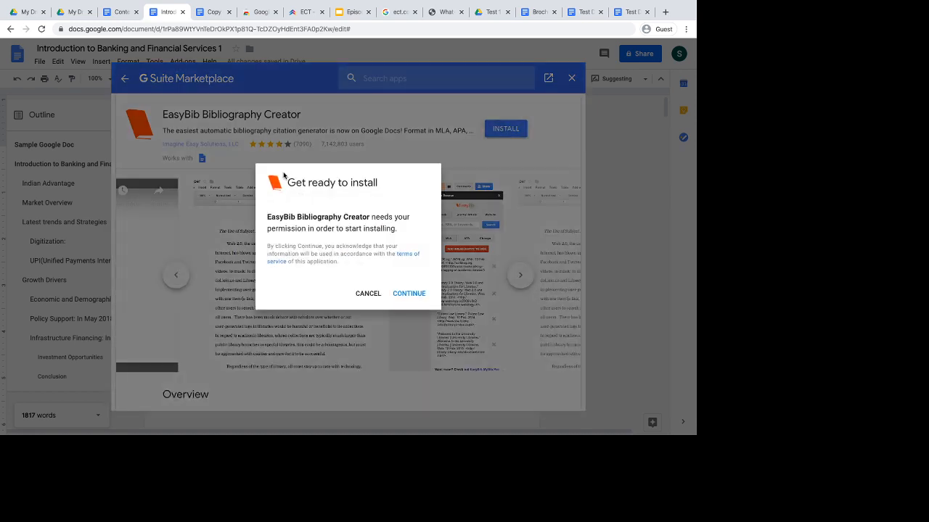
{"action": "left_click", "coordinate": [410, 294]}
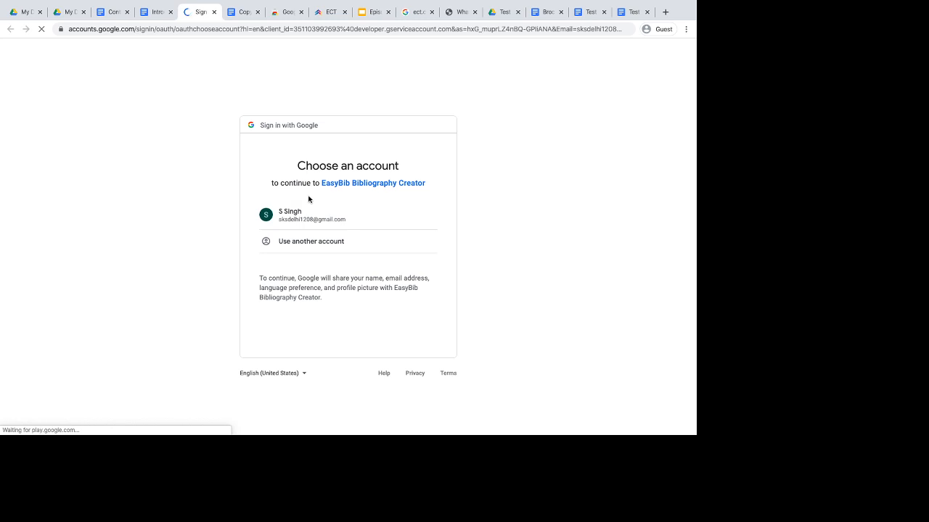
Choose the Google account, allow EasyBib access, and dismiss the installed confirmation.
{"action": "left_click", "coordinate": [301, 219]}
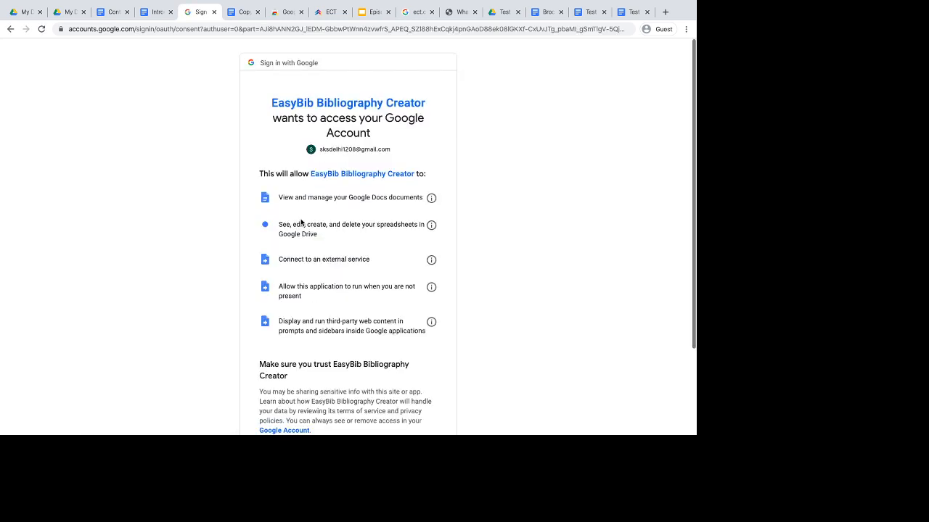
{"action": "scroll", "coordinate": [390, 277], "scroll_direction": "down", "scroll_amount": 2}
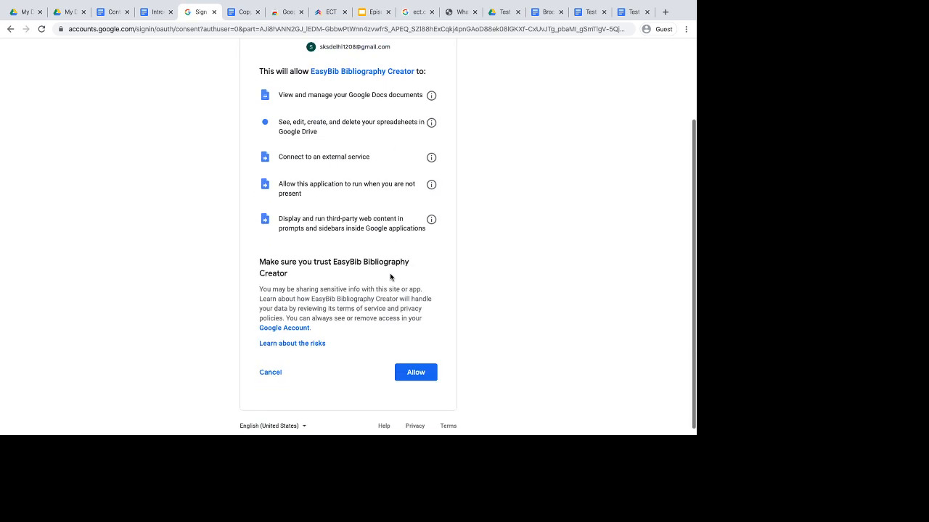
{"action": "left_click", "coordinate": [413, 368]}
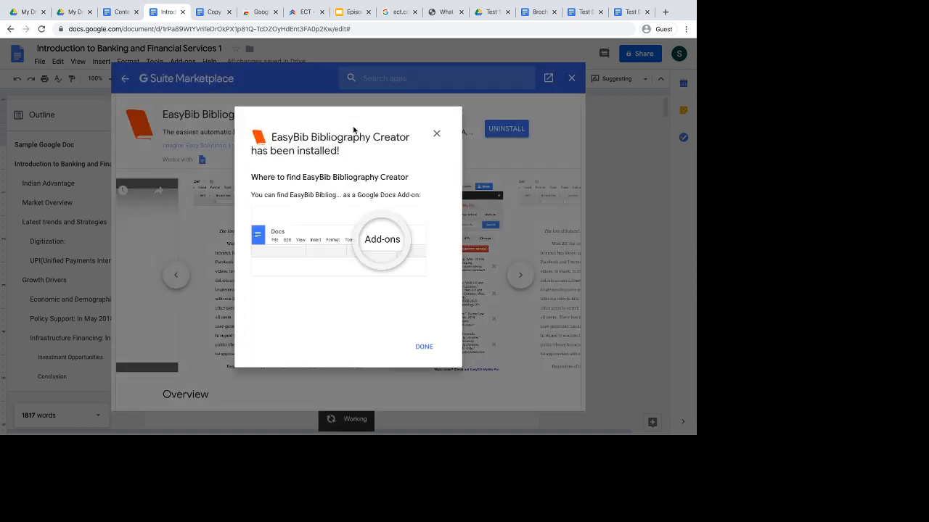
{"action": "left_click", "coordinate": [424, 346]}
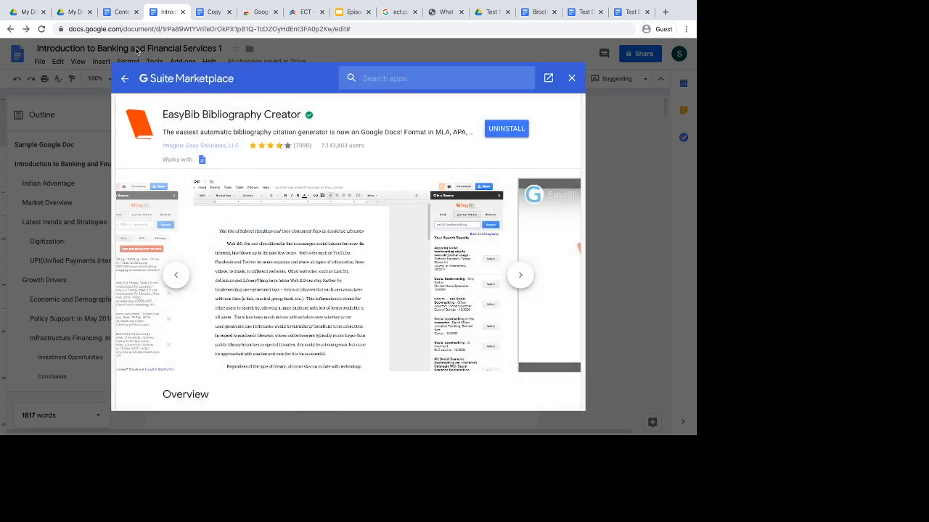
Close the G Suite Marketplace window to get back to the banking document.
{"action": "left_click", "coordinate": [121, 13]}
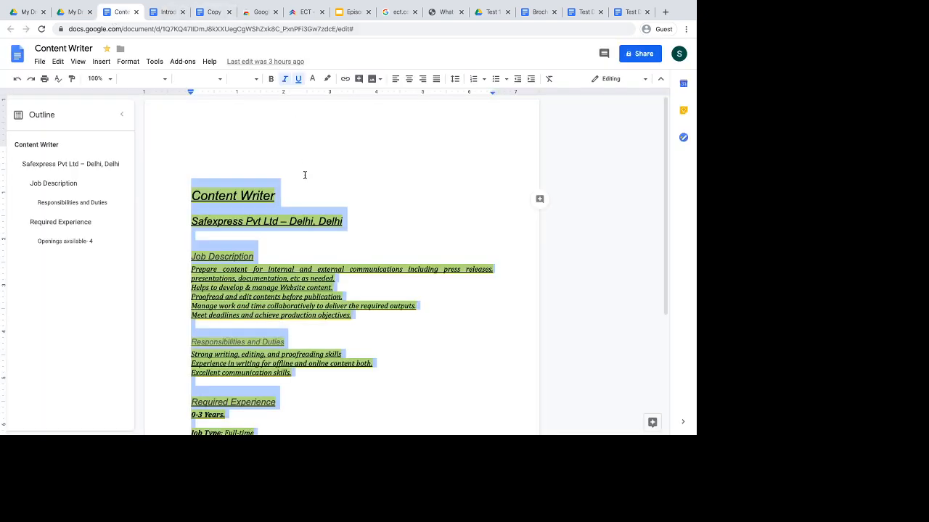
{"action": "left_click", "coordinate": [168, 11]}
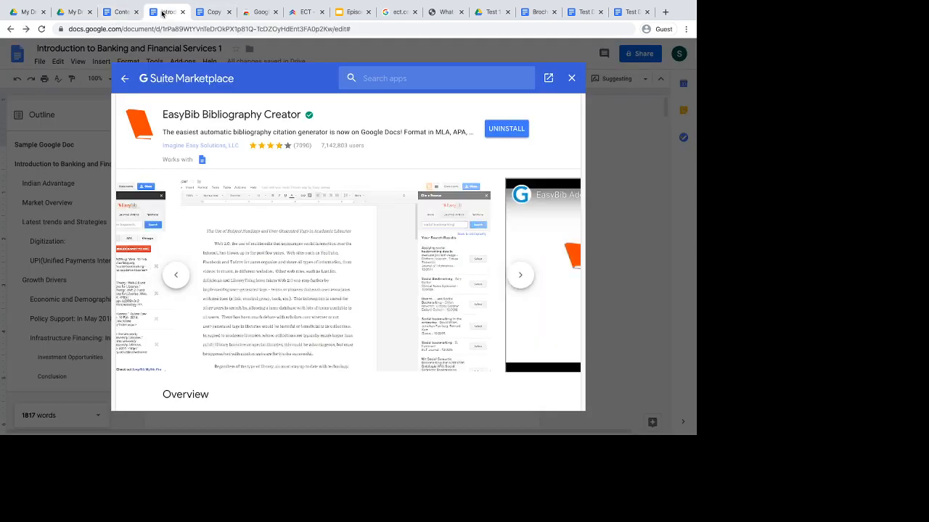
{"action": "left_click", "coordinate": [553, 78]}
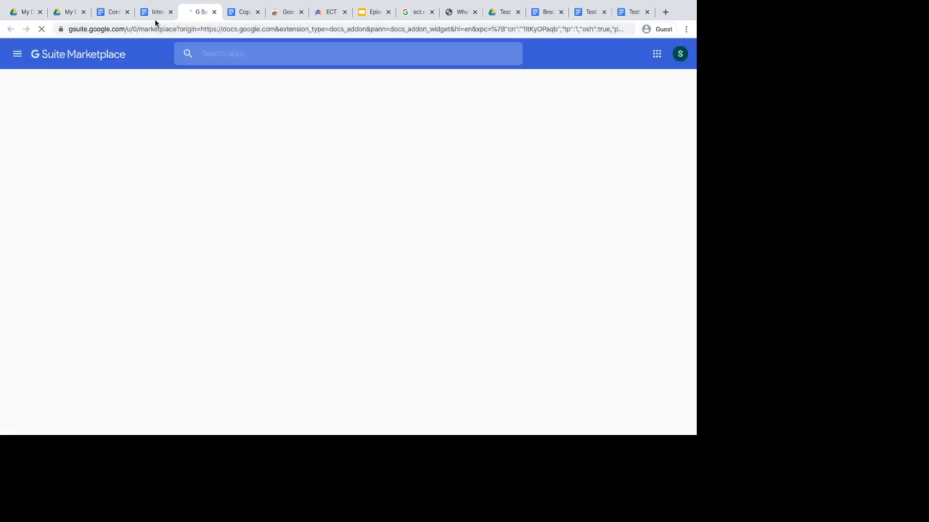
{"action": "left_click", "coordinate": [147, 15]}
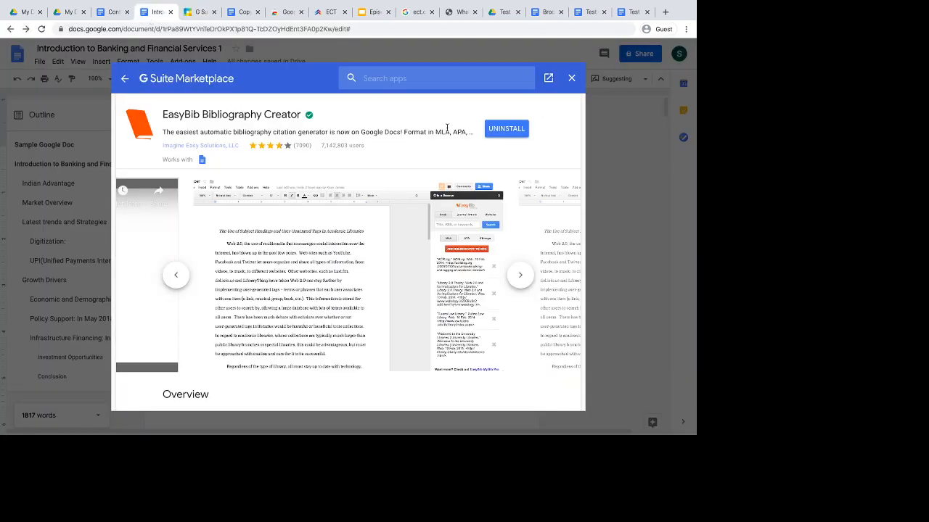
{"action": "left_click", "coordinate": [571, 78]}
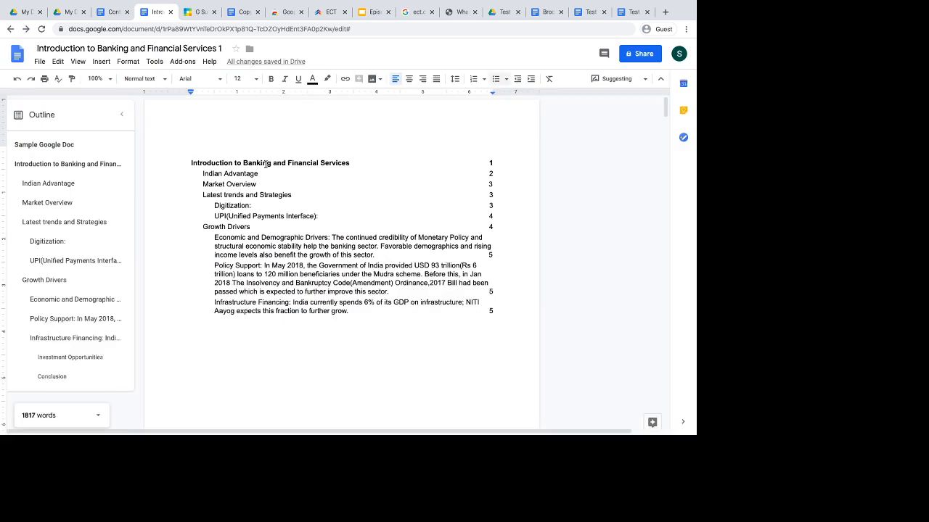
Open the EasyBib Bibliography Creator help from the menu, read through it, and close it.
{"action": "left_click", "coordinate": [193, 195]}
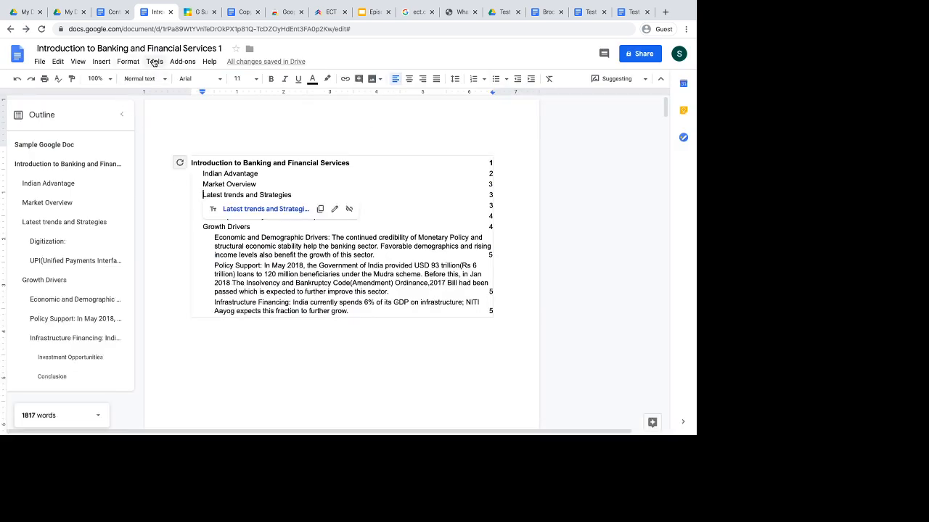
{"action": "left_click", "coordinate": [154, 62]}
{"action": "mouse_move", "coordinate": [183, 63]}
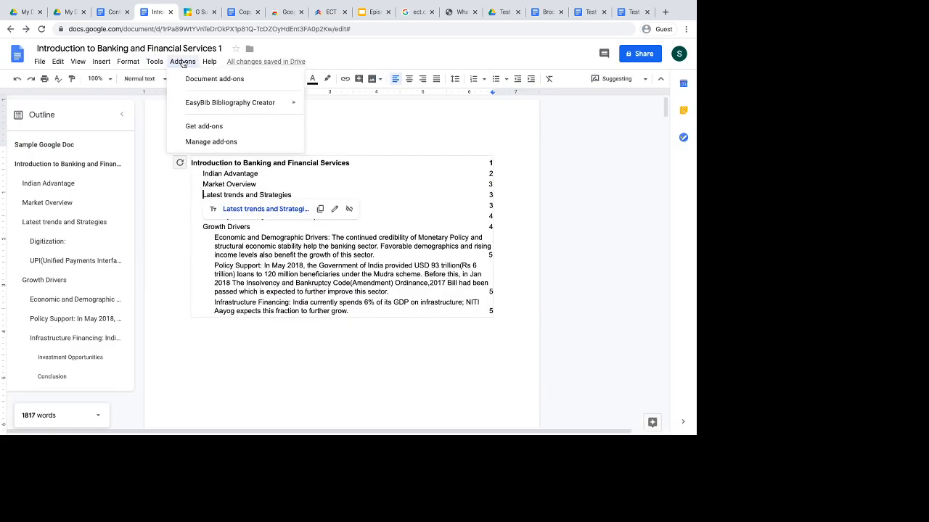
{"action": "mouse_move", "coordinate": [256, 102]}
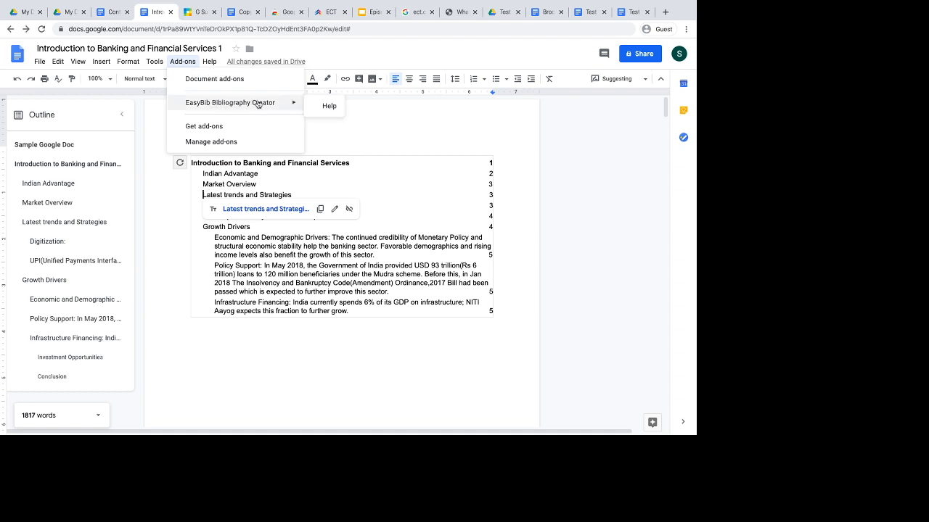
{"action": "left_click", "coordinate": [328, 107]}
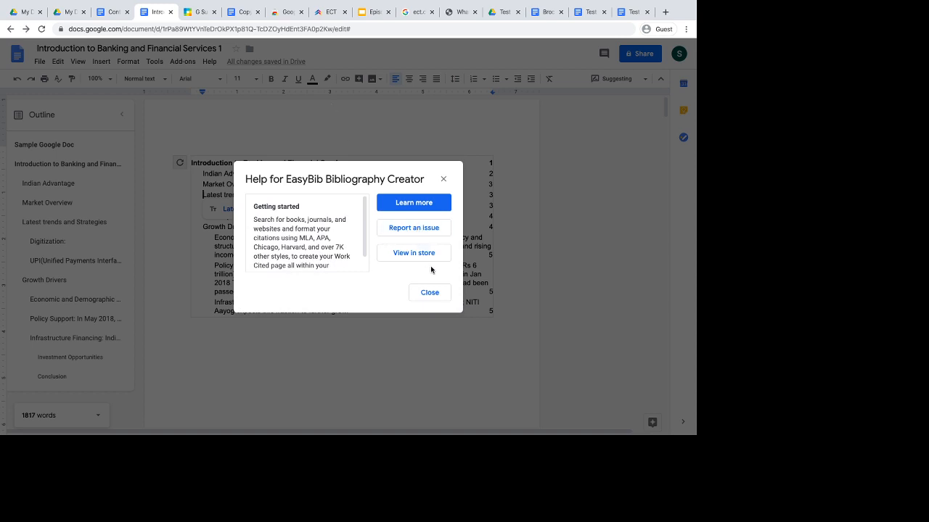
{"action": "scroll", "coordinate": [306, 234], "scroll_direction": "down", "scroll_amount": 1}
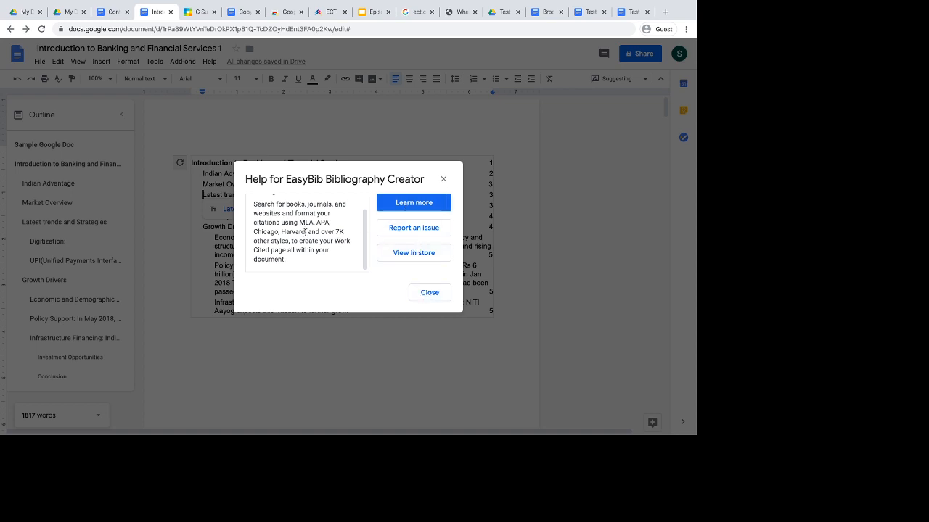
{"action": "scroll", "coordinate": [305, 232], "scroll_direction": "up", "scroll_amount": 1}
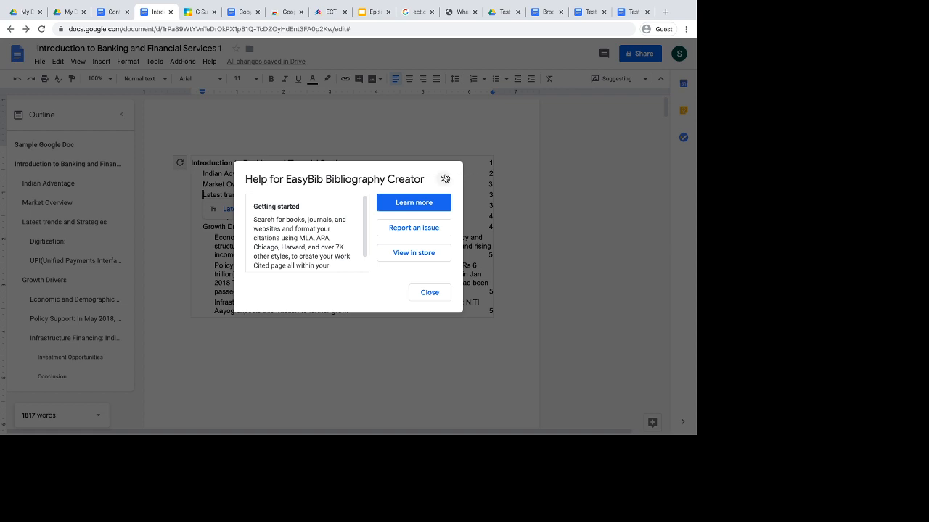
{"action": "left_click", "coordinate": [444, 180]}
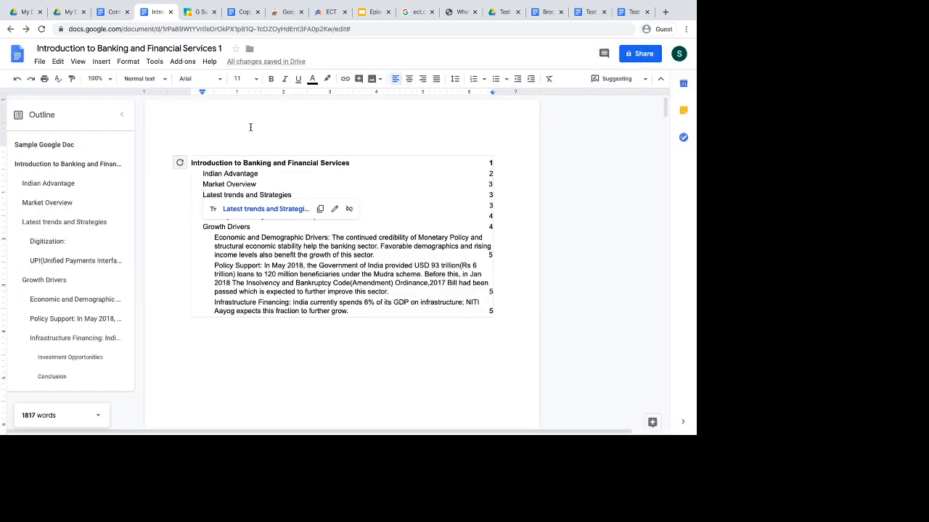
Place the cursor on the Policy Support entry, then switch to the Episode 16 slide deck.
{"action": "left_click", "coordinate": [312, 264]}
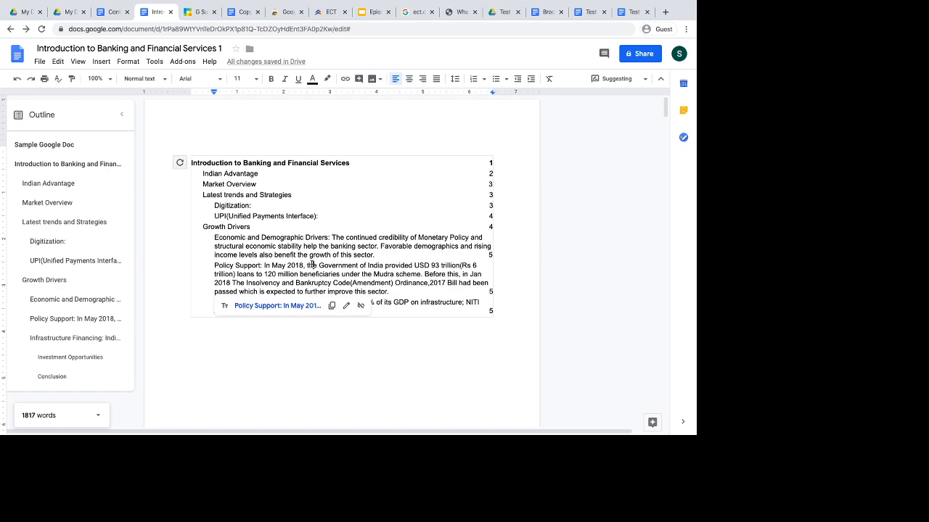
{"action": "scroll", "coordinate": [311, 264], "scroll_direction": "down", "scroll_amount": 5}
{"action": "scroll", "coordinate": [311, 264], "scroll_direction": "up", "scroll_amount": 5}
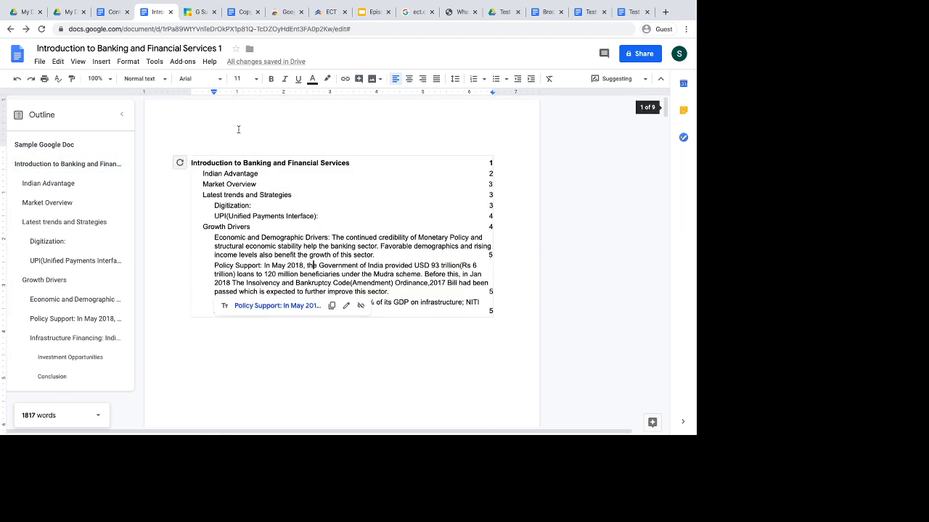
{"action": "left_click", "coordinate": [357, 18]}
Show slide 8, 'Basic of Google Doc Contd.', then switch to the Copy of Introduction…3 document.
{"action": "scroll", "coordinate": [19, 355], "scroll_direction": "down", "scroll_amount": 3}
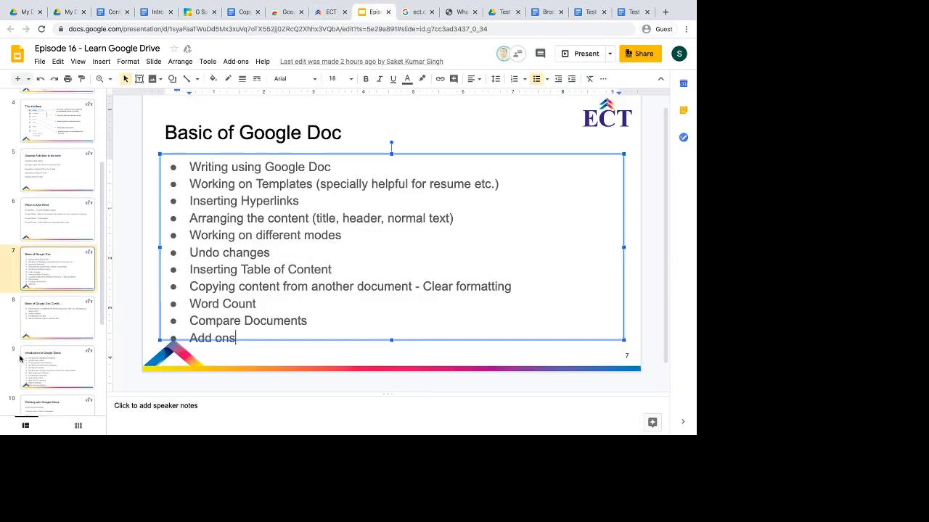
{"action": "left_click", "coordinate": [51, 321]}
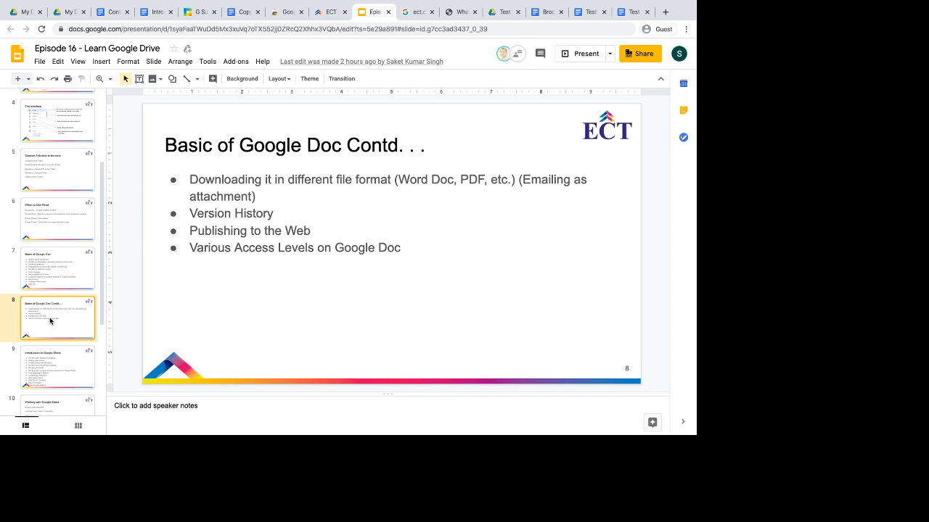
{"action": "left_click", "coordinate": [235, 13]}
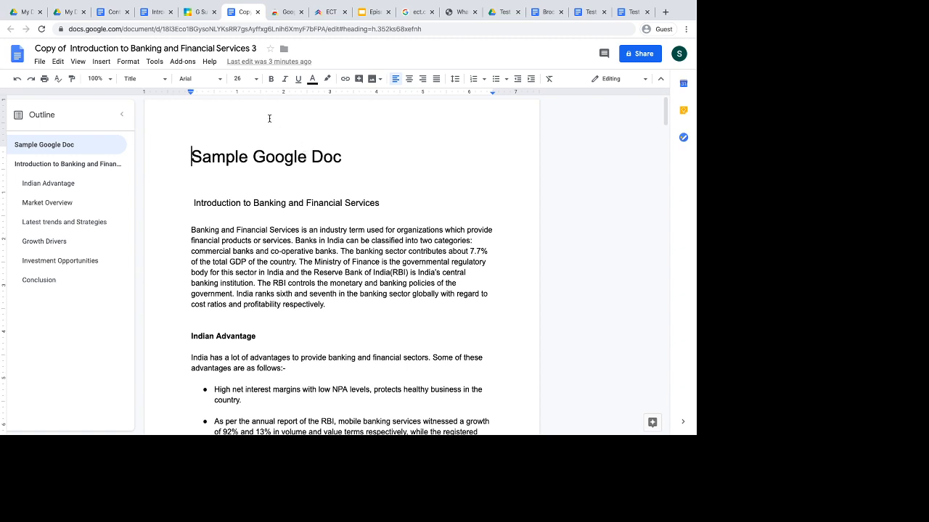
Download the copy as a Microsoft Word (.docx) file and open the downloaded file.
{"action": "left_click", "coordinate": [371, 13]}
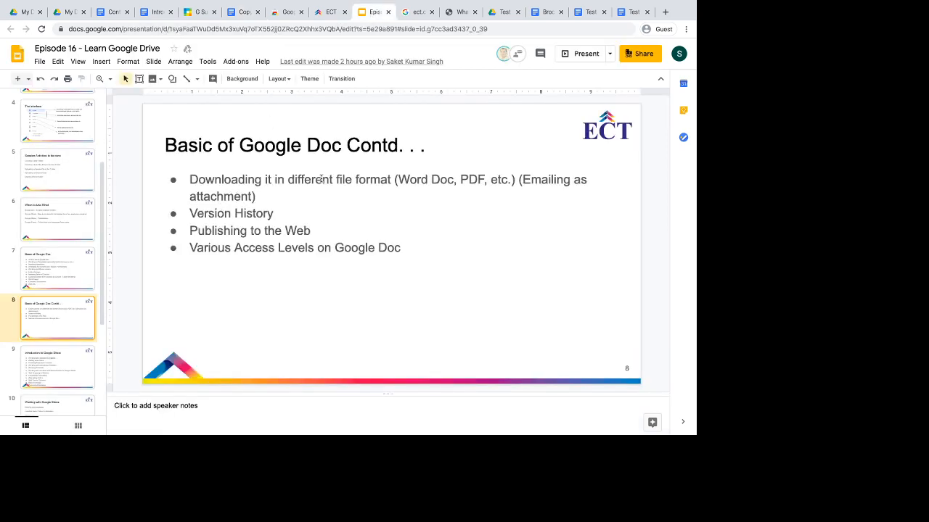
{"action": "left_click", "coordinate": [233, 13]}
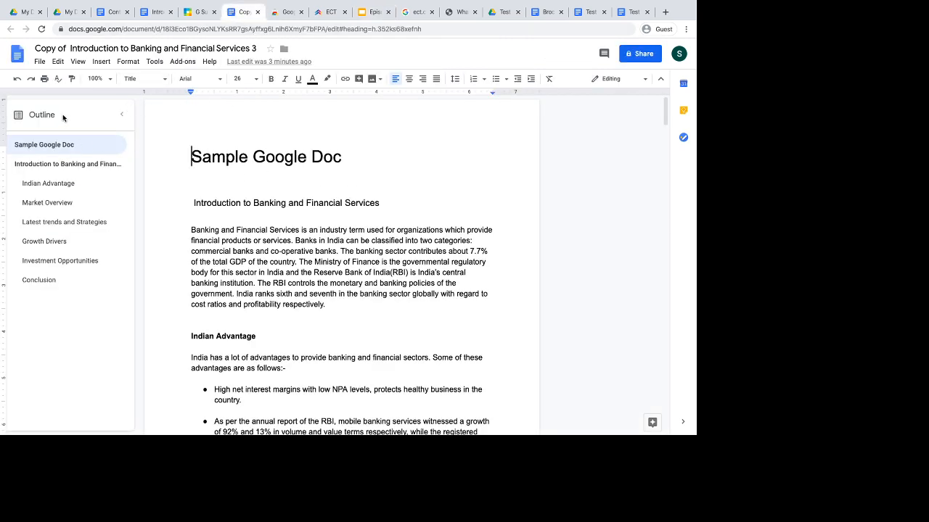
{"action": "left_click", "coordinate": [40, 62]}
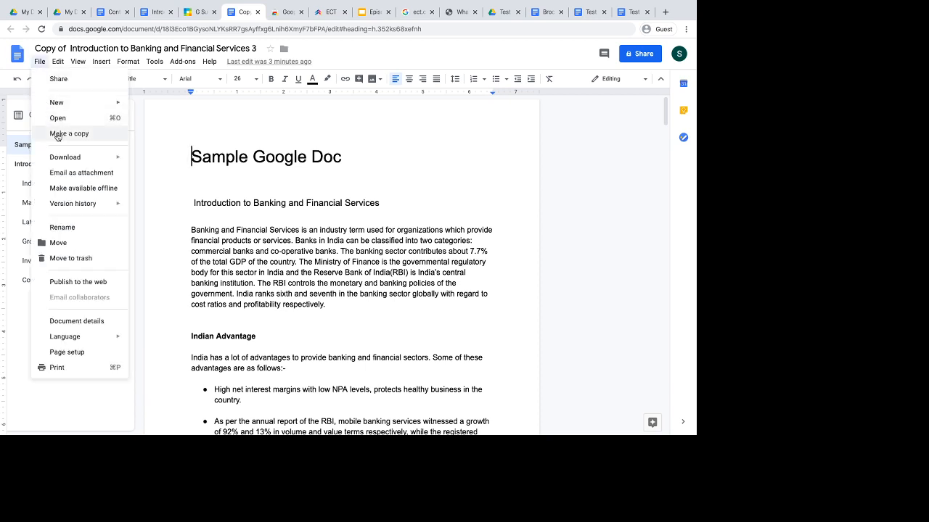
{"action": "mouse_move", "coordinate": [74, 158]}
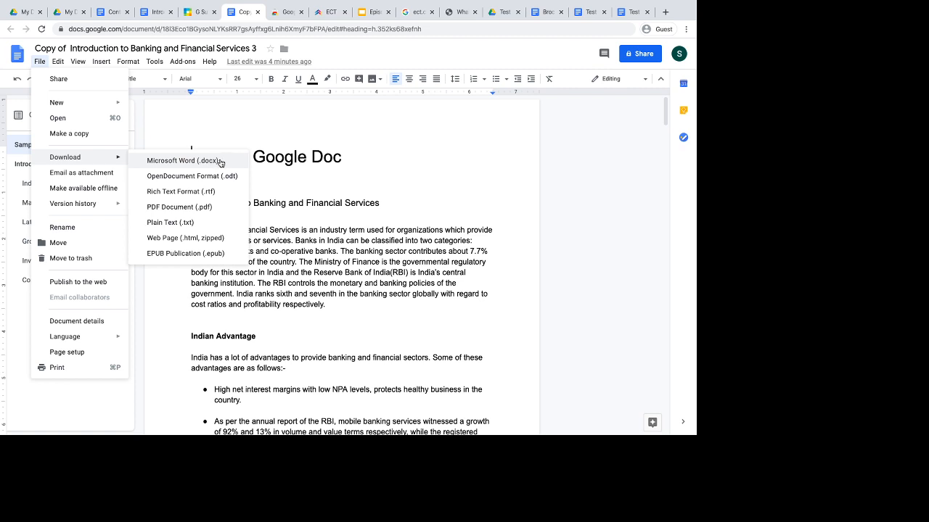
{"action": "left_click", "coordinate": [173, 162]}
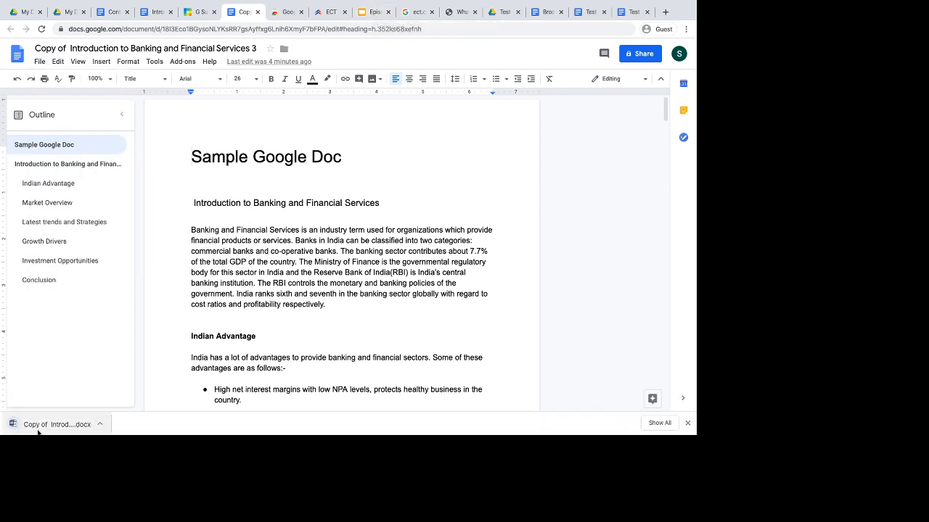
{"action": "left_click", "coordinate": [38, 428]}
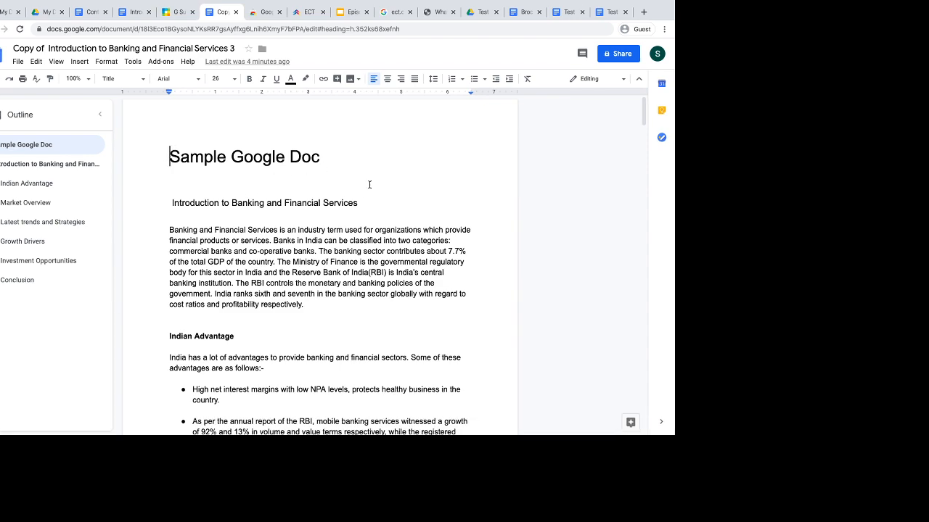
{"action": "left_click", "coordinate": [312, 157]}
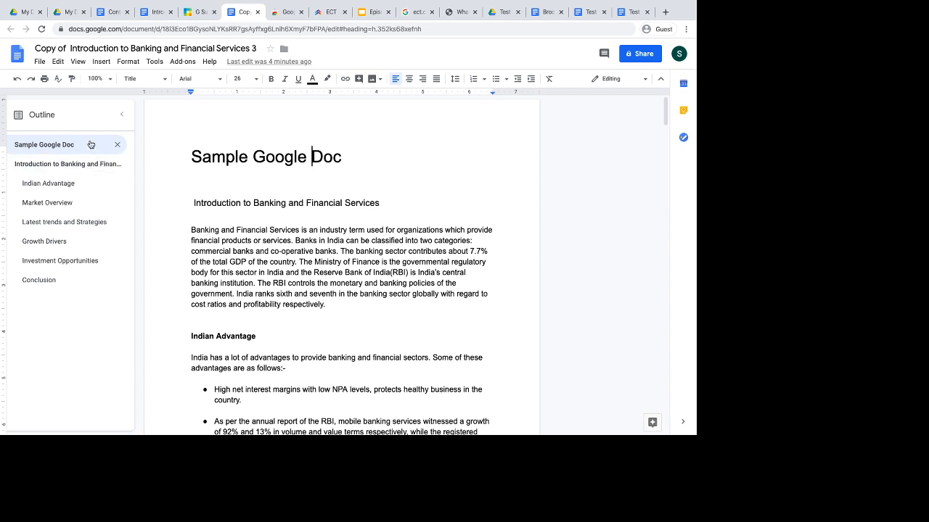
{"action": "left_click", "coordinate": [40, 63]}
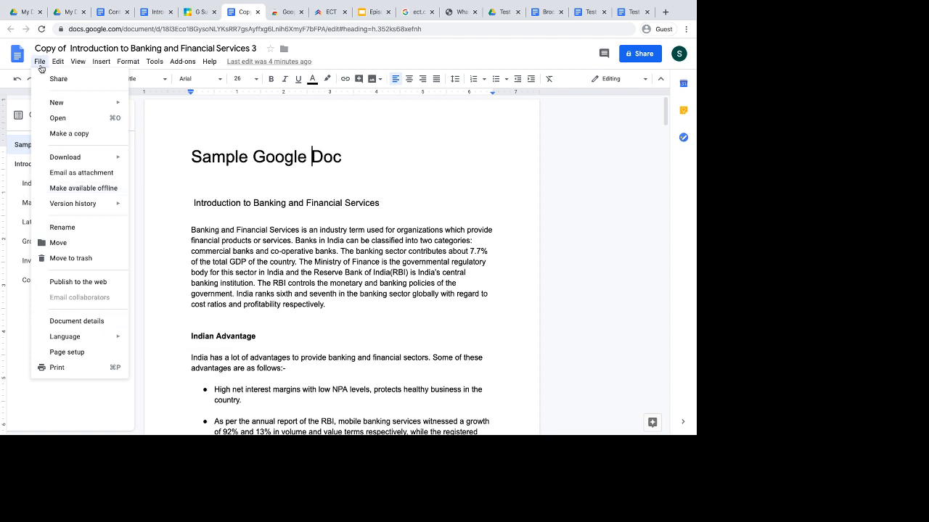
Start emailing the document as a PDF attachment, ready for a recipient, then return to the Episode 16 slides.
{"action": "left_click", "coordinate": [73, 177]}
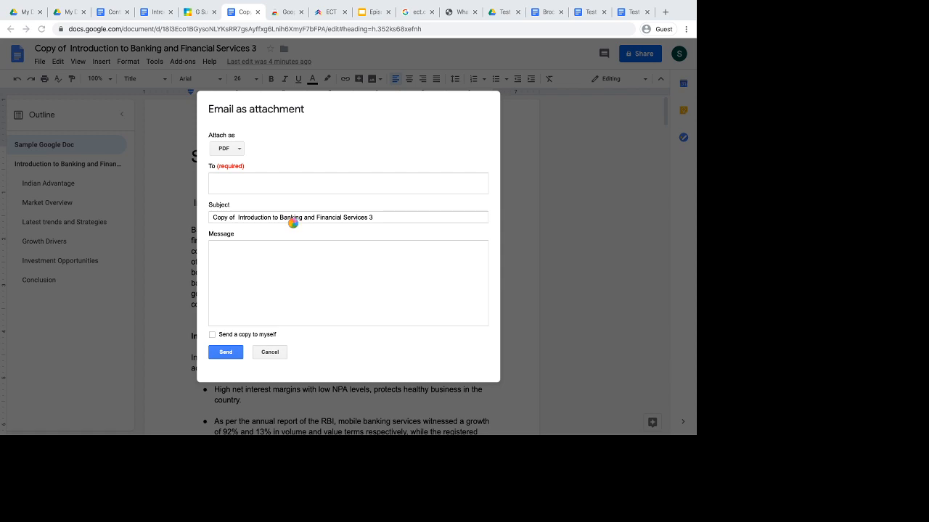
{"action": "left_click", "coordinate": [239, 151]}
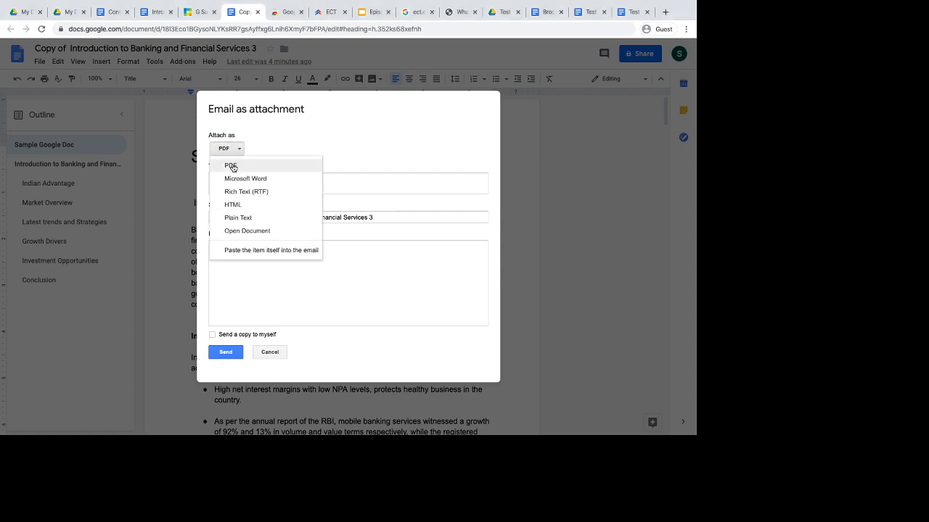
{"action": "left_click", "coordinate": [318, 149]}
{"action": "left_click", "coordinate": [256, 186]}
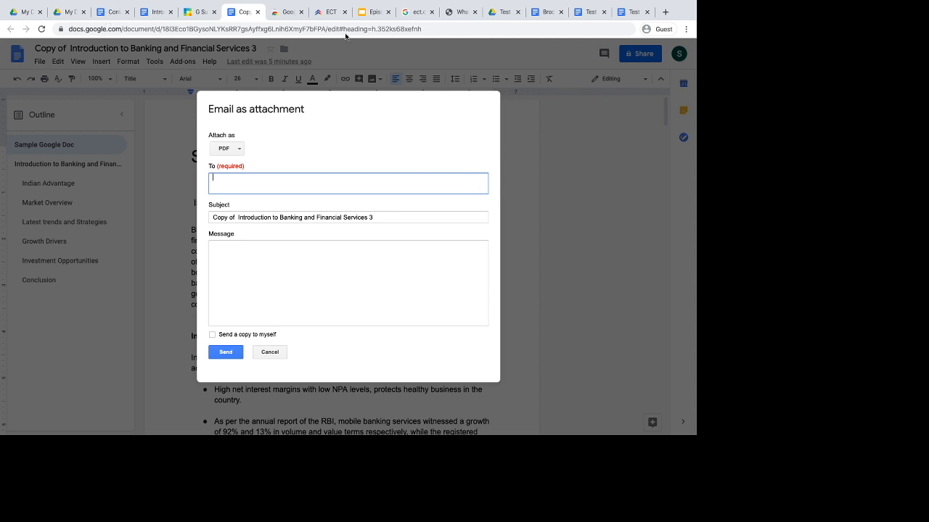
{"action": "left_click", "coordinate": [366, 17]}
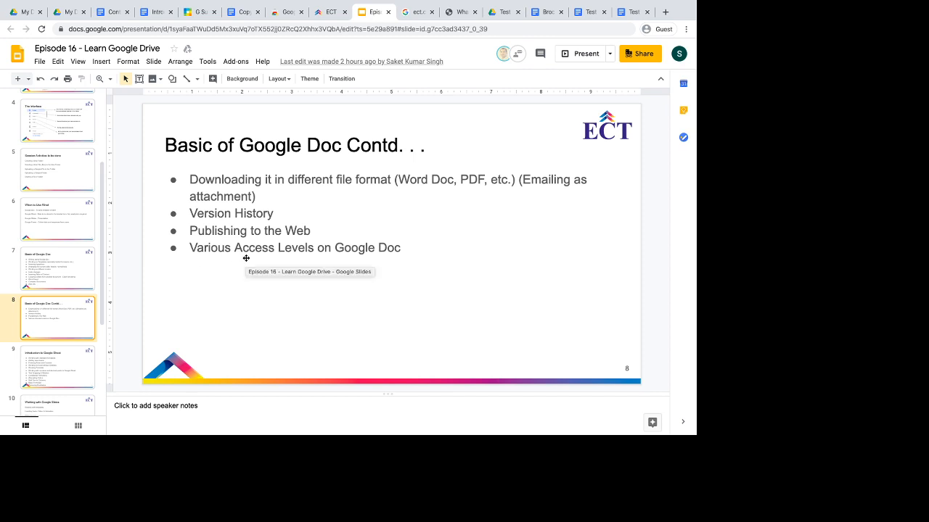
Return to the 'Introduction to Banking and Financial Services 1' document and scroll down to its title.
{"action": "left_click", "coordinate": [153, 13]}
{"action": "scroll", "coordinate": [308, 231], "scroll_direction": "down", "scroll_amount": 5}
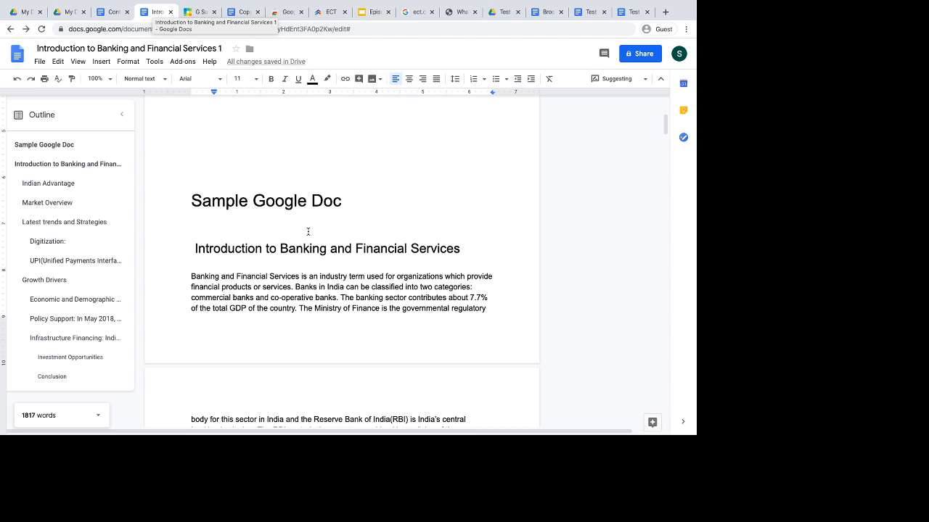
Preview the 9:14 PM version under the expanded 9:18 PM entry, then leave without restoring.
{"action": "mouse_move", "coordinate": [258, 64]}
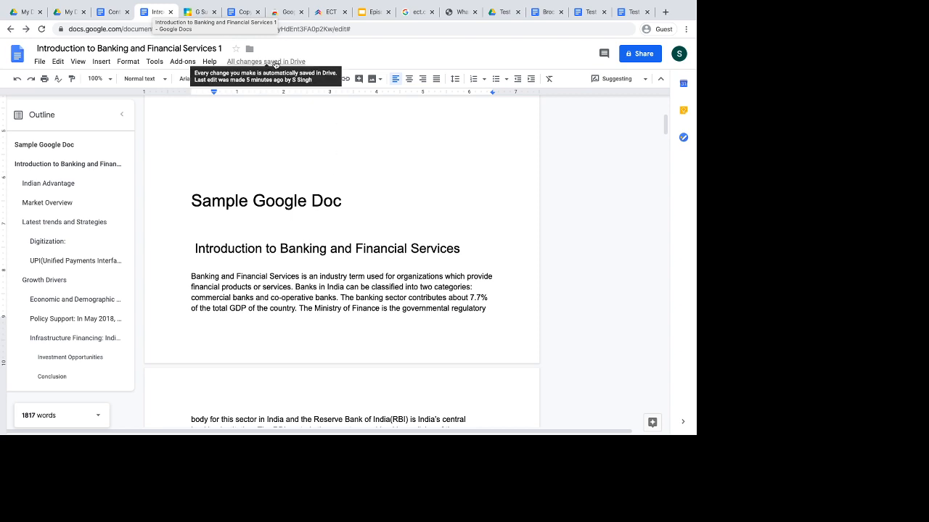
{"action": "left_click", "coordinate": [275, 64]}
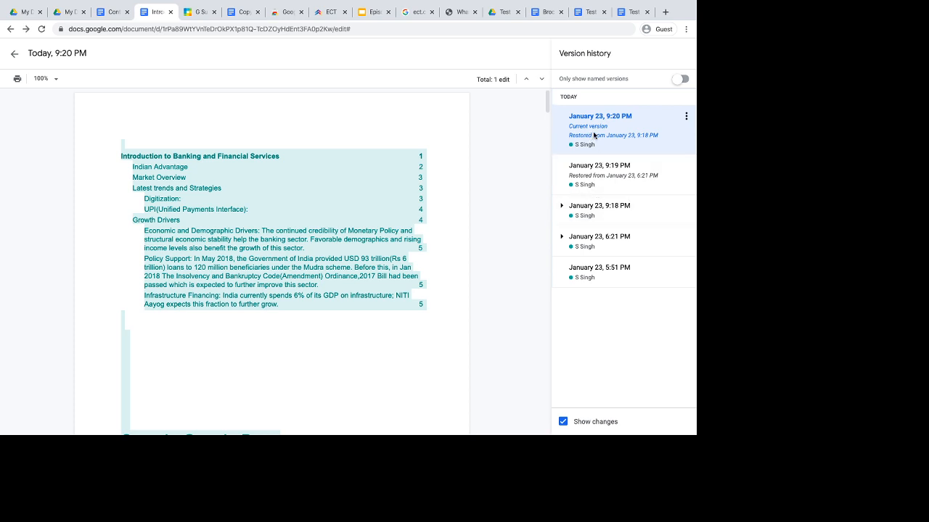
{"action": "left_click", "coordinate": [561, 207]}
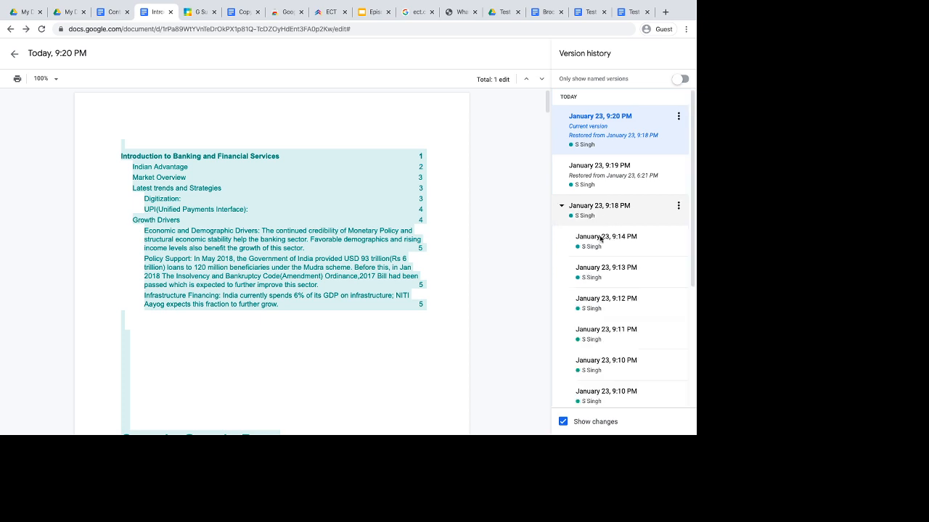
{"action": "scroll", "coordinate": [607, 273], "scroll_direction": "down", "scroll_amount": 3}
{"action": "scroll", "coordinate": [602, 239], "scroll_direction": "up", "scroll_amount": 3}
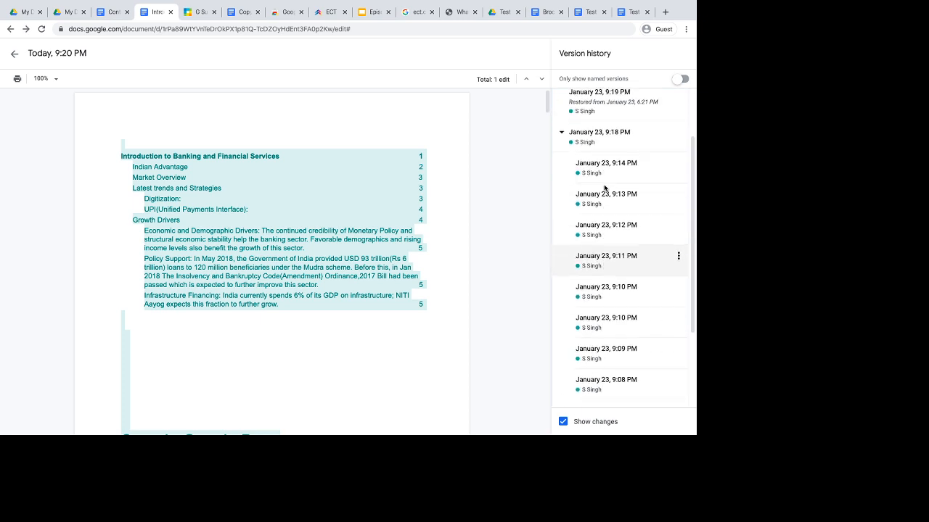
{"action": "left_click", "coordinate": [602, 240]}
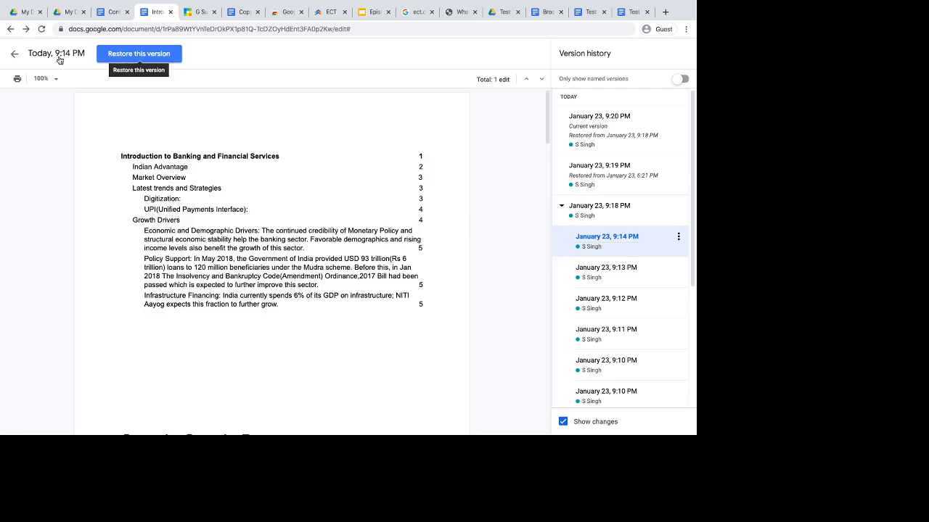
{"action": "left_click", "coordinate": [14, 58]}
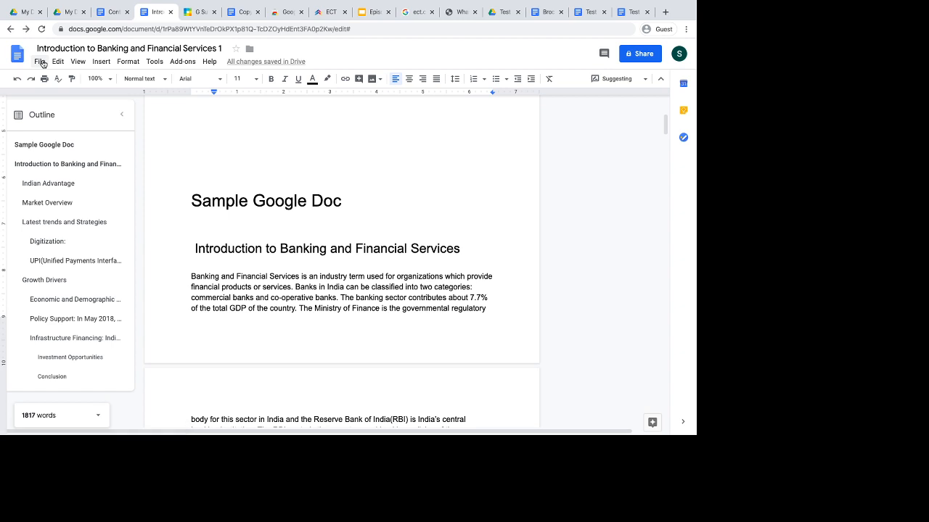
Reopen version history via File > Version history > See version history, then return to the Episode 16 slides.
{"action": "left_click", "coordinate": [41, 62]}
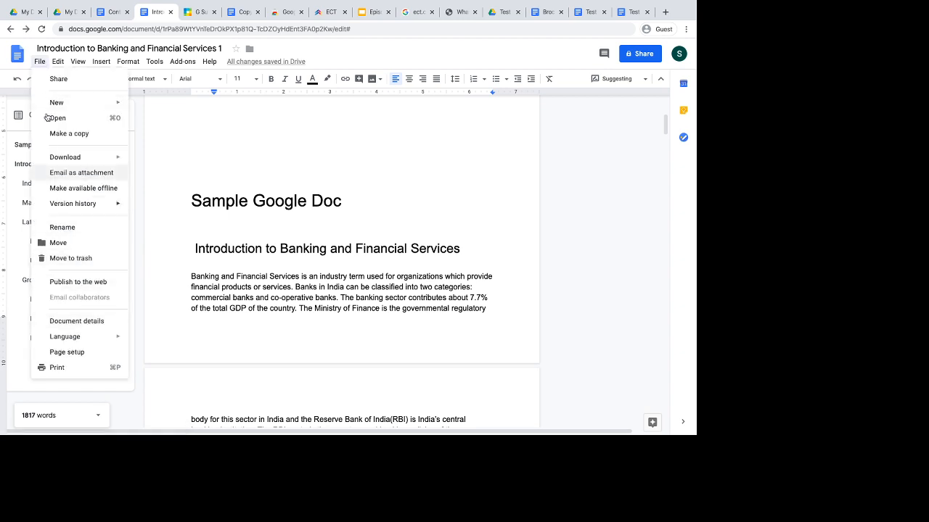
{"action": "mouse_move", "coordinate": [72, 207]}
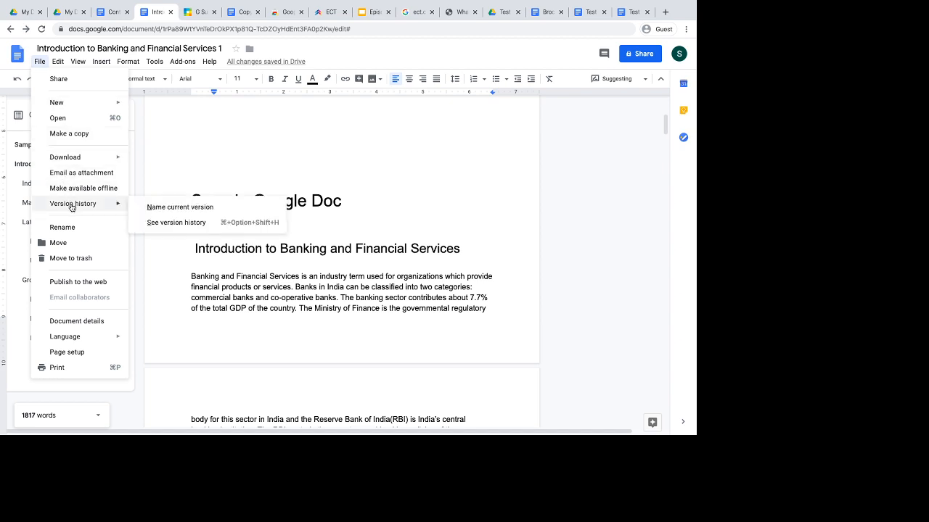
{"action": "left_click", "coordinate": [188, 226]}
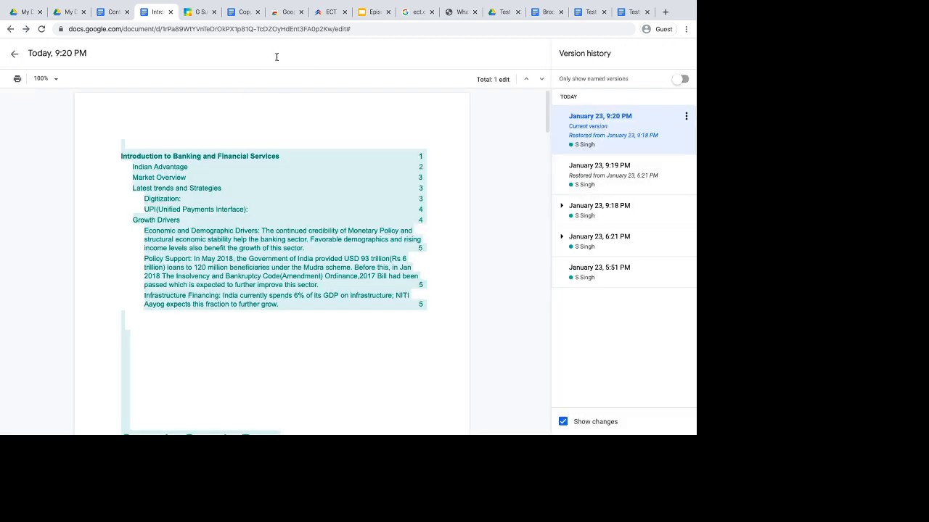
{"action": "left_click", "coordinate": [374, 12]}
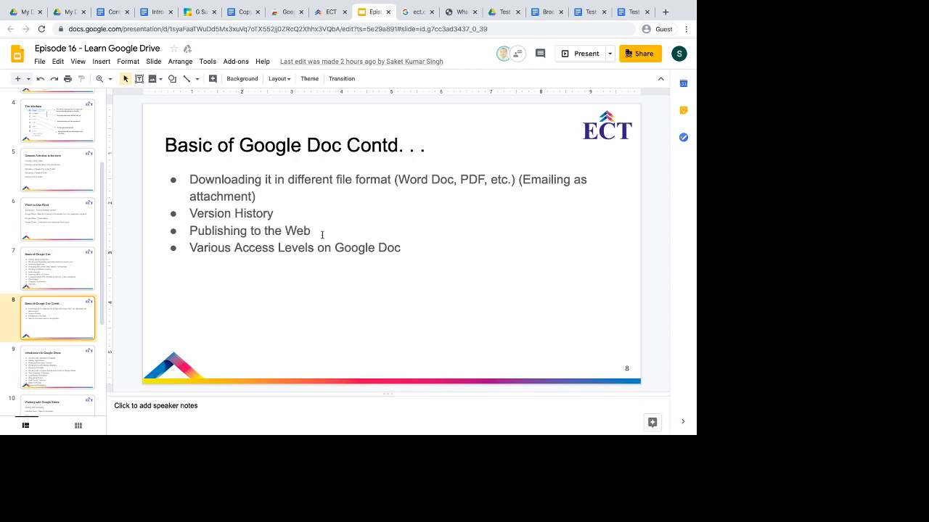
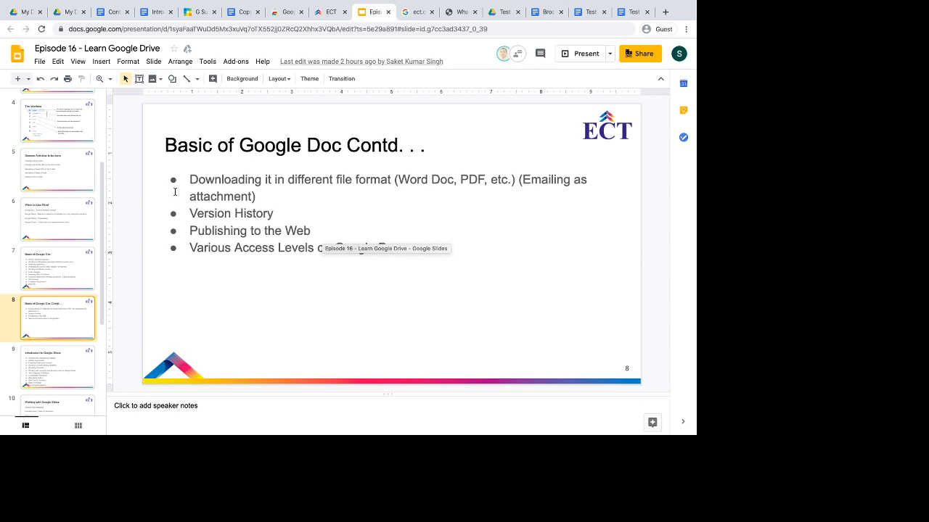
Switch past Content Writer to the Introduction to Banking document and exit its version history.
{"action": "left_click", "coordinate": [107, 13]}
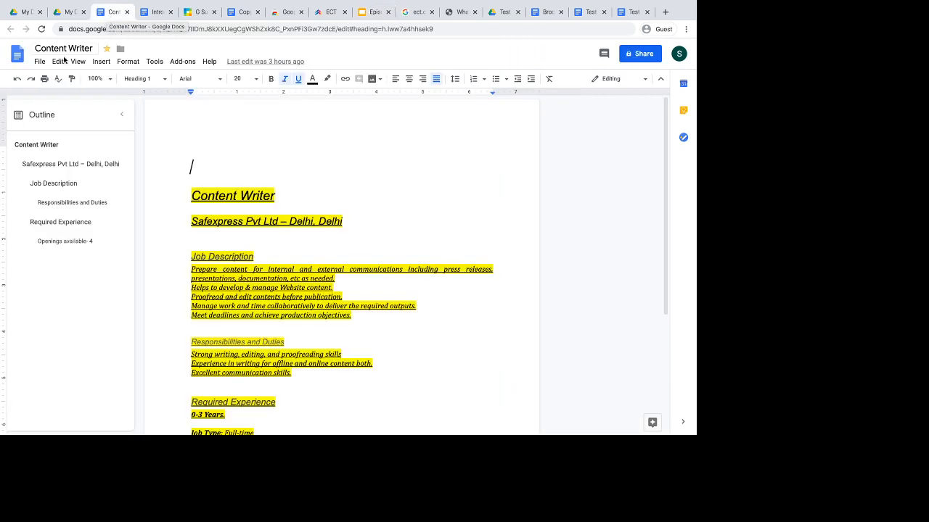
{"action": "left_click", "coordinate": [156, 12]}
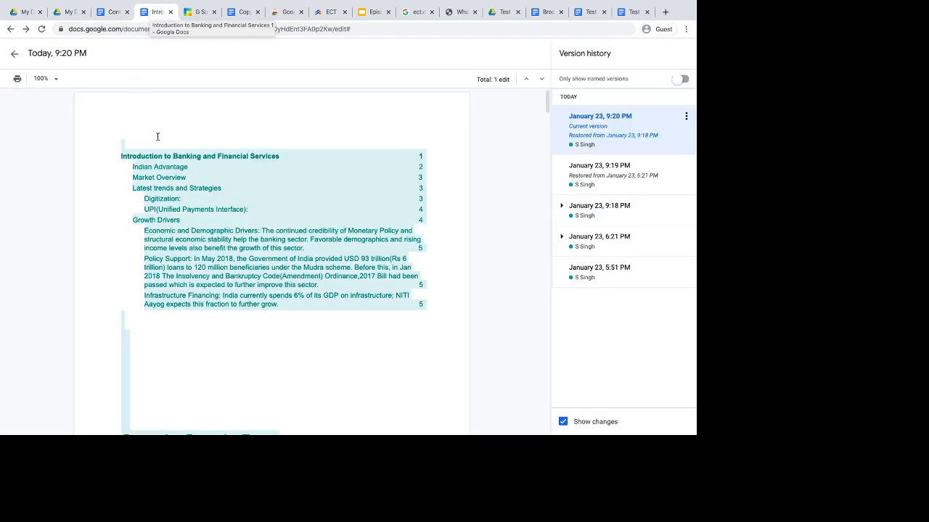
{"action": "left_click", "coordinate": [15, 53]}
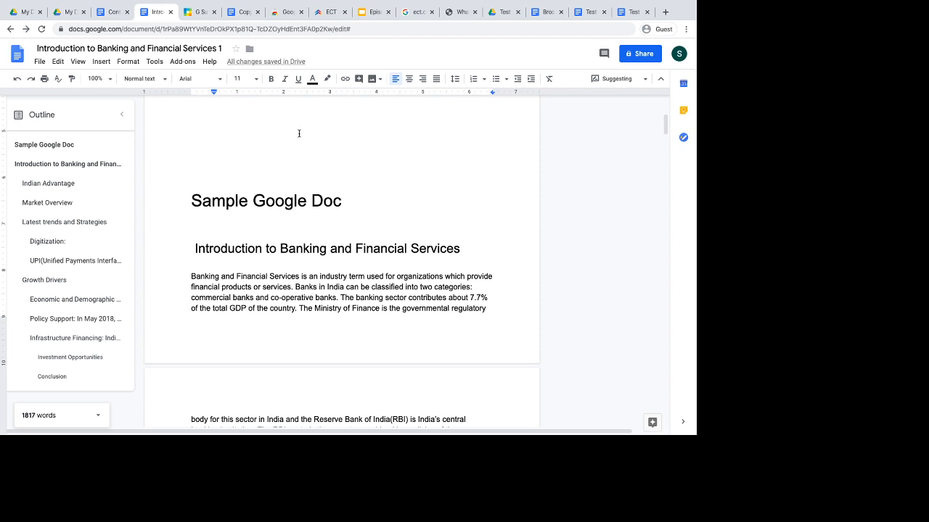
Publish the Introduction to Banking document to the web via File > Publish to the web, confirming with OK.
{"action": "left_click", "coordinate": [40, 61]}
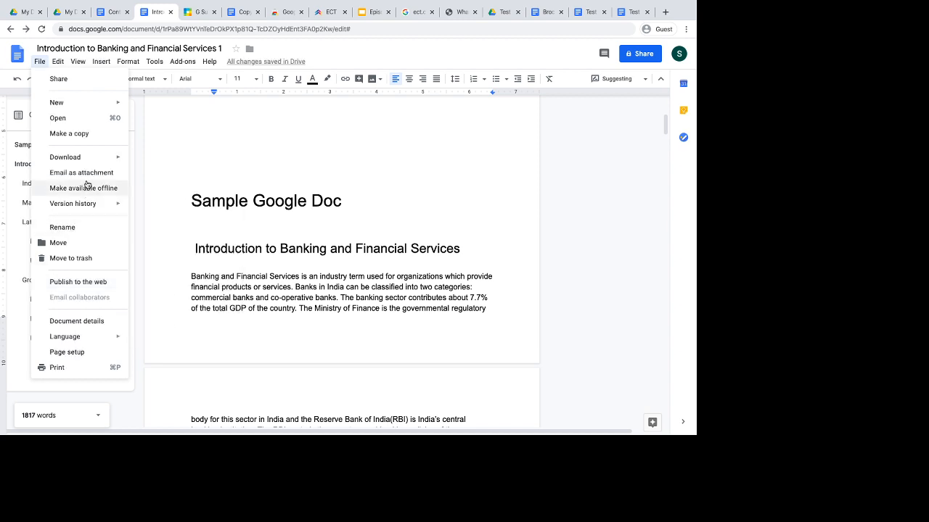
{"action": "left_click", "coordinate": [81, 281]}
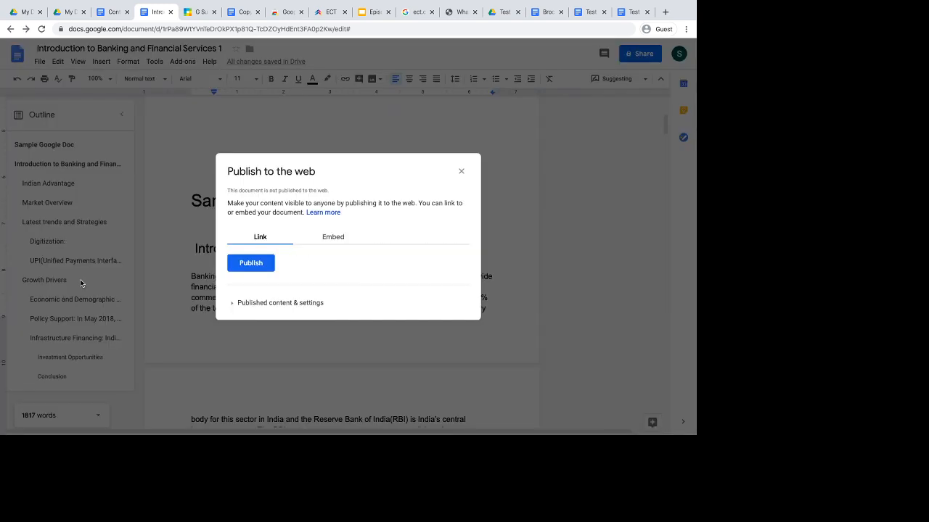
{"action": "left_click", "coordinate": [335, 246]}
{"action": "left_click", "coordinate": [260, 239]}
{"action": "left_click", "coordinate": [251, 264]}
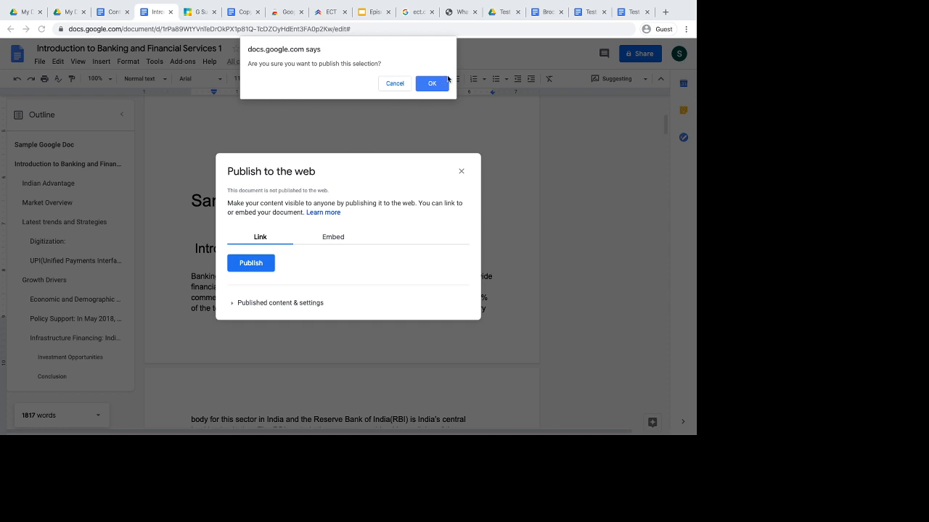
{"action": "left_click", "coordinate": [431, 84]}
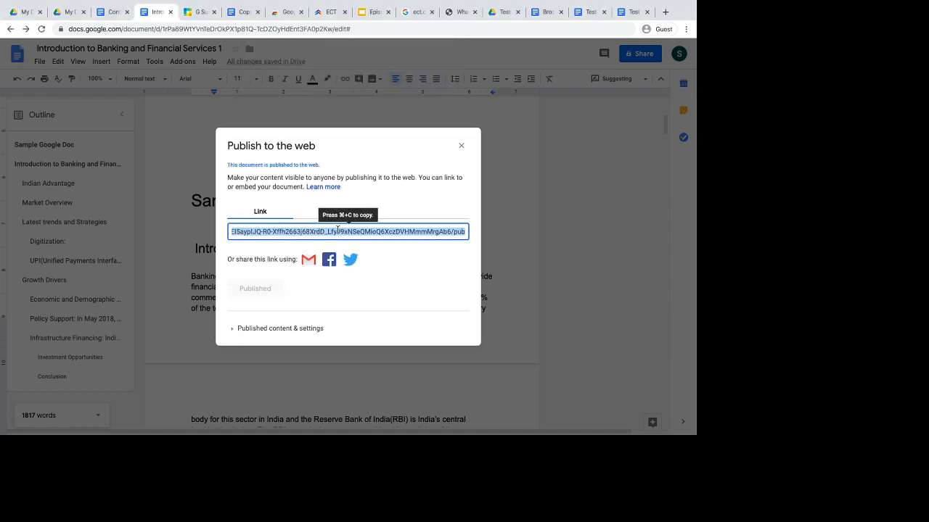
{"action": "left_click", "coordinate": [346, 230]}
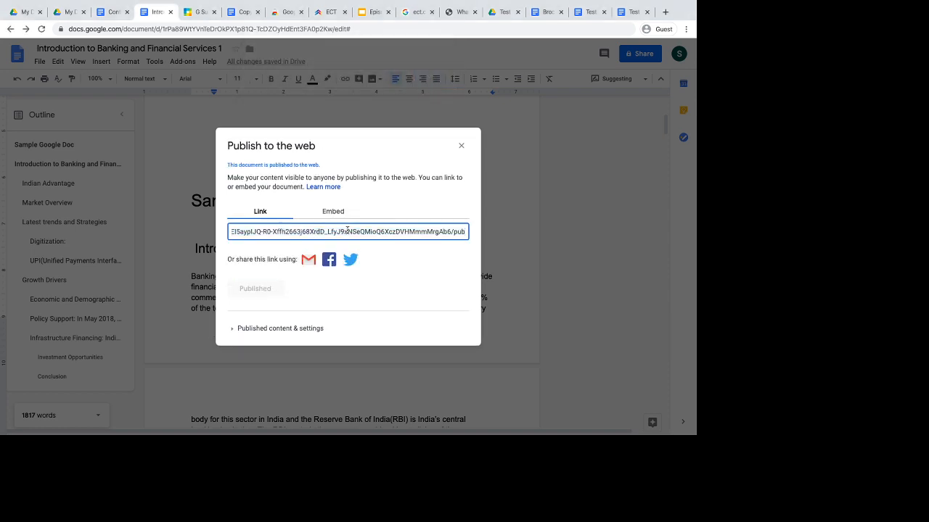
Select the full published link, then return to the Episode 16 slides.
{"action": "triple_click", "coordinate": [346, 231]}
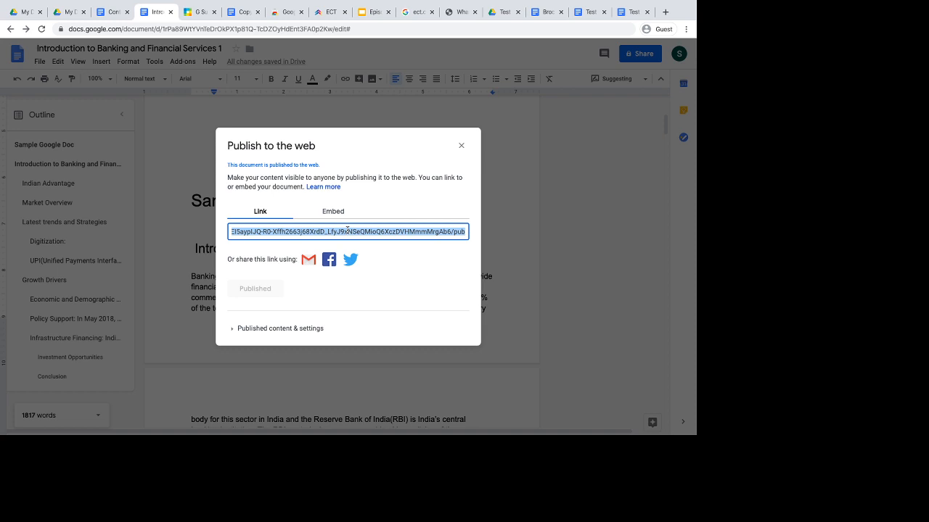
{"action": "left_click", "coordinate": [374, 16]}
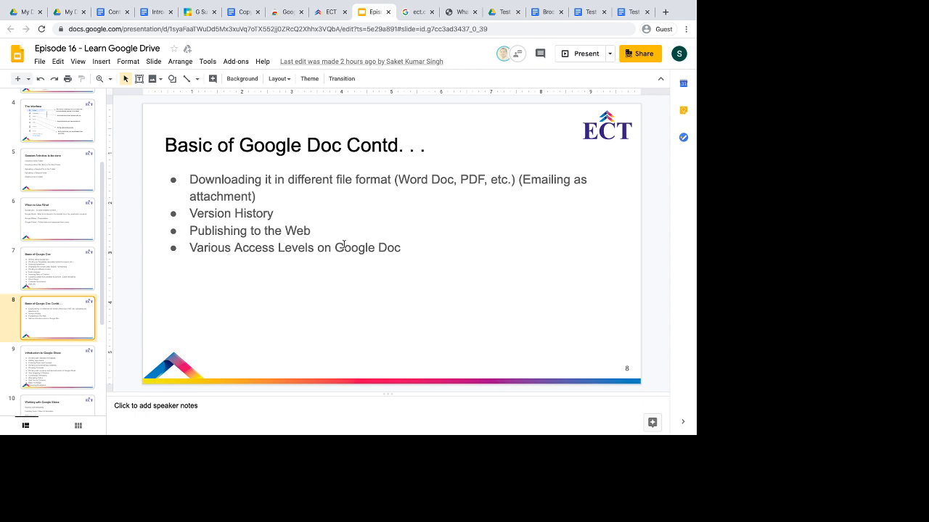
Close the Publish to the web dialog and cancel Email as attachment in the Copy of Banking 3 document.
{"action": "left_click", "coordinate": [108, 12]}
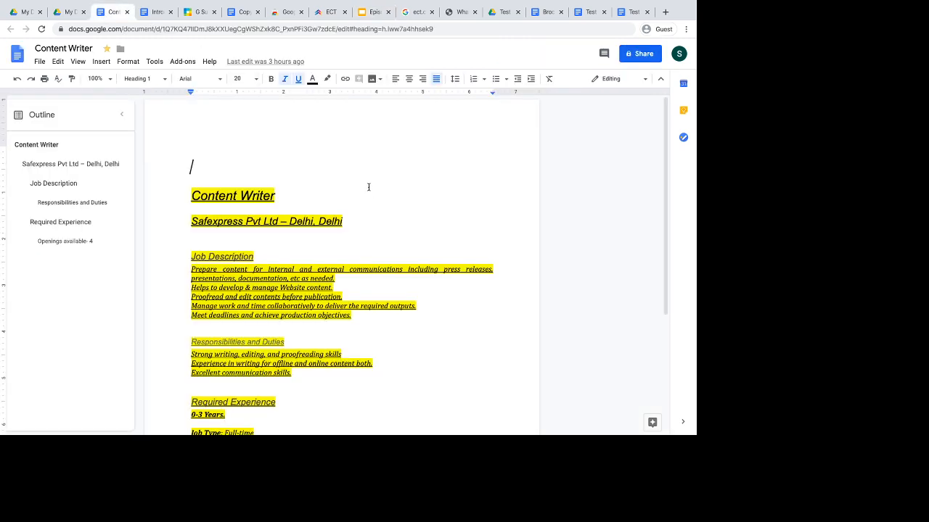
{"action": "left_click", "coordinate": [156, 13]}
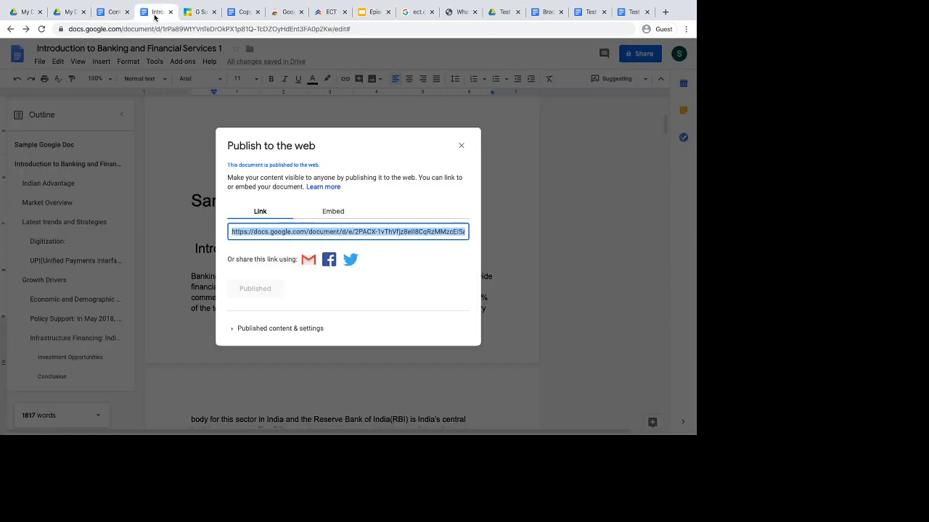
{"action": "left_click", "coordinate": [460, 145]}
{"action": "left_click", "coordinate": [244, 13]}
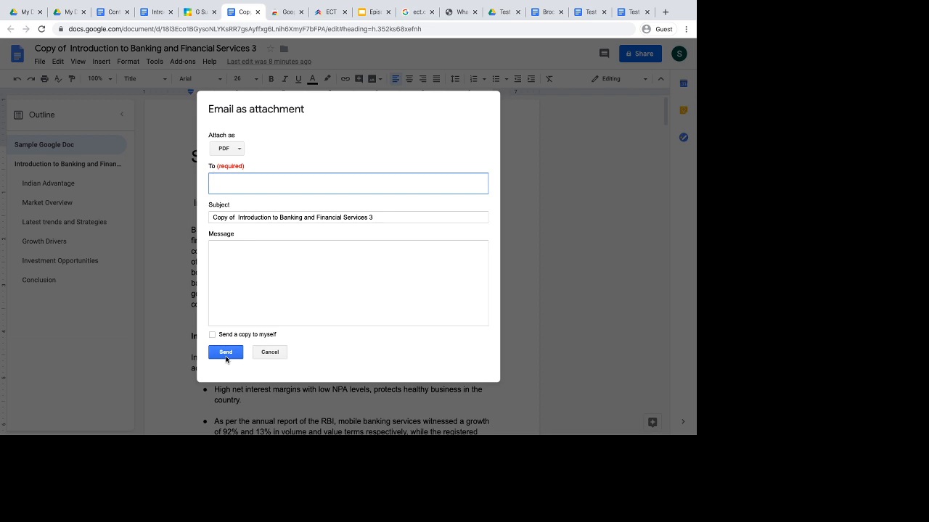
{"action": "left_click", "coordinate": [267, 354]}
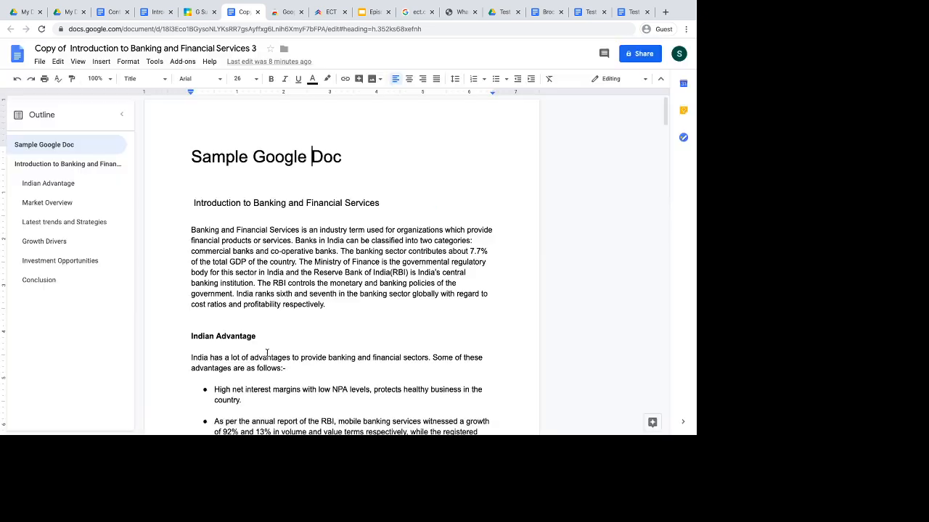
Get a shareable link for the copied Banking document and open its link access options.
{"action": "left_click", "coordinate": [639, 53]}
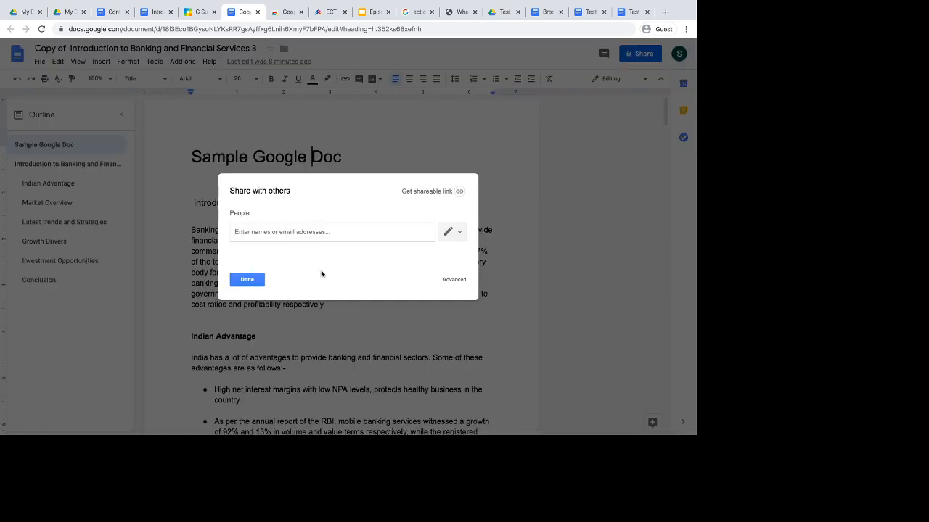
{"action": "left_click", "coordinate": [457, 193]}
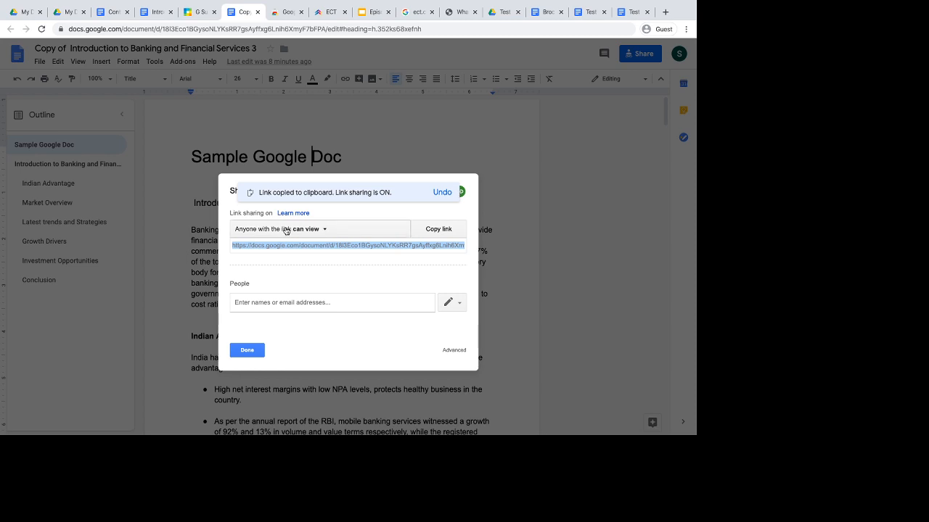
{"action": "left_click", "coordinate": [325, 231]}
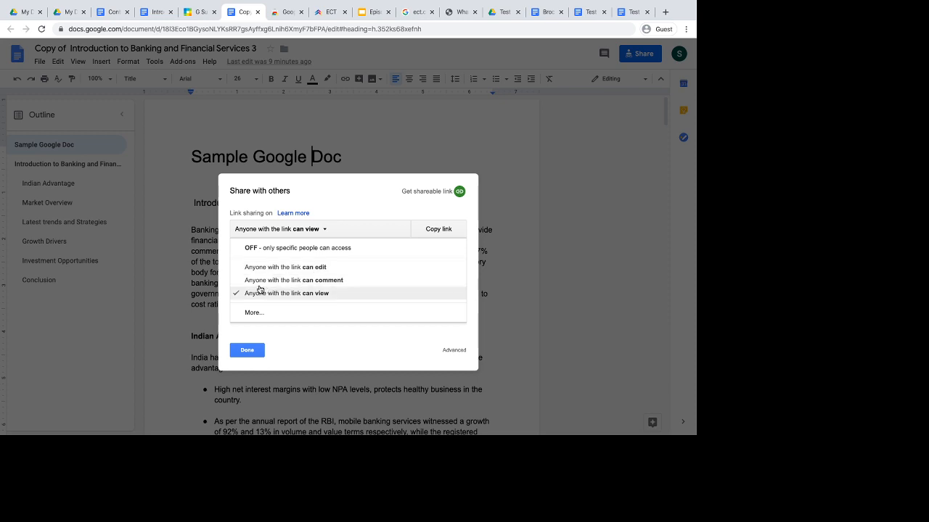
Set link access to anyone can comment, copy the link, then switch access to view-only.
{"action": "left_click", "coordinate": [313, 282]}
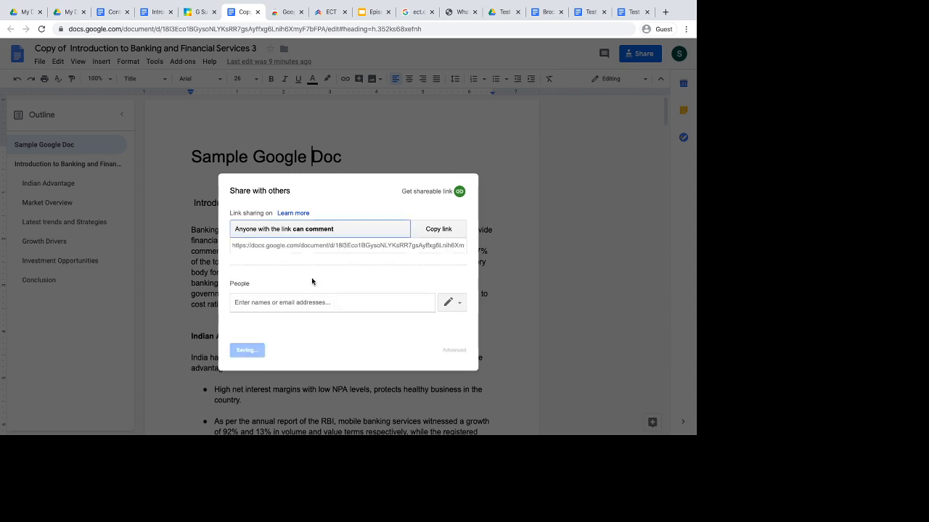
{"action": "left_click", "coordinate": [446, 230]}
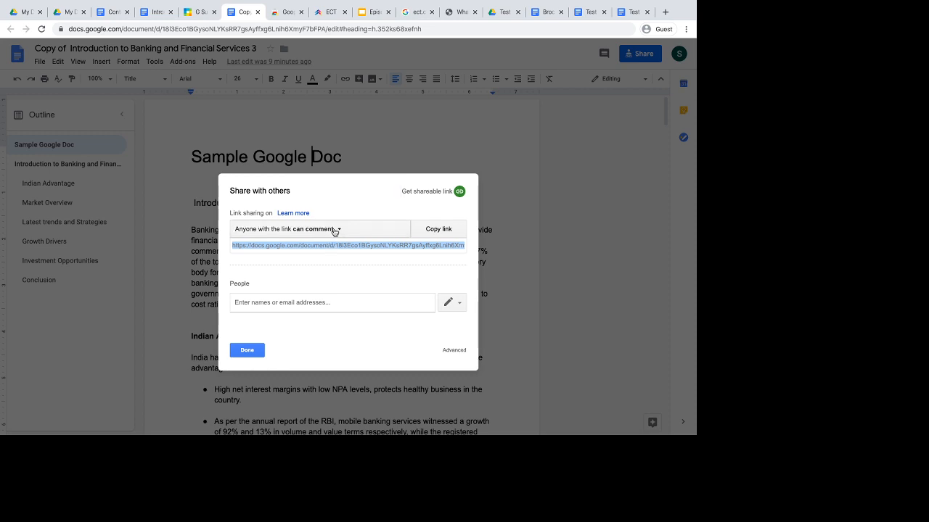
{"action": "left_click", "coordinate": [336, 229]}
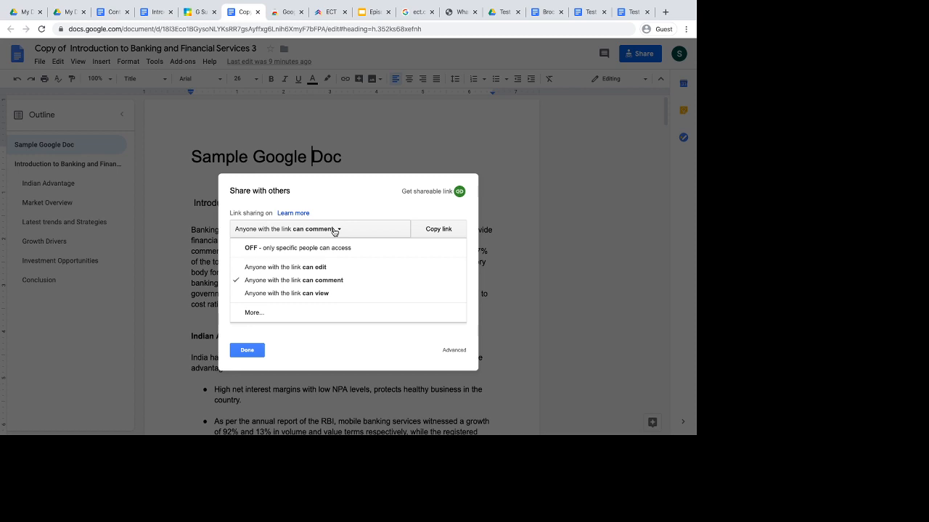
{"action": "left_click", "coordinate": [266, 294]}
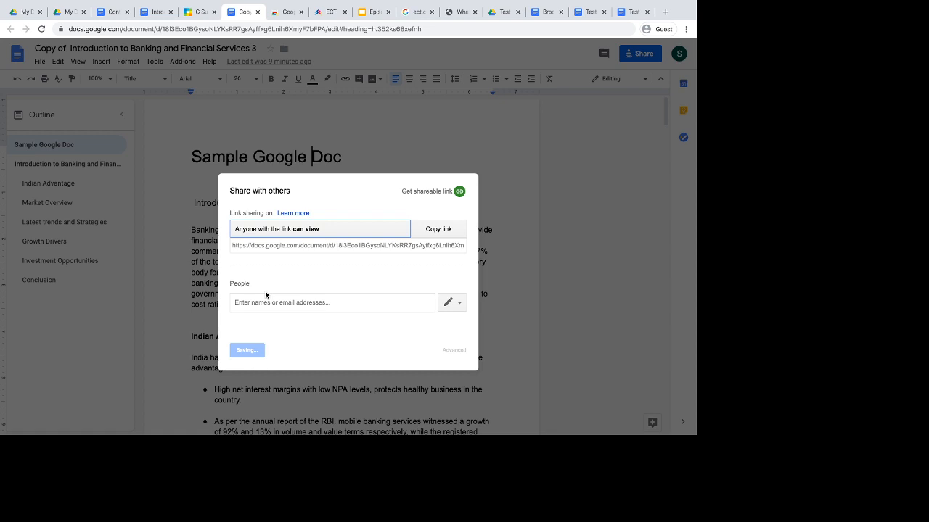
{"action": "left_click", "coordinate": [427, 245]}
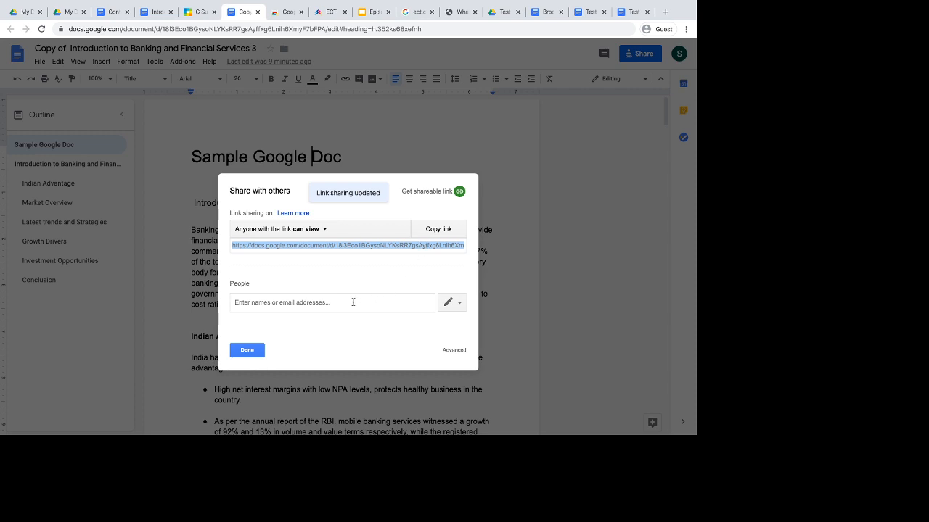
{"action": "left_click", "coordinate": [285, 229]}
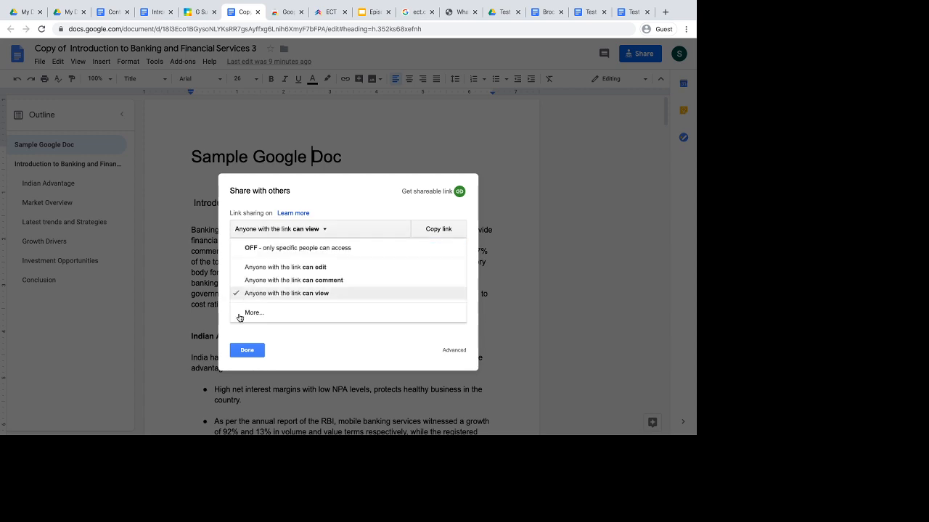
Restrict the copied Banking document's access to specific people only and save.
{"action": "left_click", "coordinate": [246, 314]}
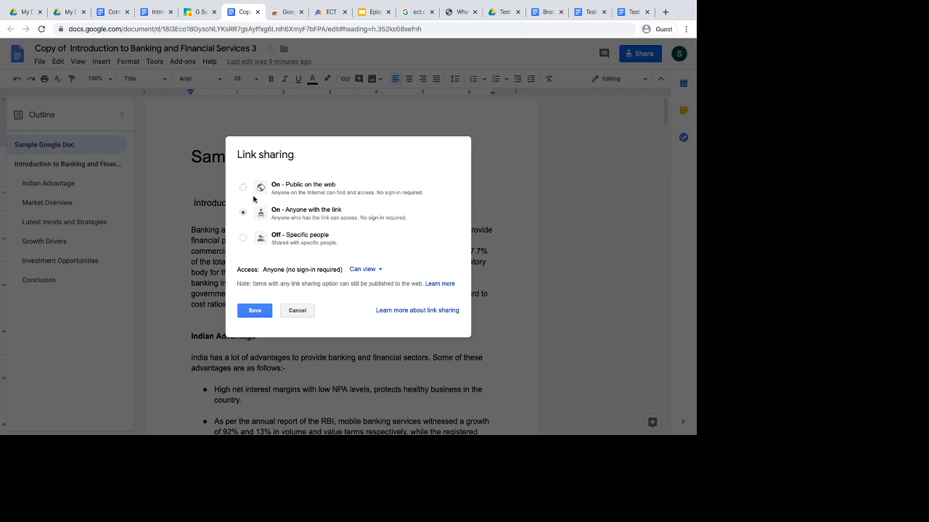
{"action": "left_click", "coordinate": [243, 240]}
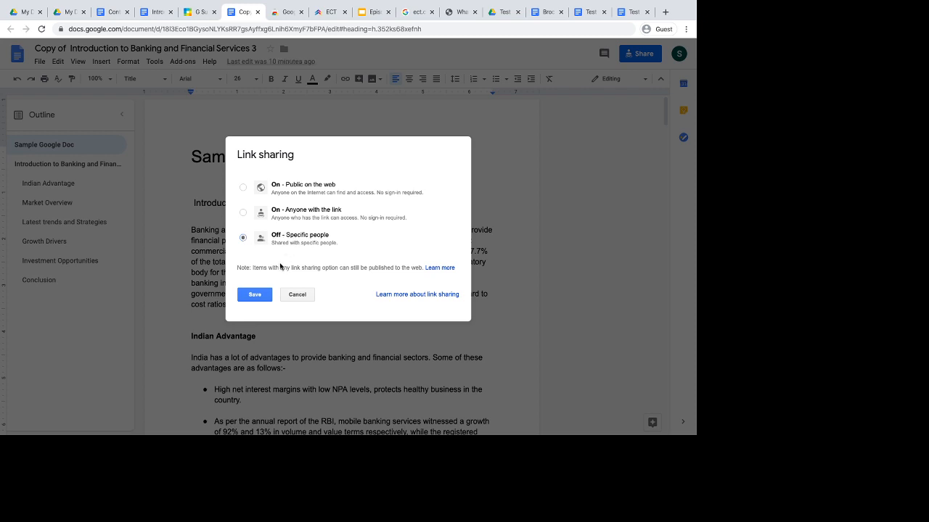
{"action": "left_click", "coordinate": [260, 296]}
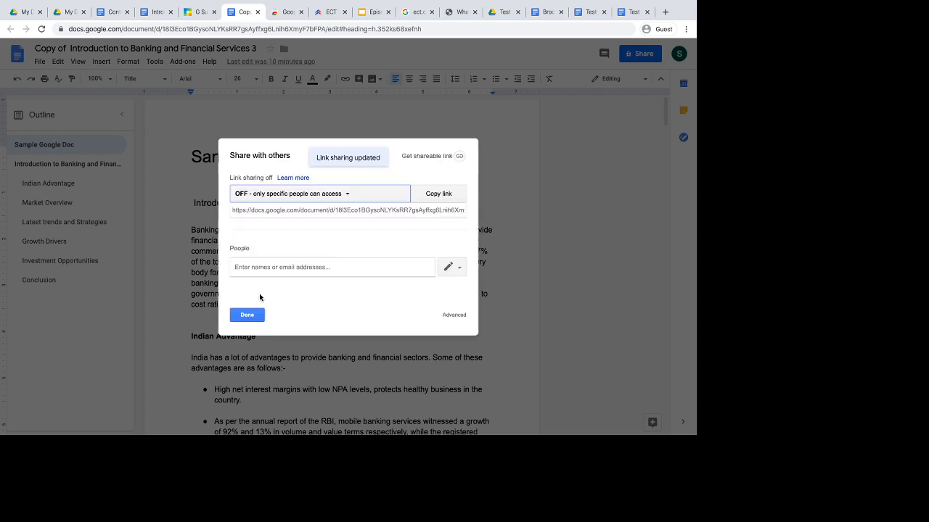
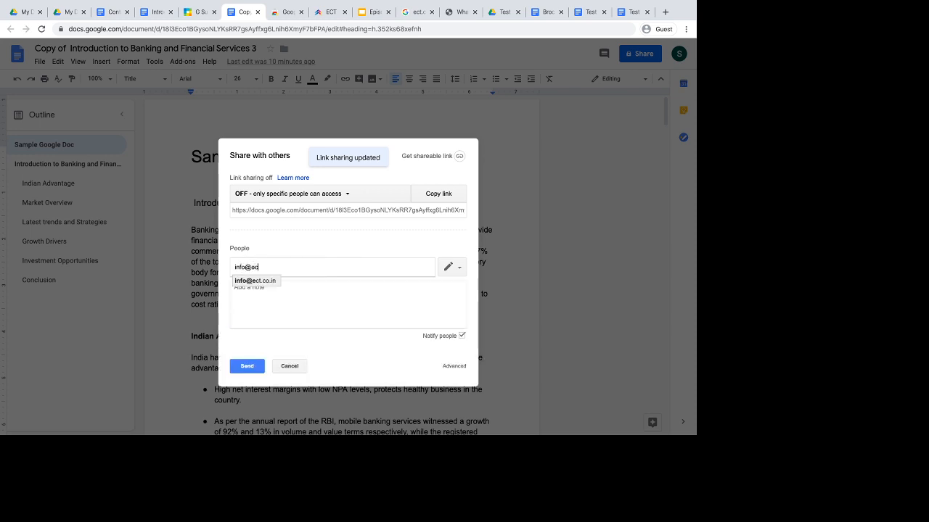
Share it with the recipient's e-mail address, adding the note 'This is next assignment.'.
{"action": "left_click", "coordinate": [255, 283]}
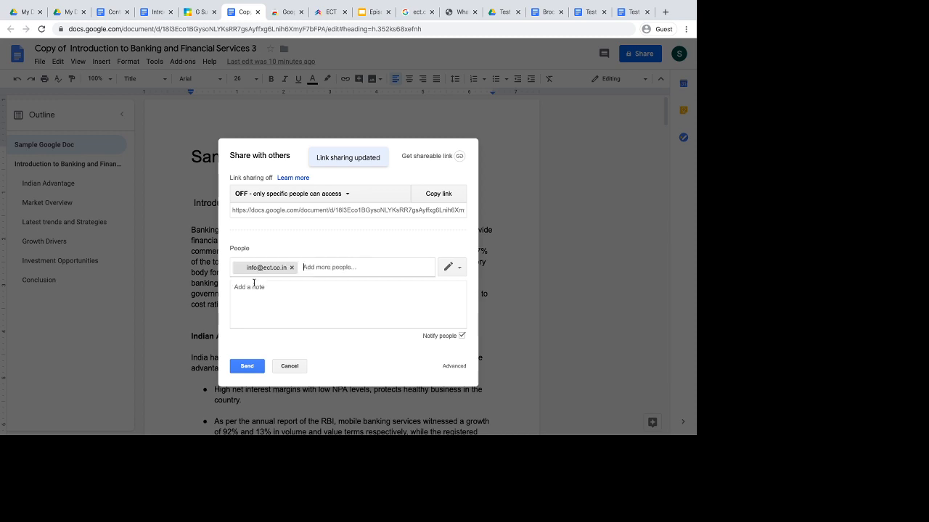
{"action": "left_click", "coordinate": [256, 293]}
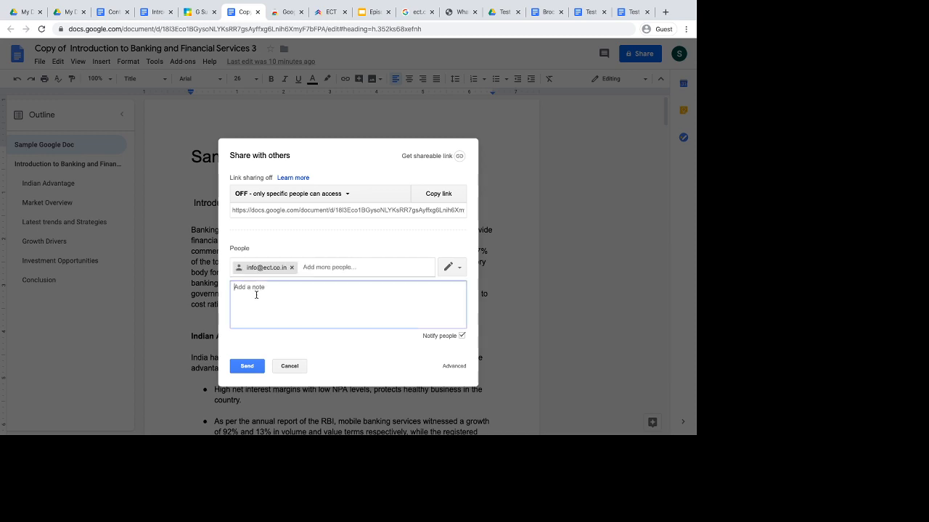
{"action": "type", "text": "This is next assignment."}
{"action": "left_click", "coordinate": [255, 370]}
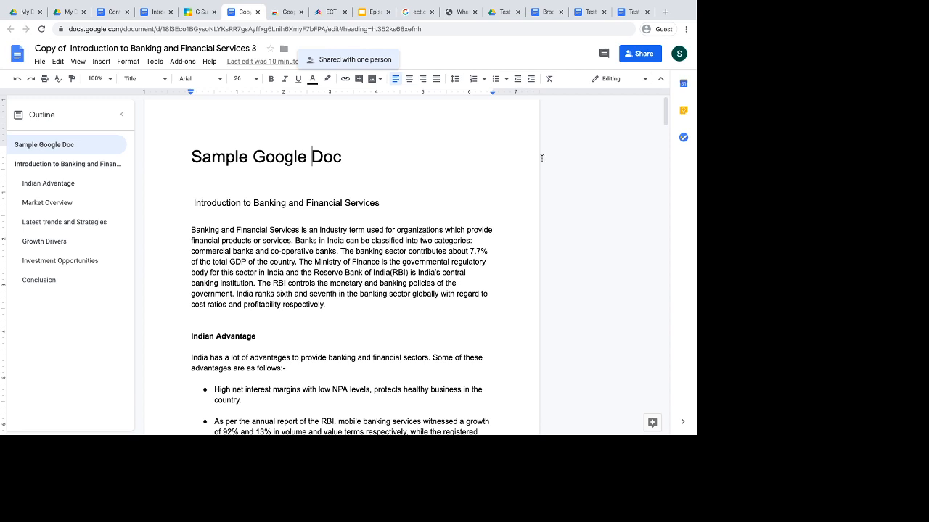
Close the Share dialog and discard a started comment without changing the document.
{"action": "left_click", "coordinate": [641, 58]}
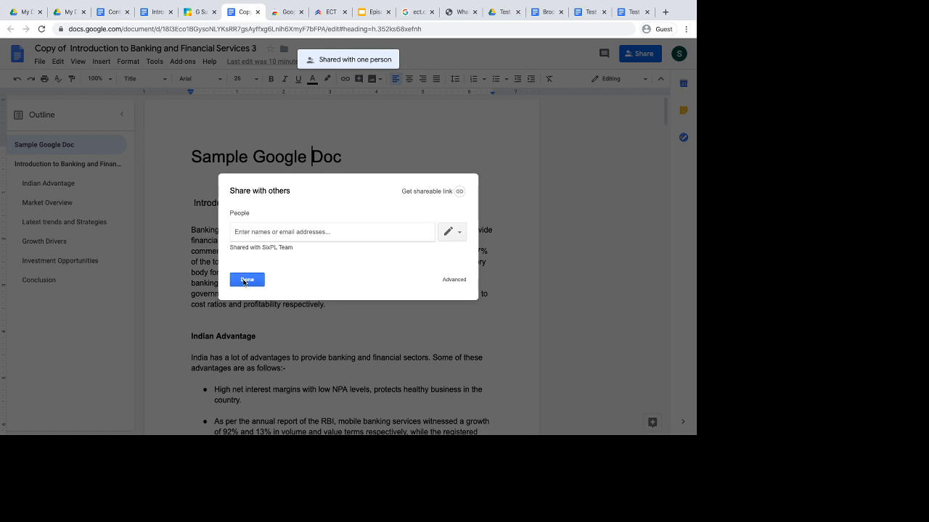
{"action": "left_click", "coordinate": [247, 280]}
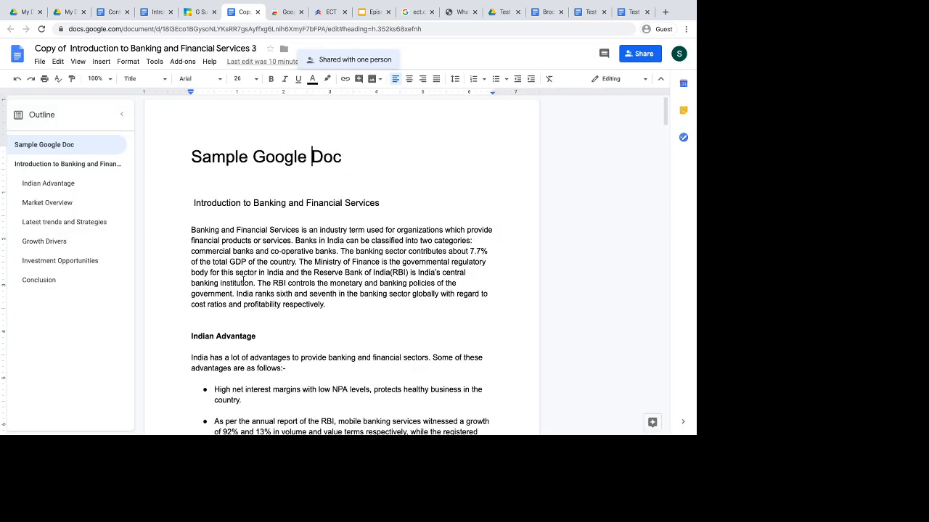
{"action": "left_click", "coordinate": [602, 55]}
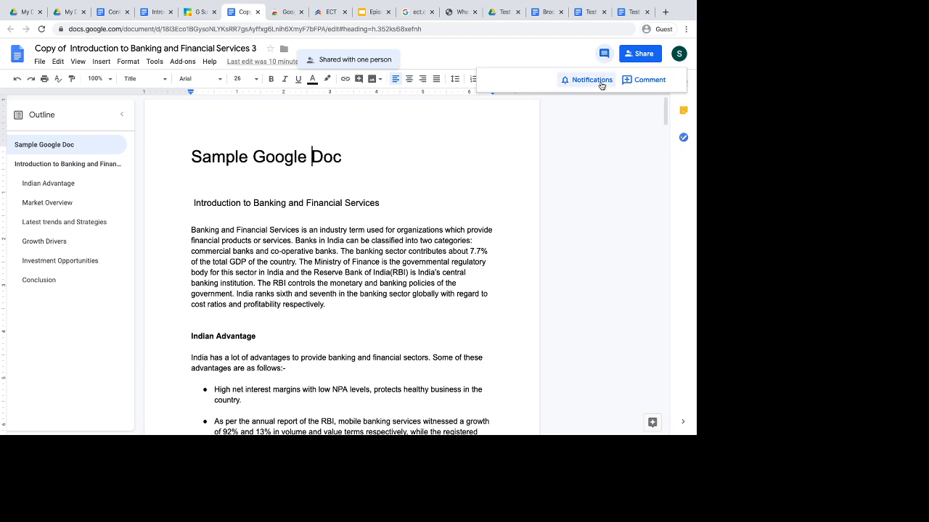
{"action": "left_click", "coordinate": [639, 83]}
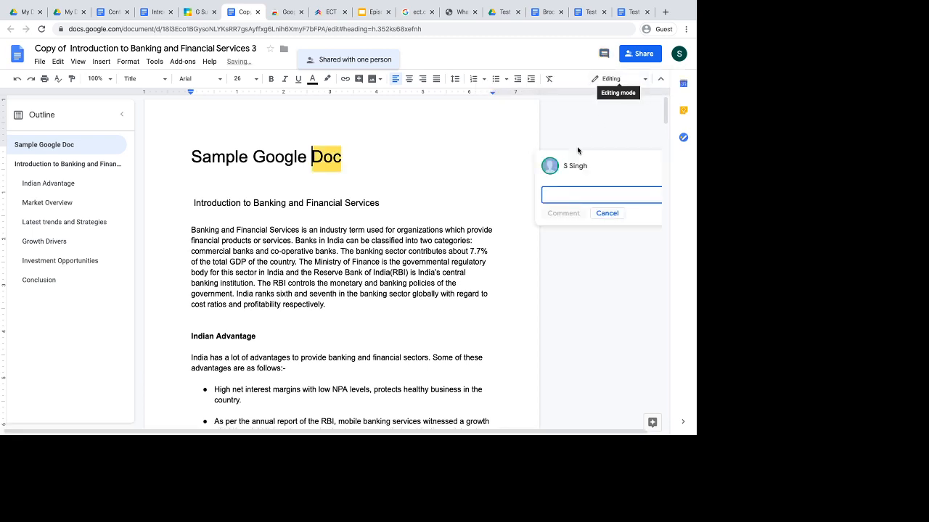
{"action": "left_click", "coordinate": [612, 214]}
Scroll through the banking document, then return to the Episode 16 presentation.
{"action": "scroll", "coordinate": [641, 308], "scroll_direction": "down", "scroll_amount": 10}
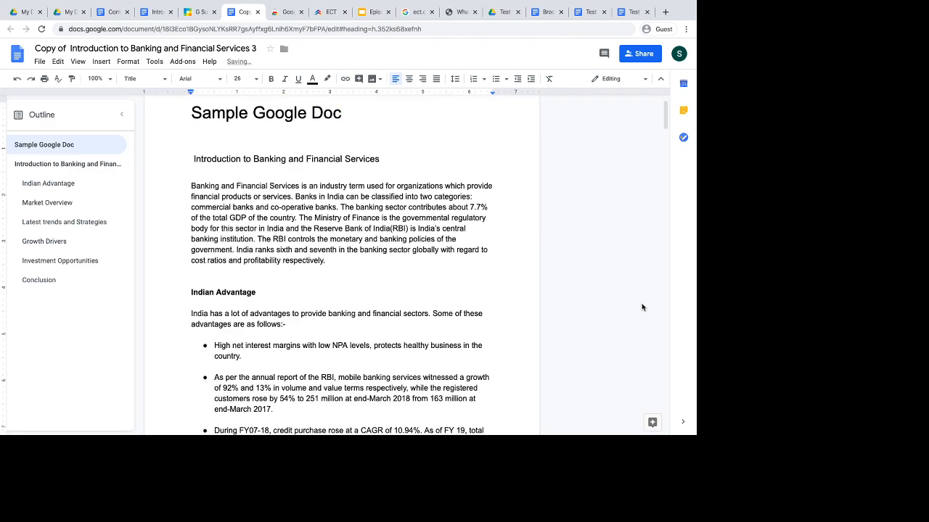
{"action": "scroll", "coordinate": [641, 308], "scroll_direction": "down", "scroll_amount": 20}
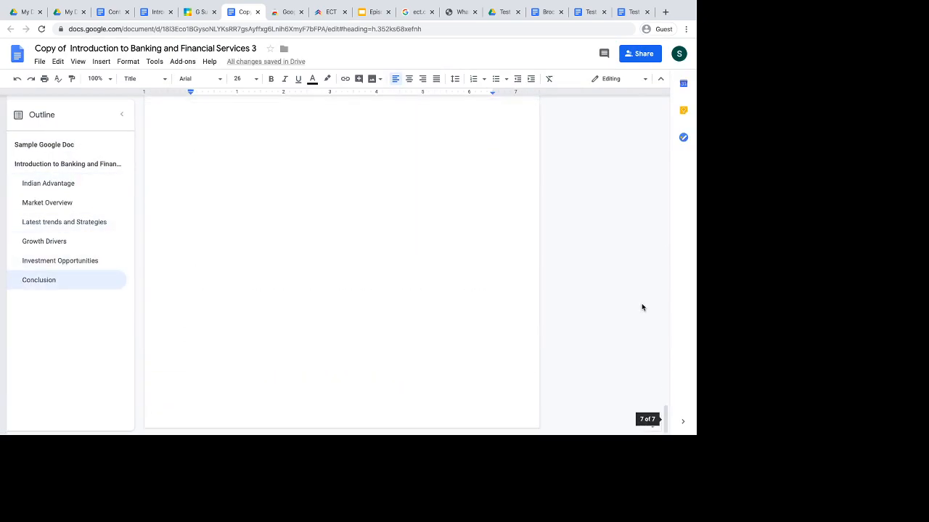
{"action": "scroll", "coordinate": [618, 259], "scroll_direction": "up", "scroll_amount": 8}
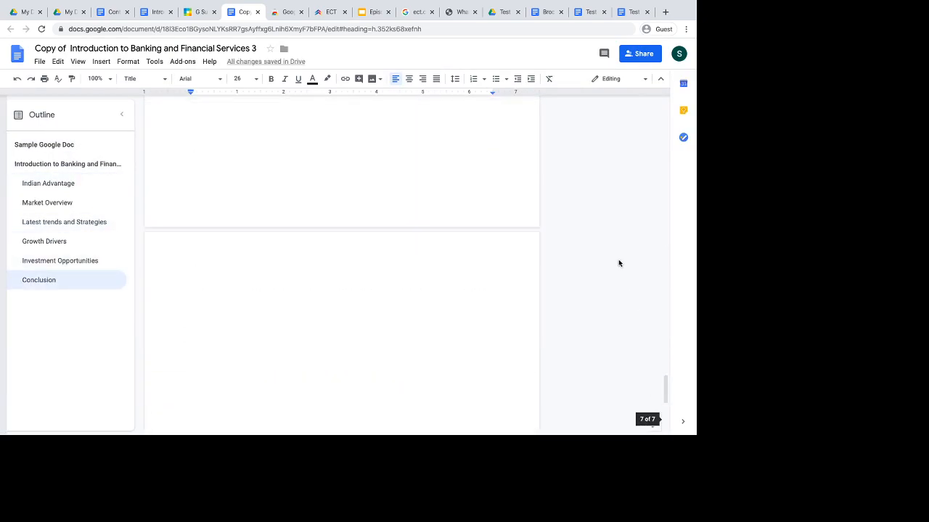
{"action": "left_click", "coordinate": [373, 13]}
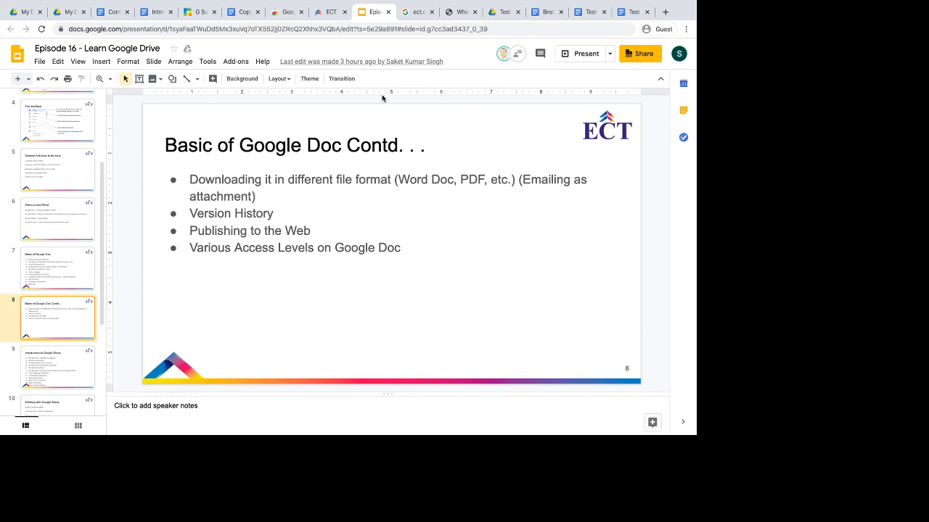
Turn on view-only link sharing for the Content Writer document and close the Share dialog.
{"action": "left_click", "coordinate": [108, 13]}
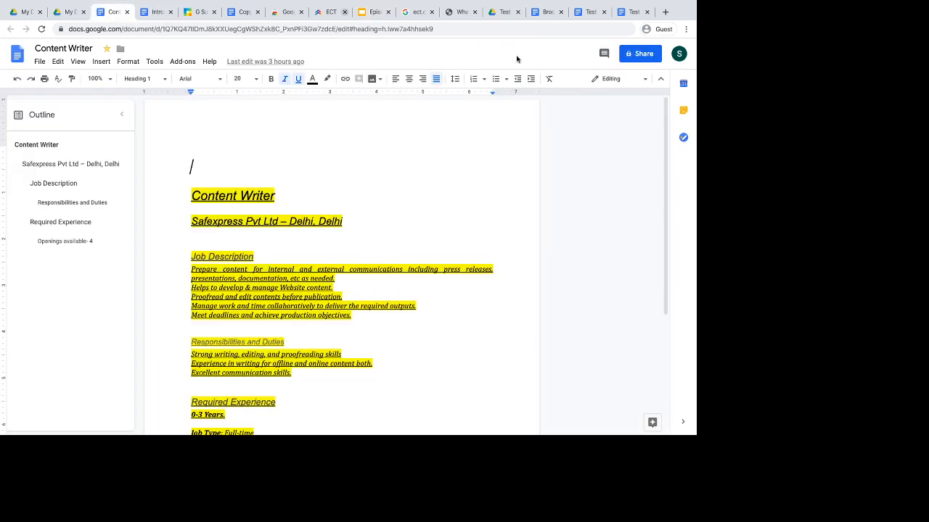
{"action": "left_click", "coordinate": [638, 58]}
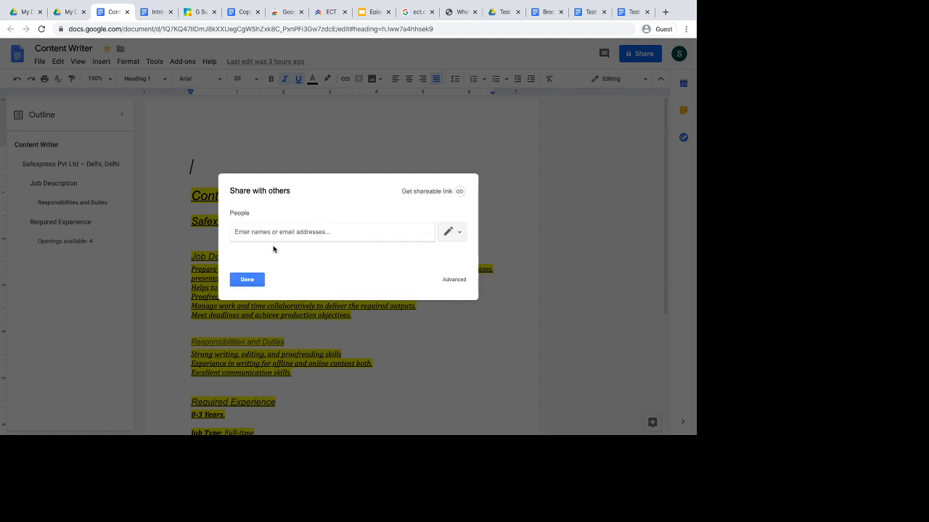
{"action": "left_click", "coordinate": [461, 191]}
{"action": "left_click", "coordinate": [453, 233]}
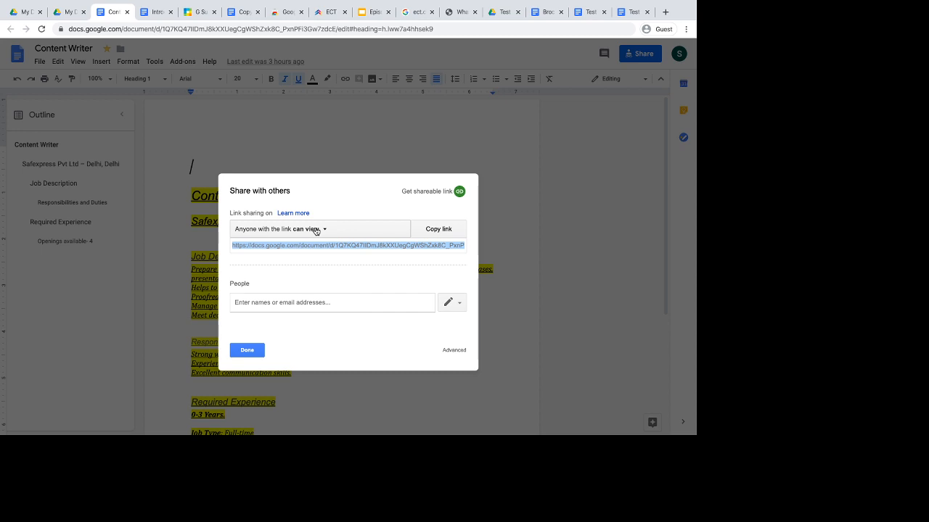
{"action": "left_click", "coordinate": [245, 350]}
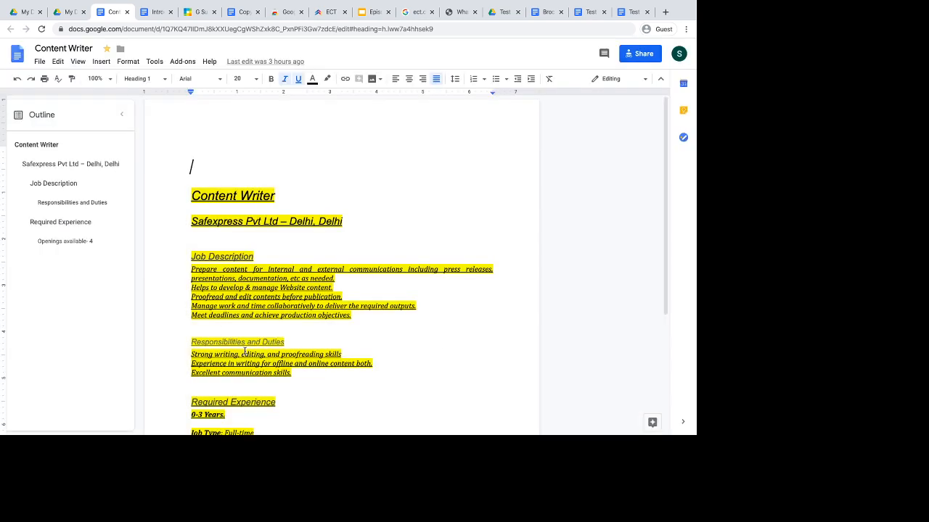
Switch back to the banking document tab.
{"action": "left_click", "coordinate": [235, 14]}
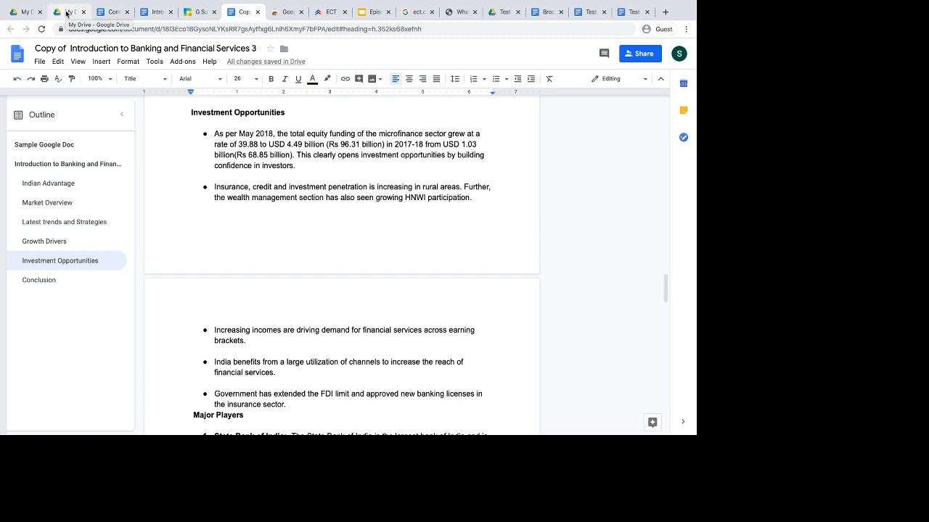
Close the Word copy of the banking document on the desktop.
{"action": "left_click", "coordinate": [372, 18]}
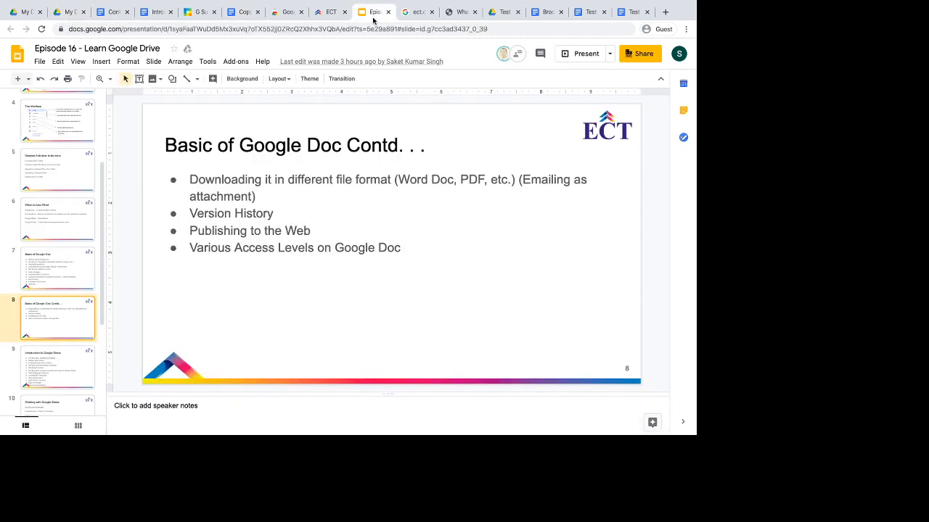
{"action": "key", "text": "ctrl+Left"}
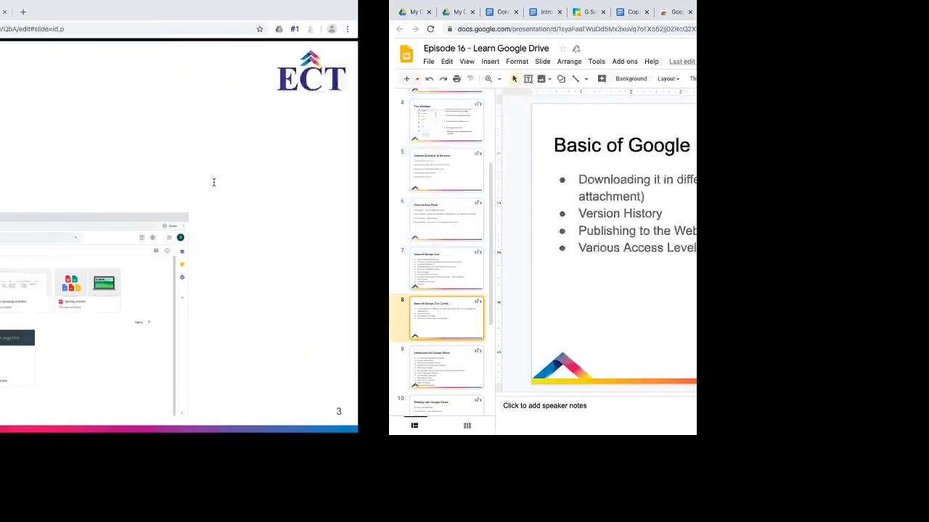
{"action": "key", "text": "ctrl+Left"}
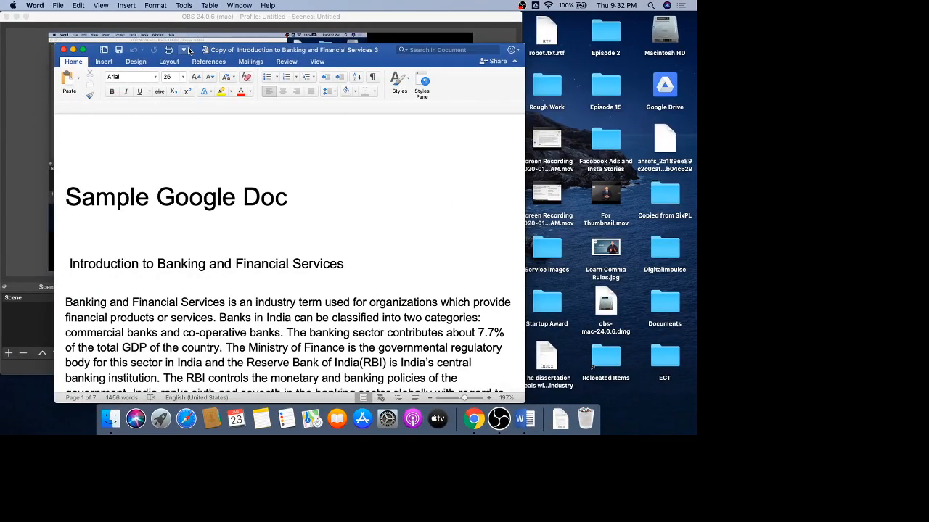
{"action": "left_click", "coordinate": [64, 50]}
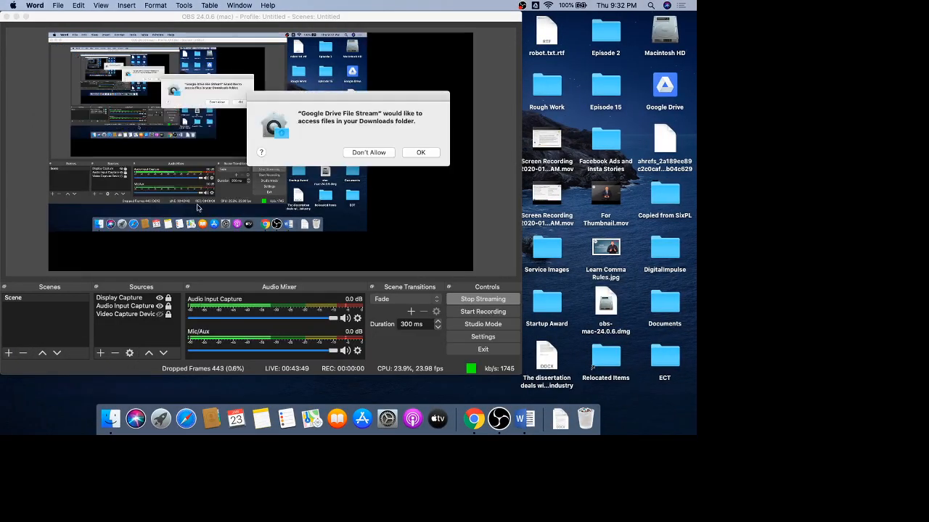
In OBS, allow Drive File Stream access to Downloads and hide the Video Capture Device.
{"action": "left_click", "coordinate": [160, 314]}
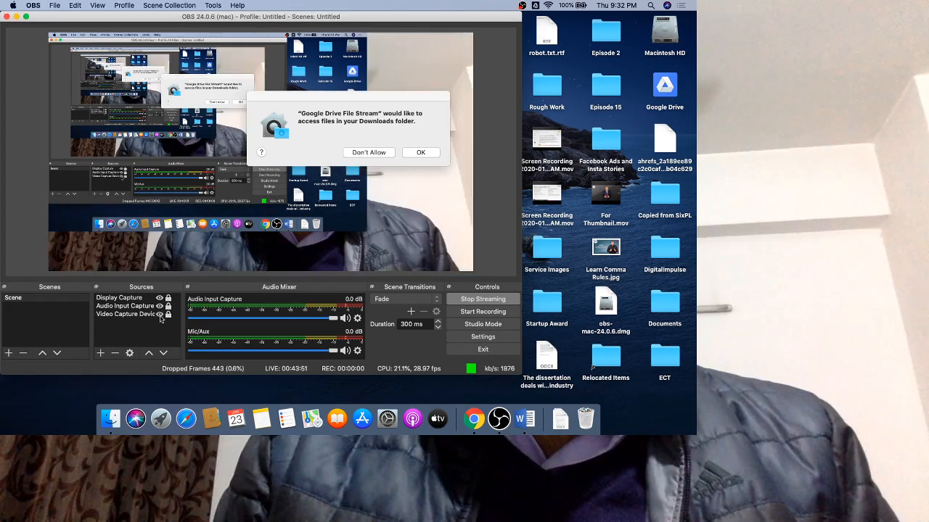
{"action": "left_click", "coordinate": [417, 153]}
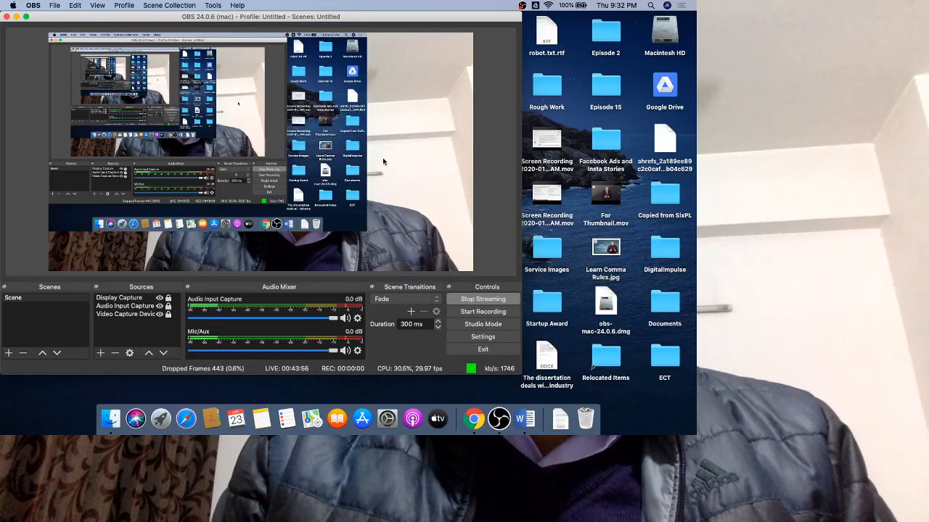
{"action": "left_click", "coordinate": [160, 314]}
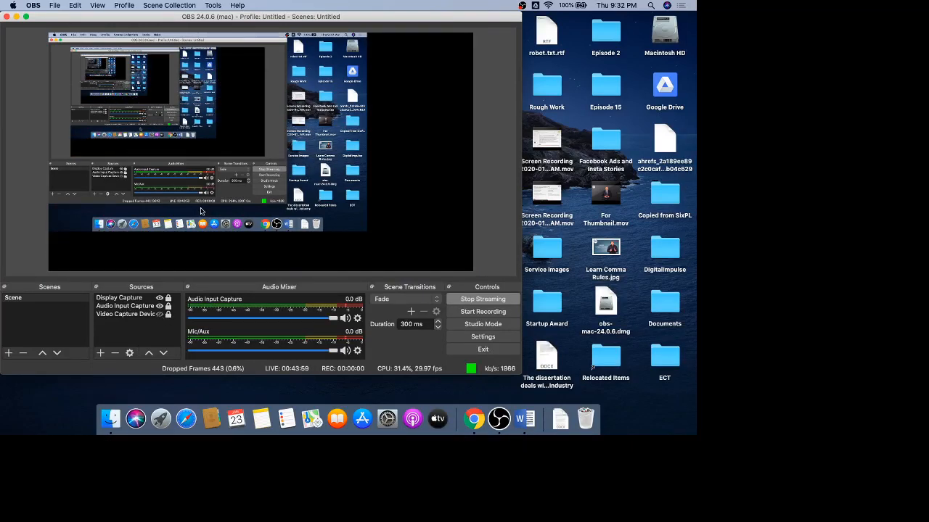
{"action": "key", "text": "ctrl+Right"}
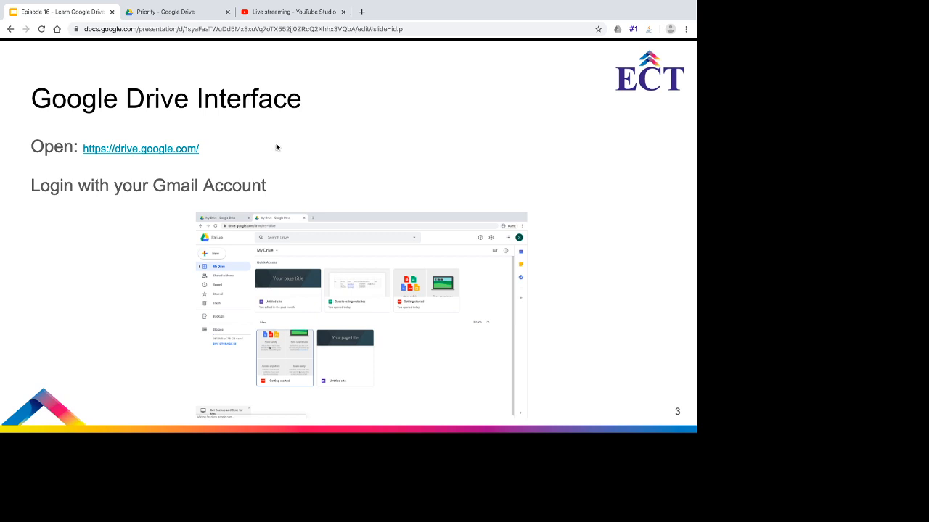
Scroll the Episode 16 filmstrip down and select slide 9, 'Introduction to Google Sheet'.
{"action": "key", "text": "ctrl+Right"}
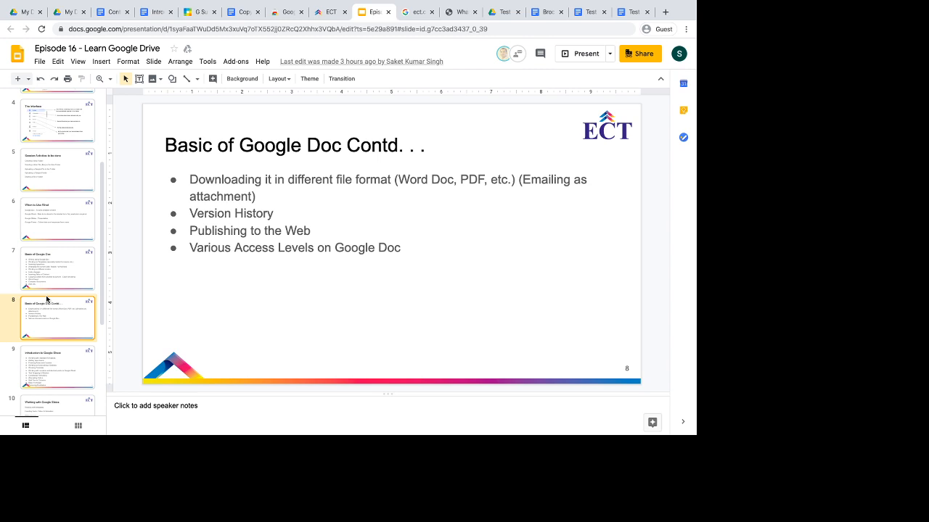
{"action": "scroll", "coordinate": [29, 316], "scroll_direction": "down", "scroll_amount": 2}
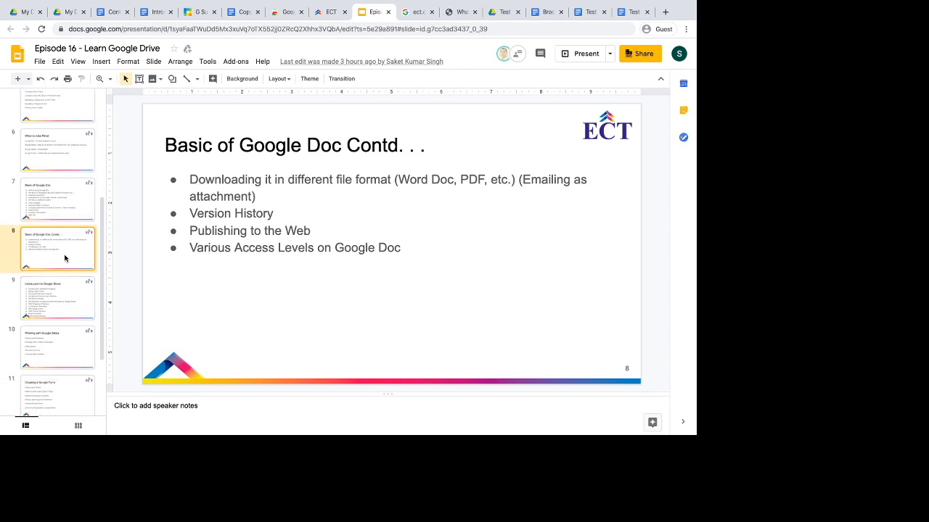
{"action": "left_click", "coordinate": [54, 300]}
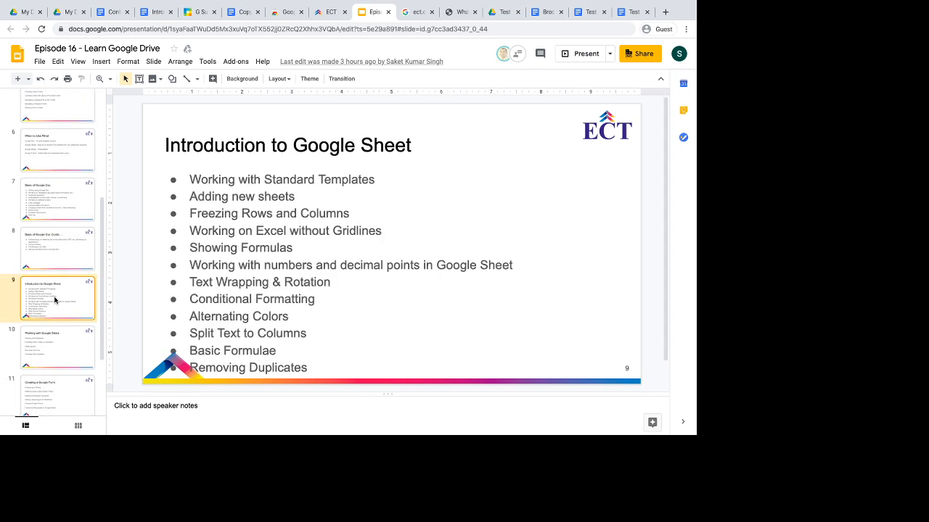
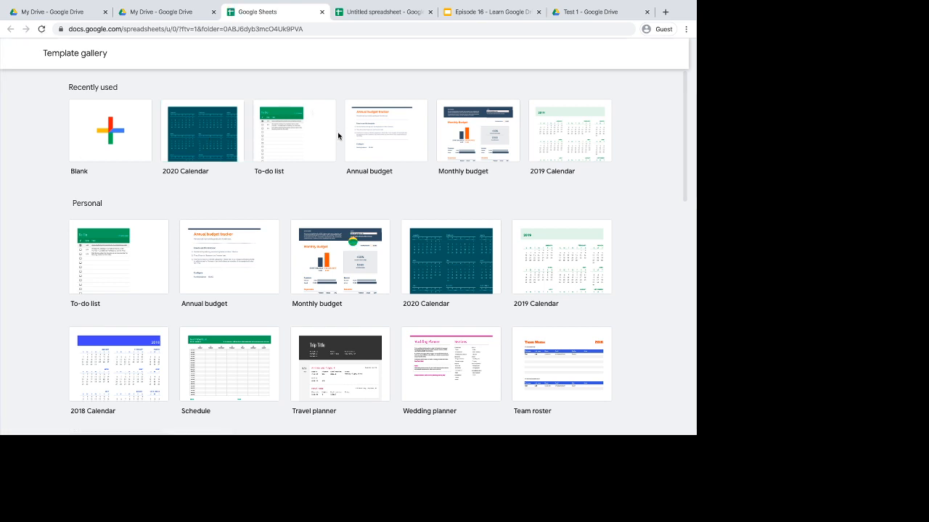
Create a spreadsheet from the 2020 Calendar template, then open the Google Sheets template gallery.
{"action": "left_click", "coordinate": [524, 161]}
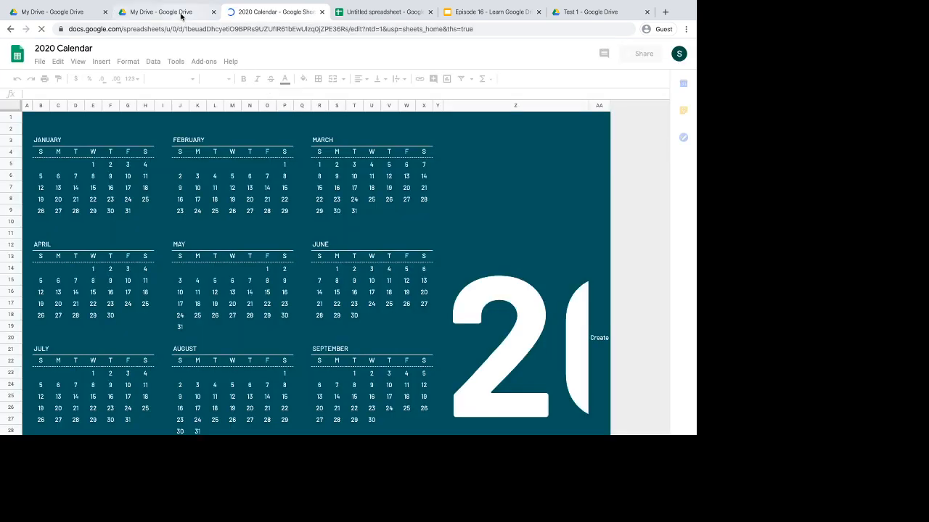
{"action": "left_click", "coordinate": [159, 12]}
{"action": "key", "text": "Escape"}
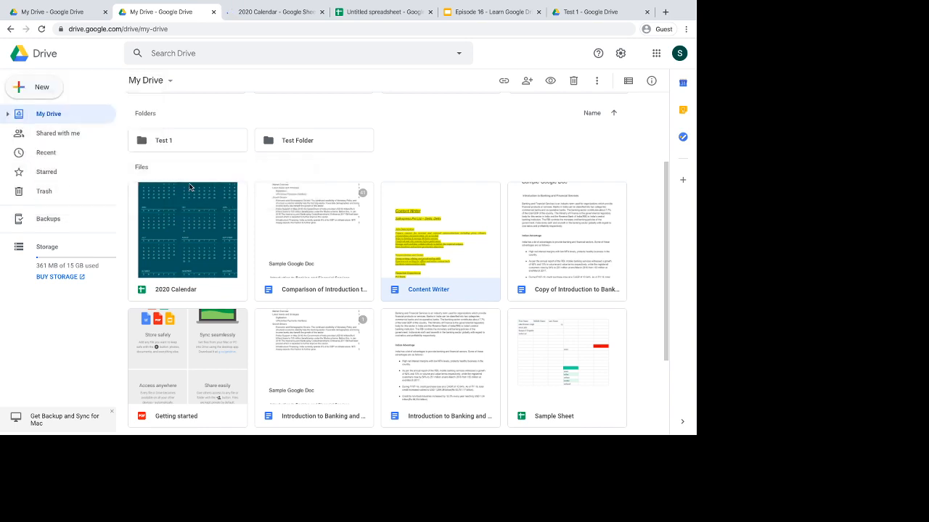
{"action": "left_click", "coordinate": [39, 90]}
{"action": "mouse_move", "coordinate": [139, 169]}
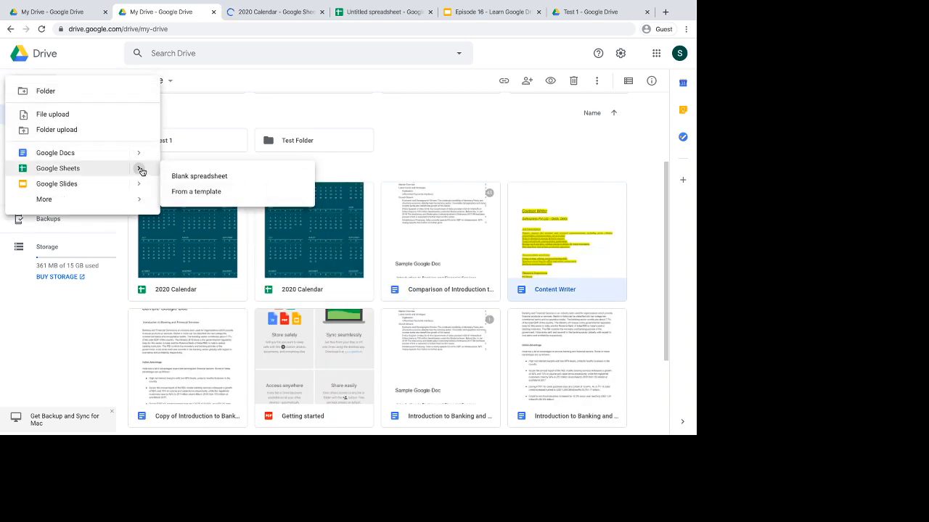
{"action": "left_click", "coordinate": [203, 193]}
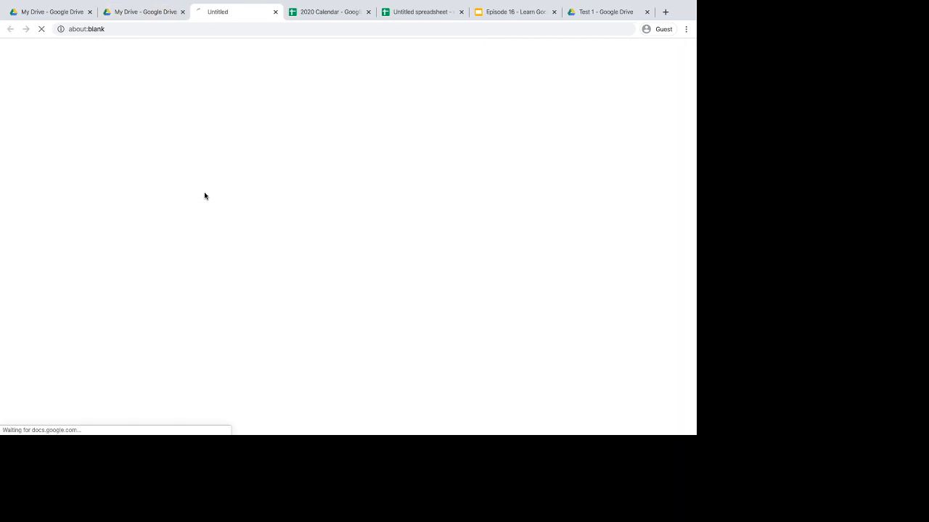
Select 9 March in the 2020 Calendar and create a spreadsheet from the To-do list template.
{"action": "left_click", "coordinate": [334, 12]}
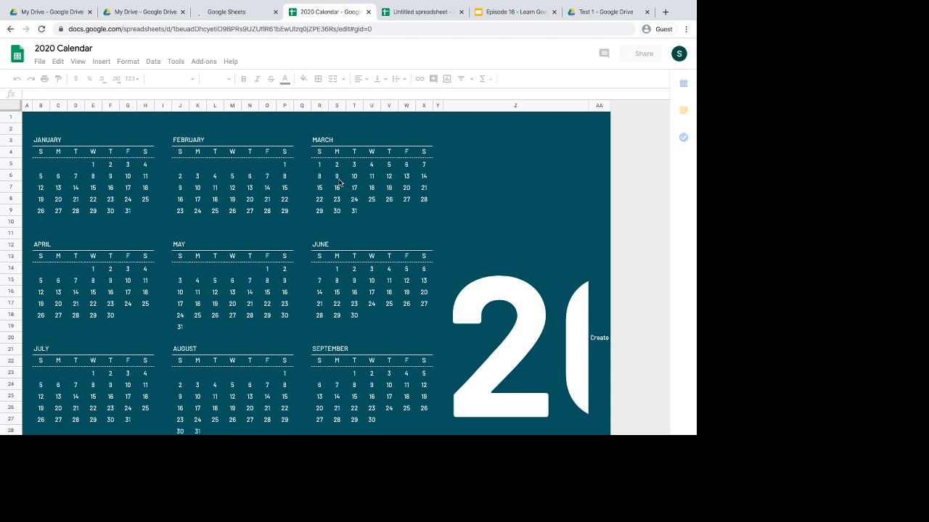
{"action": "left_click", "coordinate": [337, 180]}
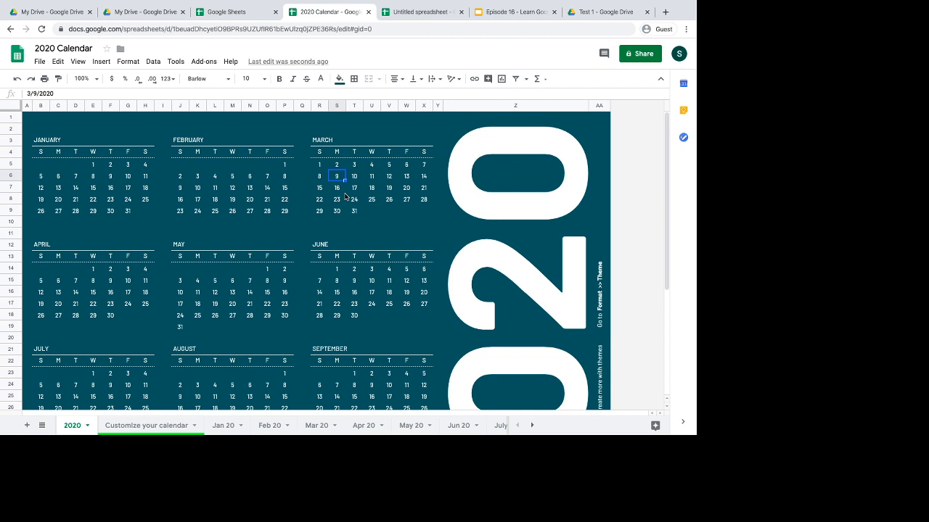
{"action": "left_click", "coordinate": [211, 12]}
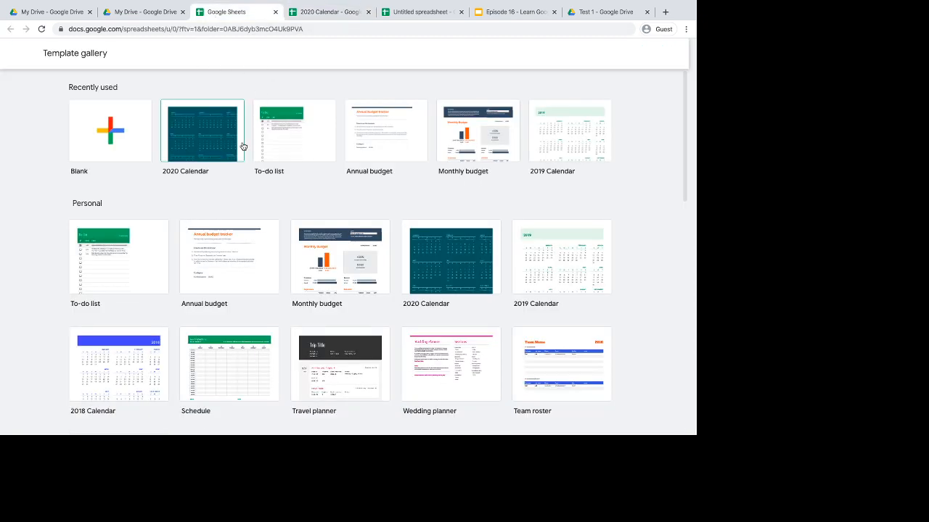
{"action": "left_click", "coordinate": [288, 142]}
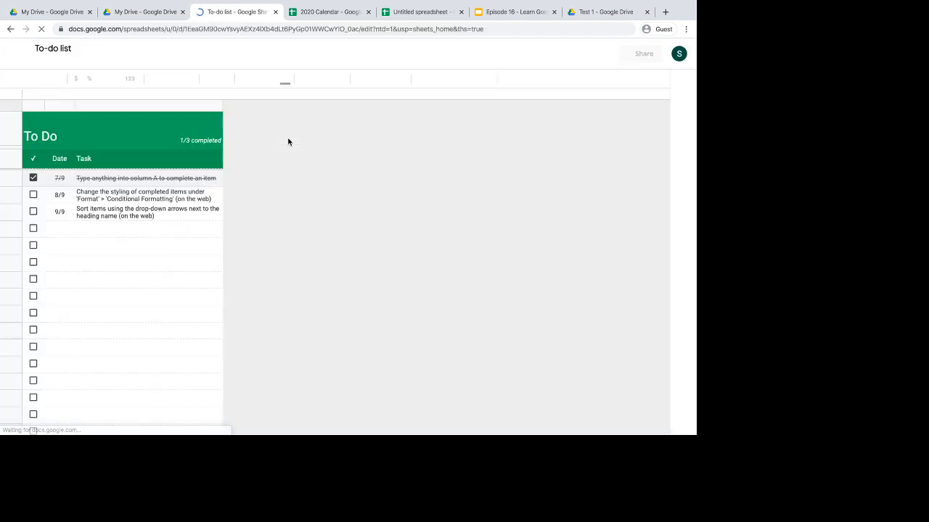
{"action": "scroll", "coordinate": [137, 257], "scroll_direction": "down", "scroll_amount": 5}
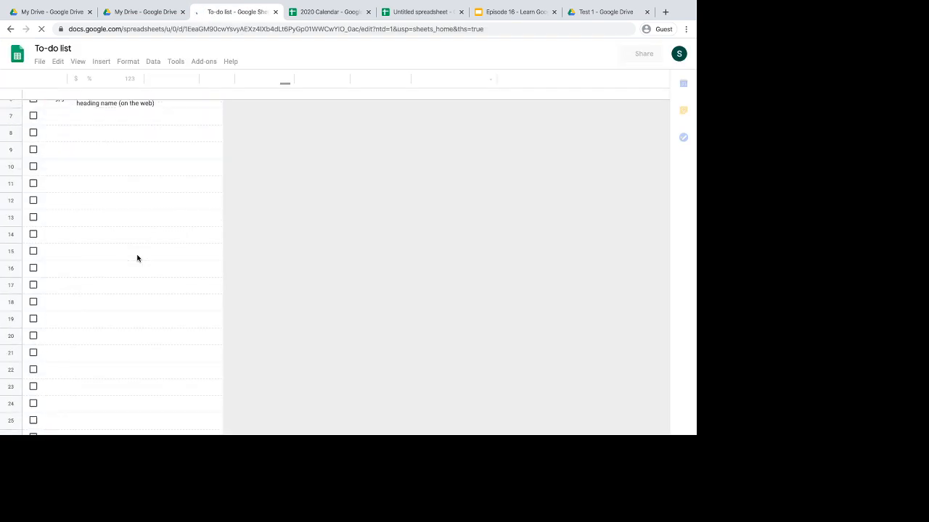
{"action": "left_click", "coordinate": [138, 13]}
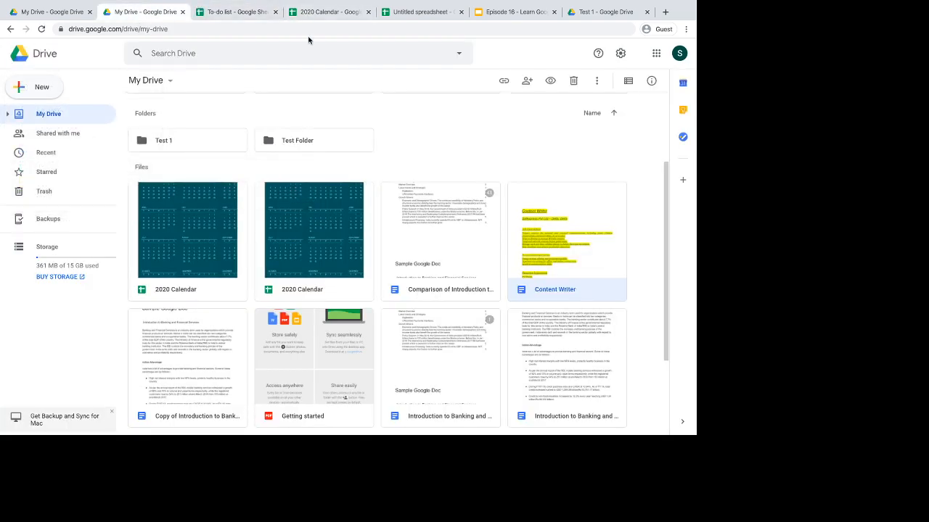
{"action": "left_click", "coordinate": [337, 12]}
Rename the untitled spreadsheet to 'Test Template', removing a stray comma from the title.
{"action": "left_click", "coordinate": [419, 10]}
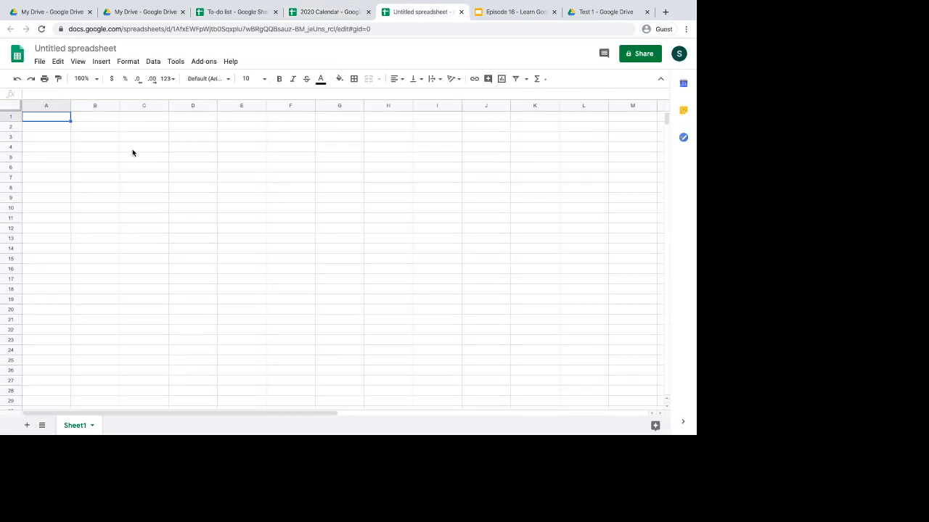
{"action": "left_click", "coordinate": [82, 48]}
{"action": "type", "text": "Test"}
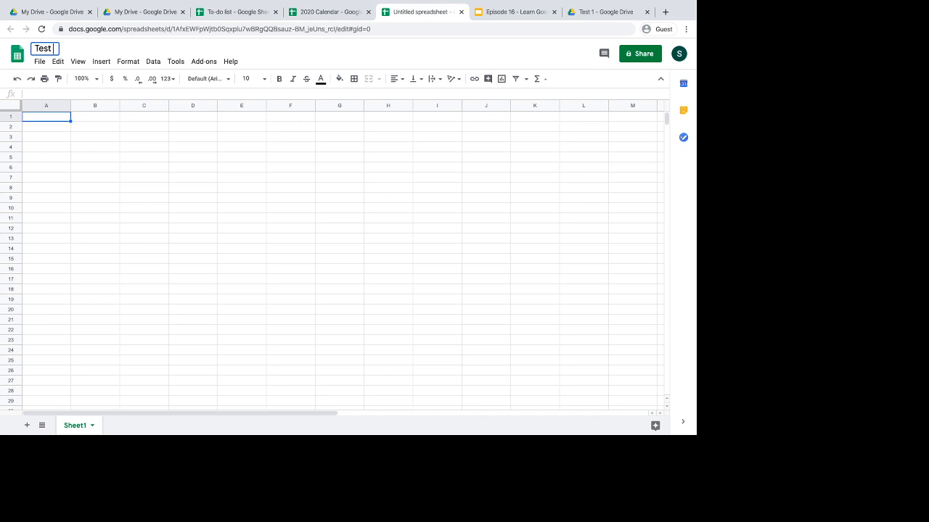
{"action": "type", "text": " Te,mplate"}
{"action": "left_click", "coordinate": [64, 48]}
{"action": "key", "text": "BackSpace"}
{"action": "left_click", "coordinate": [121, 140]}
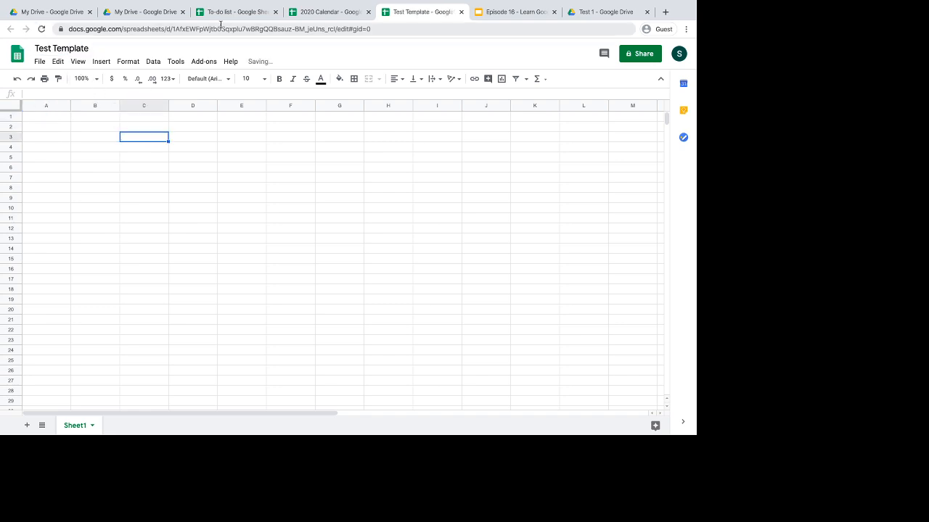
Close the To-do list spreadsheet and switch to the Episode 16 presentation.
{"action": "left_click", "coordinate": [227, 16]}
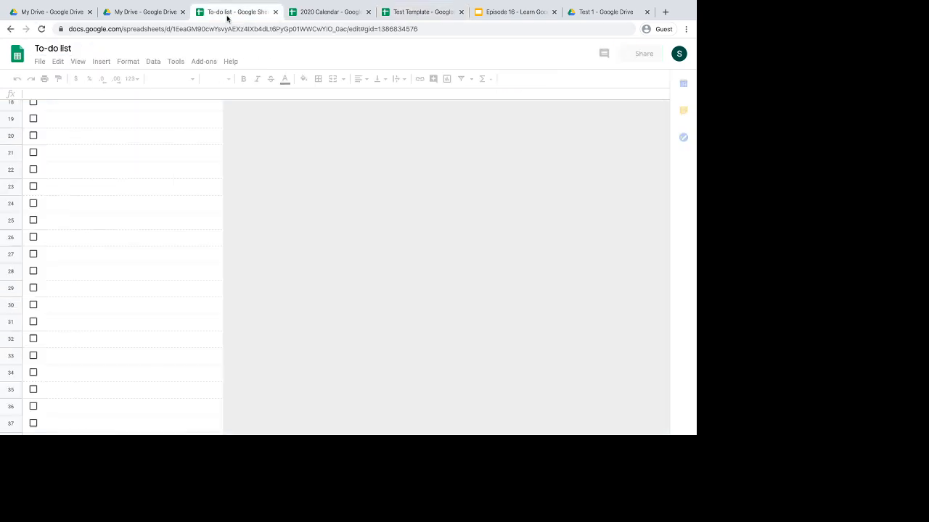
{"action": "left_click", "coordinate": [275, 12]}
{"action": "left_click", "coordinate": [394, 12]}
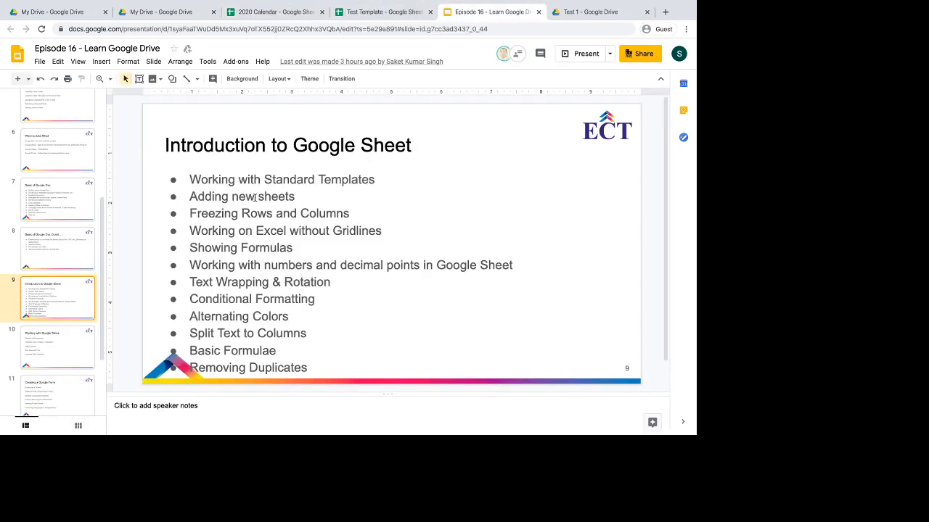
In Test Template, add two sheets and name the three tabs Jan, Feb and Mar.
{"action": "left_click", "coordinate": [388, 13]}
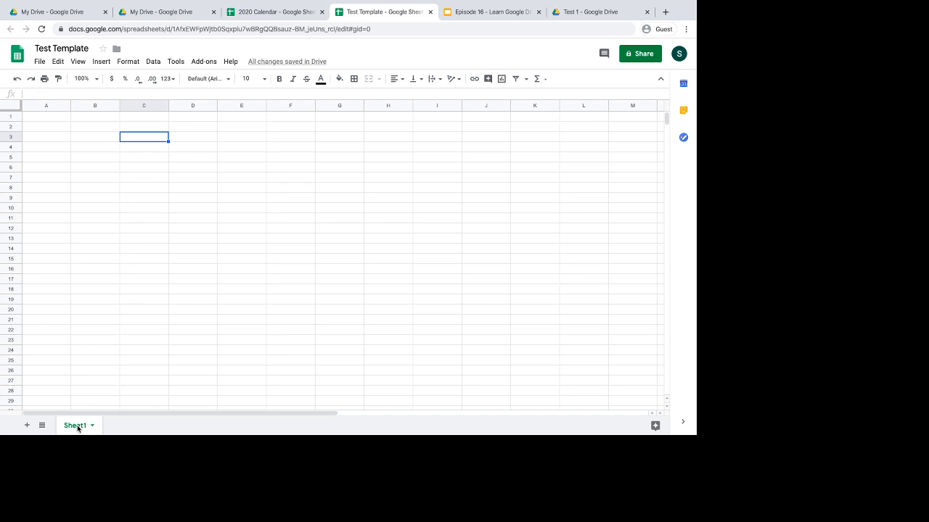
{"action": "left_click", "coordinate": [27, 426]}
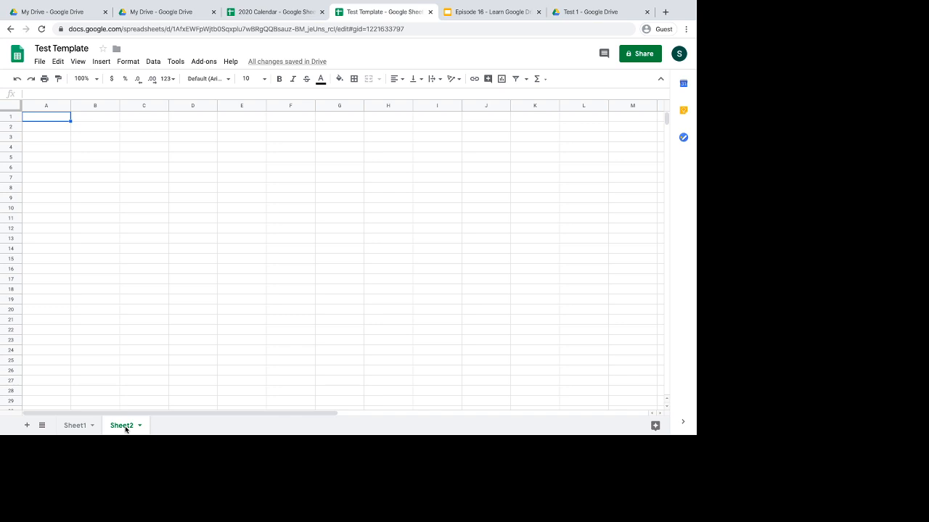
{"action": "double_click", "coordinate": [82, 429]}
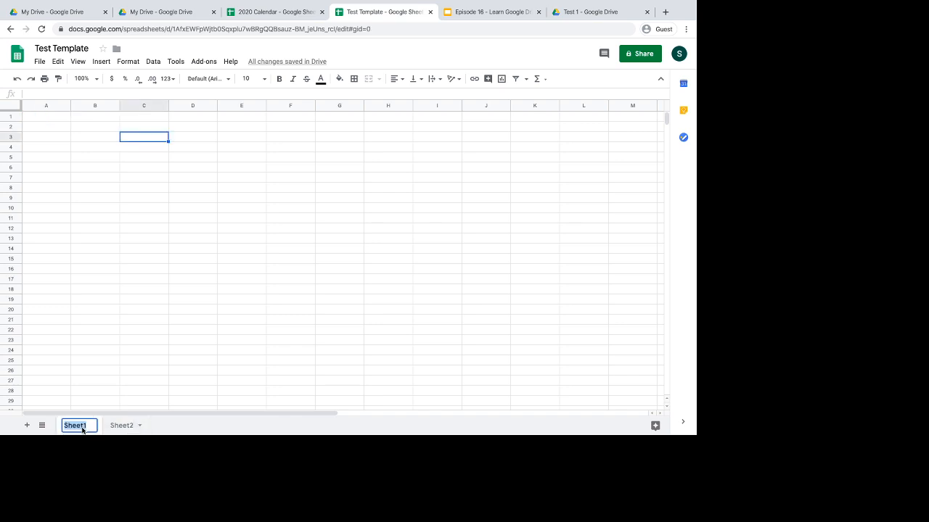
{"action": "type", "text": "Jan"}
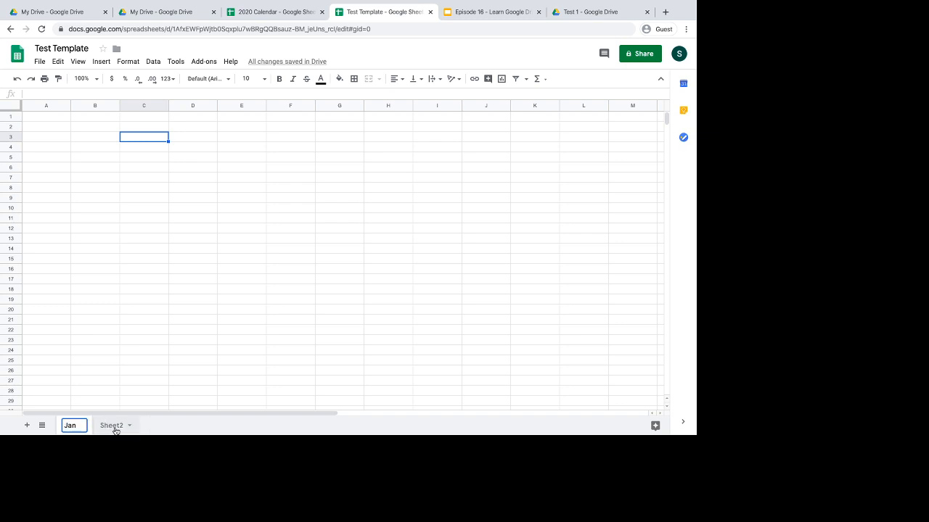
{"action": "double_click", "coordinate": [114, 427]}
{"action": "type", "text": "F"}
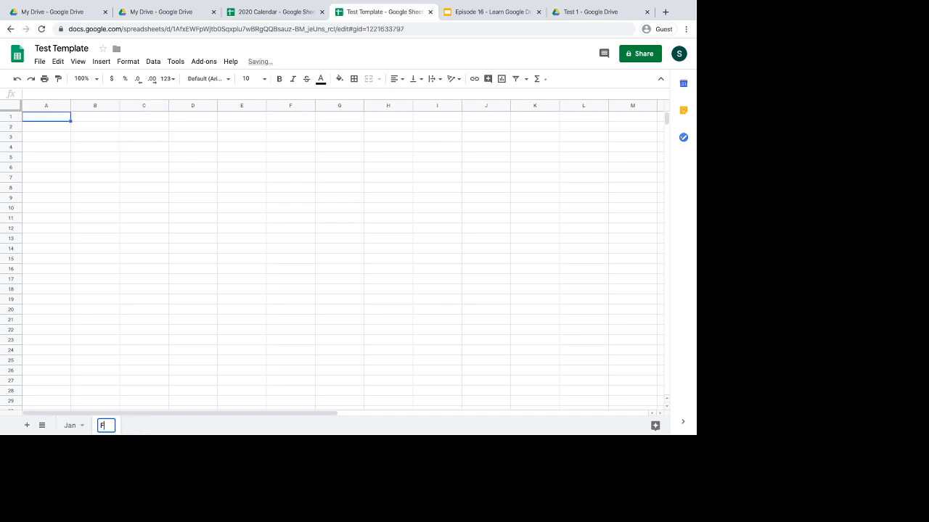
{"action": "type", "text": "eb"}
{"action": "left_click", "coordinate": [27, 425]}
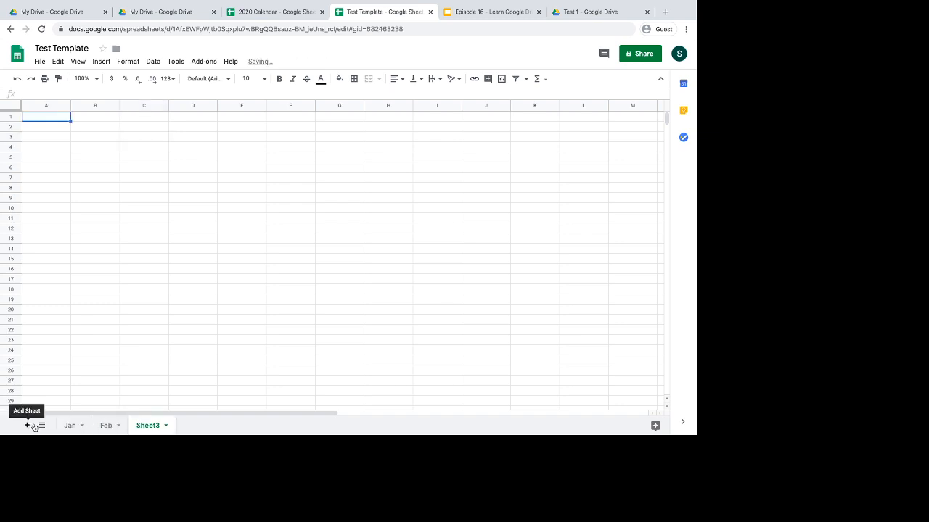
{"action": "double_click", "coordinate": [150, 427]}
{"action": "type", "text": "Mar"}
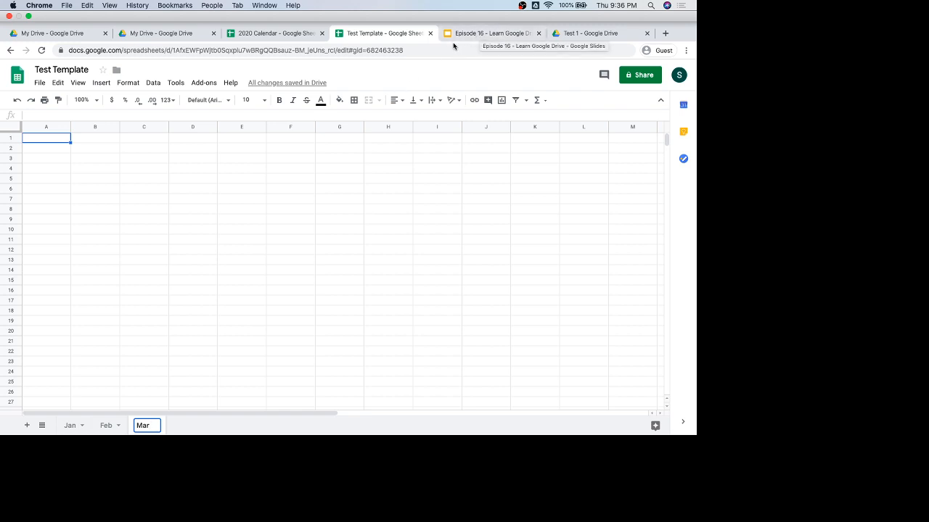
Enter a column of sample numbers (32, 3, 3312, 42, 34, 234…) down column A of Mar.
{"action": "left_click", "coordinate": [477, 33]}
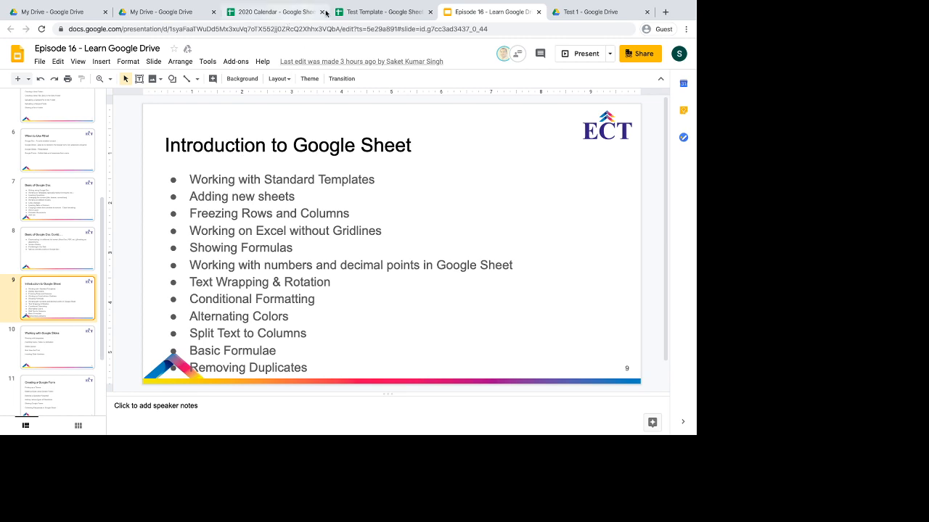
{"action": "left_click", "coordinate": [358, 10]}
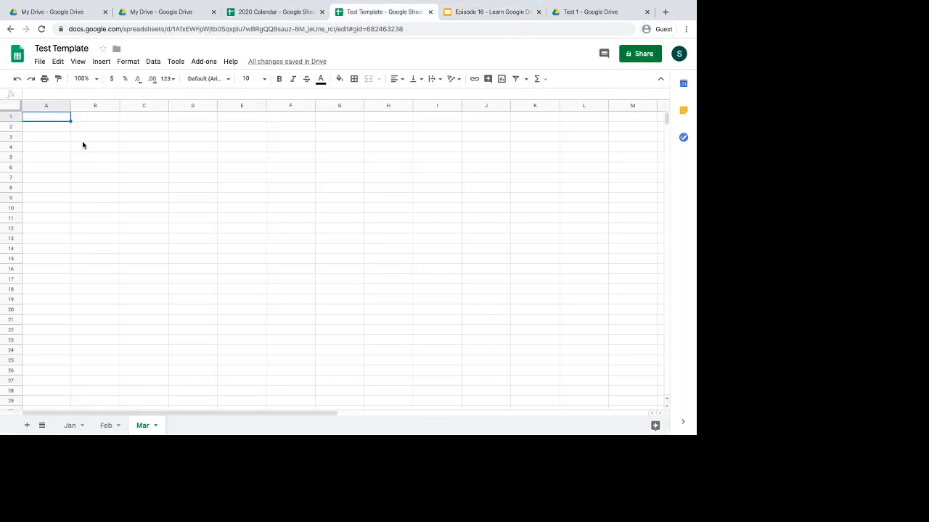
{"action": "type", "text": "3"}
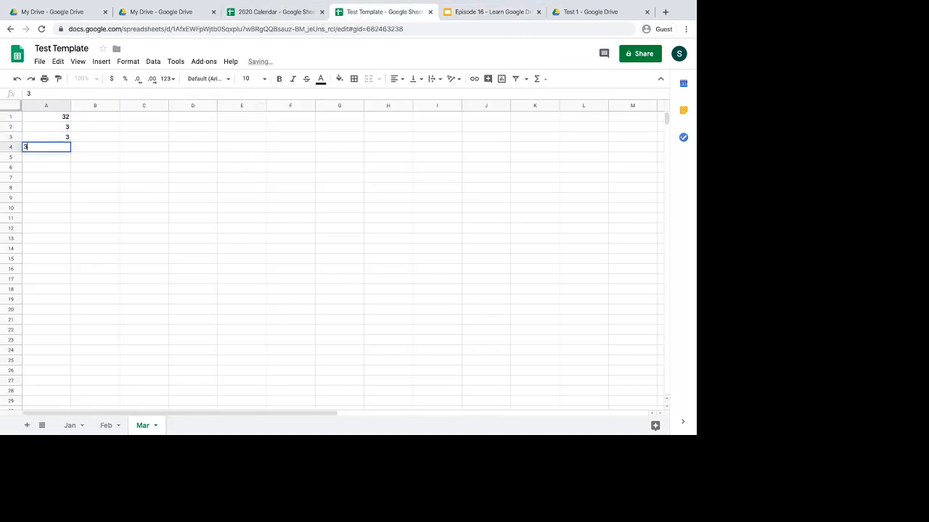
{"action": "type", "text": "2 3 3 3 3 3 3 3 3 3 3 3312 42"}
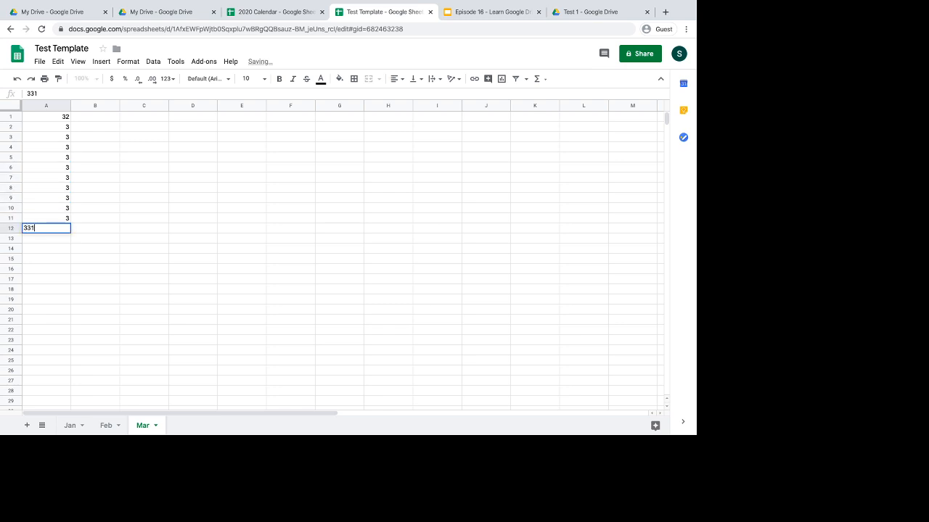
{"action": "type", "text": " 34 34 234 234 4 4323 4 3"}
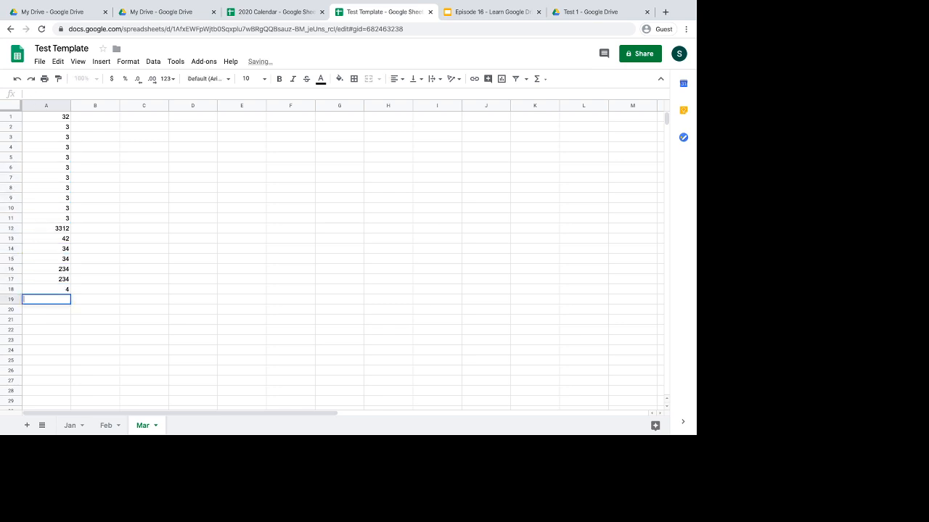
{"action": "type", "text": "423"}
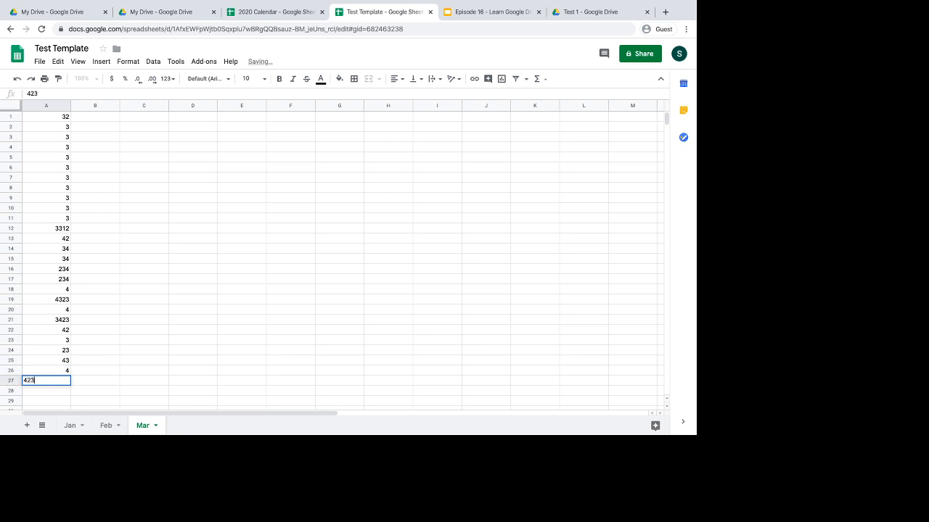
{"action": "type", "text": " 42 3 23 43 4 423 23 34 234 2 4 43 32 42342342"}
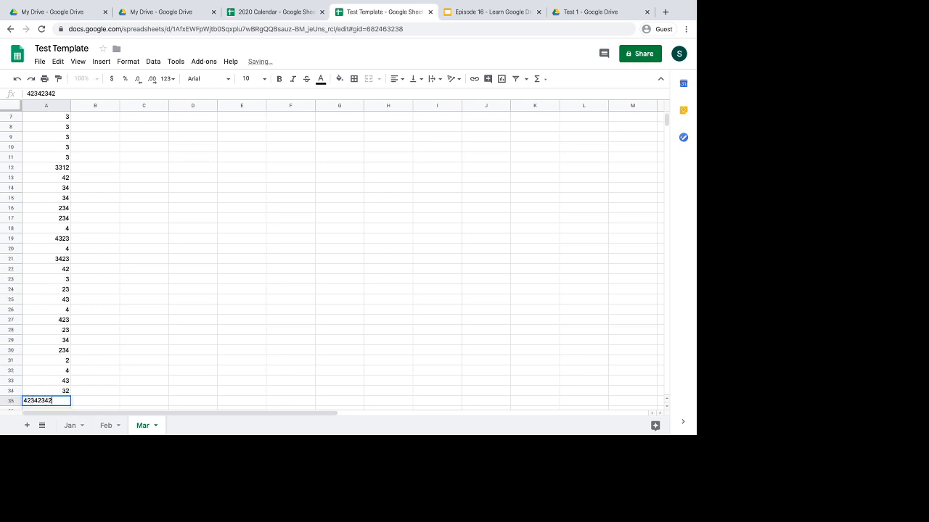
{"action": "scroll", "coordinate": [113, 140], "scroll_direction": "up", "scroll_amount": 2}
{"action": "left_click", "coordinate": [78, 120]}
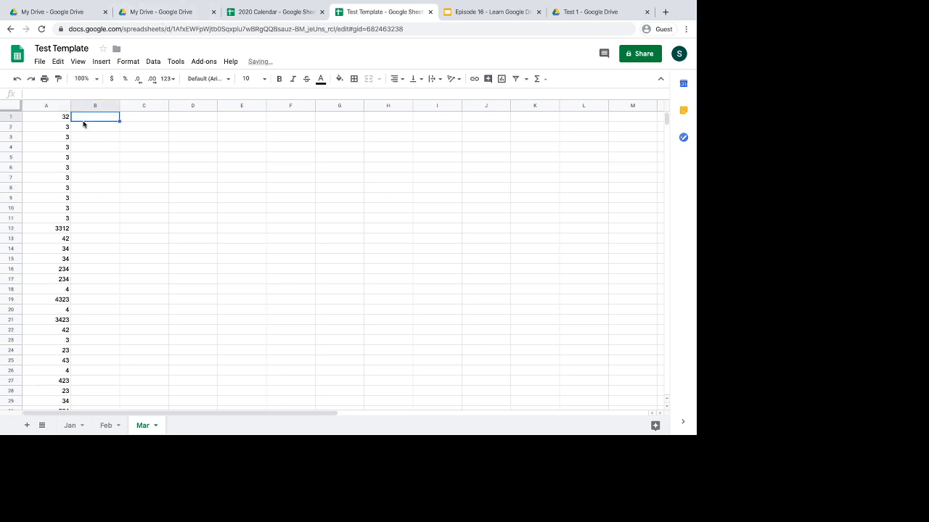
Copy column A's numbers and paste them into columns B and C.
{"action": "left_click", "coordinate": [65, 118]}
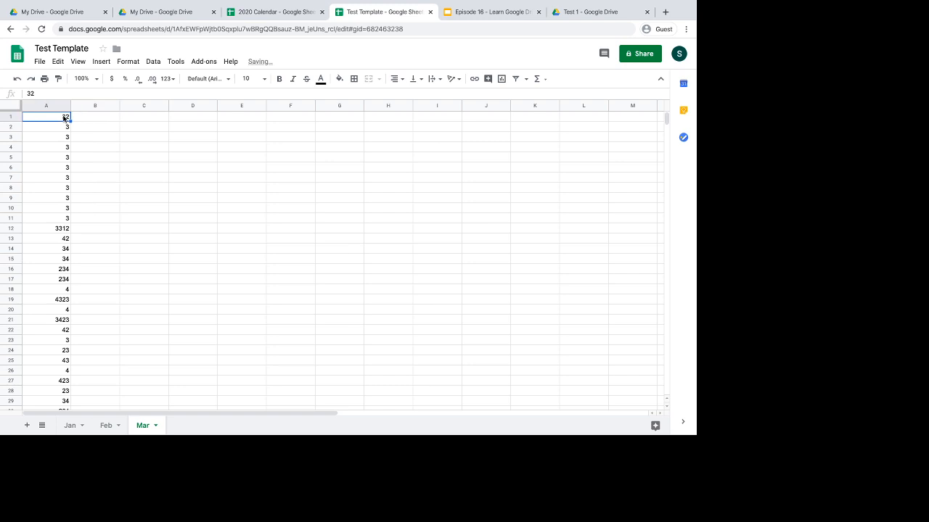
{"action": "key", "text": "ctrl+shift+Down"}
{"action": "key", "text": "ctrl+c"}
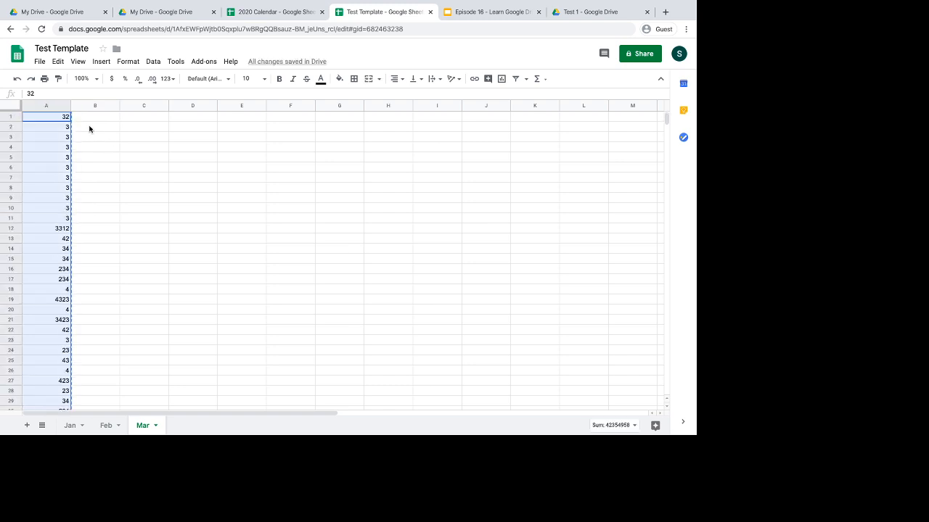
{"action": "left_click", "coordinate": [90, 121]}
{"action": "key", "text": "ctrl+v"}
{"action": "left_click", "coordinate": [135, 119]}
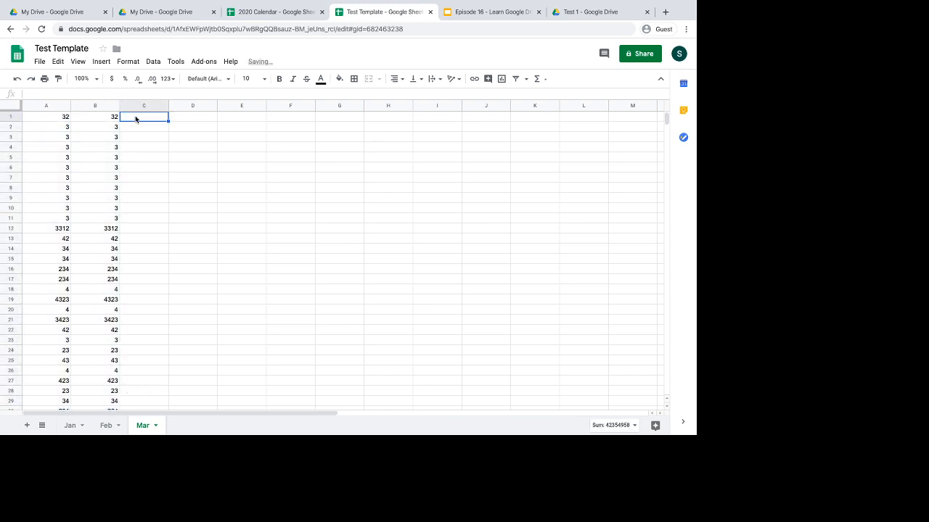
{"action": "key", "text": "ctrl+v"}
{"action": "scroll", "coordinate": [166, 244], "scroll_direction": "down", "scroll_amount": 1}
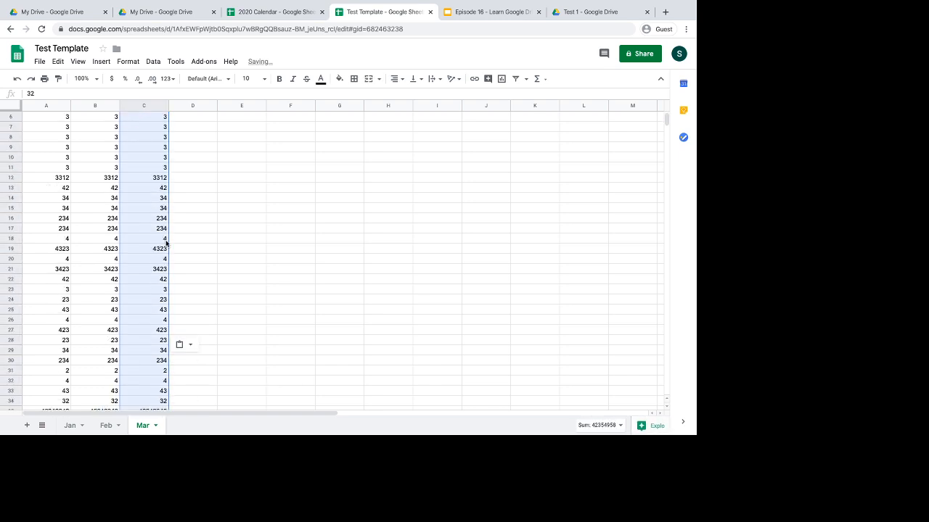
{"action": "scroll", "coordinate": [172, 231], "scroll_direction": "down", "scroll_amount": 1}
{"action": "scroll", "coordinate": [177, 217], "scroll_direction": "up", "scroll_amount": 2}
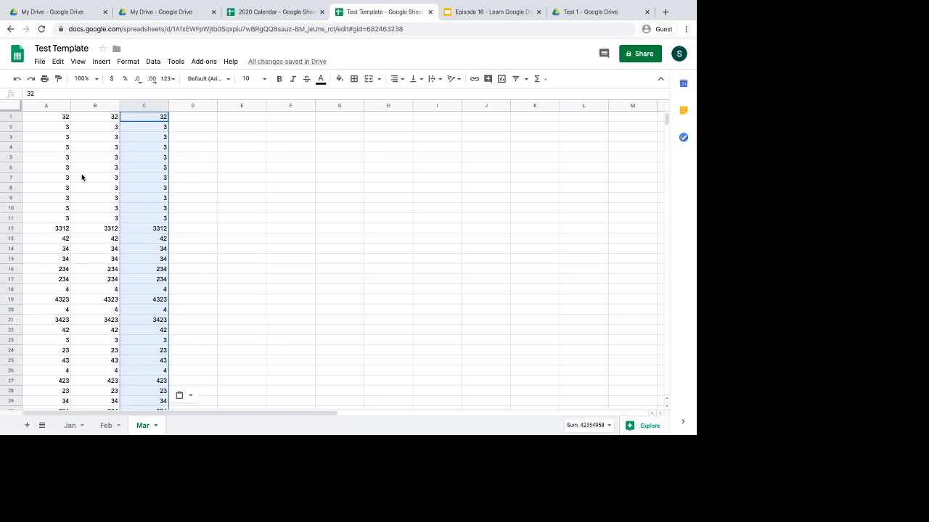
Insert an empty row above row 1 of the numbers.
{"action": "left_click", "coordinate": [8, 117]}
{"action": "right_click", "coordinate": [9, 117]}
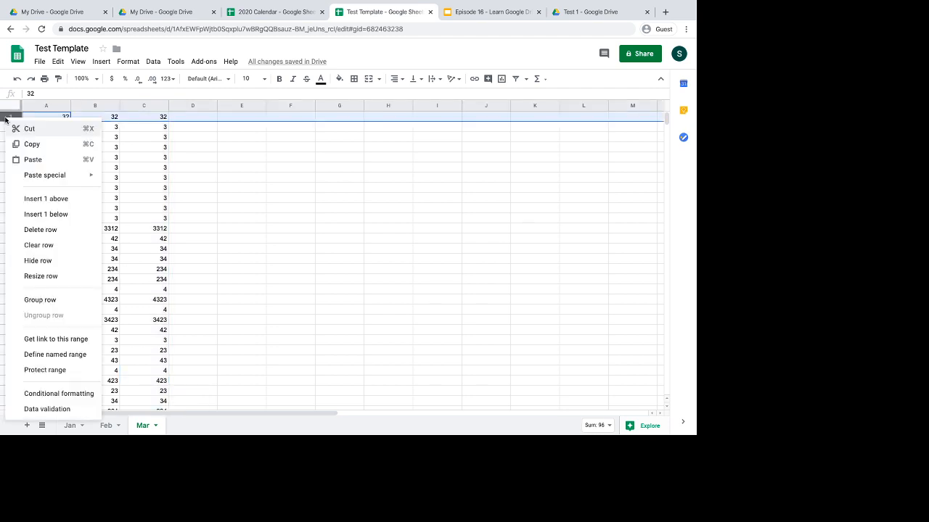
{"action": "left_click", "coordinate": [44, 198]}
Type the header labels A, B and C into cells A1, B1 and C1.
{"action": "left_click", "coordinate": [60, 119]}
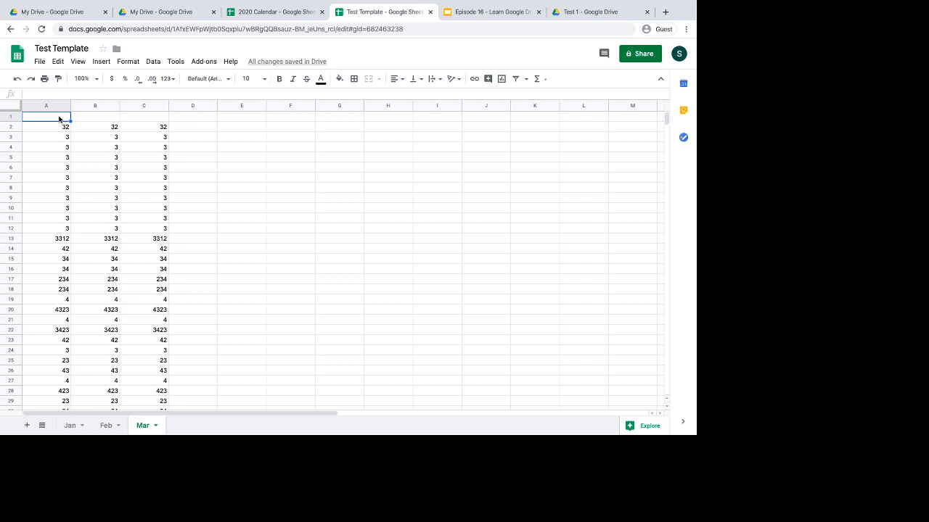
{"action": "type", "text": "A"}
{"action": "key", "text": "Tab"}
{"action": "type", "text": "B"}
{"action": "key", "text": "Tab"}
{"action": "type", "text": "C"}
{"action": "left_click", "coordinate": [94, 212]}
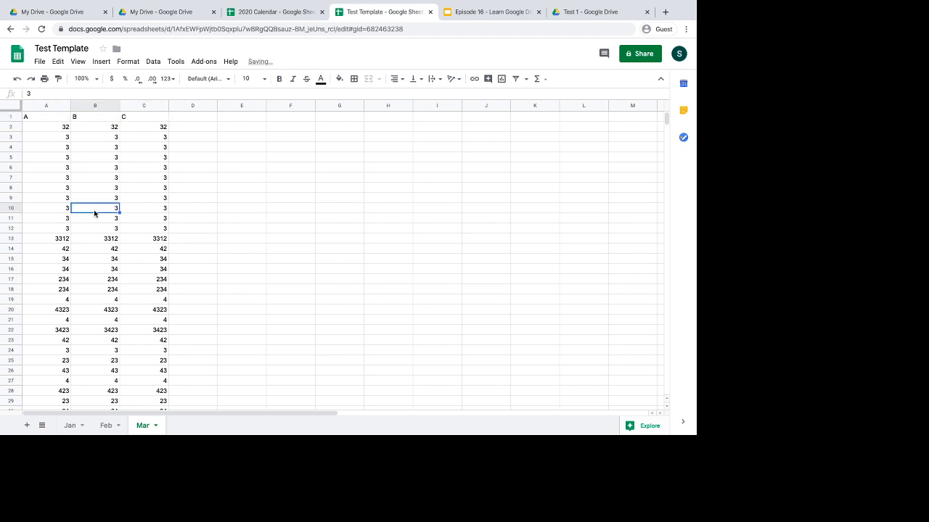
{"action": "left_click", "coordinate": [48, 118]}
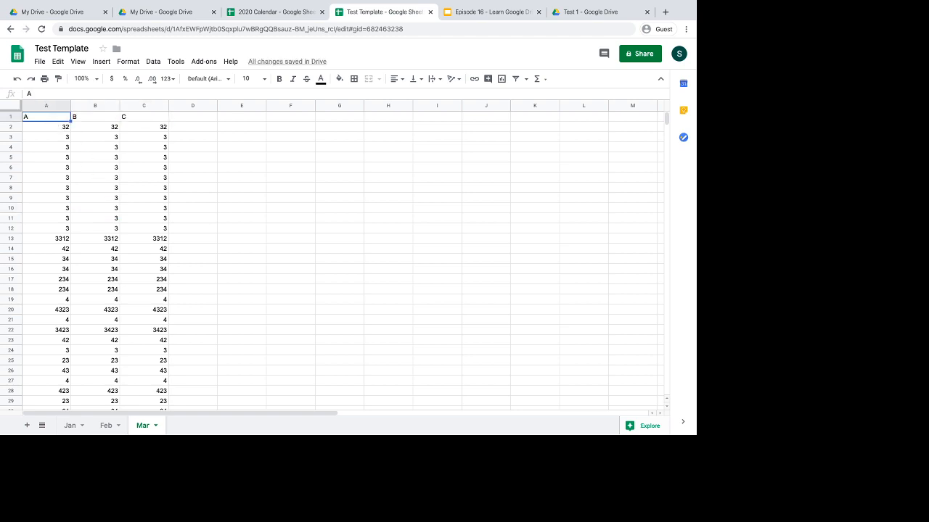
{"action": "key", "text": "ctrl+shift+Right"}
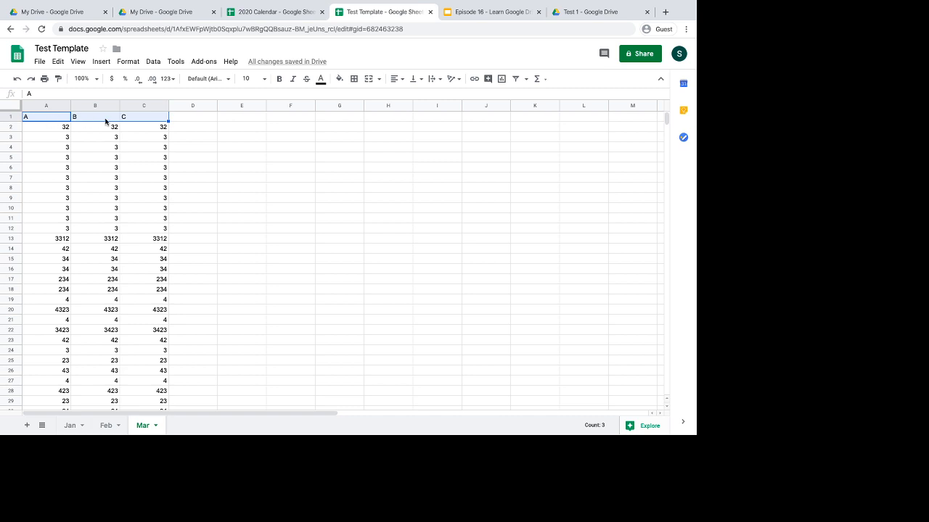
{"action": "left_click", "coordinate": [67, 137]}
{"action": "left_click", "coordinate": [61, 127]}
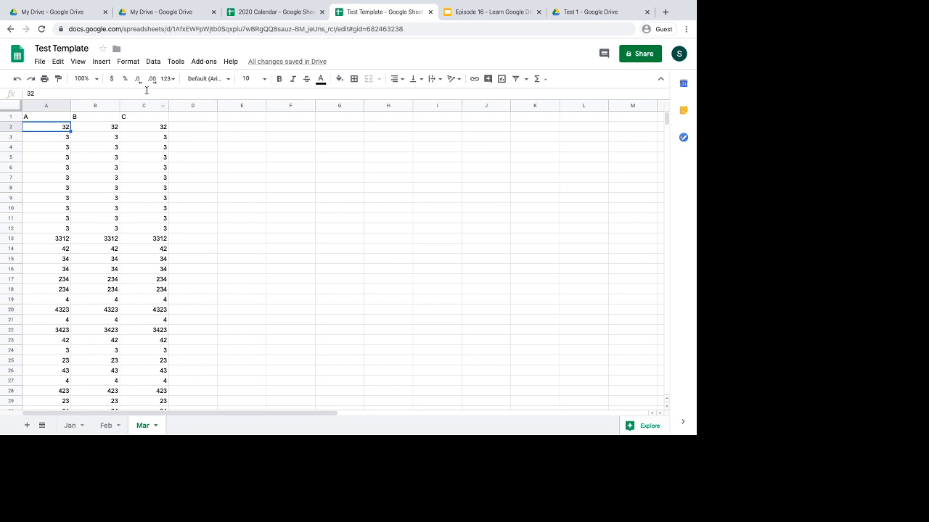
Freeze 1 row and scroll to confirm the A, B, C headers stay in place.
{"action": "left_click", "coordinate": [78, 63]}
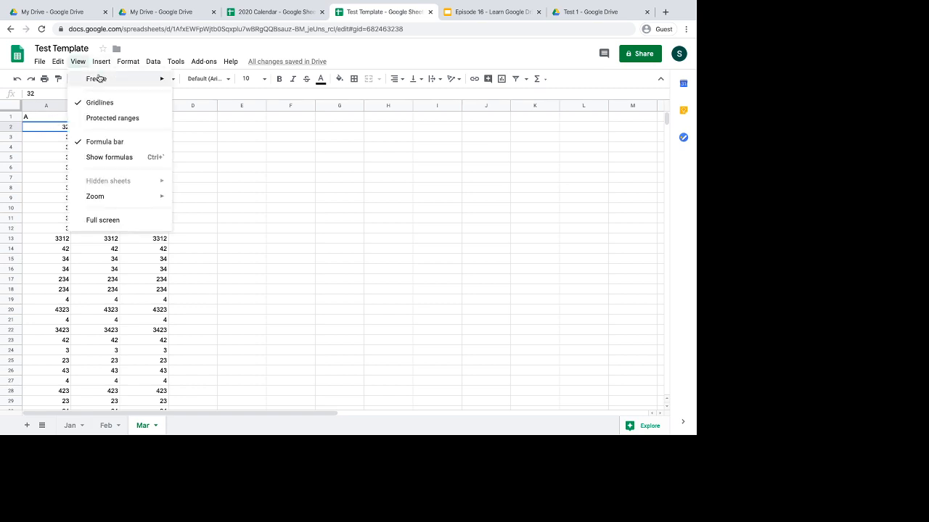
{"action": "mouse_move", "coordinate": [101, 80]}
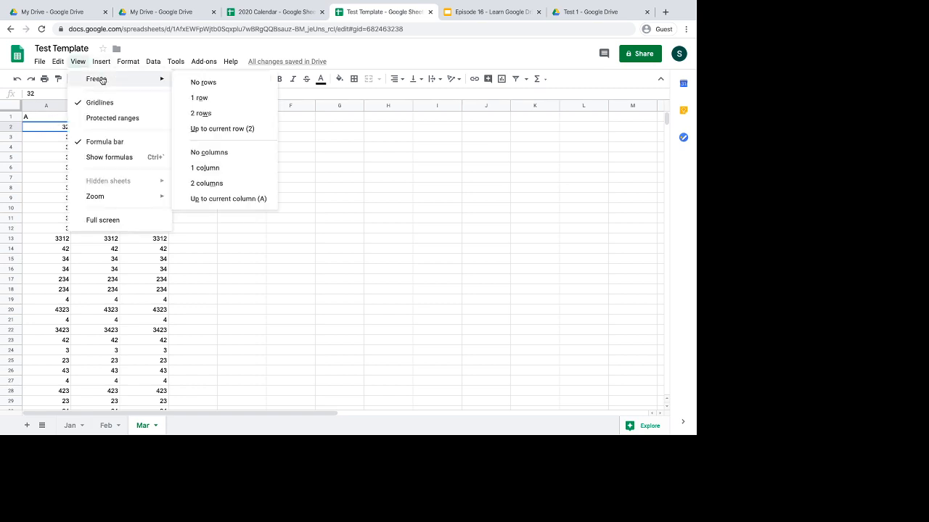
{"action": "left_click", "coordinate": [201, 97]}
{"action": "scroll", "coordinate": [220, 213], "scroll_direction": "down", "scroll_amount": 4}
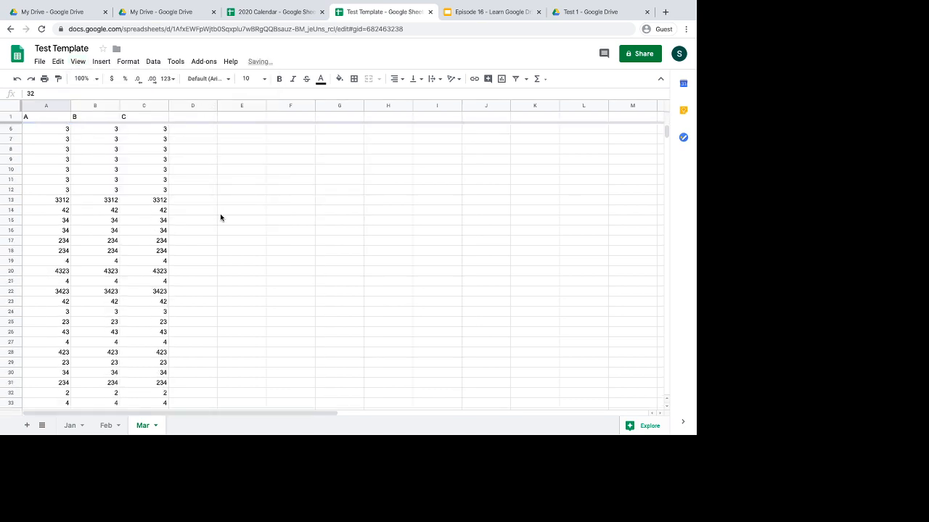
{"action": "scroll", "coordinate": [219, 213], "scroll_direction": "down", "scroll_amount": 3}
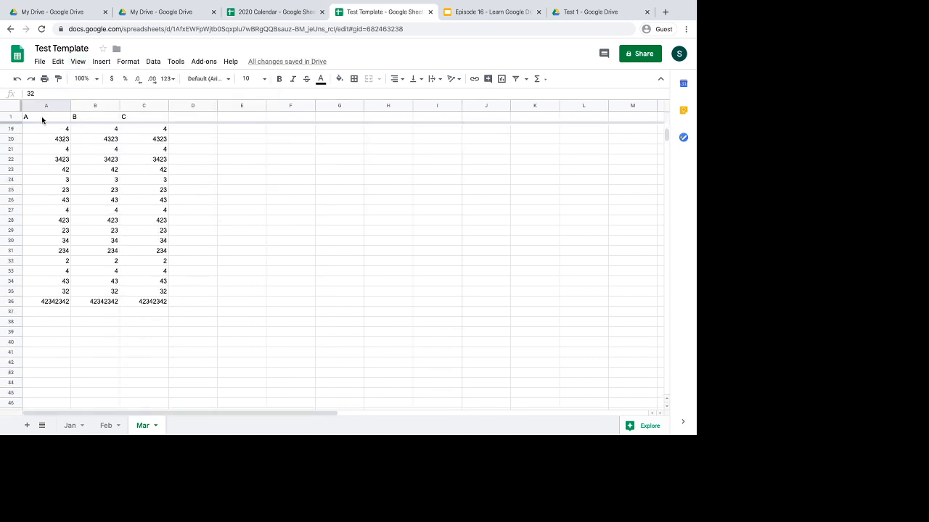
{"action": "scroll", "coordinate": [153, 201], "scroll_direction": "up", "scroll_amount": 7}
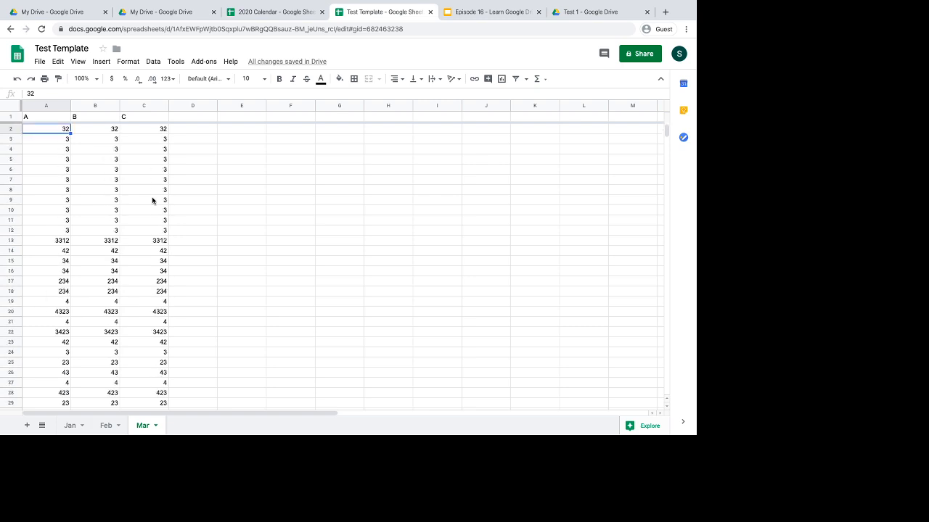
{"action": "left_click", "coordinate": [92, 131]}
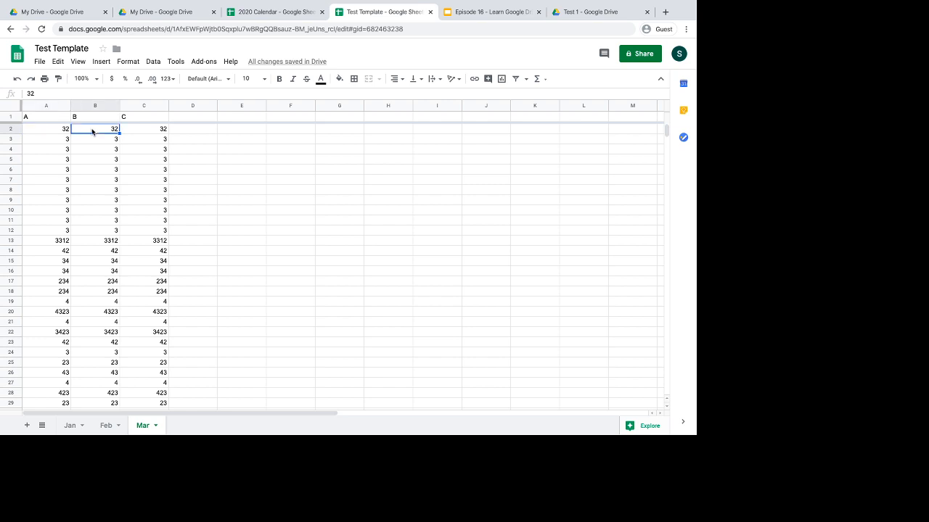
Freeze 1 column and scroll sideways to confirm column A stays fixed.
{"action": "left_click", "coordinate": [78, 61]}
{"action": "mouse_move", "coordinate": [92, 82]}
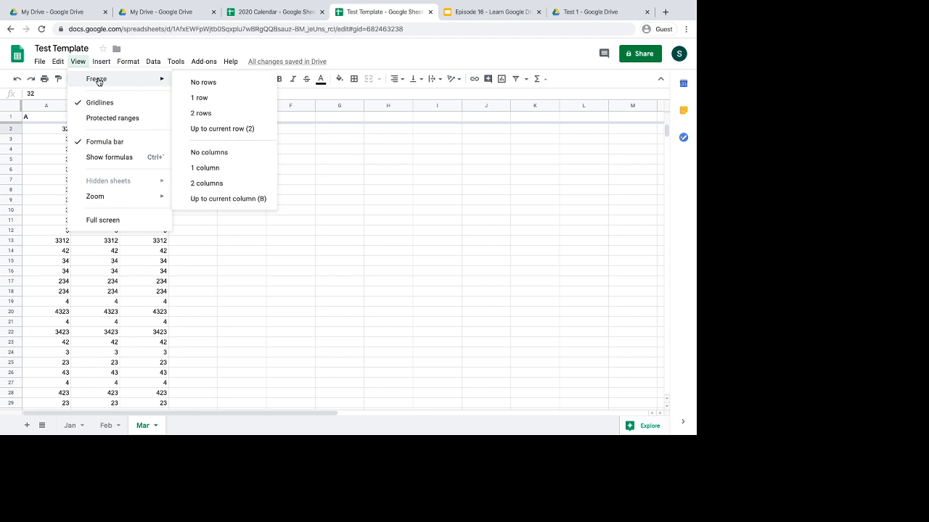
{"action": "left_click", "coordinate": [204, 169]}
{"action": "scroll", "coordinate": [63, 234], "scroll_direction": "down", "scroll_amount": 5}
{"action": "scroll", "coordinate": [64, 235], "scroll_direction": "down", "scroll_amount": 2}
{"action": "scroll", "coordinate": [64, 235], "scroll_direction": "up", "scroll_amount": 10}
{"action": "scroll", "coordinate": [157, 215], "scroll_direction": "right", "scroll_amount": 5}
{"action": "scroll", "coordinate": [158, 215], "scroll_direction": "left", "scroll_amount": 5}
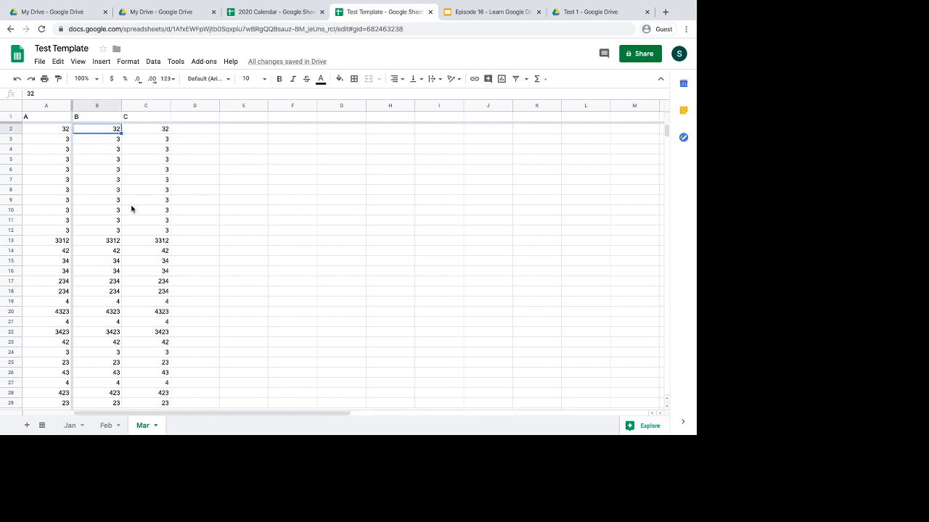
{"action": "scroll", "coordinate": [131, 209], "scroll_direction": "right", "scroll_amount": 3}
{"action": "scroll", "coordinate": [131, 209], "scroll_direction": "left", "scroll_amount": 3}
{"action": "scroll", "coordinate": [136, 209], "scroll_direction": "right", "scroll_amount": 5}
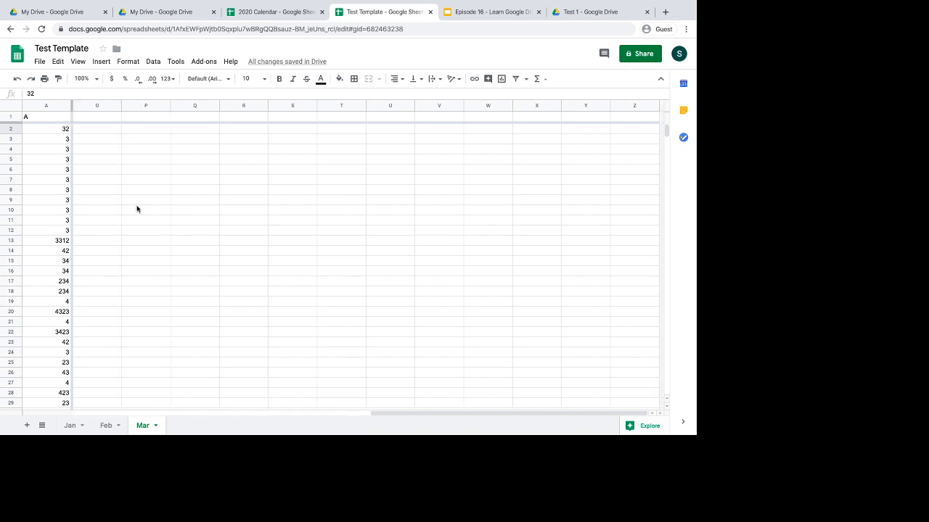
{"action": "scroll", "coordinate": [137, 209], "scroll_direction": "left", "scroll_amount": 4}
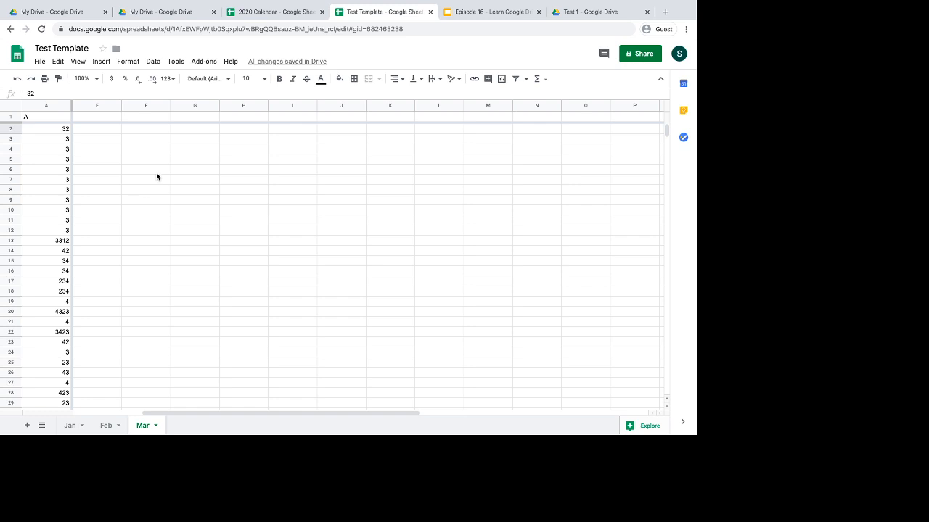
{"action": "left_click", "coordinate": [452, 10]}
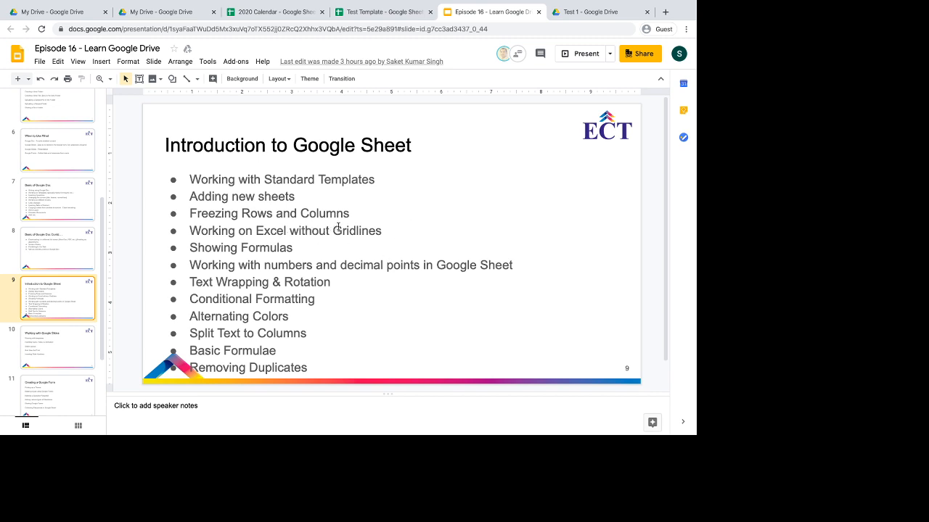
{"action": "left_click", "coordinate": [375, 13]}
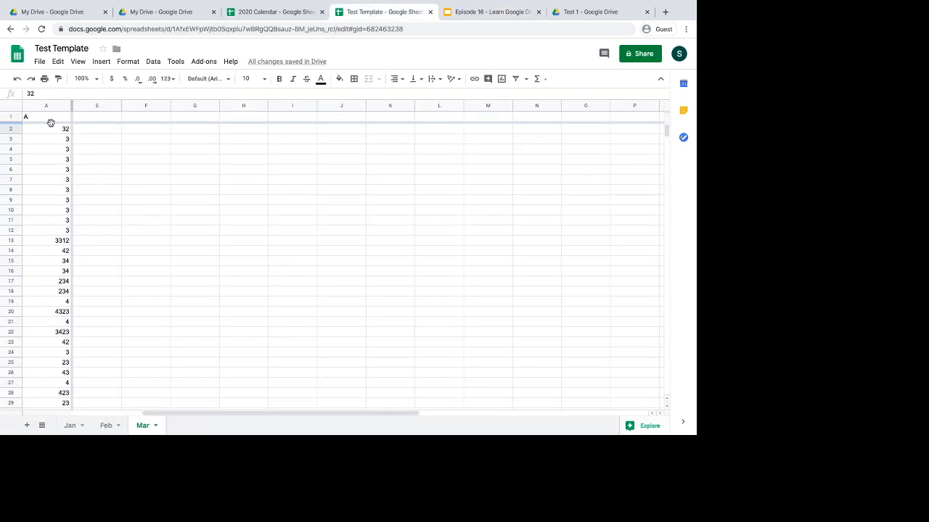
Set the Freeze option to No rows, then to No columns.
{"action": "left_click", "coordinate": [55, 118]}
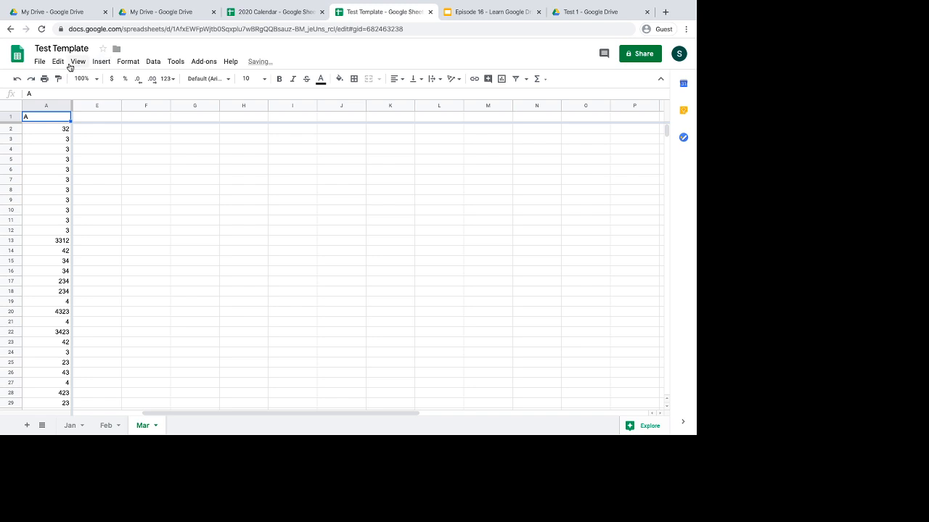
{"action": "left_click", "coordinate": [78, 61]}
{"action": "mouse_move", "coordinate": [109, 79]}
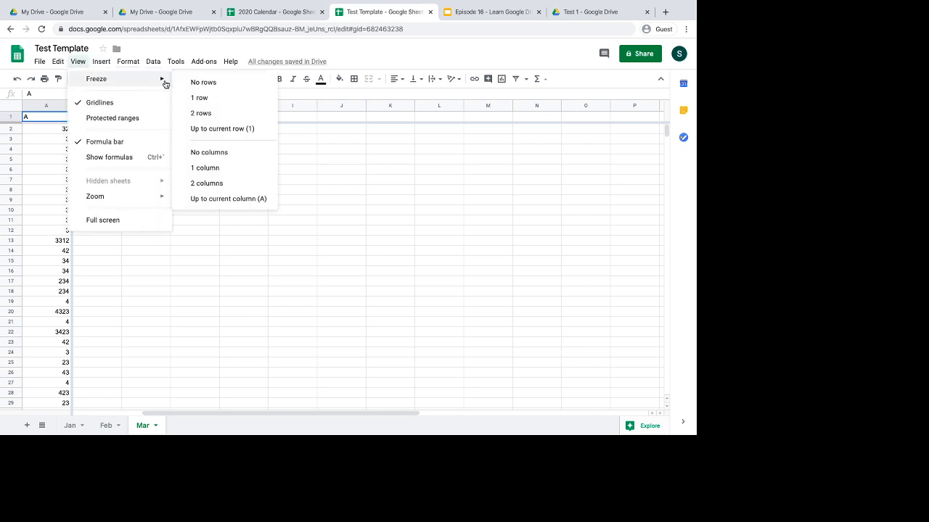
{"action": "left_click", "coordinate": [196, 84]}
{"action": "left_click", "coordinate": [77, 62]}
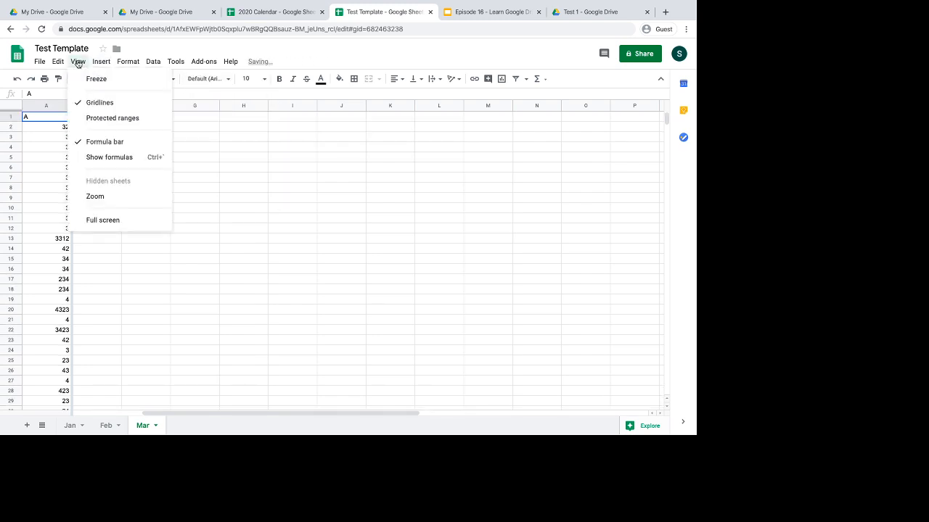
{"action": "mouse_move", "coordinate": [146, 79]}
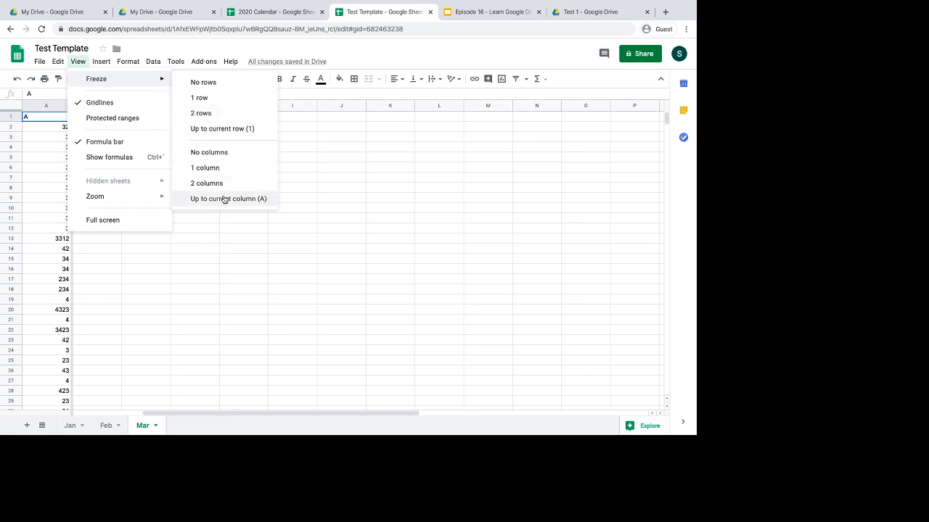
{"action": "left_click", "coordinate": [210, 152]}
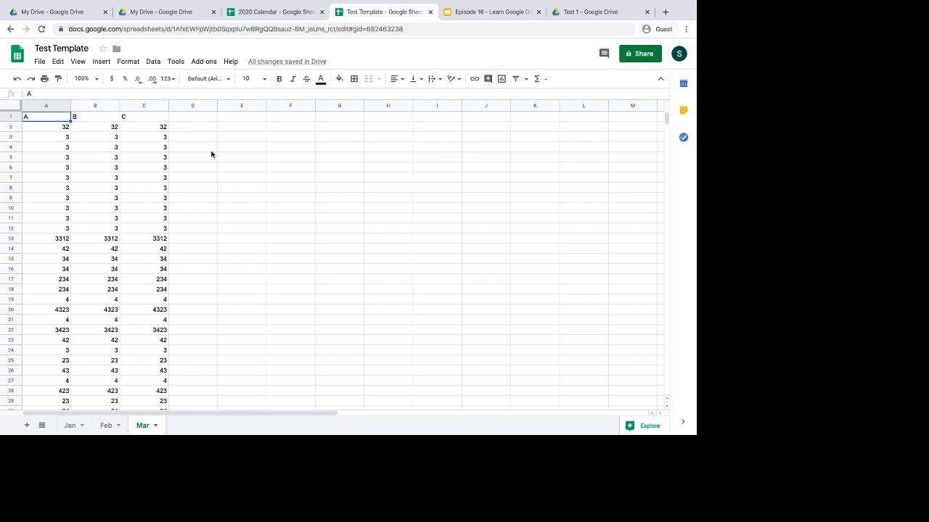
Uncheck Gridlines in the View menu for the Mar sheet of Test Template.
{"action": "left_click", "coordinate": [254, 13]}
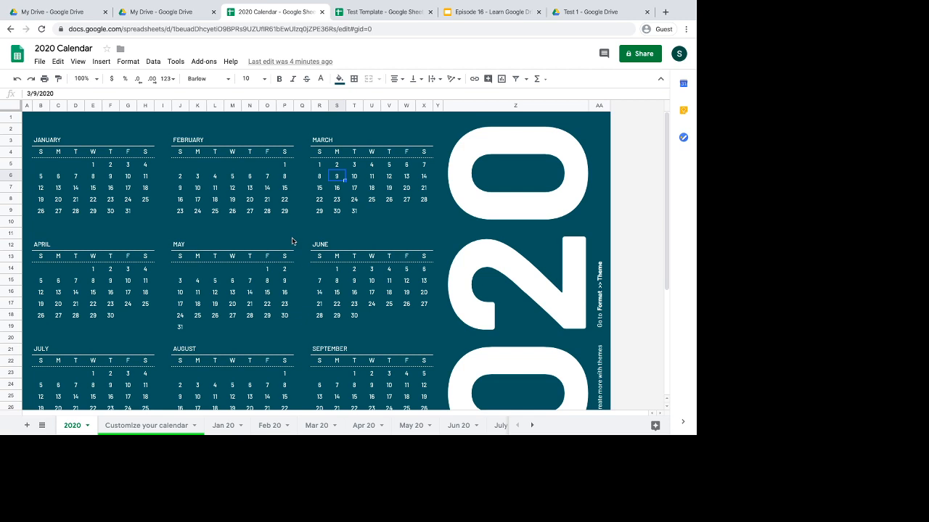
{"action": "left_click", "coordinate": [384, 13]}
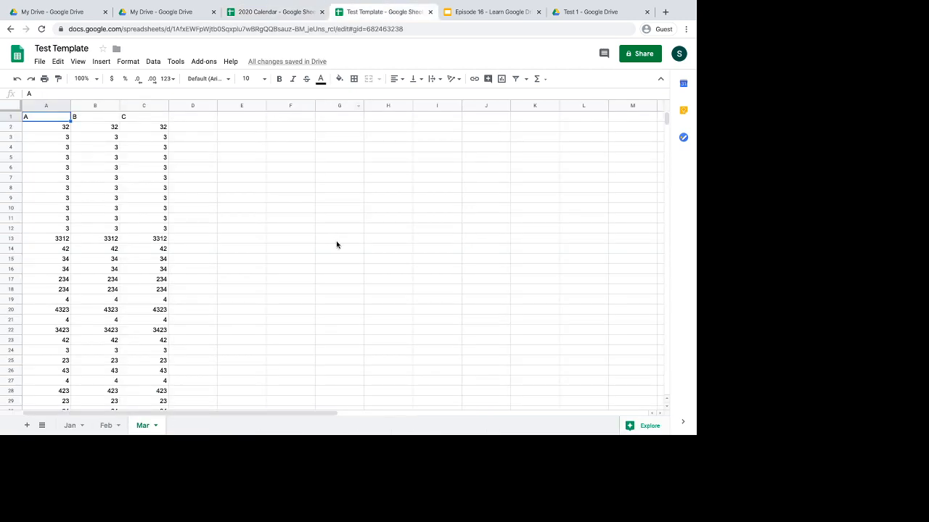
{"action": "left_click", "coordinate": [126, 62]}
{"action": "mouse_move", "coordinate": [75, 64]}
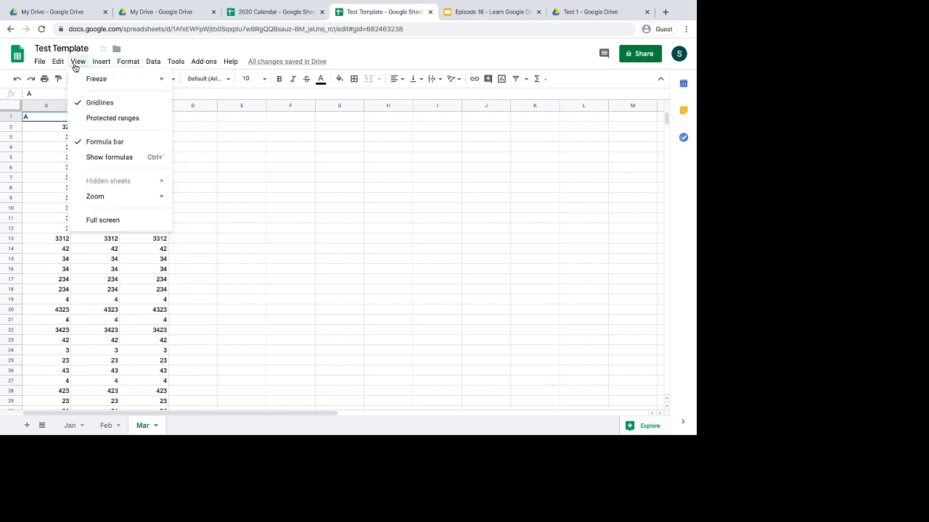
{"action": "left_click", "coordinate": [99, 103]}
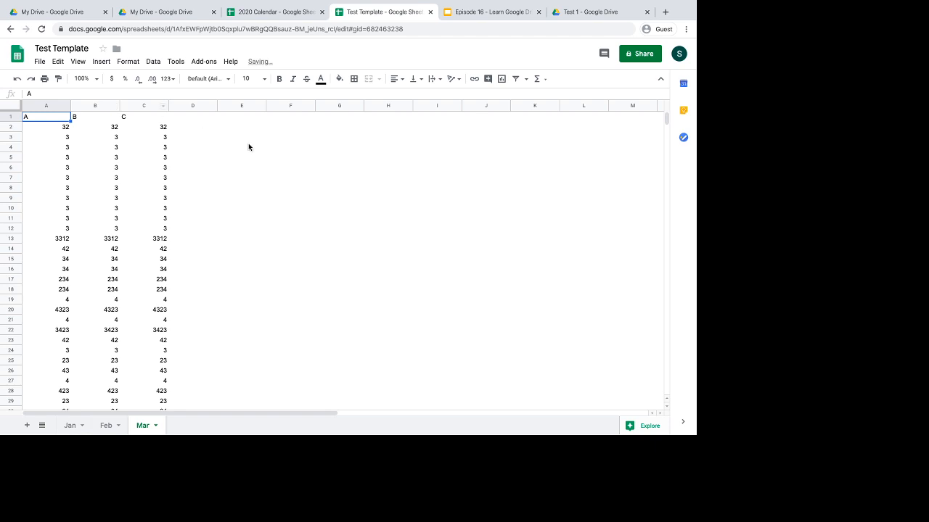
{"action": "scroll", "coordinate": [338, 266], "scroll_direction": "down", "scroll_amount": 7}
{"action": "scroll", "coordinate": [338, 265], "scroll_direction": "up", "scroll_amount": 8}
Apply an outer border around cells F6:H10.
{"action": "left_click_drag", "start_coordinate": [295, 167], "coordinate": [406, 207]}
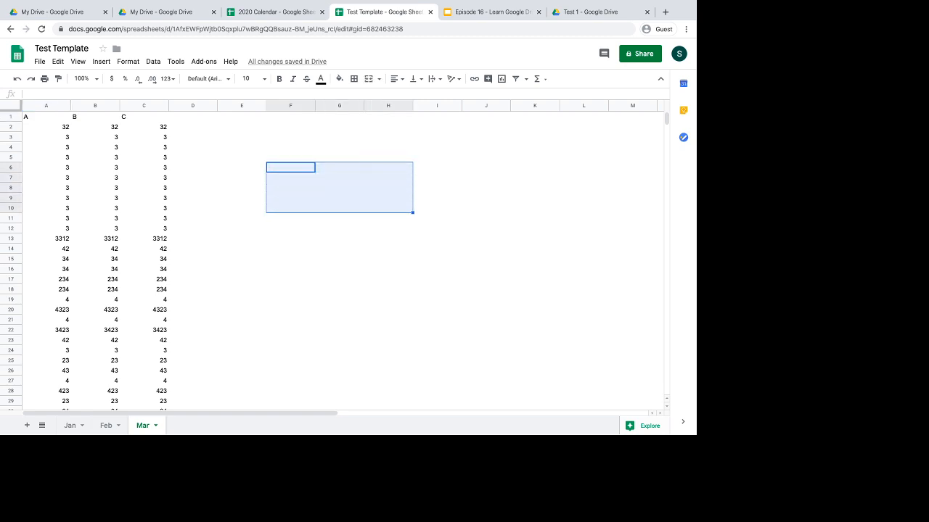
{"action": "left_click", "coordinate": [354, 79]}
{"action": "left_click", "coordinate": [409, 98]}
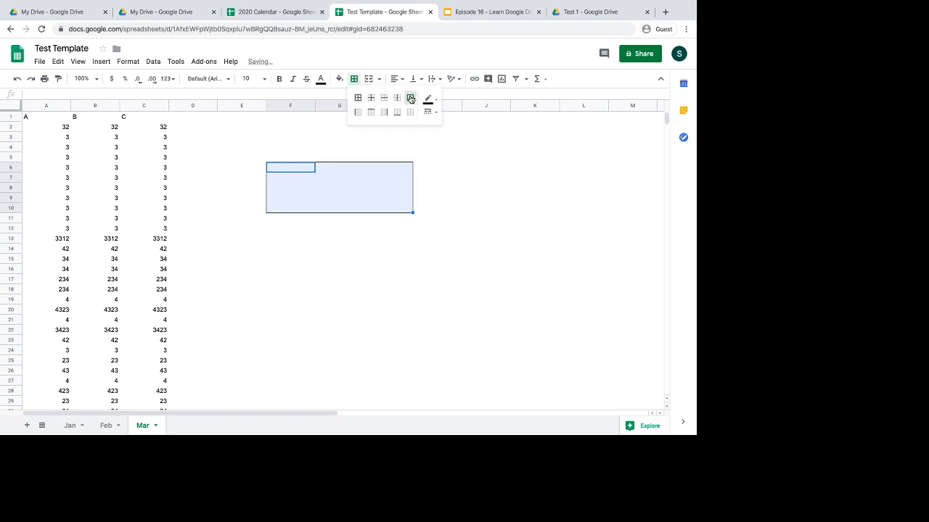
{"action": "left_click", "coordinate": [435, 253]}
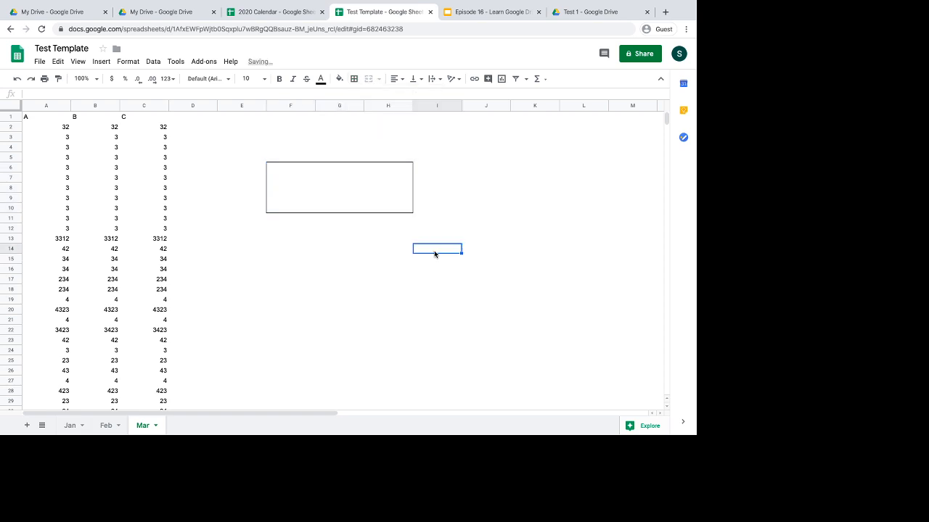
Merge F6:H10 into a single cell and enter the text ECT.
{"action": "left_click", "coordinate": [353, 188]}
{"action": "left_click_drag", "start_coordinate": [299, 172], "coordinate": [395, 208]}
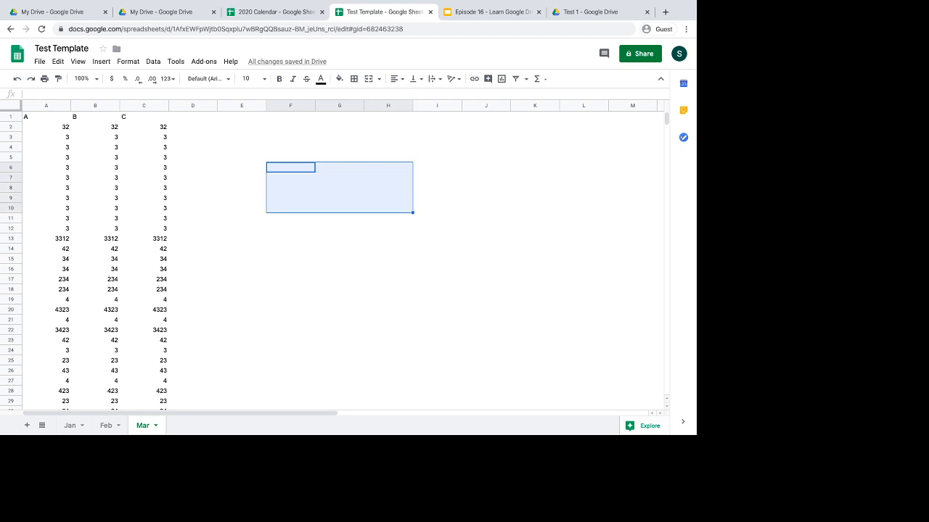
{"action": "left_click", "coordinate": [368, 78]}
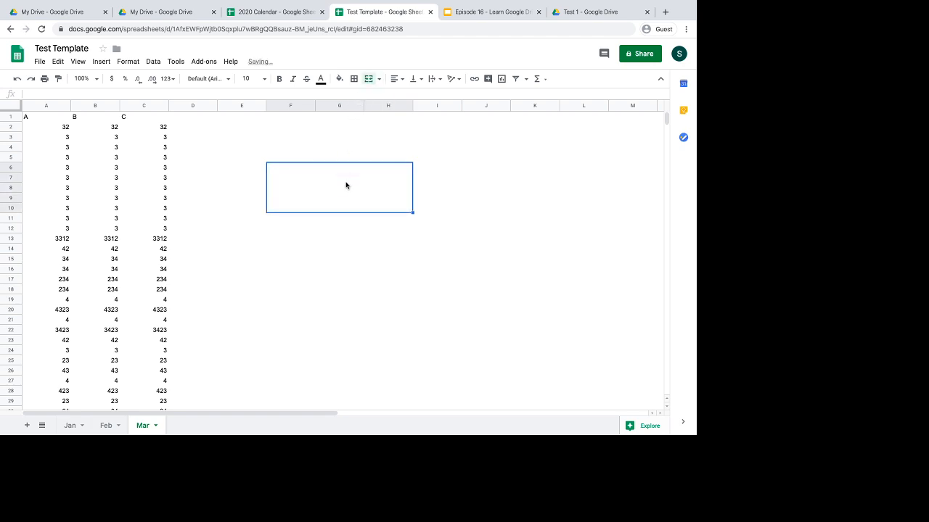
{"action": "type", "text": "ECT"}
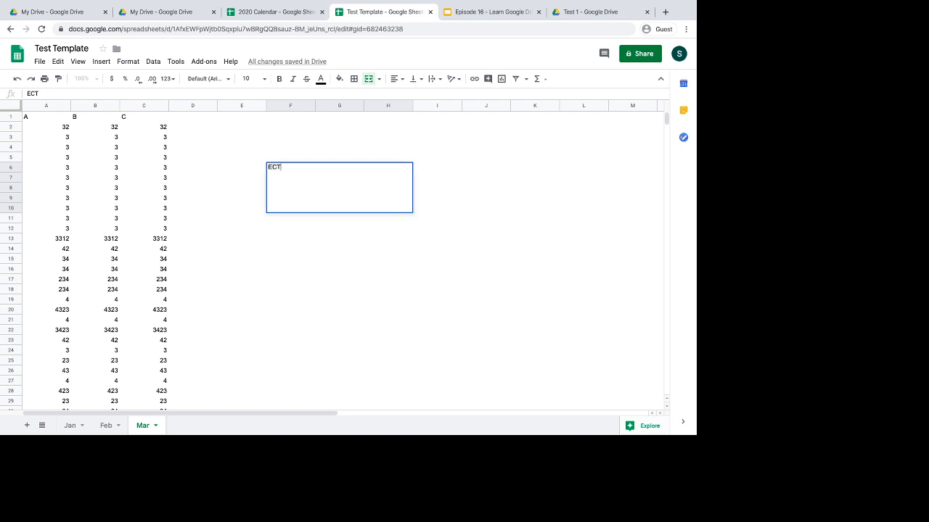
{"action": "left_click", "coordinate": [435, 235]}
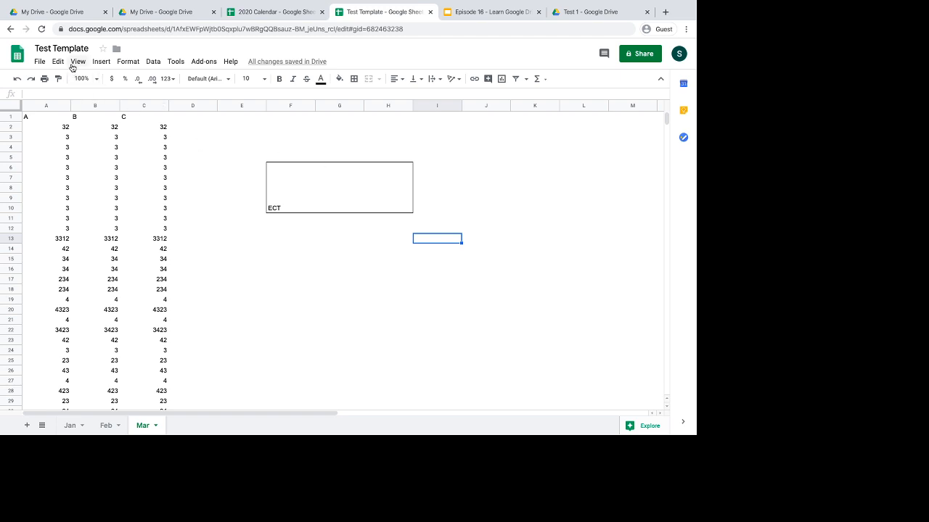
Toggle the Mar sheet's gridlines on and then off again.
{"action": "left_click", "coordinate": [77, 63]}
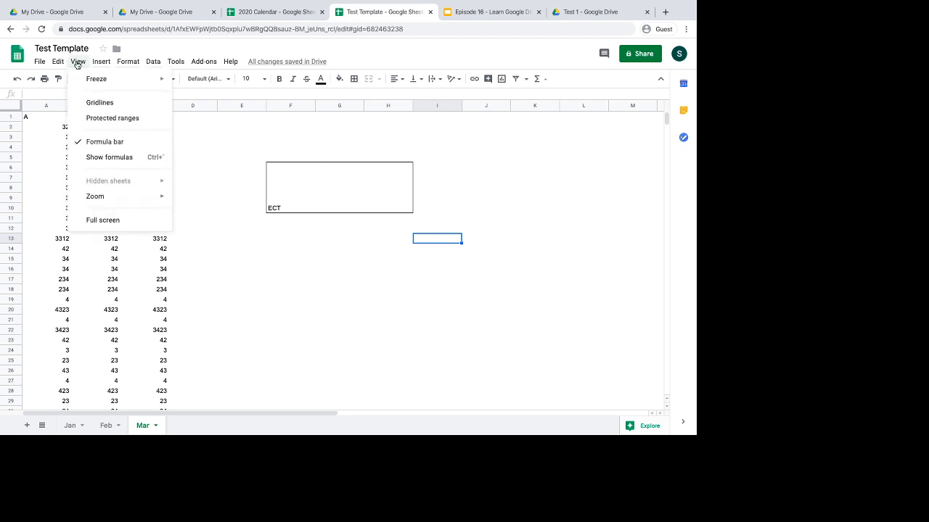
{"action": "left_click", "coordinate": [99, 103]}
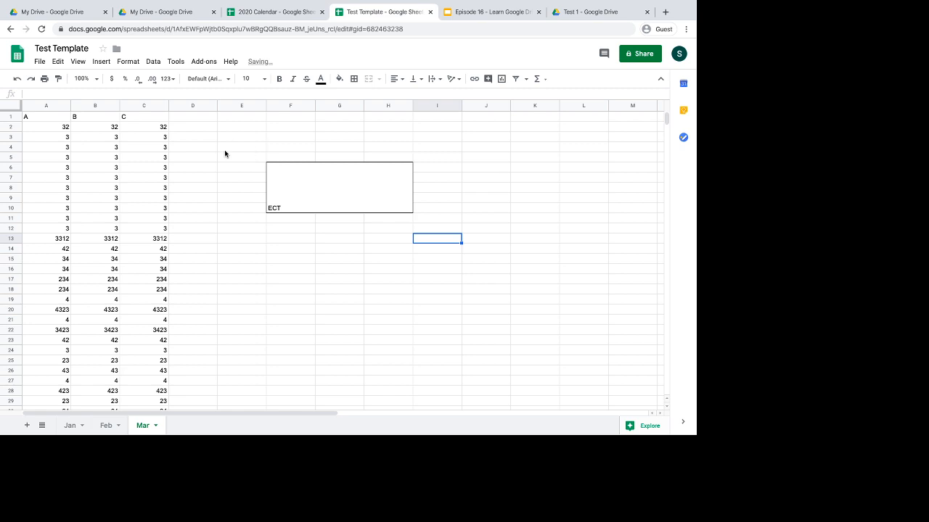
{"action": "left_click", "coordinate": [76, 63]}
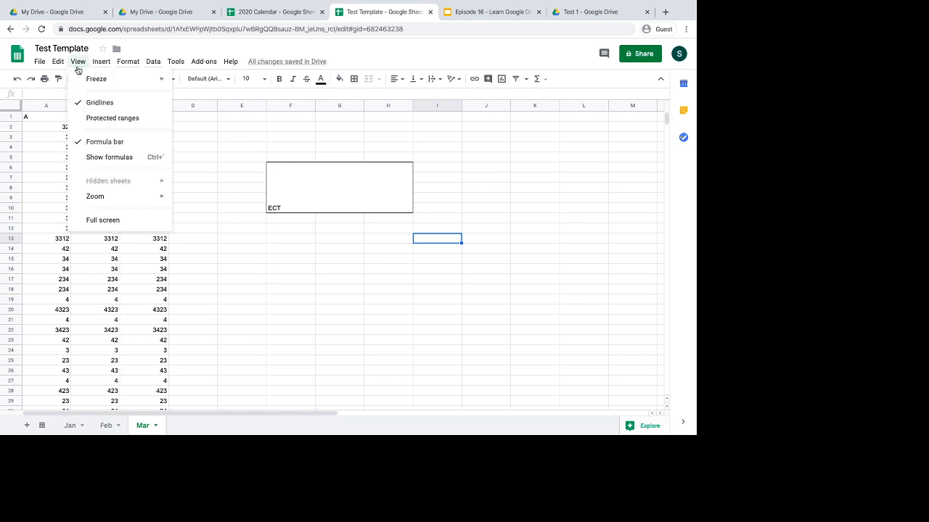
{"action": "left_click", "coordinate": [99, 103]}
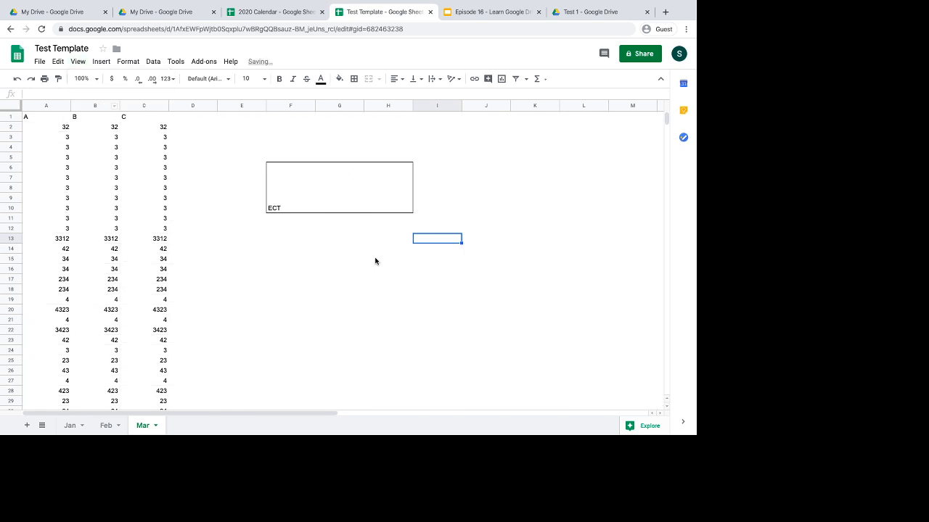
Glance at the Episode 16 slides, then turn the Mar sheet gridlines back on.
{"action": "left_click", "coordinate": [486, 13]}
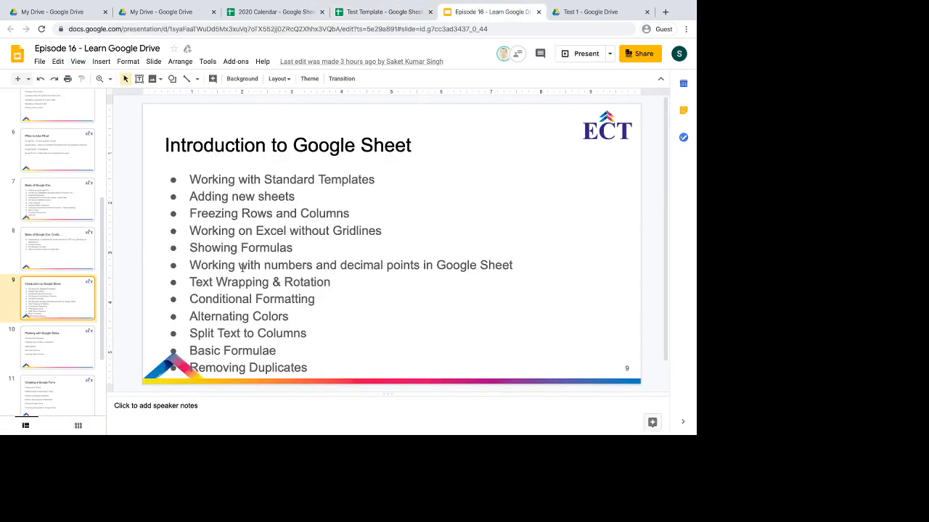
{"action": "left_click", "coordinate": [373, 13]}
{"action": "left_click", "coordinate": [289, 271]}
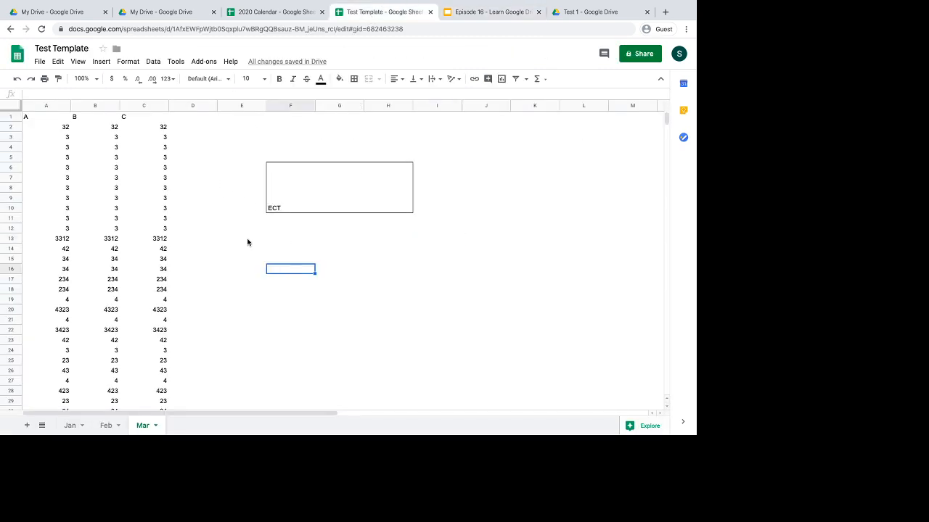
{"action": "left_click", "coordinate": [53, 129]}
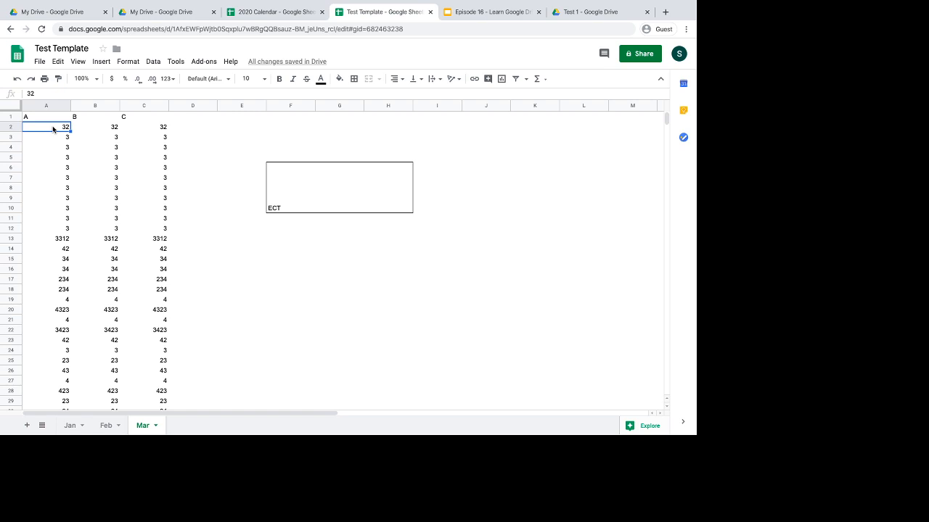
{"action": "left_click", "coordinate": [222, 198]}
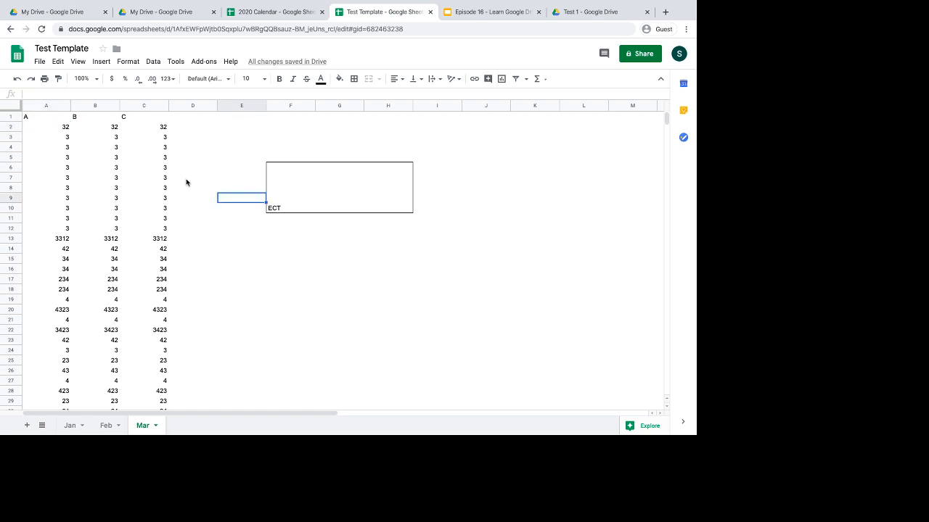
{"action": "left_click", "coordinate": [78, 61]}
{"action": "left_click", "coordinate": [100, 103]}
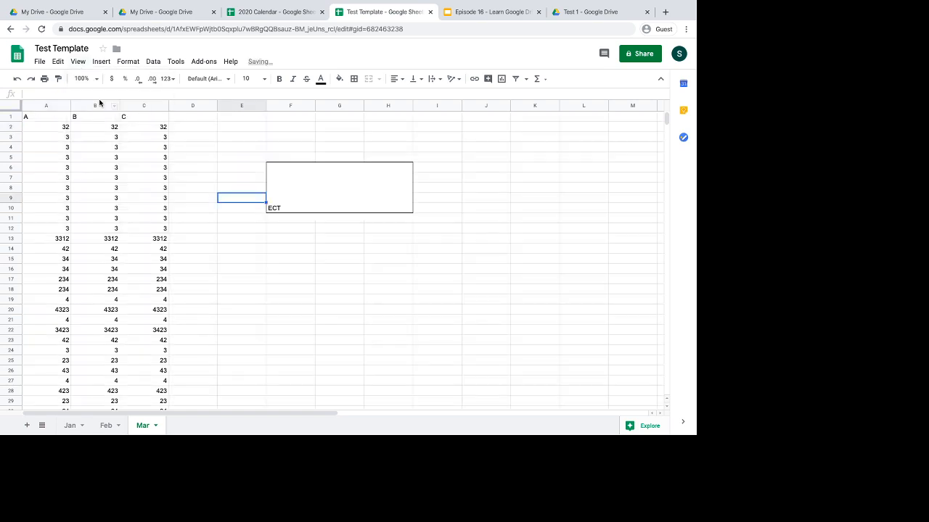
{"action": "left_click", "coordinate": [204, 129]}
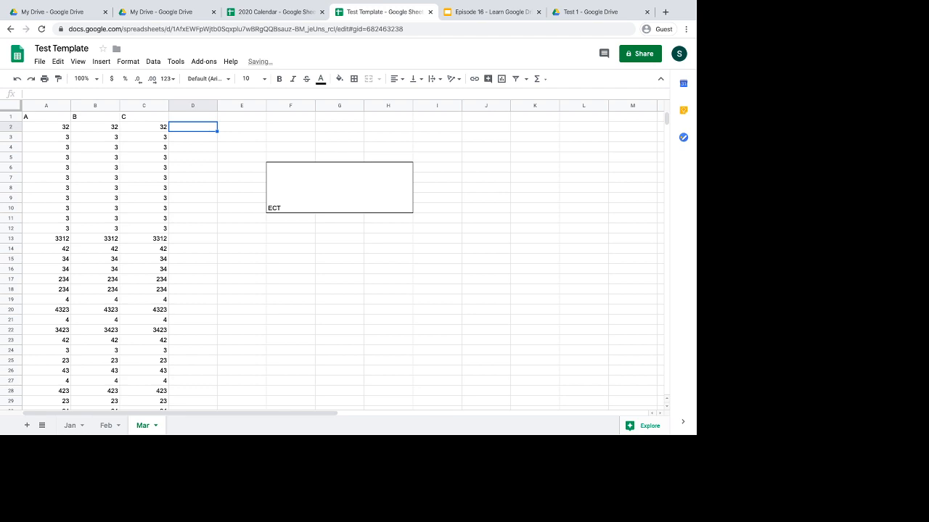
Total row 2 in D2 with =sum(A2:C2), giving 96.
{"action": "type", "text": "=sum("}
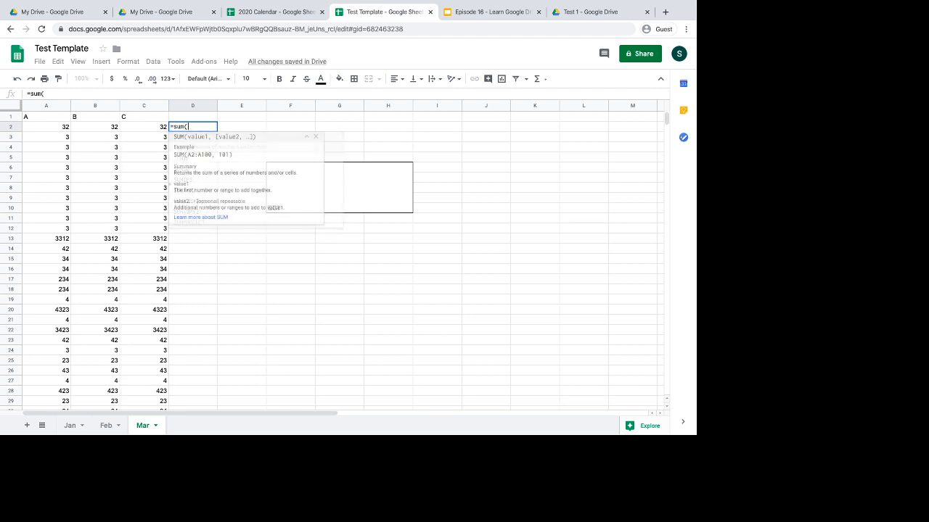
{"action": "left_click_drag", "start_coordinate": [59, 128], "coordinate": [146, 126]}
{"action": "key", "text": "Return"}
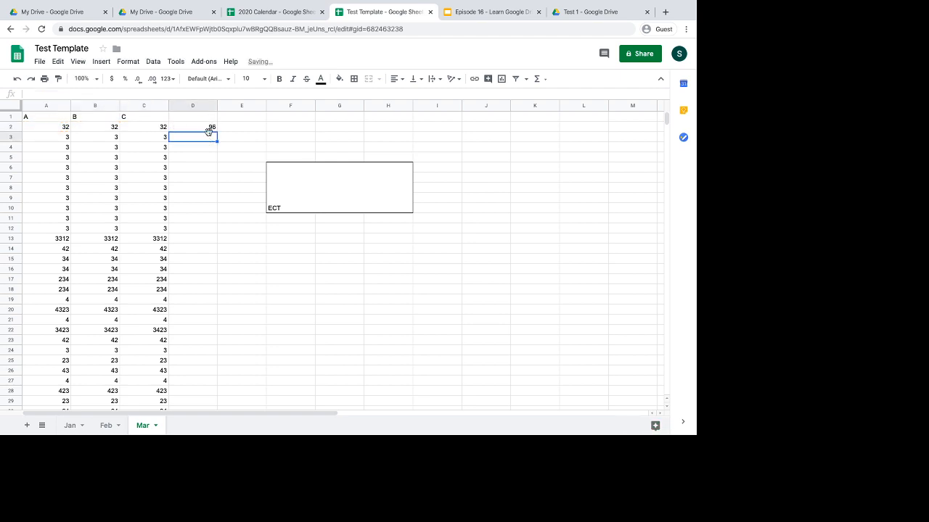
Fill the D2 total formula down column D through row 36 and check the copies.
{"action": "left_click", "coordinate": [211, 128]}
{"action": "left_click_drag", "start_coordinate": [216, 131], "coordinate": [201, 334]}
{"action": "scroll", "coordinate": [201, 332], "scroll_direction": "up", "scroll_amount": 5}
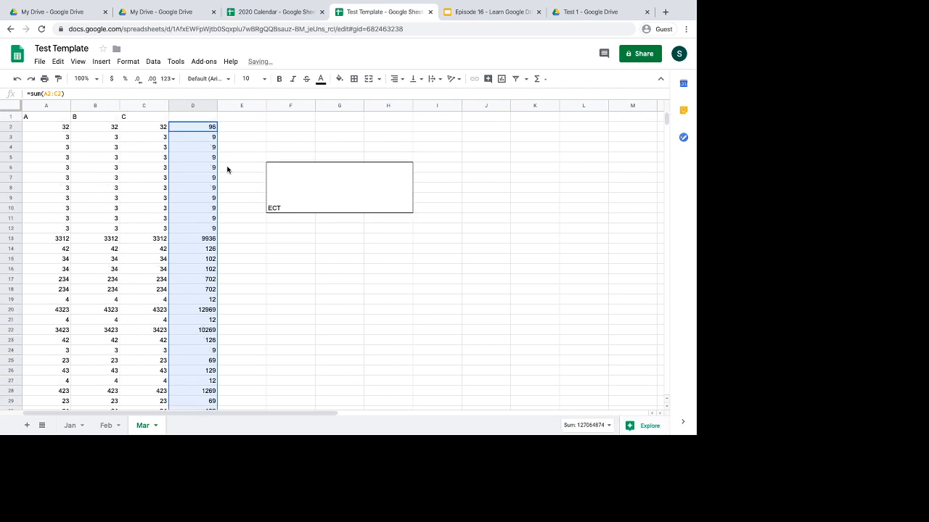
{"action": "left_click", "coordinate": [194, 147]}
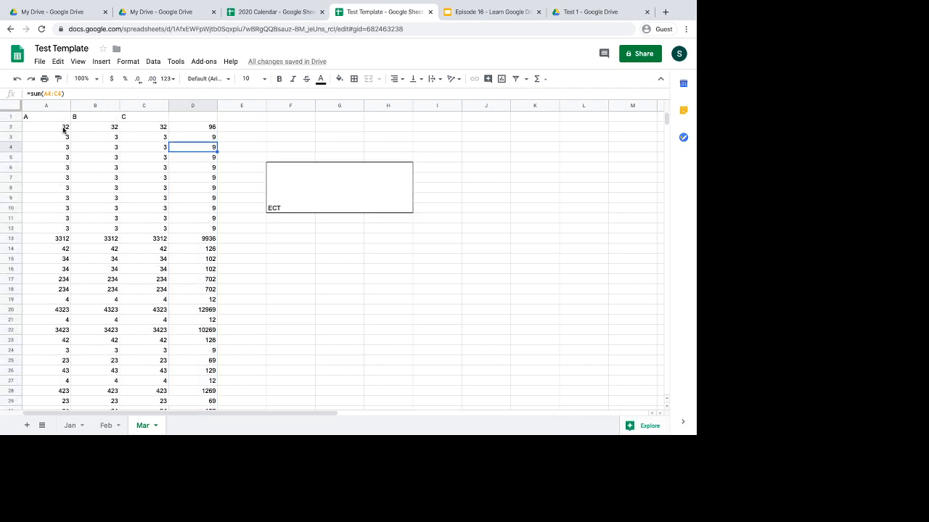
{"action": "left_click", "coordinate": [200, 129]}
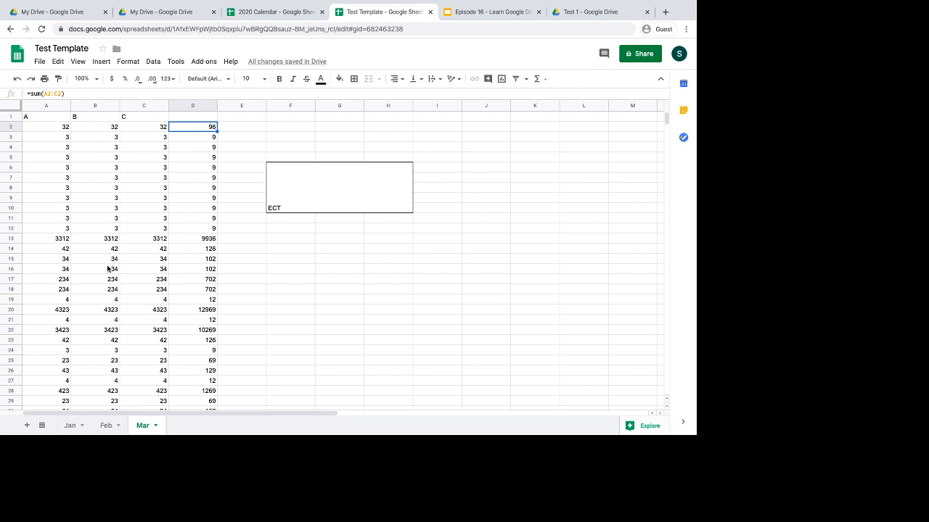
{"action": "scroll", "coordinate": [108, 269], "scroll_direction": "down", "scroll_amount": 1}
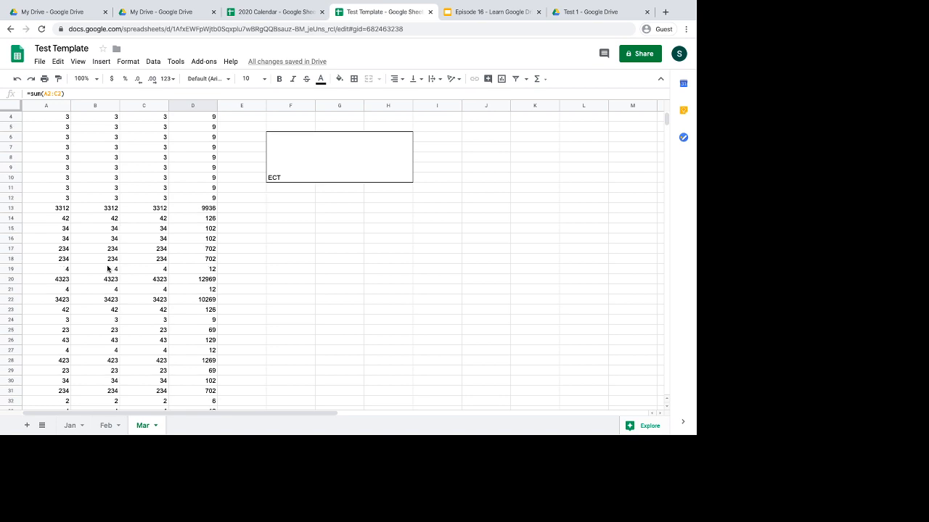
{"action": "scroll", "coordinate": [108, 269], "scroll_direction": "up", "scroll_amount": 1}
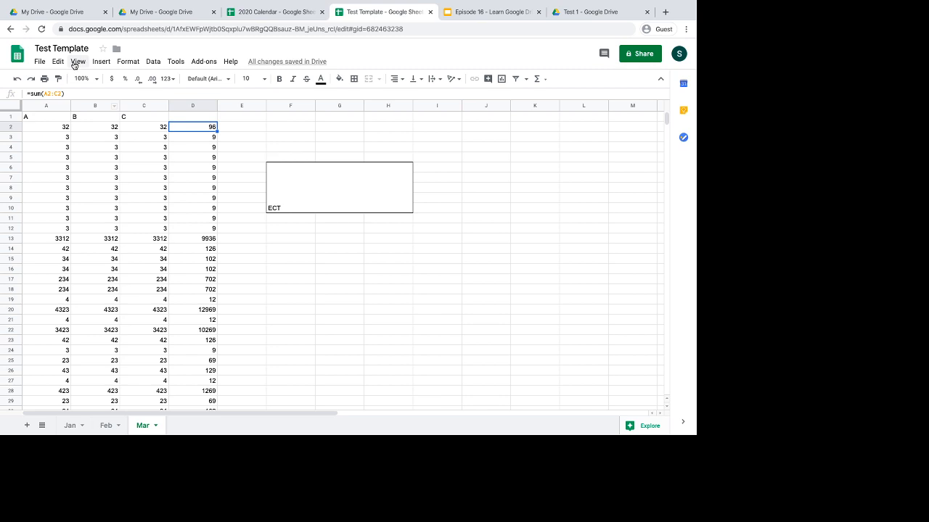
Uncheck Formula bar under View so the formula line disappears above the grid.
{"action": "left_click", "coordinate": [76, 63]}
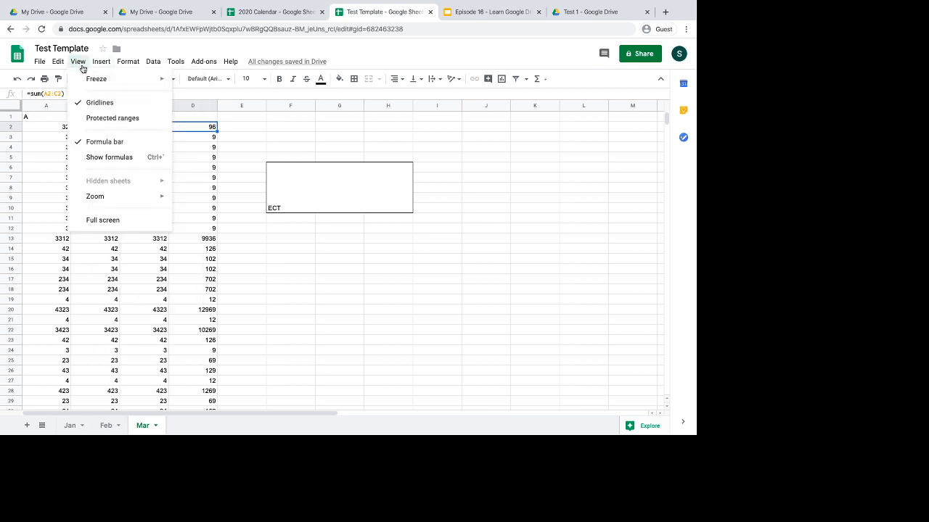
{"action": "left_click", "coordinate": [117, 144]}
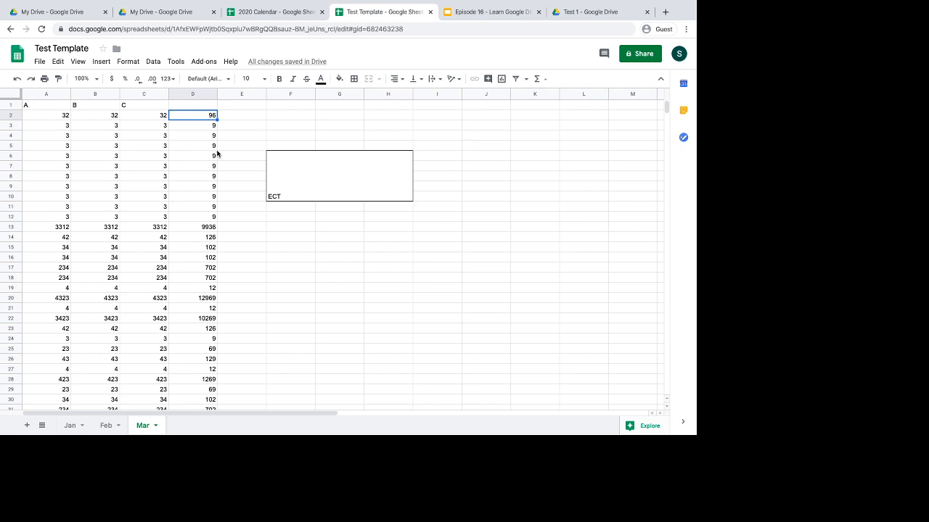
{"action": "key", "text": "ctrl+z"}
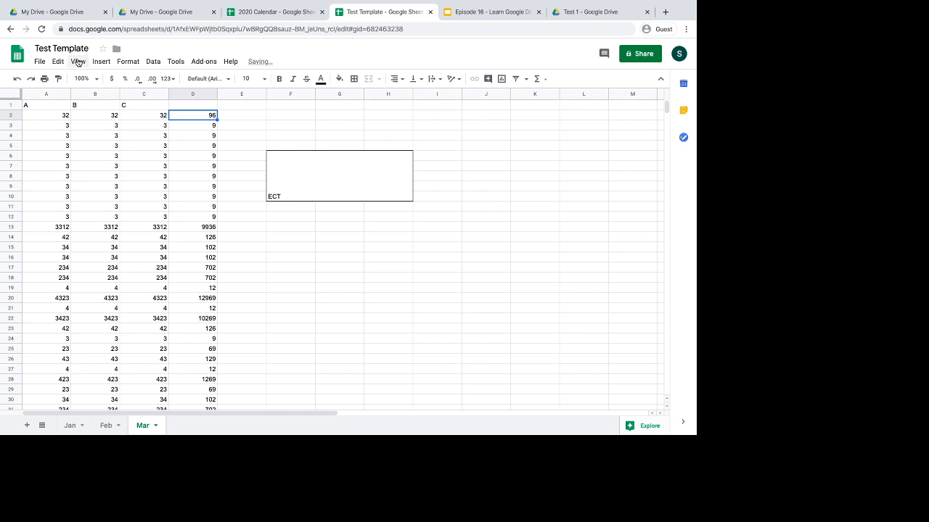
{"action": "left_click", "coordinate": [77, 62]}
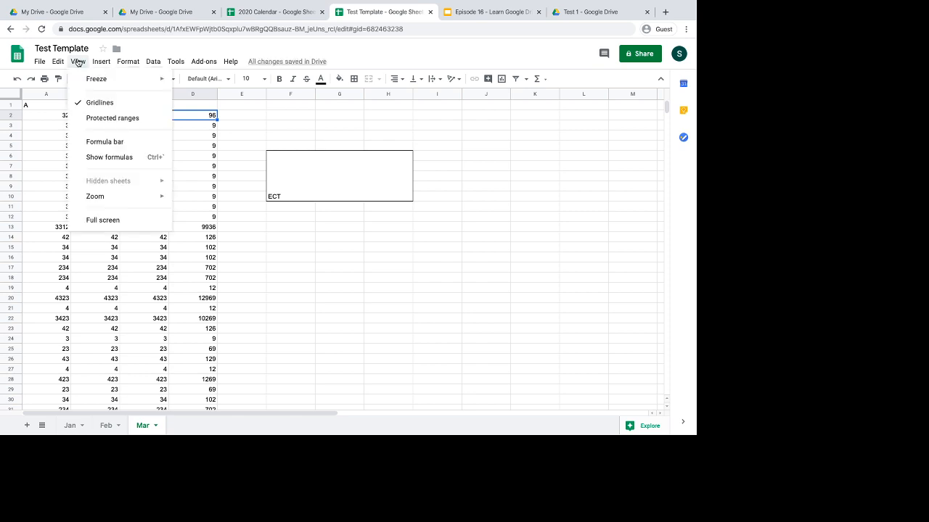
{"action": "left_click", "coordinate": [104, 157]}
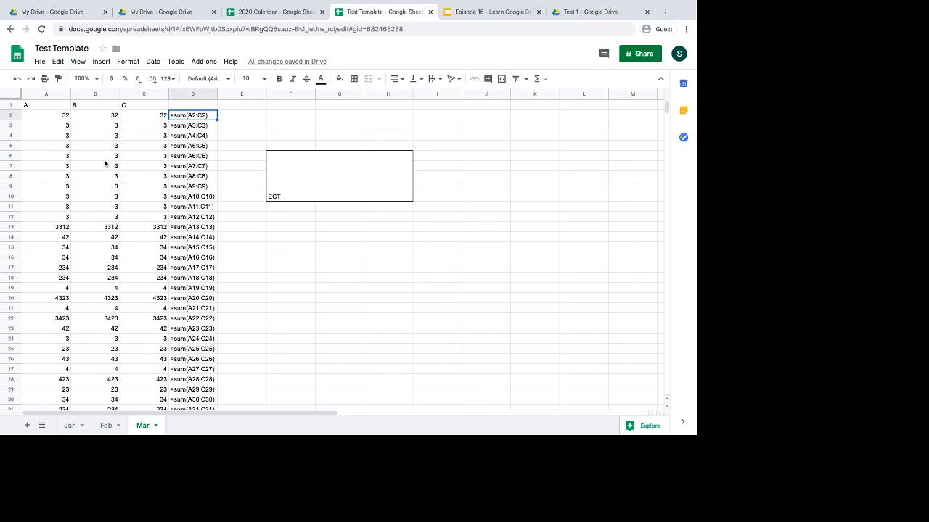
{"action": "left_click", "coordinate": [201, 198]}
{"action": "scroll", "coordinate": [200, 199], "scroll_direction": "down", "scroll_amount": 5}
{"action": "scroll", "coordinate": [201, 199], "scroll_direction": "up", "scroll_amount": 5}
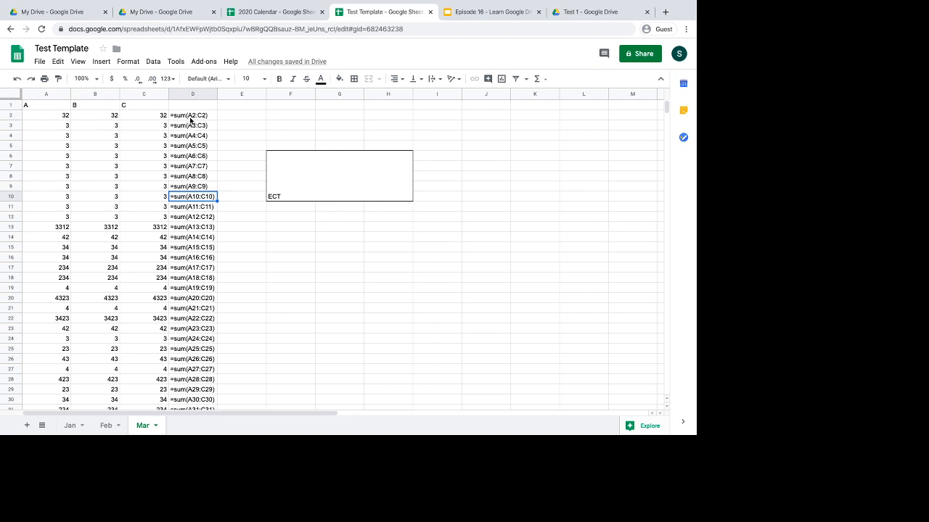
{"action": "left_click", "coordinate": [191, 117]}
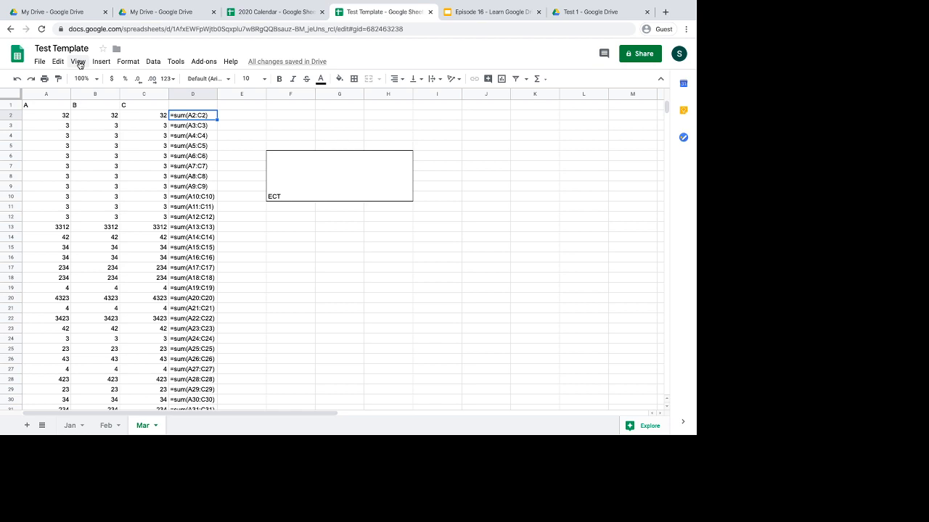
{"action": "left_click", "coordinate": [78, 62]}
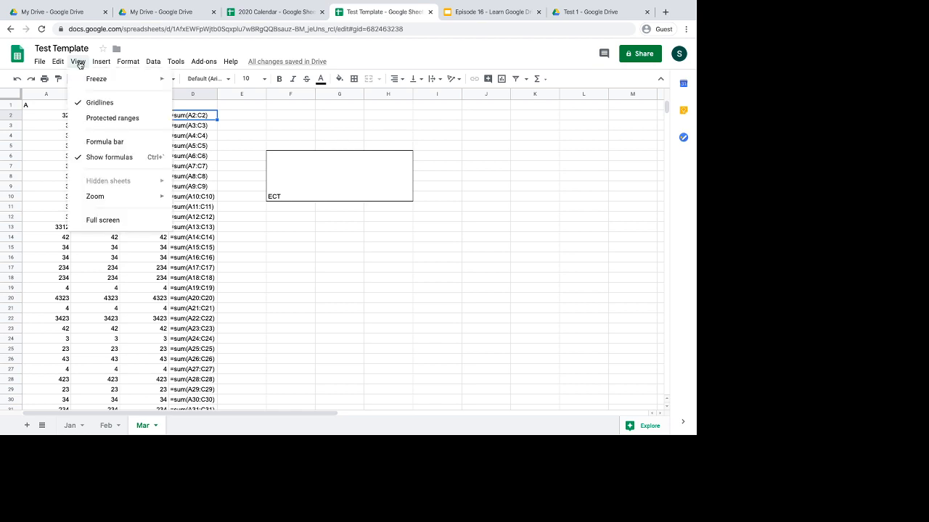
{"action": "left_click", "coordinate": [101, 159]}
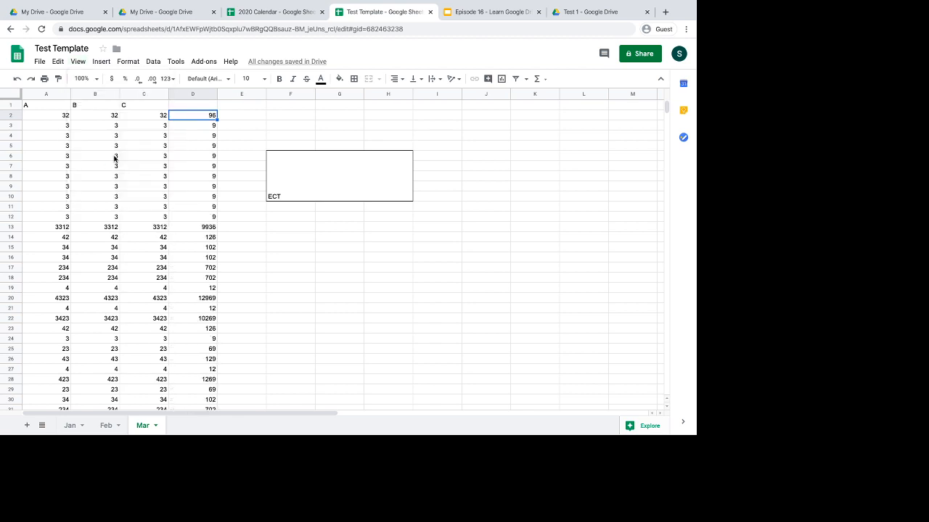
{"action": "scroll", "coordinate": [214, 275], "scroll_direction": "down", "scroll_amount": 10}
{"action": "scroll", "coordinate": [214, 275], "scroll_direction": "up", "scroll_amount": 10}
Check the Episode 16 slides, then enter 10.23455555 in F15.
{"action": "left_click", "coordinate": [481, 12]}
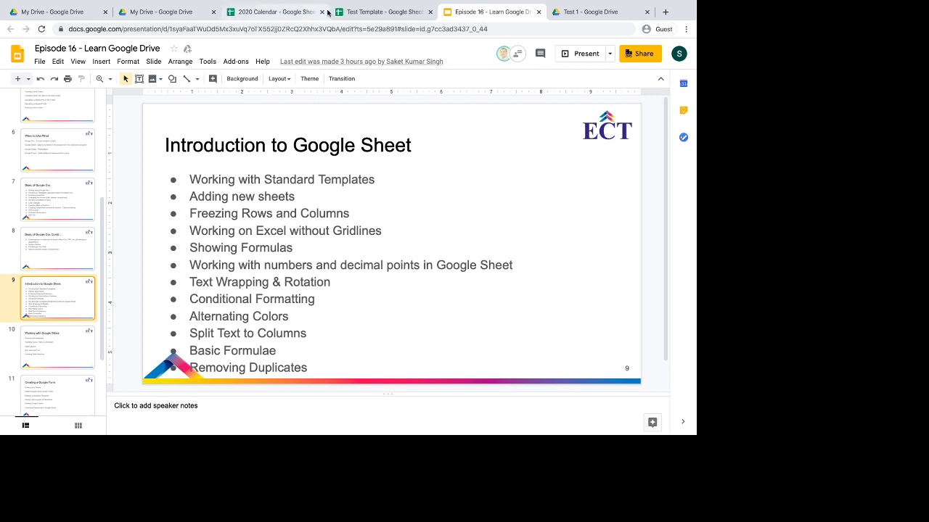
{"action": "left_click", "coordinate": [373, 12]}
{"action": "left_click", "coordinate": [301, 244]}
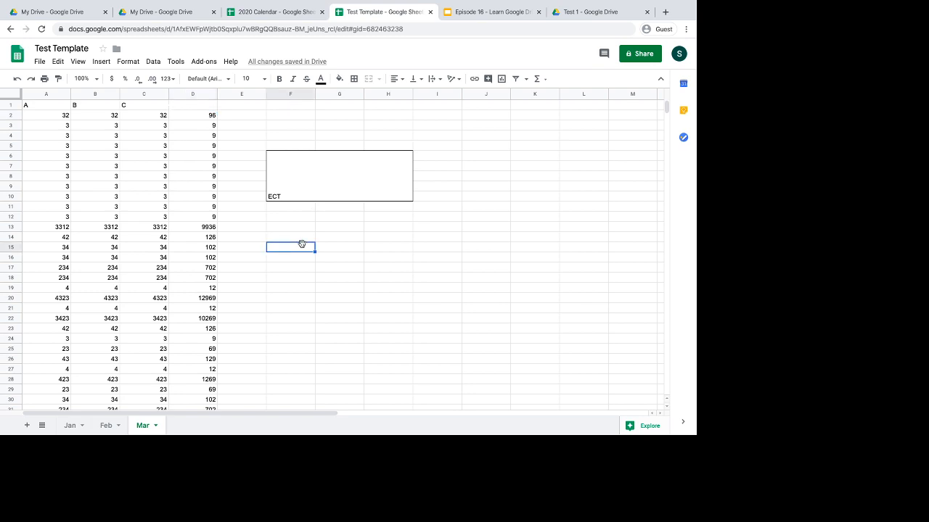
{"action": "type", "text": "10.23455555"}
{"action": "left_click", "coordinate": [293, 277]}
Enter the date Nov 25, 2021 in F17.
{"action": "left_click", "coordinate": [292, 269]}
{"action": "type", "text": "Nov "}
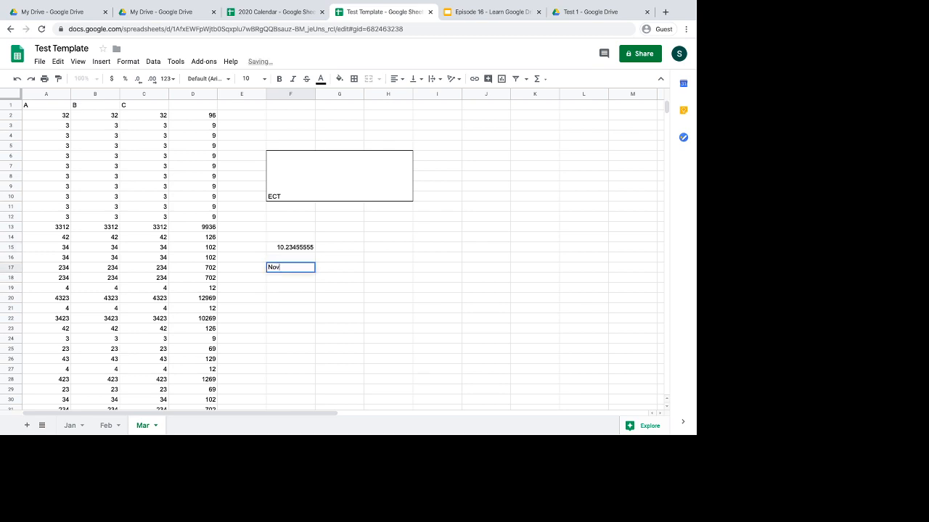
{"action": "type", "text": "25. 2021"}
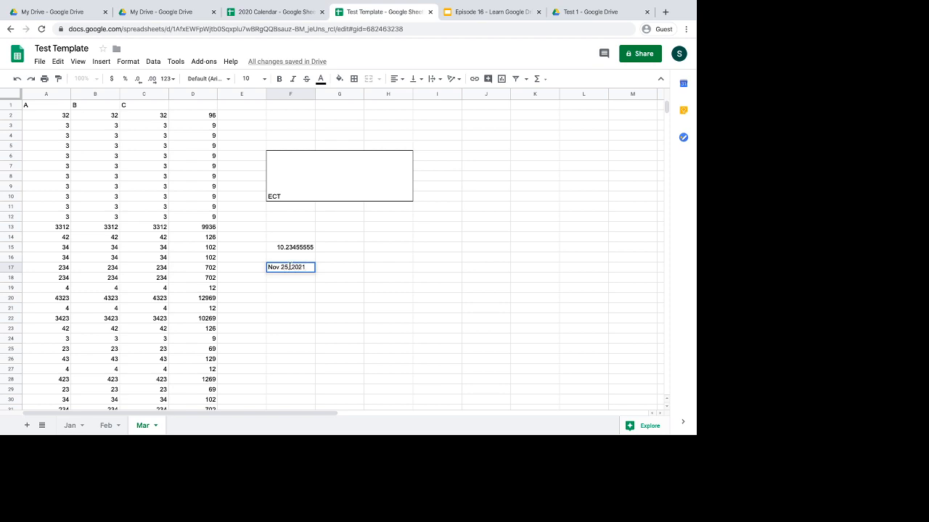
{"action": "key", "text": "Return"}
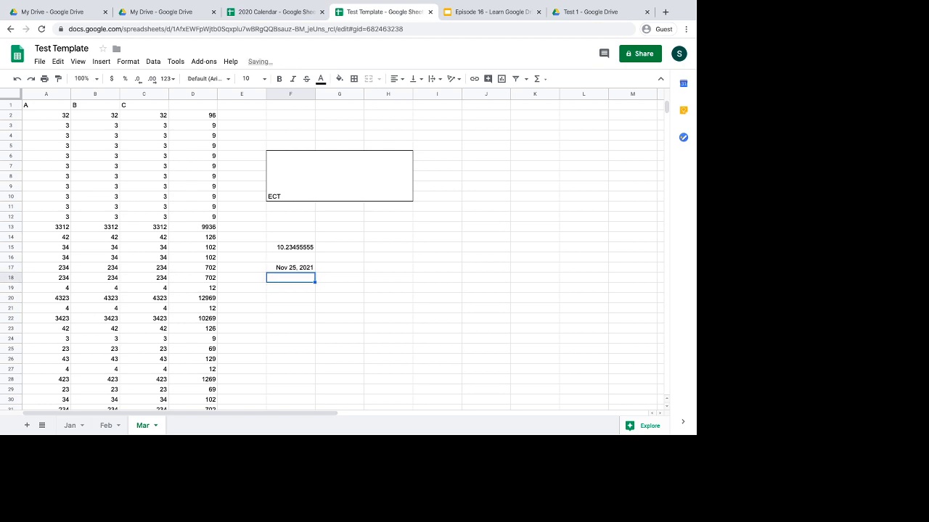
{"action": "left_click", "coordinate": [298, 270]}
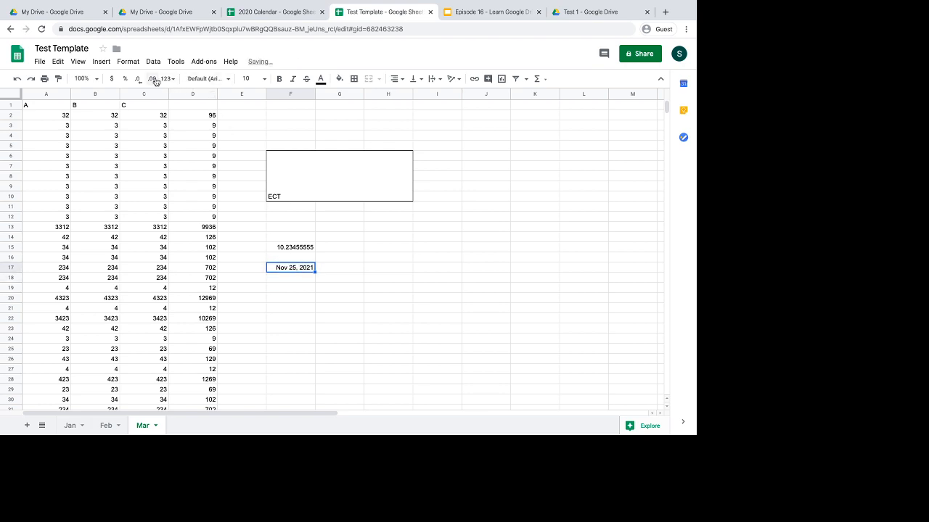
Open the More currencies list under Format > Number > More formats.
{"action": "left_click", "coordinate": [133, 64]}
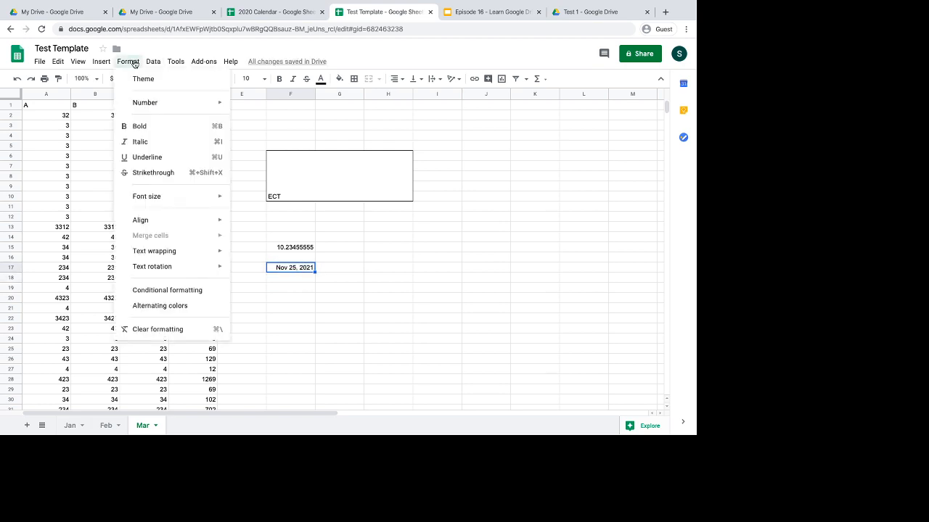
{"action": "mouse_move", "coordinate": [145, 102]}
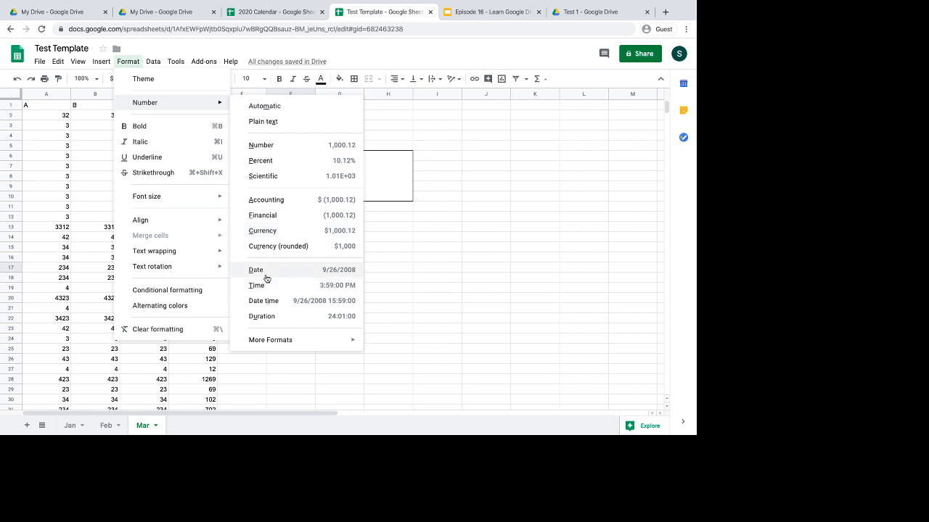
{"action": "mouse_move", "coordinate": [274, 342]}
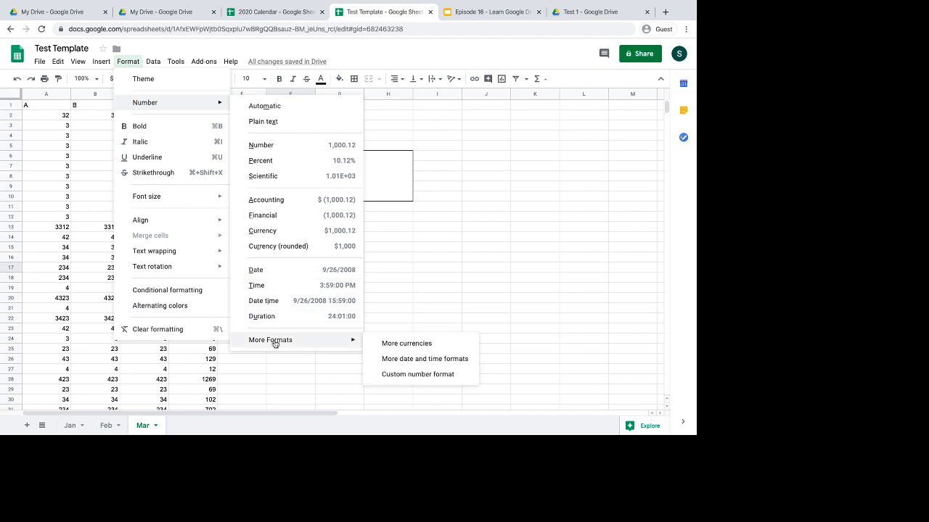
{"action": "left_click", "coordinate": [411, 344]}
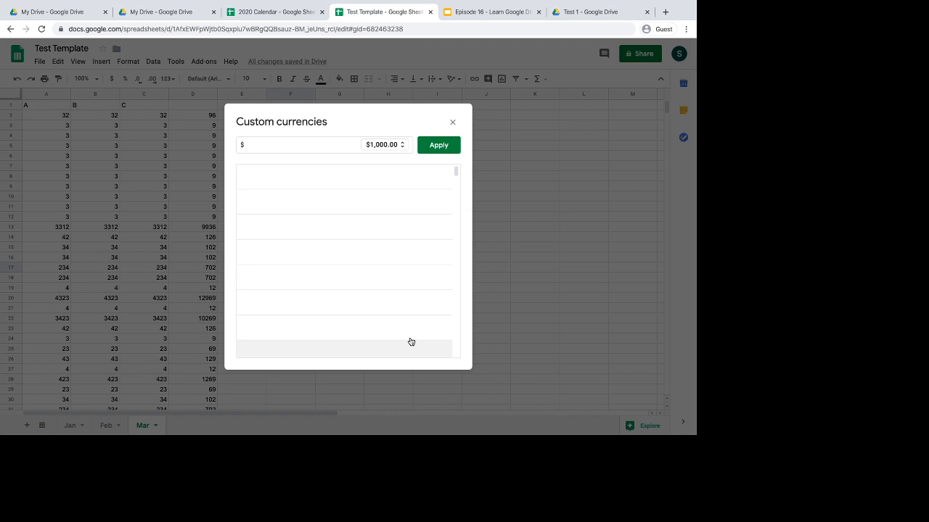
Browse the currency list, close it unapplied, and bring up the Episode 16 slides.
{"action": "scroll", "coordinate": [376, 229], "scroll_direction": "down", "scroll_amount": 1}
{"action": "scroll", "coordinate": [377, 230], "scroll_direction": "down", "scroll_amount": 7}
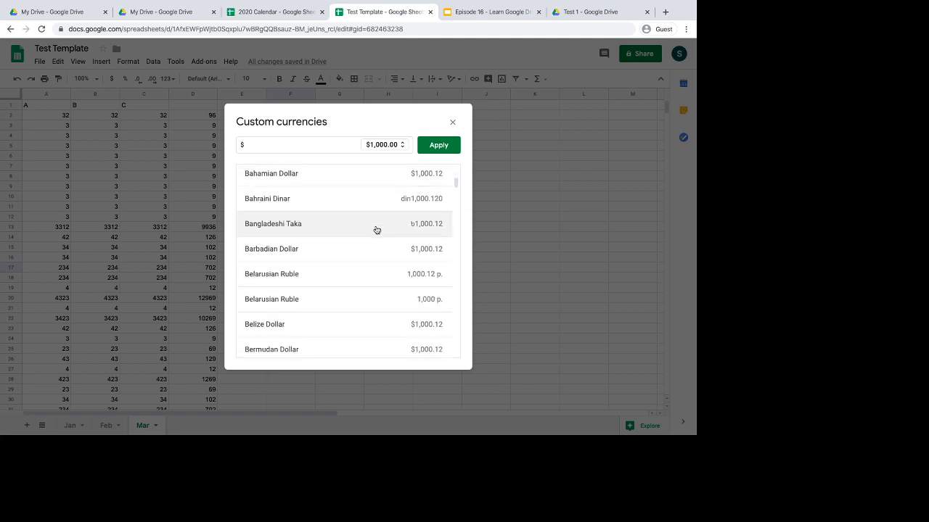
{"action": "scroll", "coordinate": [377, 230], "scroll_direction": "down", "scroll_amount": 20}
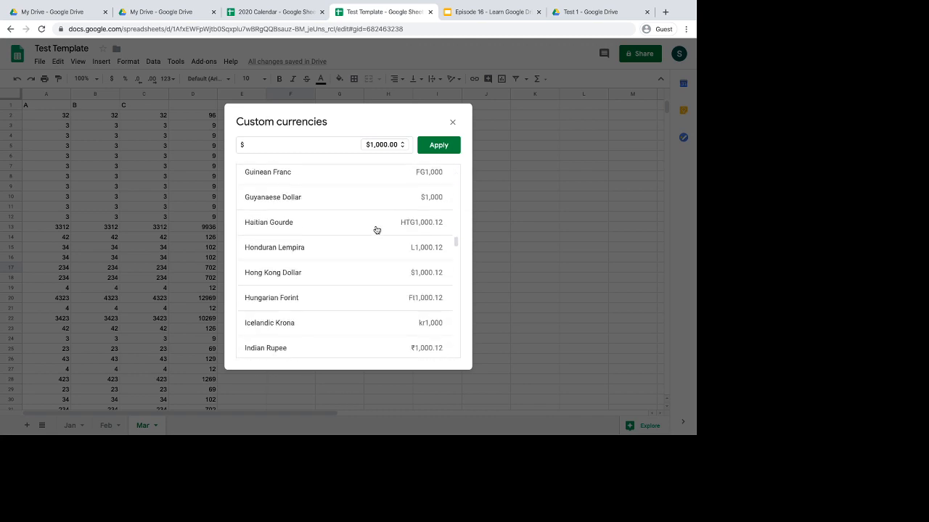
{"action": "scroll", "coordinate": [377, 230], "scroll_direction": "down", "scroll_amount": 18}
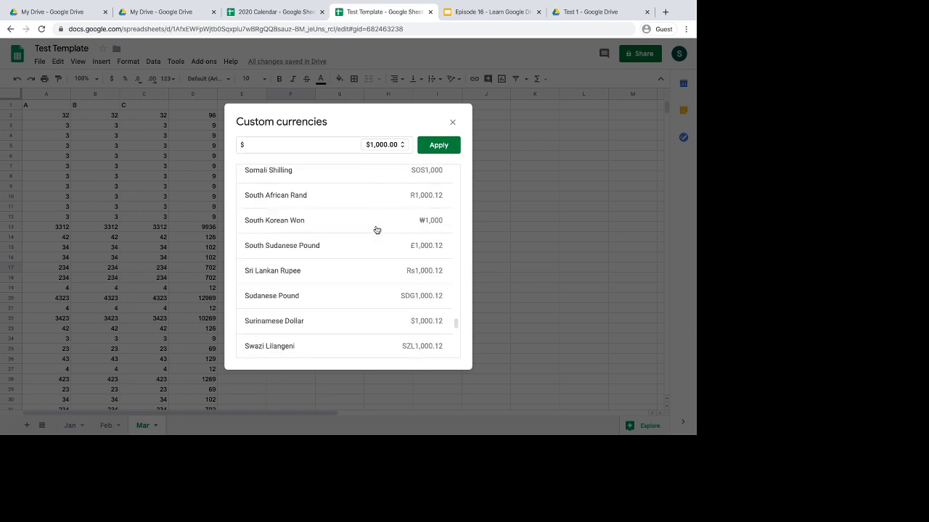
{"action": "scroll", "coordinate": [376, 230], "scroll_direction": "down", "scroll_amount": 3}
{"action": "scroll", "coordinate": [376, 230], "scroll_direction": "up", "scroll_amount": 20}
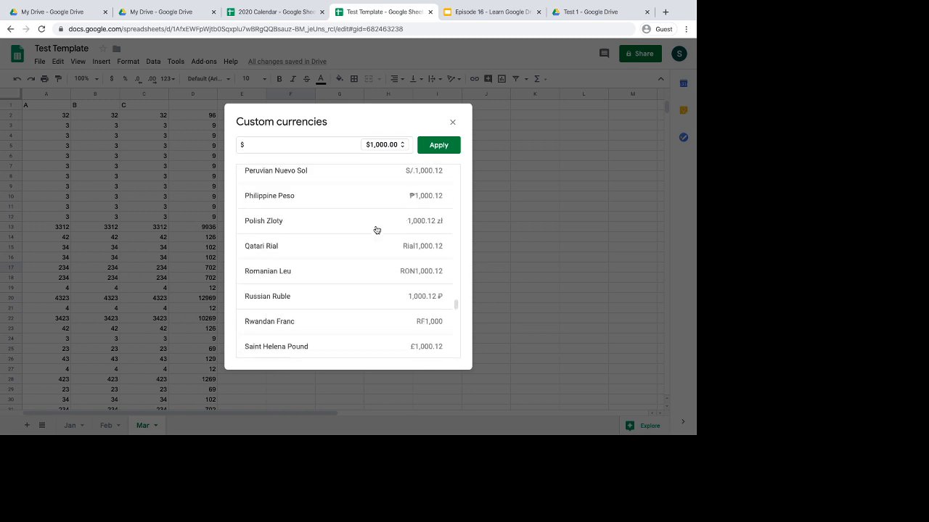
{"action": "scroll", "coordinate": [376, 230], "scroll_direction": "up", "scroll_amount": 10}
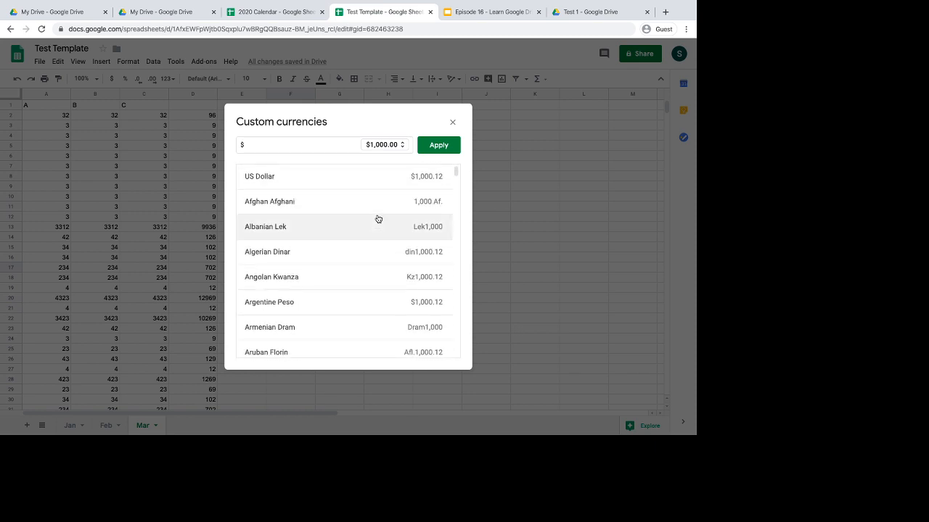
{"action": "left_click", "coordinate": [452, 122]}
{"action": "left_click", "coordinate": [479, 13]}
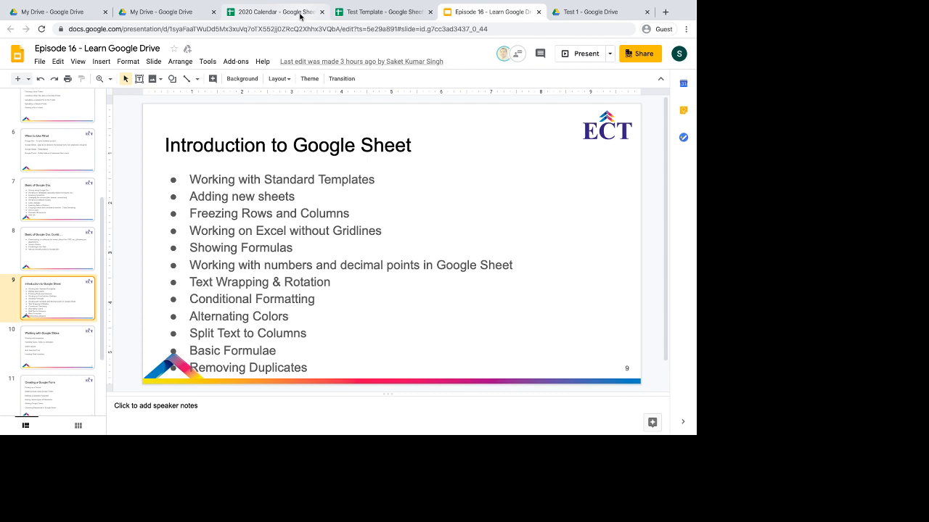
Type 'This is a test spreadsheet' into F19 on the Test Template Mar sheet.
{"action": "left_click", "coordinate": [388, 12]}
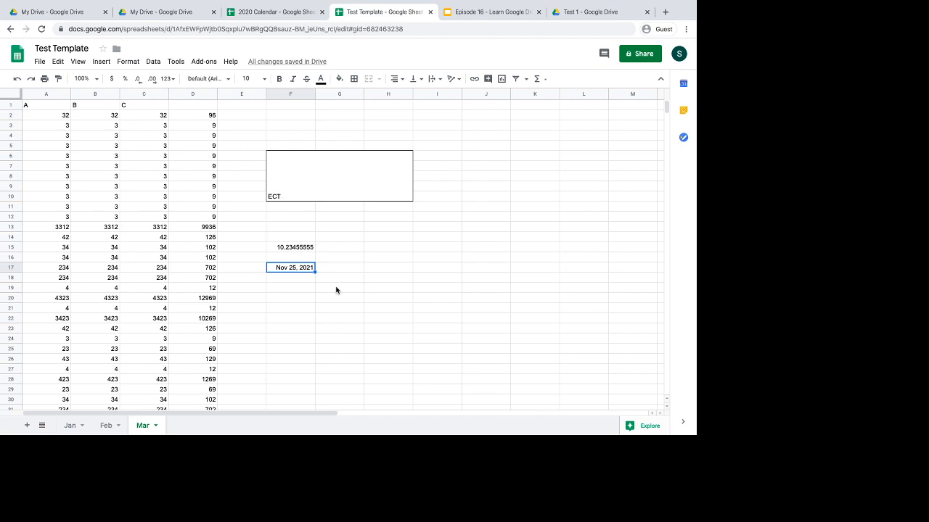
{"action": "left_click", "coordinate": [294, 286]}
{"action": "type", "text": "TH"}
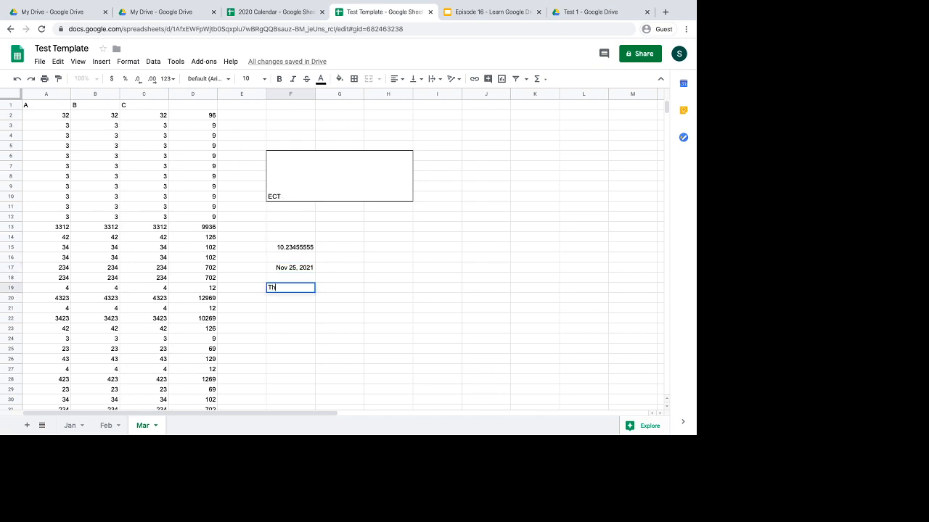
{"action": "type", "text": "is is a test spreadsheet"}
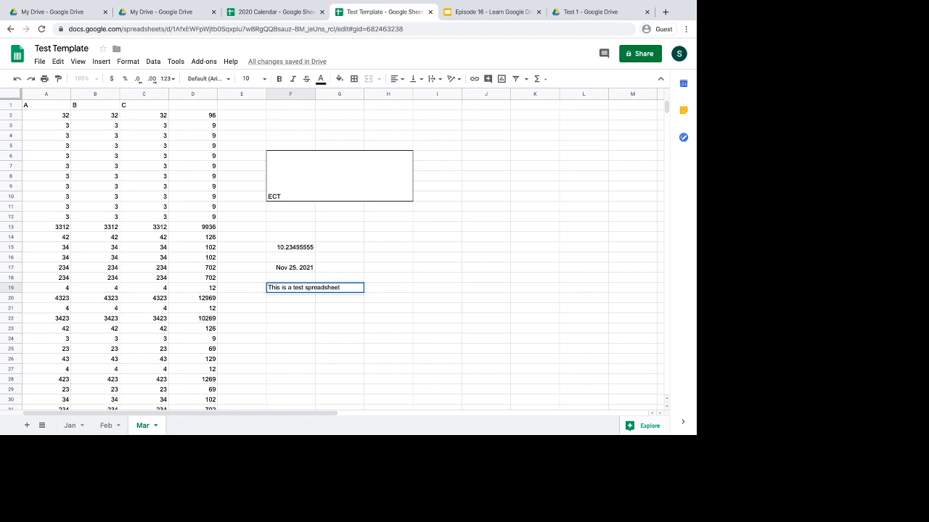
{"action": "key", "text": "Return"}
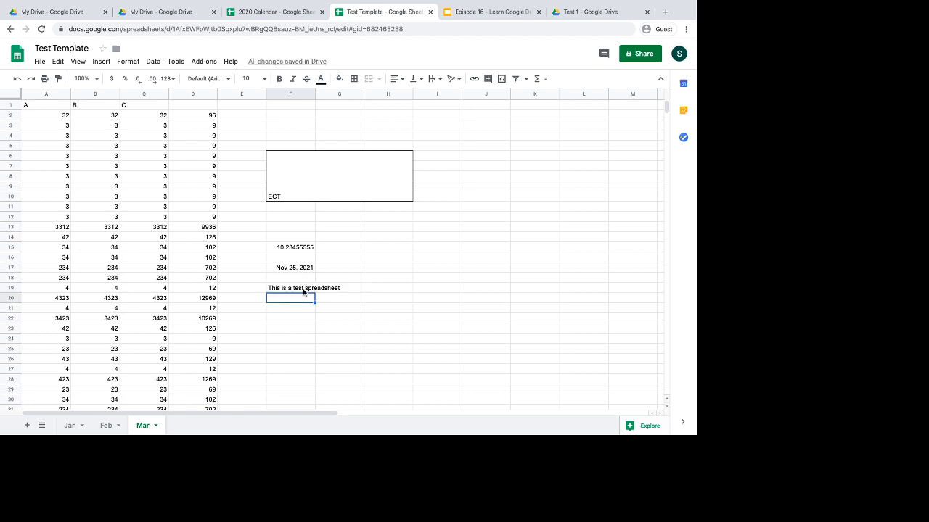
{"action": "left_click", "coordinate": [300, 288]}
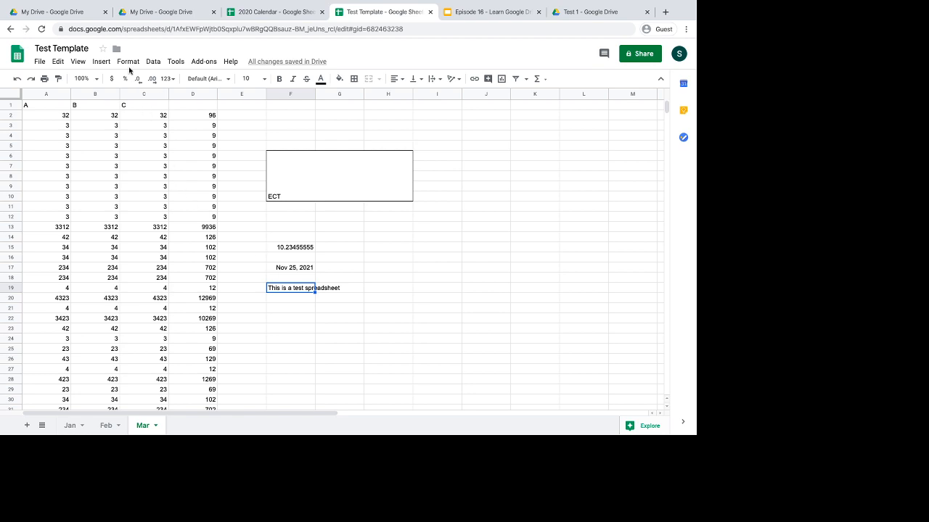
Wrap the sentence in F19 onto two lines.
{"action": "left_click", "coordinate": [127, 63]}
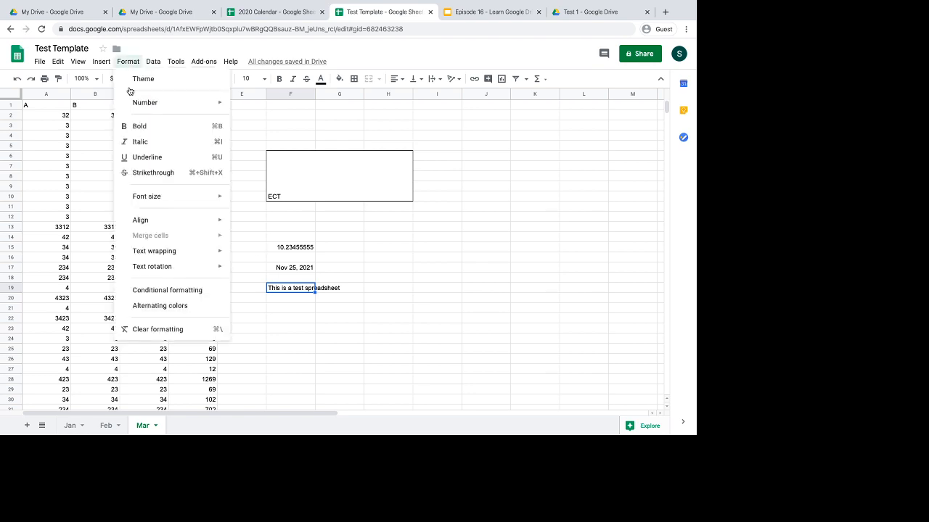
{"action": "mouse_move", "coordinate": [165, 252]}
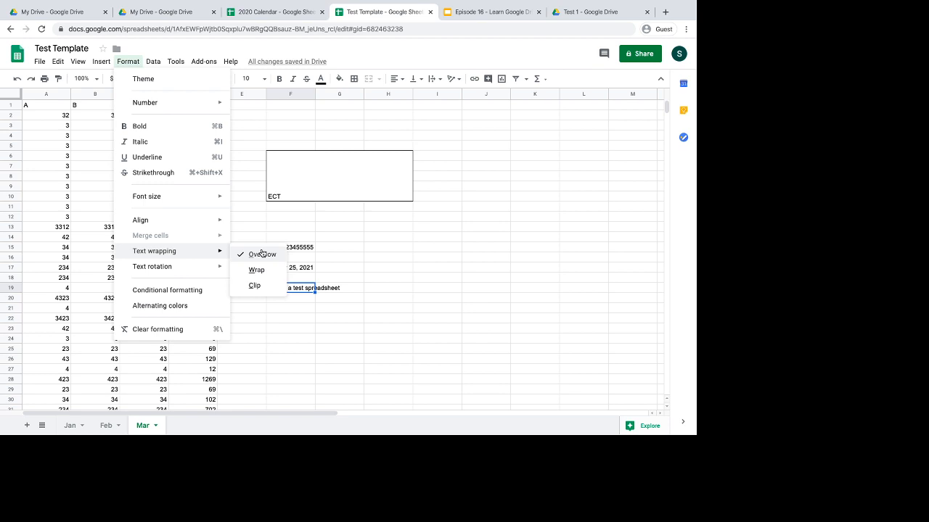
{"action": "left_click", "coordinate": [321, 288]}
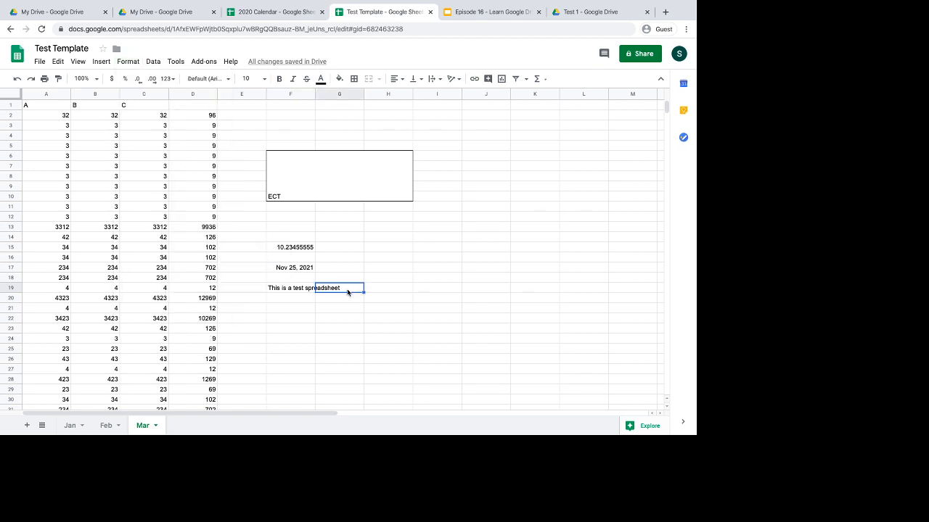
{"action": "left_click", "coordinate": [284, 290]}
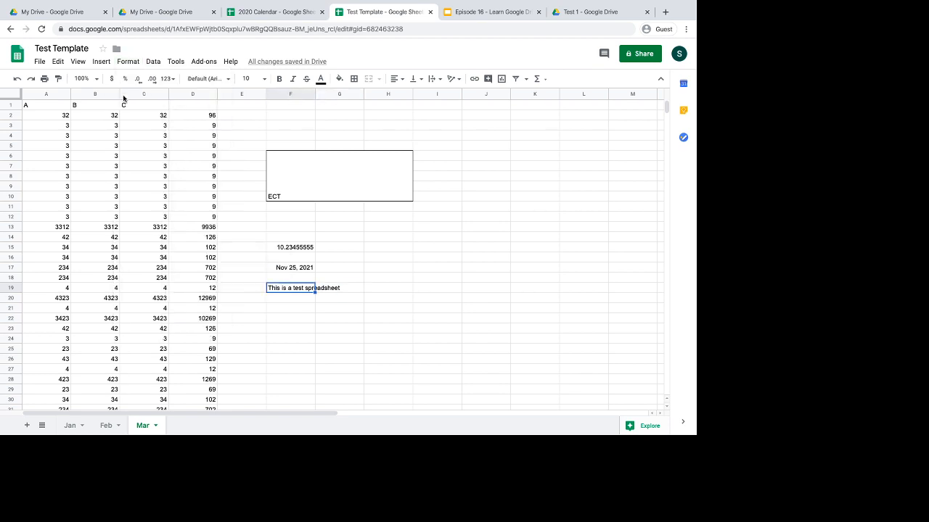
{"action": "left_click", "coordinate": [128, 61]}
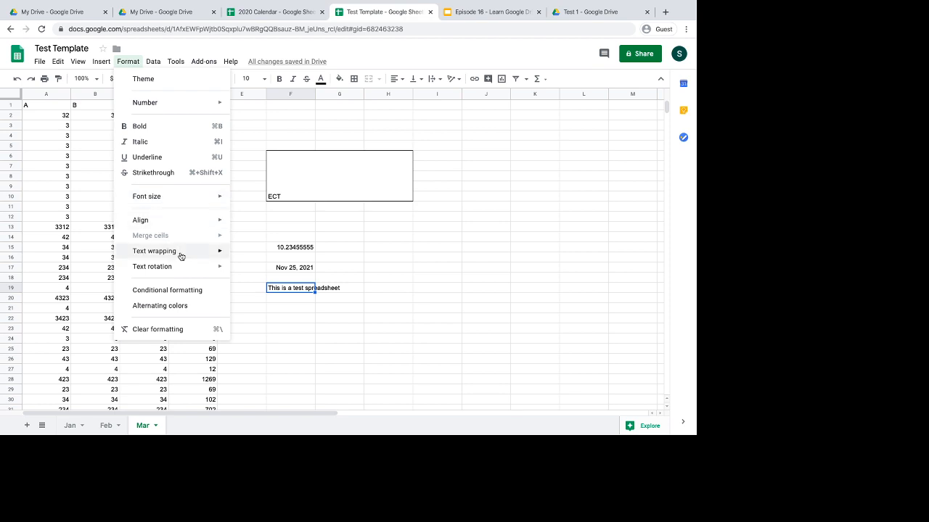
{"action": "mouse_move", "coordinate": [182, 254]}
{"action": "left_click", "coordinate": [256, 270]}
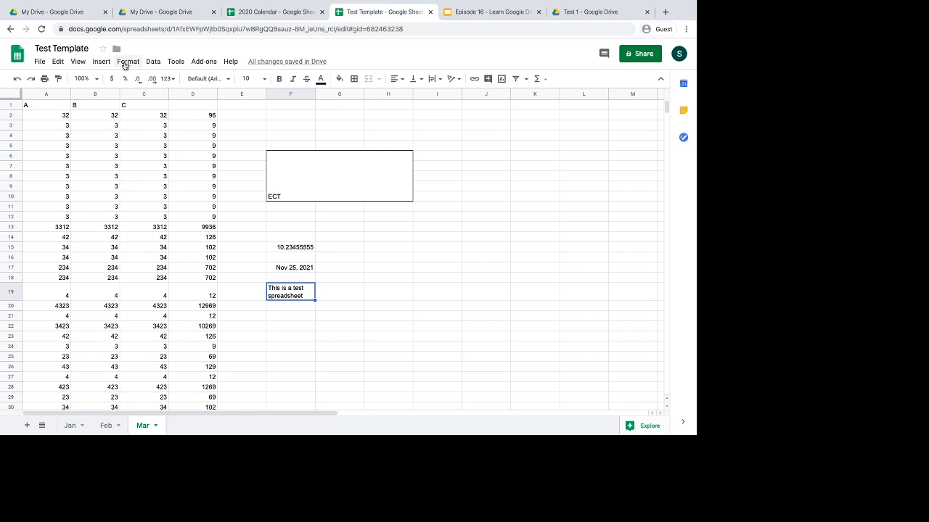
Switch F19's text wrapping to Clip so the sentence stops at the cell edge.
{"action": "left_click", "coordinate": [127, 63]}
{"action": "mouse_move", "coordinate": [190, 252]}
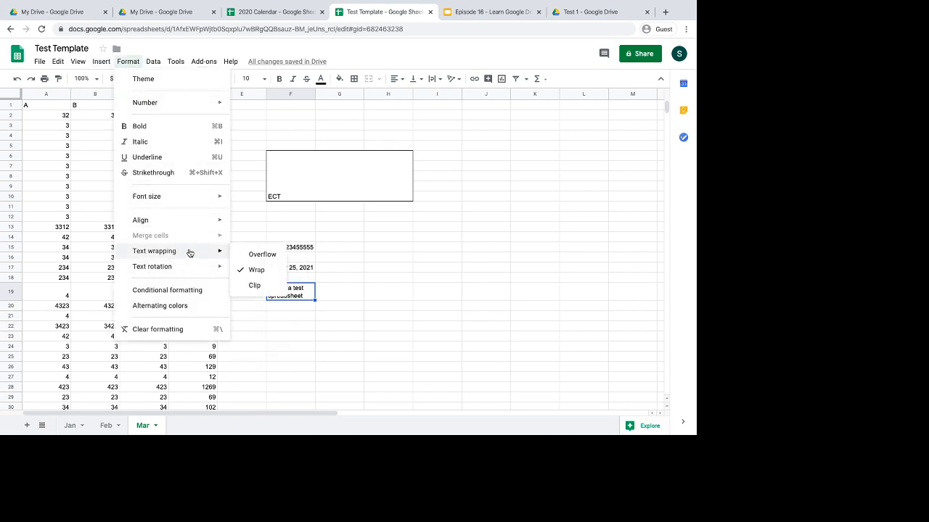
{"action": "left_click", "coordinate": [255, 285]}
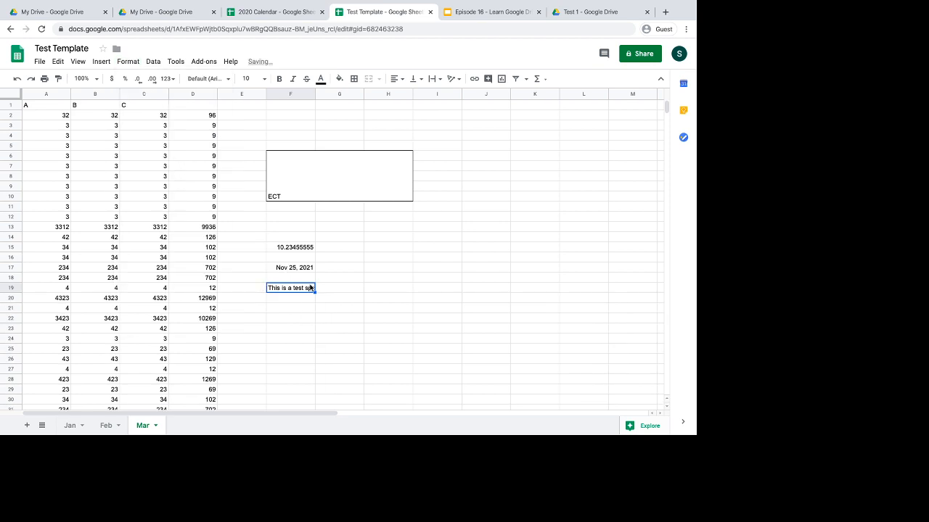
{"action": "left_click", "coordinate": [340, 288]}
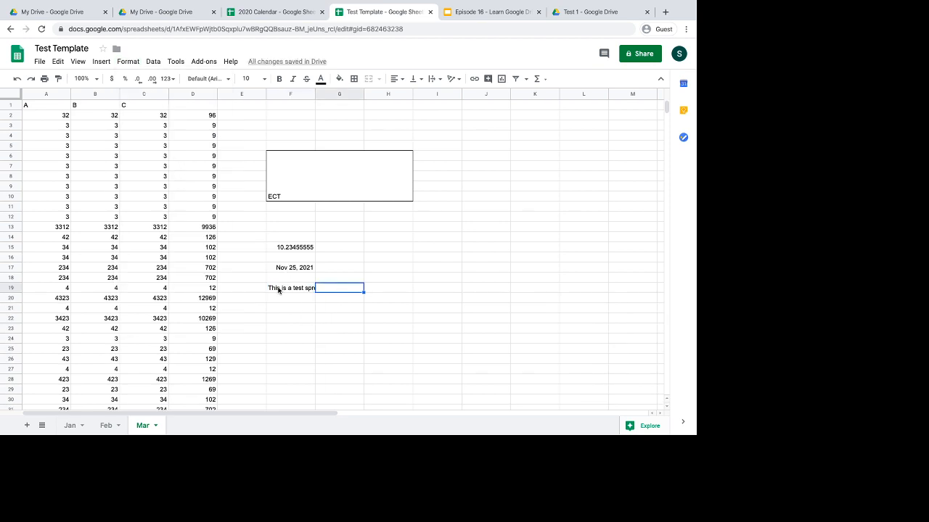
{"action": "left_click", "coordinate": [278, 290]}
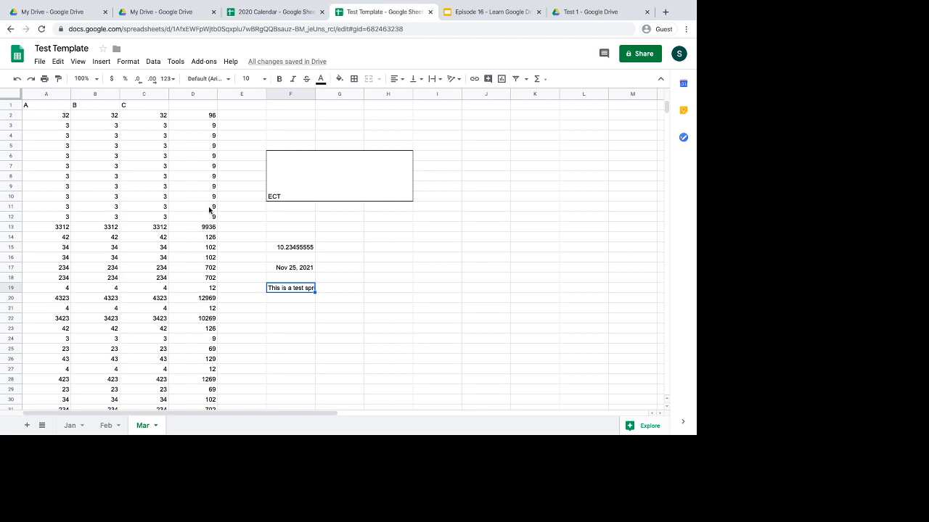
{"action": "left_click", "coordinate": [211, 159]}
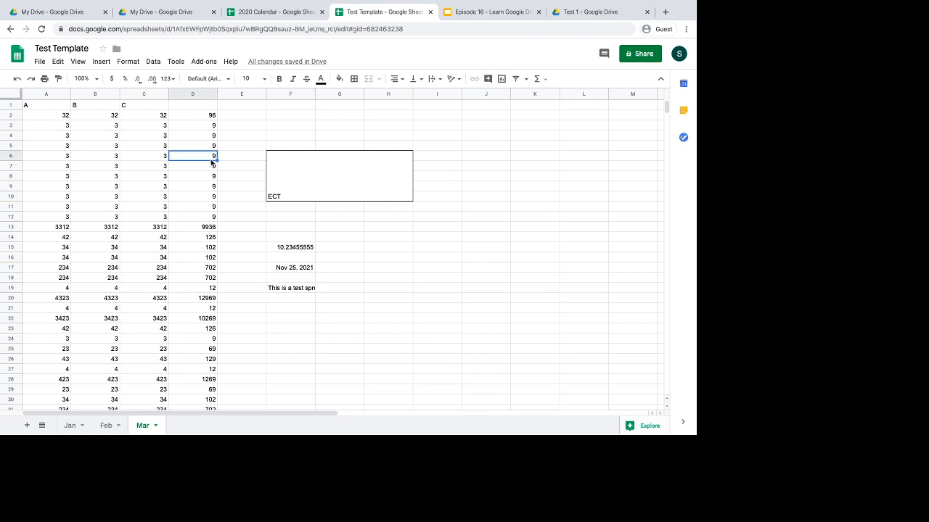
{"action": "left_click", "coordinate": [195, 127]}
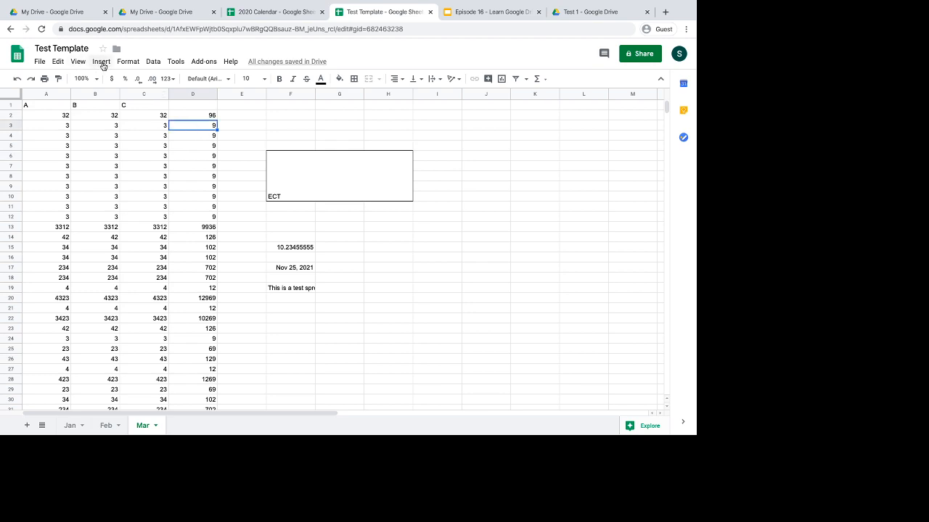
{"action": "left_click", "coordinate": [78, 62]}
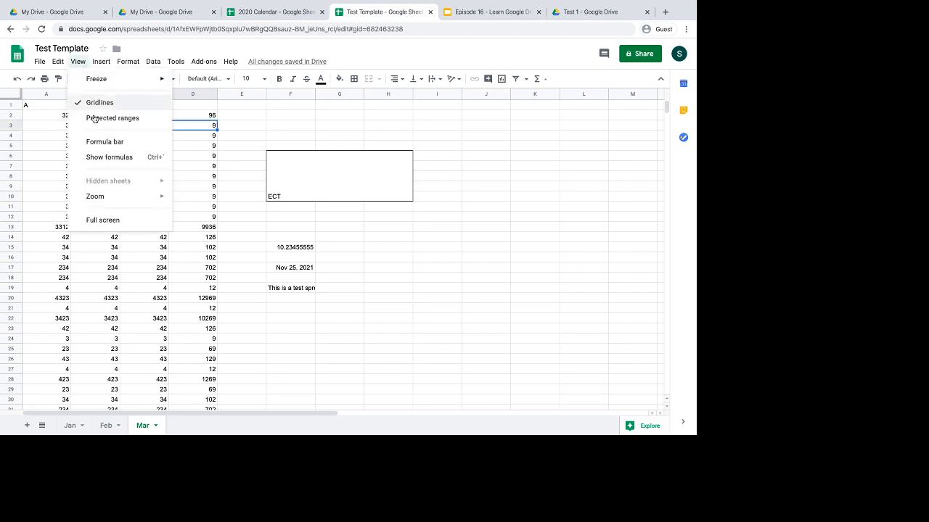
{"action": "left_click", "coordinate": [102, 158]}
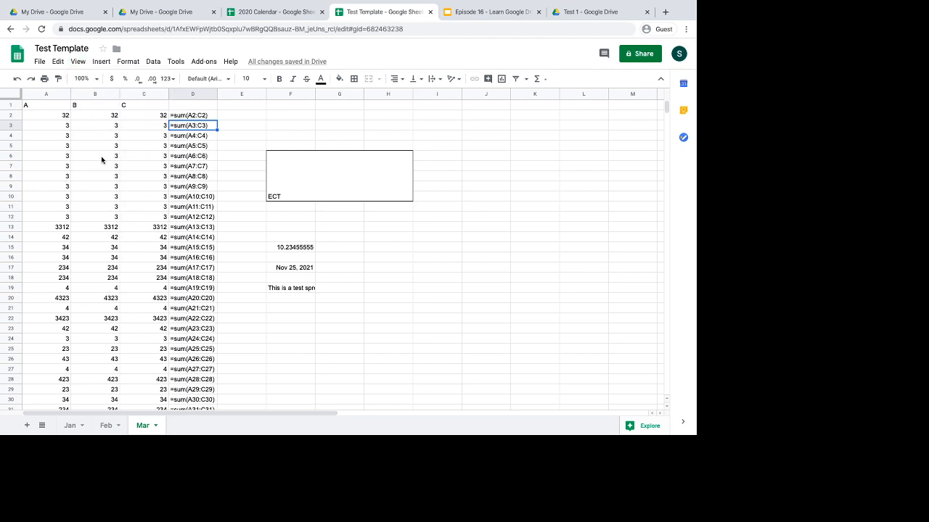
{"action": "scroll", "coordinate": [194, 238], "scroll_direction": "down", "scroll_amount": 6}
{"action": "scroll", "coordinate": [194, 238], "scroll_direction": "up", "scroll_amount": 6}
{"action": "right_click", "coordinate": [207, 129]}
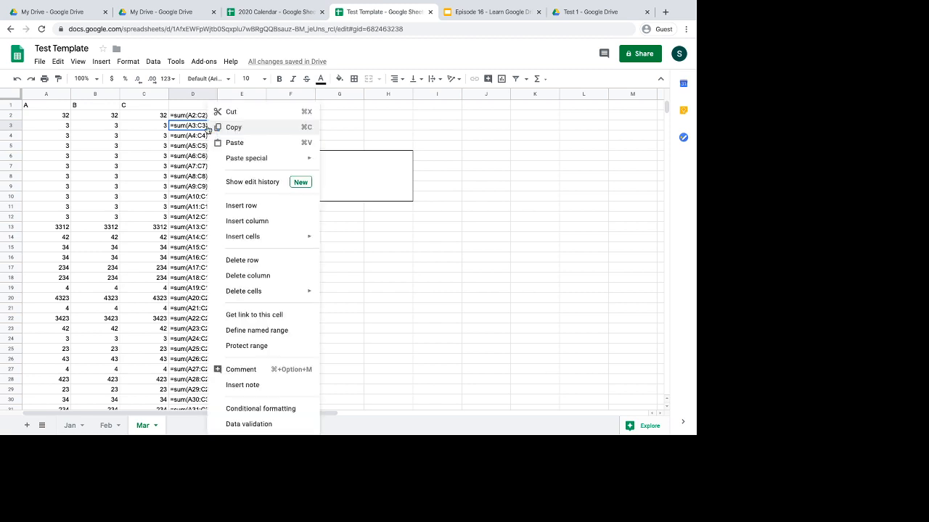
{"action": "left_click", "coordinate": [78, 62]}
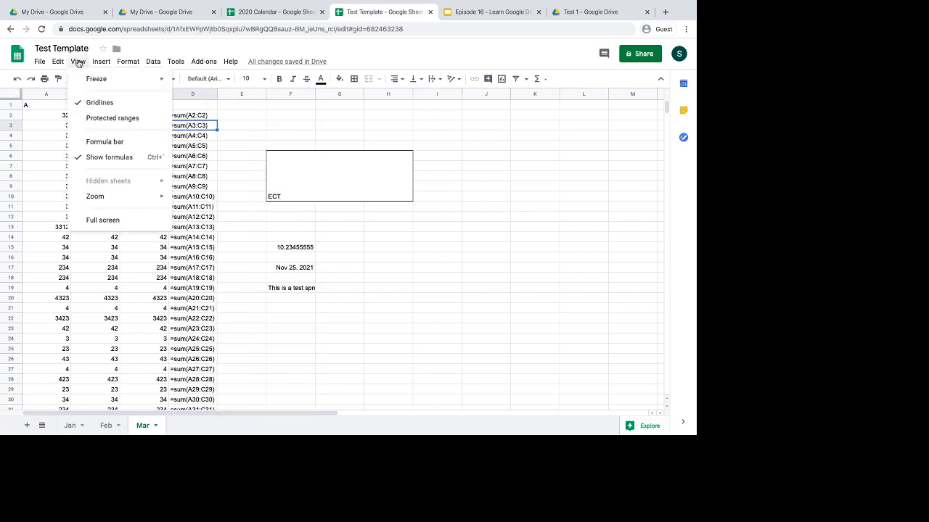
{"action": "left_click", "coordinate": [103, 158]}
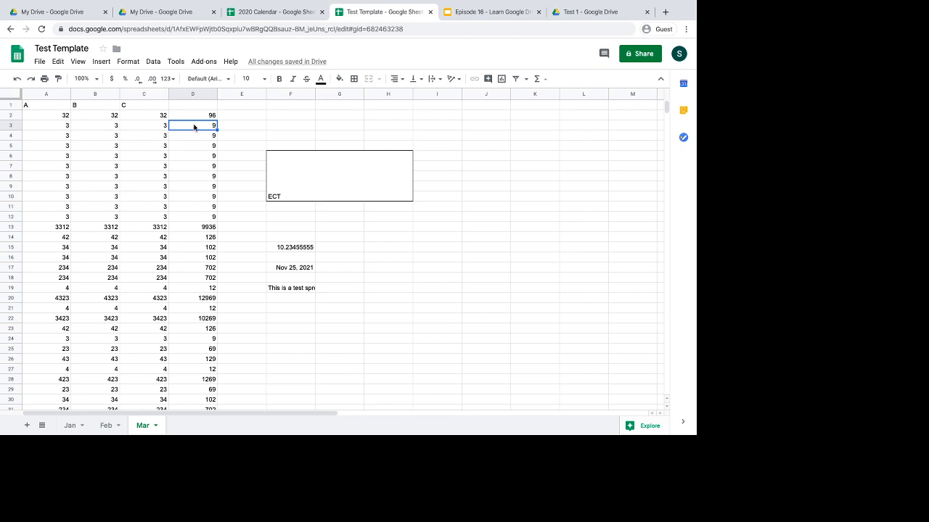
{"action": "right_click", "coordinate": [194, 127]}
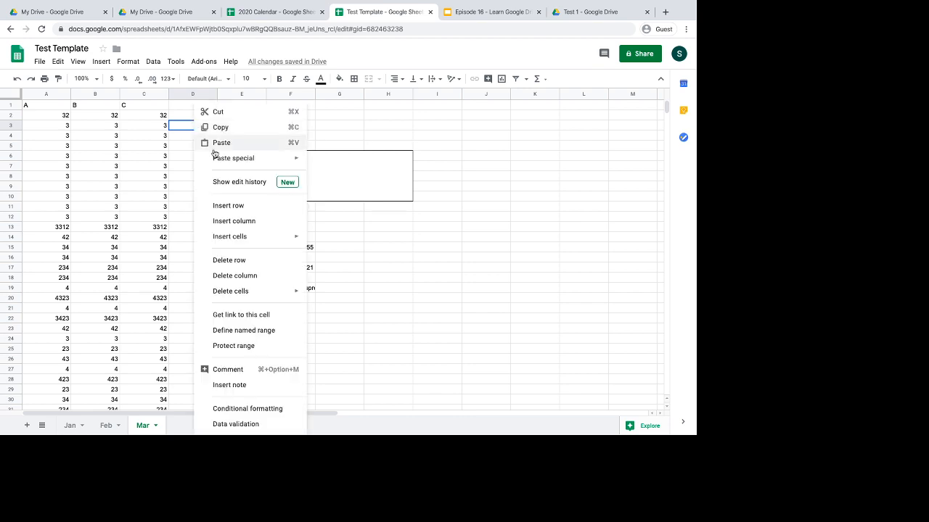
{"action": "mouse_move", "coordinate": [245, 296]}
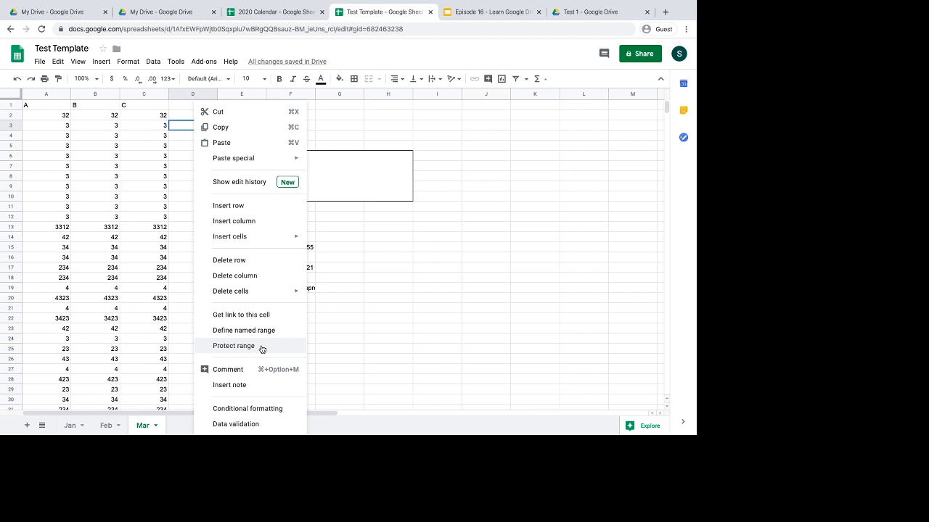
{"action": "left_click", "coordinate": [427, 261]}
{"action": "left_click", "coordinate": [302, 288]}
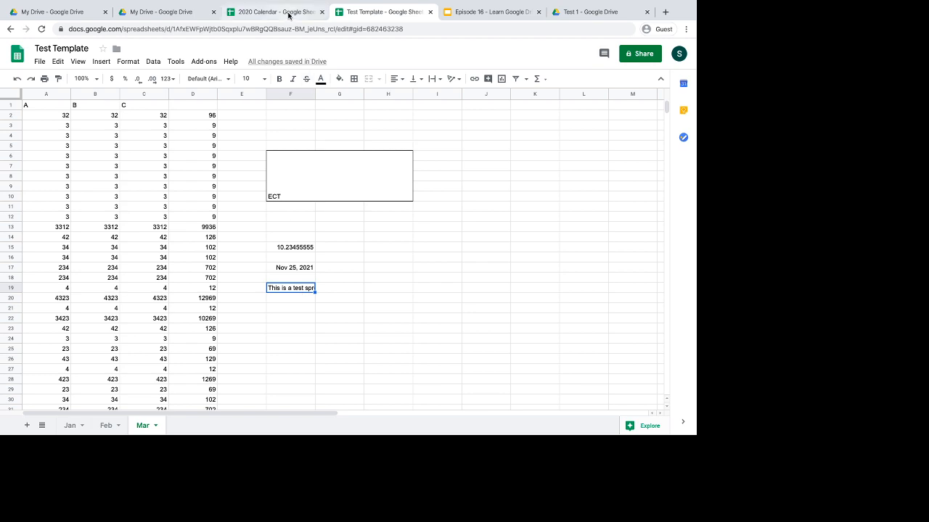
{"action": "left_click", "coordinate": [288, 12]}
{"action": "scroll", "coordinate": [518, 243], "scroll_direction": "down", "scroll_amount": 5}
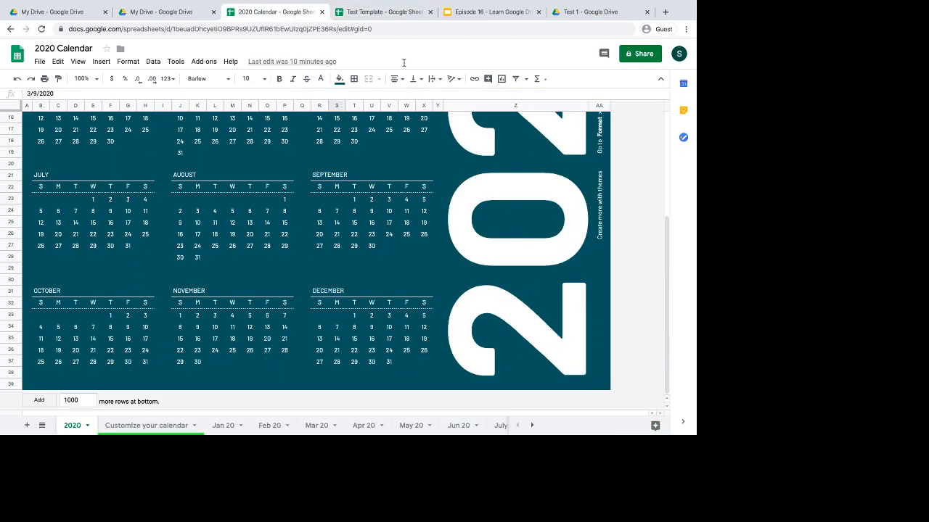
{"action": "left_click", "coordinate": [384, 11]}
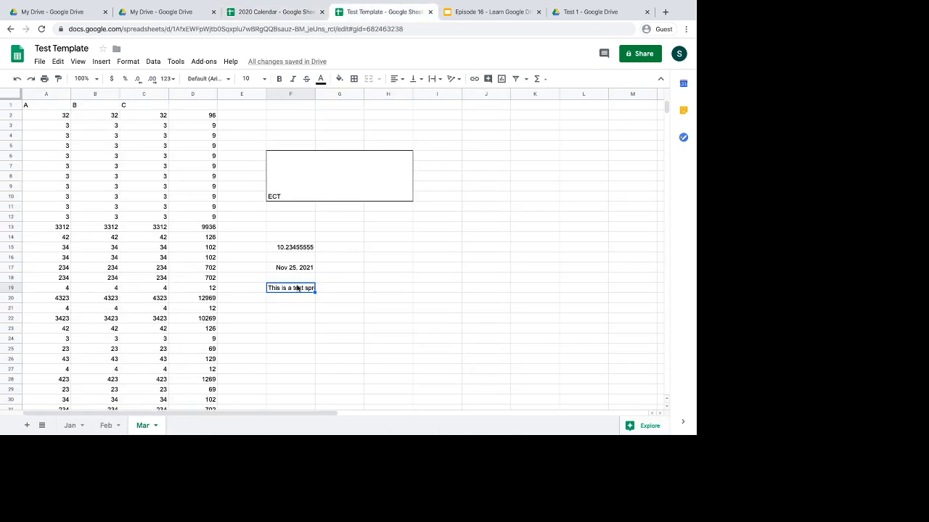
Replace ECT in the merged F6:H10 cell with 'Education and Career Times'.
{"action": "left_click", "coordinate": [277, 197]}
{"action": "type", "text": "Education and"}
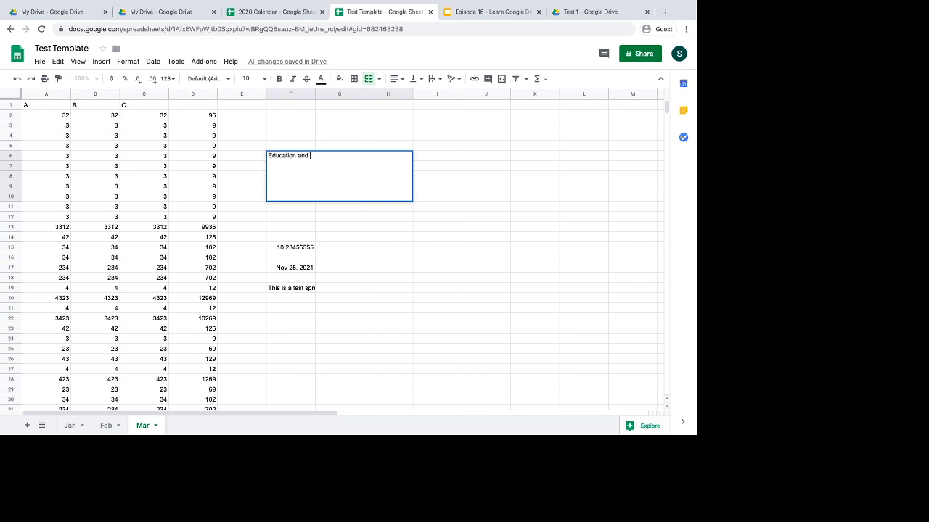
{"action": "type", "text": "Career Times"}
{"action": "key", "text": "Return"}
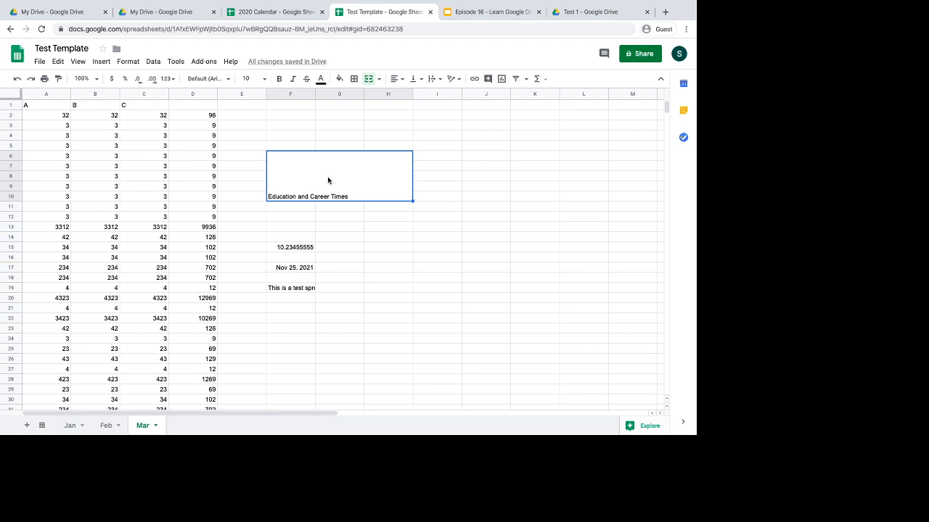
{"action": "left_click", "coordinate": [100, 62]}
{"action": "mouse_move", "coordinate": [123, 64]}
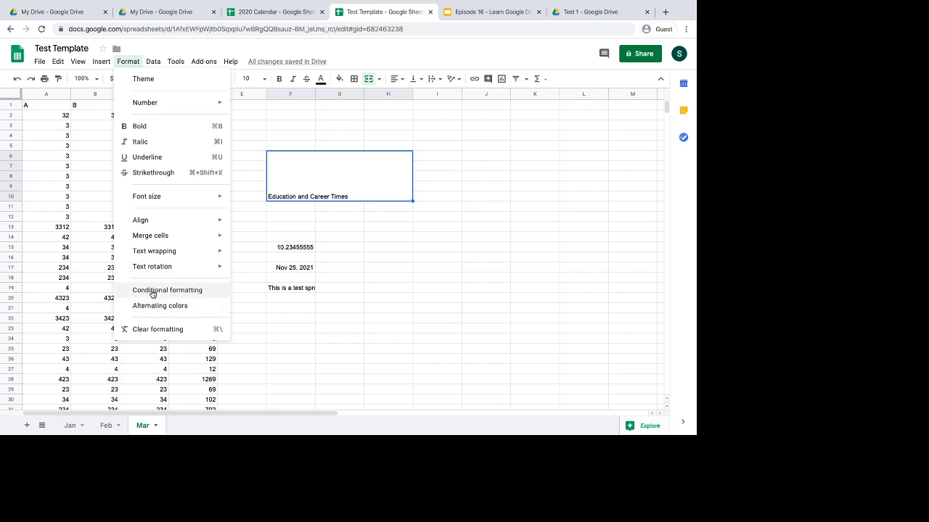
{"action": "mouse_move", "coordinate": [156, 267]}
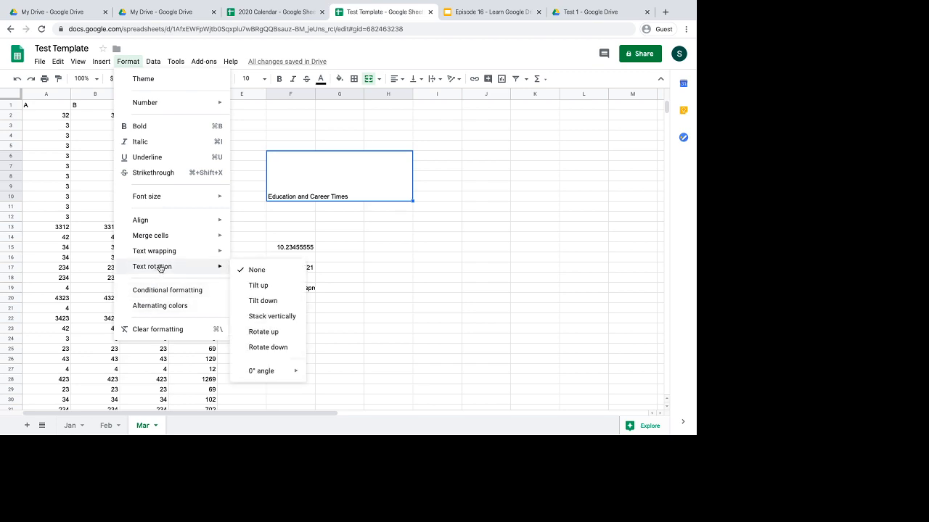
{"action": "left_click", "coordinate": [273, 300]}
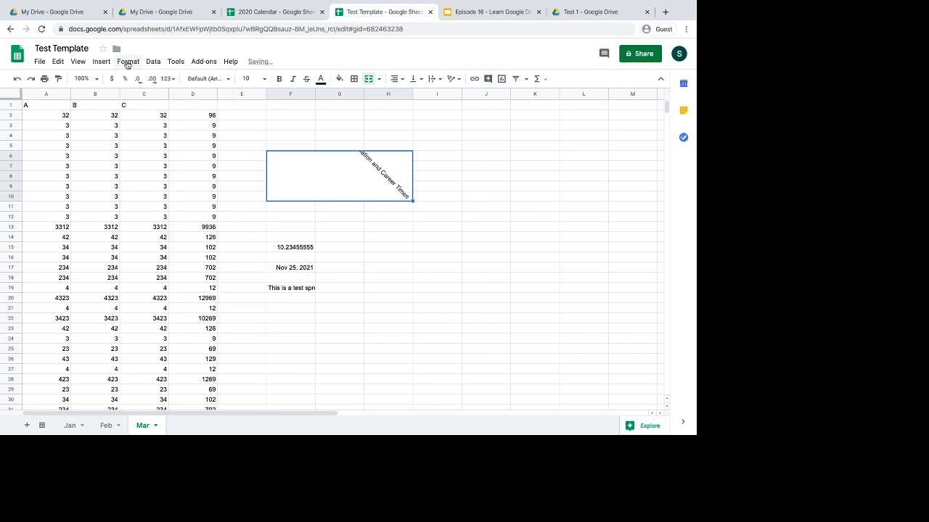
{"action": "left_click", "coordinate": [98, 62]}
{"action": "left_click", "coordinate": [275, 12]}
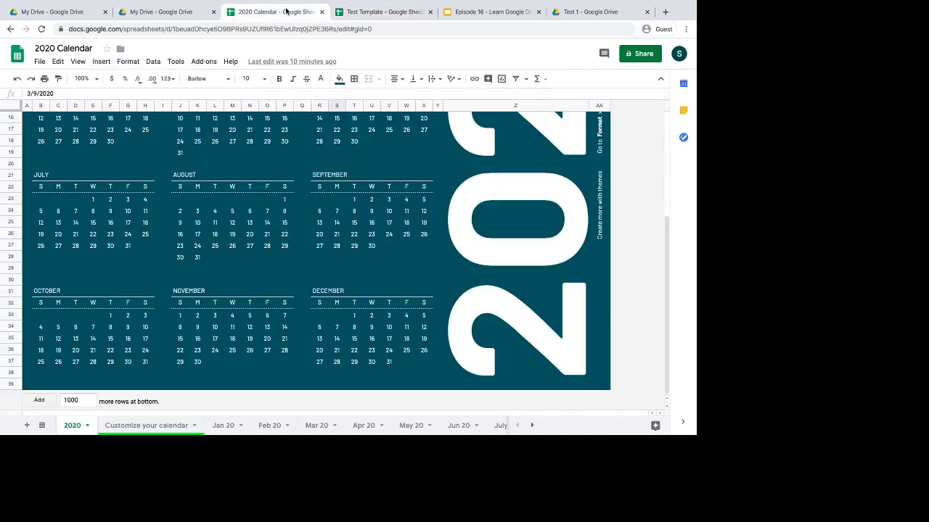
{"action": "left_click", "coordinate": [528, 201]}
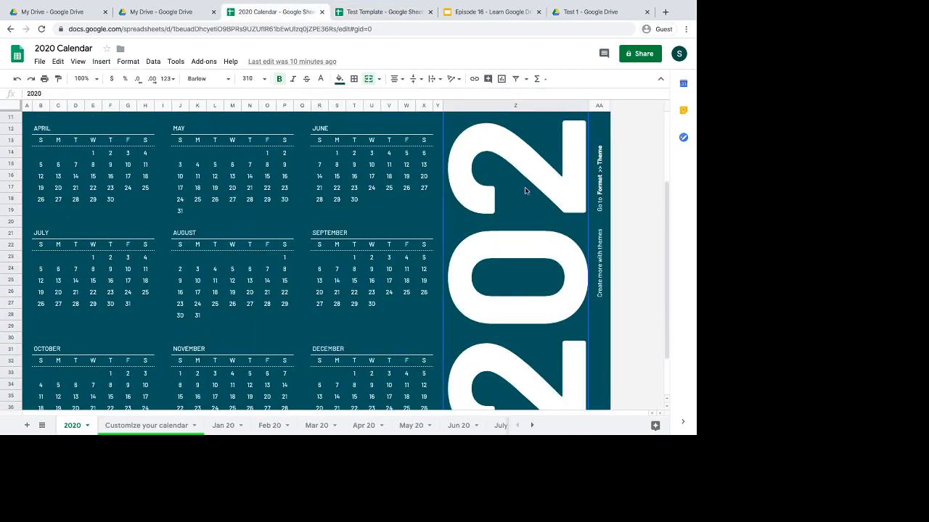
{"action": "left_click", "coordinate": [384, 11]}
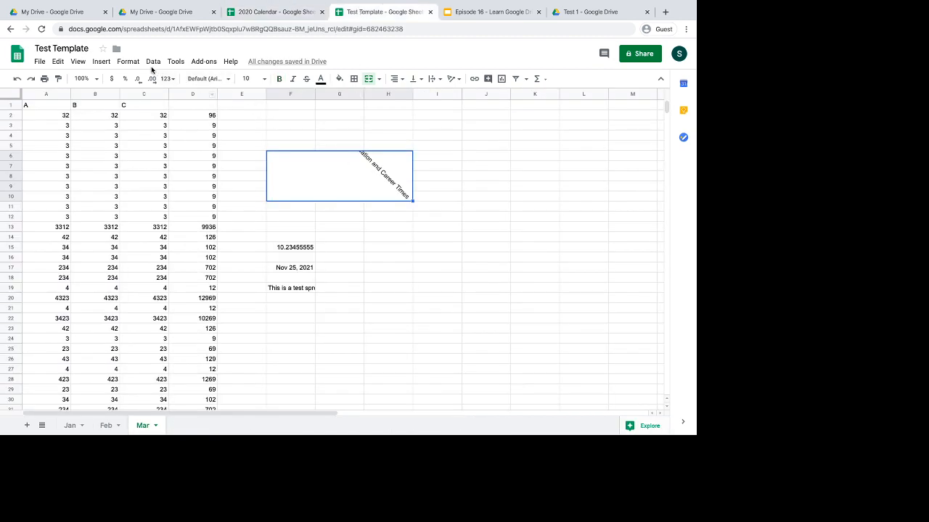
{"action": "left_click", "coordinate": [102, 62]}
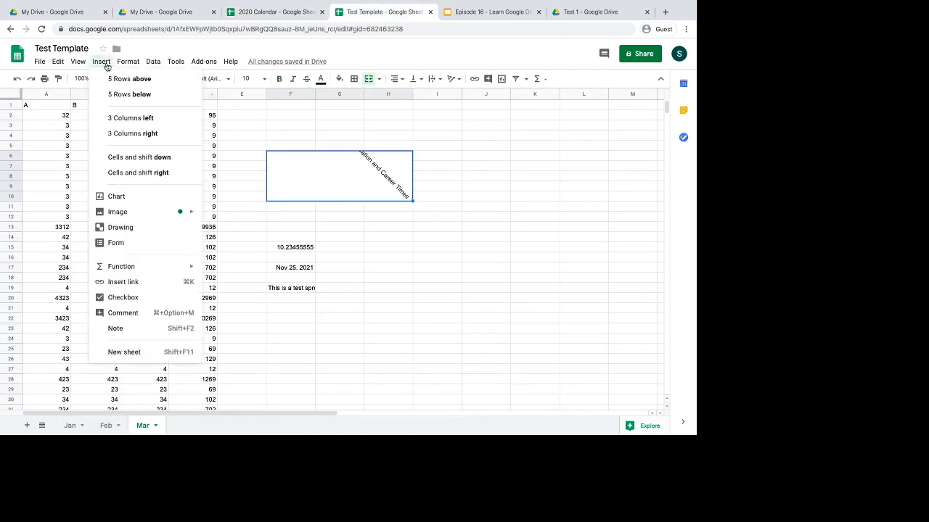
{"action": "mouse_move", "coordinate": [128, 61]}
{"action": "mouse_move", "coordinate": [150, 197]}
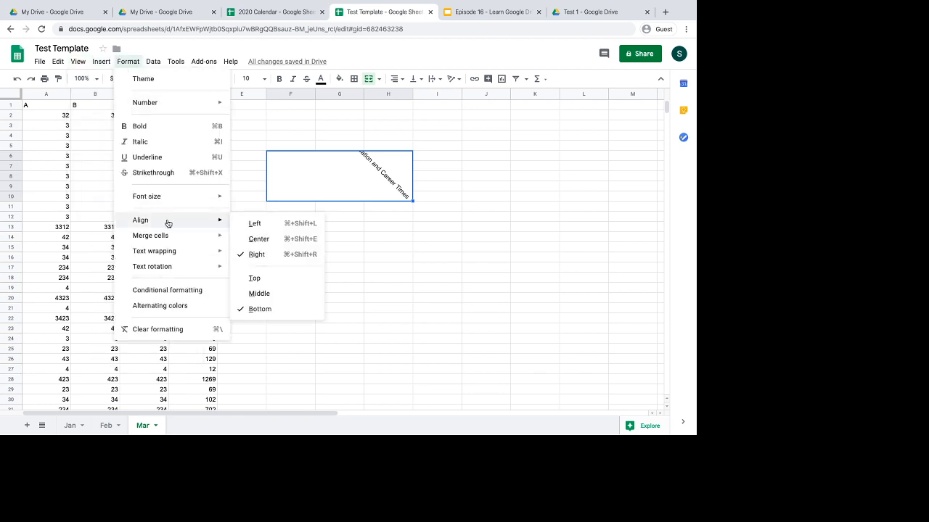
{"action": "mouse_move", "coordinate": [180, 267]}
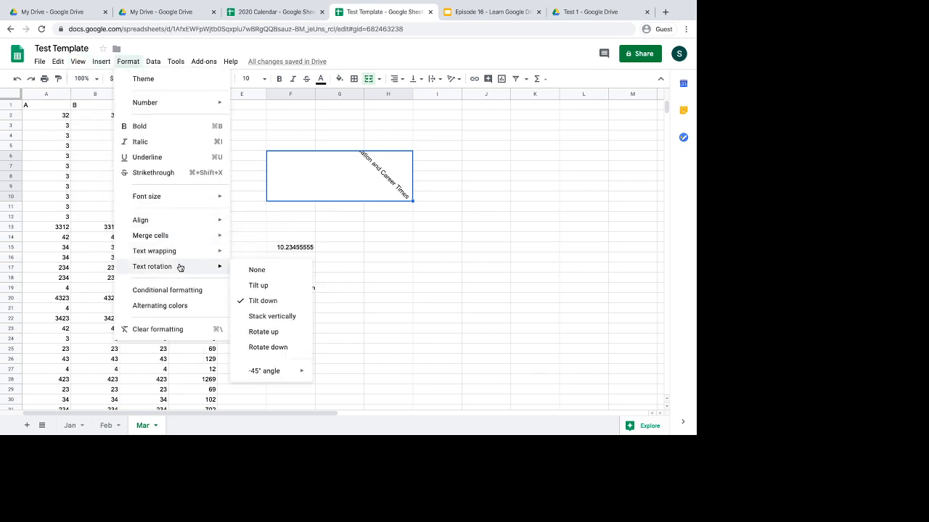
{"action": "left_click", "coordinate": [268, 317]}
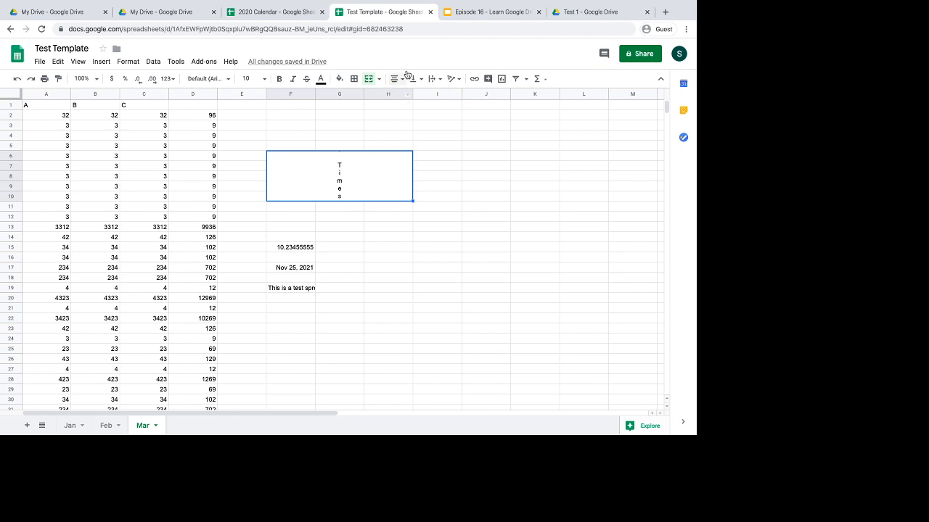
{"action": "left_click", "coordinate": [470, 16]}
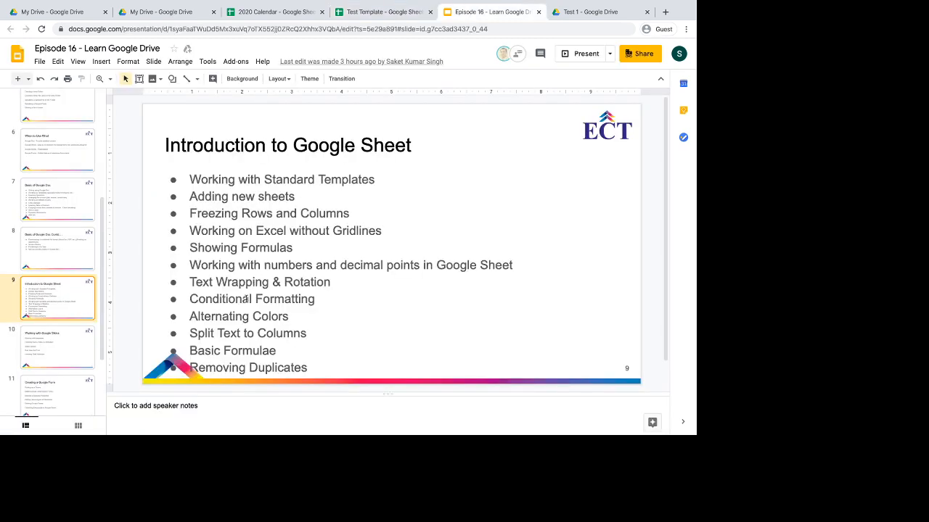
{"action": "left_click", "coordinate": [356, 13]}
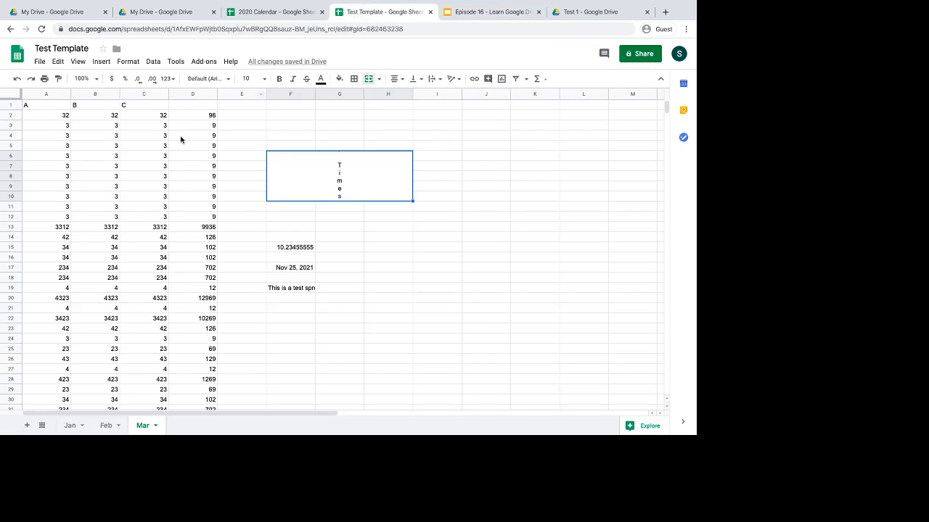
Select the data range A1:D36.
{"action": "left_click", "coordinate": [65, 116]}
{"action": "key", "text": "Up"}
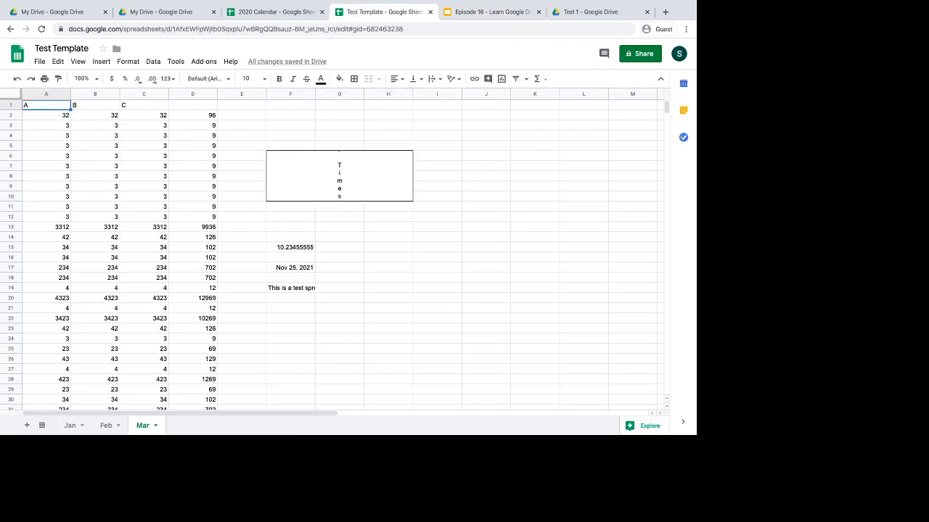
{"action": "key", "text": "shift+Right"}
{"action": "key", "text": "shift+Right"}
{"action": "key", "text": "shift+Down"}
{"action": "key", "text": "shift+Right"}
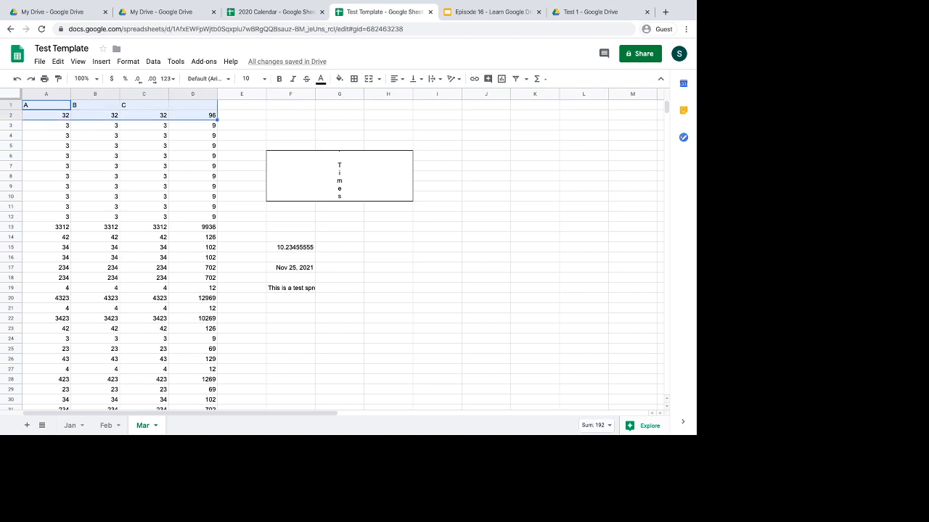
{"action": "key", "text": "ctrl+shift+Down"}
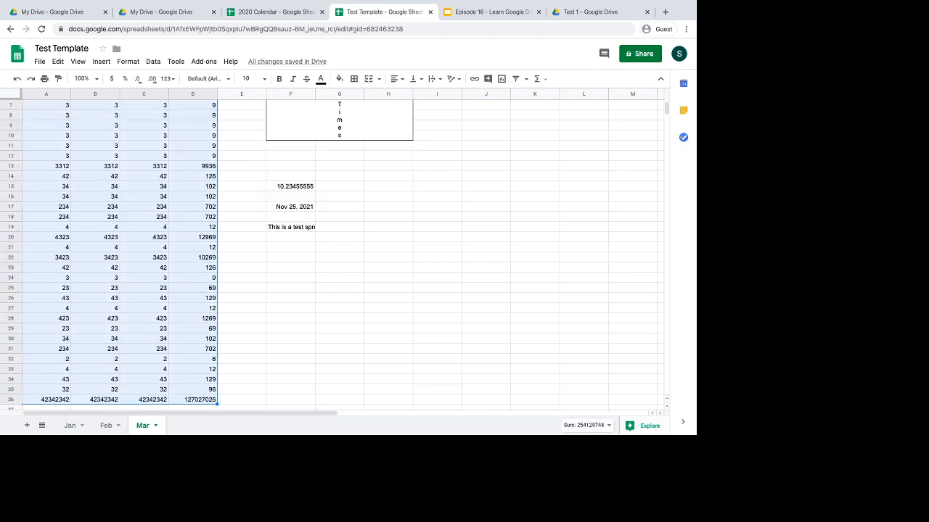
Add a conditional format rule: text is exactly 3 gets a red fill.
{"action": "right_click", "coordinate": [121, 140]}
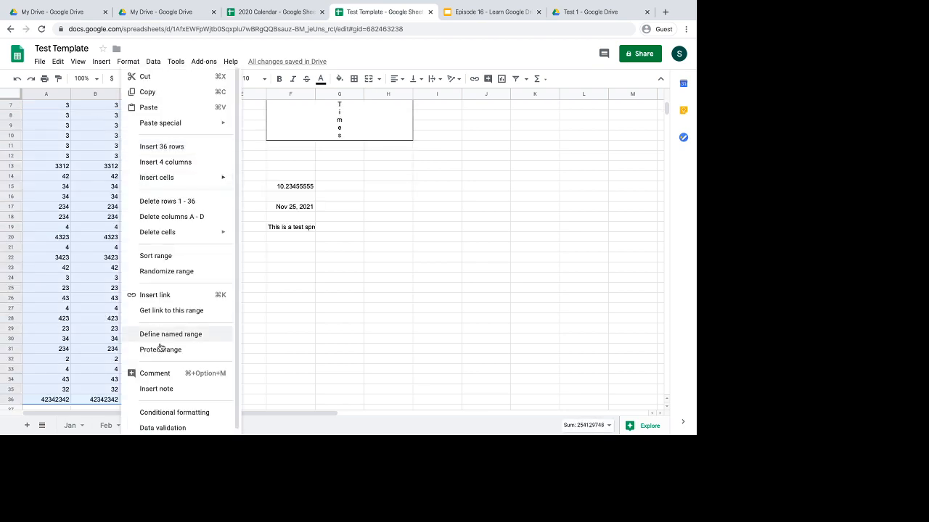
{"action": "left_click", "coordinate": [174, 412]}
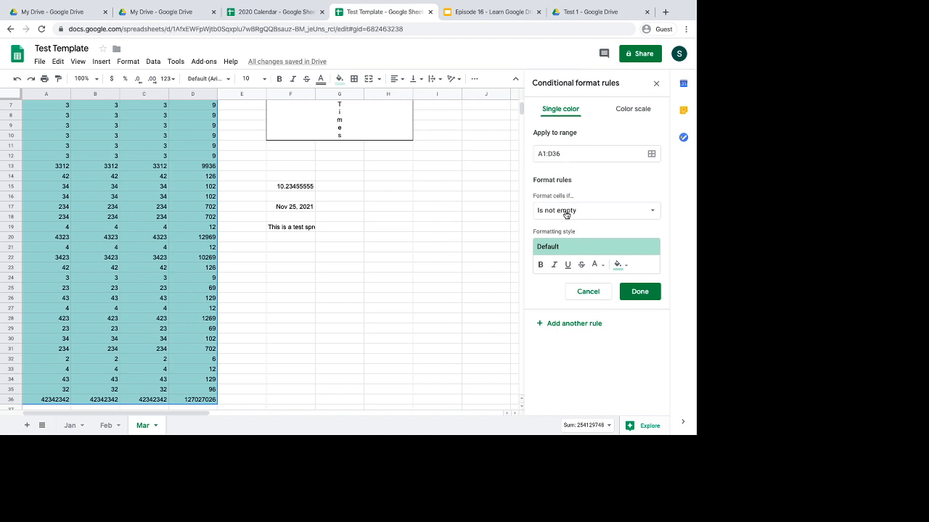
{"action": "left_click", "coordinate": [605, 211]}
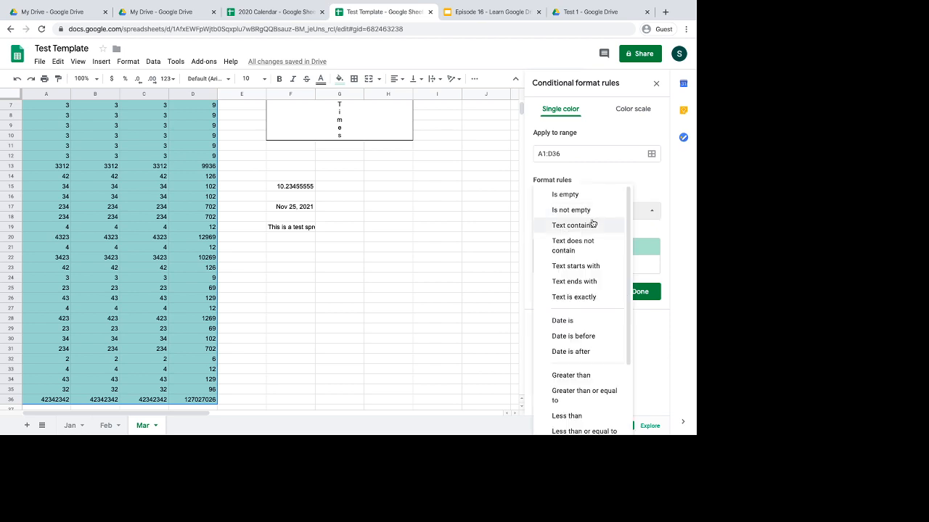
{"action": "left_click", "coordinate": [591, 299]}
{"action": "left_click", "coordinate": [562, 232]}
{"action": "type", "text": "3"}
{"action": "left_click", "coordinate": [617, 289]}
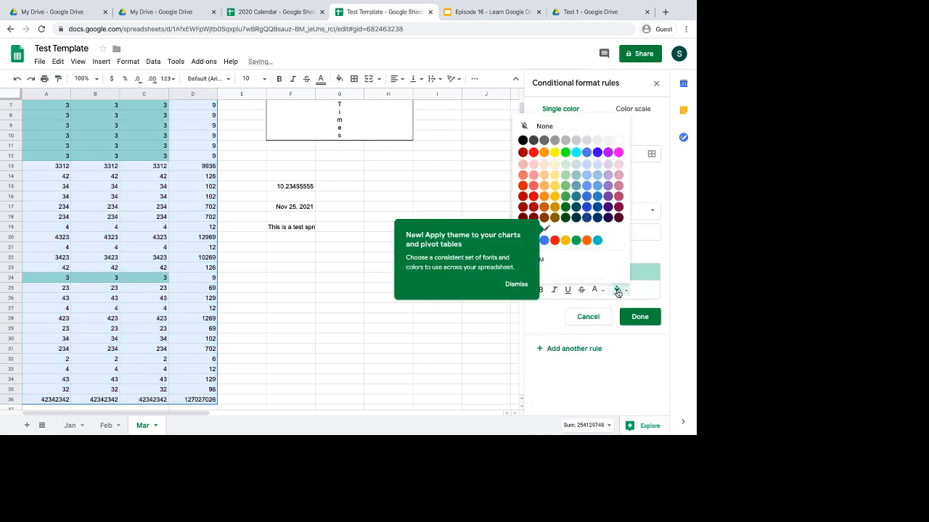
{"action": "left_click", "coordinate": [534, 152]}
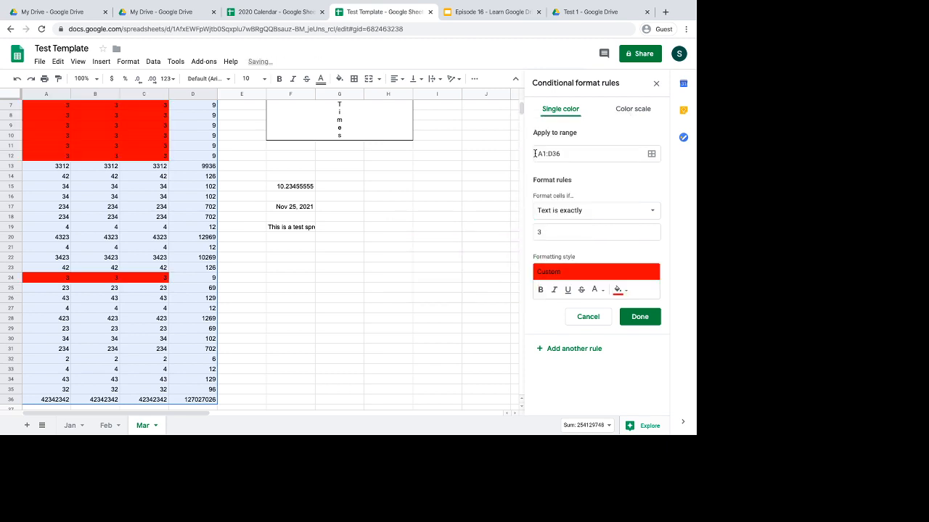
{"action": "left_click", "coordinate": [641, 316]}
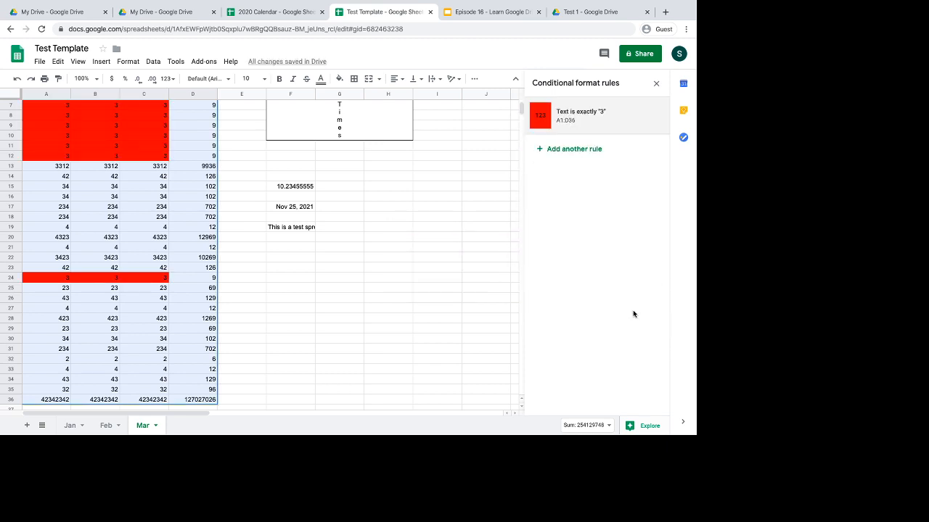
Test the rule by entering 3 in E6 and in C14.
{"action": "left_click", "coordinate": [82, 209]}
{"action": "scroll", "coordinate": [83, 208], "scroll_direction": "up", "scroll_amount": 2}
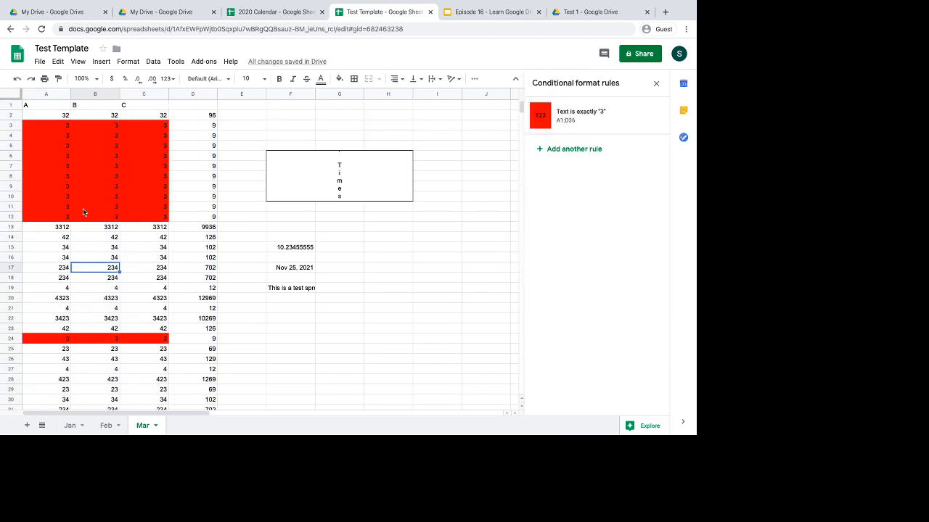
{"action": "left_click", "coordinate": [251, 158]}
{"action": "type", "text": "3"}
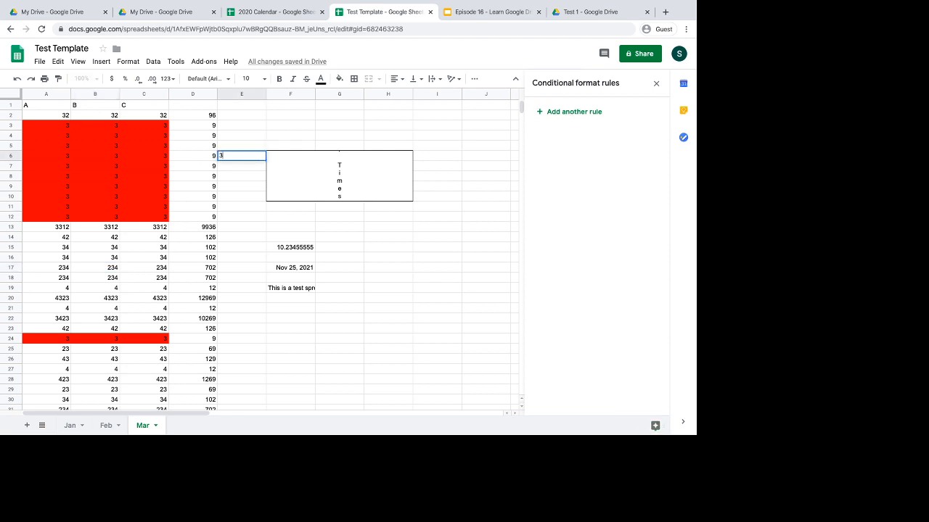
{"action": "key", "text": "Return"}
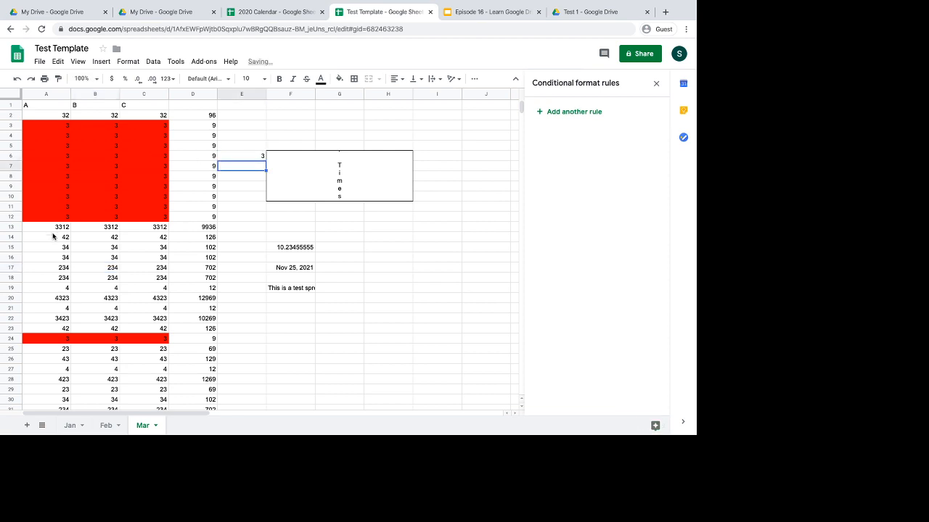
{"action": "left_click", "coordinate": [159, 241]}
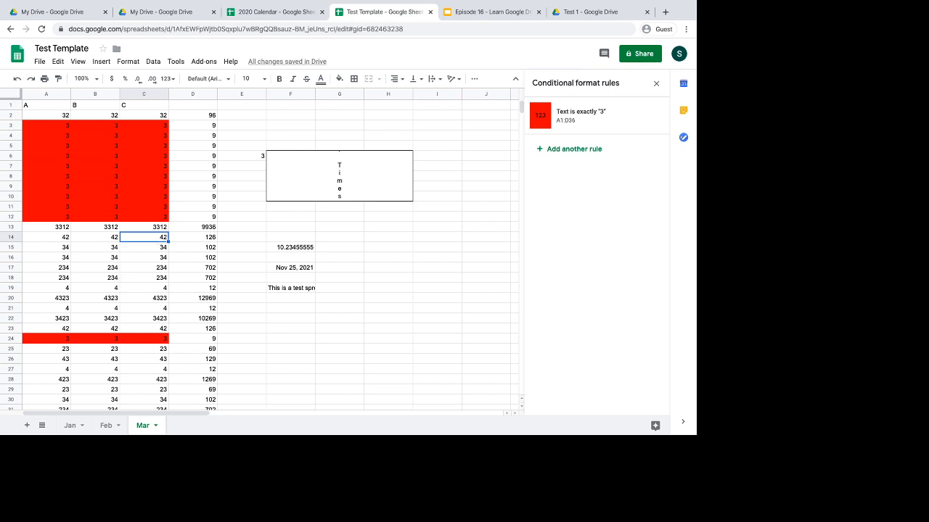
{"action": "type", "text": "3"}
{"action": "key", "text": "Return"}
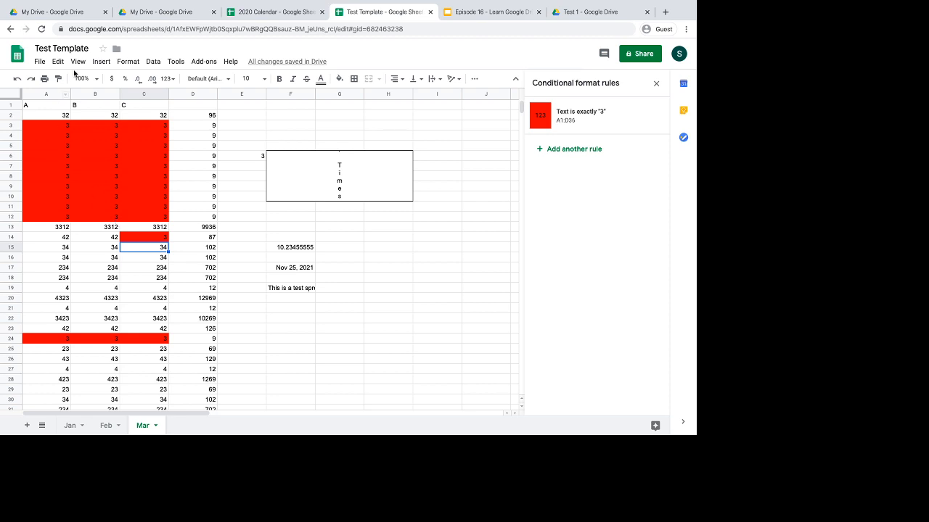
{"action": "left_click", "coordinate": [493, 33]}
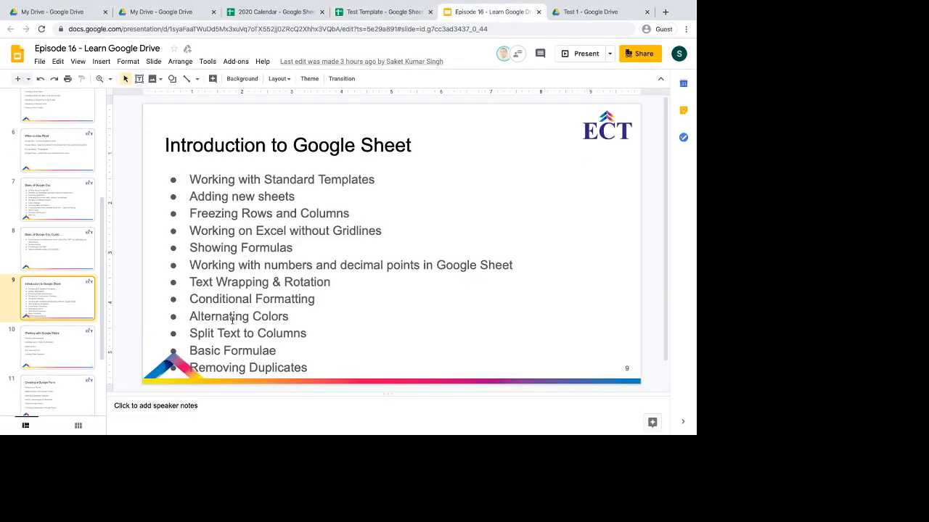
{"action": "left_click", "coordinate": [274, 13]}
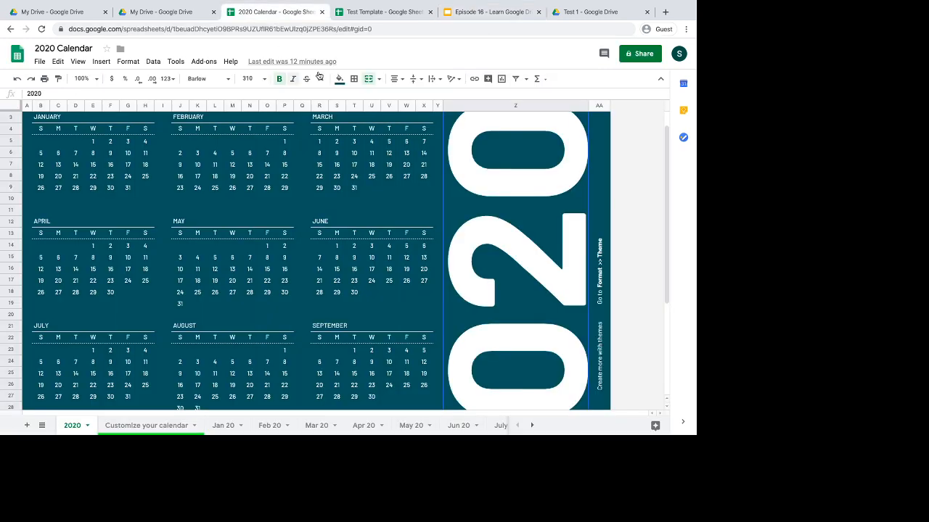
{"action": "left_click", "coordinate": [377, 12]}
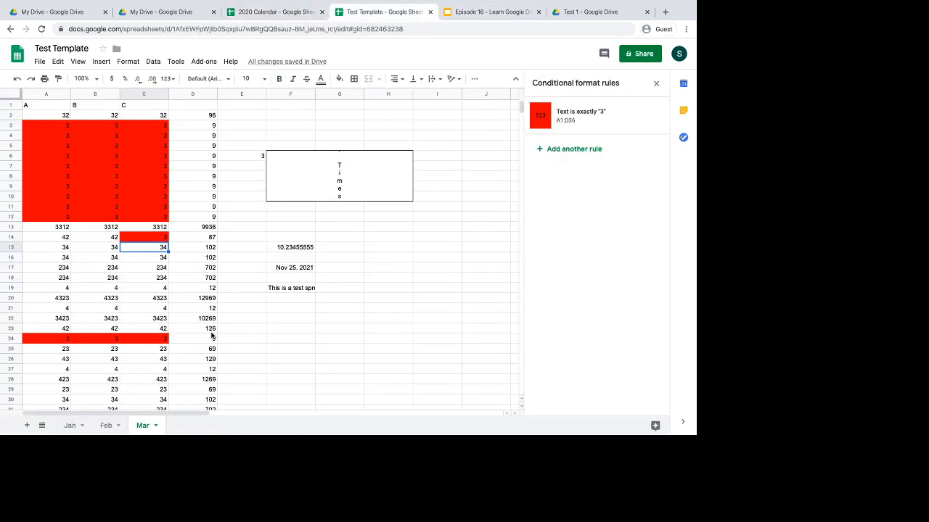
Apply blue alternating colours with a header row to H17:H23.
{"action": "left_click", "coordinate": [213, 249]}
{"action": "left_click", "coordinate": [378, 271]}
{"action": "left_click_drag", "start_coordinate": [378, 271], "coordinate": [385, 329]}
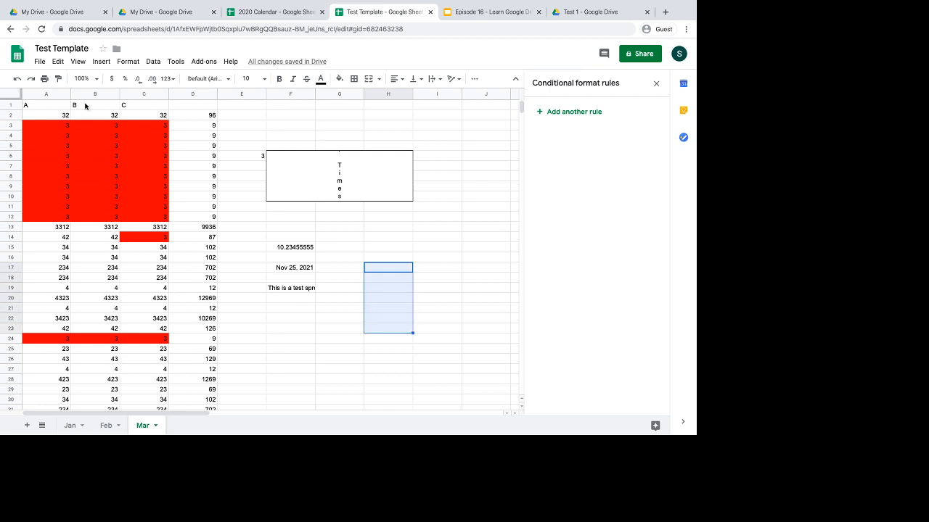
{"action": "left_click", "coordinate": [128, 62]}
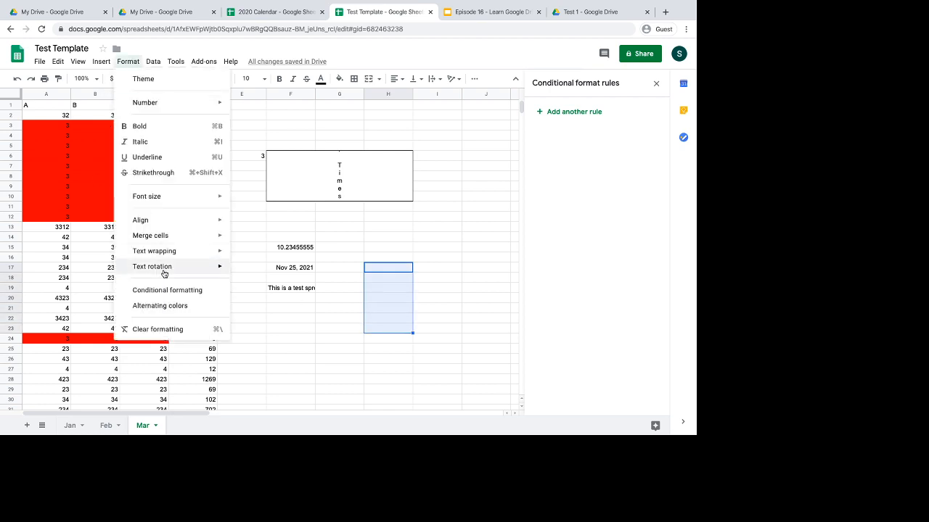
{"action": "left_click", "coordinate": [177, 307]}
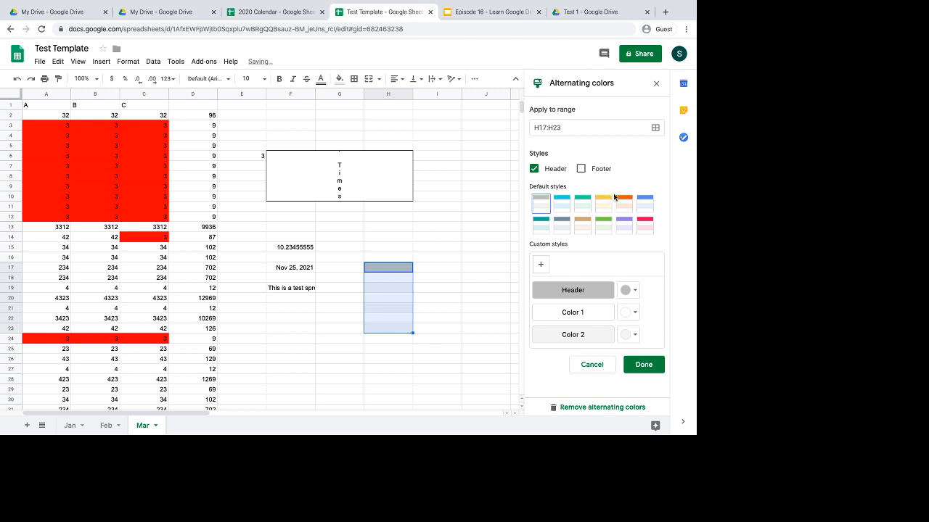
{"action": "left_click", "coordinate": [646, 206]}
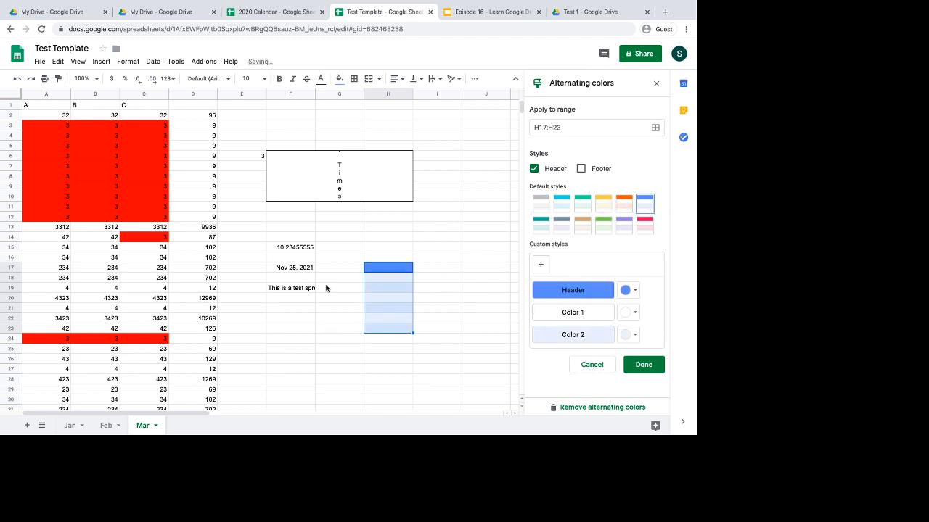
Check the lesson slides and Test 1 Drive folder, then open the Jan sheet.
{"action": "left_click", "coordinate": [458, 16]}
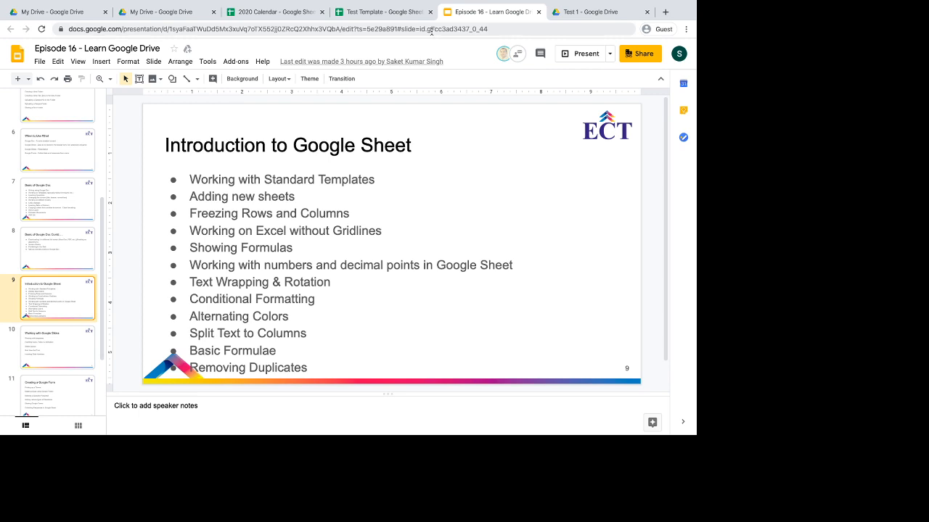
{"action": "left_click", "coordinate": [590, 13]}
{"action": "left_click", "coordinate": [350, 13]}
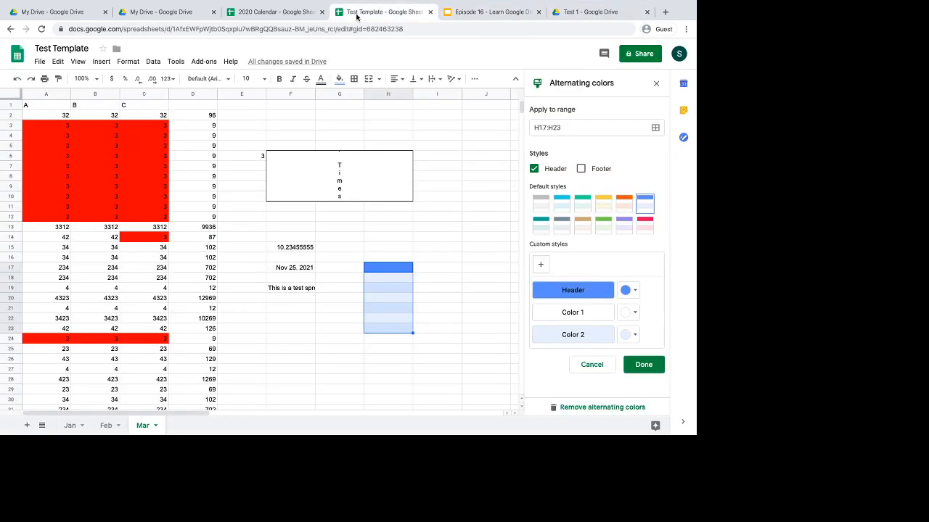
{"action": "scroll", "coordinate": [389, 308], "scroll_direction": "down", "scroll_amount": 2}
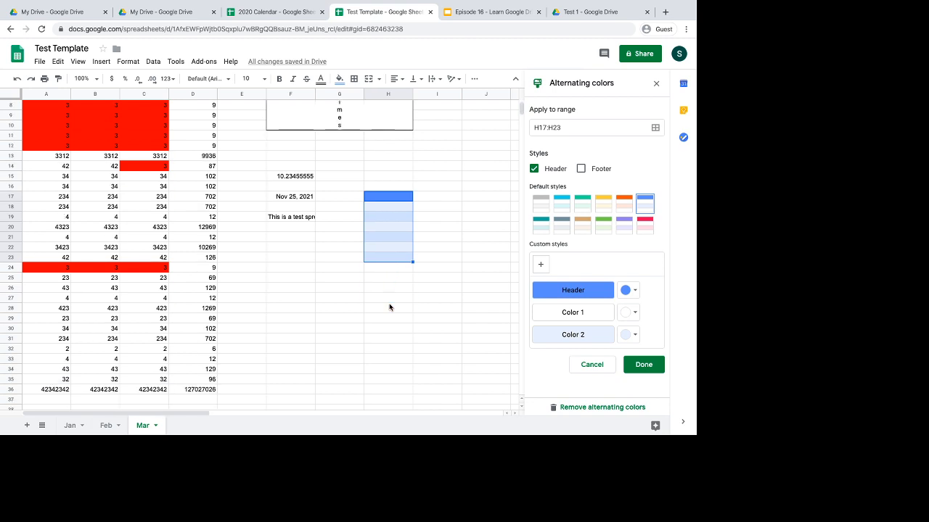
{"action": "scroll", "coordinate": [389, 307], "scroll_direction": "up", "scroll_amount": 2}
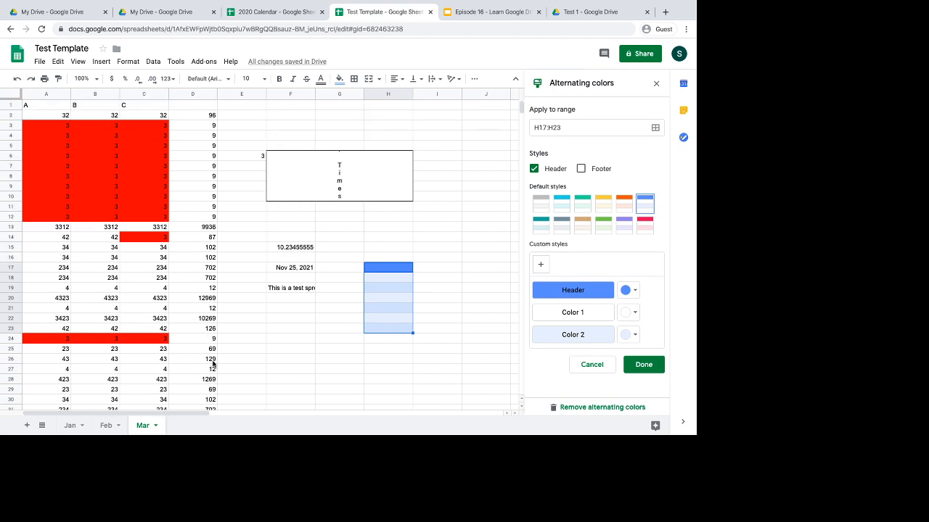
{"action": "left_click", "coordinate": [70, 425]}
Enter the headings First Name in A1 and Last Name in B1 of the Jan sheet.
{"action": "left_click", "coordinate": [60, 107]}
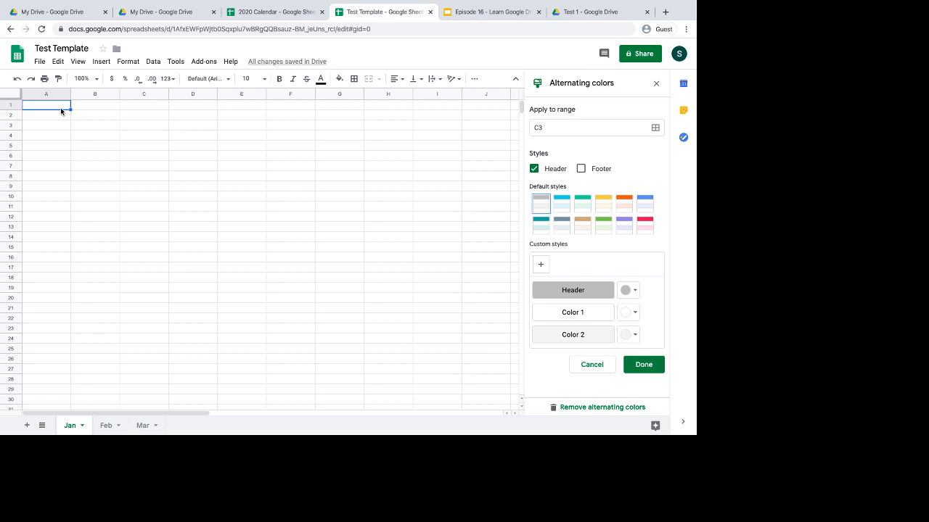
{"action": "type", "text": "First Name"}
{"action": "key", "text": "Tab"}
{"action": "type", "text": "Middle Name"}
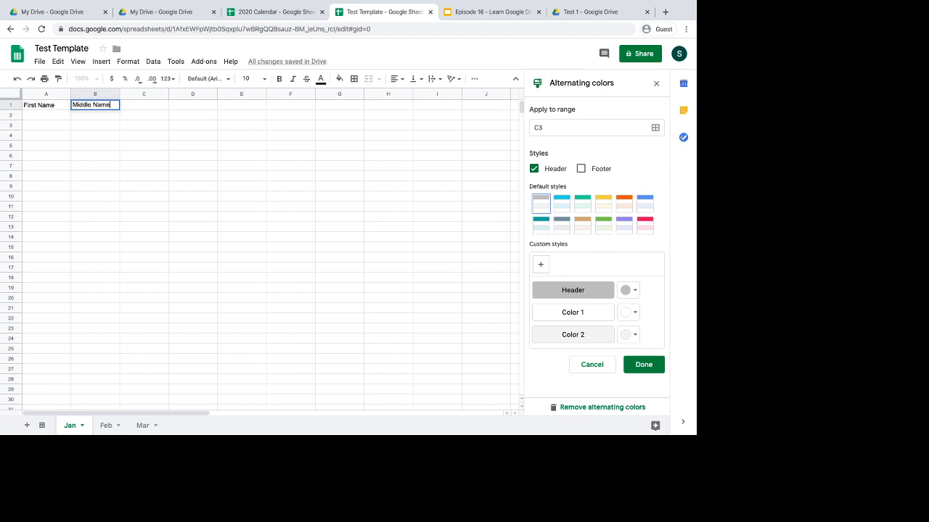
{"action": "key", "text": "Tab"}
{"action": "key", "text": "Left"}
{"action": "type", "text": "Last Name"}
{"action": "key", "text": "Return"}
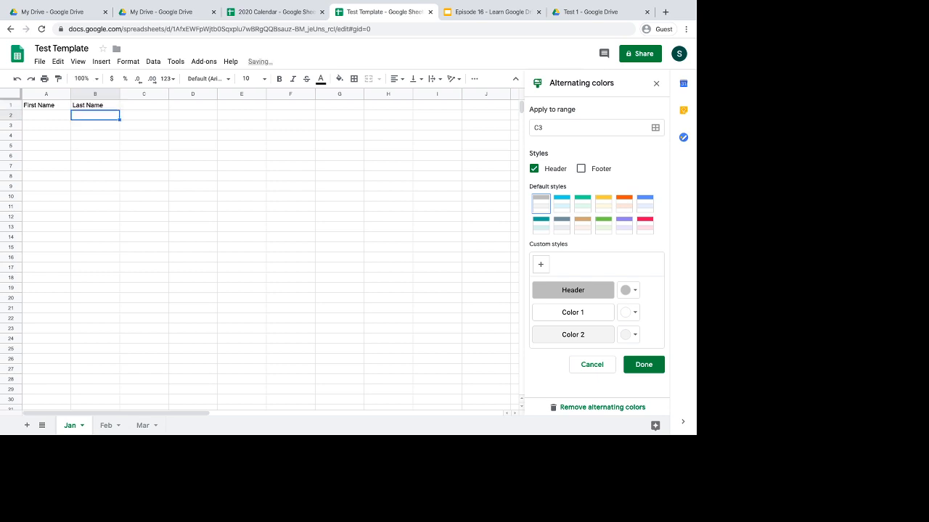
Enter two full names in A2 and A3, then select A2:A3.
{"action": "key", "text": "Left"}
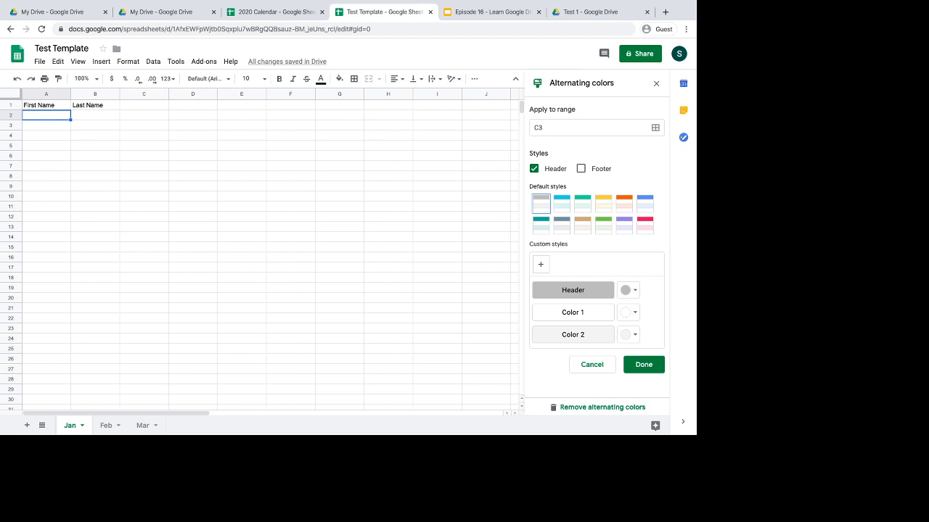
{"action": "key", "text": "Return"}
{"action": "key", "text": "Up"}
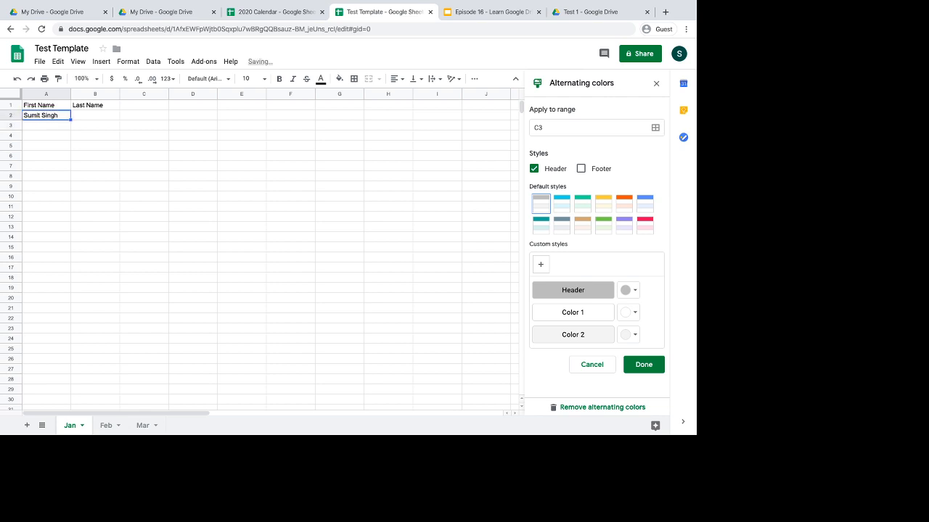
{"action": "key", "text": "Down"}
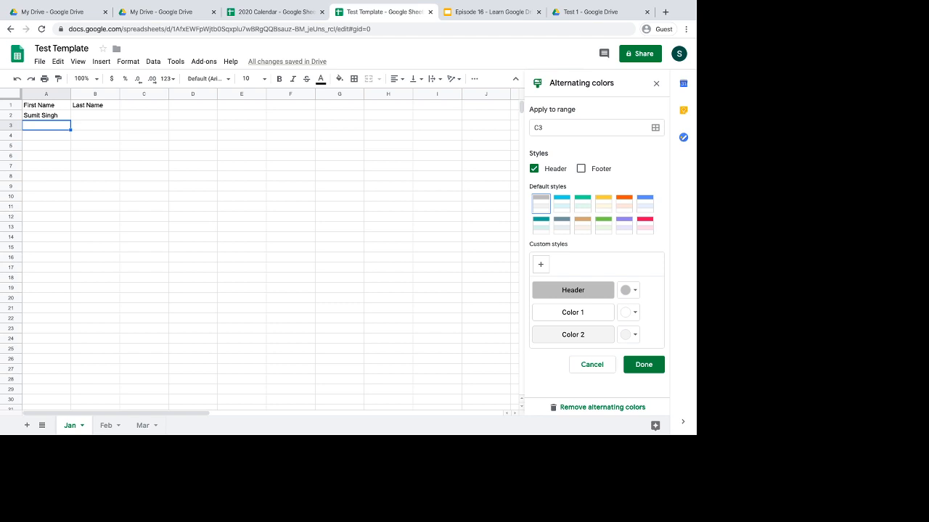
{"action": "key", "text": "Return"}
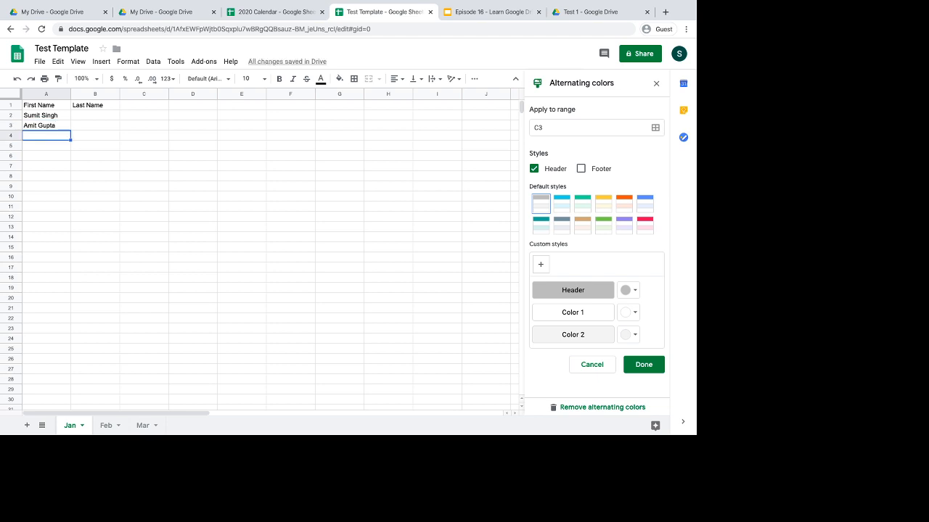
{"action": "key", "text": "Up"}
{"action": "key", "text": "Up"}
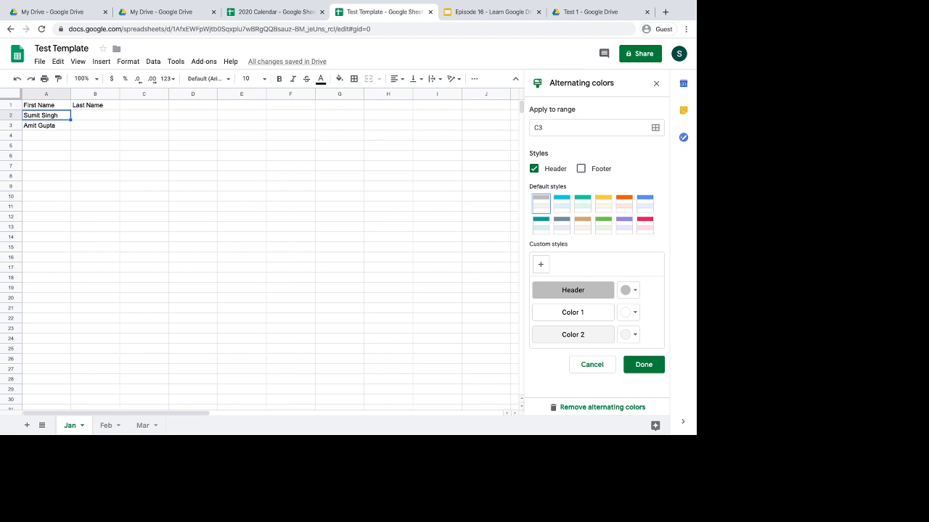
{"action": "key", "text": "shift+Down"}
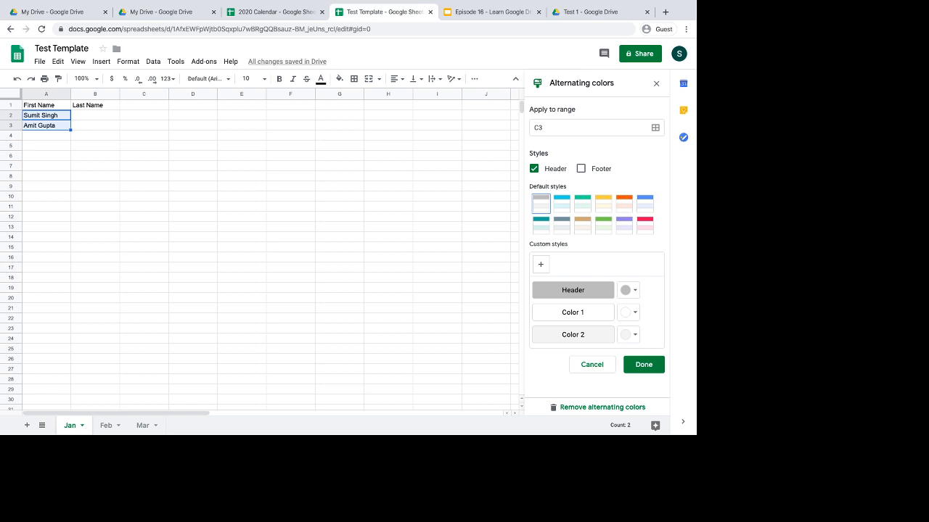
Split A2:A3 into columns with Space as the separator, moving surnames into column B.
{"action": "left_click", "coordinate": [127, 62]}
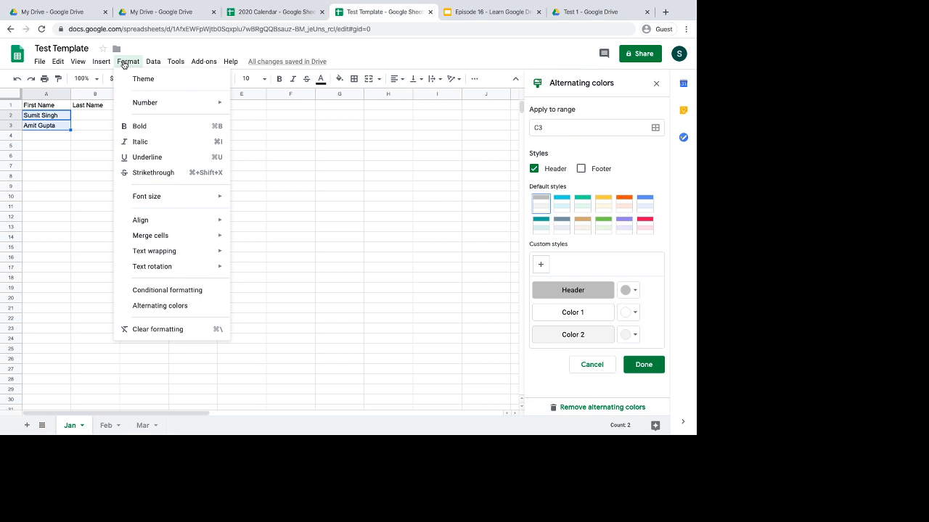
{"action": "mouse_move", "coordinate": [153, 62]}
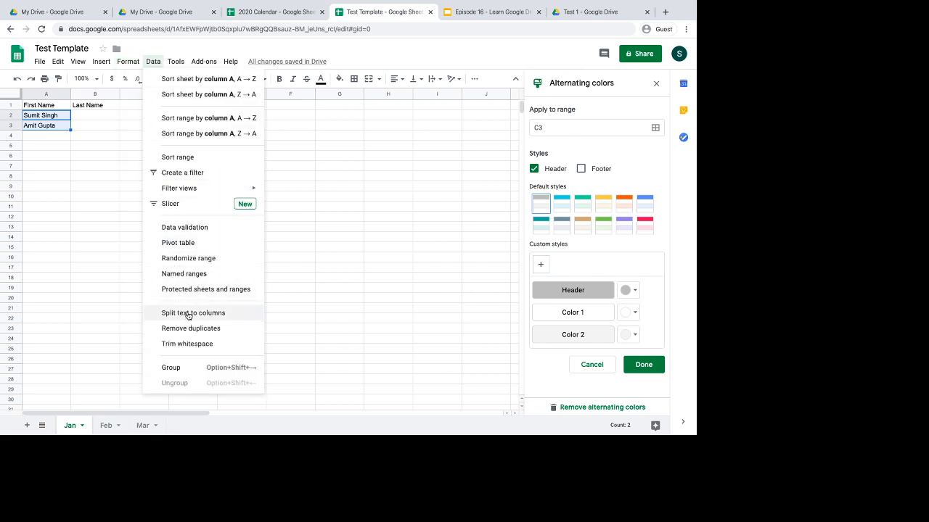
{"action": "left_click", "coordinate": [188, 313]}
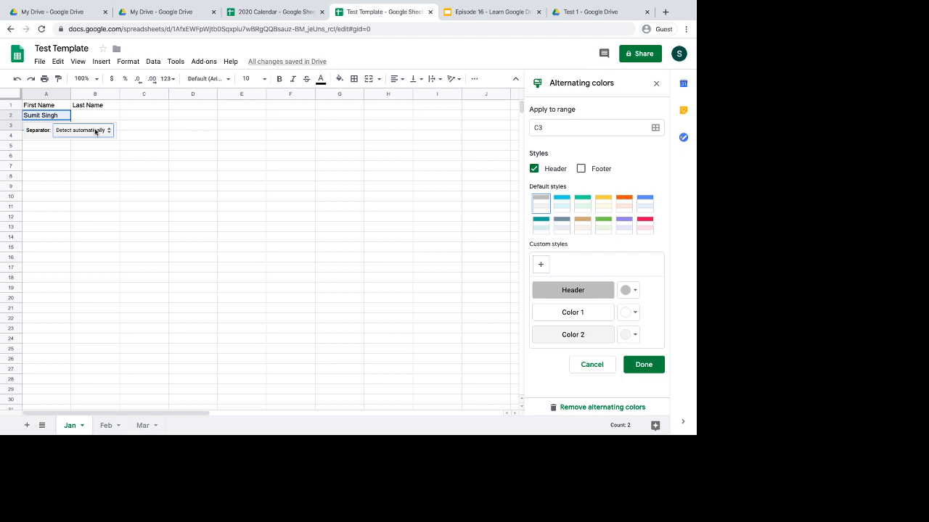
{"action": "left_click", "coordinate": [95, 131]}
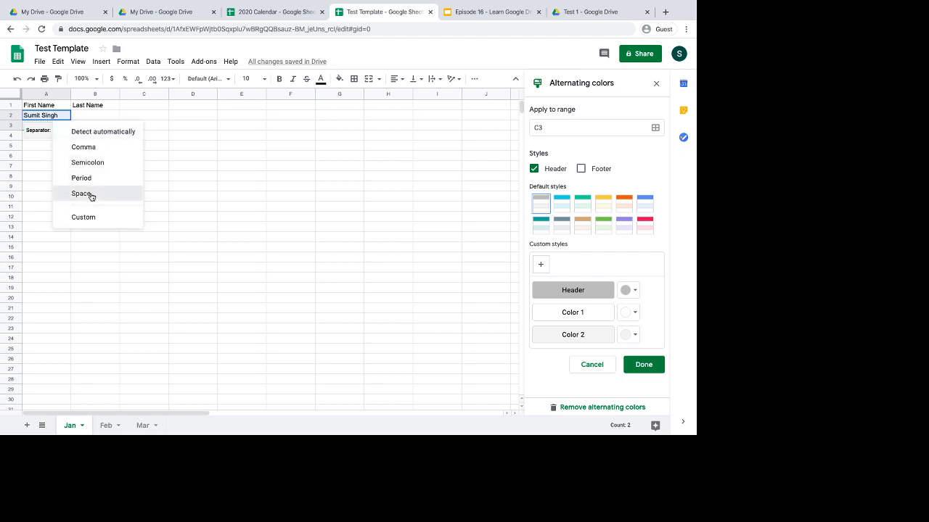
{"action": "left_click", "coordinate": [123, 195]}
{"action": "left_click", "coordinate": [37, 144]}
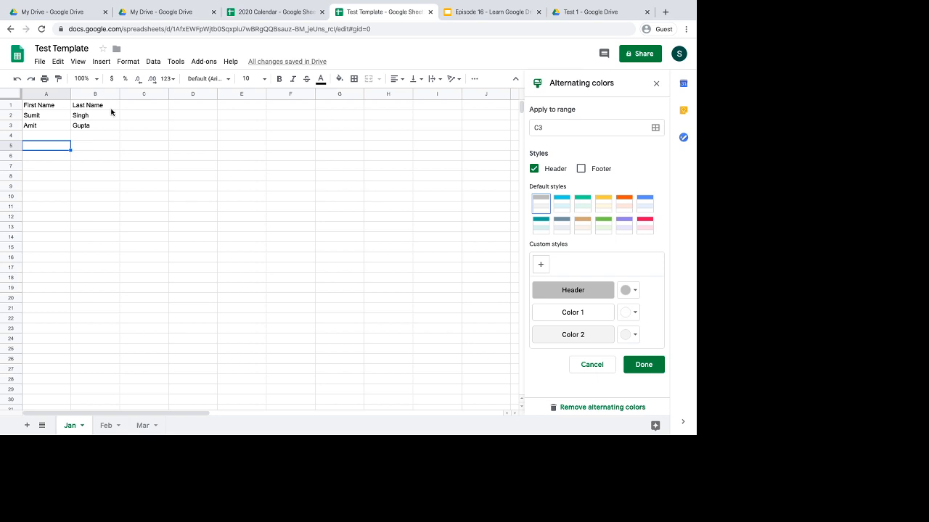
Check the Episode 16 topic list, then return to Test Template's Mar sheet.
{"action": "left_click", "coordinate": [482, 12]}
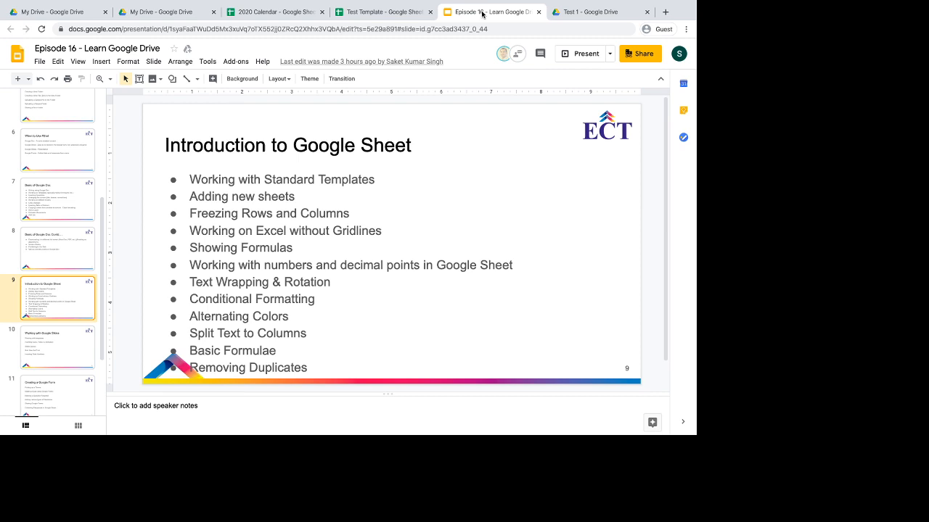
{"action": "left_click", "coordinate": [336, 11]}
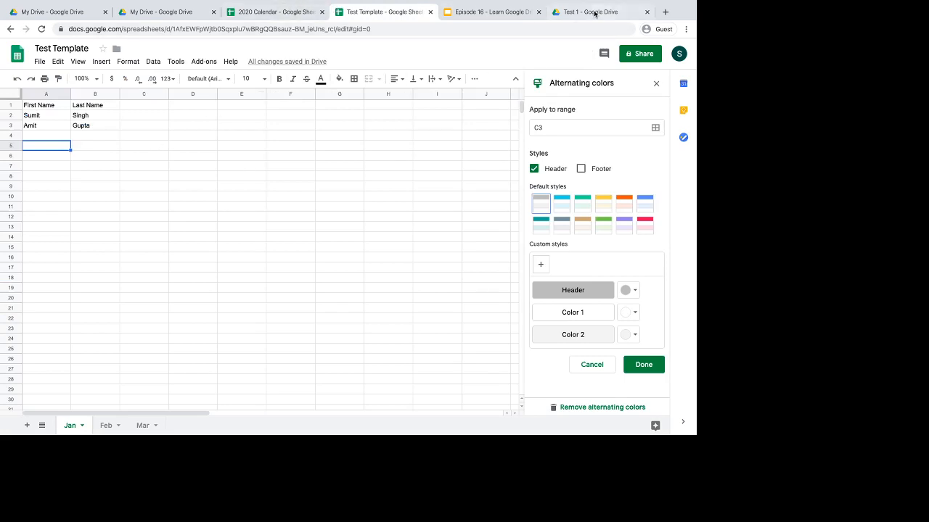
{"action": "left_click", "coordinate": [493, 11]}
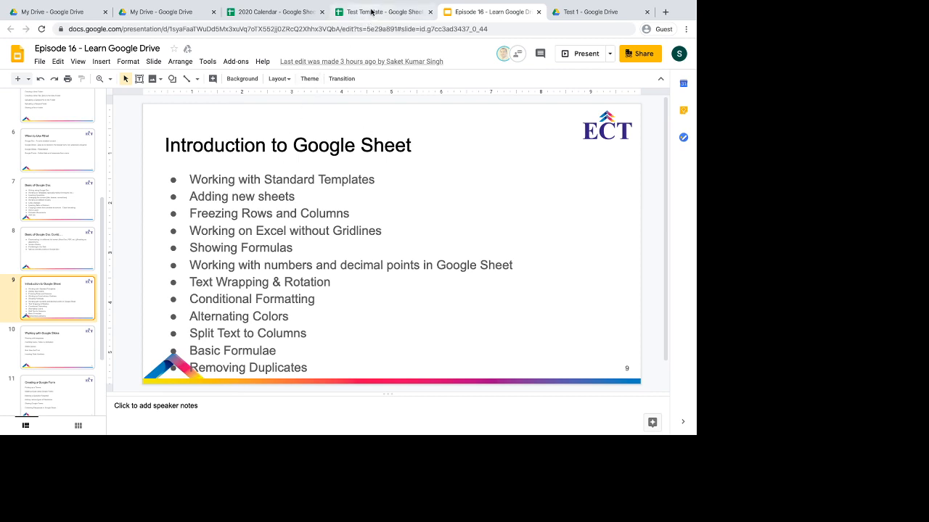
{"action": "left_click", "coordinate": [374, 12]}
{"action": "left_click", "coordinate": [145, 426]}
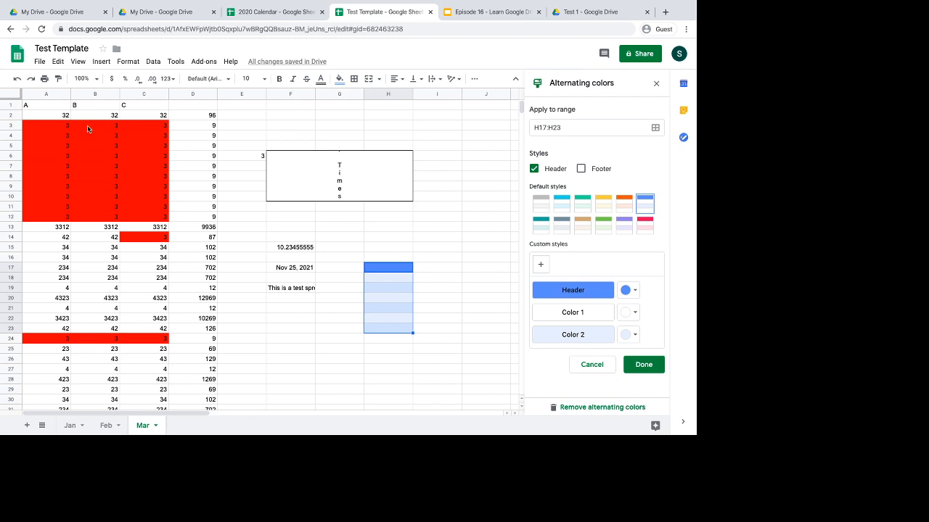
Select A1:D36 on the Mar sheet and remove 20 duplicate rows, leaving 16 unique ones.
{"action": "left_click", "coordinate": [45, 109]}
{"action": "key", "text": "Right"}
{"action": "key", "text": "Left"}
{"action": "key", "text": "shift+Right"}
{"action": "key", "text": "ctrl+shift+Down"}
{"action": "key", "text": "ctrl+shift+Right"}
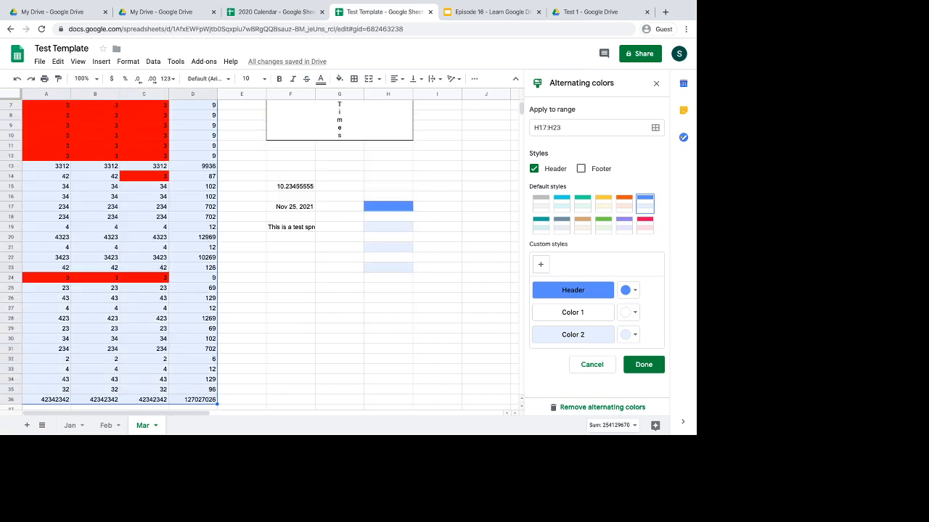
{"action": "left_click", "coordinate": [153, 61]}
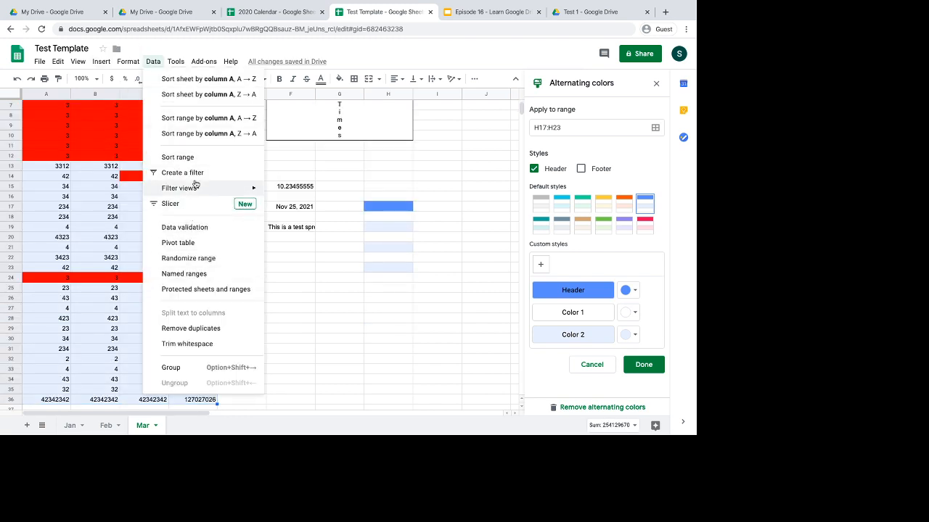
{"action": "left_click", "coordinate": [190, 329]}
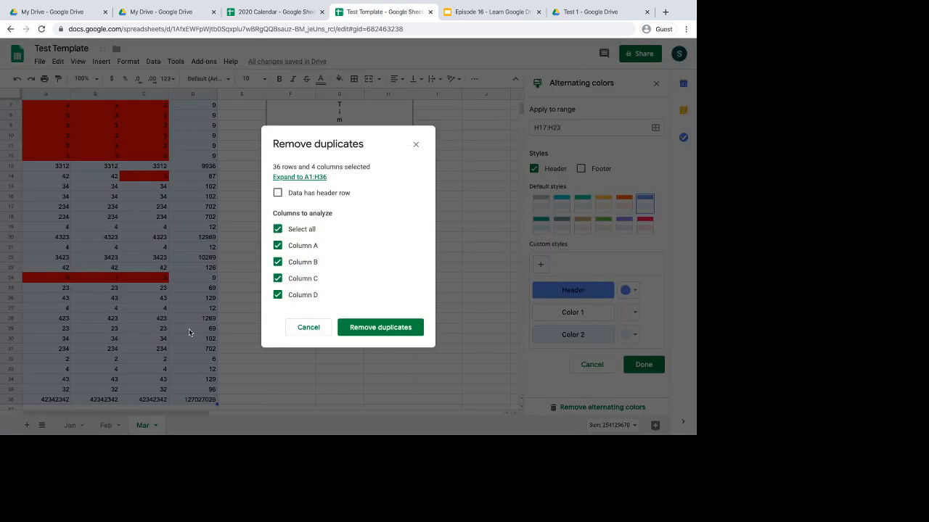
{"action": "left_click", "coordinate": [366, 329]}
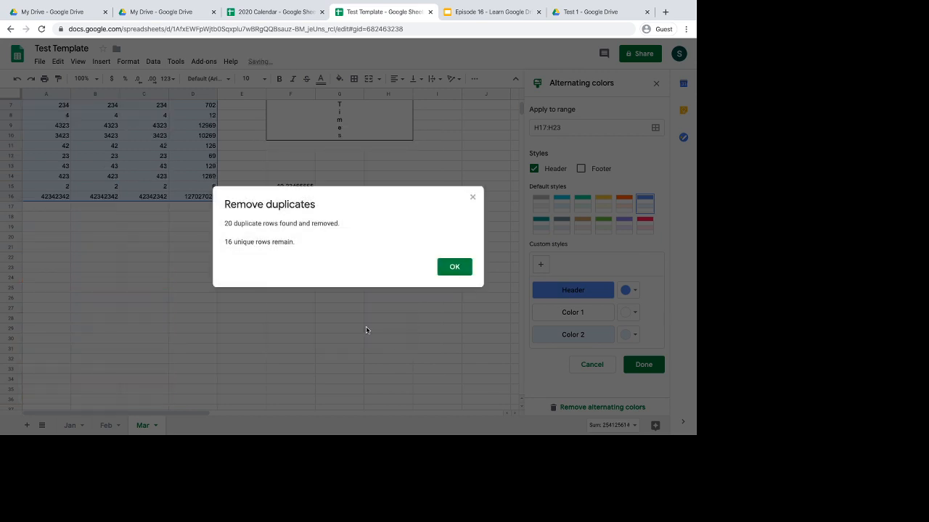
{"action": "left_click", "coordinate": [454, 268]}
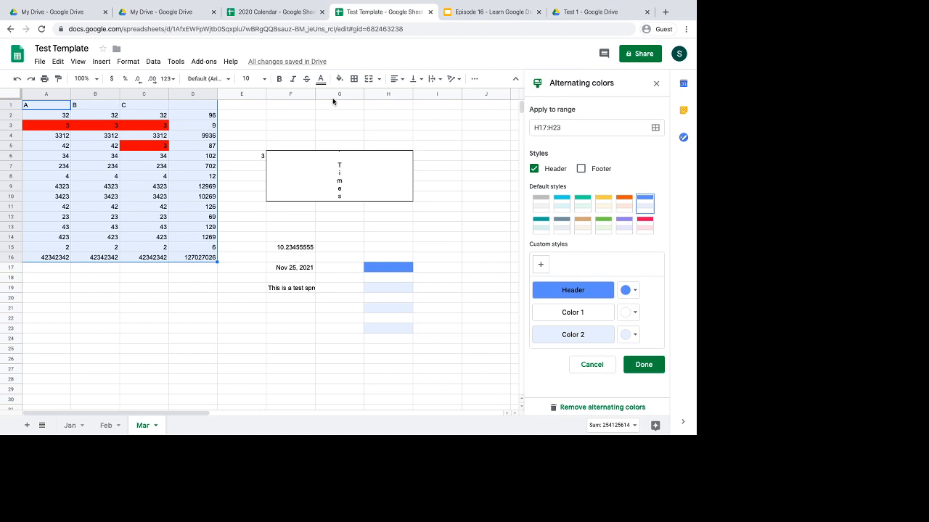
Show slide 10, Working with Google Slides, in the Episode 16 deck.
{"action": "left_click", "coordinate": [496, 12]}
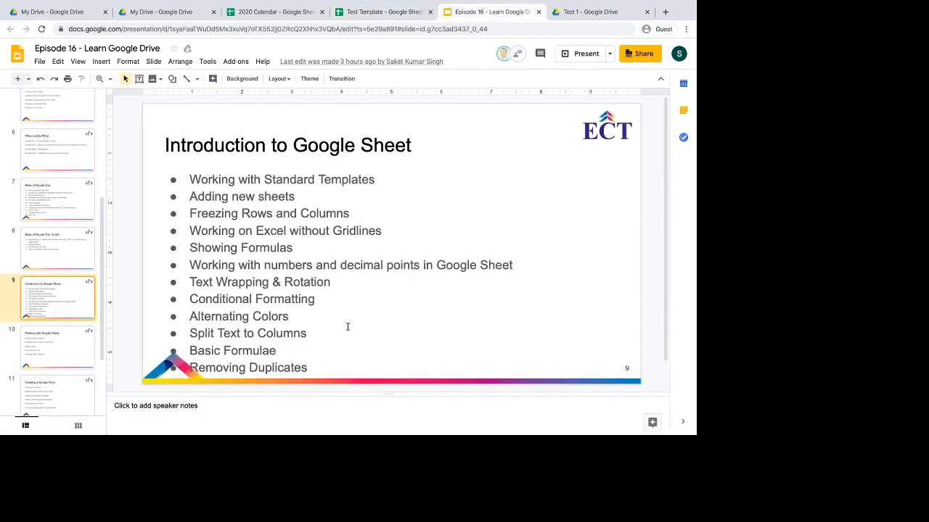
{"action": "left_click", "coordinate": [65, 341]}
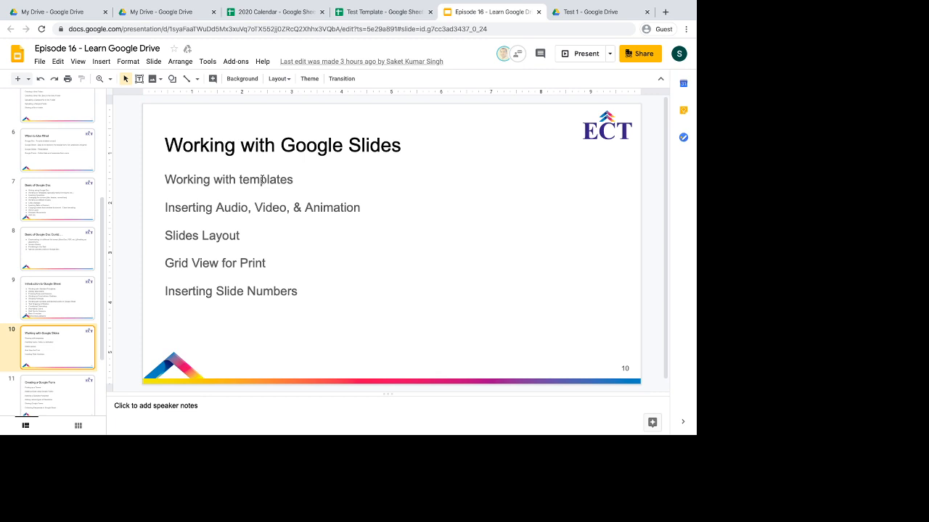
From My Drive, create a new Google Slides presentation from a template.
{"action": "left_click", "coordinate": [131, 12]}
{"action": "left_click", "coordinate": [36, 89]}
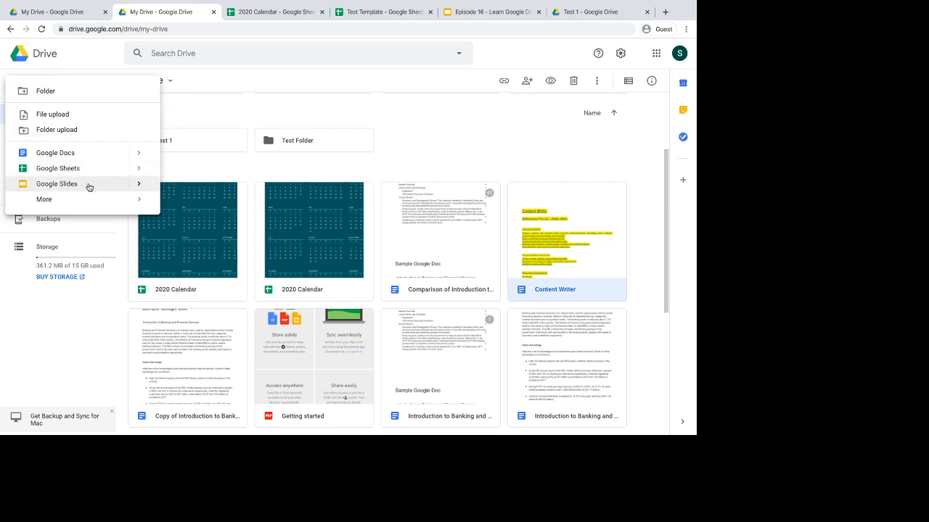
{"action": "mouse_move", "coordinate": [137, 188]}
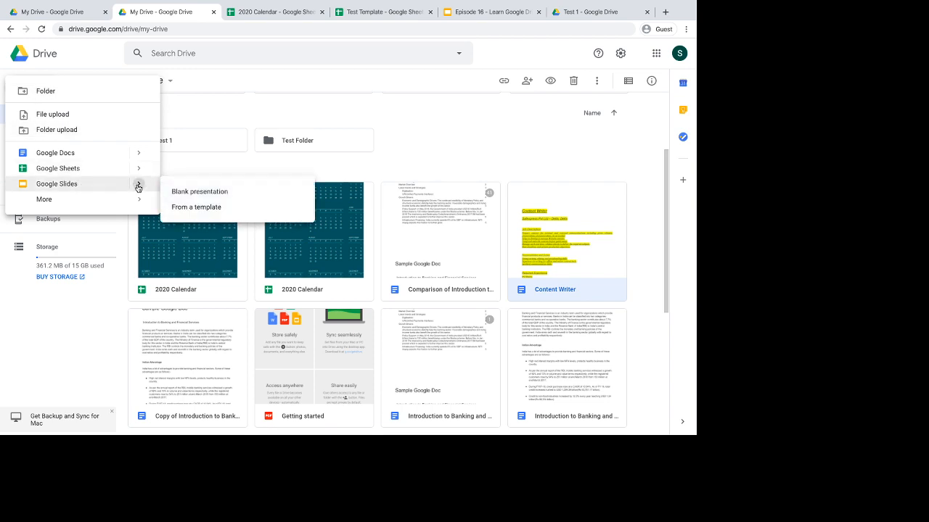
{"action": "left_click", "coordinate": [184, 208]}
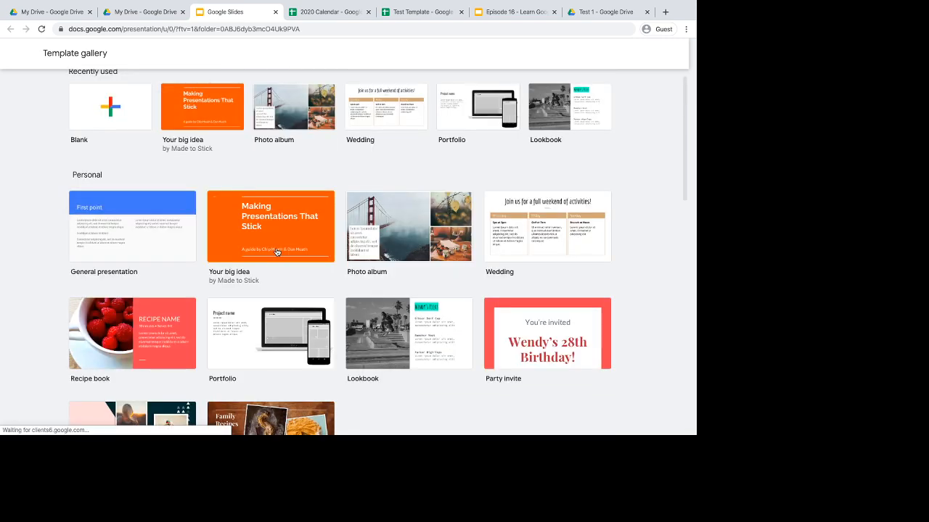
Look over the new Your big idea presentation, then go back to Episode 16.
{"action": "left_click", "coordinate": [515, 12]}
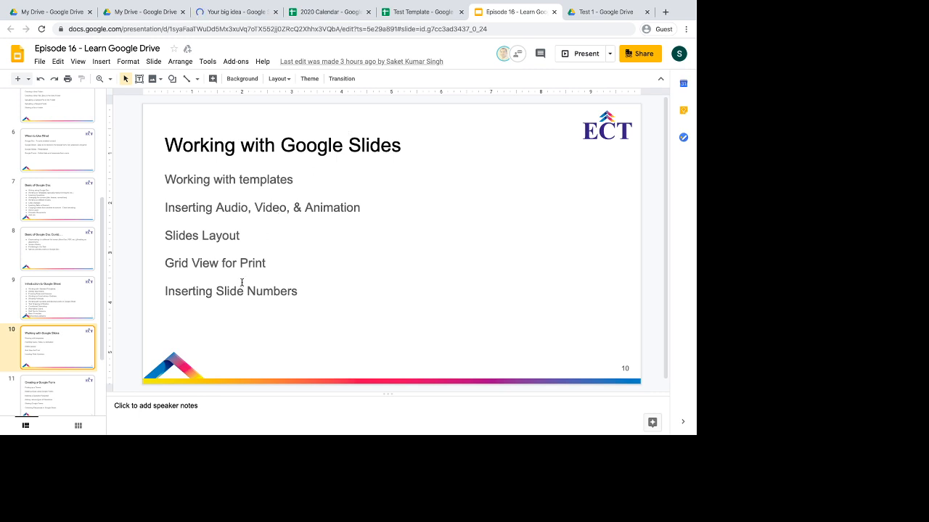
{"action": "left_click", "coordinate": [242, 12]}
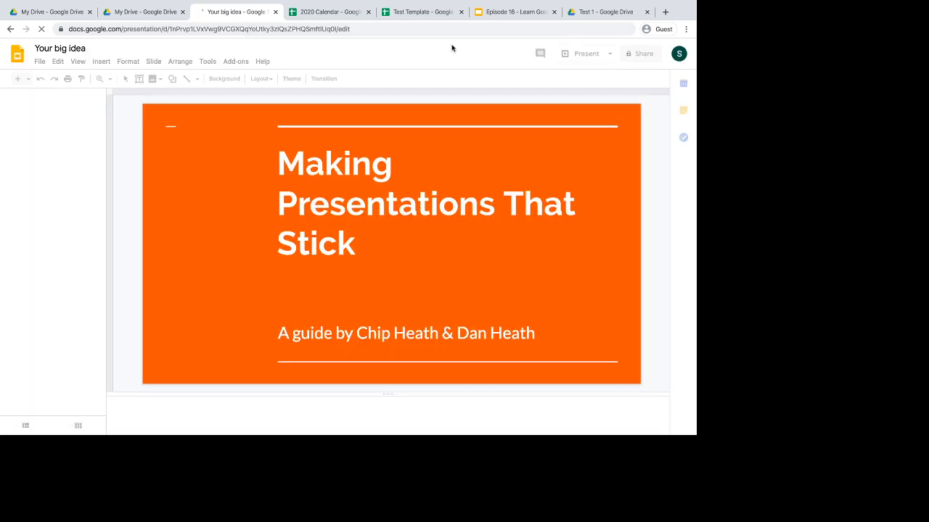
{"action": "left_click", "coordinate": [492, 14]}
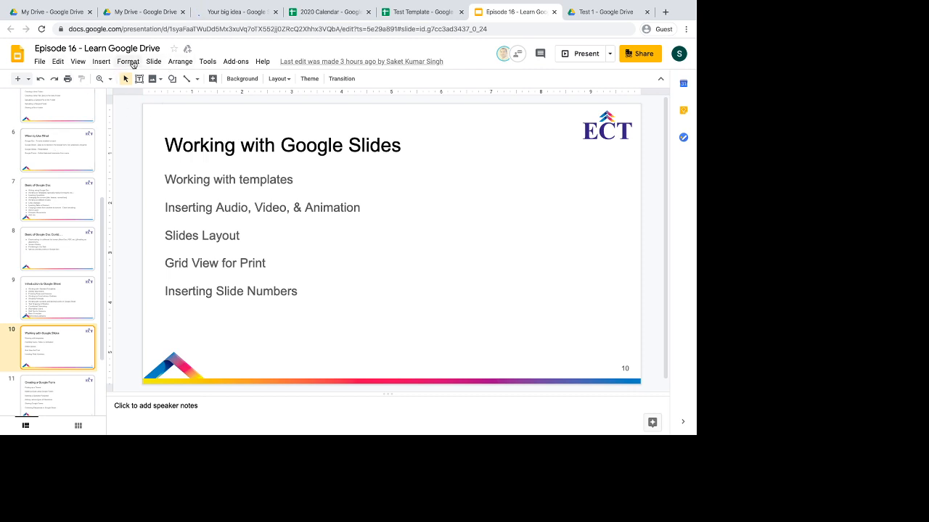
{"action": "left_click", "coordinate": [130, 62]}
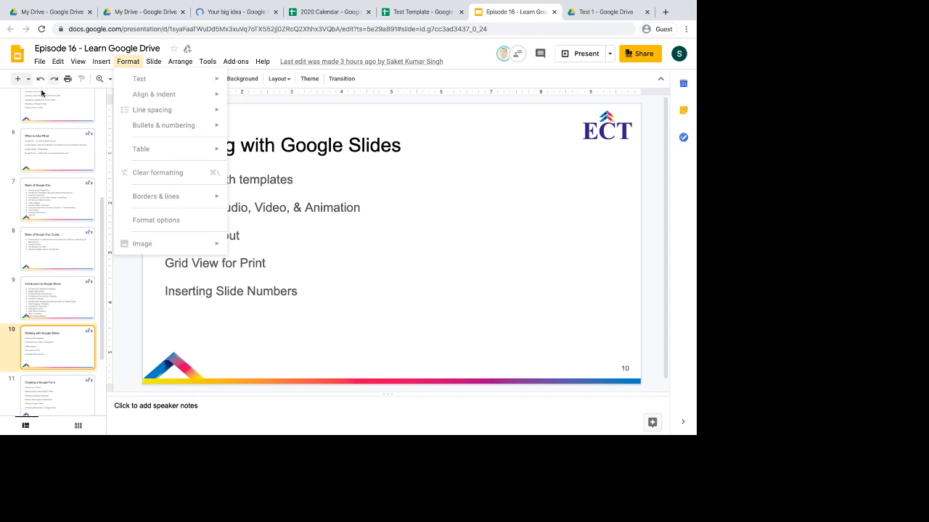
{"action": "left_click", "coordinate": [45, 362]}
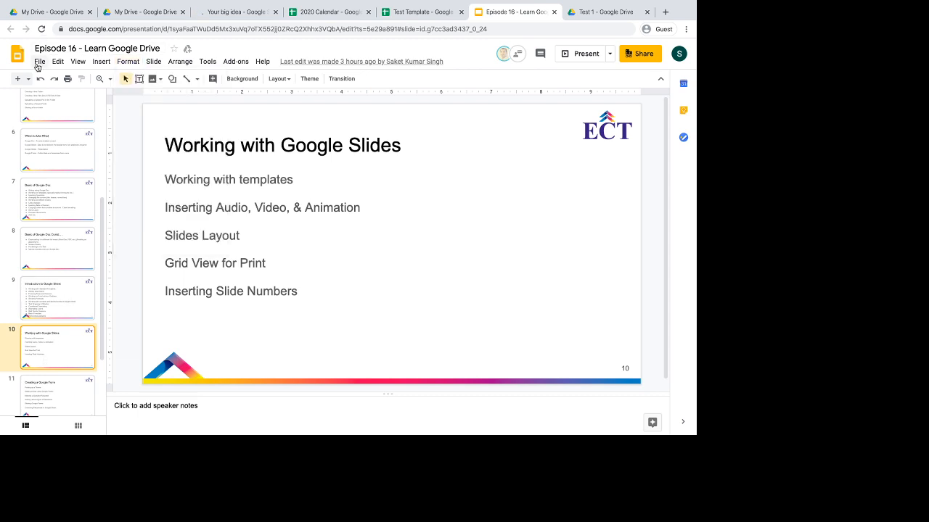
{"action": "left_click", "coordinate": [37, 64]}
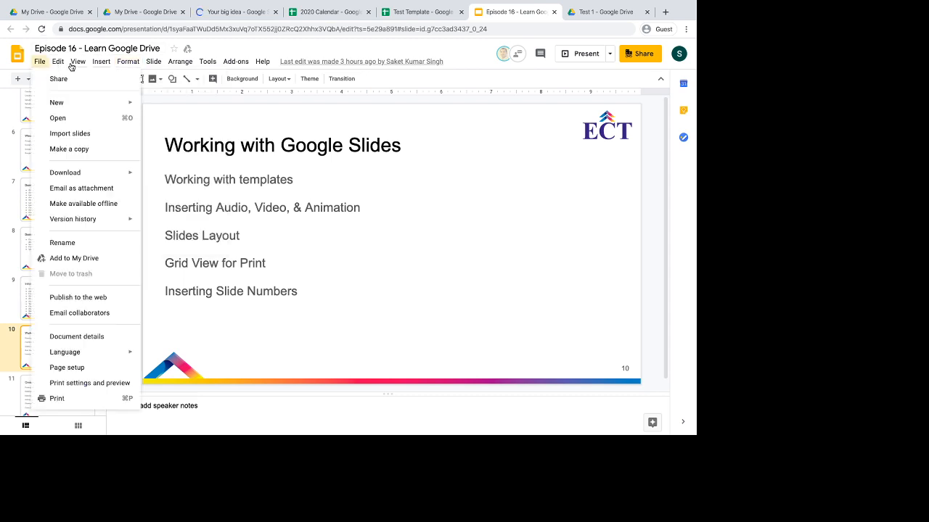
{"action": "mouse_move", "coordinate": [76, 65]}
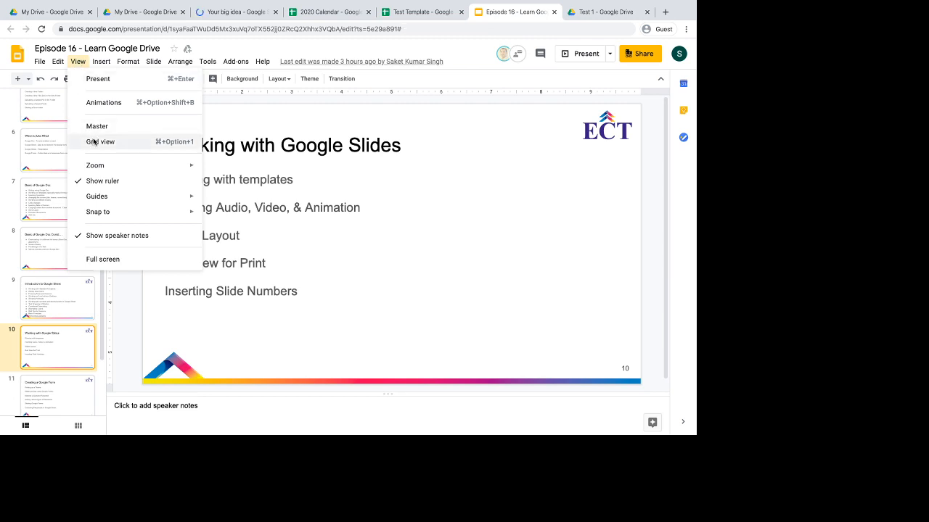
{"action": "left_click", "coordinate": [93, 142]}
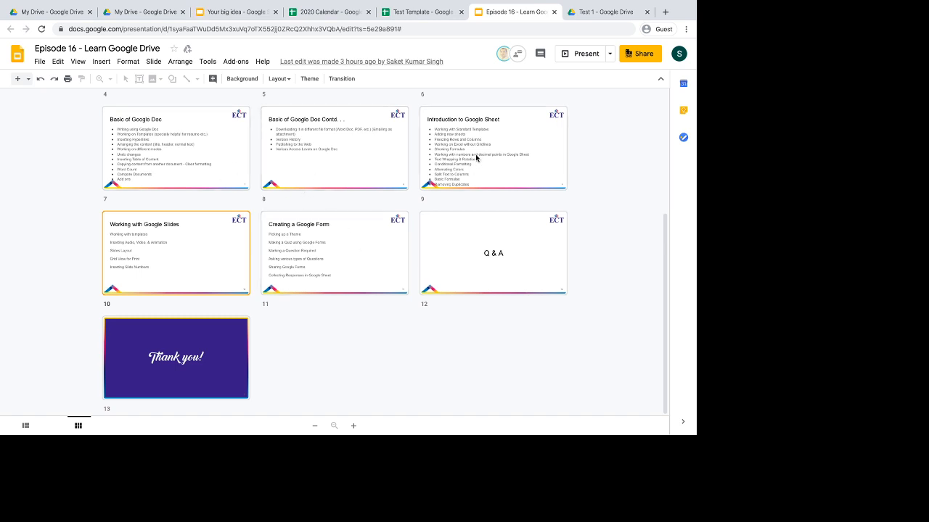
{"action": "left_click", "coordinate": [38, 64]}
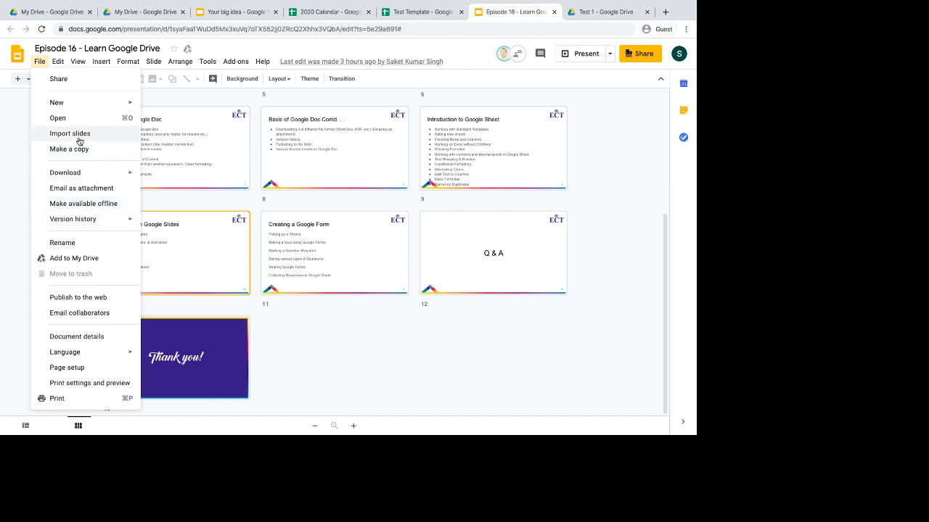
{"action": "mouse_move", "coordinate": [77, 62]}
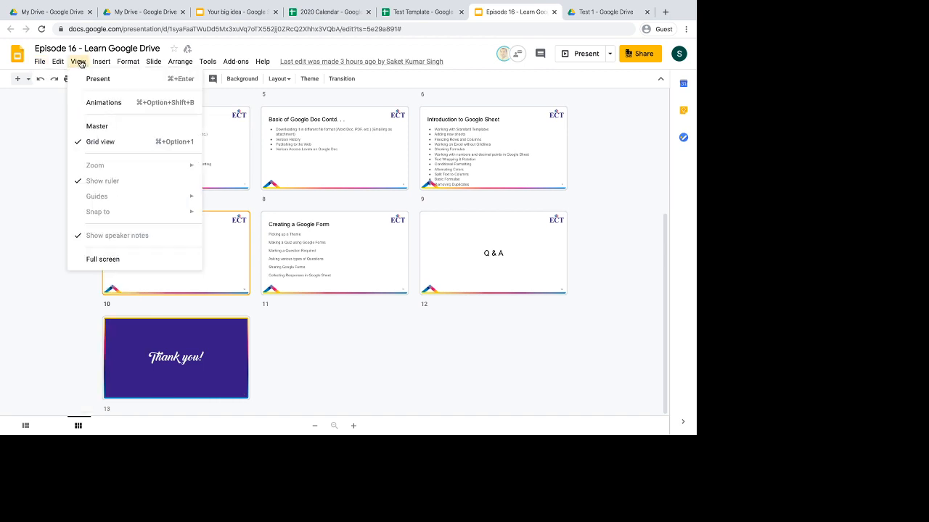
{"action": "left_click", "coordinate": [92, 142]}
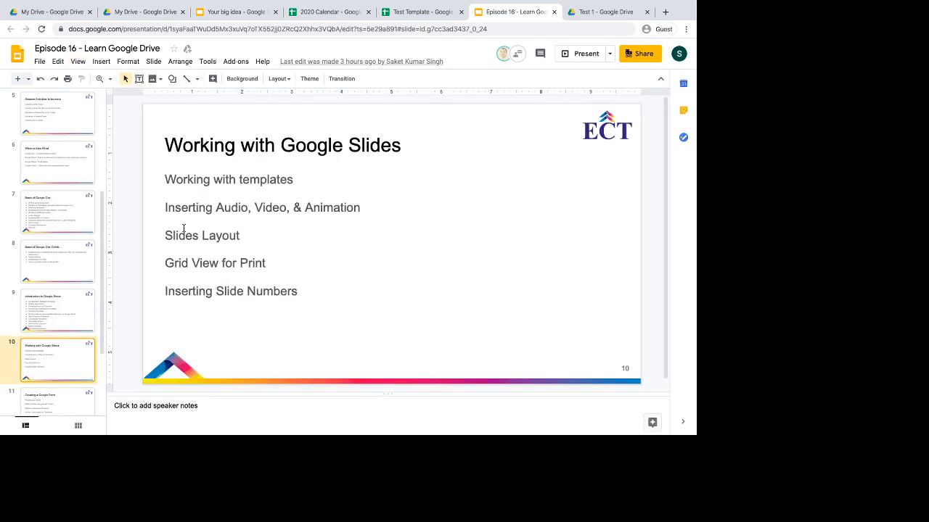
Inspect slide 10's body text, its slide-number box and the Insert menu options.
{"action": "double_click", "coordinate": [230, 291]}
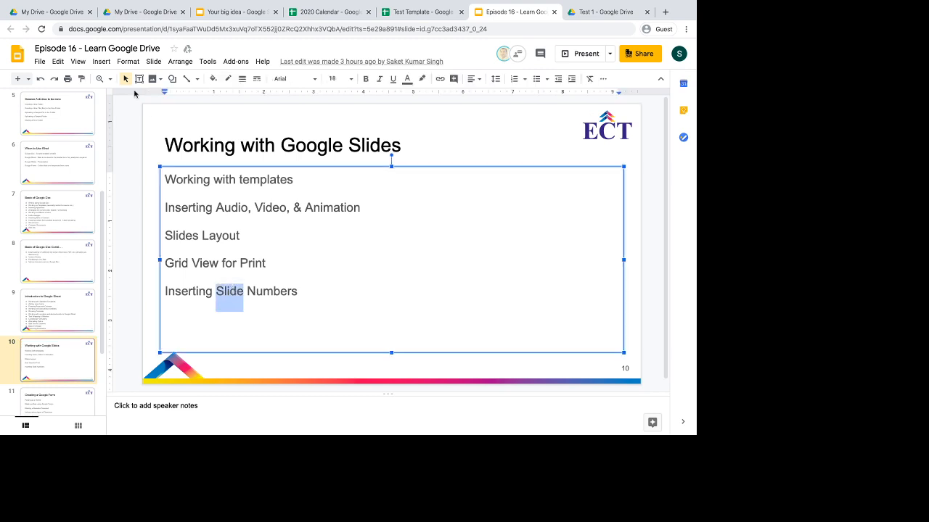
{"action": "left_click", "coordinate": [97, 66]}
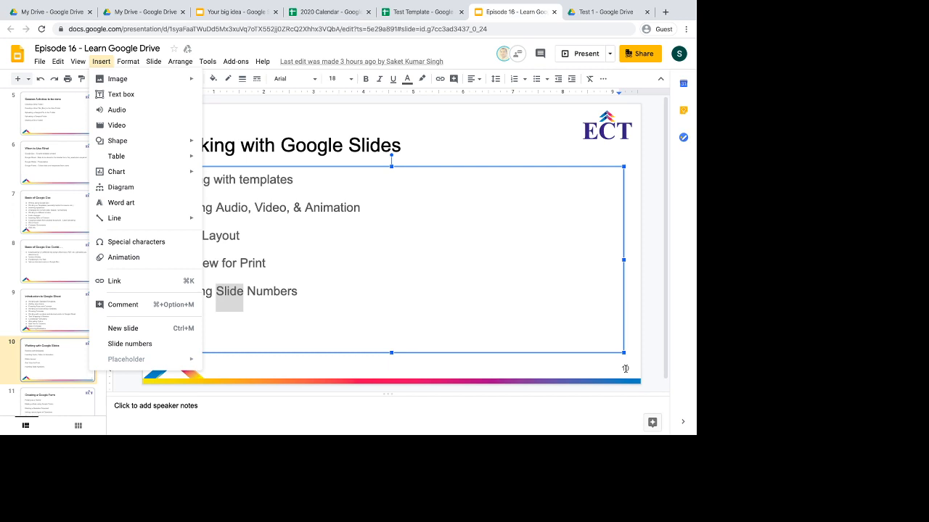
{"action": "left_click", "coordinate": [624, 368]}
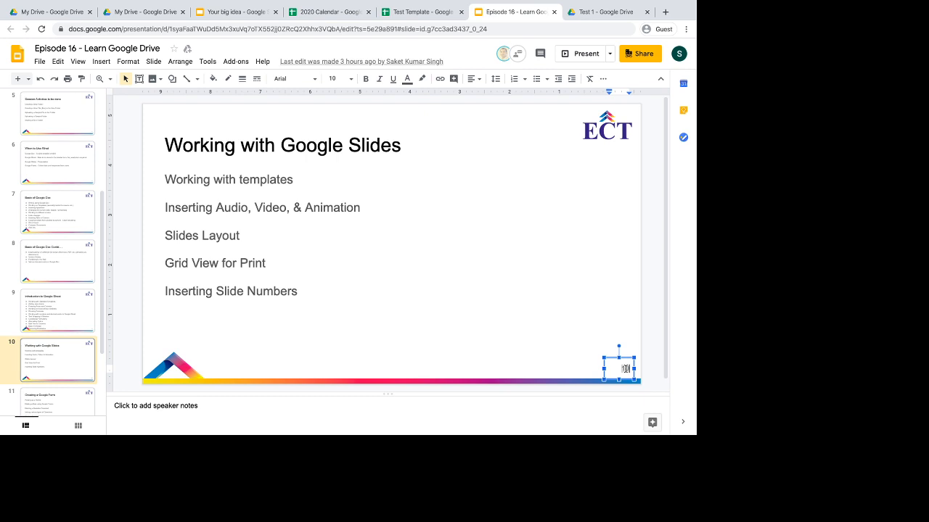
{"action": "left_click", "coordinate": [40, 61]}
{"action": "left_click", "coordinate": [58, 61]}
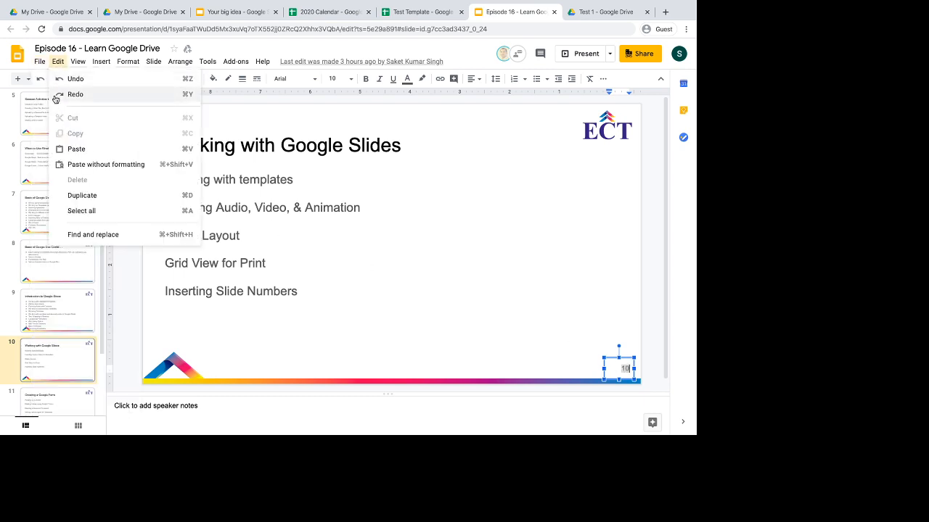
{"action": "mouse_move", "coordinate": [41, 64]}
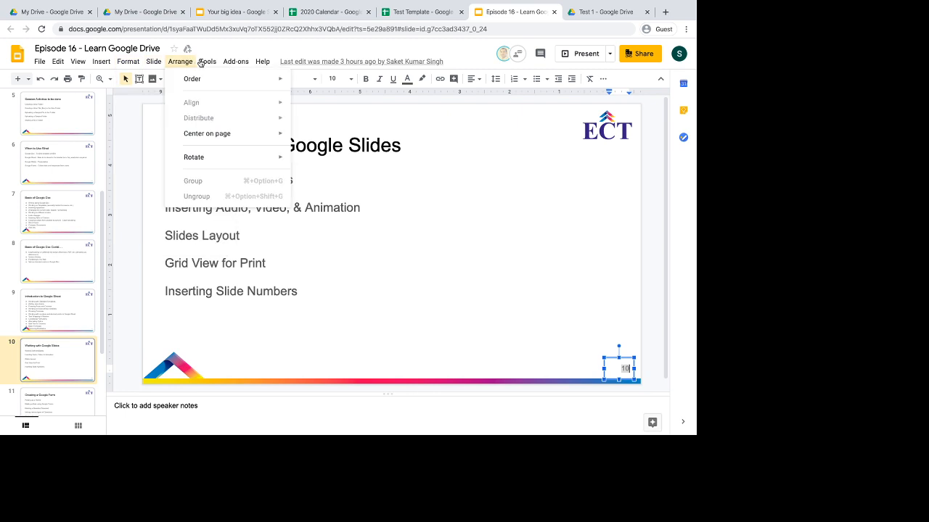
{"action": "left_click", "coordinate": [270, 242]}
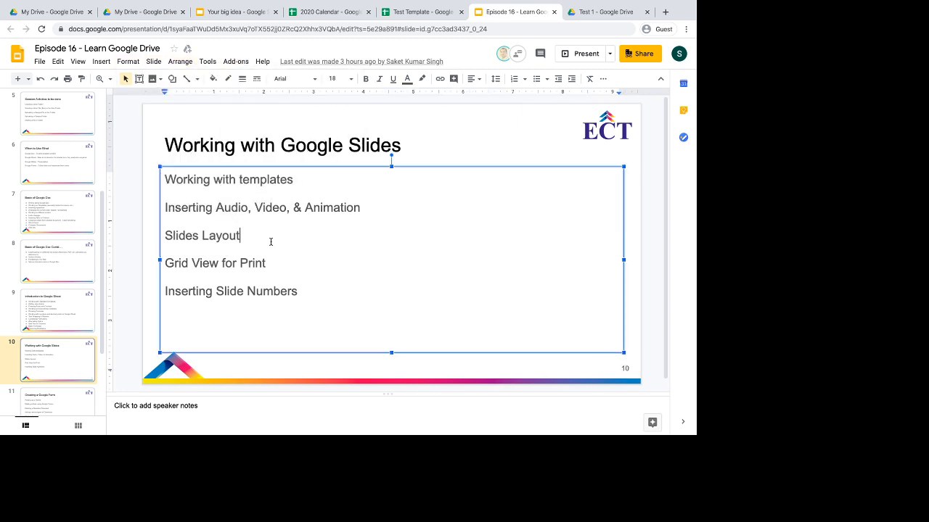
Look at slide 11, Creating a Google Form, then move to the My Drive file list.
{"action": "left_click", "coordinate": [207, 13]}
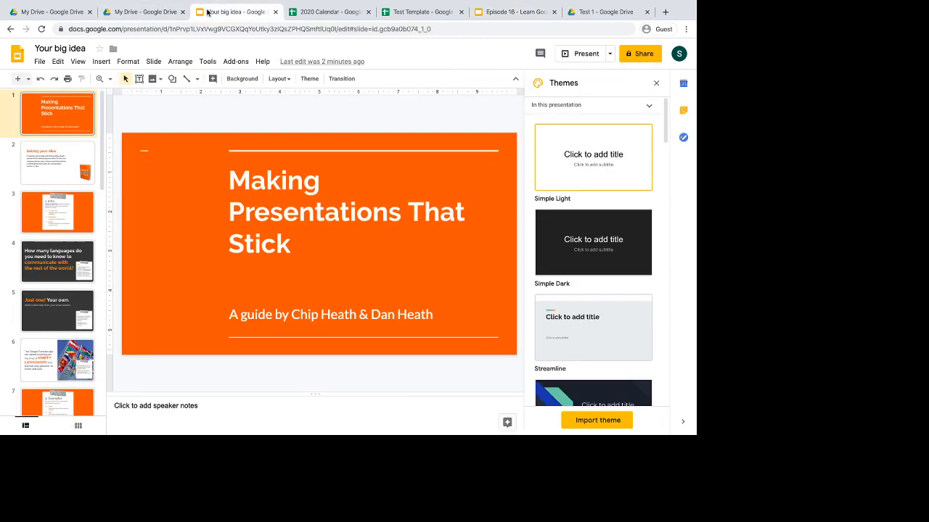
{"action": "left_click", "coordinate": [489, 16]}
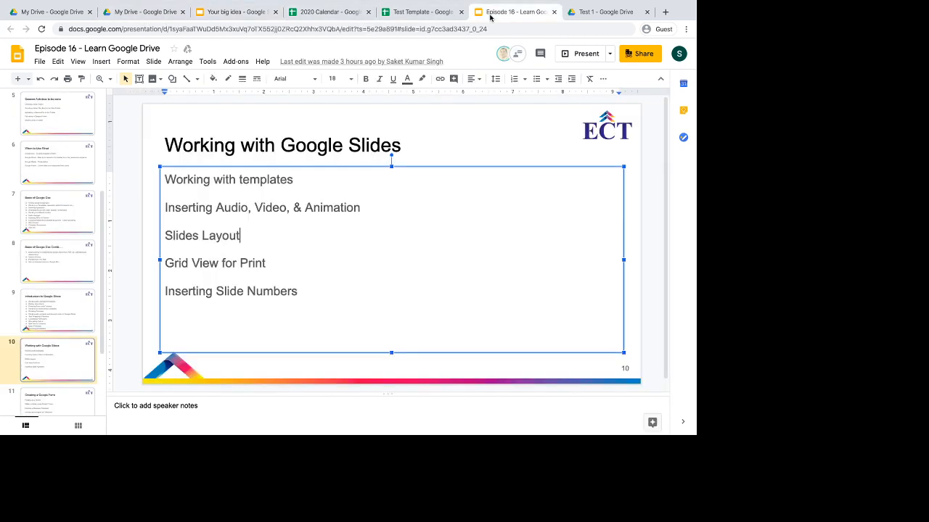
{"action": "scroll", "coordinate": [50, 370], "scroll_direction": "down", "scroll_amount": 3}
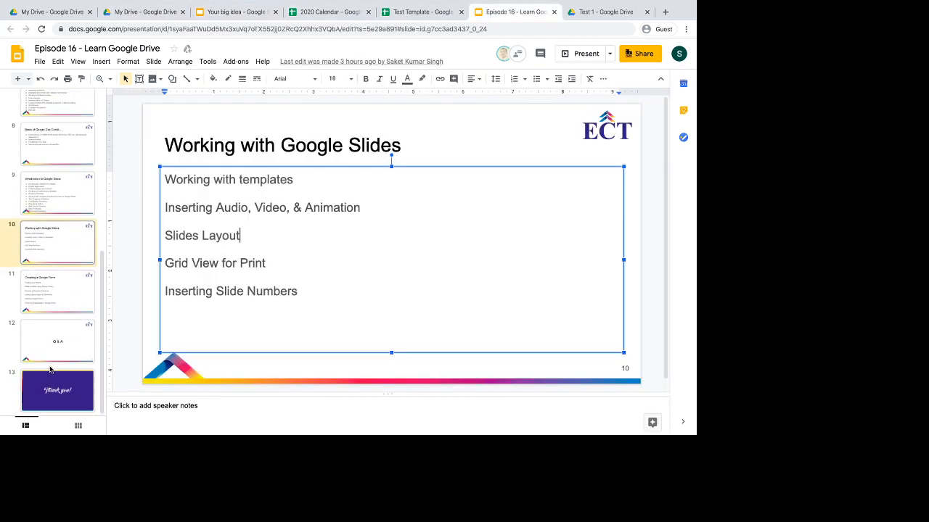
{"action": "left_click", "coordinate": [56, 285]}
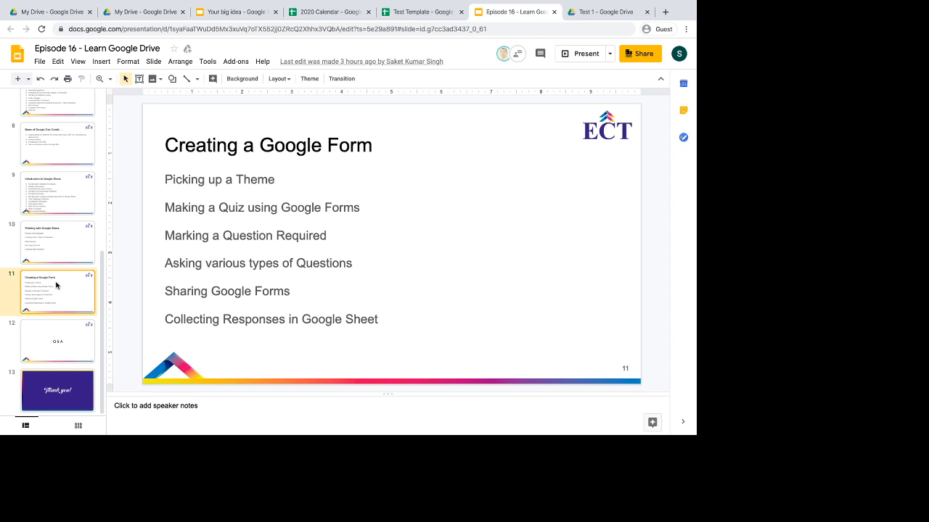
{"action": "left_click", "coordinate": [116, 10]}
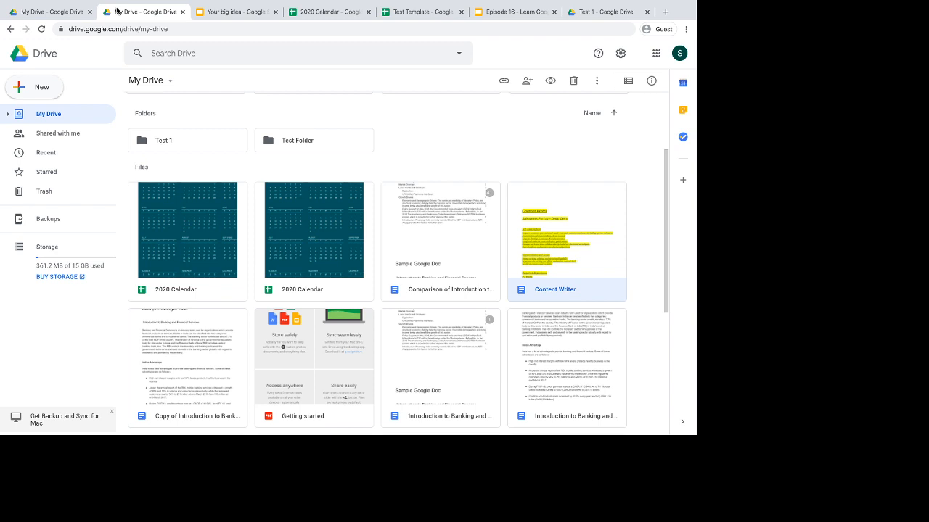
From My Drive's New menu, choose More > Google Forms > From a template.
{"action": "left_click", "coordinate": [35, 88]}
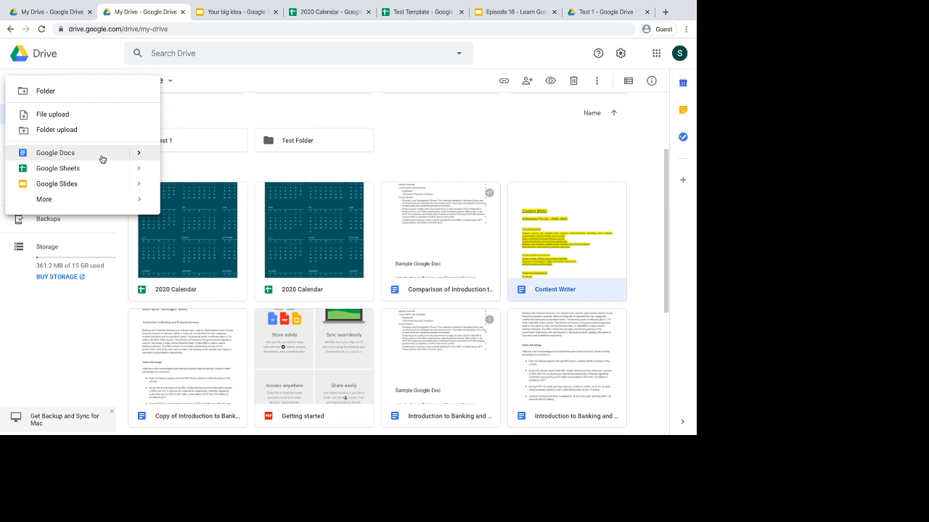
{"action": "left_click", "coordinate": [100, 68]}
{"action": "left_click", "coordinate": [47, 93]}
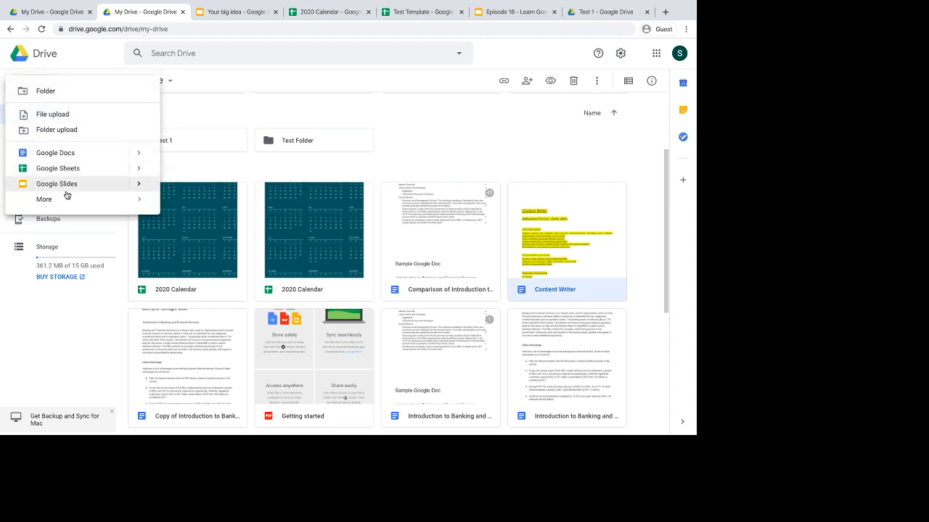
{"action": "mouse_move", "coordinate": [137, 199]}
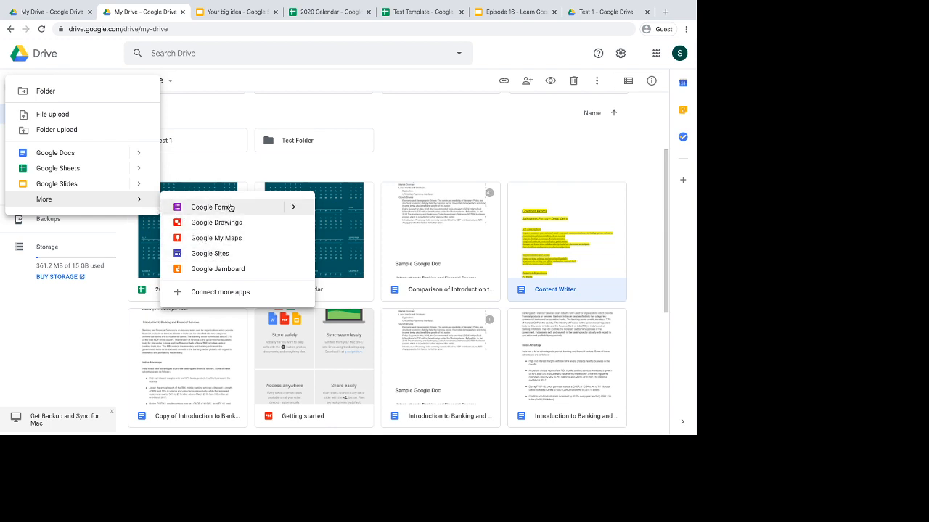
{"action": "left_click", "coordinate": [293, 207]}
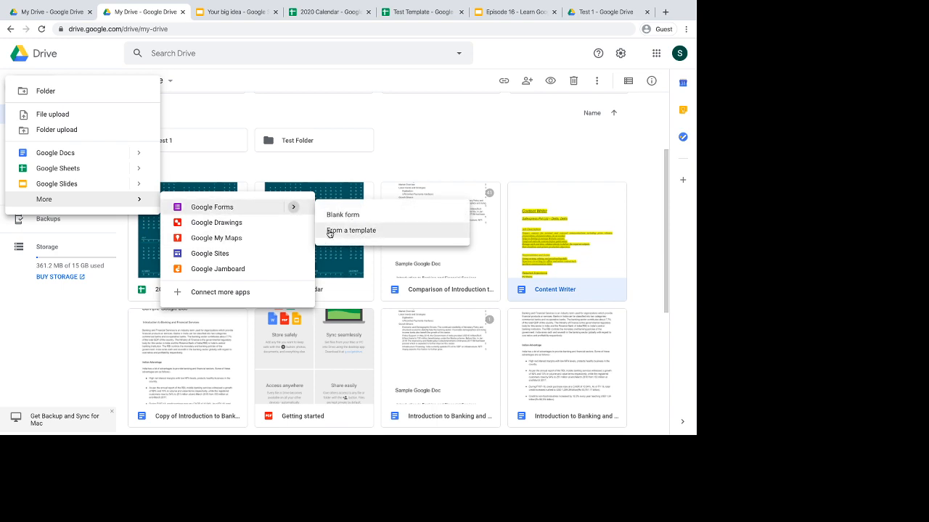
{"action": "left_click", "coordinate": [344, 232]}
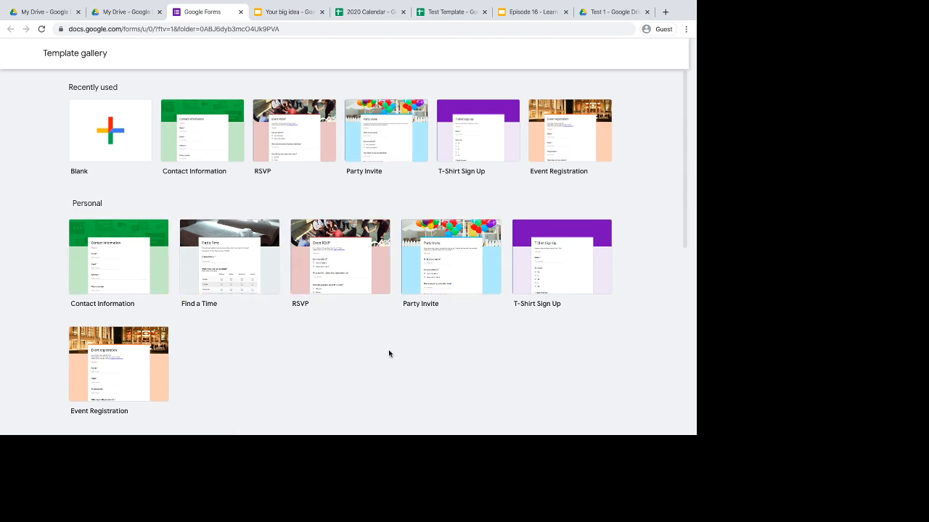
Choose the Blank template from the Forms template gallery.
{"action": "scroll", "coordinate": [353, 379], "scroll_direction": "down", "scroll_amount": 5}
{"action": "scroll", "coordinate": [352, 379], "scroll_direction": "down", "scroll_amount": 3}
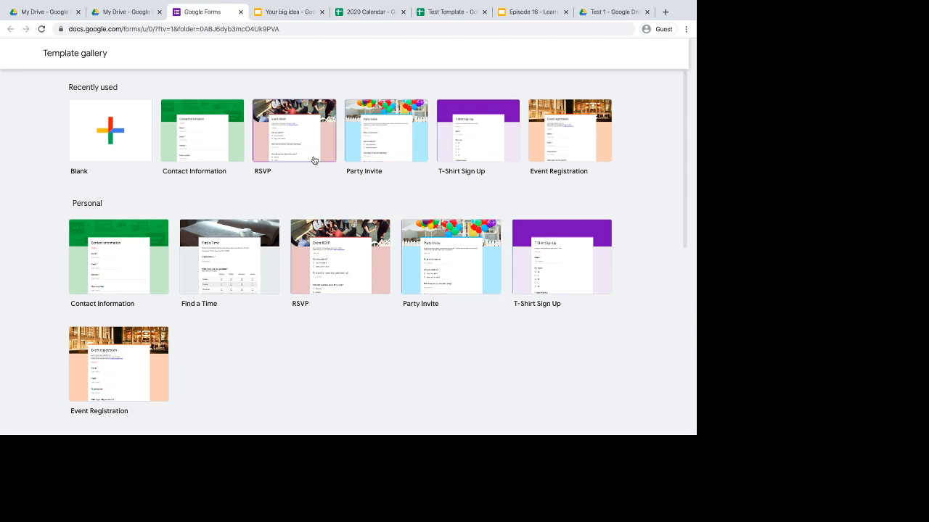
{"action": "left_click", "coordinate": [118, 126]}
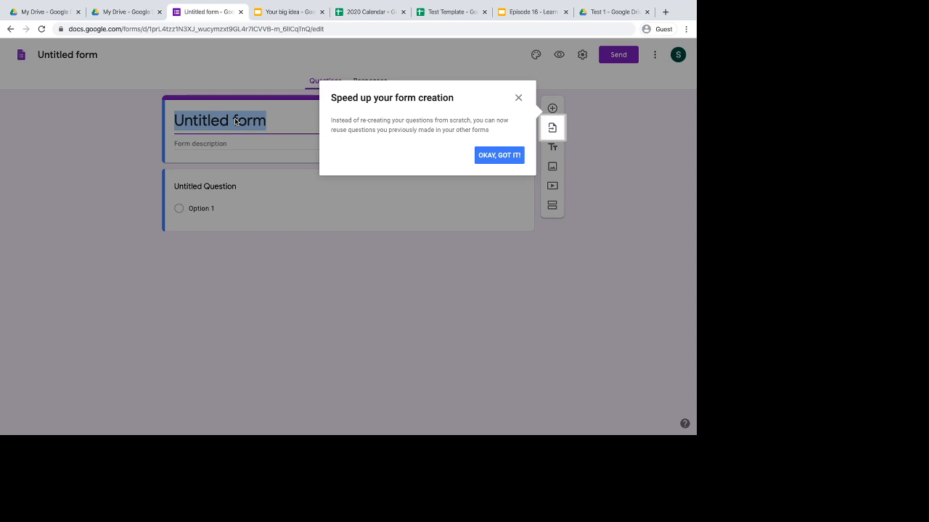
Title the form 'Test Form' and switch on Make this a quiz in Quizzes settings.
{"action": "left_click", "coordinate": [490, 153]}
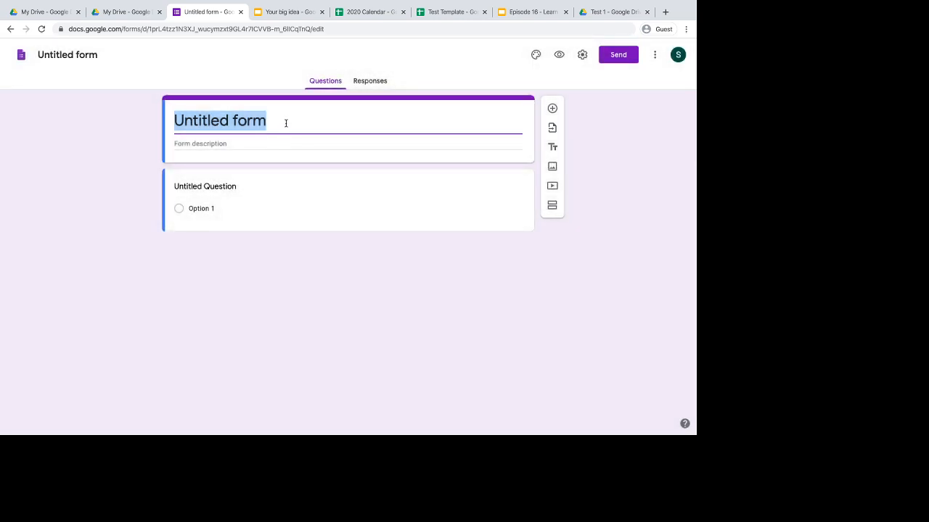
{"action": "type", "text": "Test Form"}
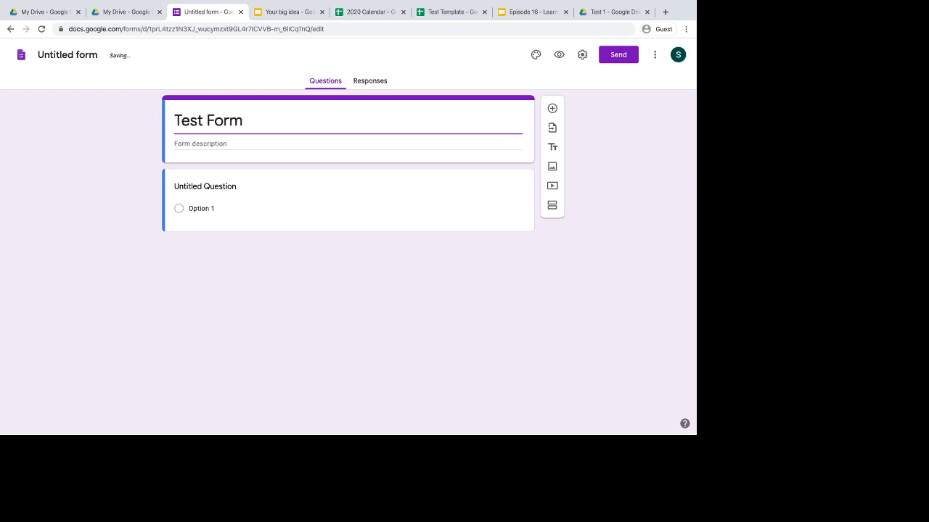
{"action": "left_click", "coordinate": [582, 56]}
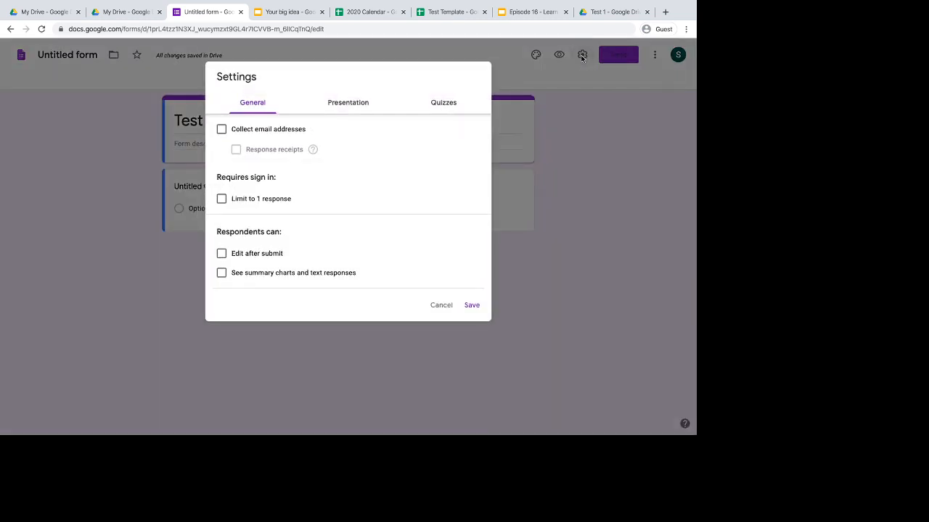
{"action": "left_click", "coordinate": [438, 105]}
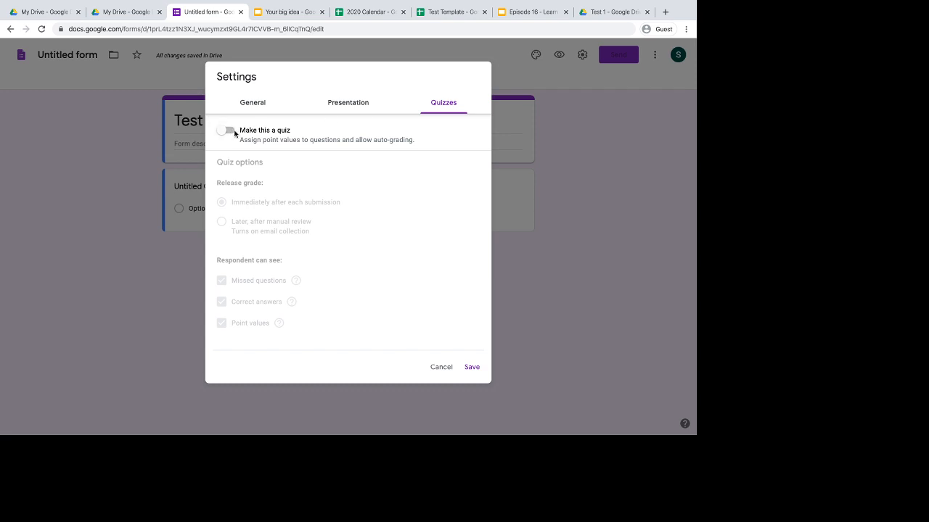
{"action": "left_click", "coordinate": [234, 132]}
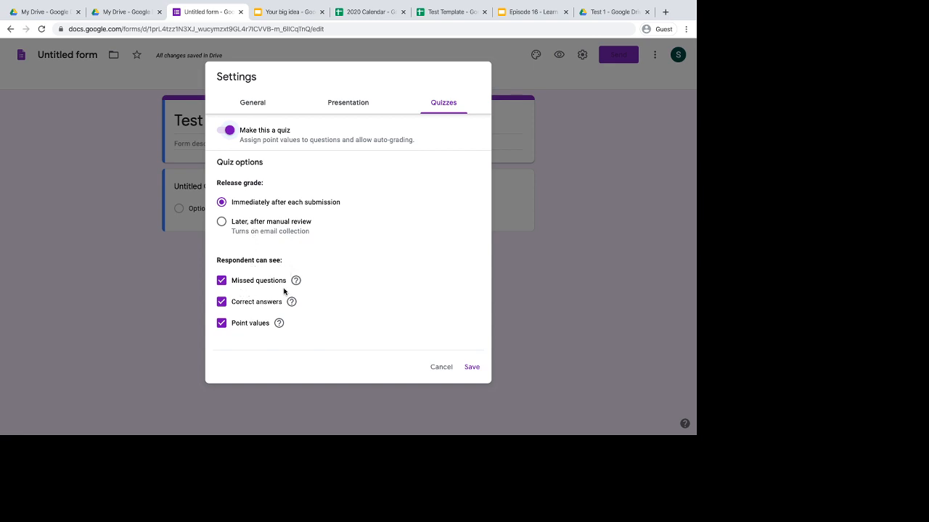
{"action": "left_click", "coordinate": [472, 368]}
Name the multiple-choice question 'Test Question' with answer options A, B, C and D.
{"action": "left_click", "coordinate": [222, 189]}
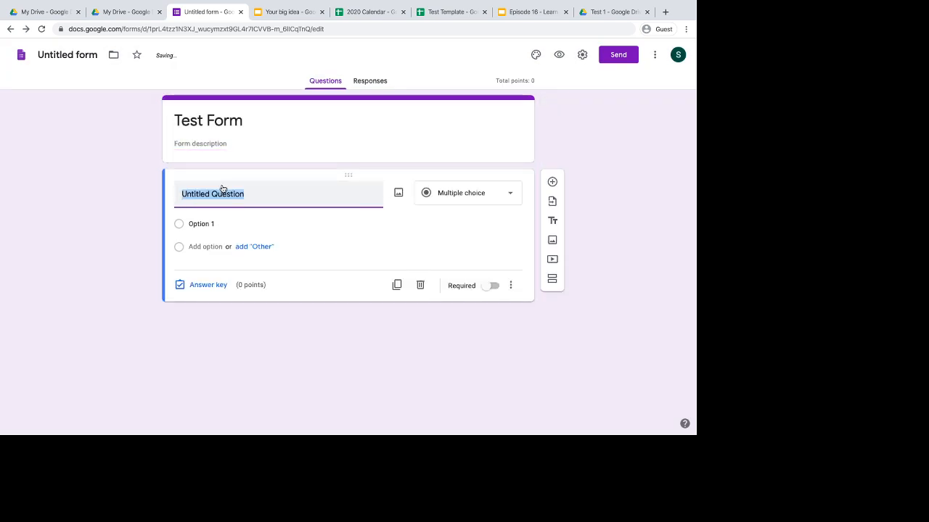
{"action": "type", "text": "Test Questio"}
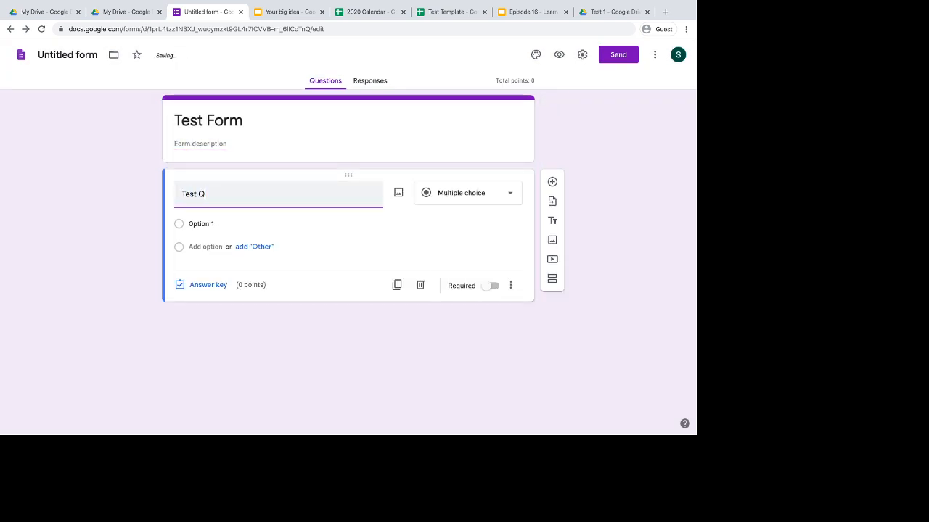
{"action": "left_click", "coordinate": [225, 222]}
{"action": "type", "text": "A"}
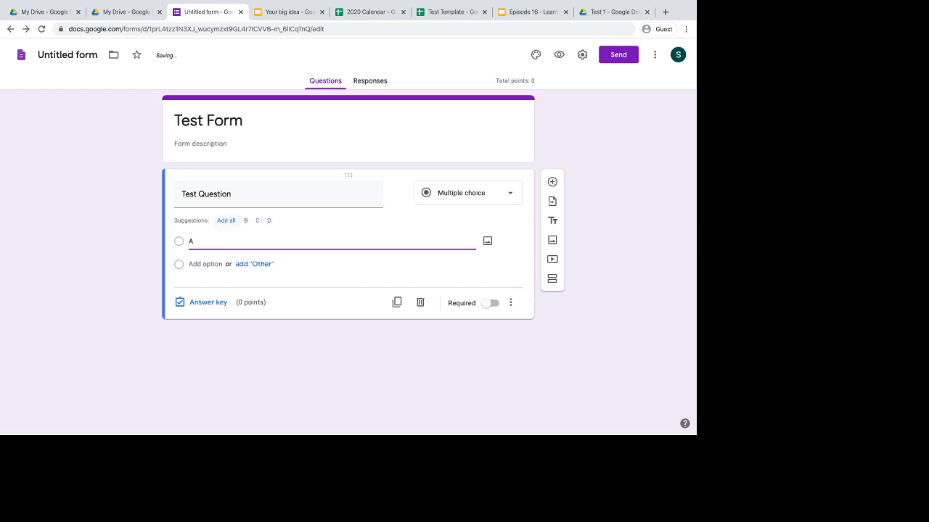
{"action": "left_click", "coordinate": [218, 264]}
{"action": "left_click", "coordinate": [218, 287]}
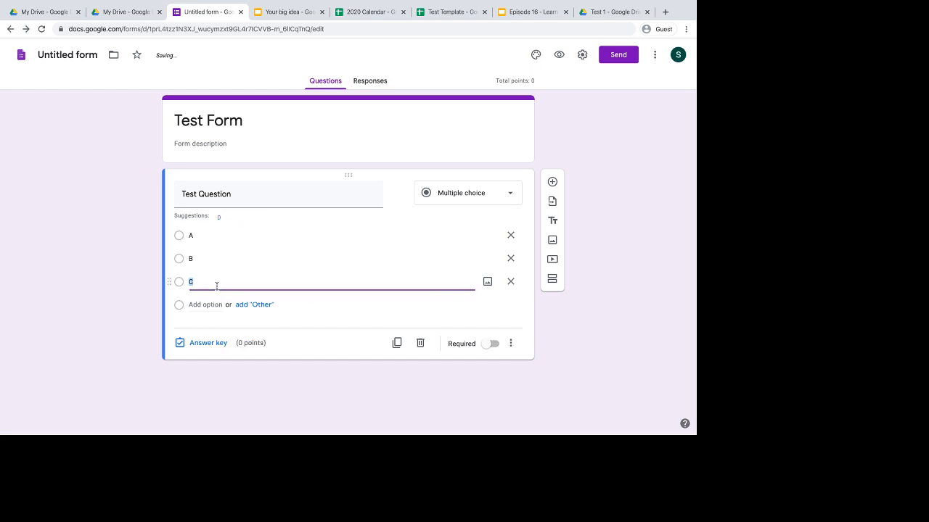
{"action": "left_click", "coordinate": [207, 304]}
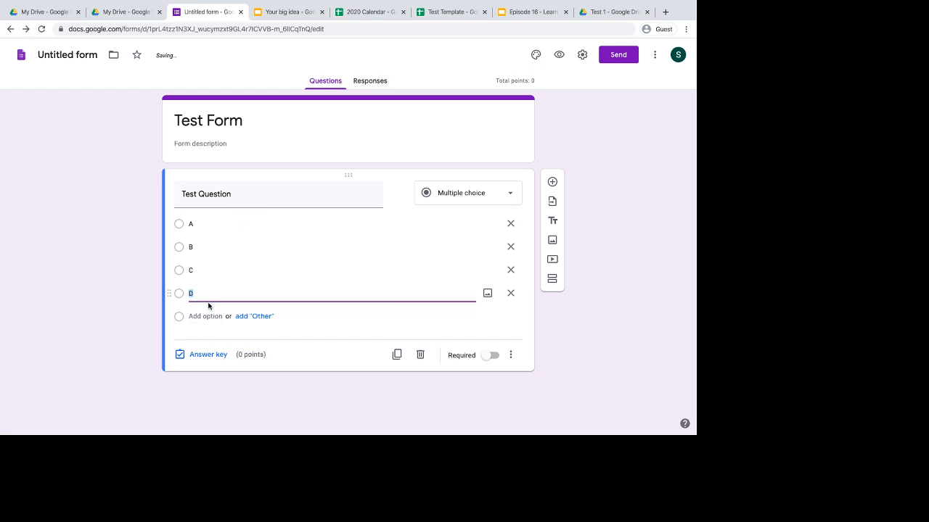
Mark C correct for 5 points, make the question required, and rename the file Test Form.
{"action": "left_click", "coordinate": [197, 357]}
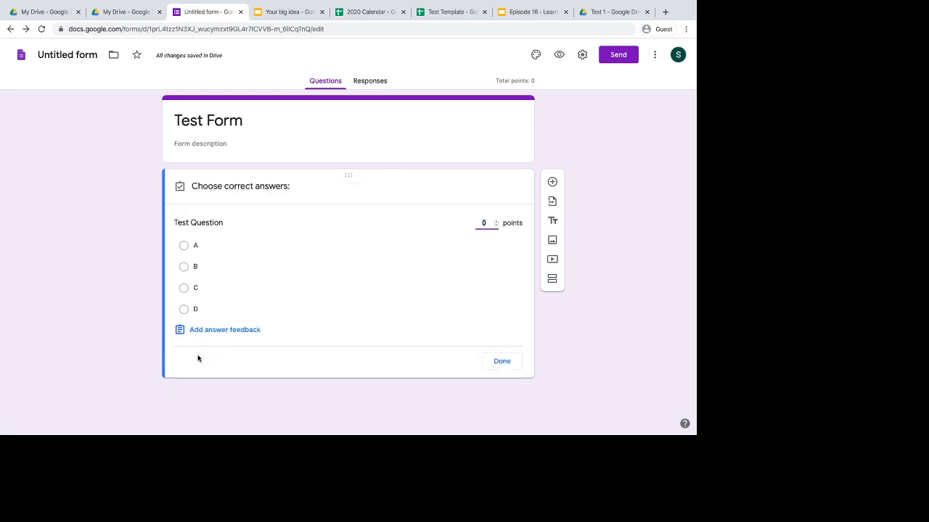
{"action": "left_click", "coordinate": [184, 288]}
{"action": "left_click", "coordinate": [484, 222]}
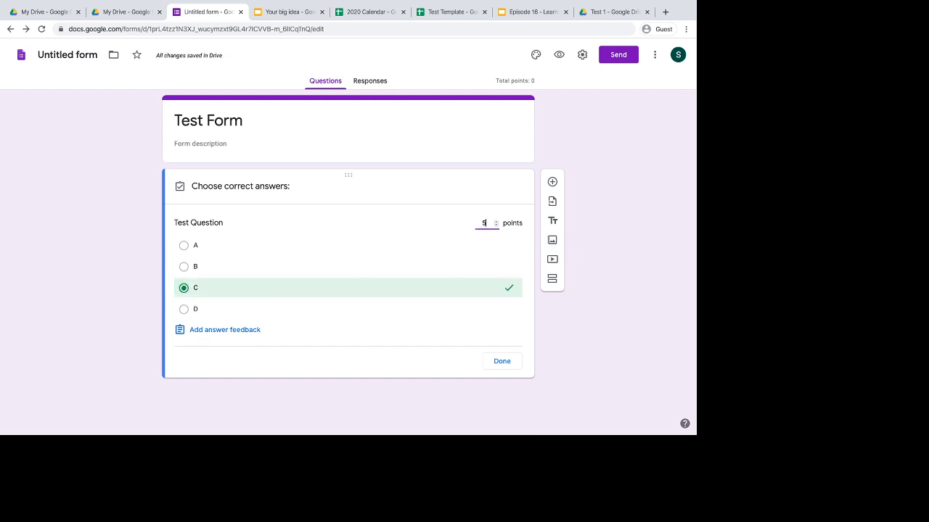
{"action": "left_click", "coordinate": [502, 361]}
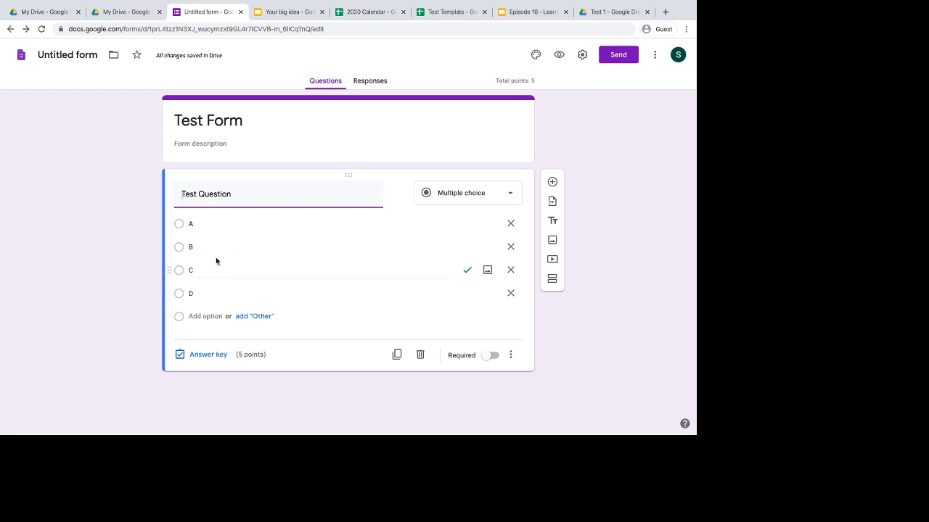
{"action": "left_click", "coordinate": [493, 355]}
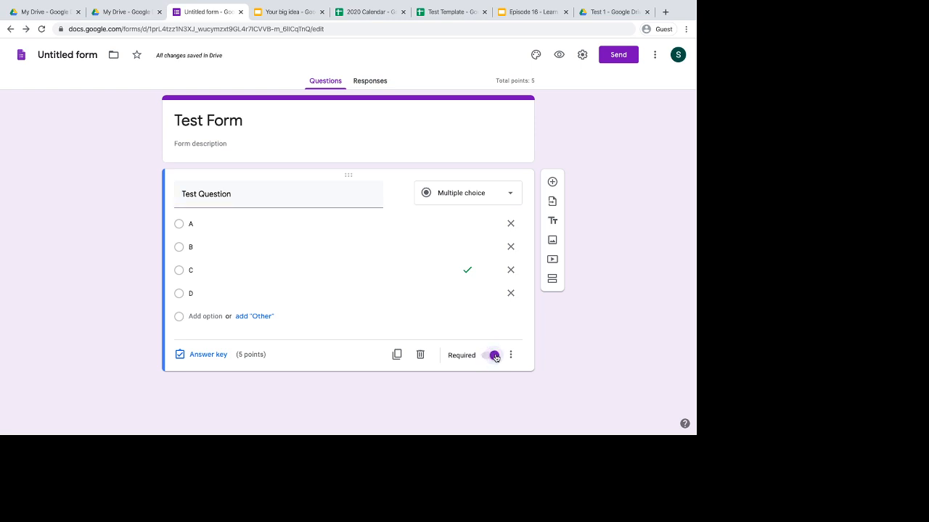
{"action": "left_click", "coordinate": [65, 55]}
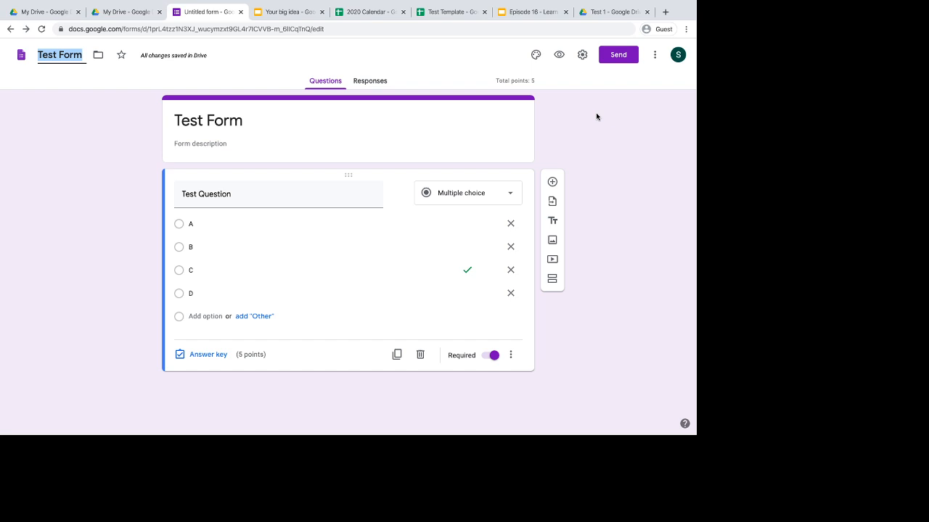
Copy Test Form's shortened share link and load it in a new browser tab.
{"action": "left_click", "coordinate": [616, 55]}
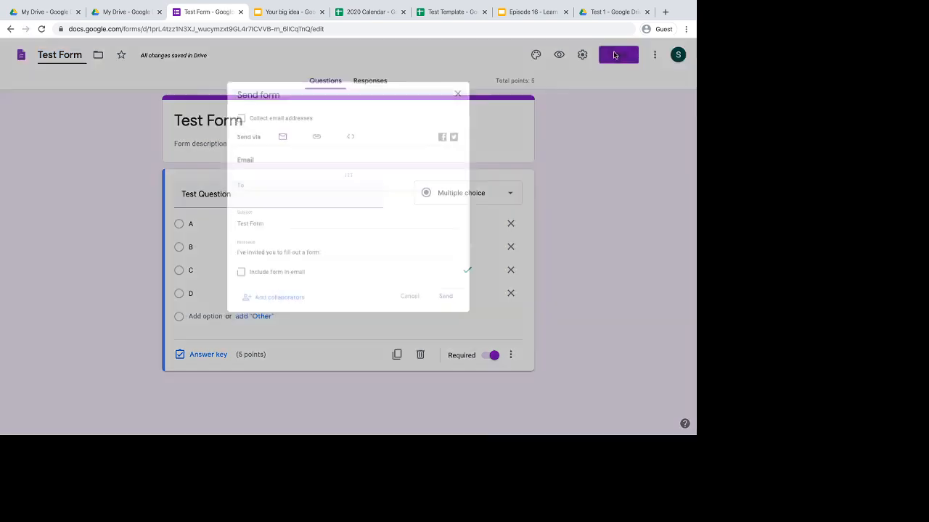
{"action": "left_click", "coordinate": [312, 127]}
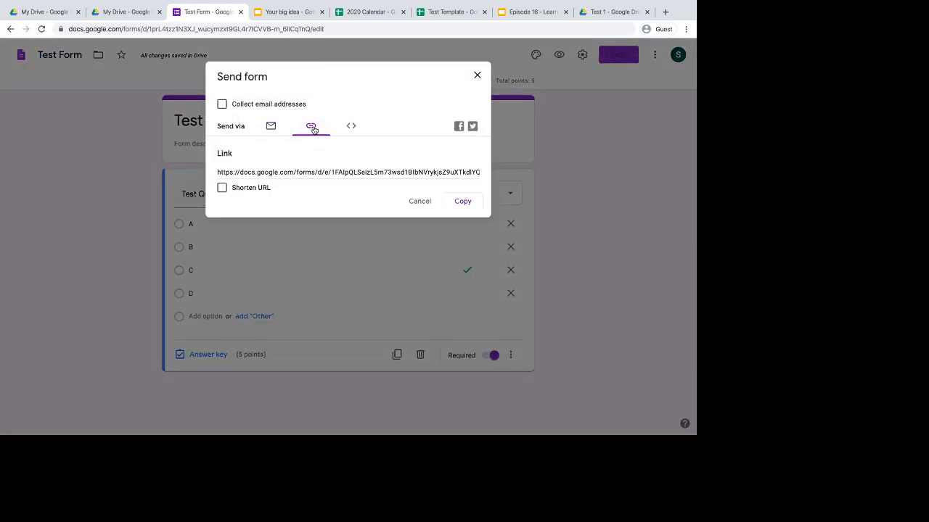
{"action": "left_click", "coordinate": [222, 188]}
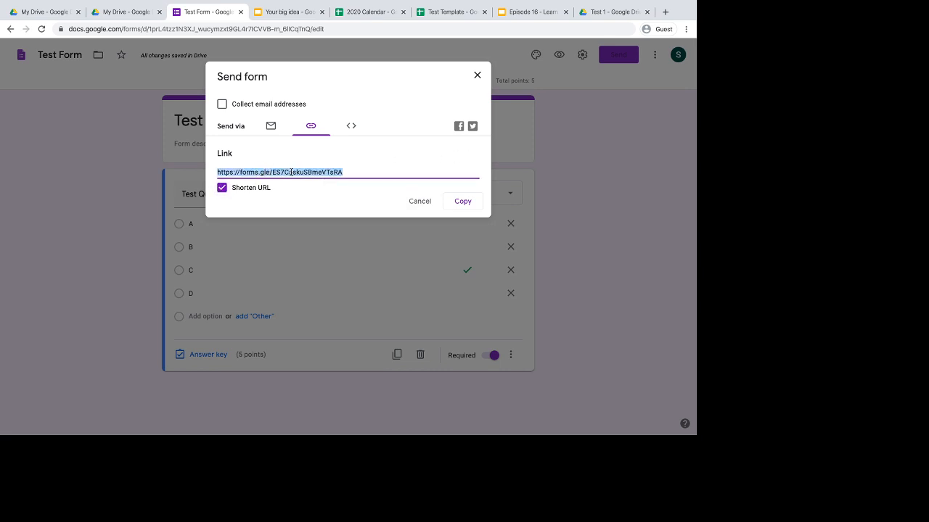
{"action": "left_click", "coordinate": [664, 12]}
{"action": "type", "text": "https://forms.gle/ES7CaskuSBmeVTsRA"}
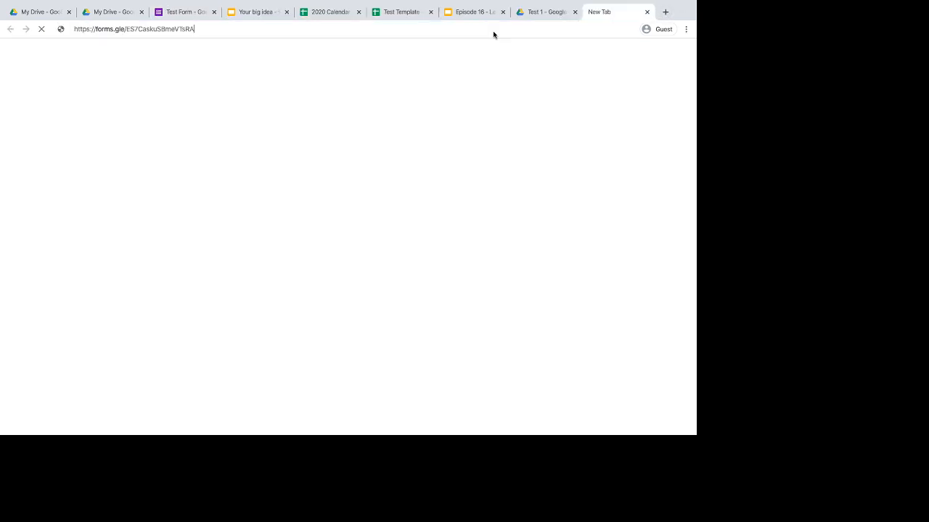
{"action": "key", "text": "Return"}
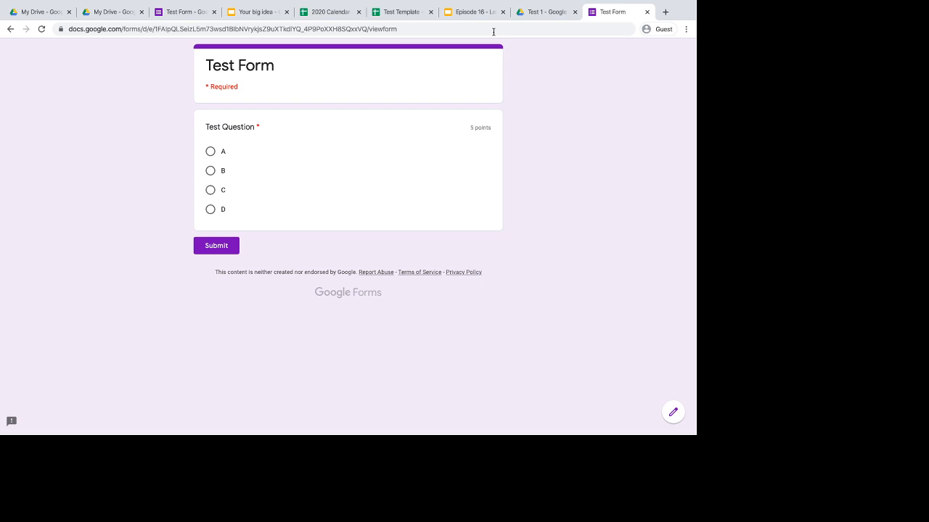
Submit a wrong response with answer B and check its 0/5 score.
{"action": "left_click", "coordinate": [210, 170]}
{"action": "left_click", "coordinate": [212, 245]}
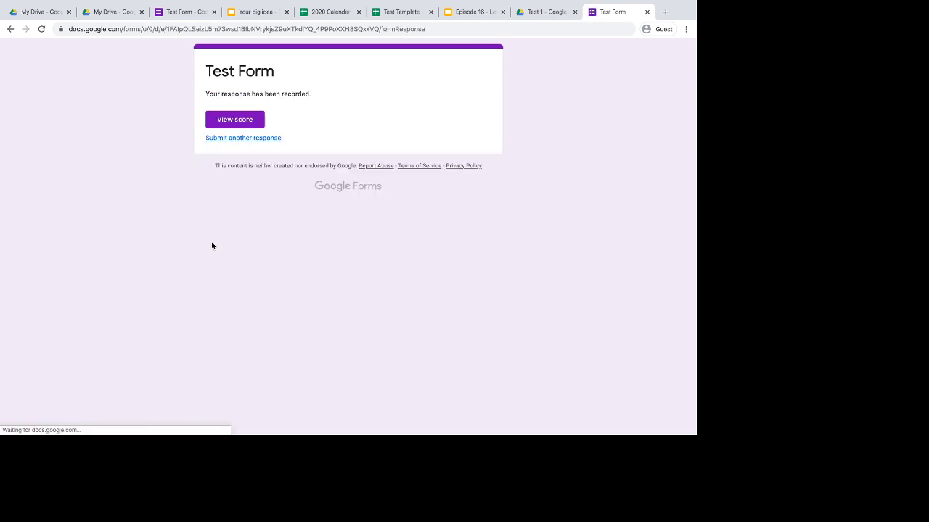
{"action": "left_click", "coordinate": [233, 120]}
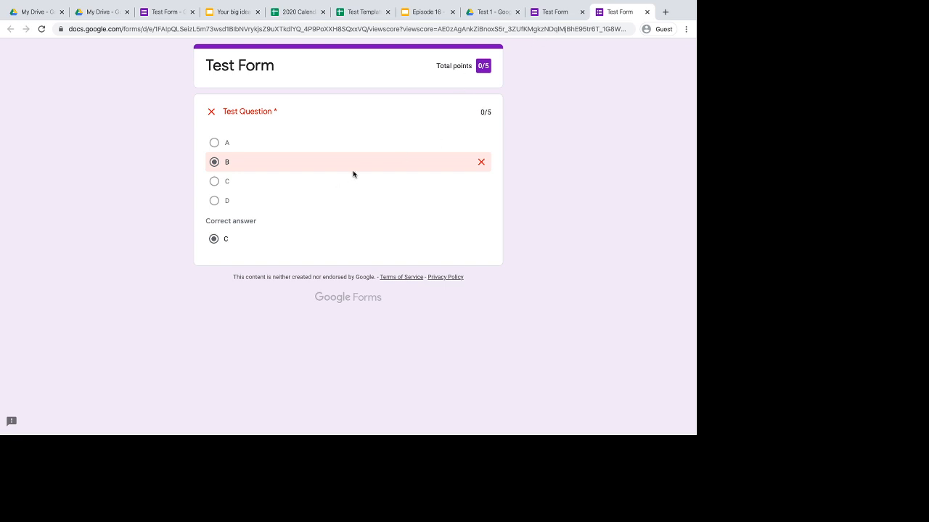
{"action": "left_click", "coordinate": [646, 12]}
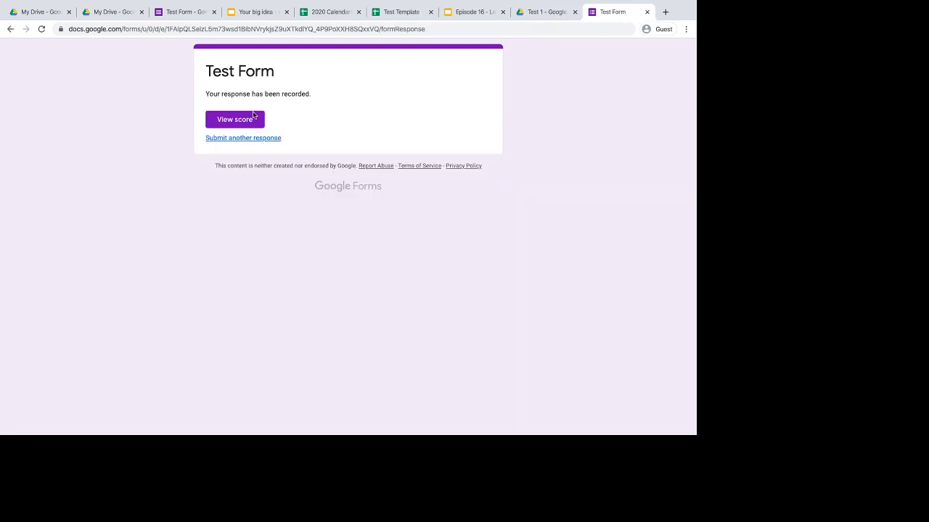
Reload the short form link, submit answer C, and view the new score.
{"action": "left_click", "coordinate": [388, 29]}
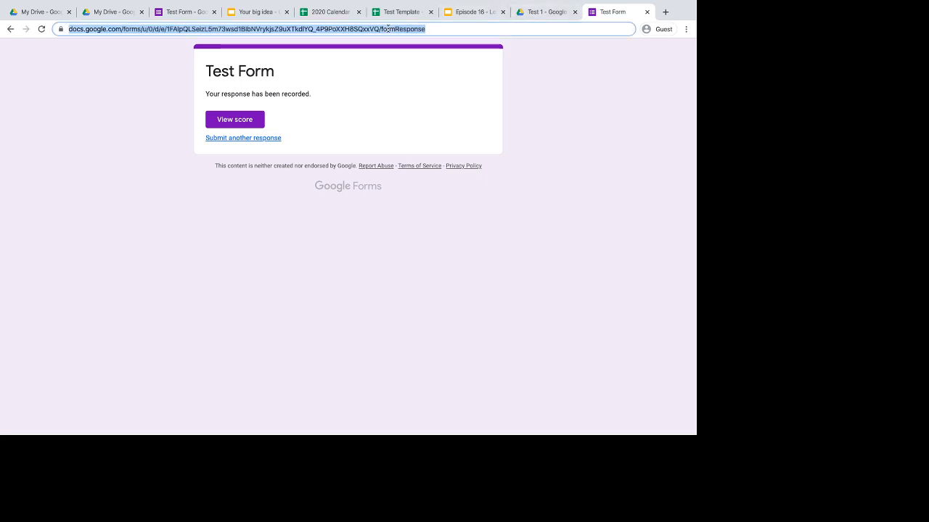
{"action": "type", "text": "https://forms.gle/ES7CaskuSBmeVTsRA"}
{"action": "key", "text": "Return"}
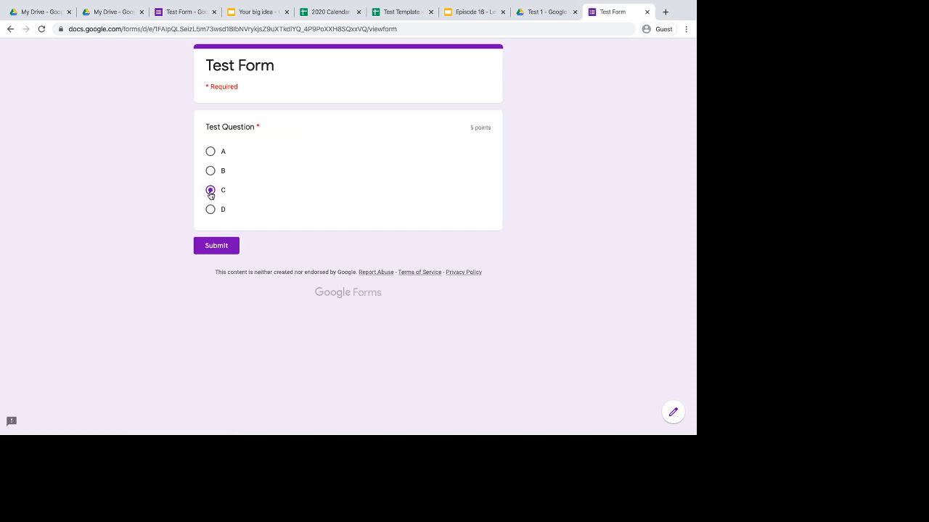
{"action": "left_click", "coordinate": [215, 247]}
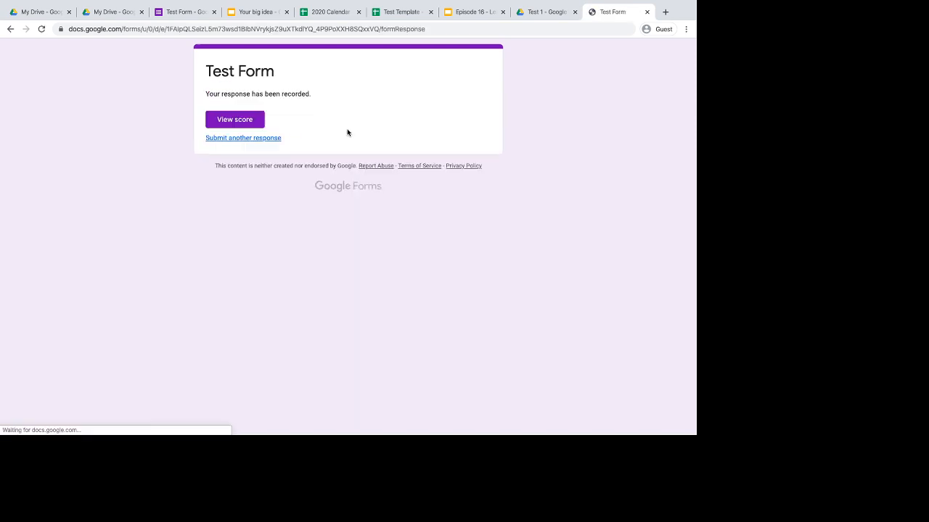
{"action": "left_click", "coordinate": [253, 122]}
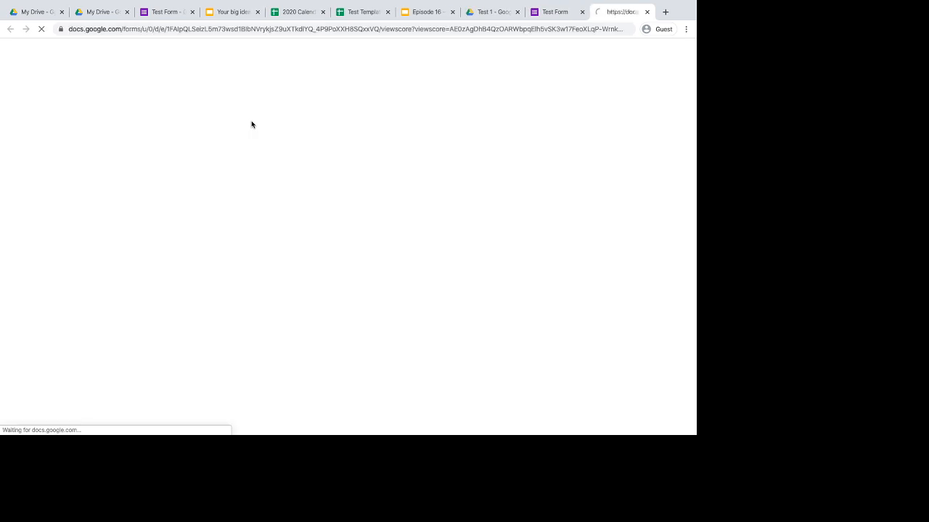
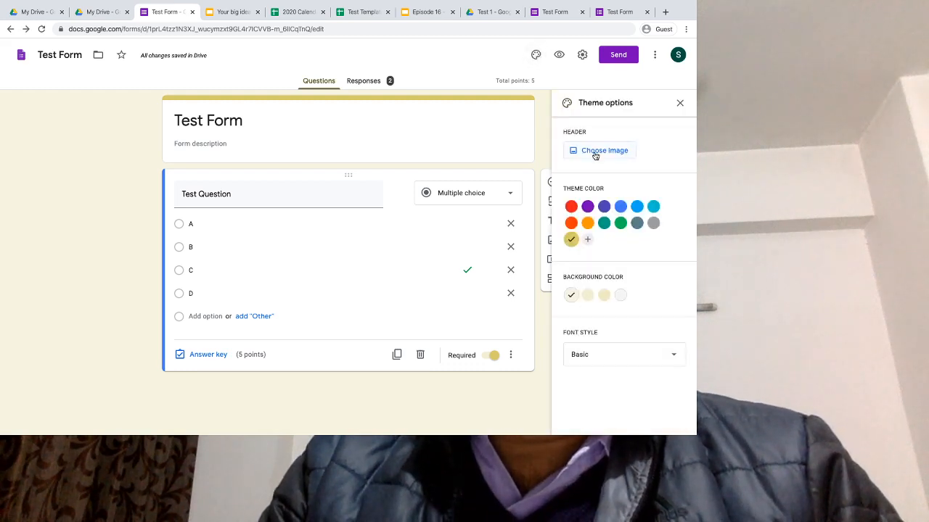
Upload the 'ECT Logo in Circle with Dropshadow' image from the computer as the Test Form header.
{"action": "left_click", "coordinate": [597, 153]}
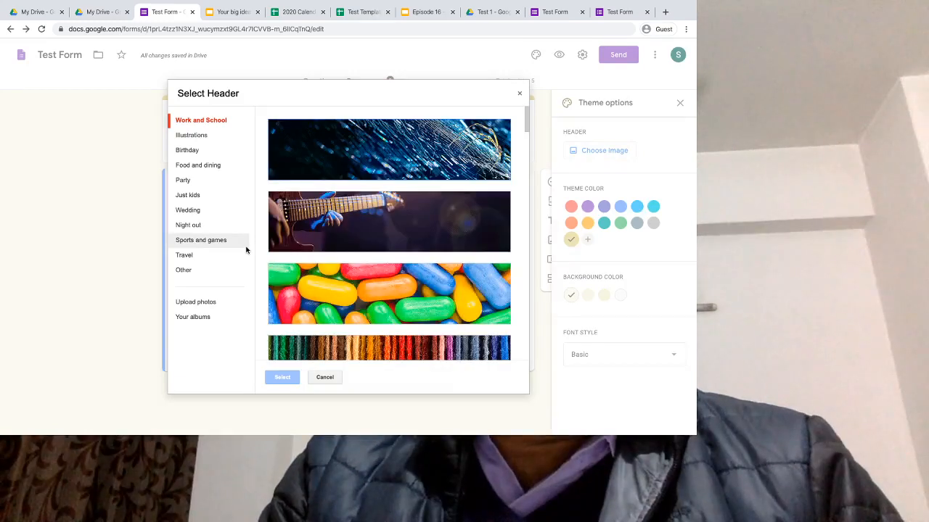
{"action": "scroll", "coordinate": [273, 326], "scroll_direction": "down", "scroll_amount": 10}
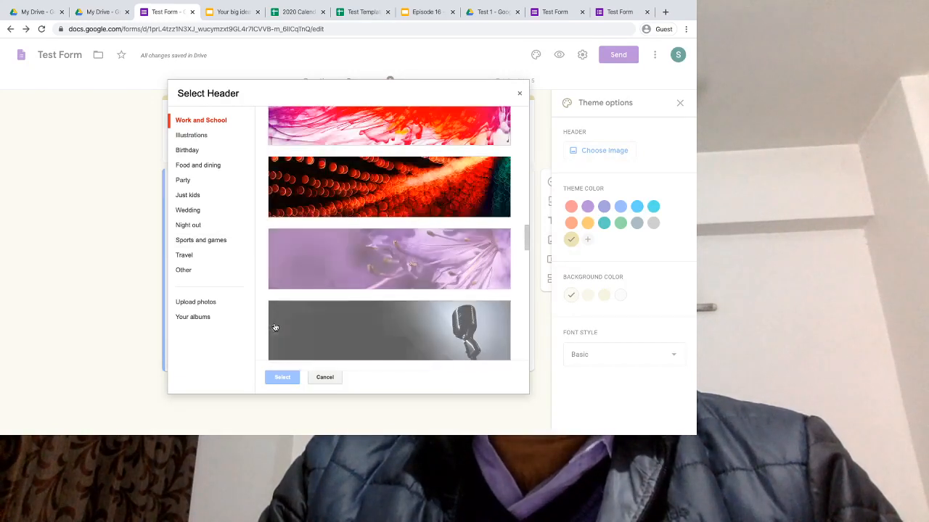
{"action": "left_click", "coordinate": [204, 304]}
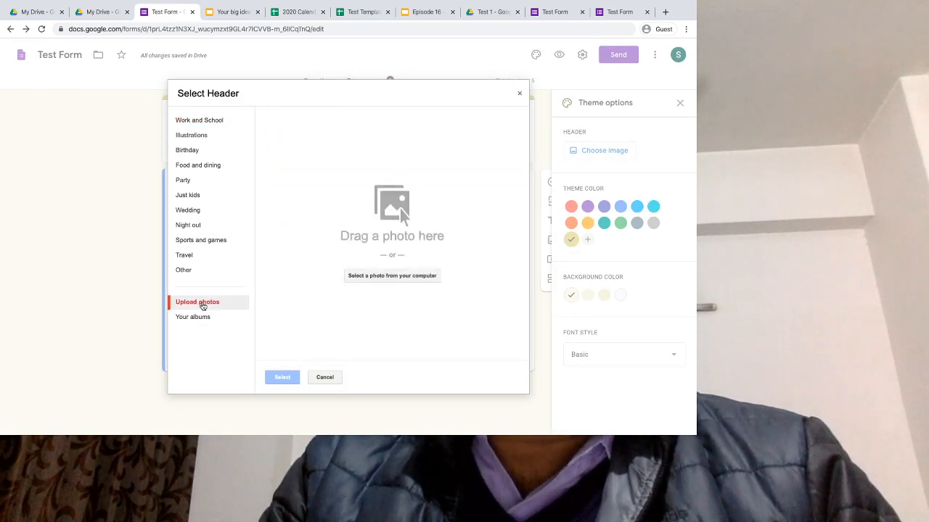
{"action": "left_click", "coordinate": [392, 277]}
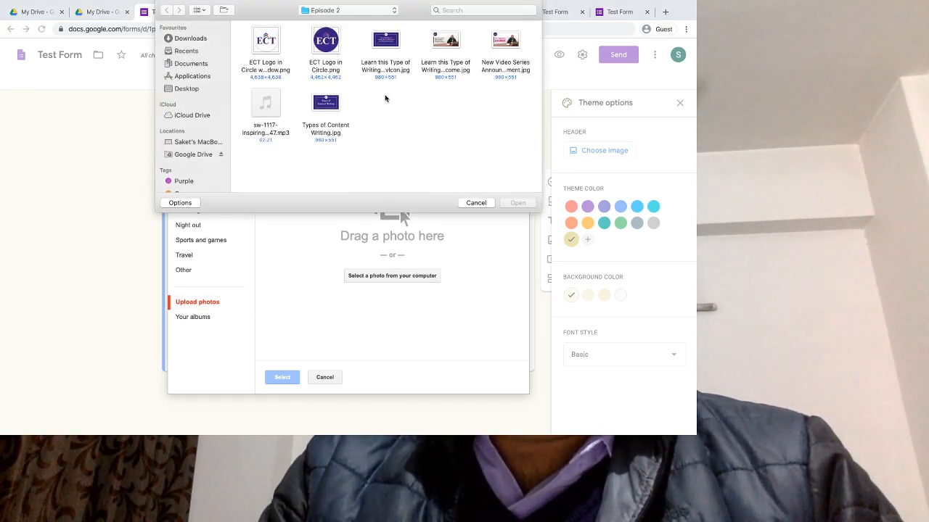
{"action": "double_click", "coordinate": [267, 41]}
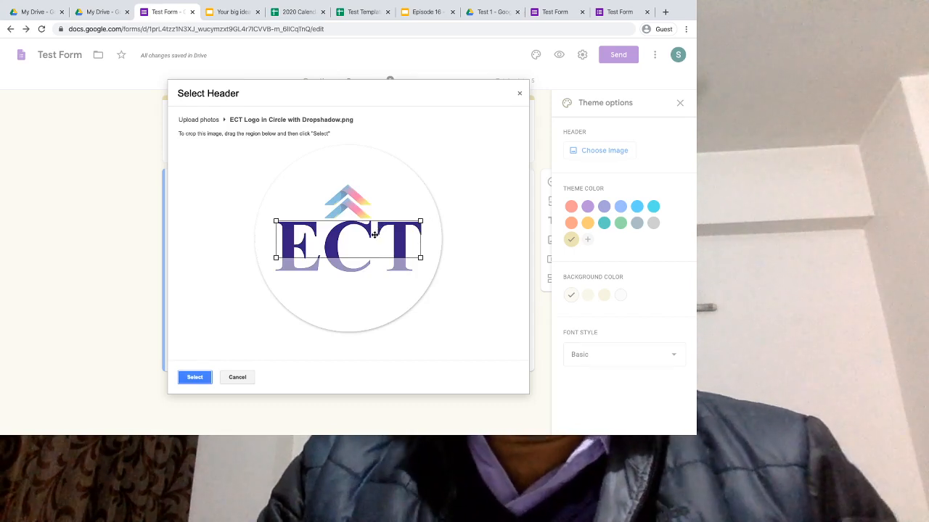
Crop the ECT logo to frame its chevron icon and apply it as the header.
{"action": "left_click_drag", "start_coordinate": [420, 257], "coordinate": [433, 290]}
{"action": "left_click_drag", "start_coordinate": [385, 242], "coordinate": [346, 236]}
{"action": "left_click_drag", "start_coordinate": [421, 261], "coordinate": [441, 293]}
{"action": "left_click_drag", "start_coordinate": [408, 240], "coordinate": [408, 244]}
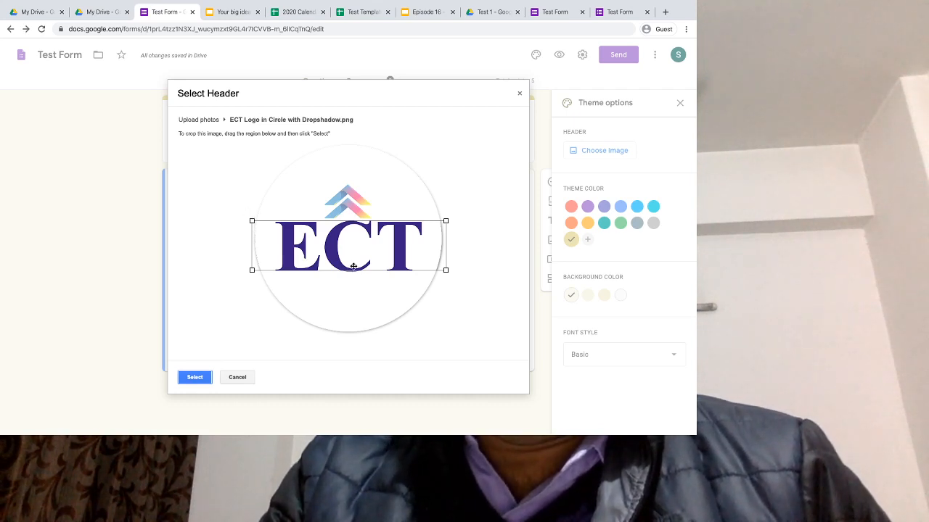
{"action": "left_click_drag", "start_coordinate": [341, 233], "coordinate": [350, 184]}
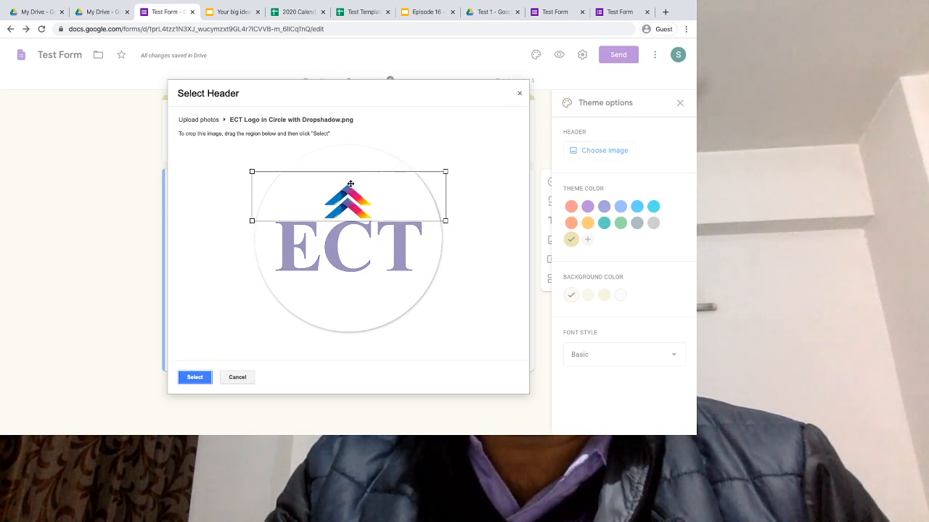
{"action": "left_click", "coordinate": [193, 376]}
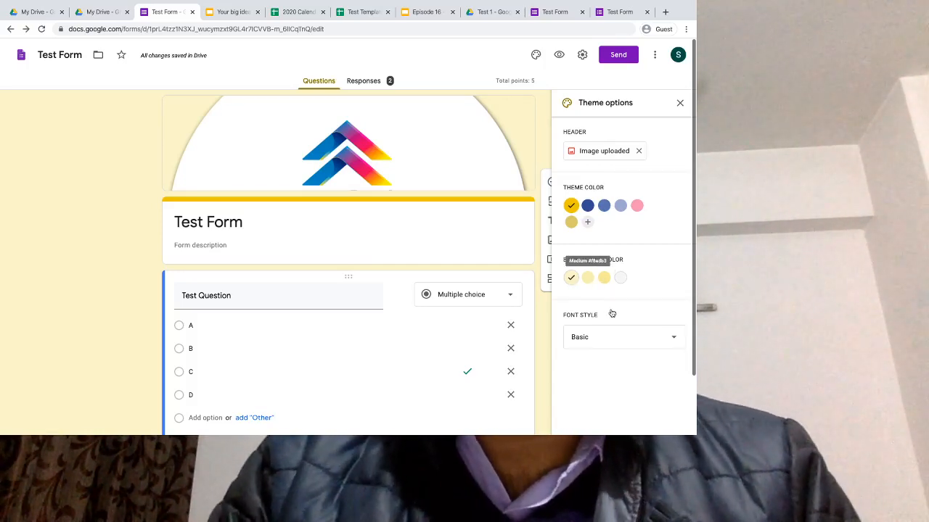
Set the form's font style to Playful, then return to the My Drive file list.
{"action": "left_click", "coordinate": [602, 338]}
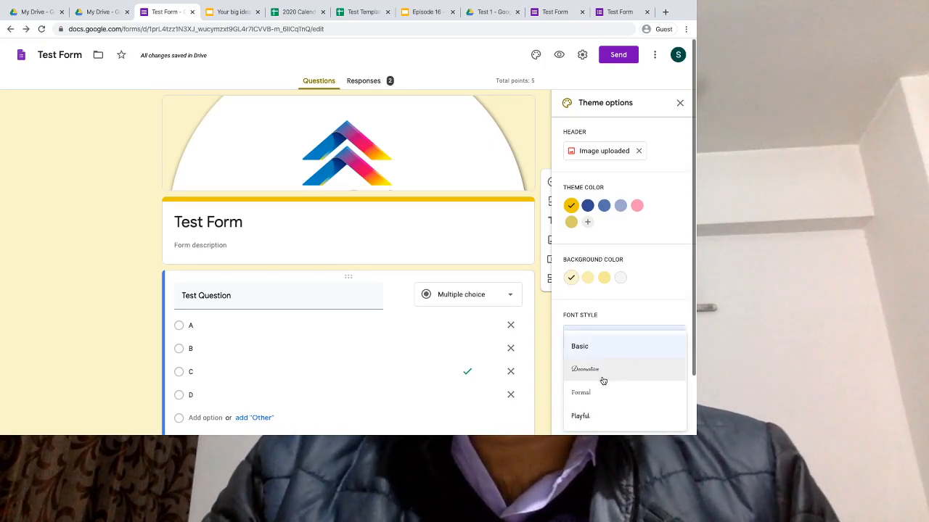
{"action": "left_click", "coordinate": [591, 413]}
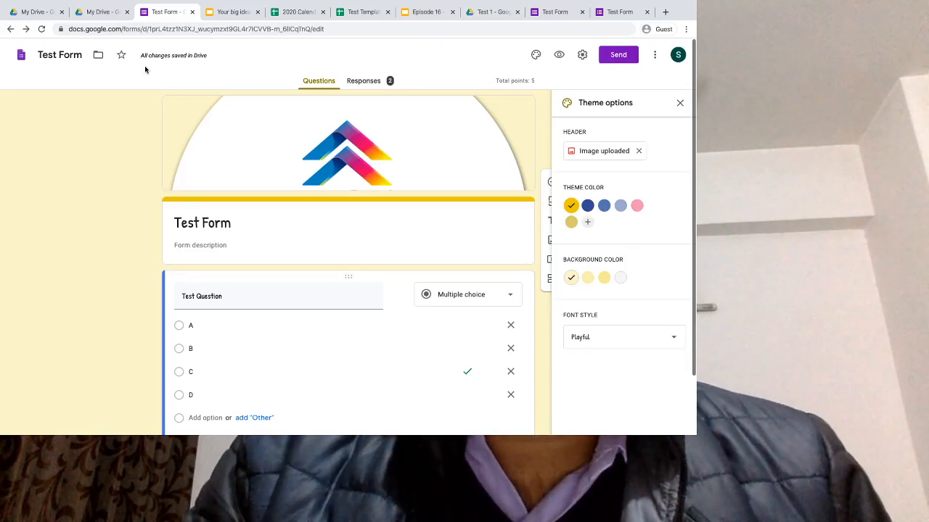
{"action": "left_click", "coordinate": [102, 12]}
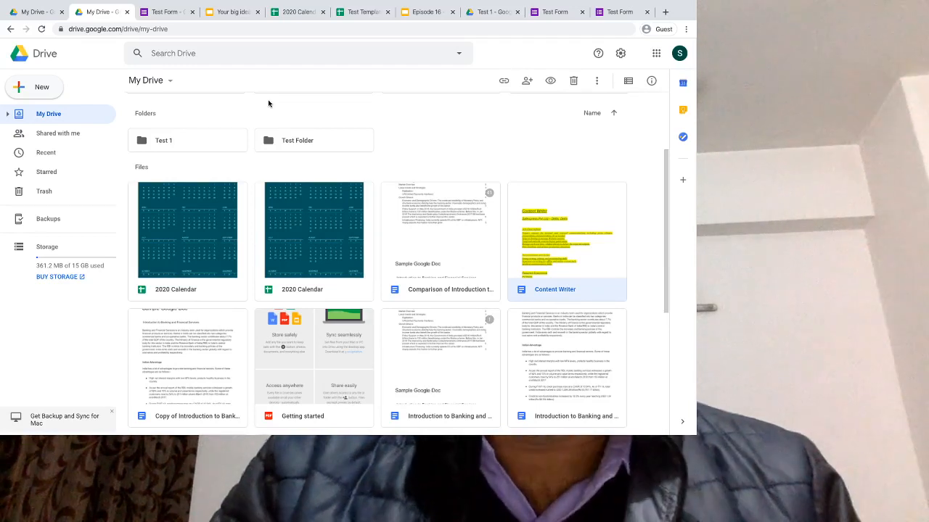
Check the signed-in Google account, then switch to the Your big idea presentation.
{"action": "left_click", "coordinate": [679, 53]}
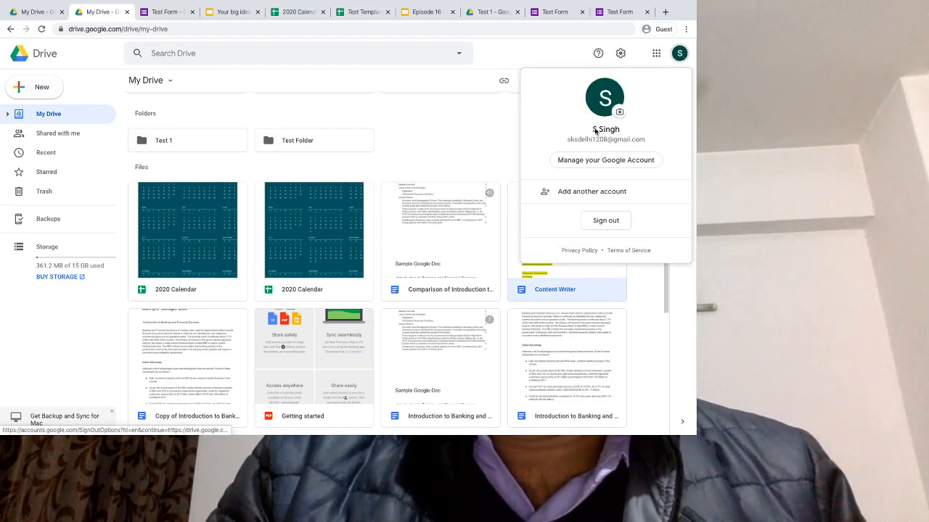
{"action": "left_click", "coordinate": [380, 88]}
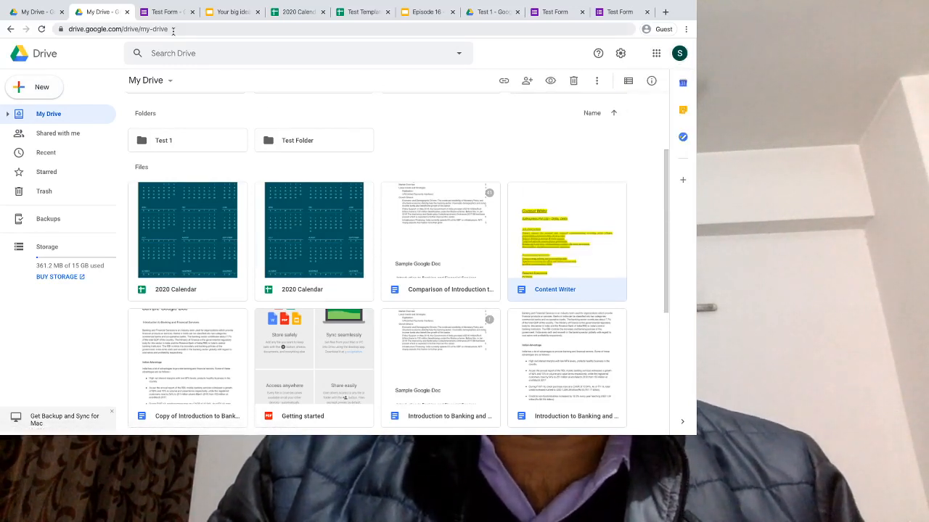
{"action": "left_click", "coordinate": [234, 15]}
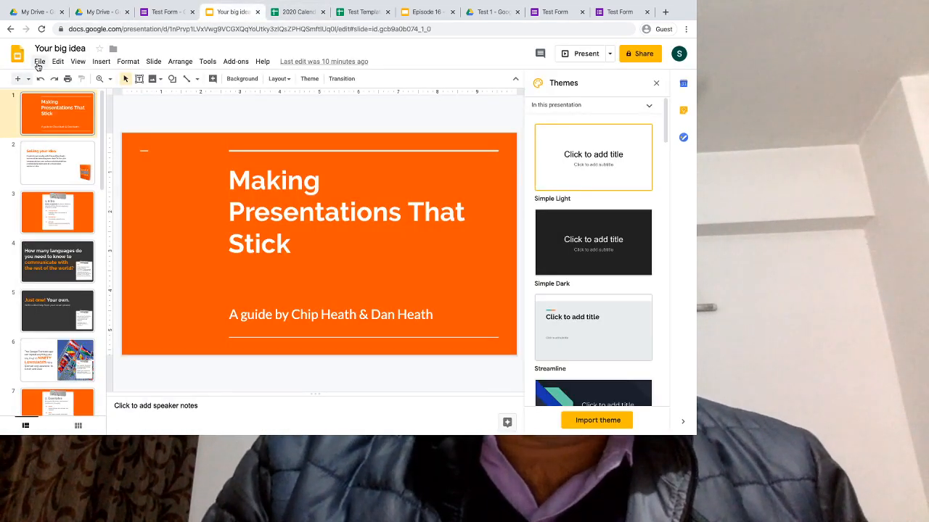
{"action": "left_click", "coordinate": [40, 61]}
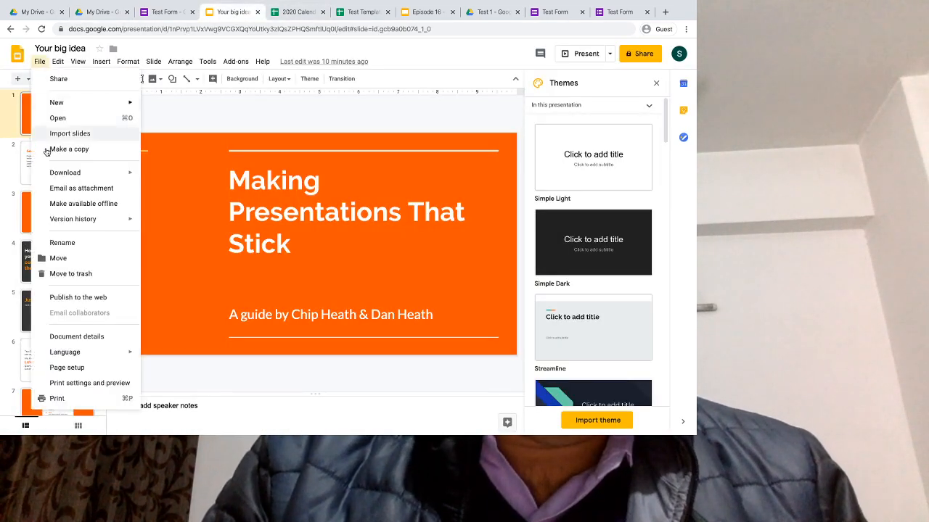
{"action": "left_click", "coordinate": [81, 188]}
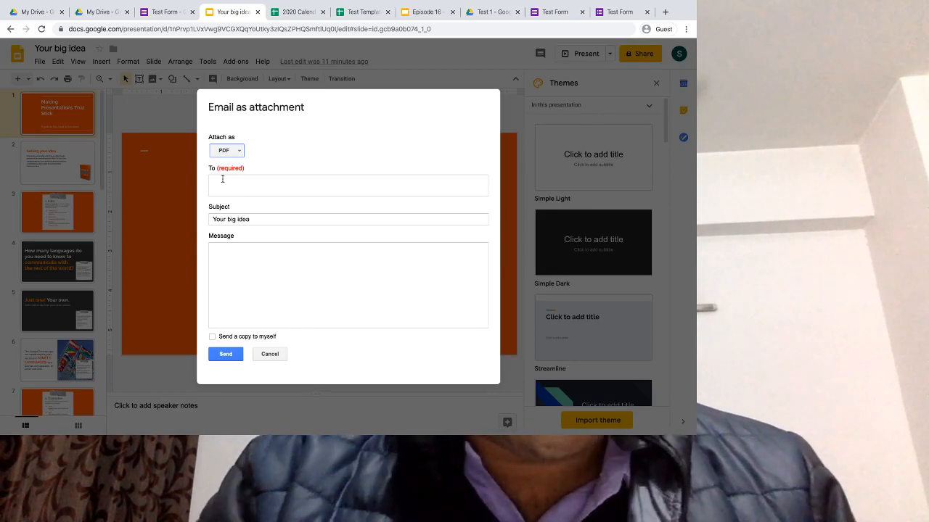
{"action": "left_click", "coordinate": [416, 14]}
{"action": "left_click", "coordinate": [294, 13]}
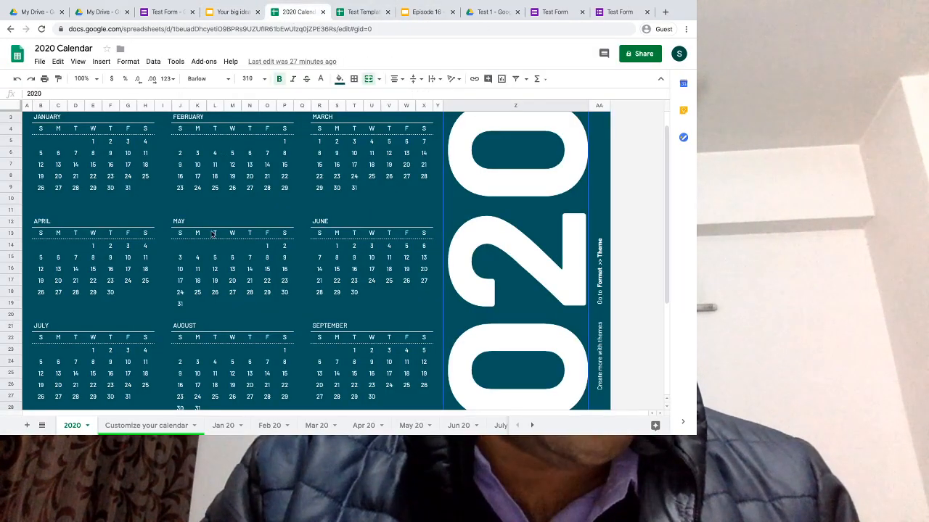
{"action": "scroll", "coordinate": [213, 234], "scroll_direction": "down", "scroll_amount": 2}
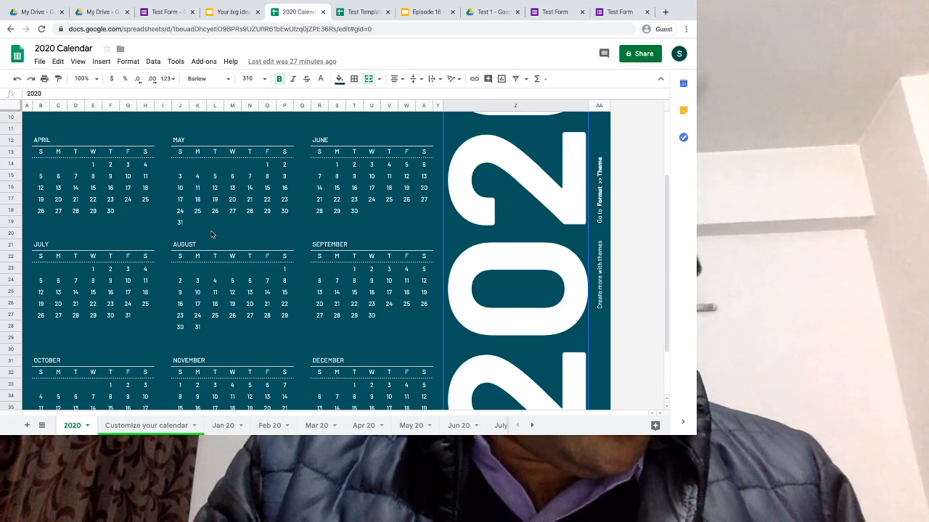
{"action": "scroll", "coordinate": [212, 234], "scroll_direction": "up", "scroll_amount": 1}
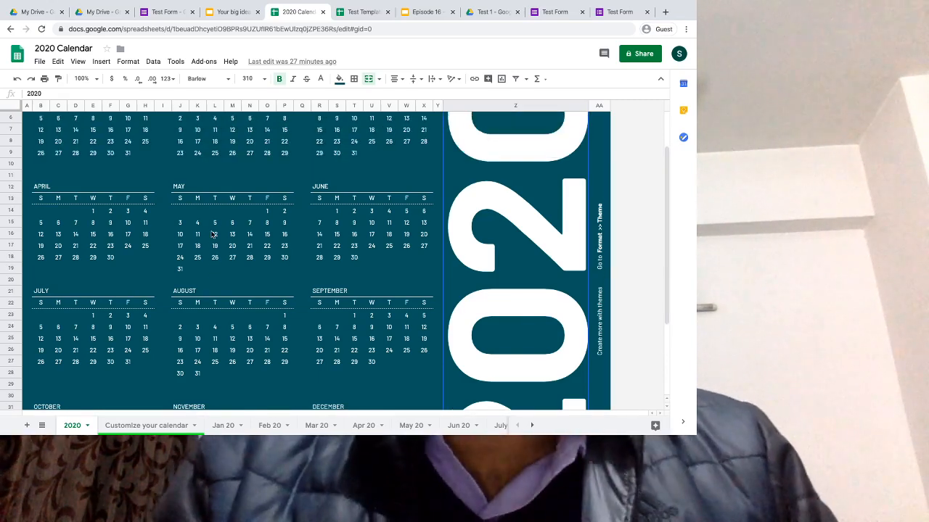
{"action": "left_click", "coordinate": [224, 13]}
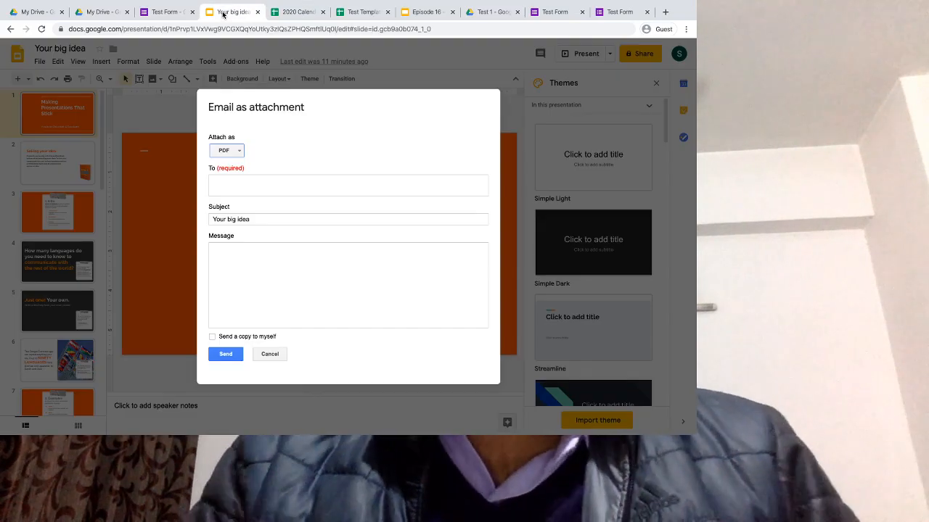
{"action": "left_click", "coordinate": [267, 355]}
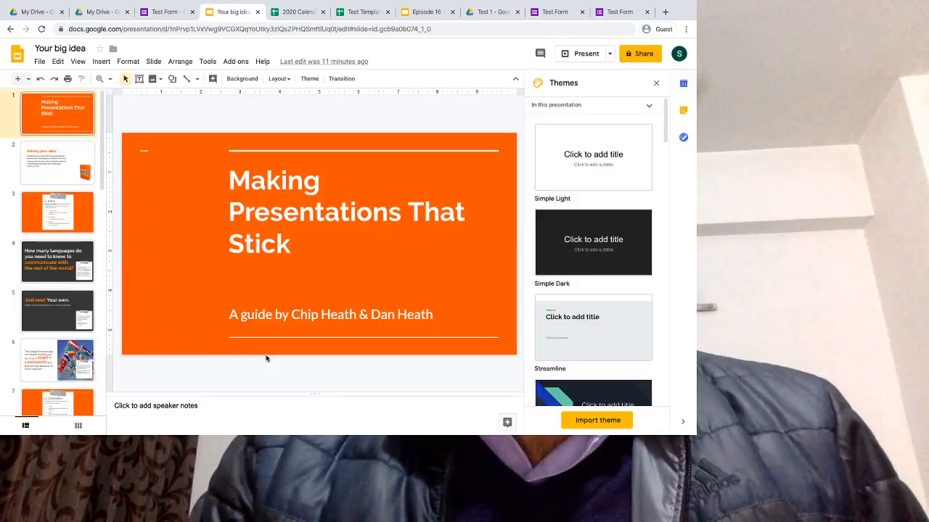
Show the Your big idea deck in grid view, browse its slides, then move to the OBS desktop.
{"action": "left_click", "coordinate": [40, 63]}
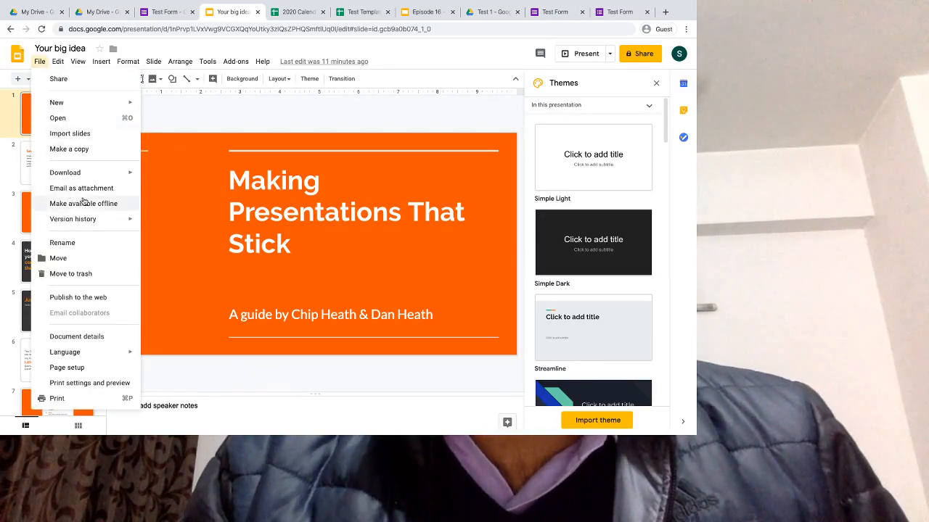
{"action": "left_click", "coordinate": [78, 64]}
{"action": "left_click", "coordinate": [79, 64]}
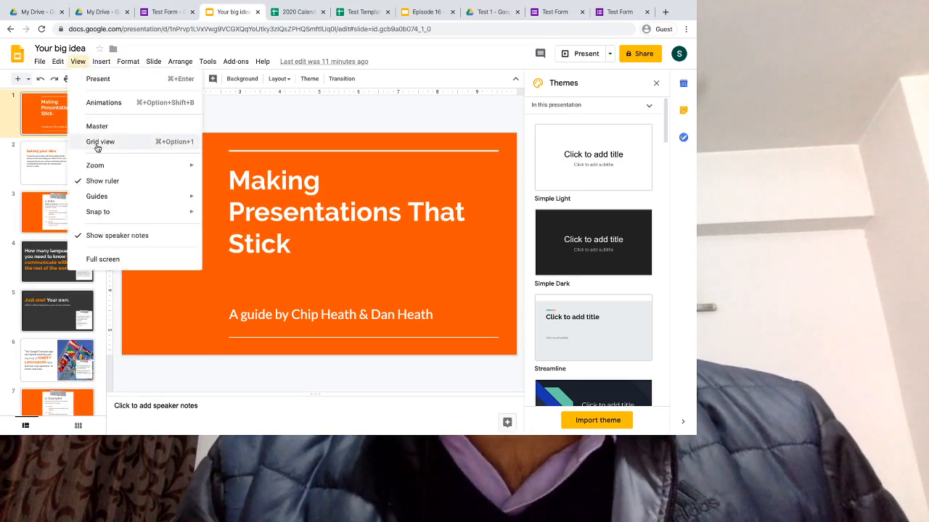
{"action": "left_click", "coordinate": [99, 143]}
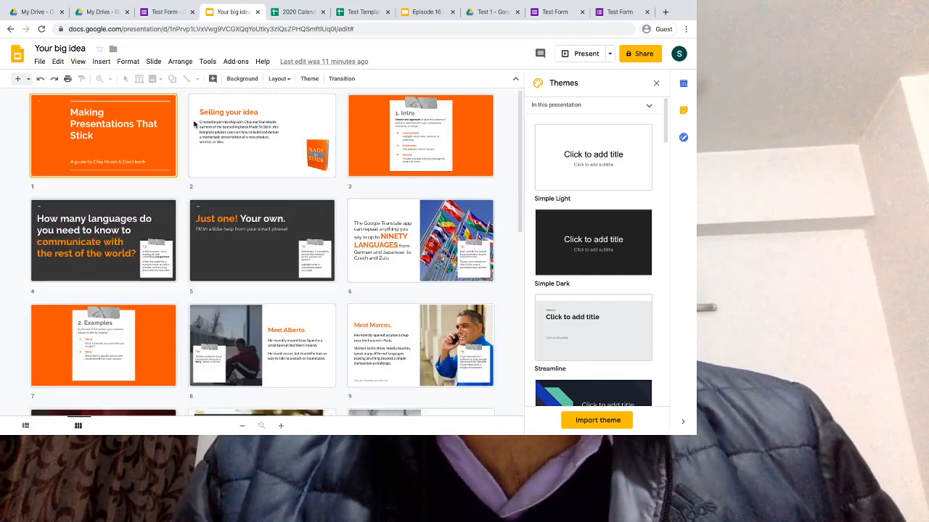
{"action": "scroll", "coordinate": [306, 177], "scroll_direction": "down", "scroll_amount": 3}
{"action": "scroll", "coordinate": [305, 178], "scroll_direction": "down", "scroll_amount": 3}
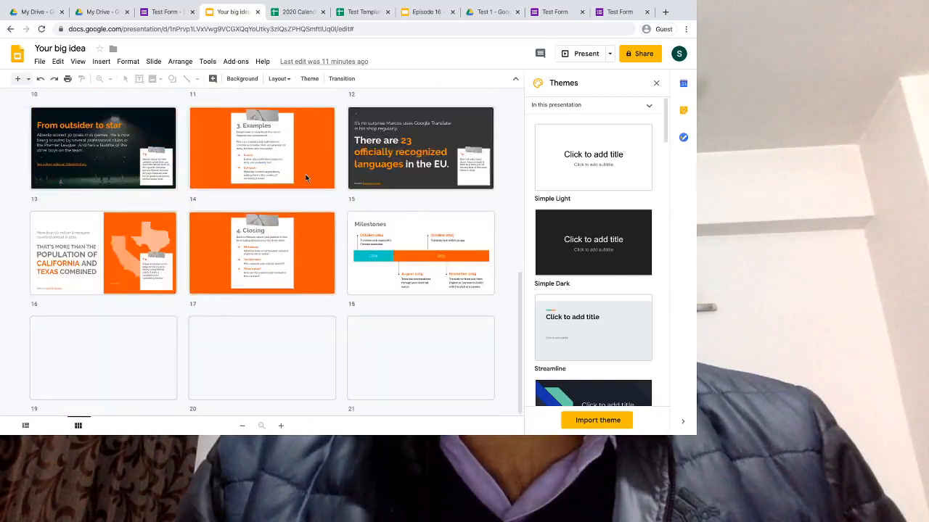
{"action": "scroll", "coordinate": [305, 177], "scroll_direction": "up", "scroll_amount": 6}
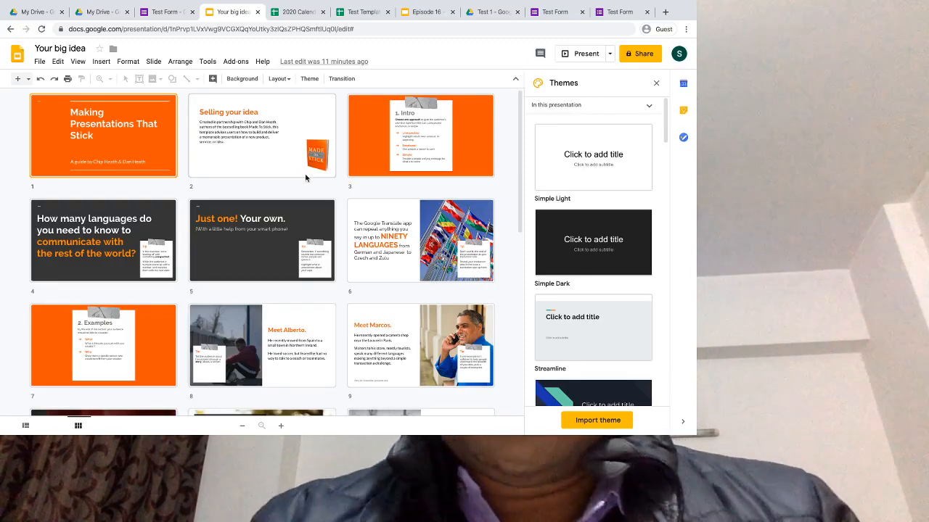
{"action": "key", "text": "ctrl+Left"}
{"action": "key", "text": "ctrl+Left"}
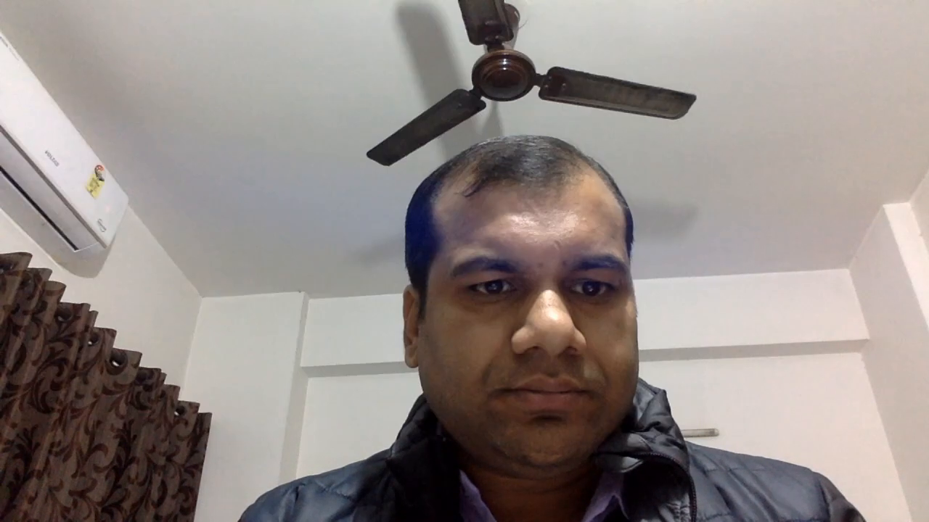
Hide and restore the Display Capture source in OBS, then return to the presentation.
{"action": "left_click", "coordinate": [160, 298]}
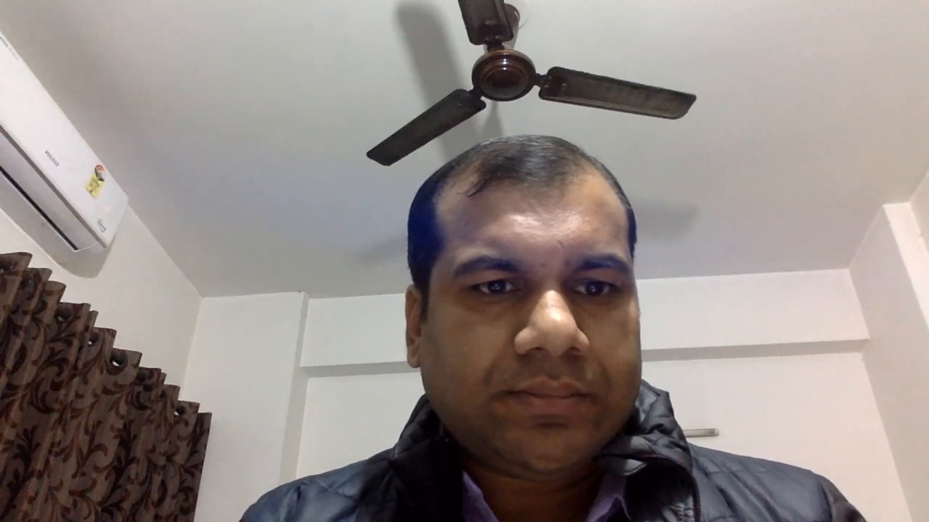
{"action": "left_click", "coordinate": [159, 298]}
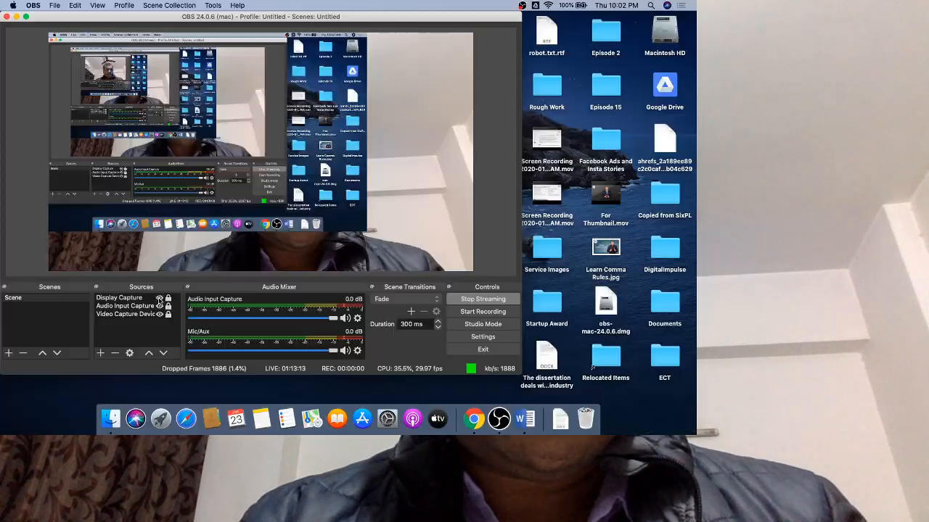
{"action": "key", "text": "ctrl+Right"}
{"action": "key", "text": "ctrl+Right"}
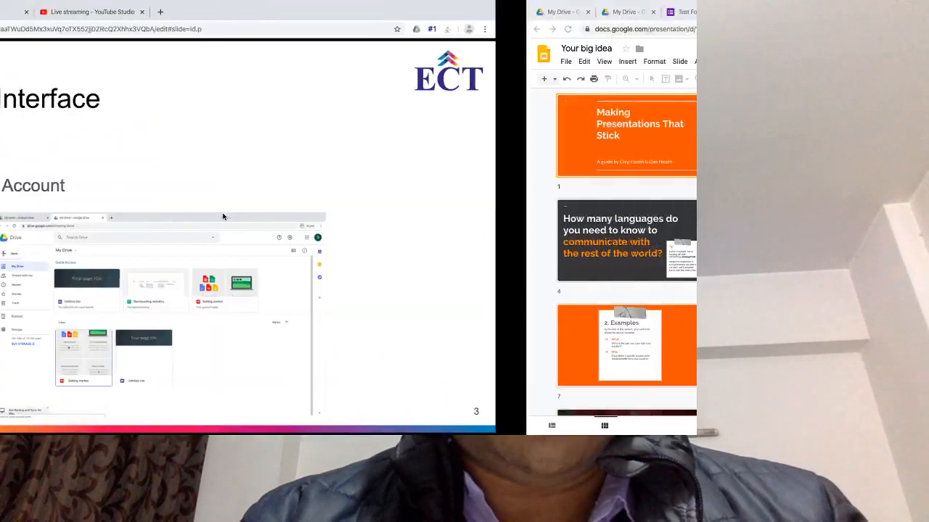
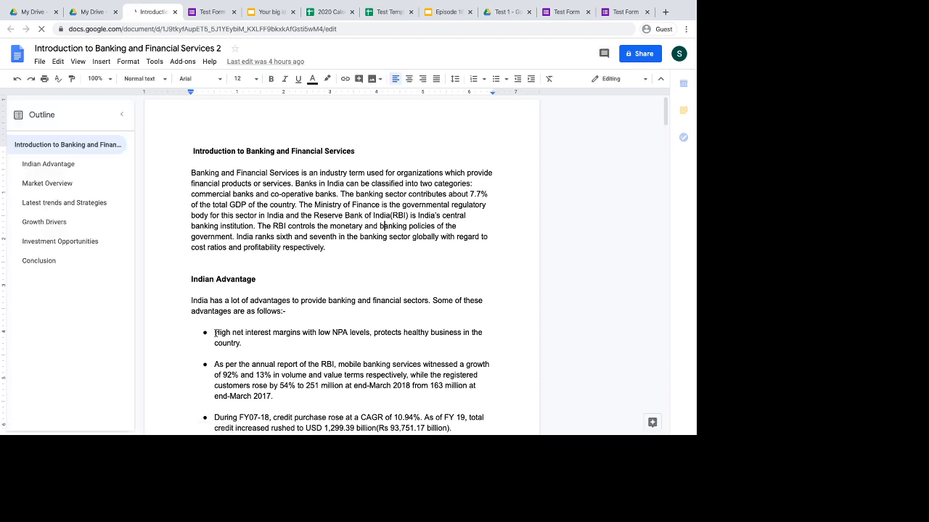
Switch to Suggesting mode and propose deleting the 'High net interest margins' Indian Advantage bullet.
{"action": "triple_click", "coordinate": [246, 341]}
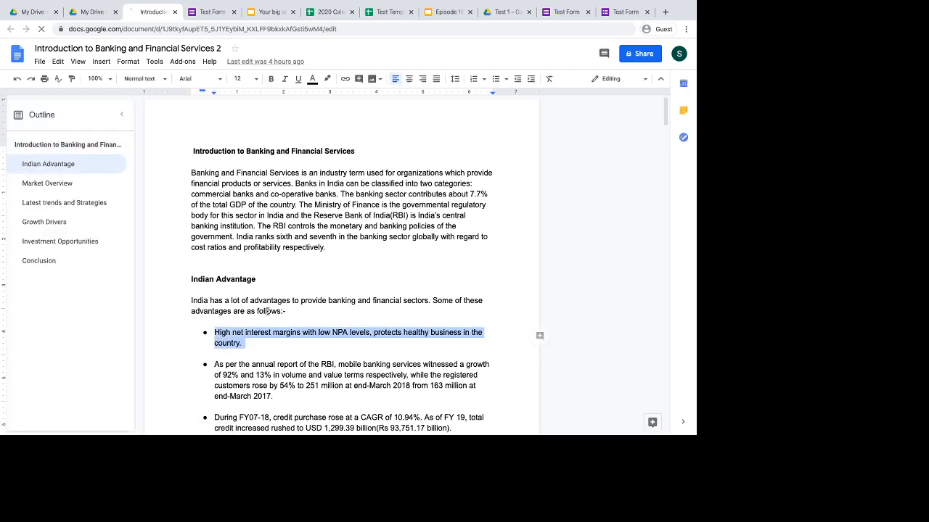
{"action": "left_click", "coordinate": [609, 78]}
{"action": "left_click", "coordinate": [619, 123]}
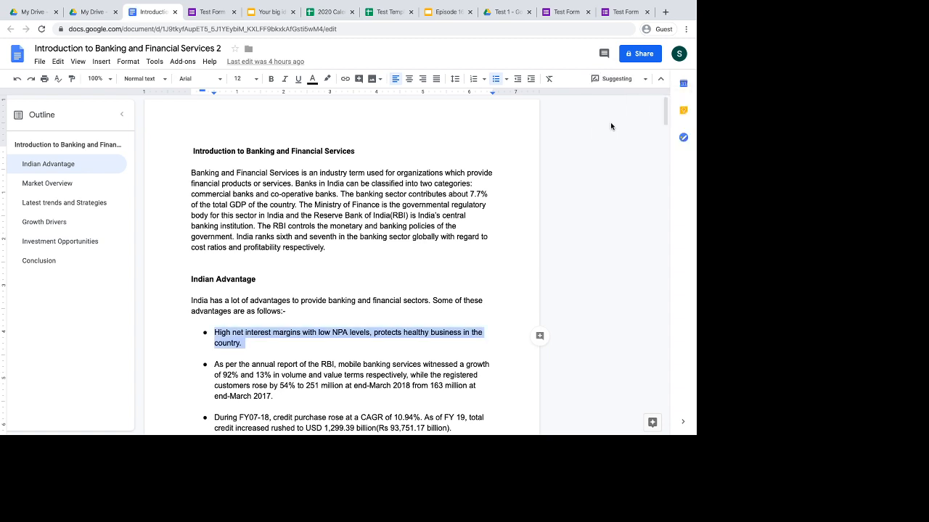
{"action": "left_click", "coordinate": [213, 366]}
{"action": "left_click_drag", "start_coordinate": [214, 333], "coordinate": [249, 344]}
{"action": "key", "text": "BackSpace"}
{"action": "scroll", "coordinate": [336, 324], "scroll_direction": "down", "scroll_amount": 4}
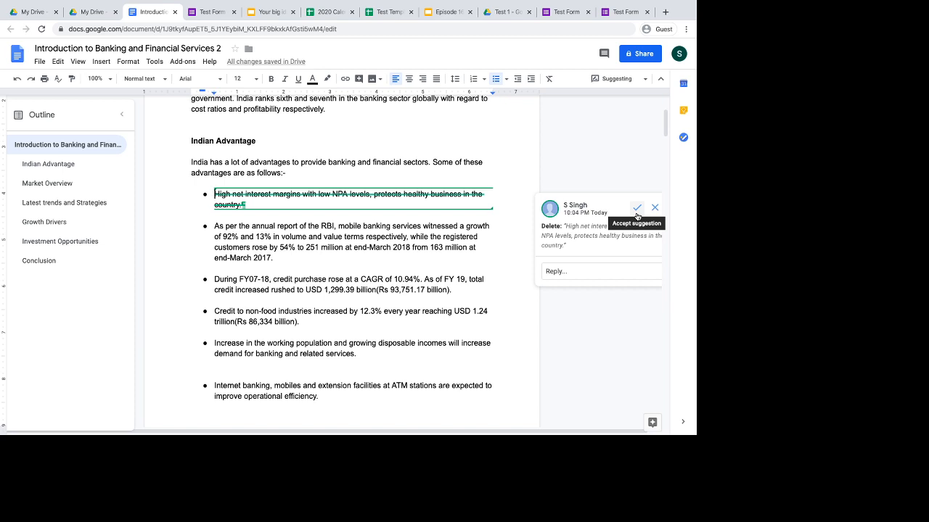
Reply 'Accepted. Or Deleted.' on the deletion suggestion, then select the second bullet's growth statistics.
{"action": "left_click", "coordinate": [555, 273]}
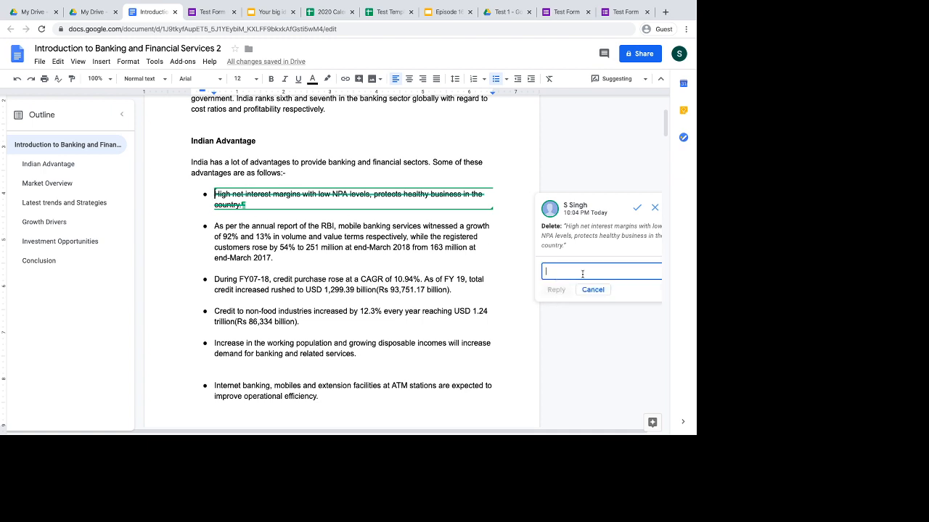
{"action": "type", "text": "Accept"}
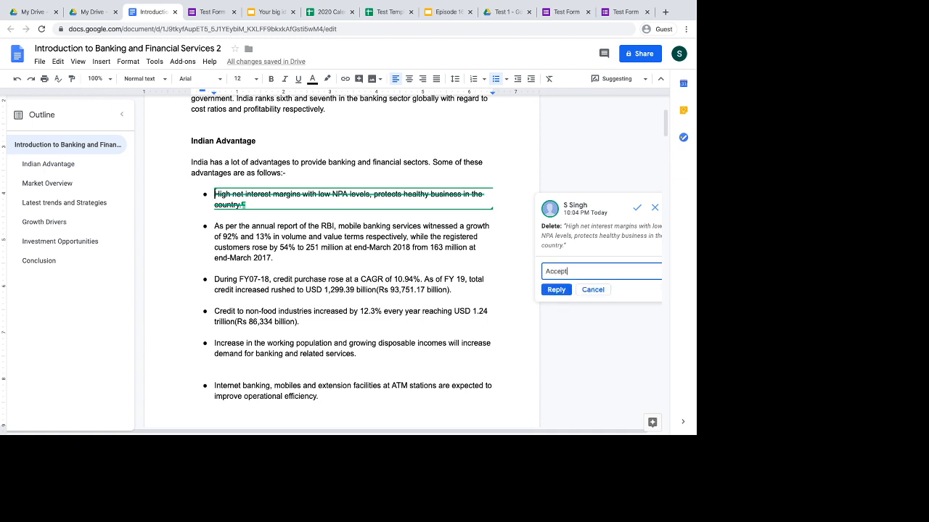
{"action": "type", "text": "ed. Or Deleted."}
{"action": "left_click", "coordinate": [555, 290]}
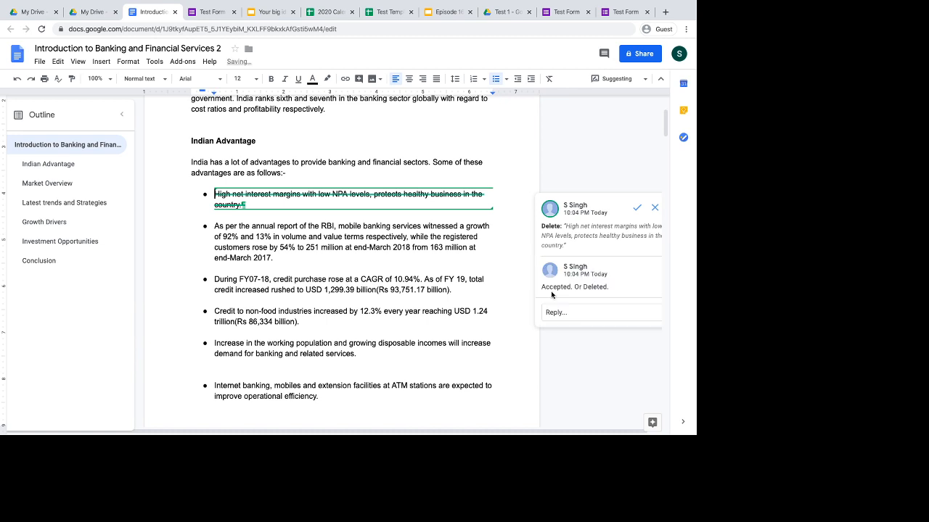
{"action": "left_click_drag", "start_coordinate": [337, 229], "coordinate": [270, 256]}
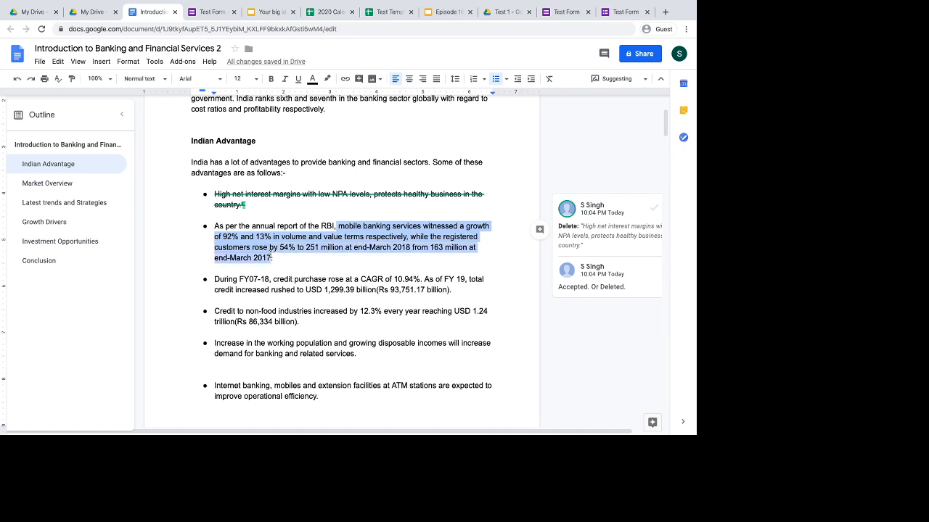
{"action": "left_click", "coordinate": [358, 82]}
Comment 'Grammatically incorrect' on the growth text, resolve it, and reopen the deletion suggestion's thread.
{"action": "type", "text": "Gram"}
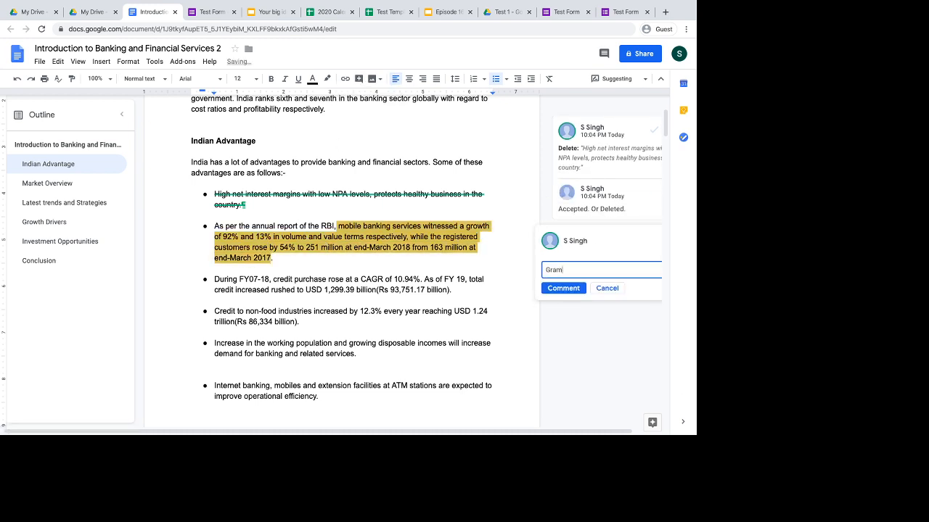
{"action": "type", "text": "matically incorrect."}
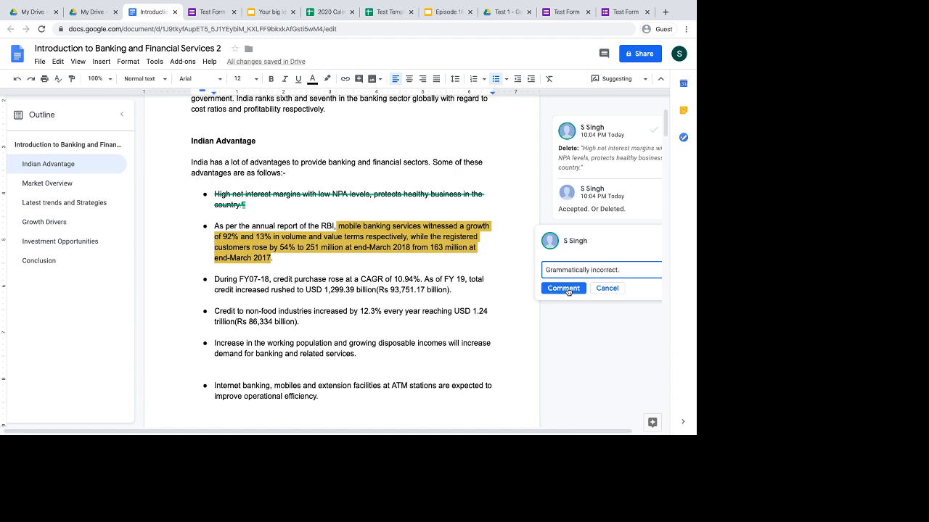
{"action": "left_click", "coordinate": [564, 288]}
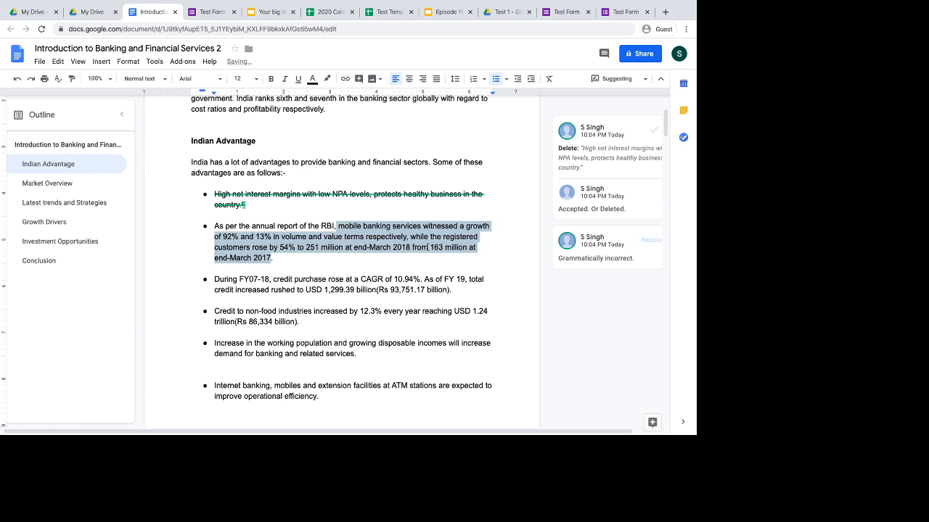
{"action": "left_click", "coordinate": [639, 242]}
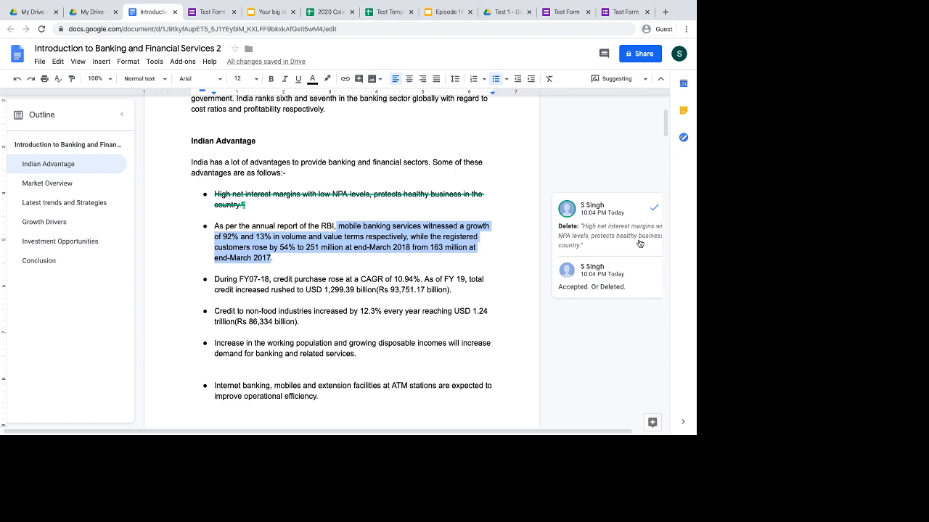
{"action": "left_click", "coordinate": [611, 293]}
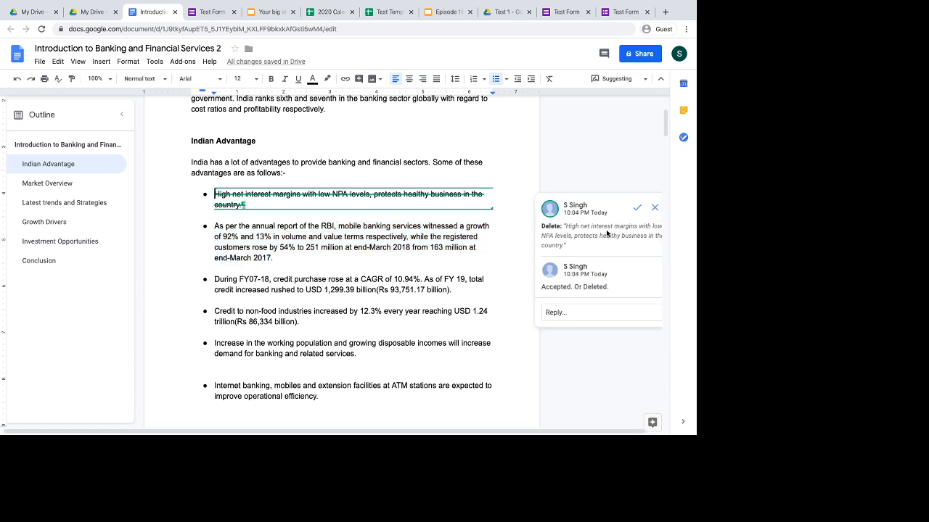
{"action": "left_click", "coordinate": [571, 313]}
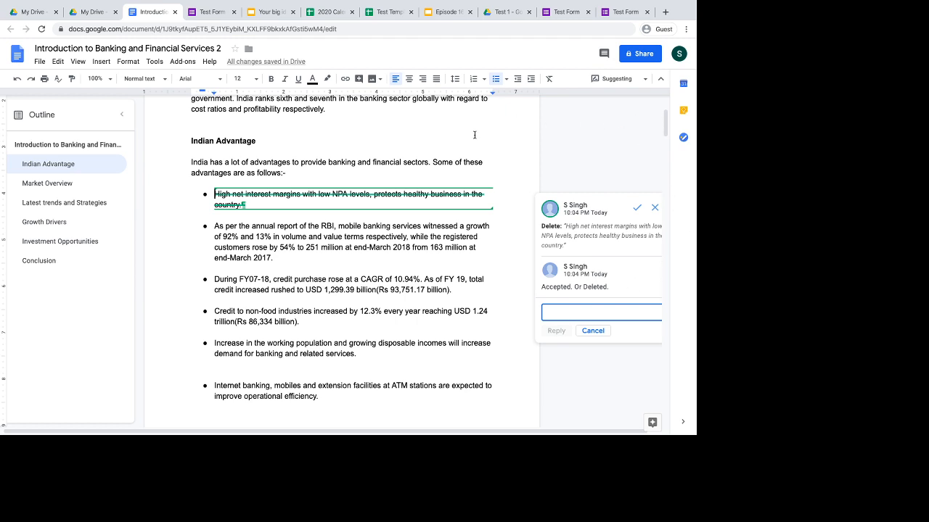
{"action": "left_click", "coordinate": [665, 11]}
Load canva.com in the new tab, then return to the Google Drive Interface slide window.
{"action": "type", "text": "can"}
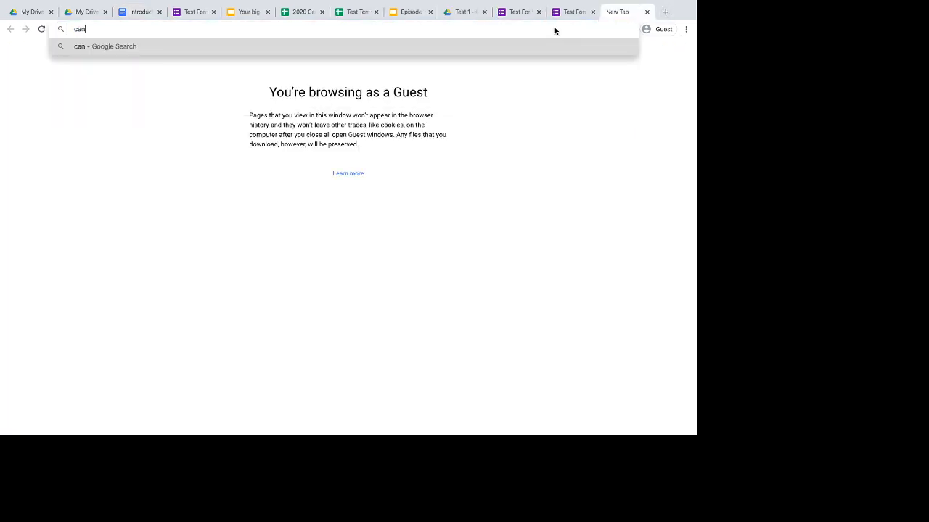
{"action": "type", "text": "va.com"}
{"action": "key", "text": "Return"}
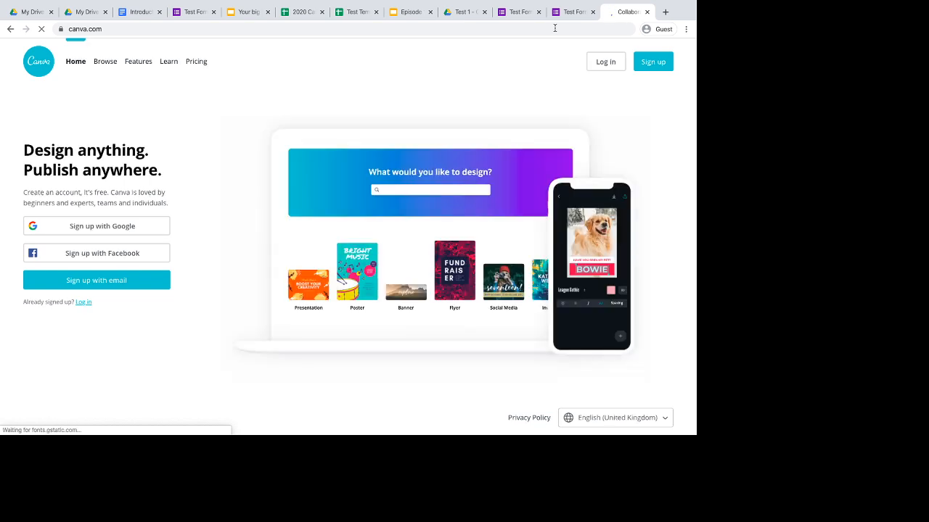
{"action": "key", "text": "ctrl+Left"}
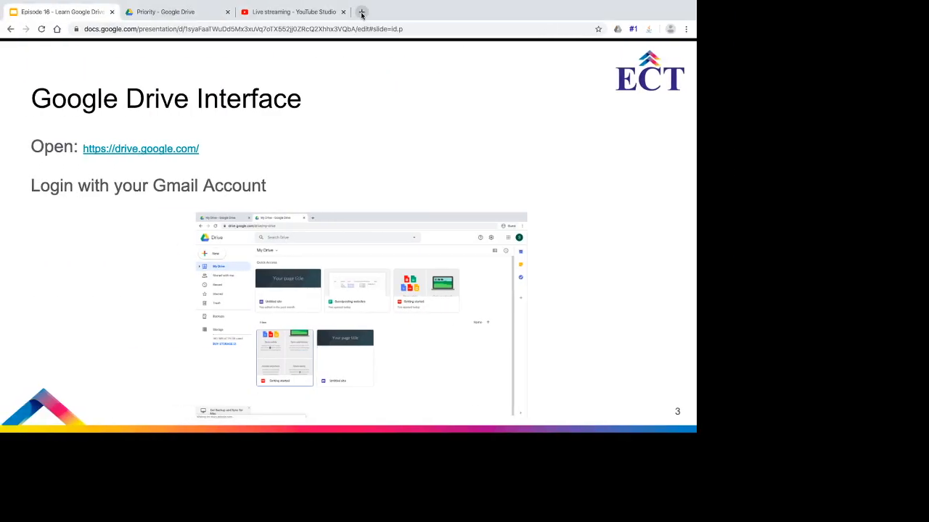
{"action": "left_click", "coordinate": [361, 12]}
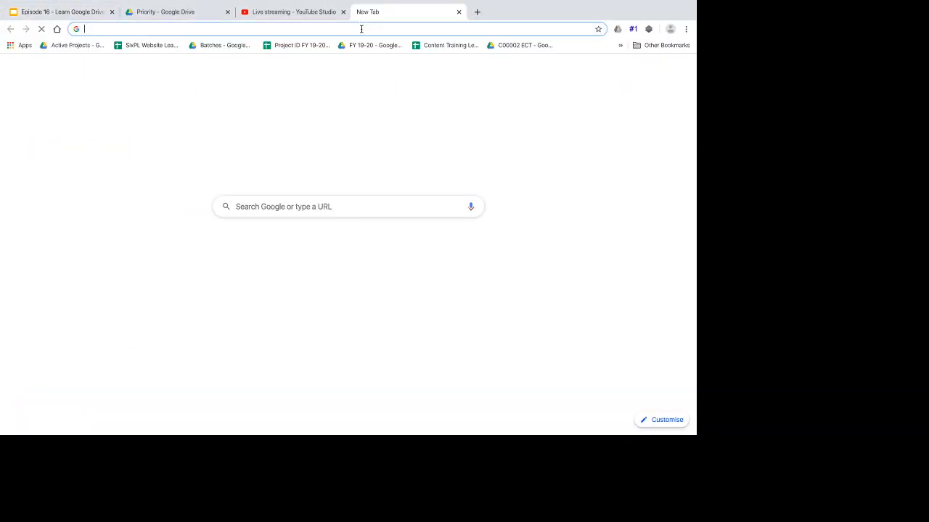
Go to Canva and search designs for 'book cover', choosing the Book Cover suggestion.
{"action": "type", "text": "canva"}
{"action": "key", "text": "Return"}
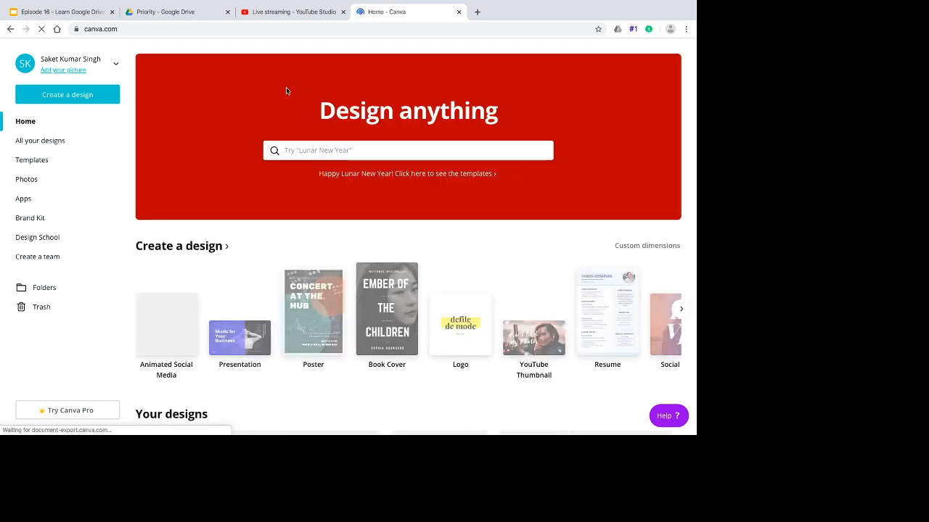
{"action": "left_click", "coordinate": [312, 150]}
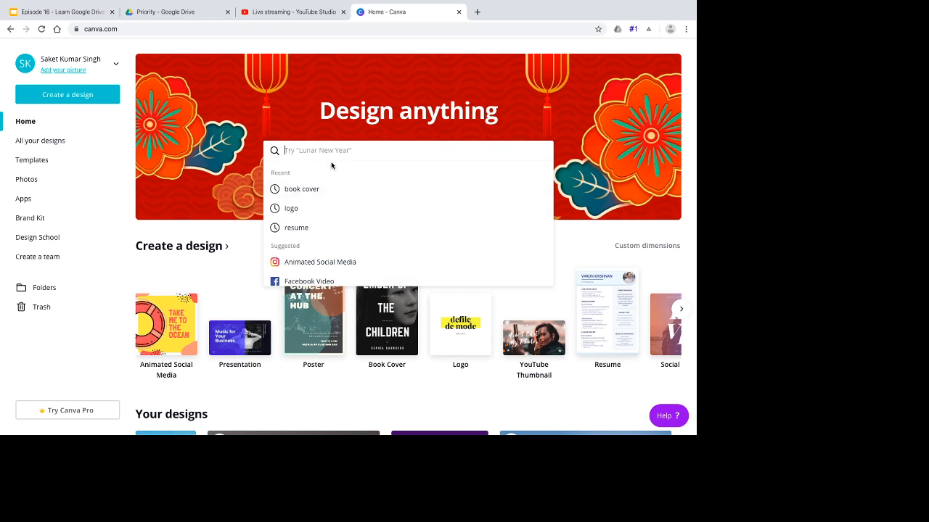
{"action": "type", "text": "book cover"}
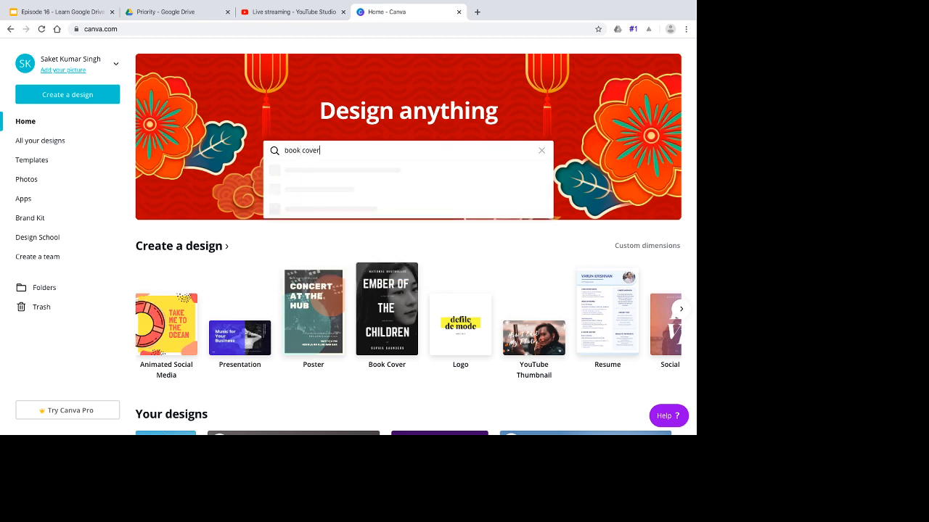
{"action": "left_click", "coordinate": [309, 190]}
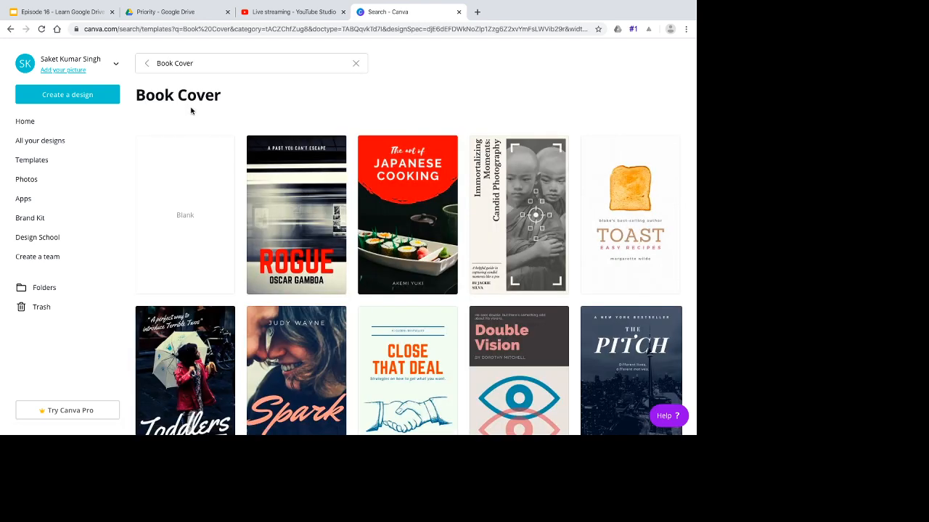
Start a design from the Rogue thriller cover template and browse the Background, Uploads, Elements and Photos panels.
{"action": "left_click", "coordinate": [277, 210]}
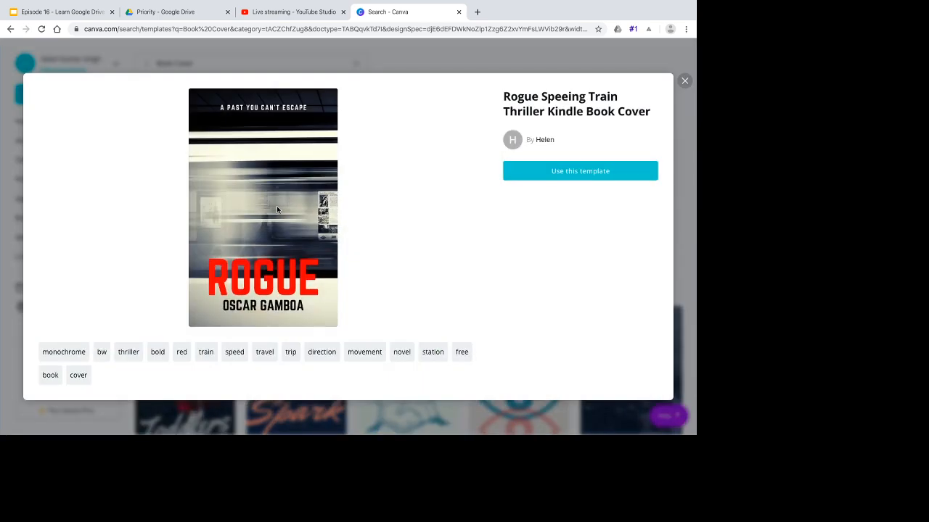
{"action": "left_click", "coordinate": [578, 175]}
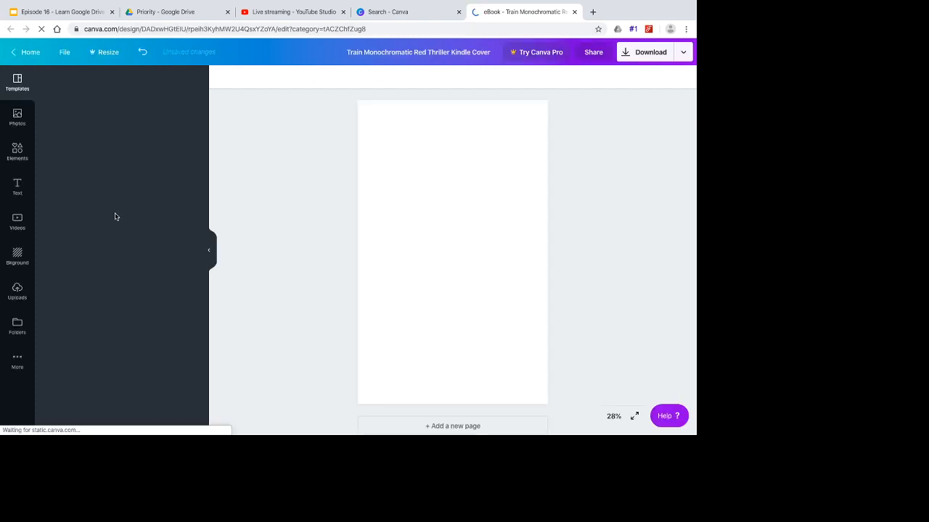
{"action": "left_click", "coordinate": [30, 259]}
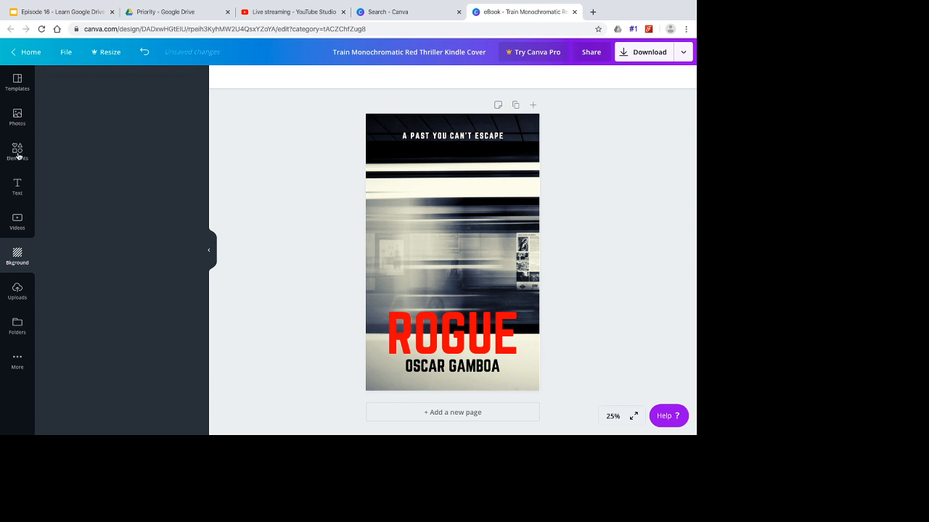
{"action": "left_click", "coordinate": [16, 293]}
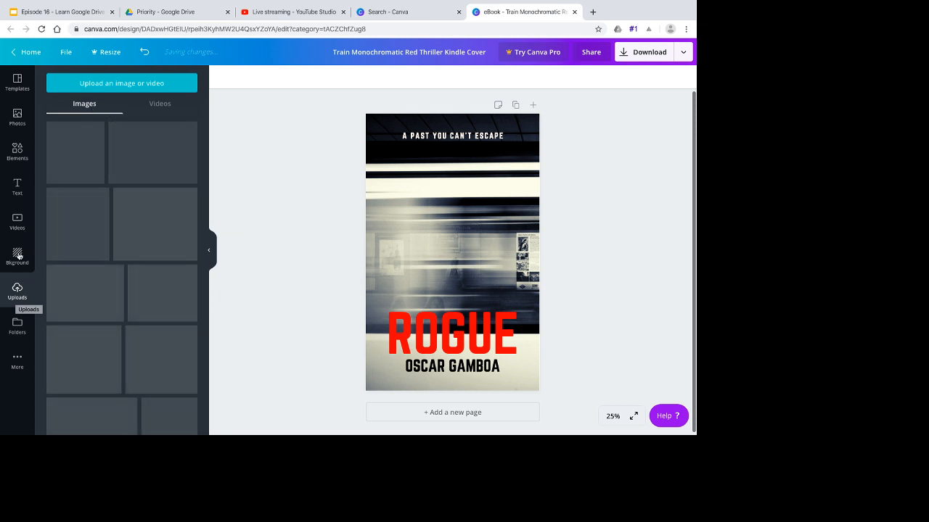
{"action": "left_click", "coordinate": [17, 151]}
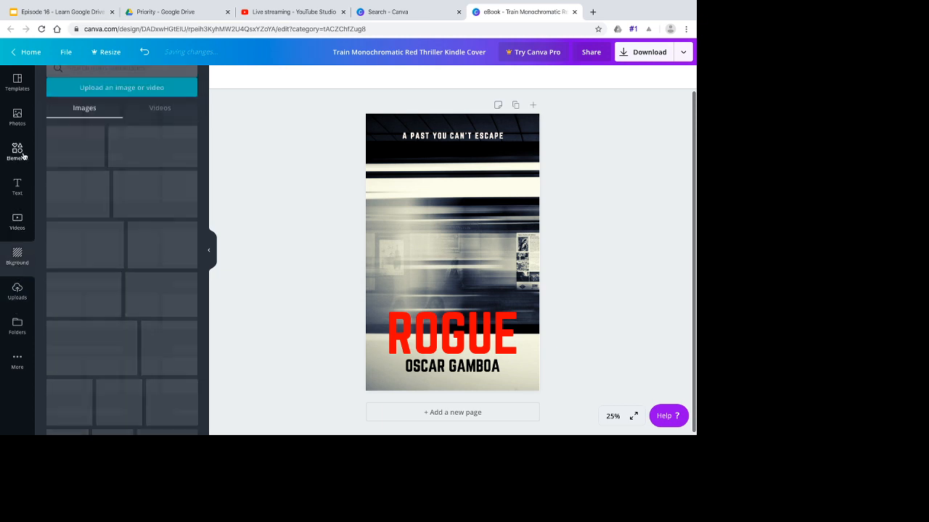
{"action": "left_click", "coordinate": [22, 124]}
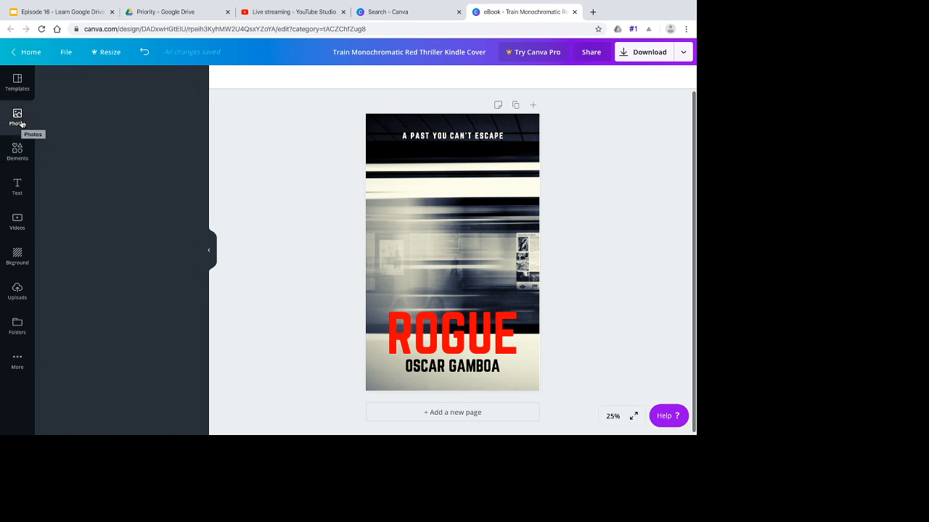
Open pexel.com in a new browser tab.
{"action": "left_click", "coordinate": [593, 13]}
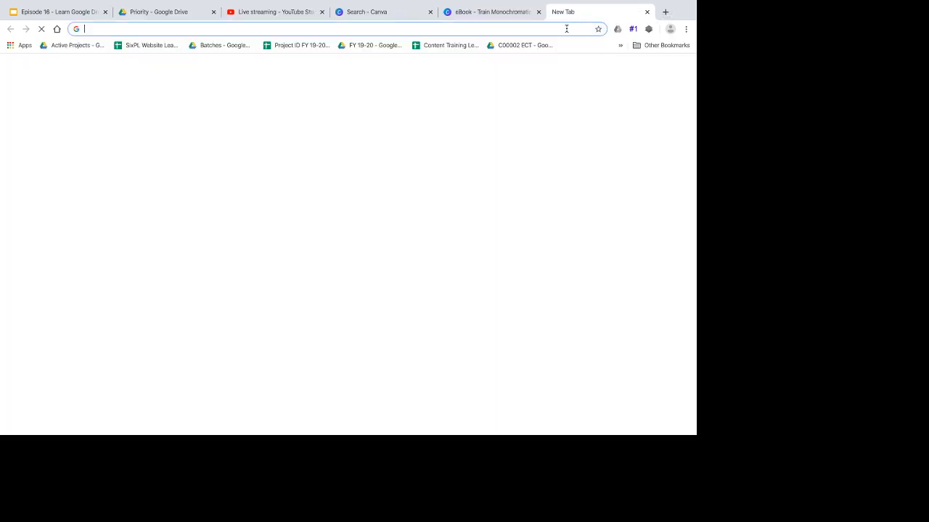
{"action": "type", "text": "pi"}
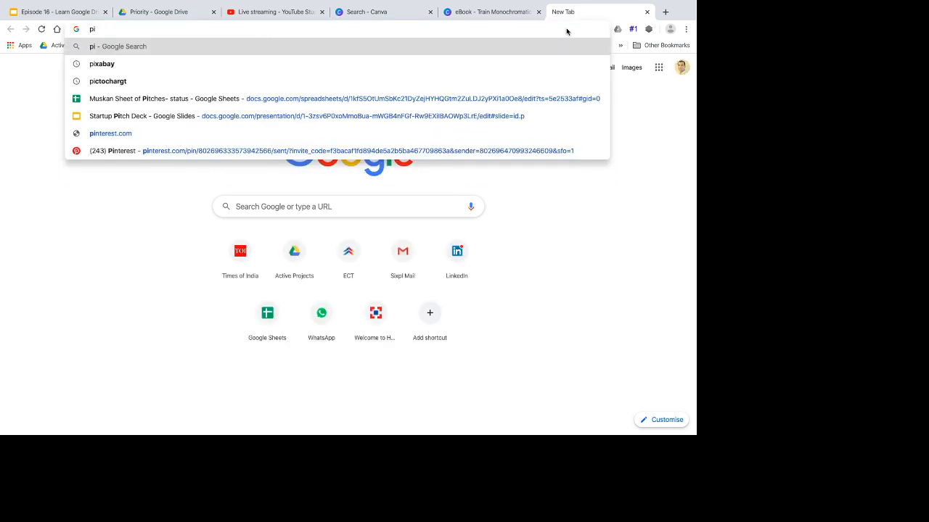
{"action": "key", "text": "BackSpace"}
{"action": "key", "text": "BackSpace"}
{"action": "type", "text": "pe"}
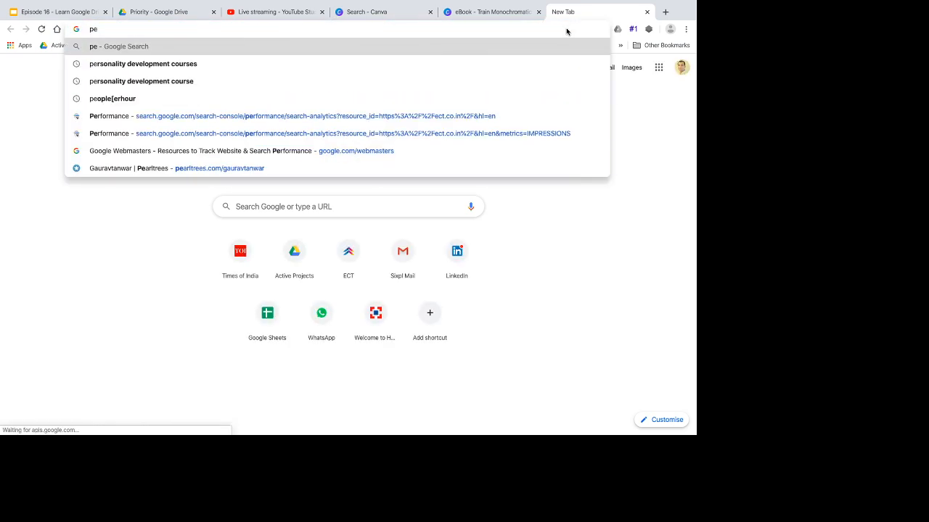
{"action": "type", "text": "xel.com"}
{"action": "key", "text": "Return"}
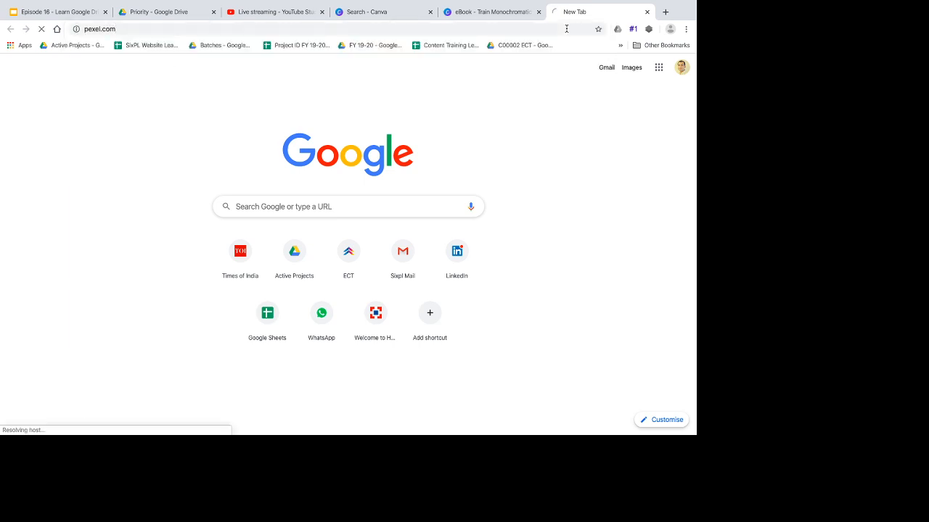
Search Google for 'stock free images' in another new tab.
{"action": "left_click", "coordinate": [665, 12]}
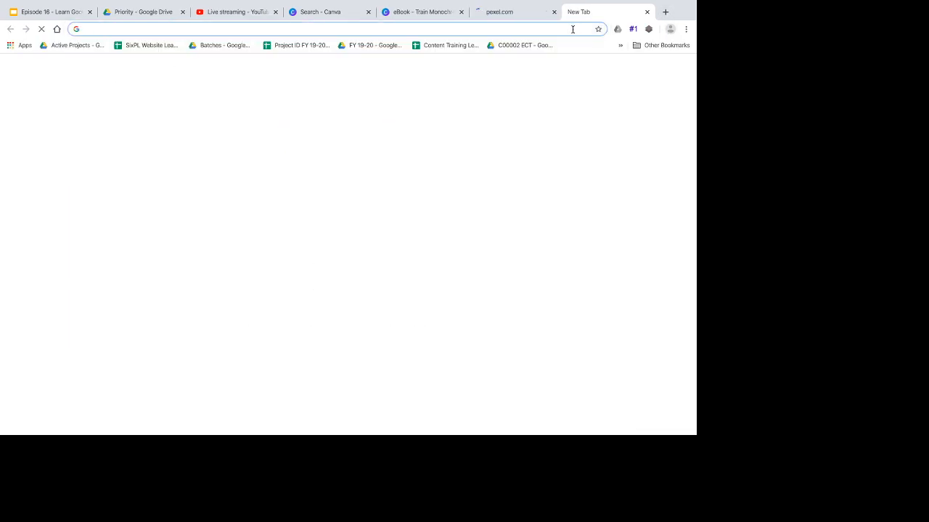
{"action": "type", "text": "stock fr"}
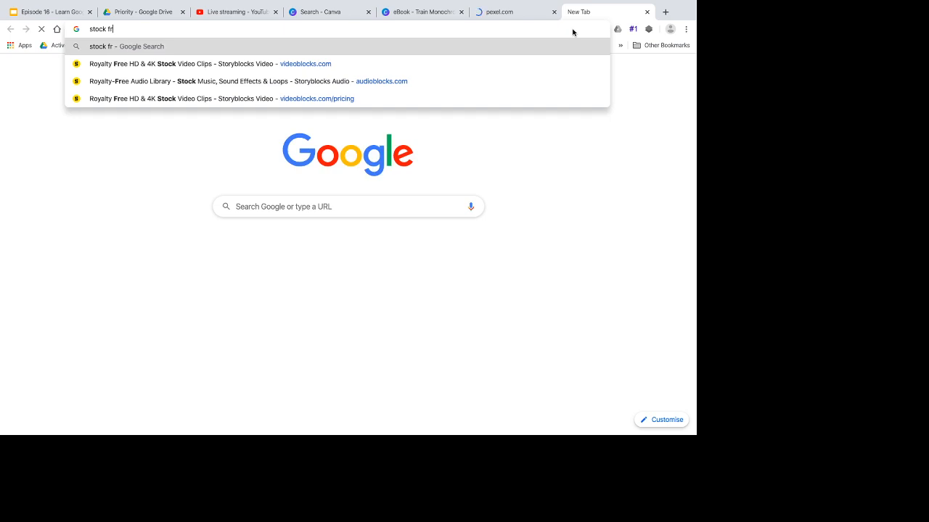
{"action": "type", "text": "eeimages"}
{"action": "key", "text": "Return"}
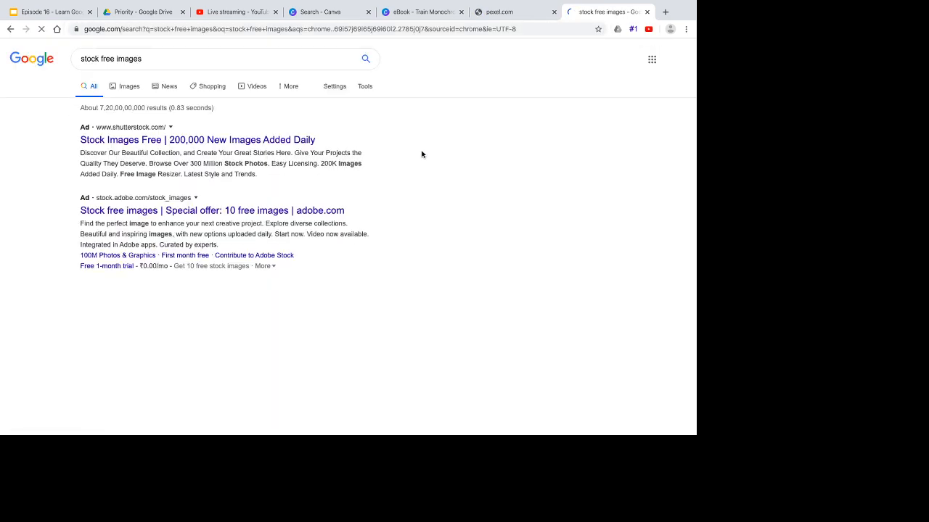
Open the Pixabay, FreeImages and Unsplash results in separate tabs and view Pixabay's home page.
{"action": "scroll", "coordinate": [422, 154], "scroll_direction": "down", "scroll_amount": 3}
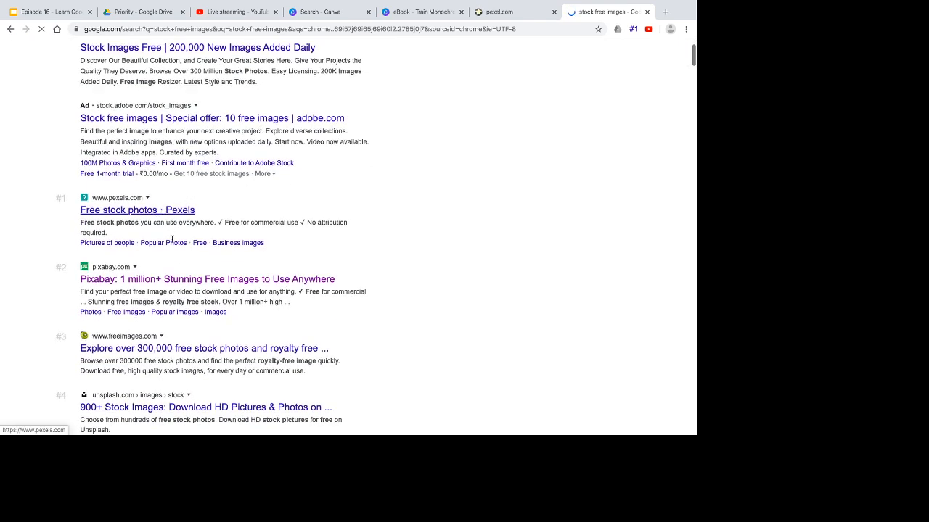
{"action": "scroll", "coordinate": [166, 279], "scroll_direction": "down", "scroll_amount": 1}
{"action": "left_click", "coordinate": [152, 246]}
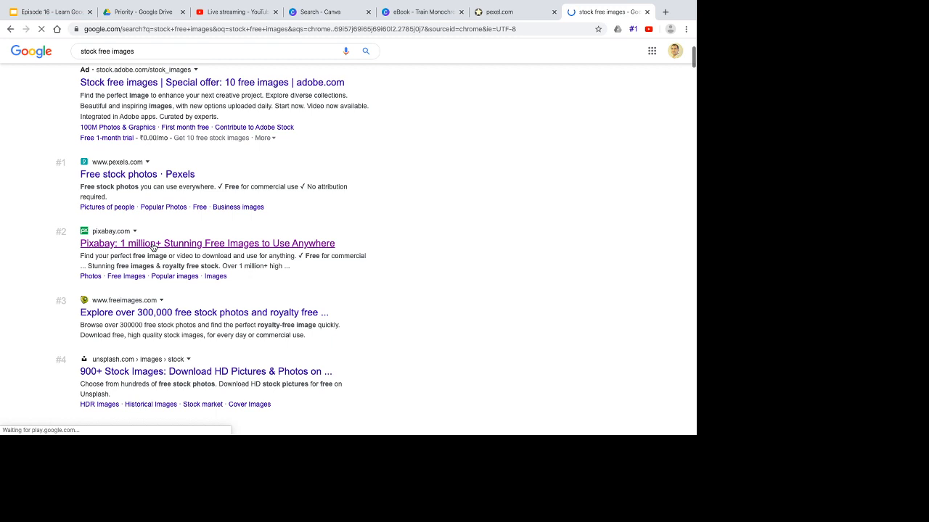
{"action": "left_click", "coordinate": [193, 316], "text": "ctrl"}
{"action": "scroll", "coordinate": [339, 346], "scroll_direction": "down", "scroll_amount": 3}
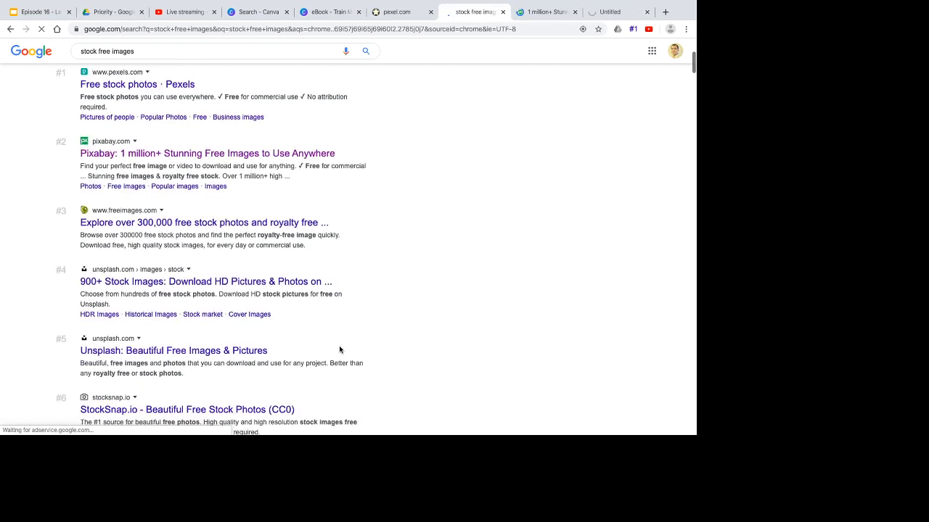
{"action": "left_click", "coordinate": [284, 271], "text": "ctrl"}
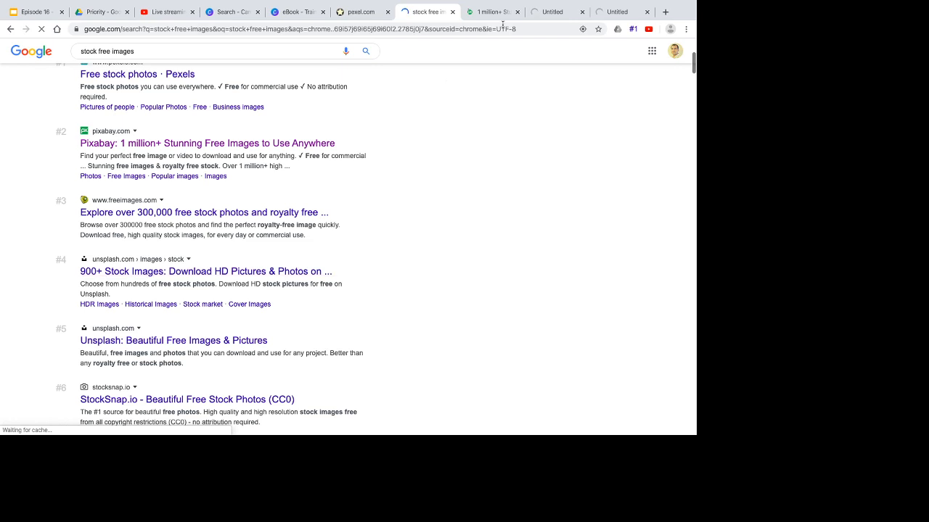
{"action": "left_click", "coordinate": [473, 16]}
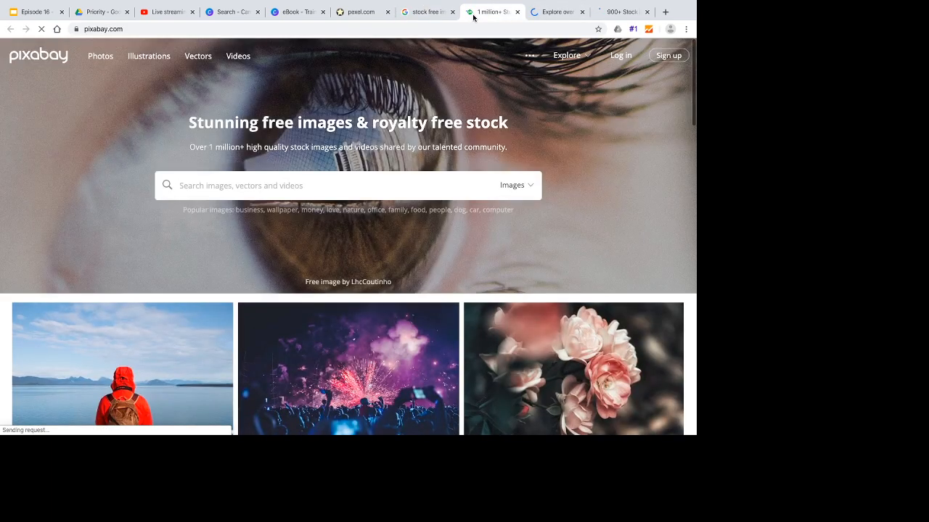
{"action": "left_click", "coordinate": [292, 11]}
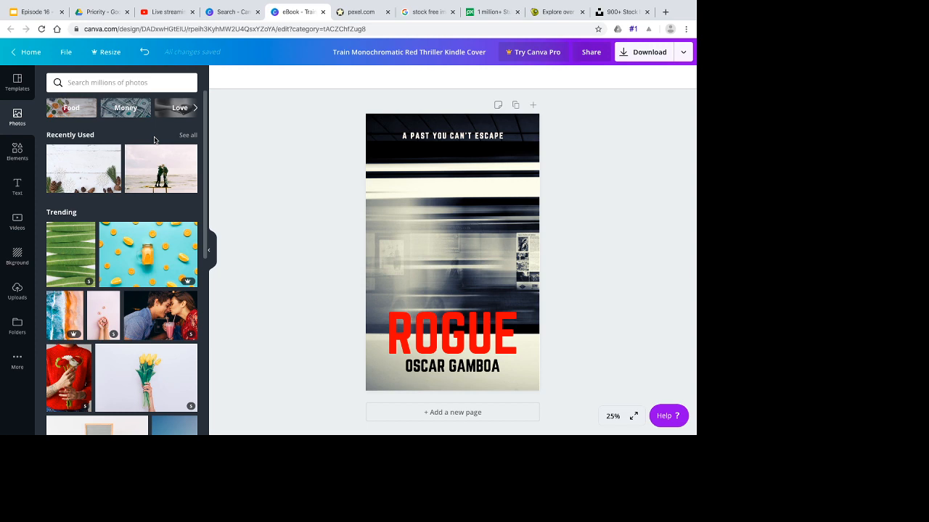
{"action": "left_click", "coordinate": [554, 14]}
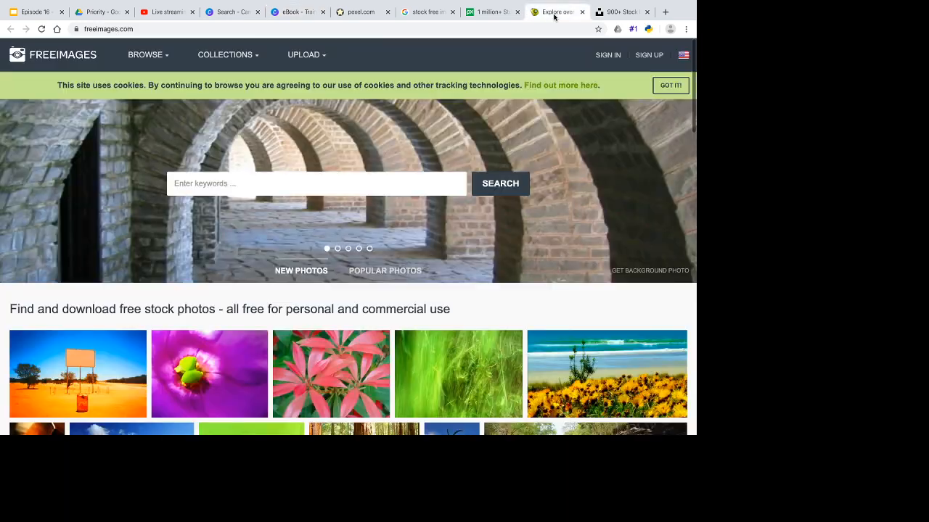
{"action": "left_click", "coordinate": [494, 12]}
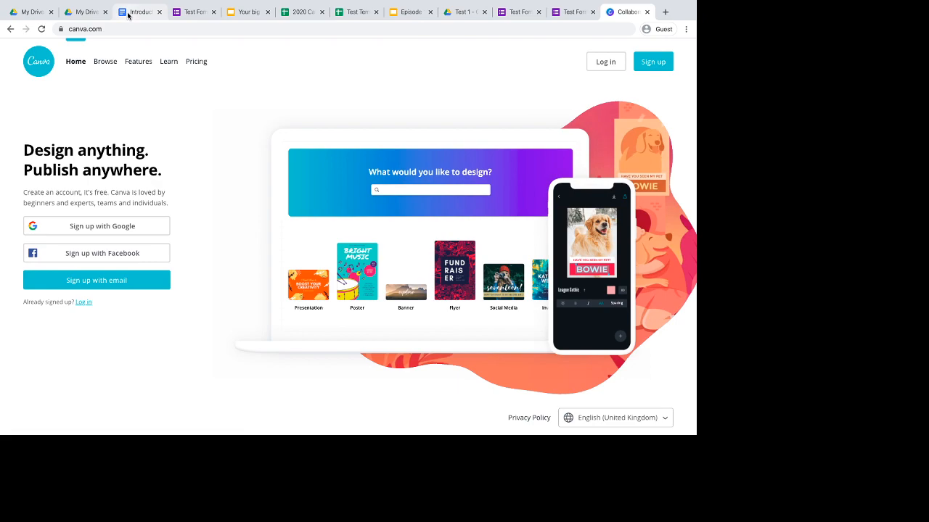
{"action": "left_click", "coordinate": [128, 13]}
Add three empty paragraphs under the Investment Opportunities heading.
{"action": "scroll", "coordinate": [282, 206], "scroll_direction": "down", "scroll_amount": 20}
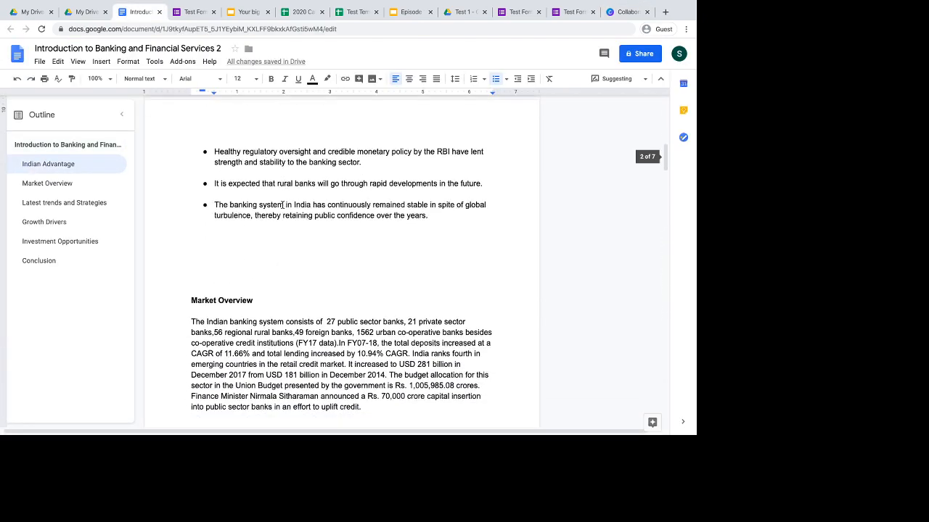
{"action": "scroll", "coordinate": [282, 205], "scroll_direction": "down", "scroll_amount": 15}
{"action": "scroll", "coordinate": [283, 205], "scroll_direction": "up", "scroll_amount": 6}
{"action": "scroll", "coordinate": [282, 205], "scroll_direction": "down", "scroll_amount": 3}
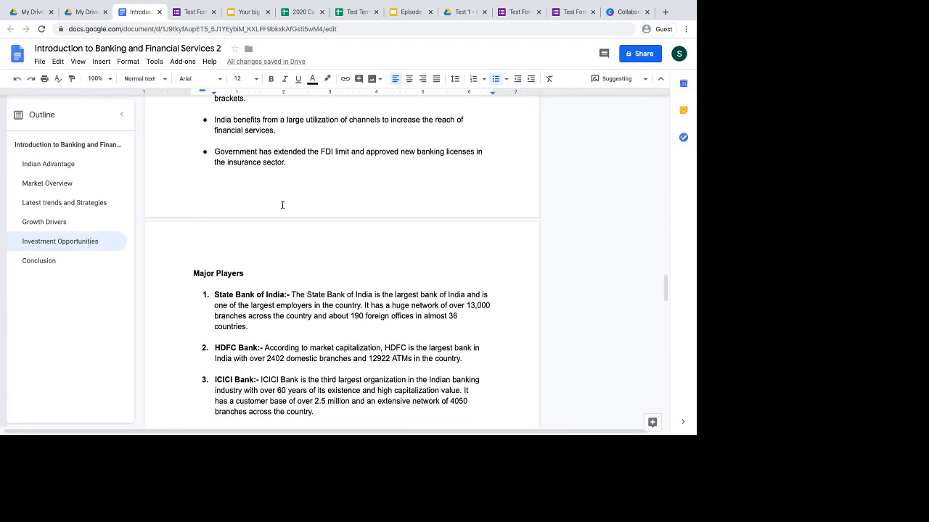
{"action": "scroll", "coordinate": [282, 205], "scroll_direction": "up", "scroll_amount": 4}
{"action": "left_click", "coordinate": [294, 129]}
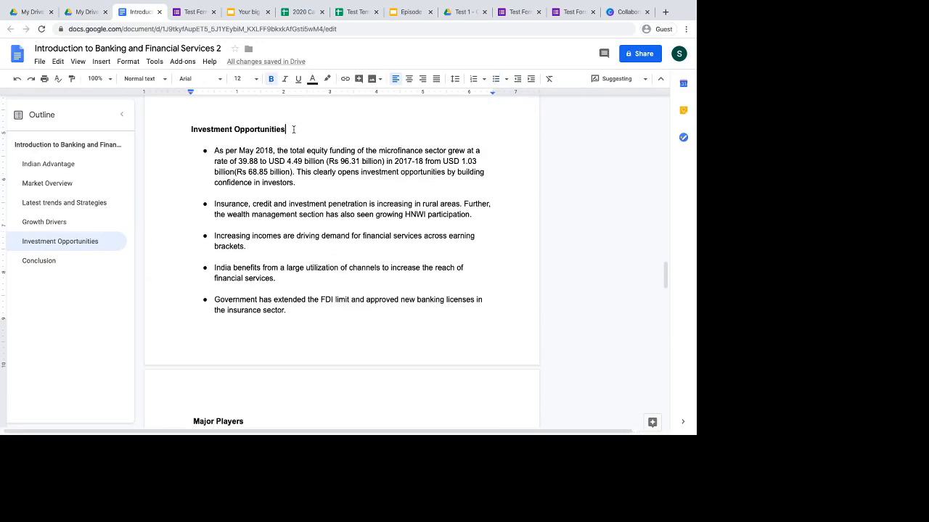
{"action": "key", "text": "Return"}
{"action": "key", "text": "Return"}
{"action": "key", "text": "Return"}
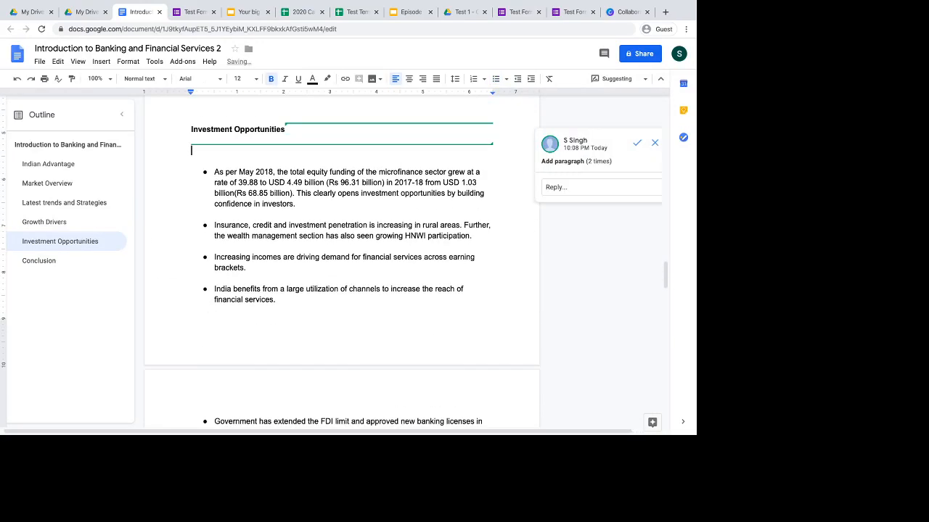
Switch to Editing mode and accept the suggested blank paragraphs.
{"action": "left_click", "coordinate": [628, 79]}
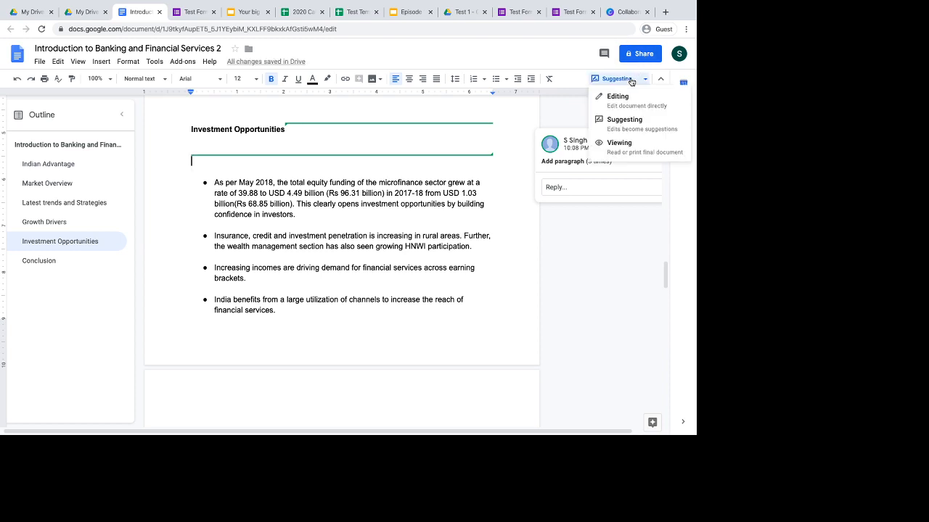
{"action": "left_click", "coordinate": [619, 99]}
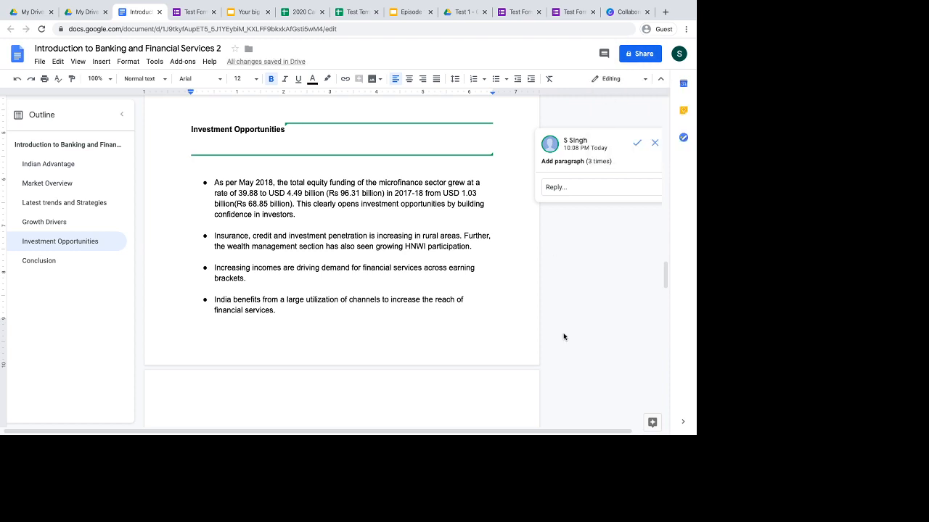
{"action": "left_click", "coordinate": [637, 144]}
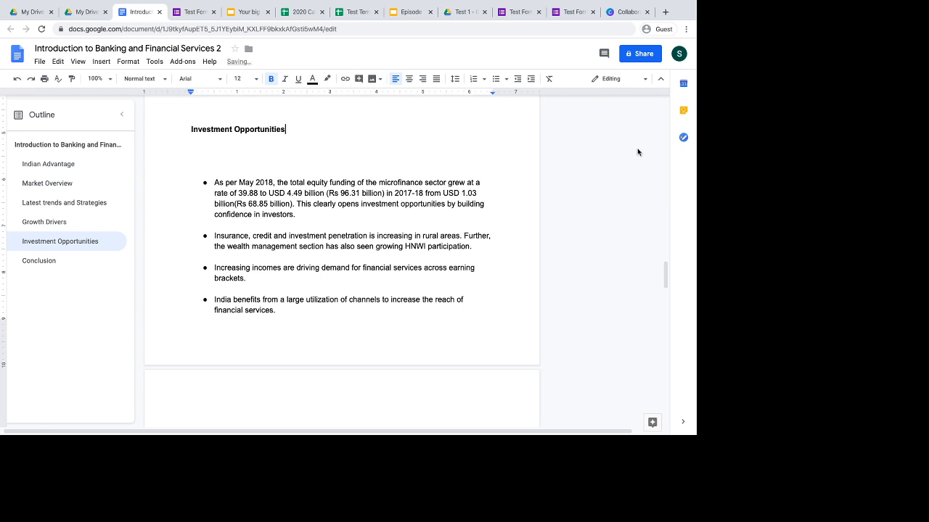
{"action": "left_click", "coordinate": [652, 422]}
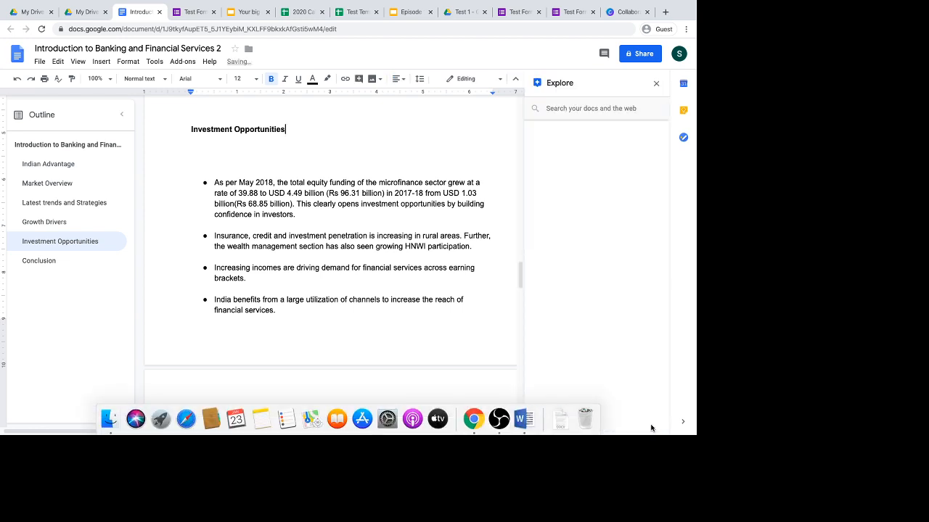
Search Explore images for 'investment opportunities' and insert the Montréal 2016 investment forum image.
{"action": "left_click", "coordinate": [579, 108]}
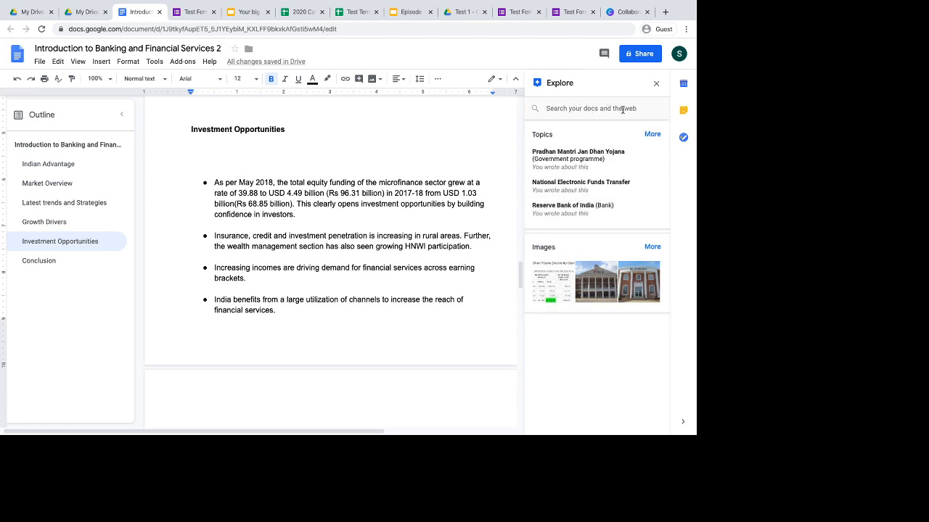
{"action": "left_click", "coordinate": [560, 108]}
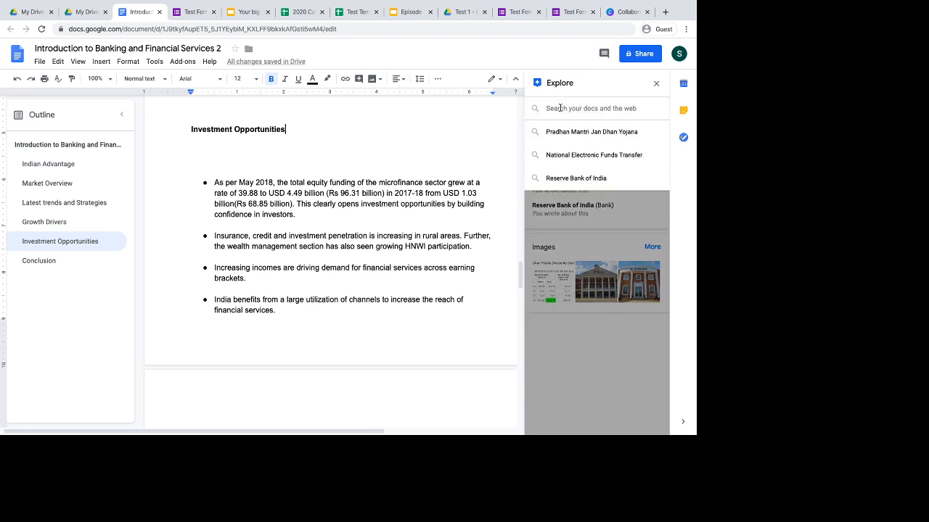
{"action": "type", "text": "investment opportunities"}
{"action": "key", "text": "Return"}
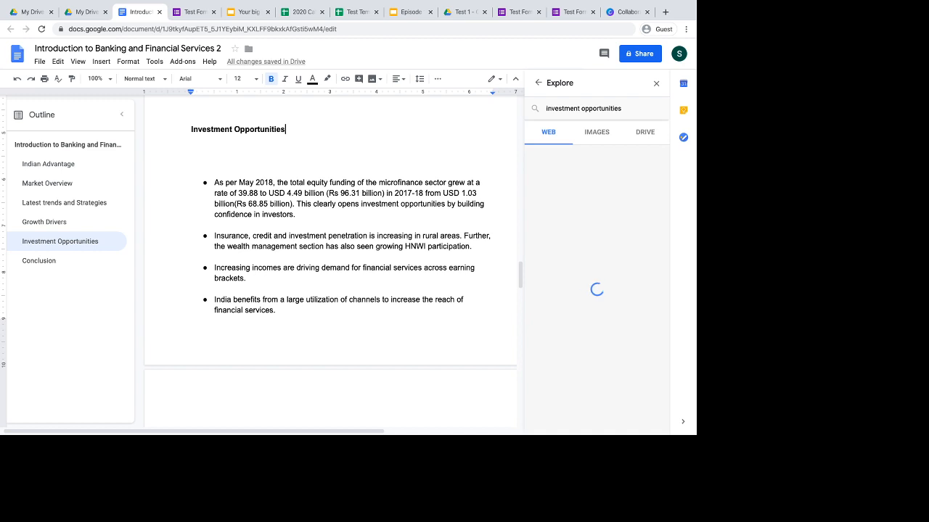
{"action": "left_click", "coordinate": [596, 133]}
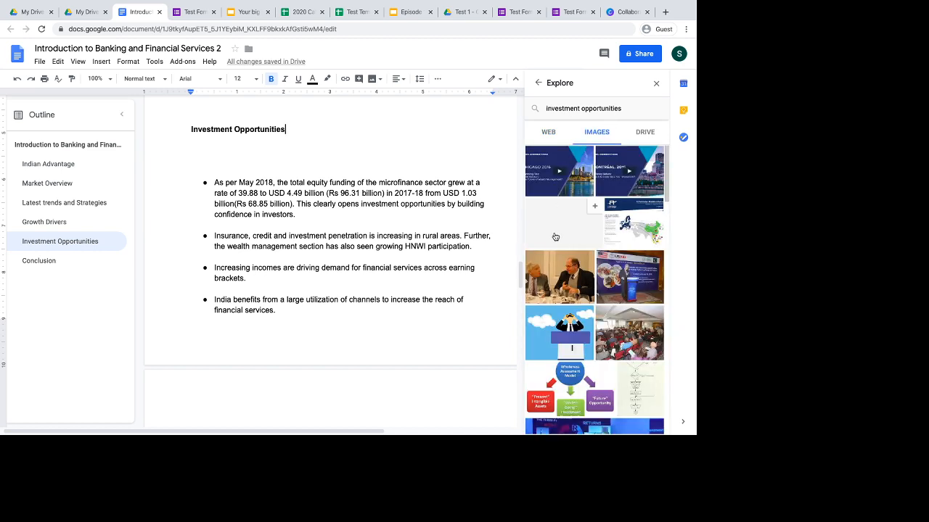
{"action": "left_click", "coordinate": [612, 187]}
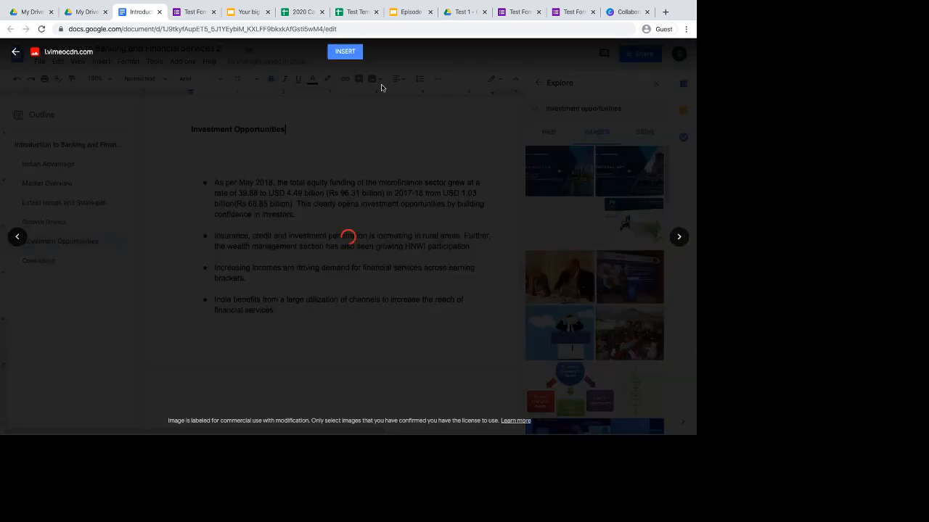
{"action": "left_click", "coordinate": [345, 55]}
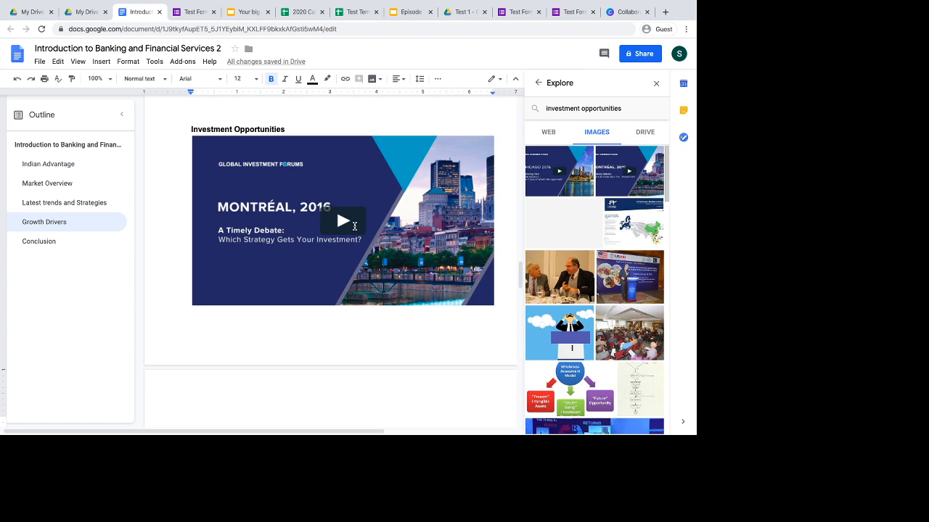
Browse Explore's image and Drive results, then return to web results for 'investment opportunities'.
{"action": "scroll", "coordinate": [549, 339], "scroll_direction": "down", "scroll_amount": 3}
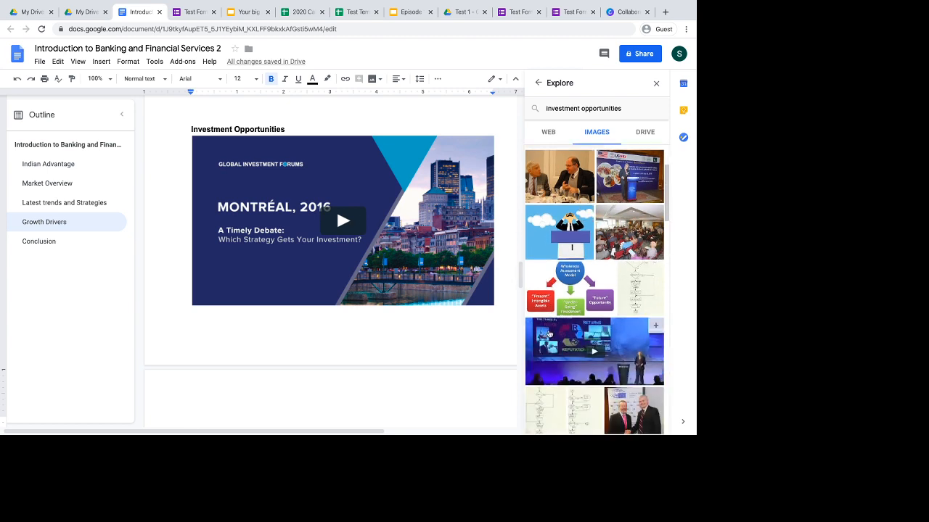
{"action": "scroll", "coordinate": [573, 327], "scroll_direction": "down", "scroll_amount": 8}
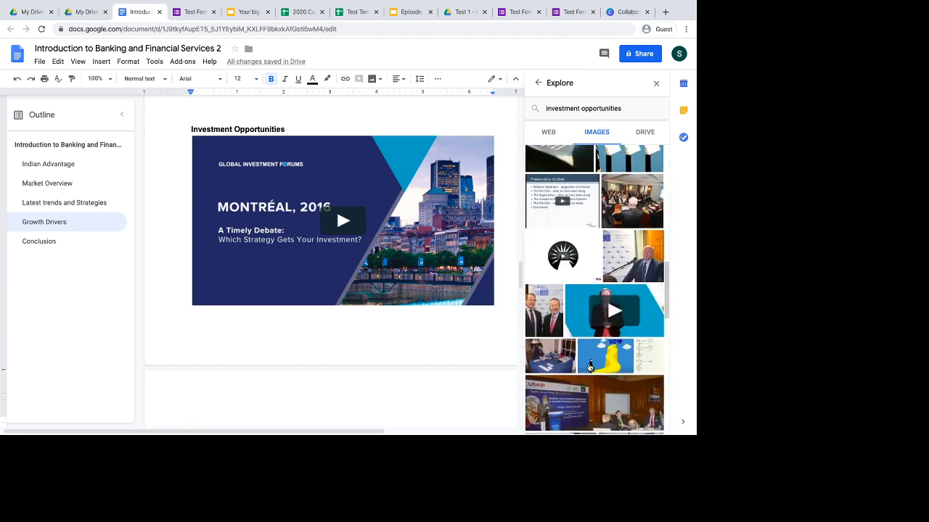
{"action": "scroll", "coordinate": [589, 368], "scroll_direction": "down", "scroll_amount": 10}
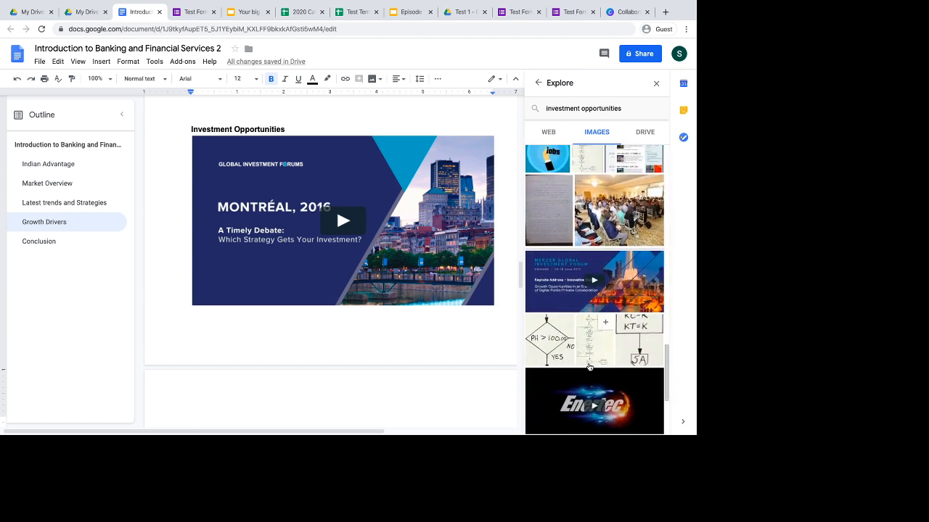
{"action": "left_click", "coordinate": [647, 137]}
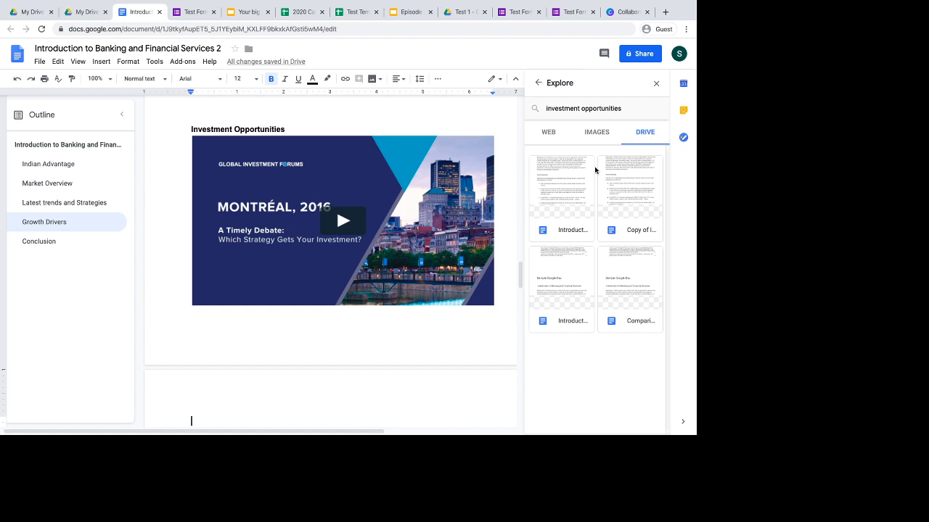
{"action": "left_click", "coordinate": [549, 135]}
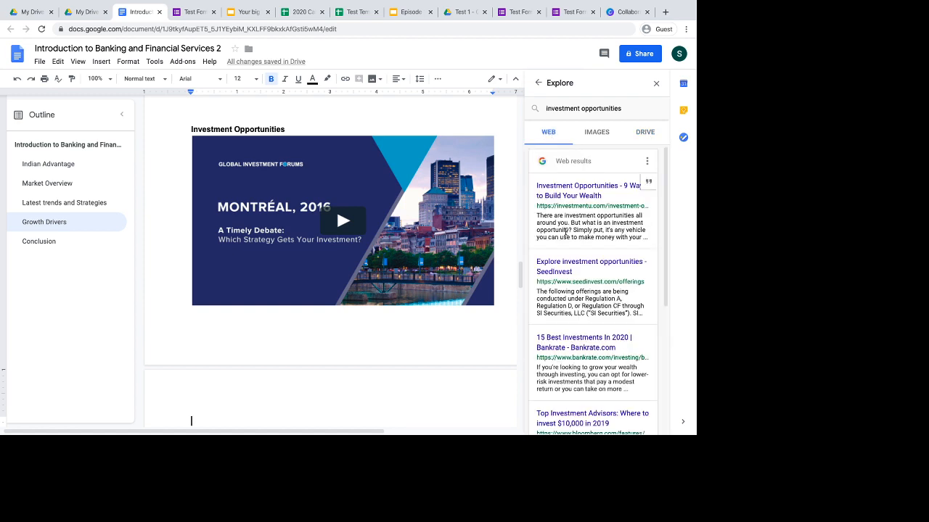
{"action": "scroll", "coordinate": [594, 268], "scroll_direction": "down", "scroll_amount": 3}
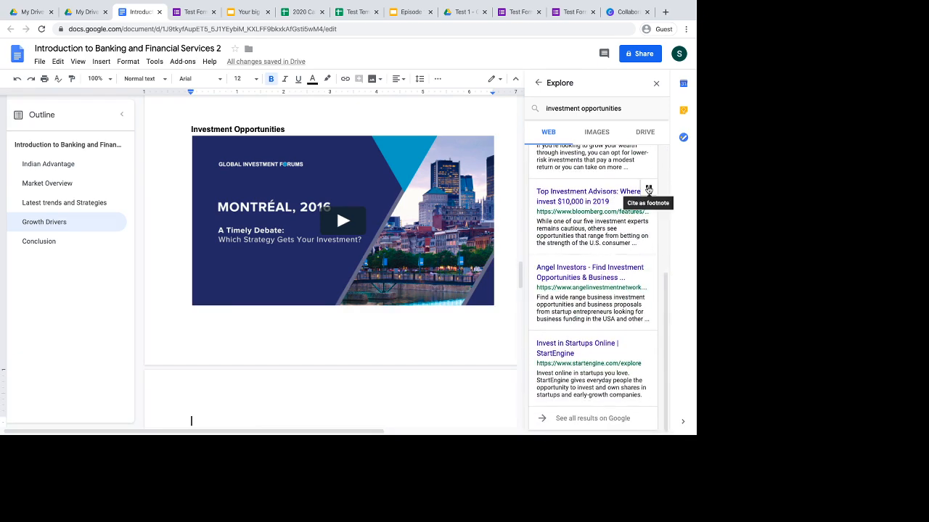
Cite the Bloomberg top investment advisors result as footnote 1 below the Montréal image.
{"action": "left_click", "coordinate": [649, 190]}
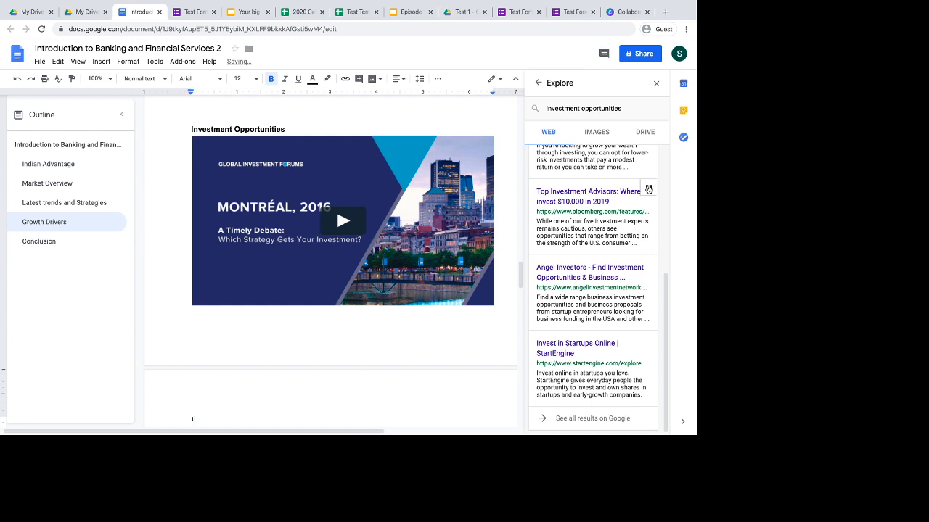
{"action": "scroll", "coordinate": [269, 414], "scroll_direction": "down", "scroll_amount": 2}
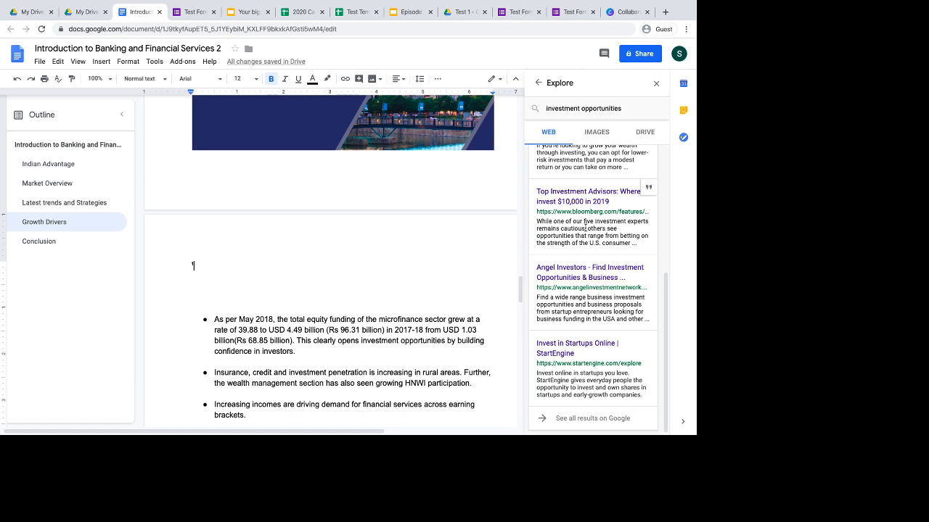
{"action": "left_click", "coordinate": [404, 13]}
Switch to the 'Your big idea' presentation and view its Present options and File menu.
{"action": "left_click", "coordinate": [246, 12]}
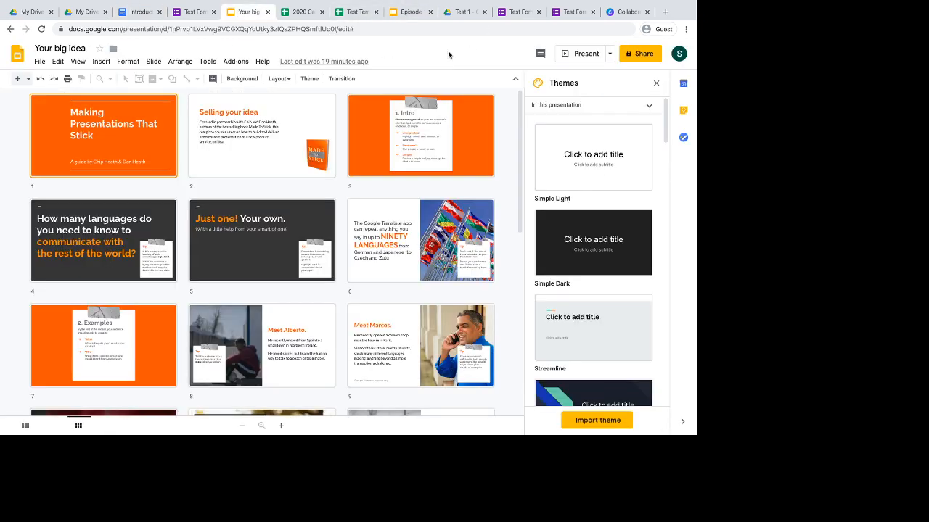
{"action": "left_click", "coordinate": [610, 53]}
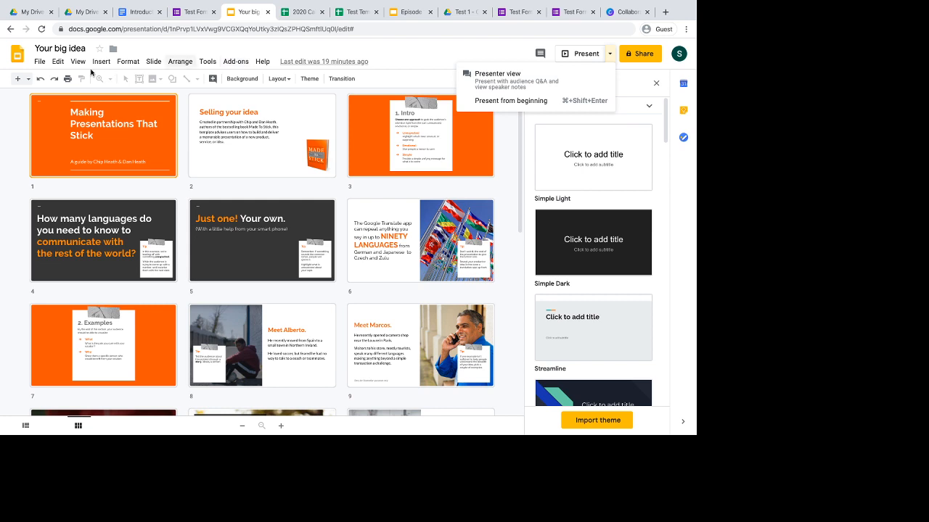
{"action": "left_click", "coordinate": [40, 62]}
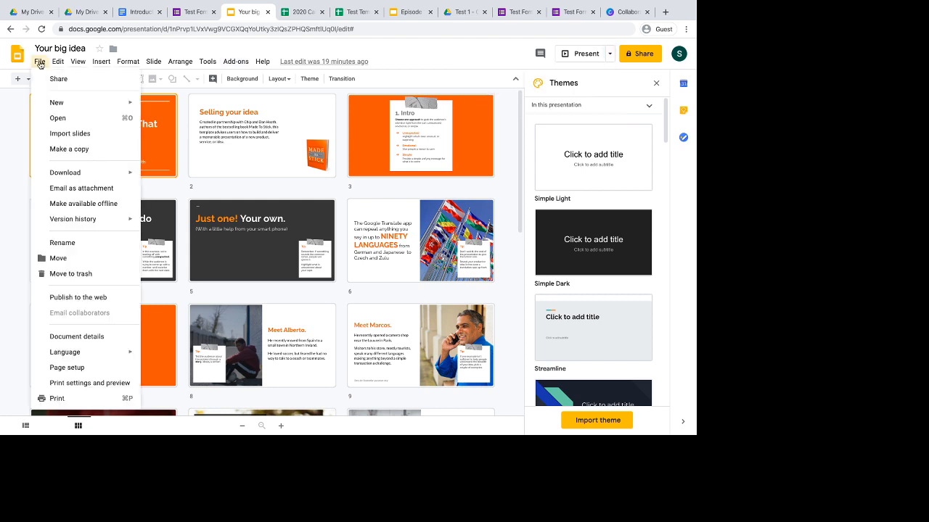